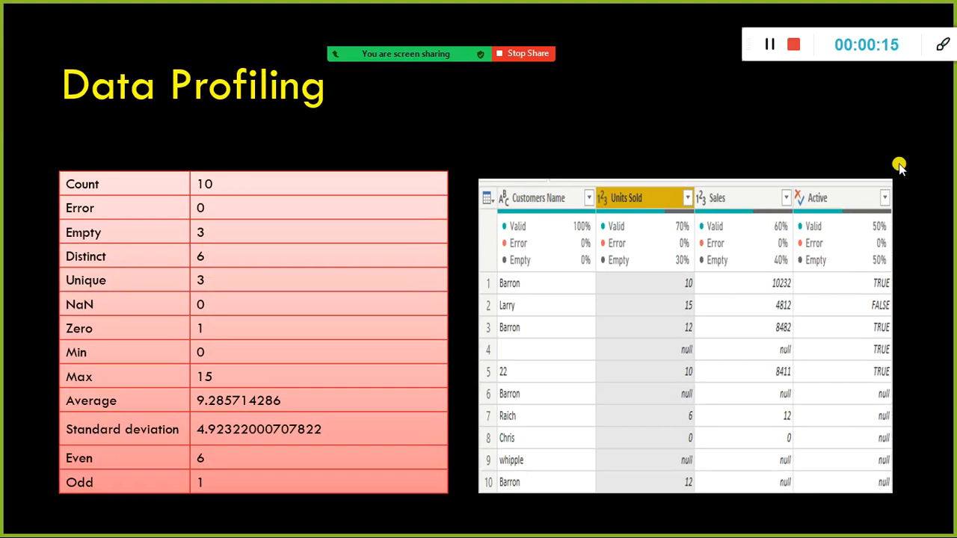
Switch to the ex_day4_session report in Power BI Desktop and launch the Power Query Editor to transform its data.
key(alt+Tab)
key(Tab)
key(Tab)
key(Tab)
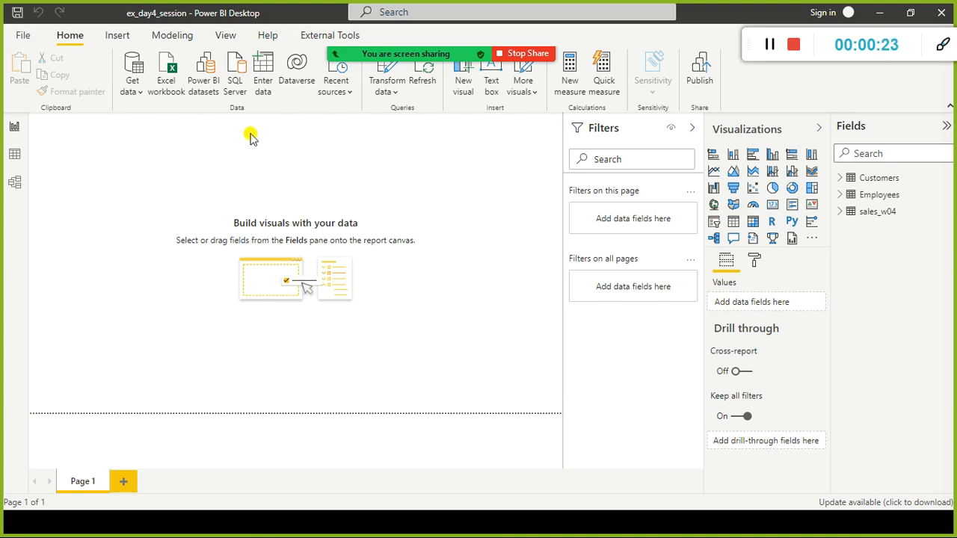
click(395, 90)
click(417, 120)
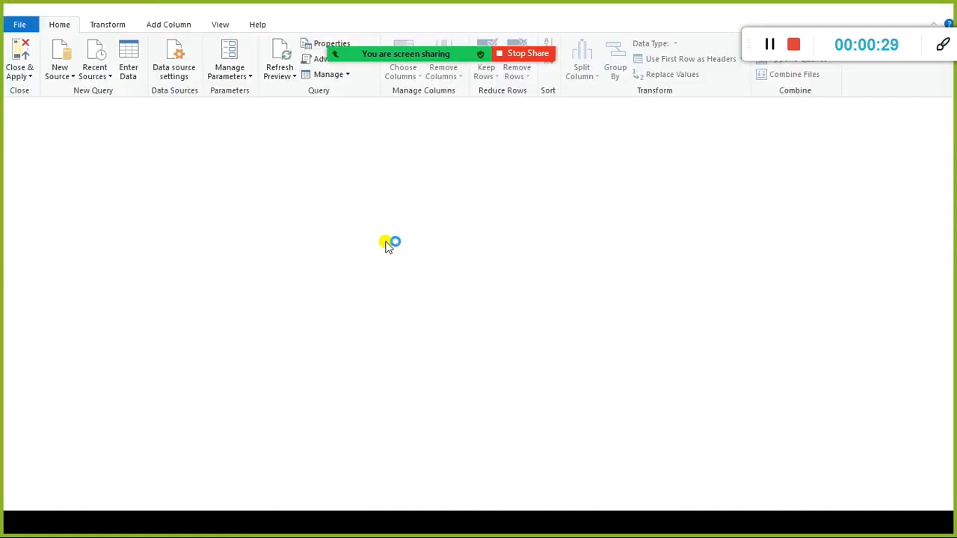
Show the desktop and bring the ex_day4_session Power BI Desktop window back to the front.
key(super+d)
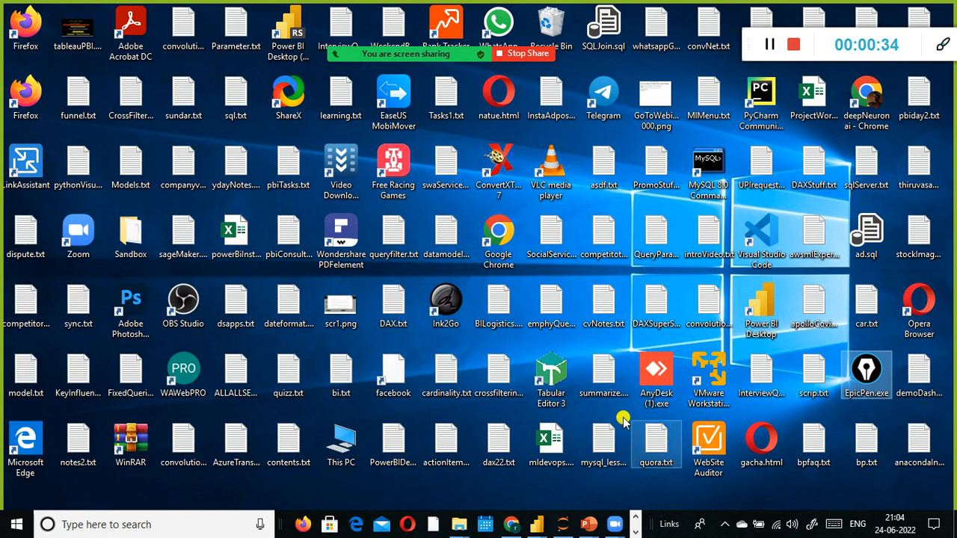
key(alt+Tab)
key(Tab)
key(Tab)
key(Tab)
key(Tab)
key(Tab)
key(Tab)
key(Tab)
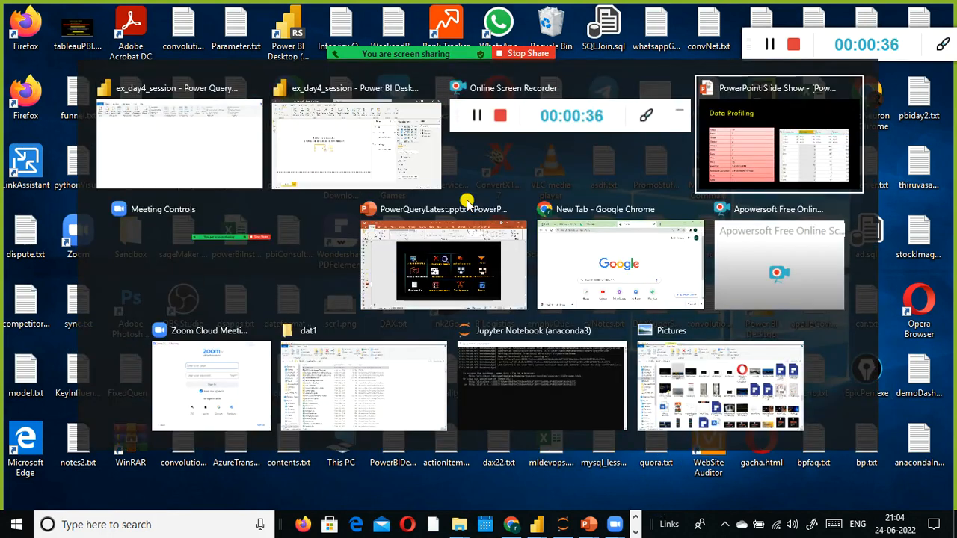
key(Tab)
key(Tab)
key(Tab)
key(Tab)
key(Tab)
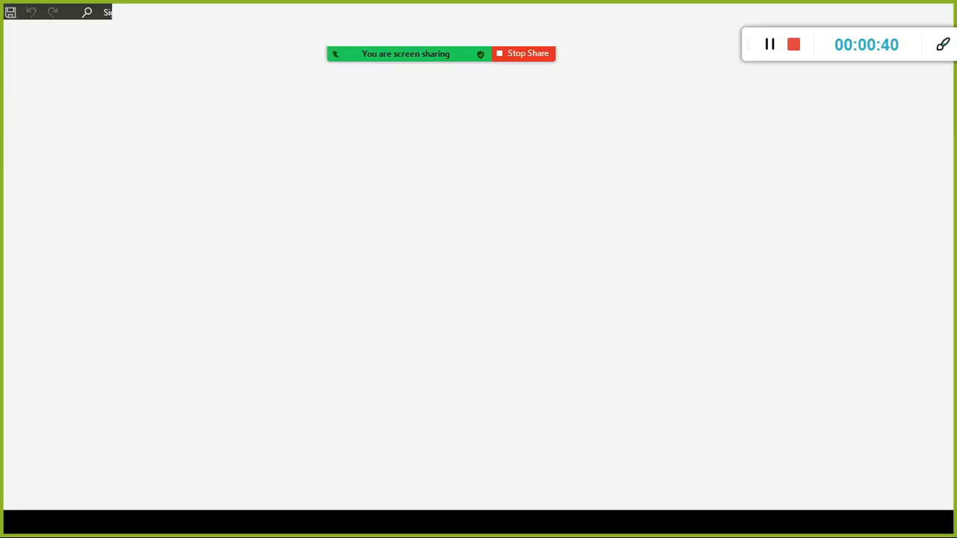
Bring the Power Query Editor window of ex_day4_session to the front and select the sales_w04 query.
key(alt+Tab)
key(Tab)
key(Tab)
key(Tab)
key(Tab)
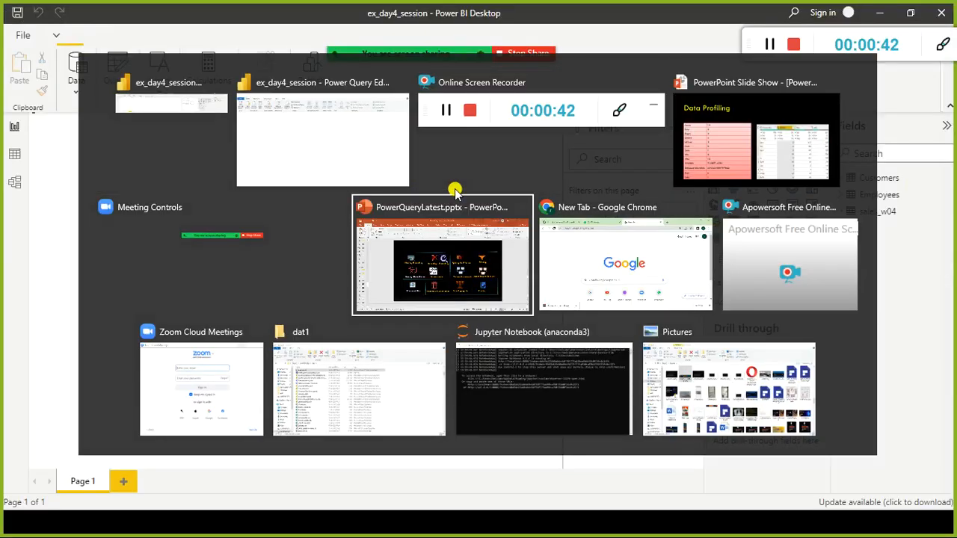
key(Tab)
key(Tab)
key(Tab)
key(Tab)
key(Tab)
key(Tab)
key(Tab)
key(Tab)
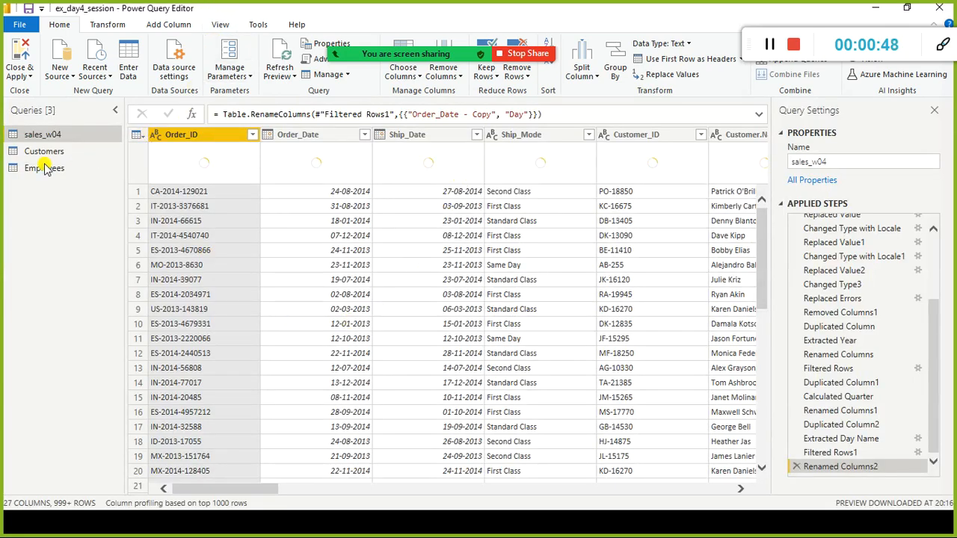
click(56, 134)
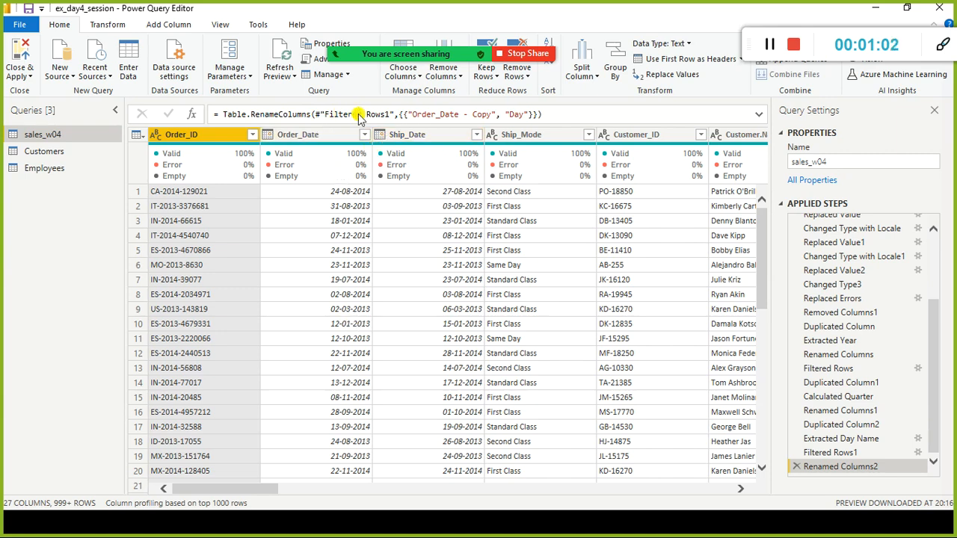
drag(249, 486, 148, 450)
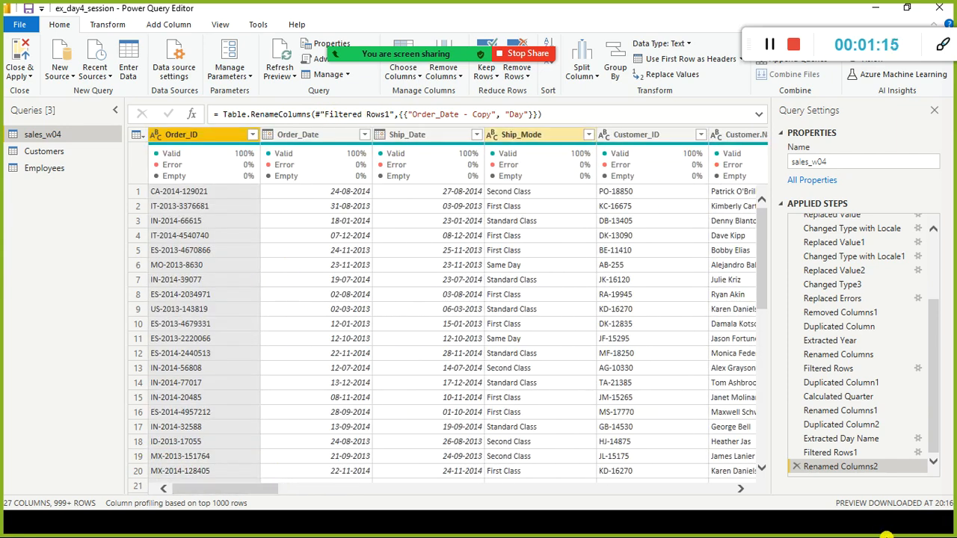
Clear the Epic Pen toolbar out of the way and check the Zoom meeting's participant list, closing it again.
key(ctrl+shift+d)
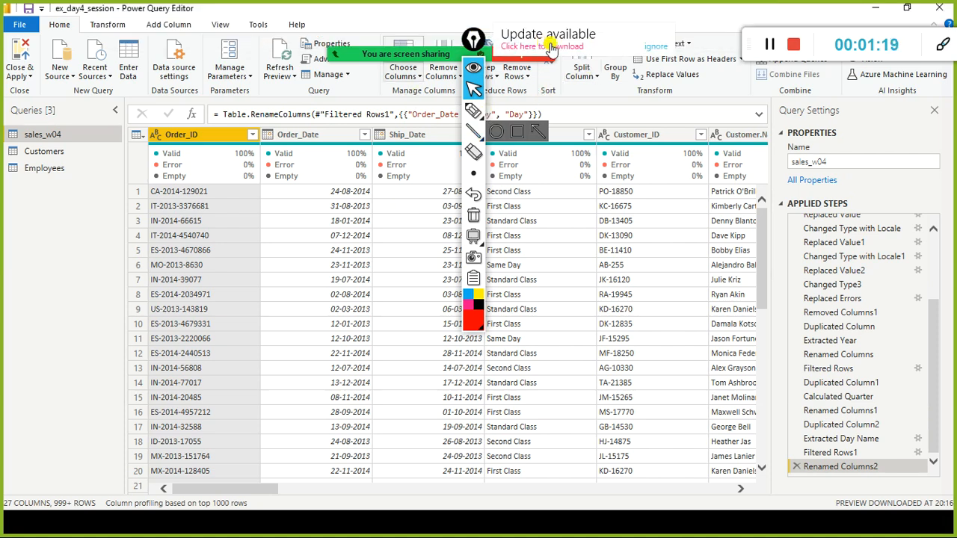
click(578, 30)
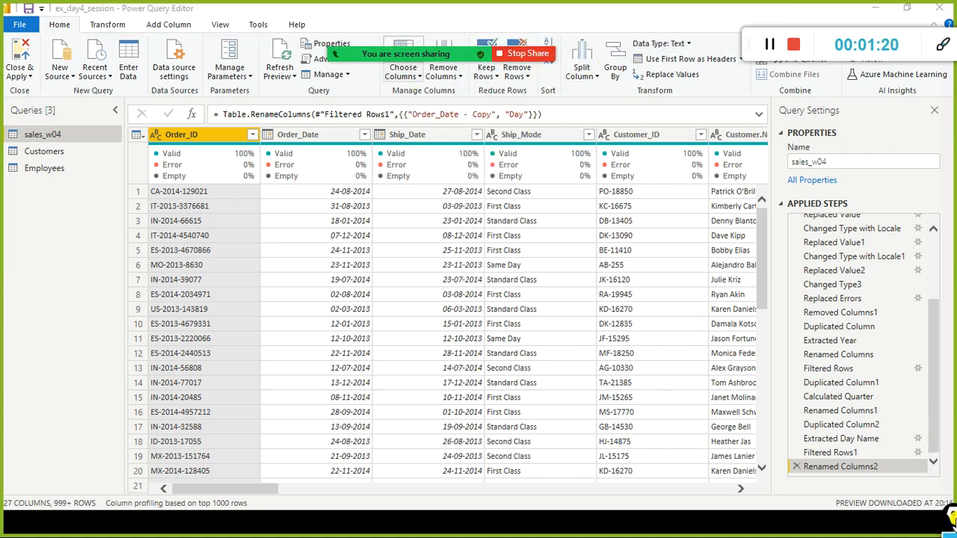
click(317, 30)
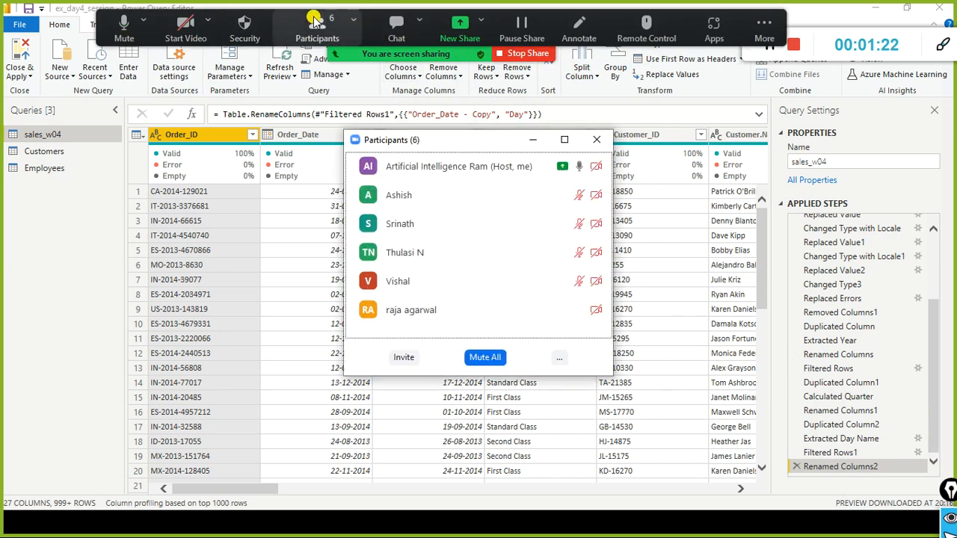
click(596, 140)
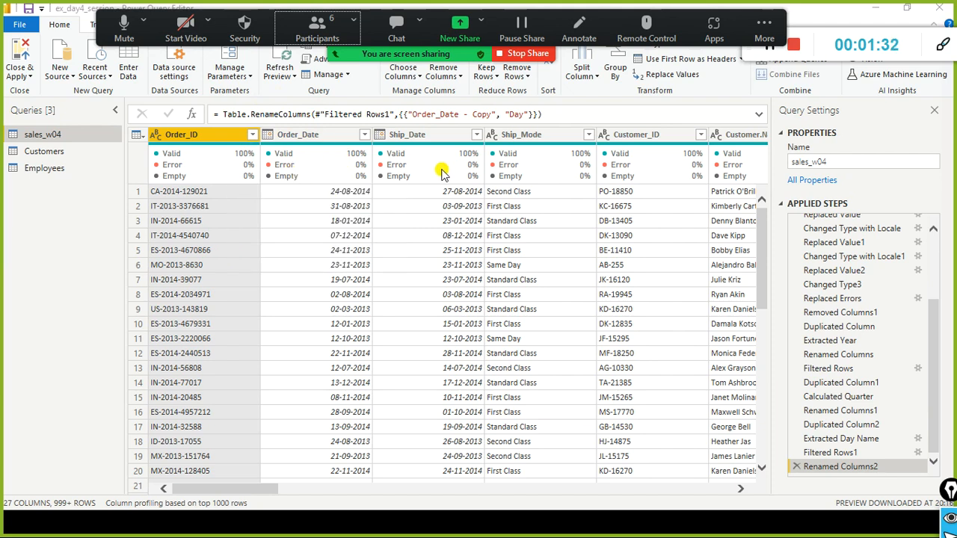
View the Ship_Date column's quality summary and the data type choices for Order_Date, without changing the type.
mouse_move(439, 174)
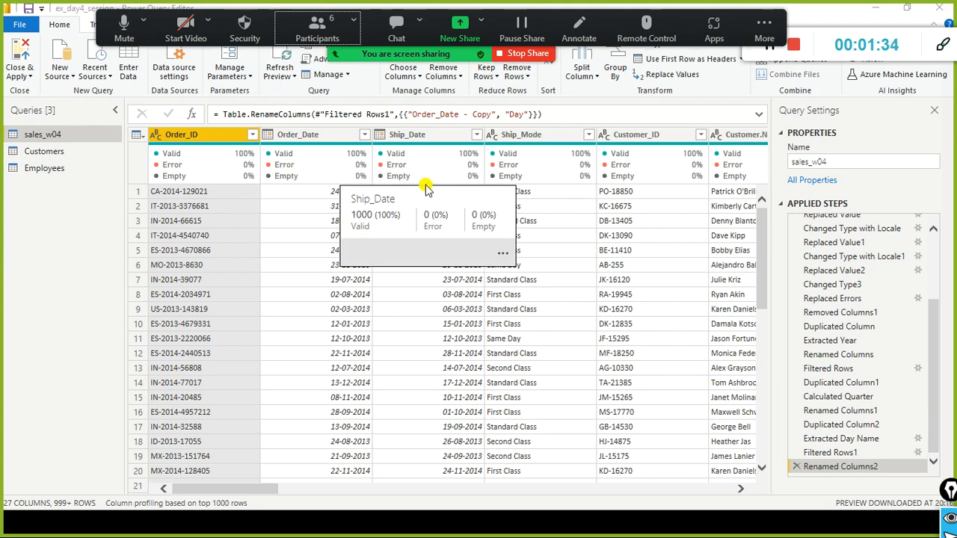
click(266, 134)
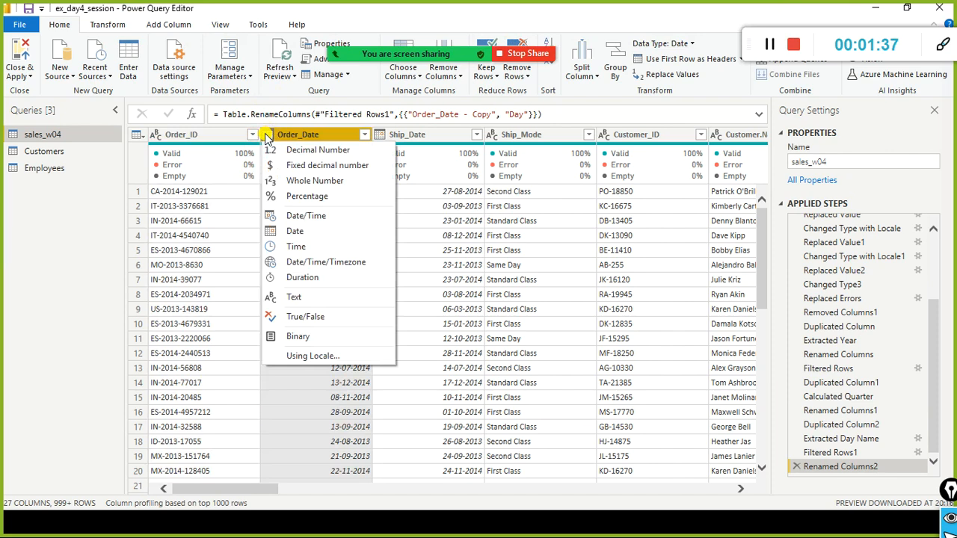
click(658, 5)
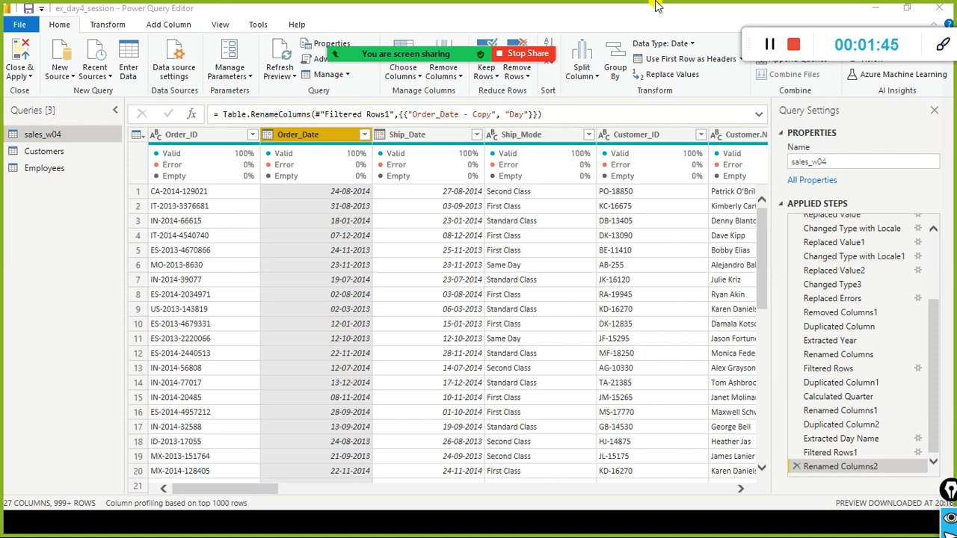
click(174, 535)
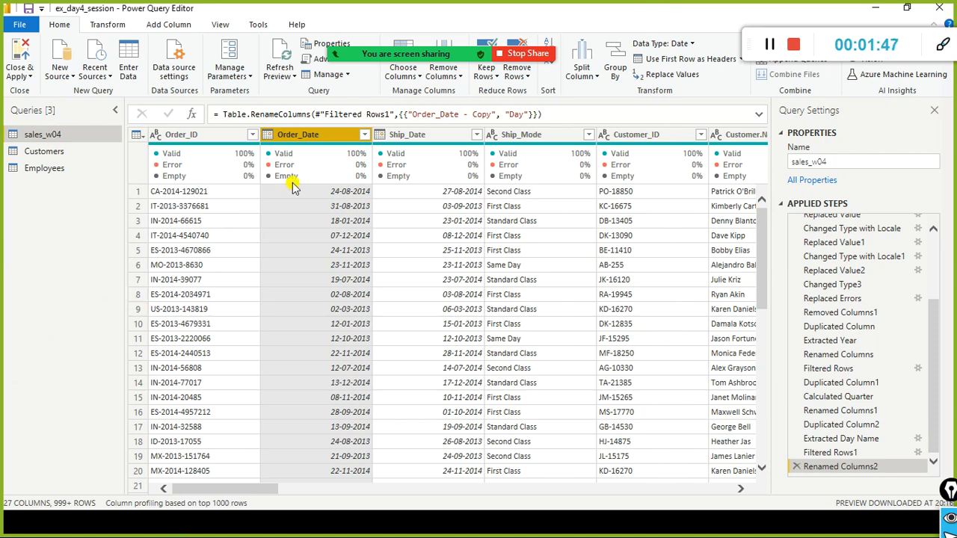
Examine the remaining sales_w04 columns through Day and the full list of applied steps.
drag(213, 492, 582, 494)
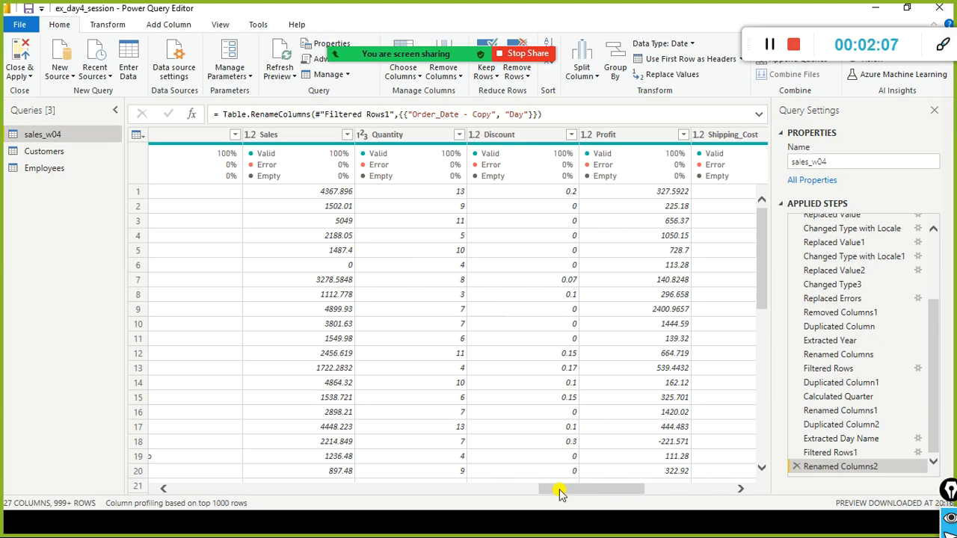
drag(560, 491, 708, 459)
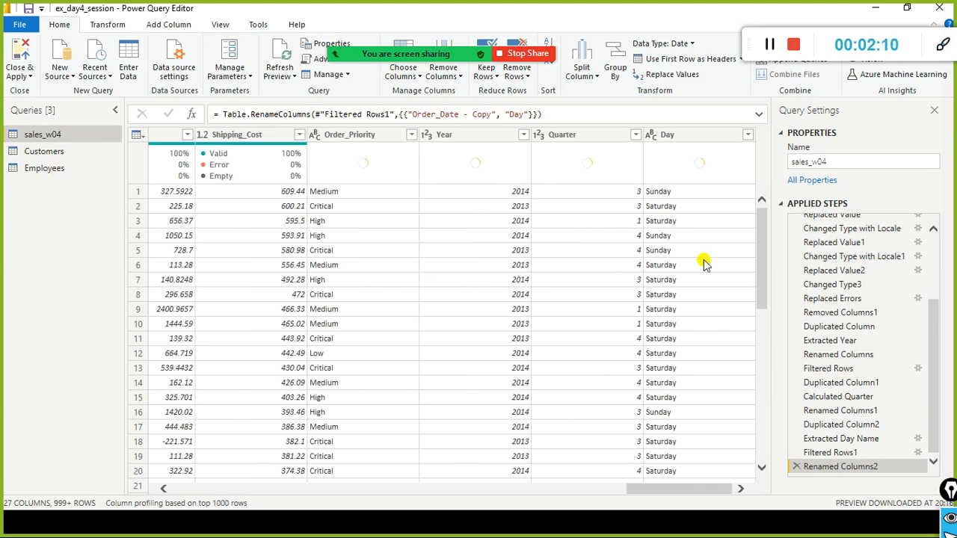
scroll(860, 243, up, 3)
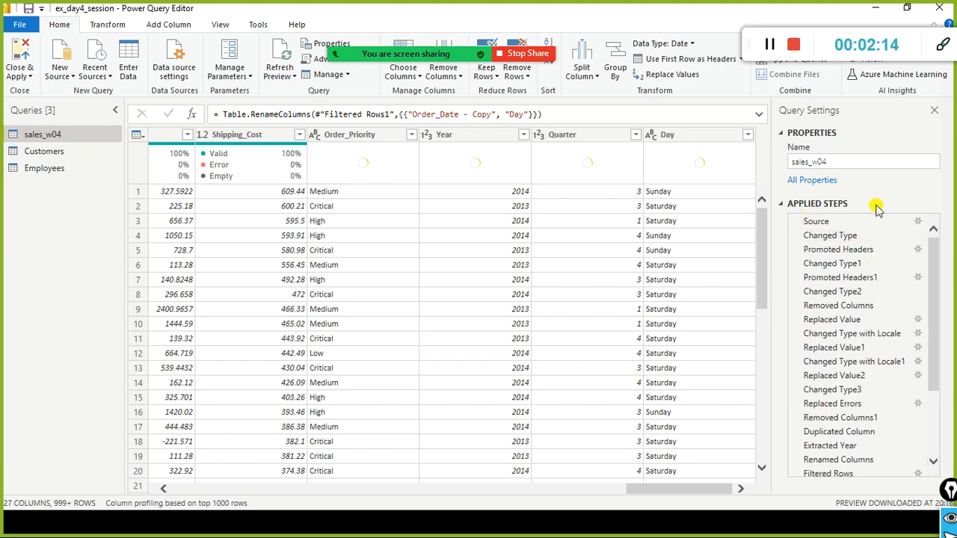
scroll(897, 321, down, 3)
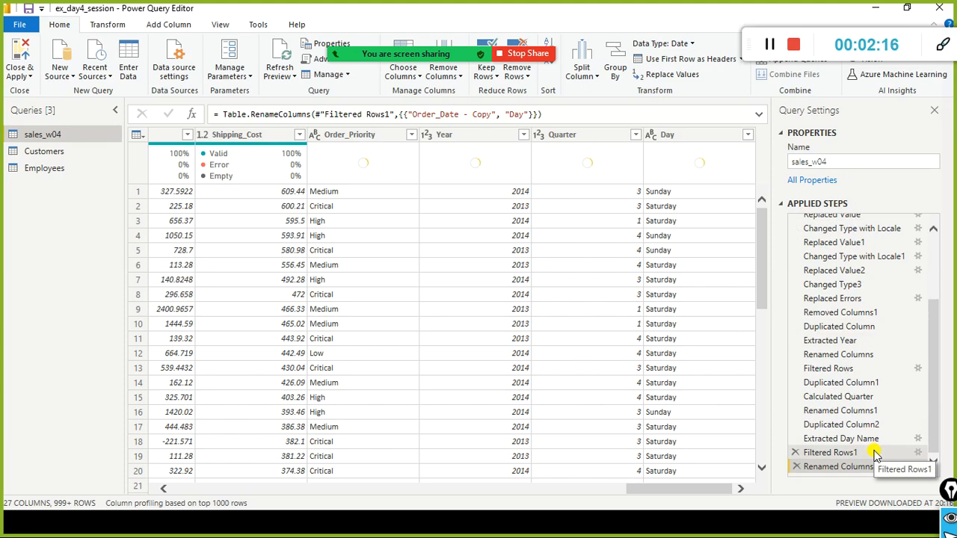
Inspect the applied steps Duplicated Column1, Calculated Quarter, Renamed Columns1 and Extracted Day Name, including the resulting Order_Date - Copy column.
click(839, 382)
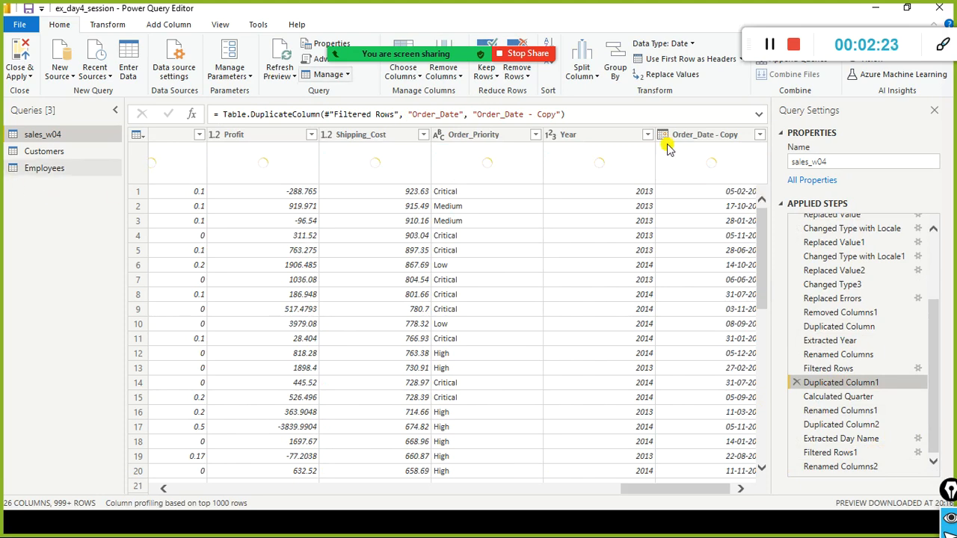
click(838, 397)
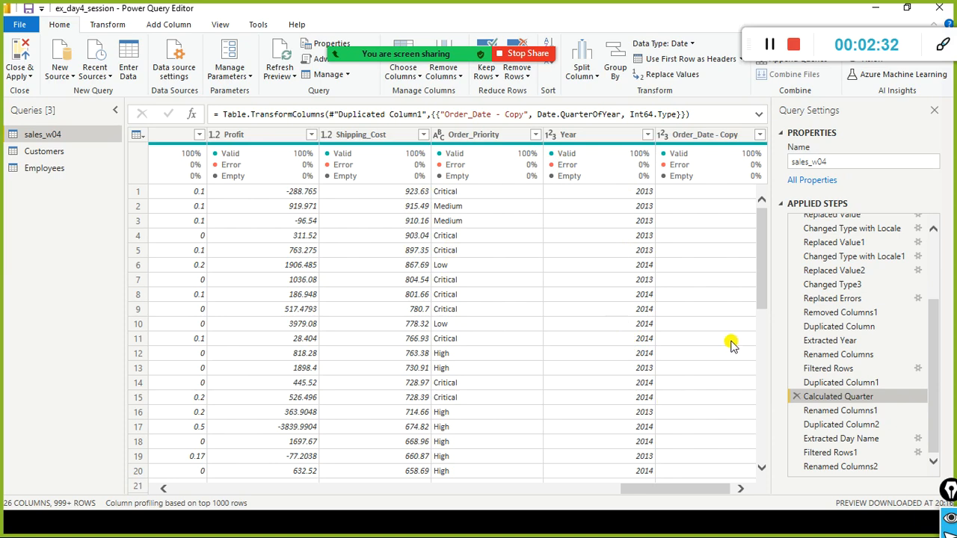
click(847, 423)
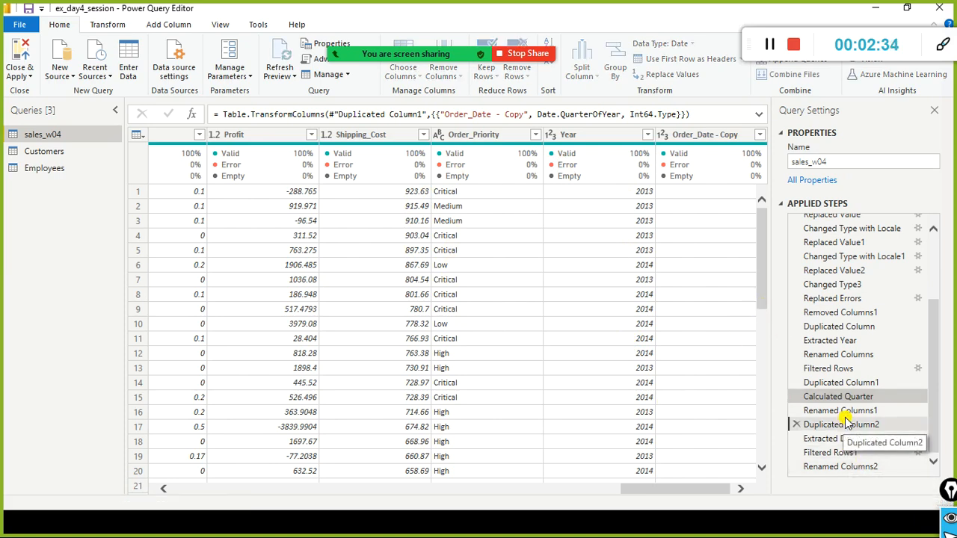
click(828, 413)
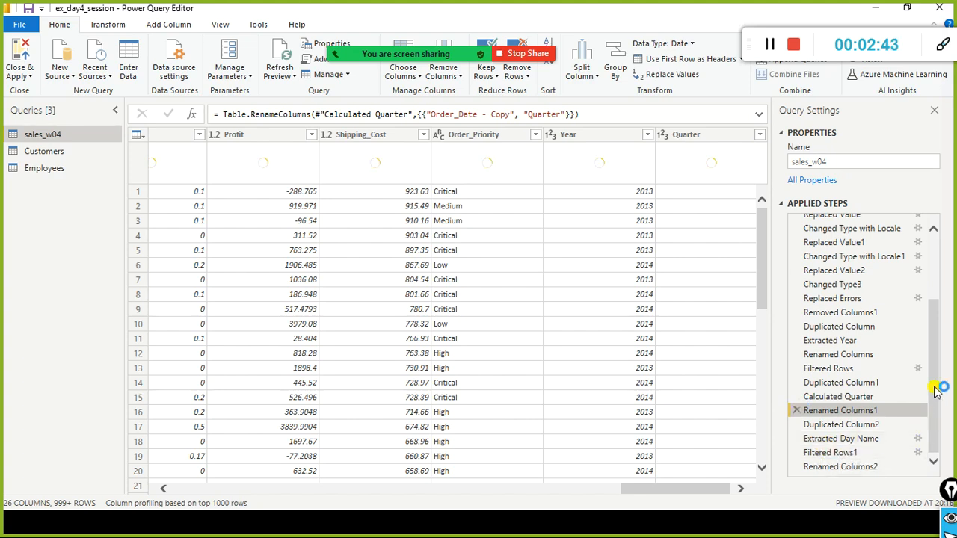
click(832, 442)
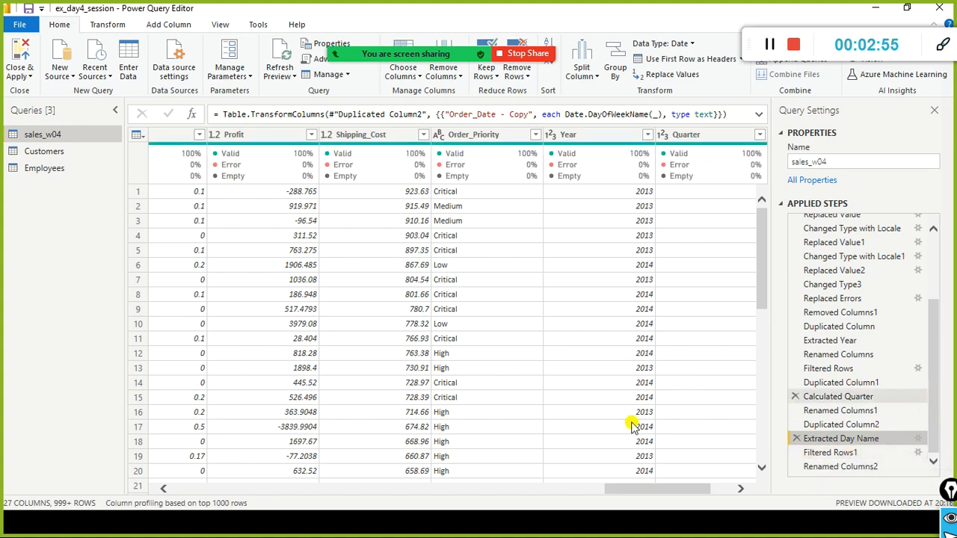
drag(611, 485, 723, 485)
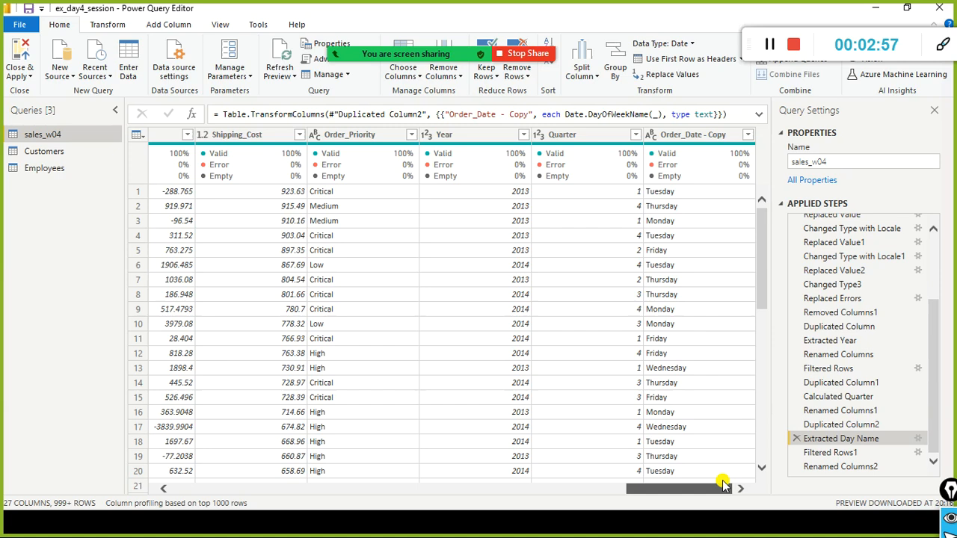
Return to the Renamed Columns2 applied step and examine the Day, sales, profit, category and product columns of sales_w04.
click(829, 469)
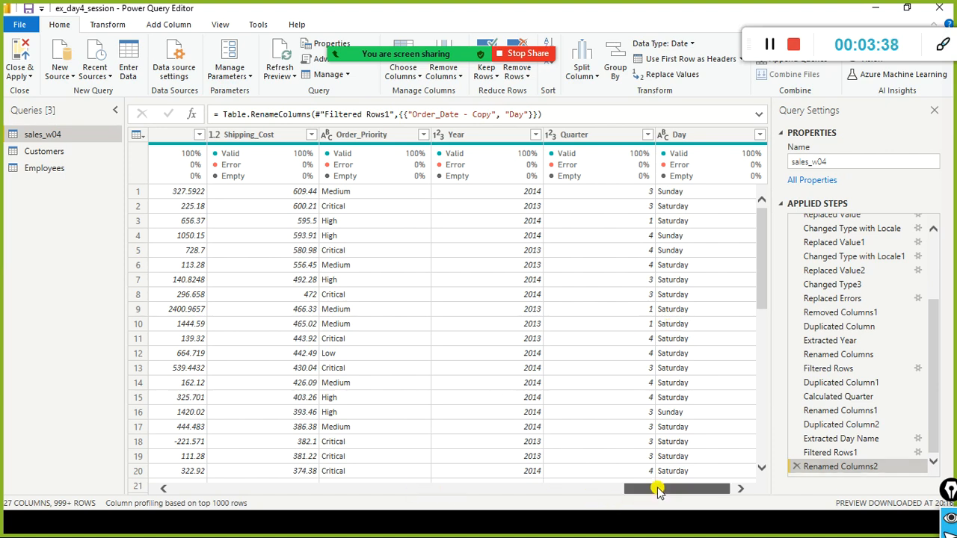
drag(658, 487, 671, 434)
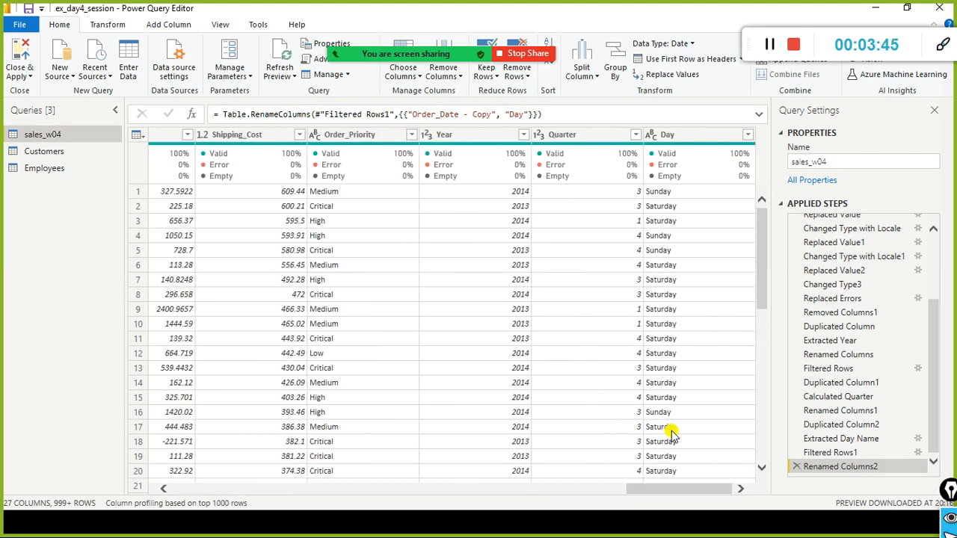
click(376, 490)
click(376, 491)
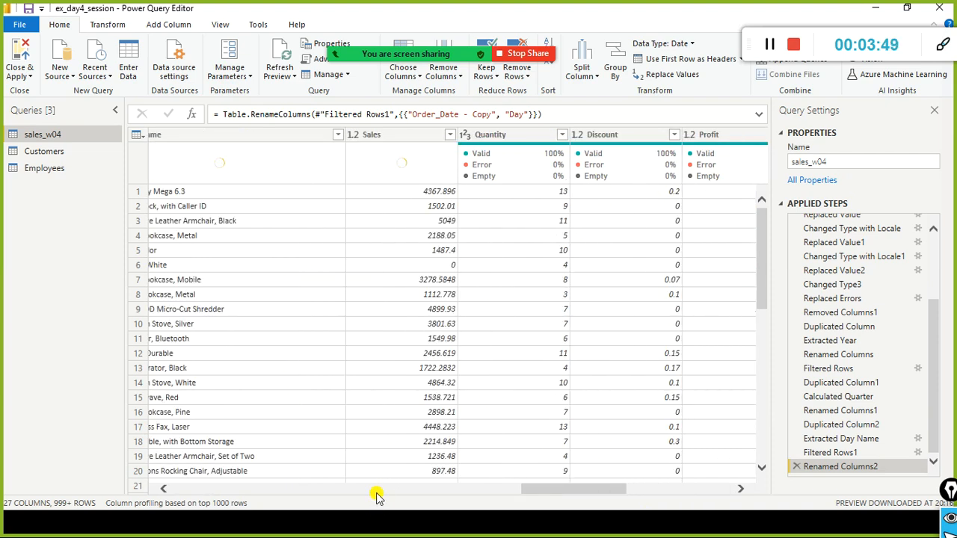
drag(584, 492, 518, 496)
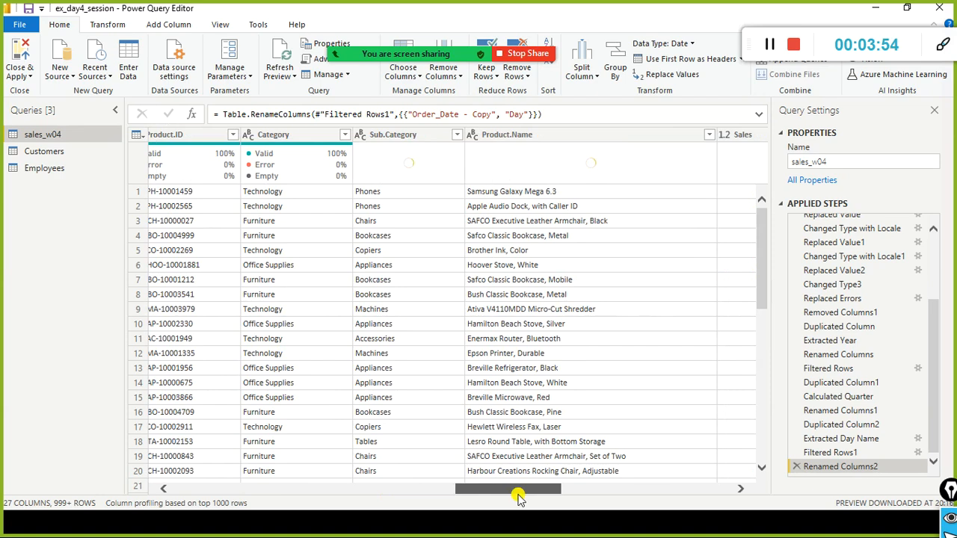
drag(518, 496, 623, 480)
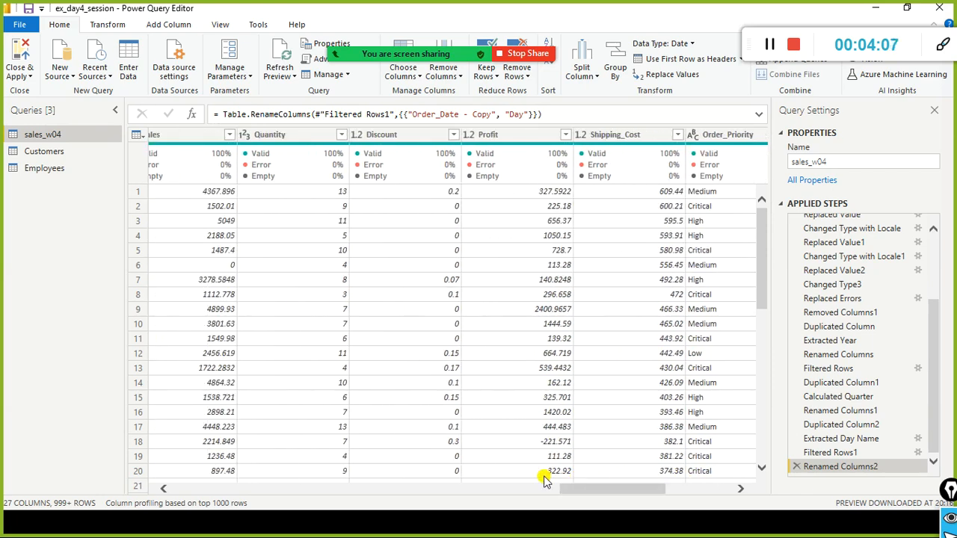
click(392, 492)
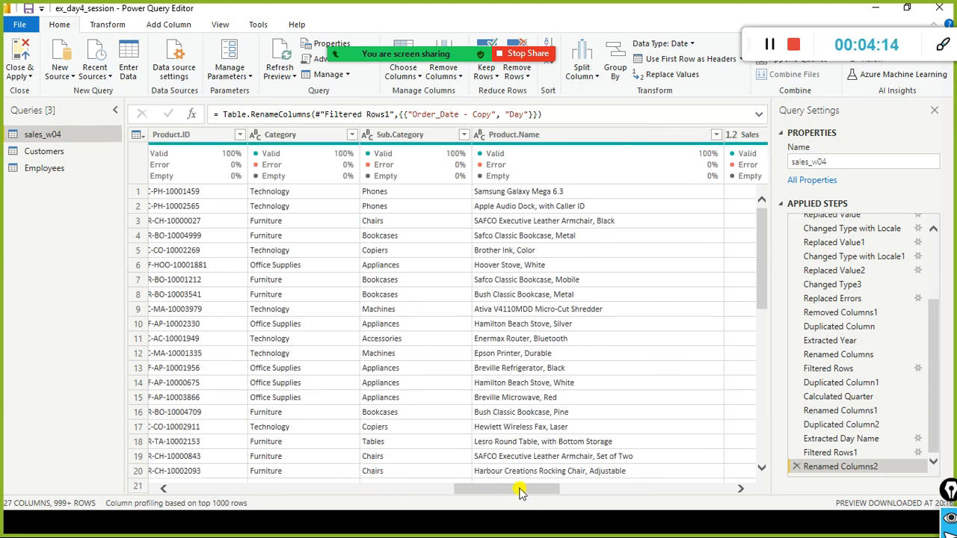
drag(521, 492, 521, 491)
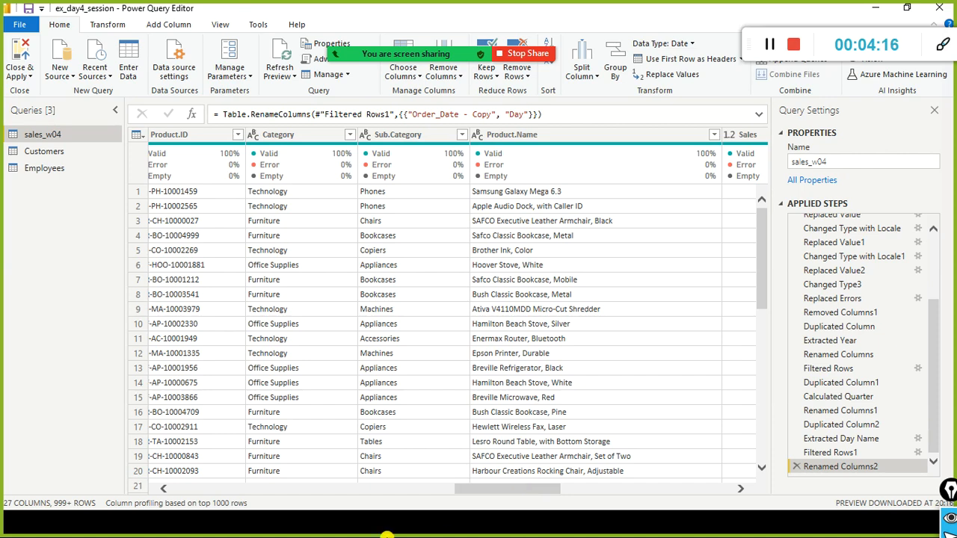
mouse_move(443, 43)
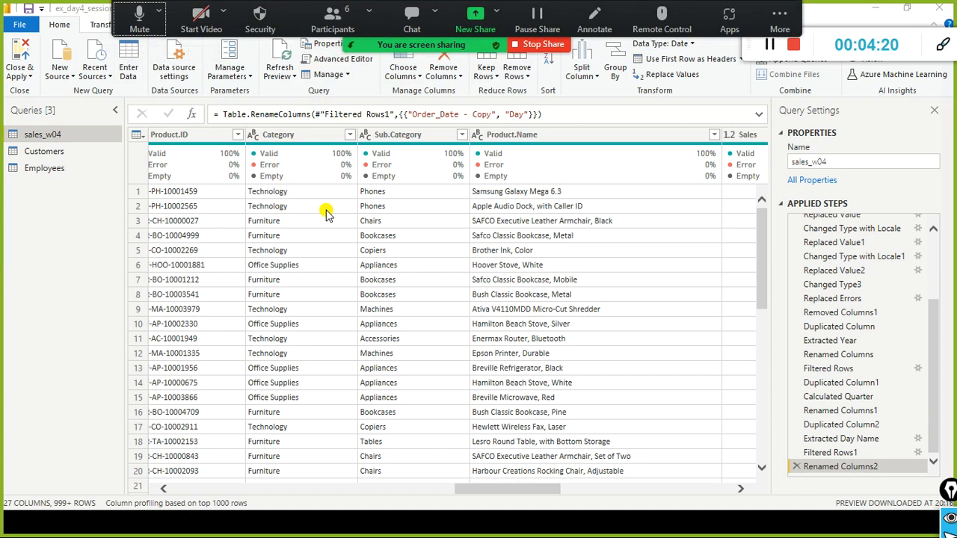
Start a custom column in the sales_w04 query and name it Cat SubCat.
double_click(83, 11)
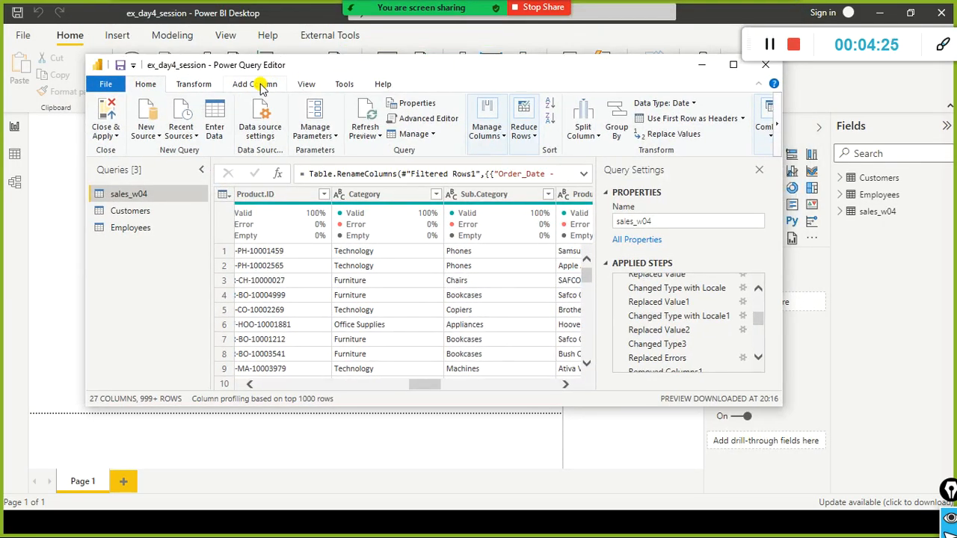
click(262, 85)
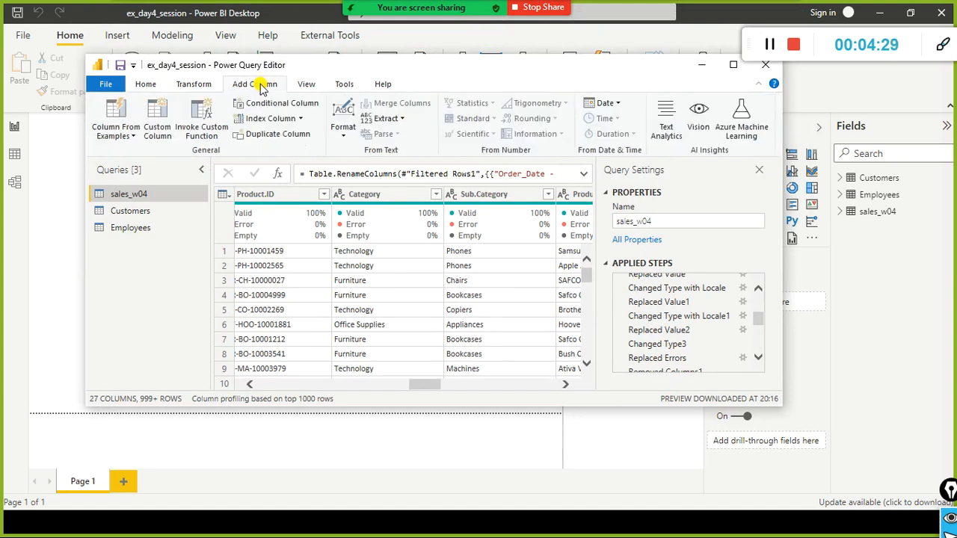
click(158, 132)
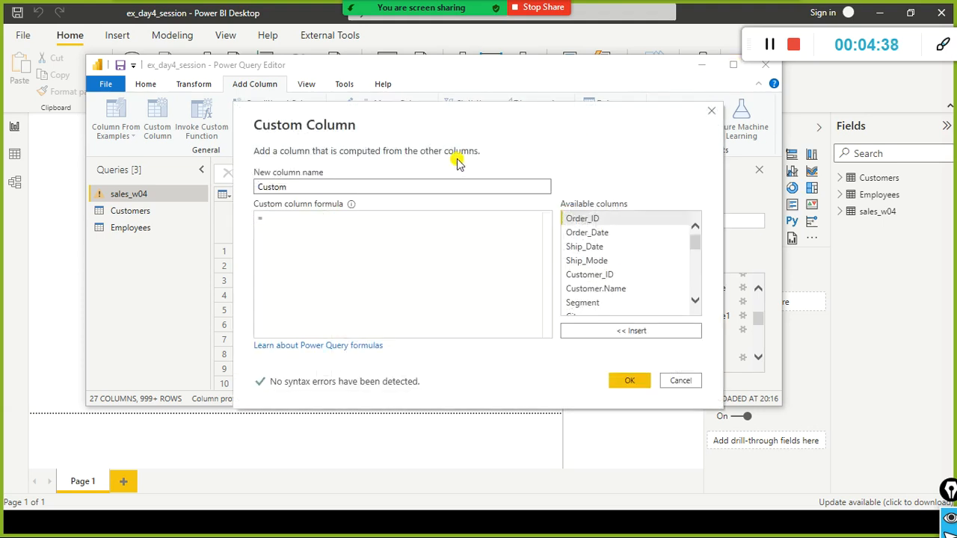
double_click(299, 191)
text(Cat Su)
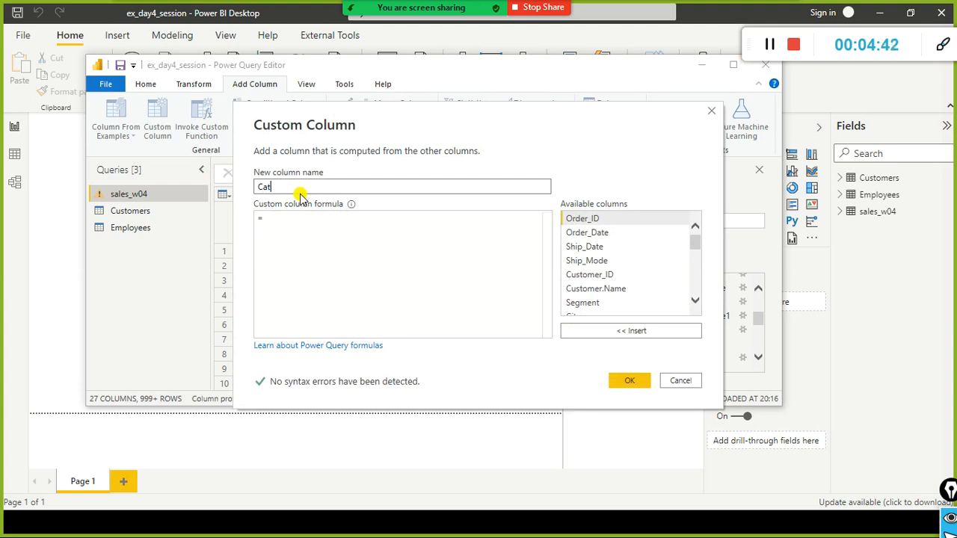
right_click(300, 196)
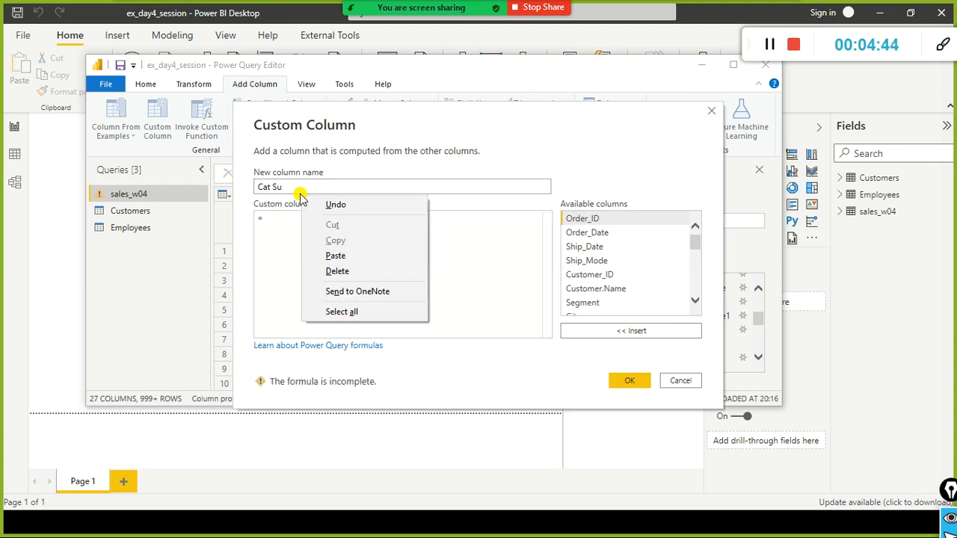
text(Su)
key(Escape)
text(b)
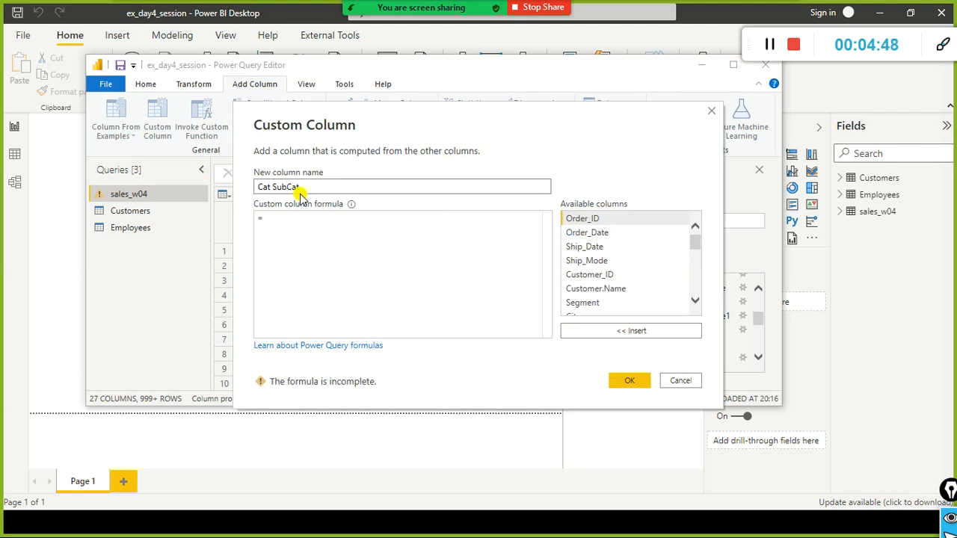
text(Cat)
Insert the Category and Sub.Category columns into the custom column formula.
click(306, 226)
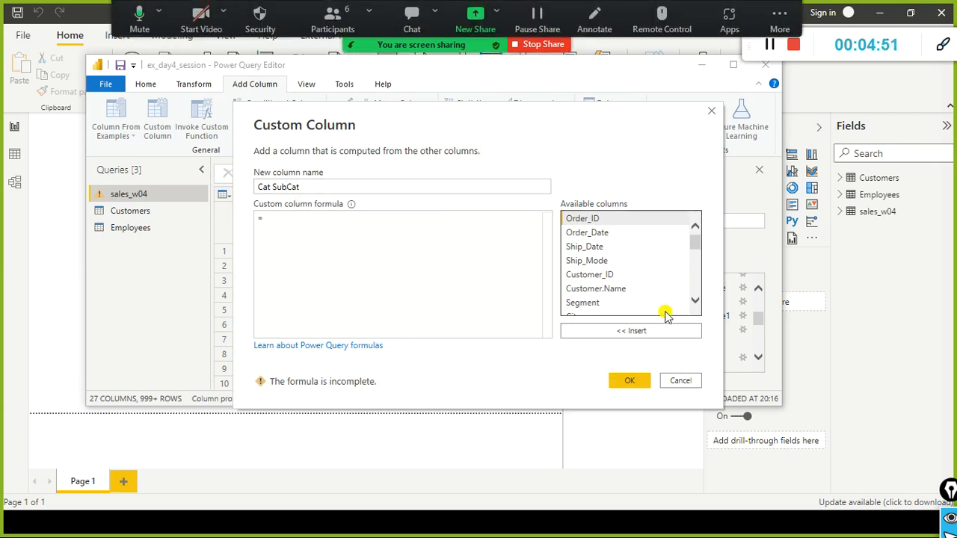
scroll(667, 269, down, 3)
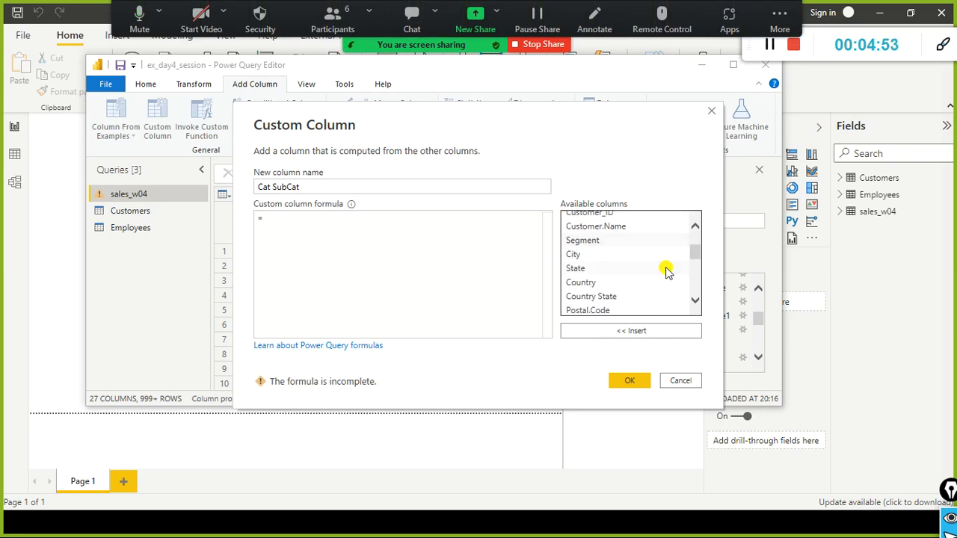
scroll(667, 270, down, 1)
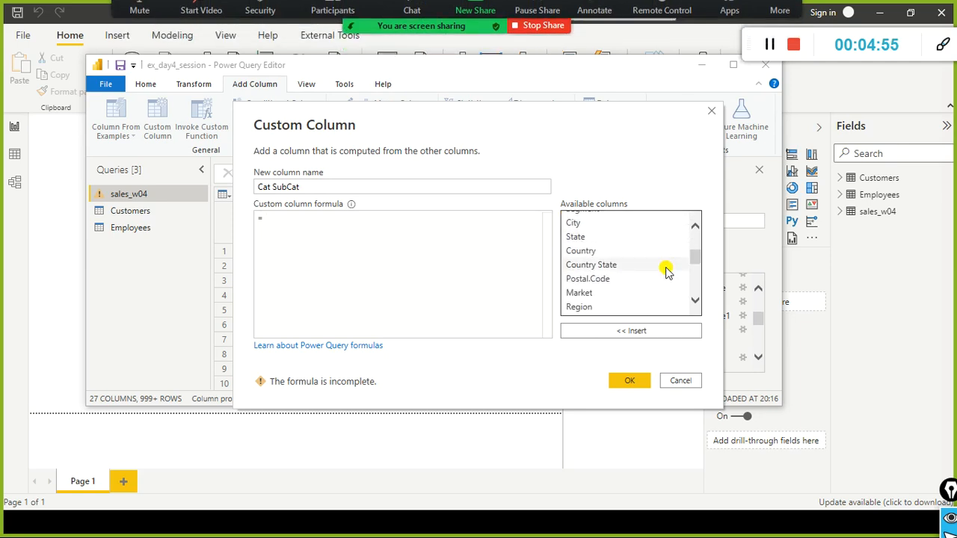
scroll(667, 270, down, 1)
scroll(667, 271, up, 1)
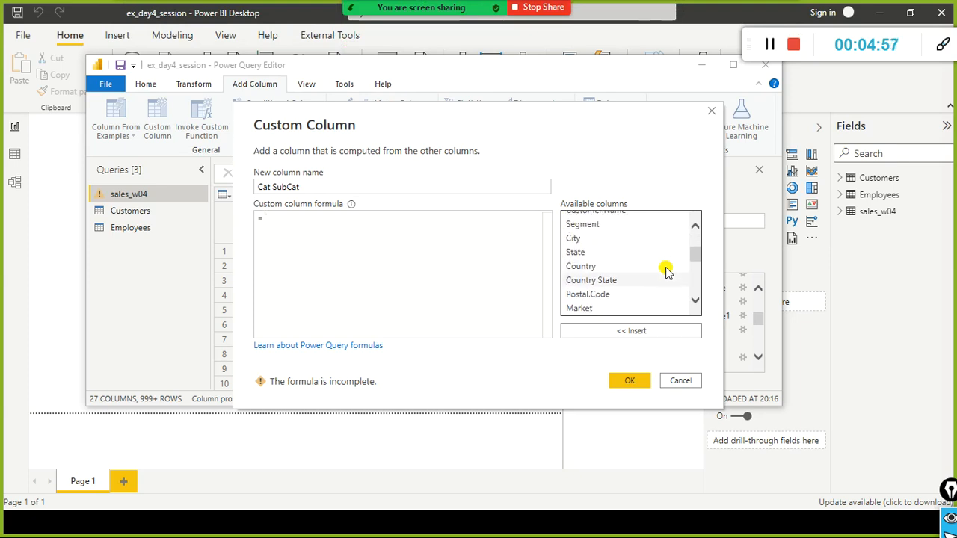
scroll(667, 271, up, 1)
scroll(667, 271, down, 1)
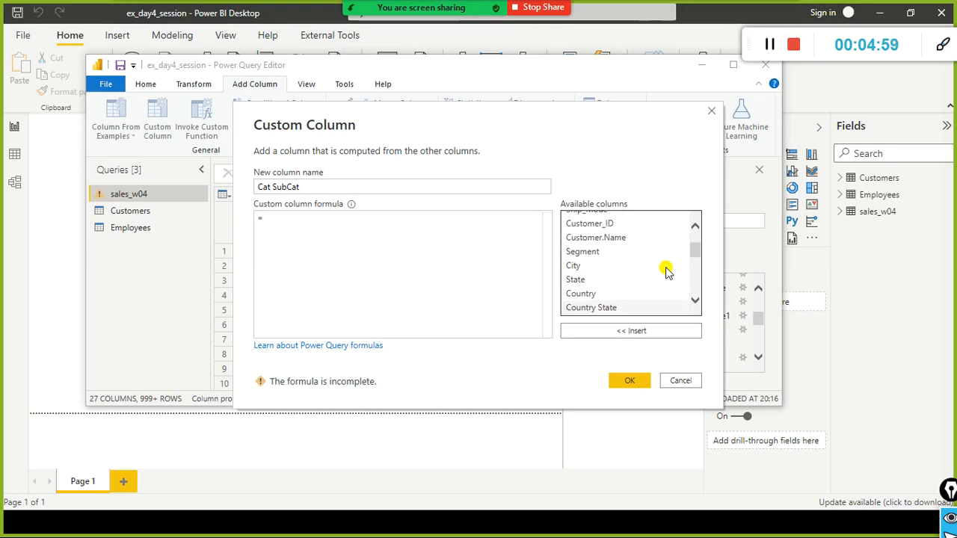
scroll(667, 271, up, 3)
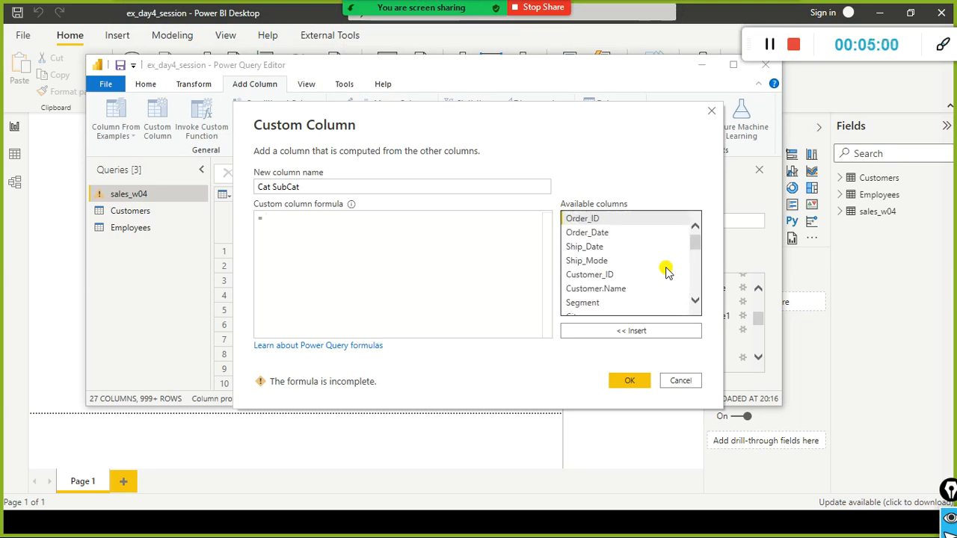
scroll(667, 271, down, 4)
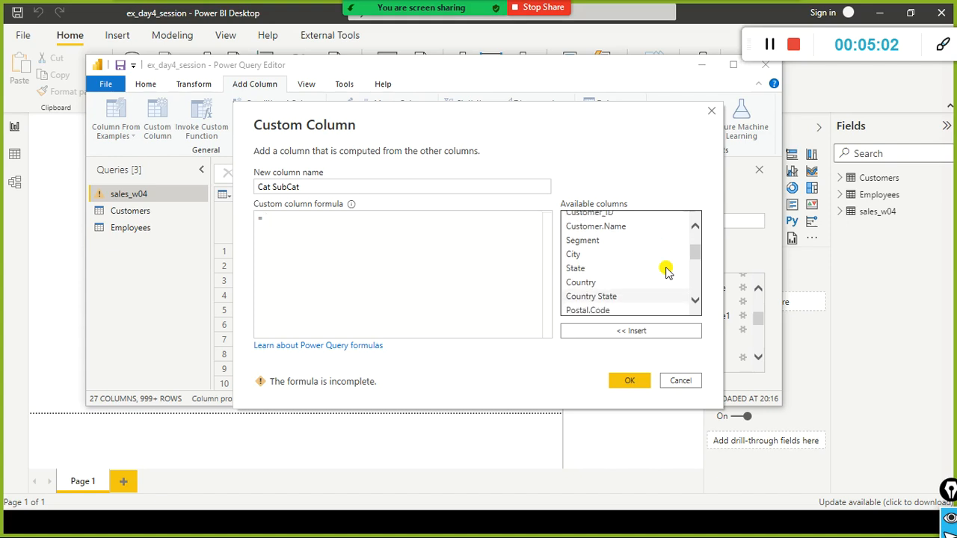
scroll(667, 271, down, 1)
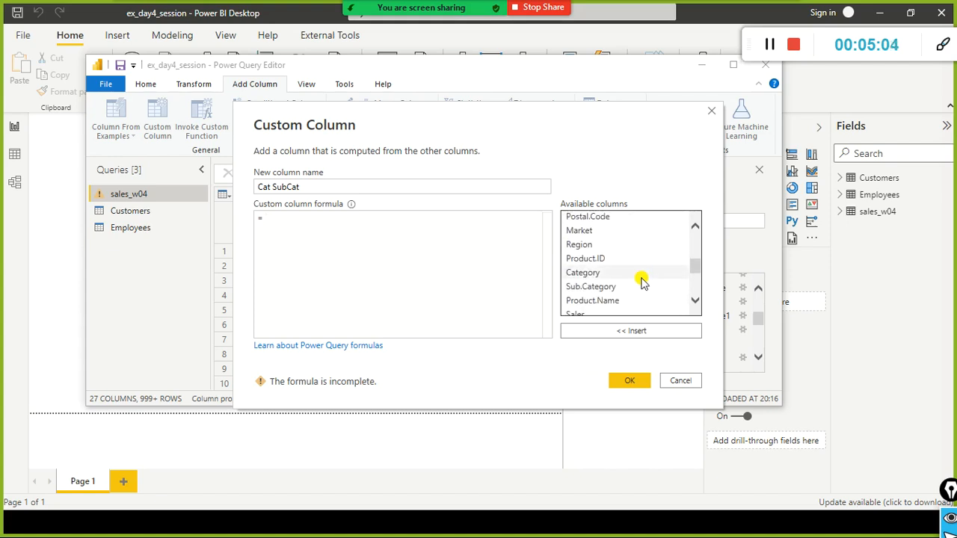
click(598, 274)
double_click(598, 274)
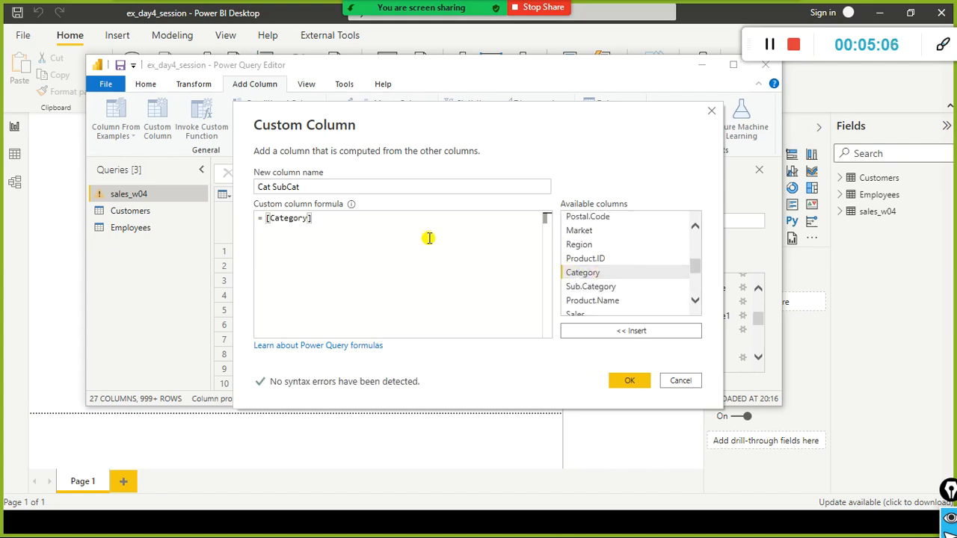
double_click(572, 287)
Join the two fields with a space as [Category]&" "& [Sub.Category] and add the custom column to sales_w04.
click(312, 218)
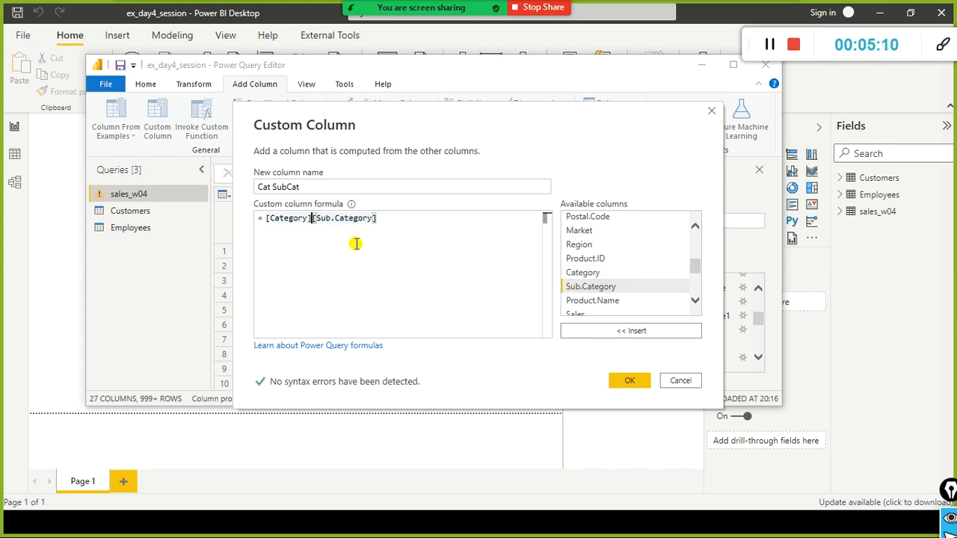
click(313, 218)
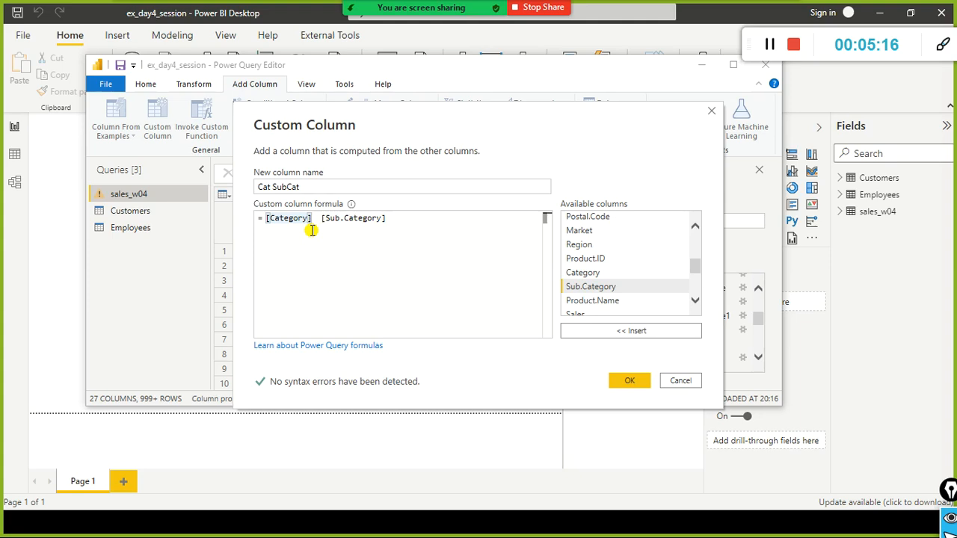
click(587, 289)
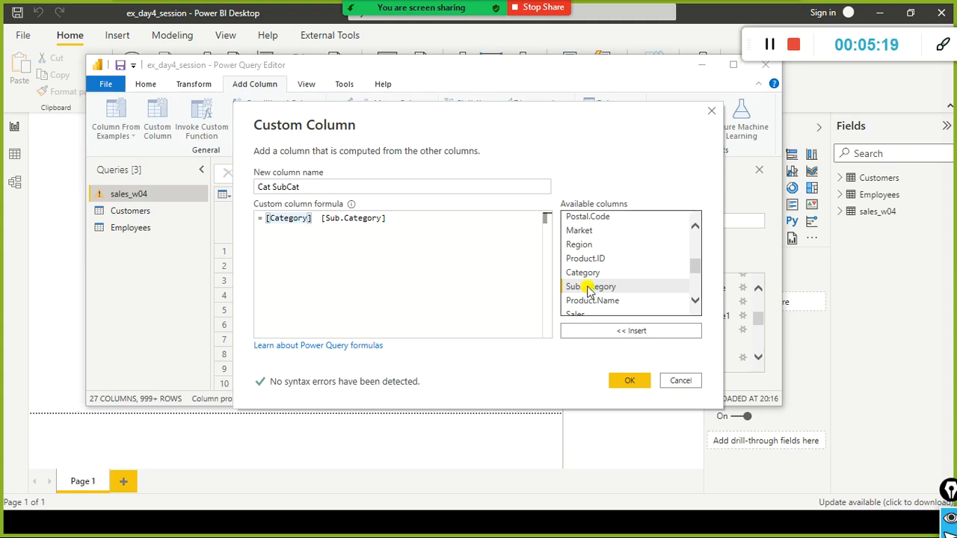
text(&)
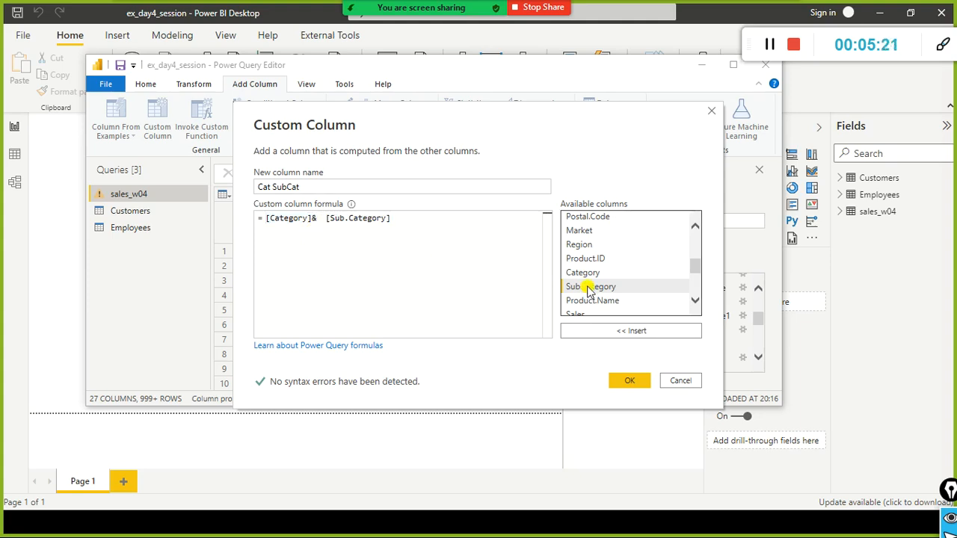
text("")
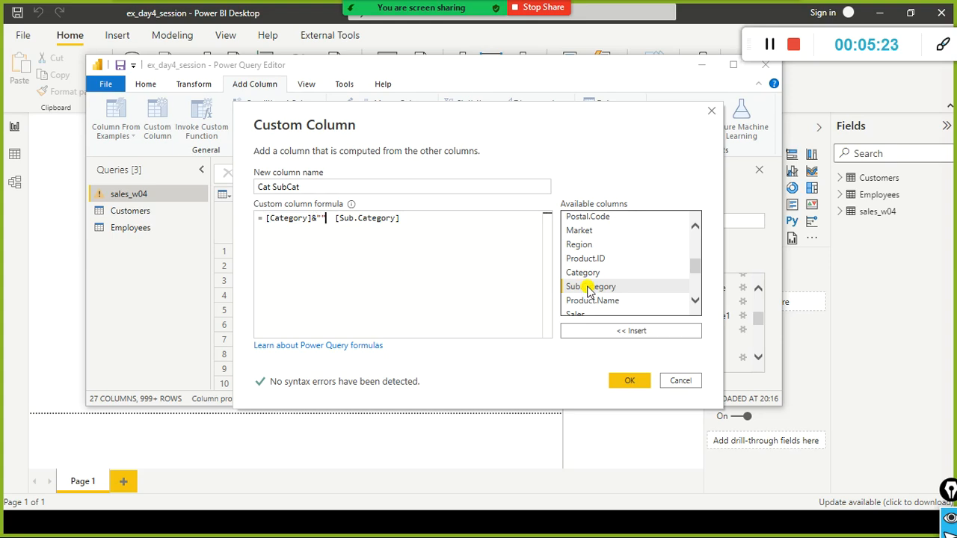
text(&)
key(Delete)
key(Right)
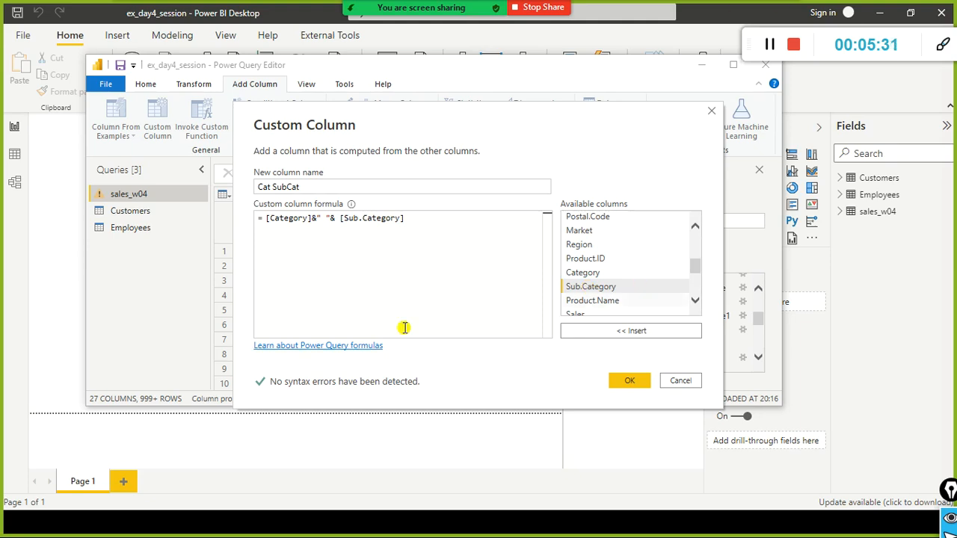
click(632, 381)
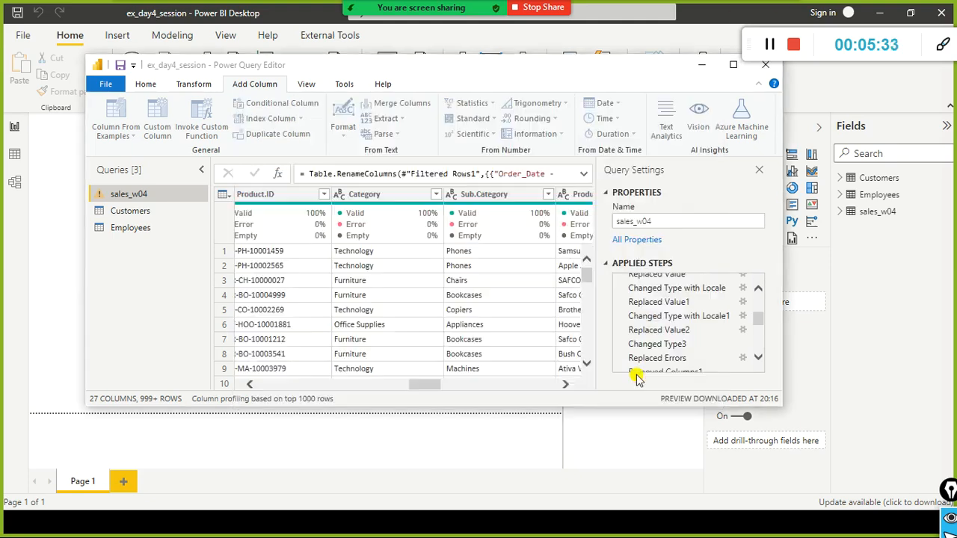
click(733, 65)
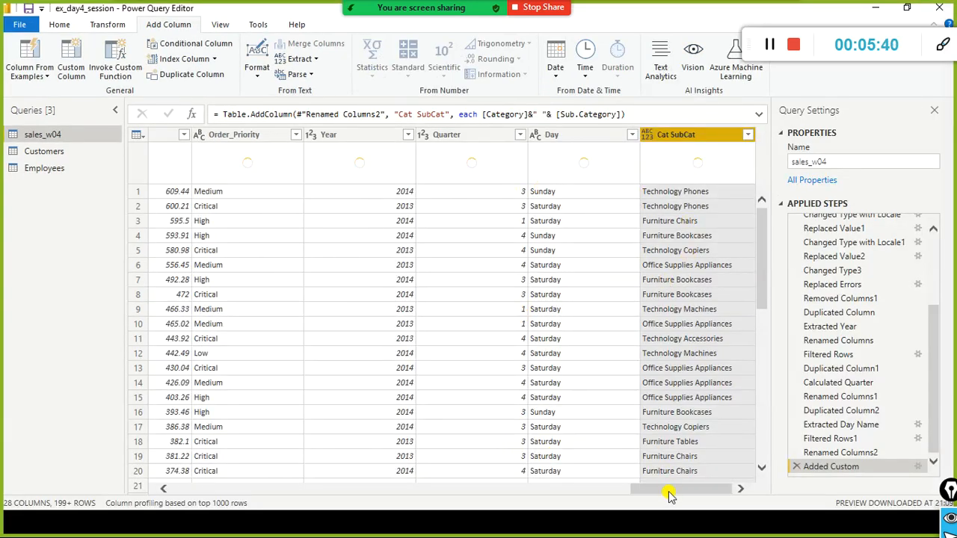
Move the Cat SubCat column from the end of the table to between Sub.Category and Product.Name.
drag(669, 495, 716, 399)
drag(693, 135, 183, 138)
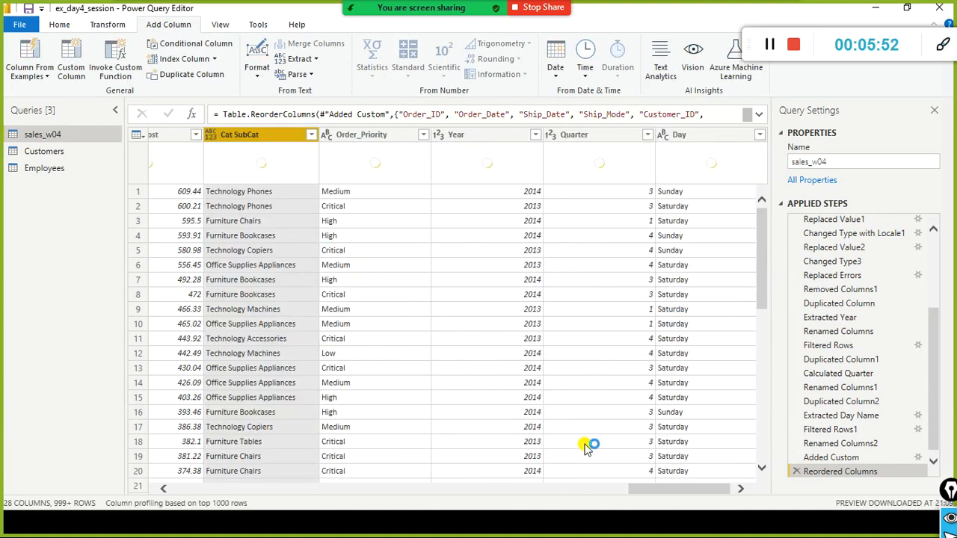
drag(652, 493, 682, 490)
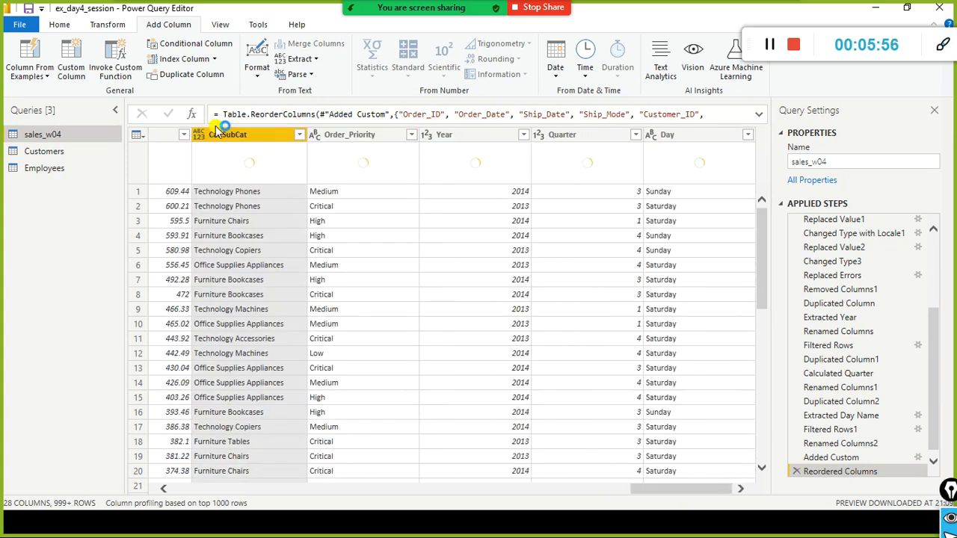
drag(662, 494, 595, 491)
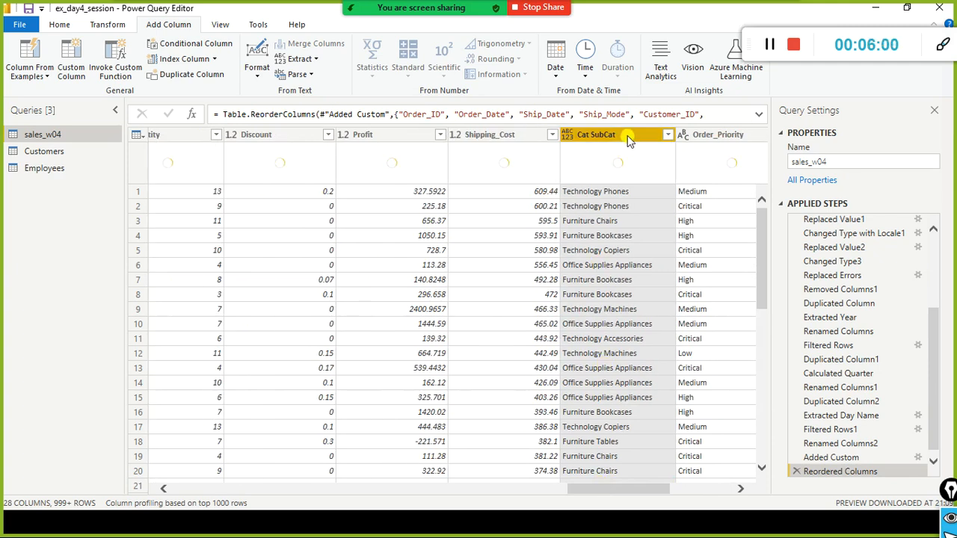
drag(627, 136, 231, 194)
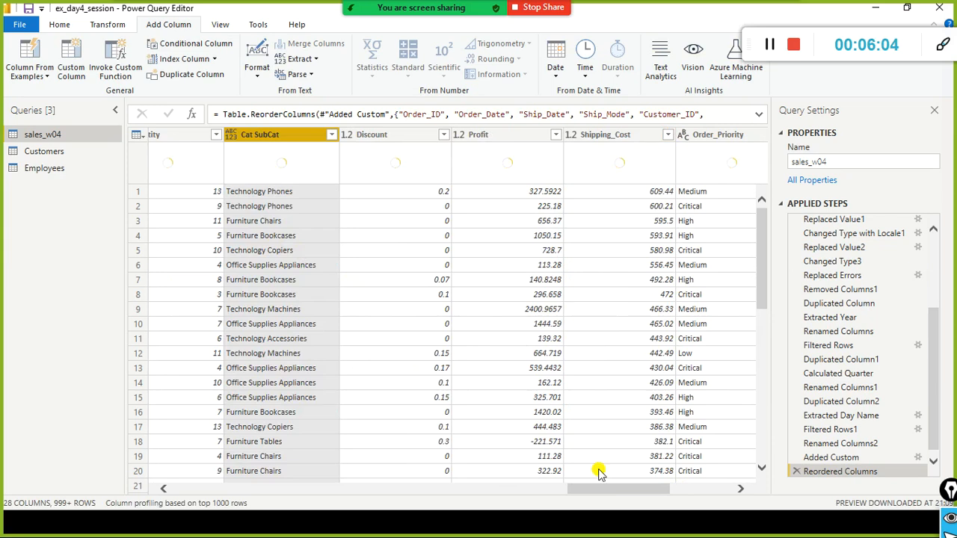
drag(604, 495, 546, 495)
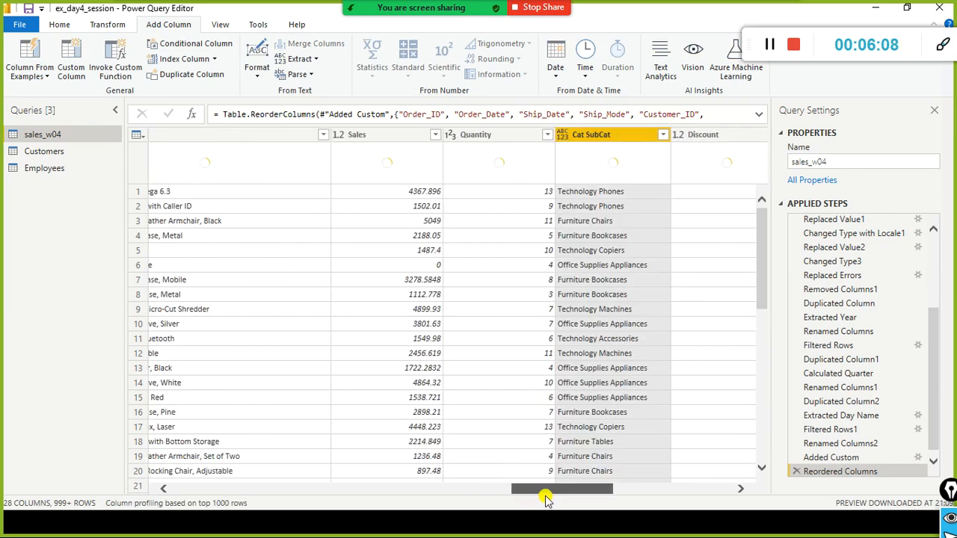
drag(618, 144, 255, 156)
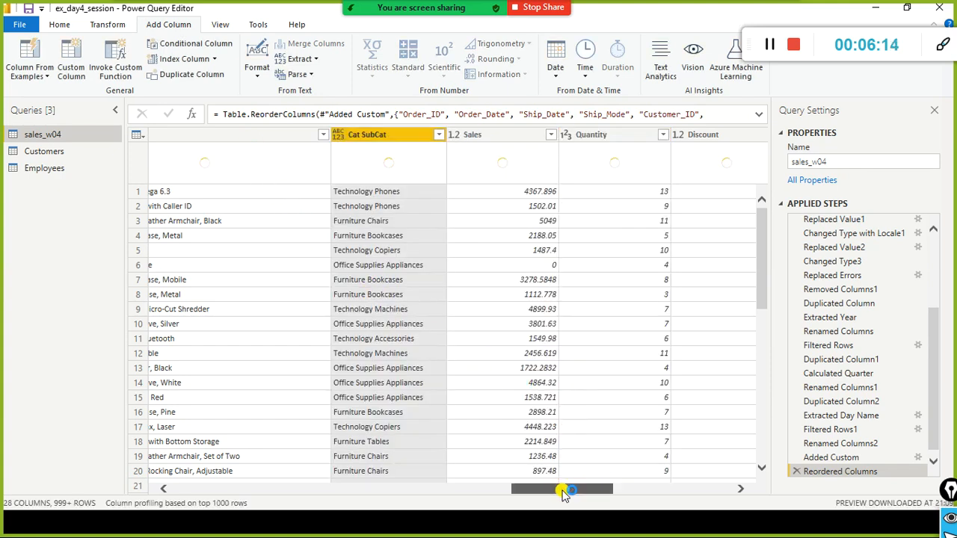
drag(564, 489, 534, 489)
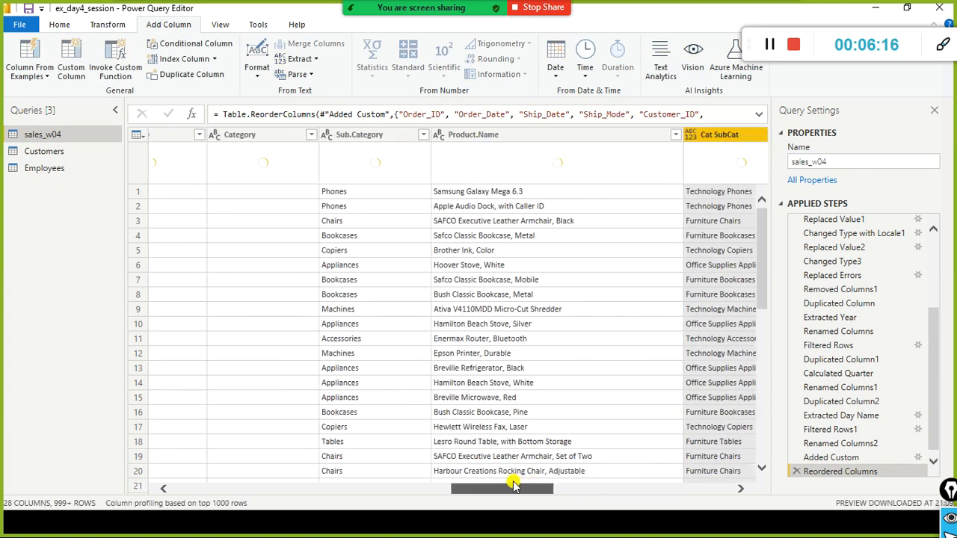
drag(710, 136, 464, 116)
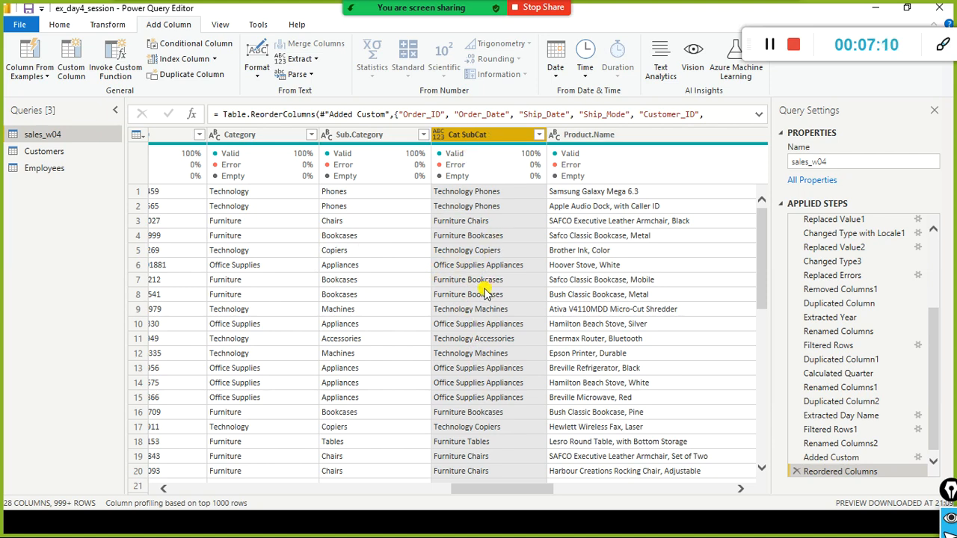
Duplicate the Cat SubCat column and move the copy to between Cat SubCat and Product.Name.
right_click(483, 142)
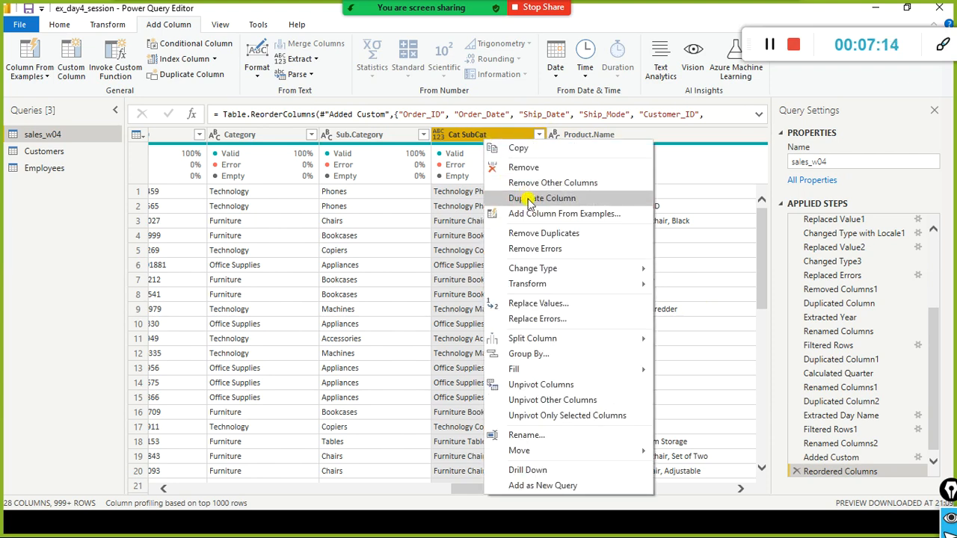
key(Escape)
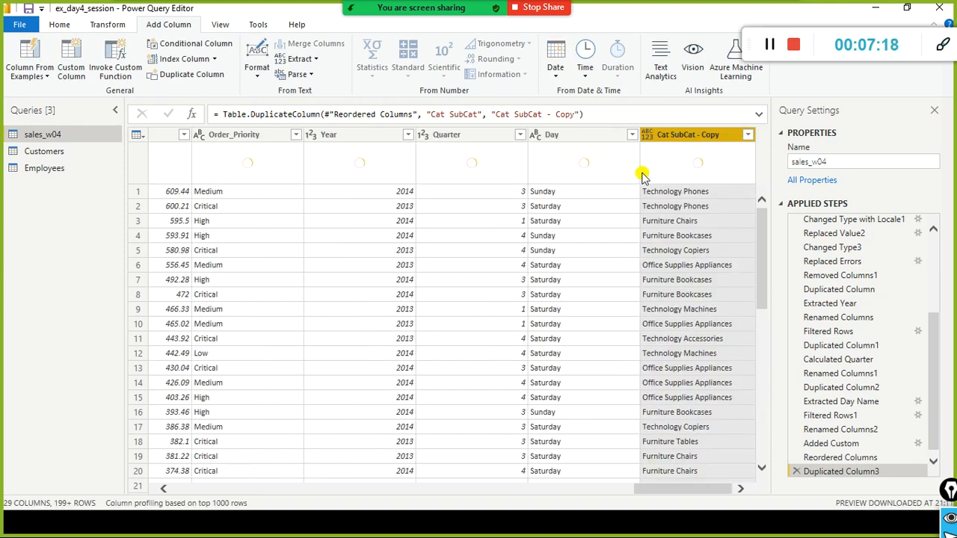
drag(714, 135, 155, 156)
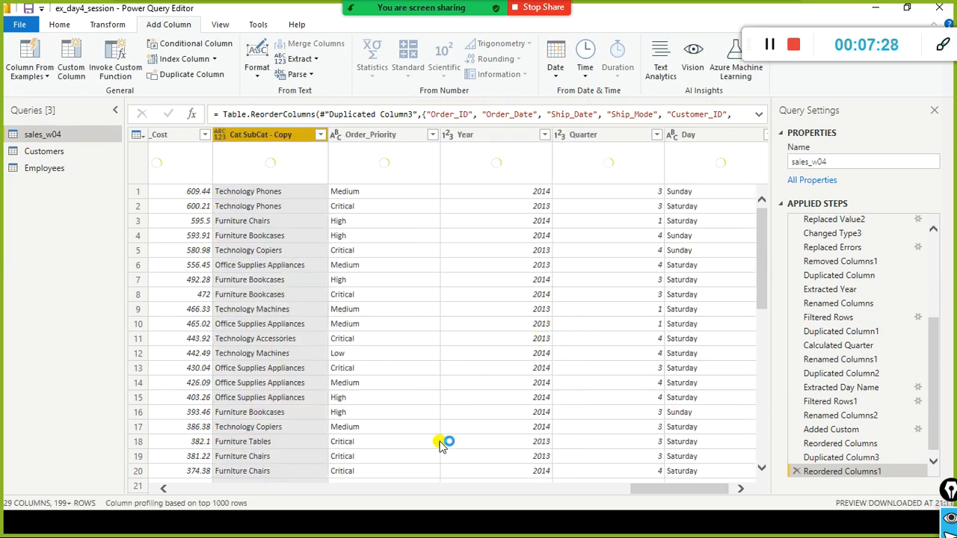
drag(656, 491, 594, 490)
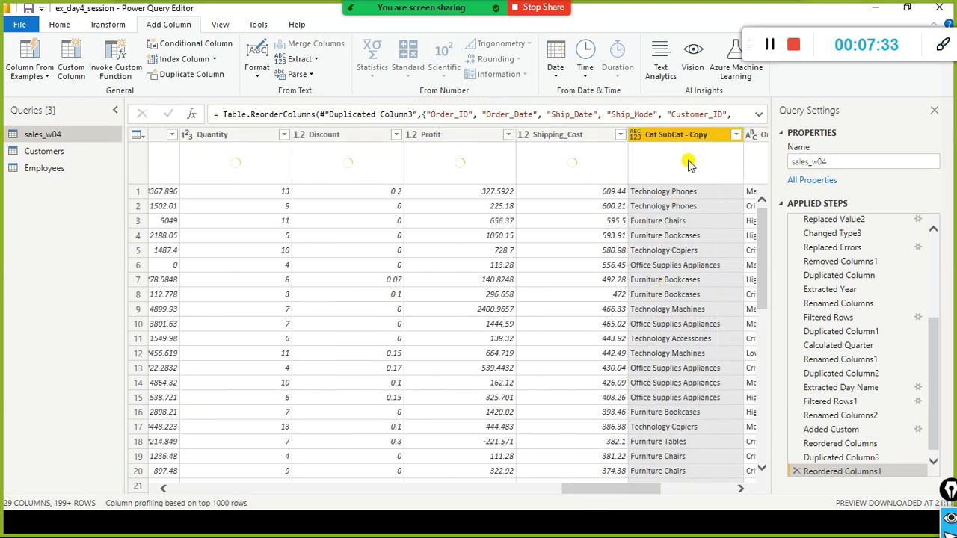
drag(684, 136, 224, 165)
drag(598, 497, 512, 495)
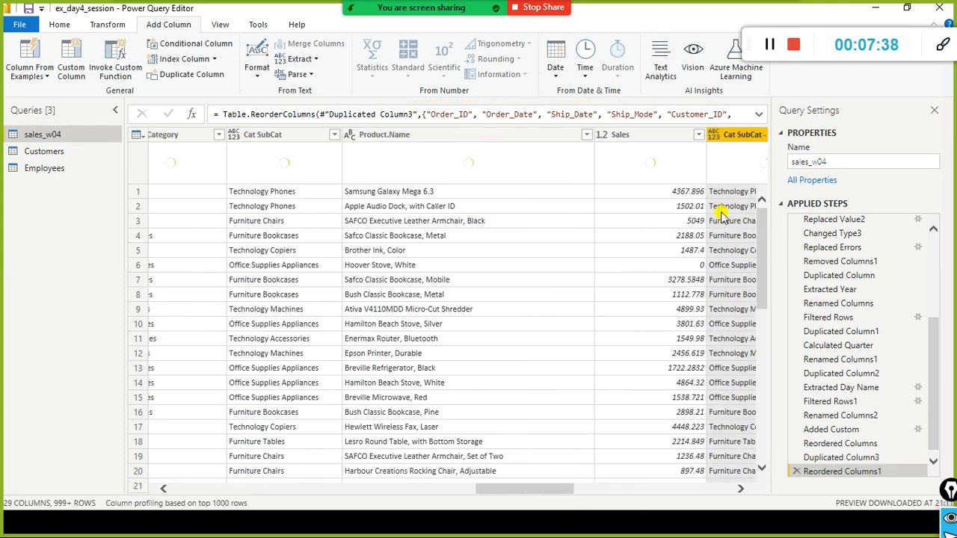
drag(736, 139, 370, 147)
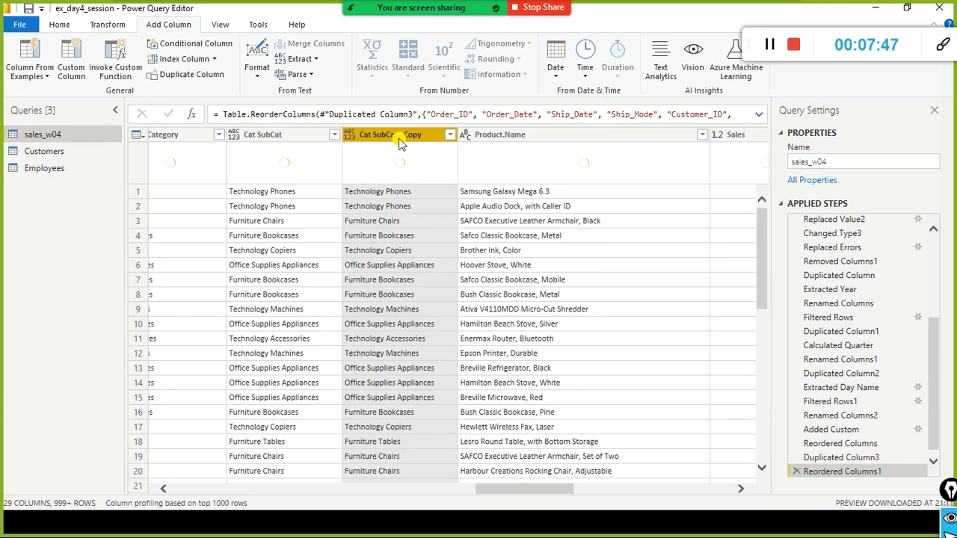
Examine the column commands available for Cat SubCat and its copy, including the Split Column and Change Type options.
right_click(279, 135)
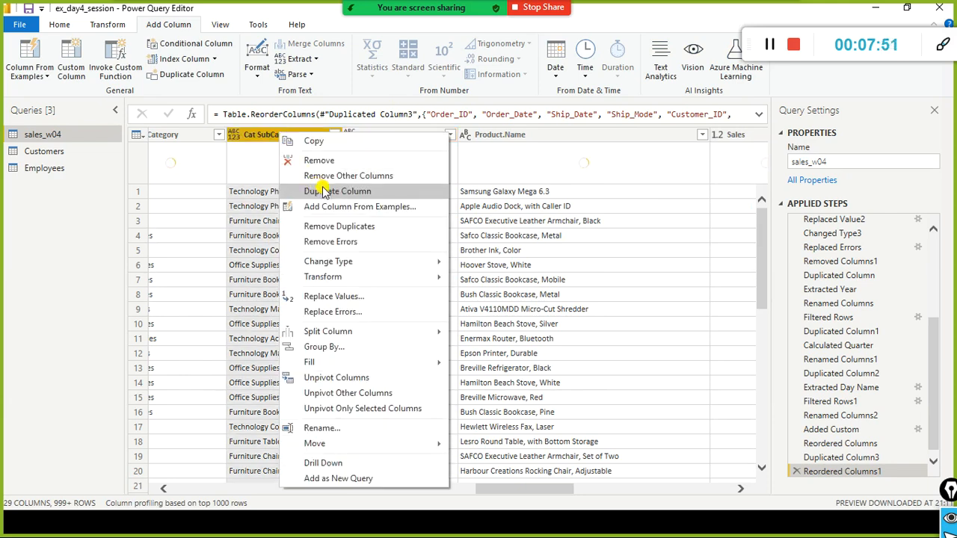
click(259, 139)
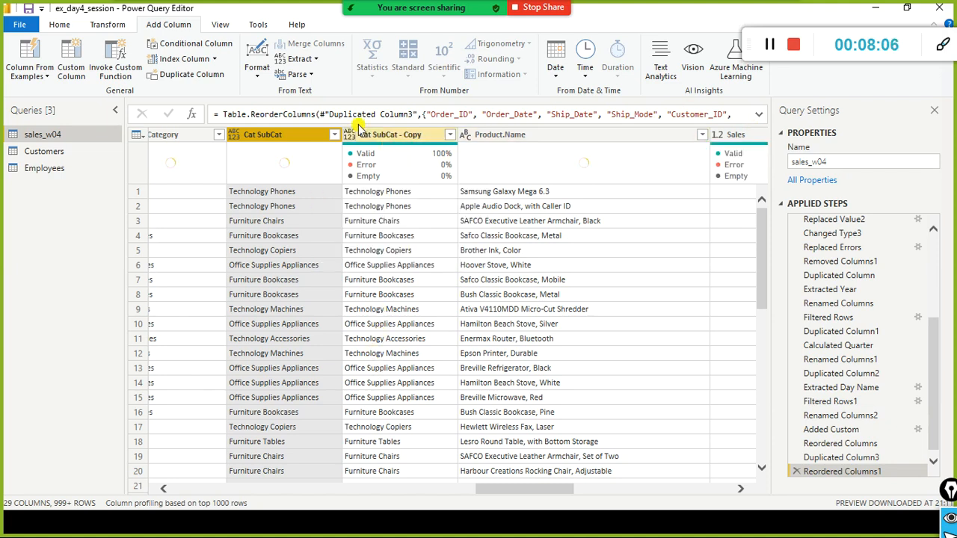
click(412, 137)
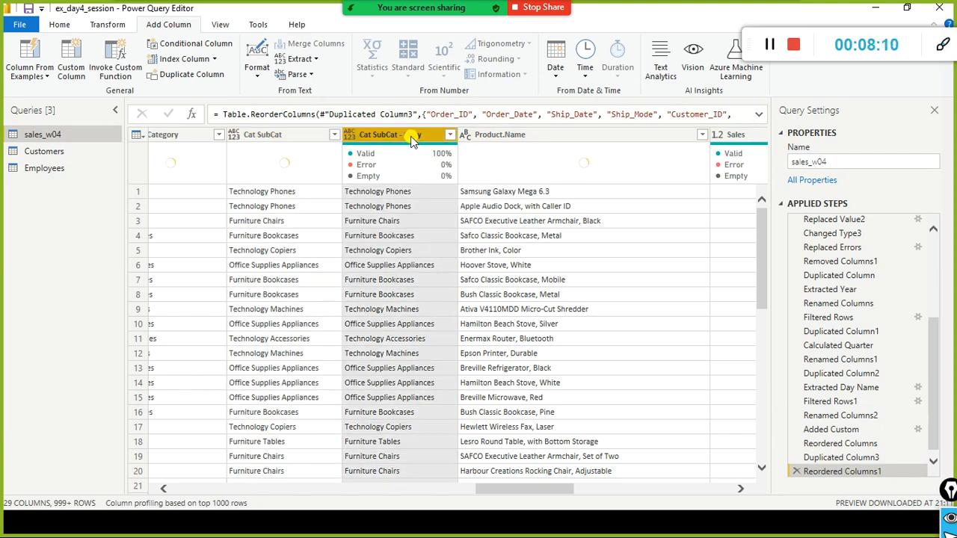
right_click(411, 138)
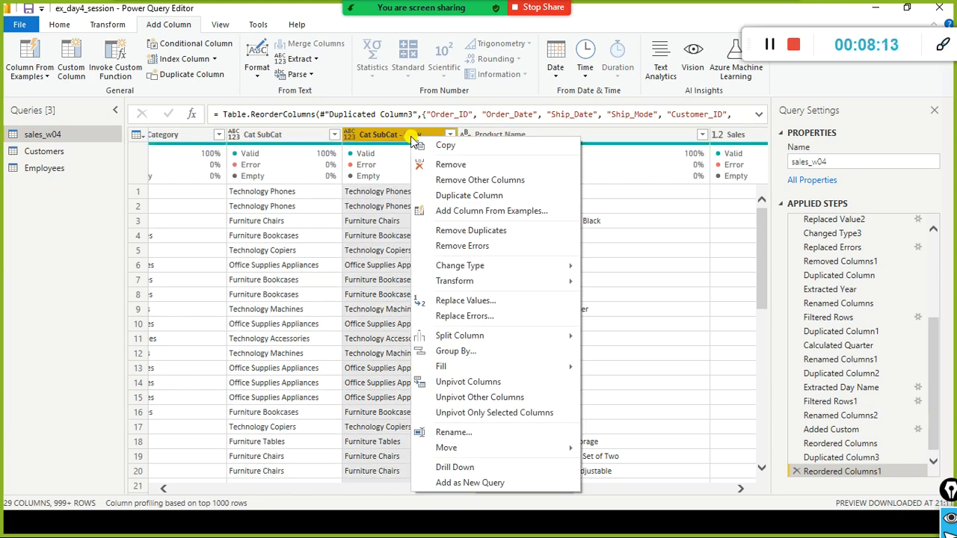
mouse_move(469, 338)
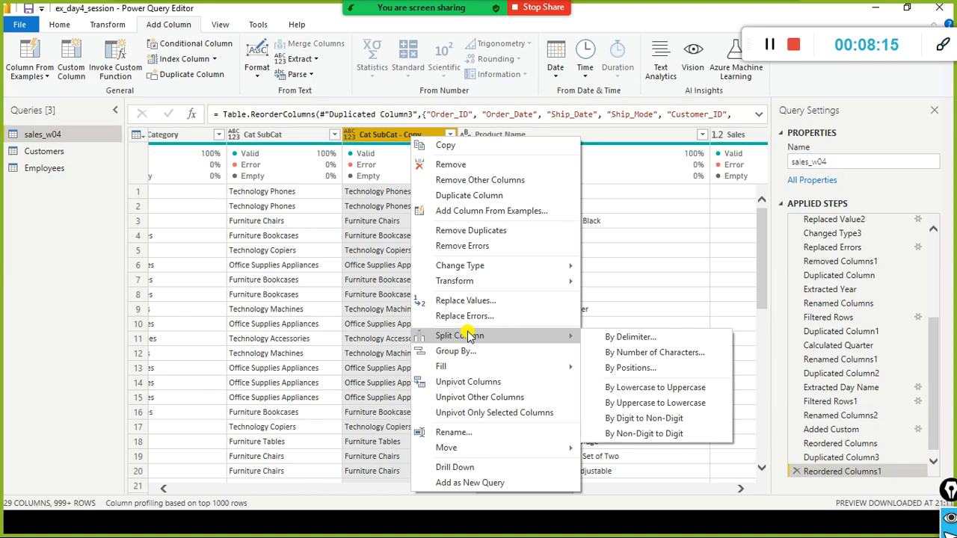
click(395, 137)
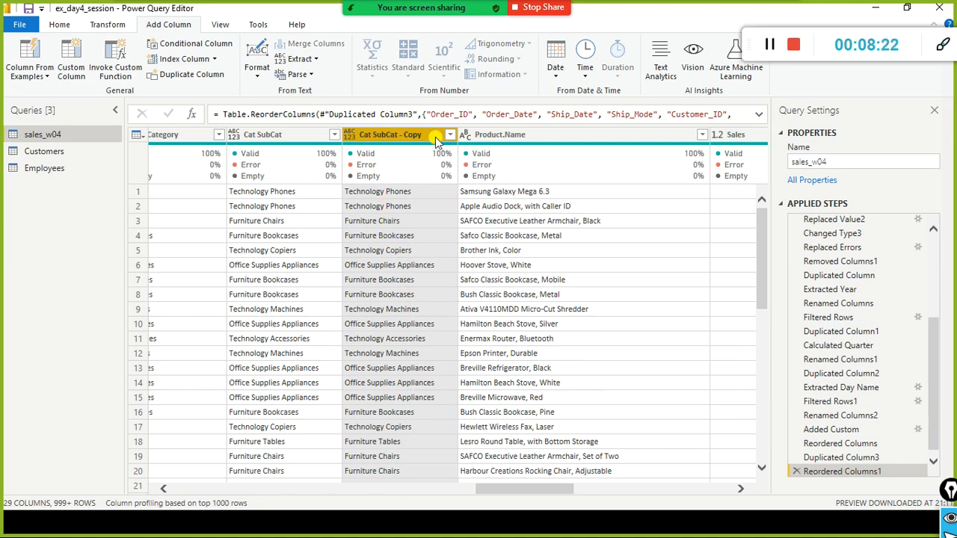
right_click(400, 143)
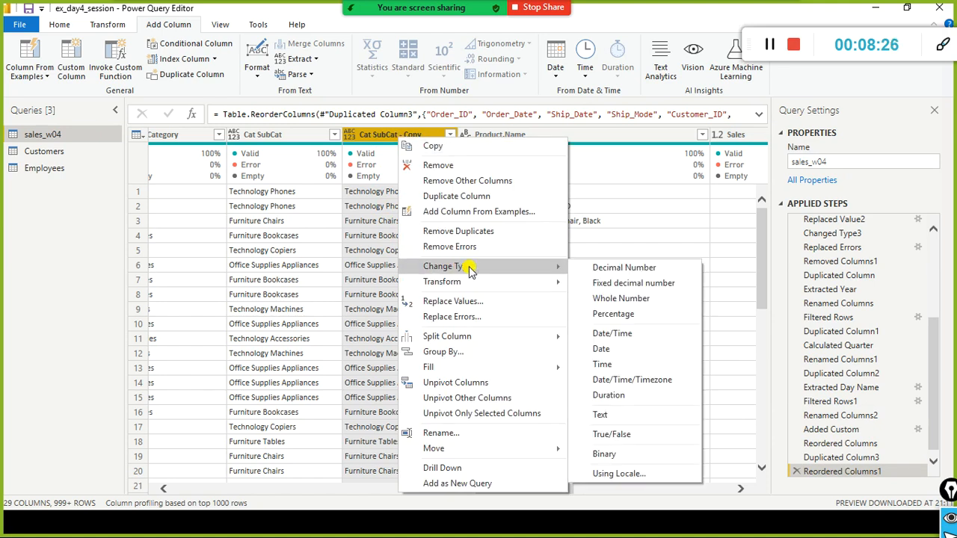
mouse_move(487, 341)
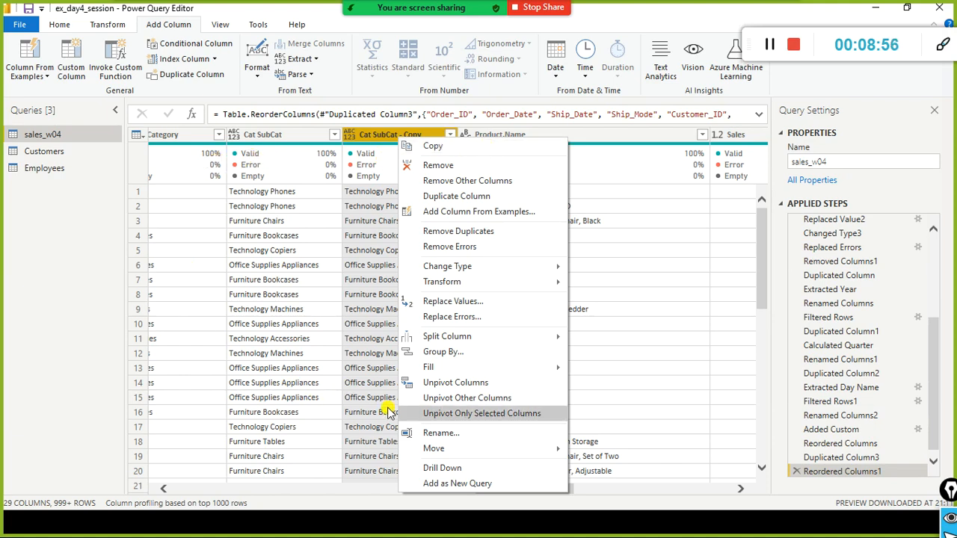
click(615, 27)
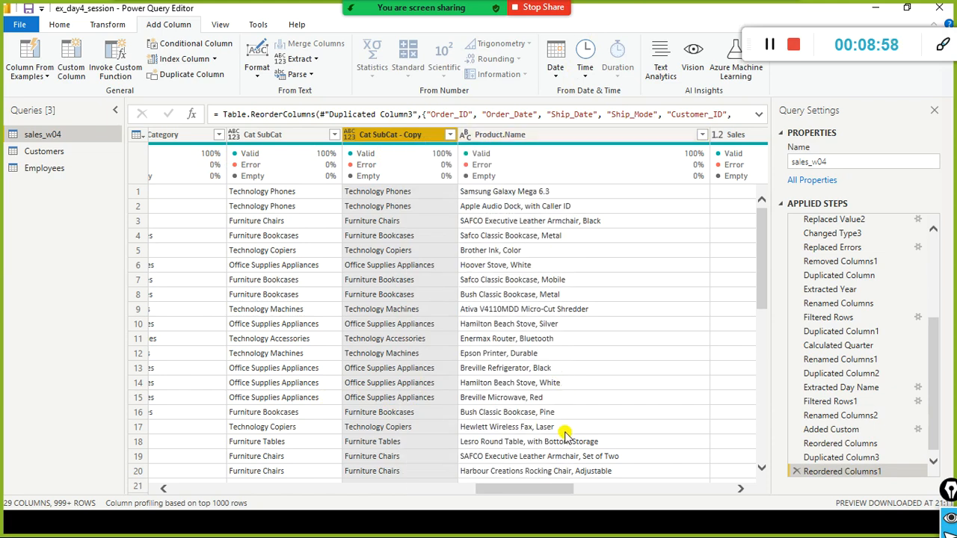
Compare the Category, Sub.Category, Cat SubCat and Cat SubCat - Copy columns and review the ways to split the copy.
mouse_move(540, 488)
mouse_down()
mouse_move(498, 489)
mouse_move(521, 491)
mouse_up()
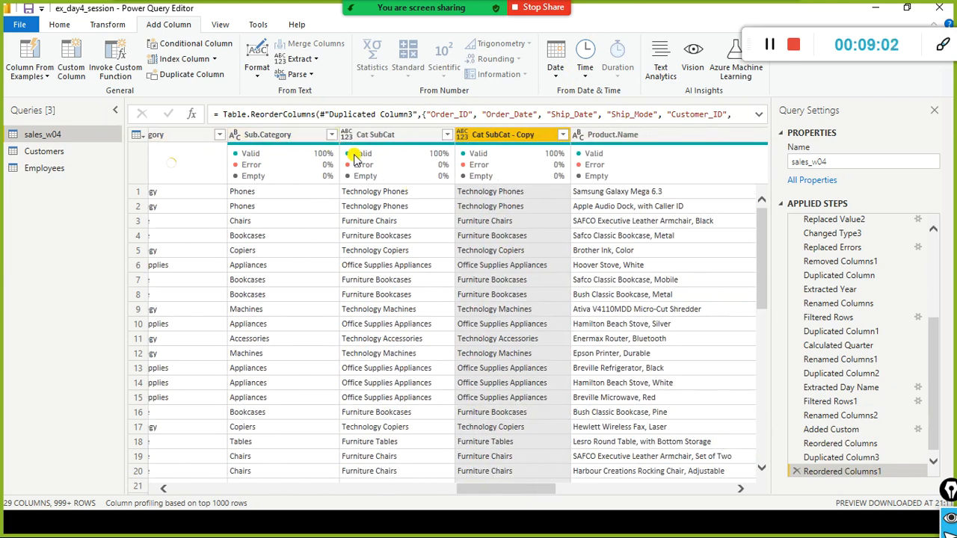
mouse_move(499, 173)
drag(481, 489, 455, 487)
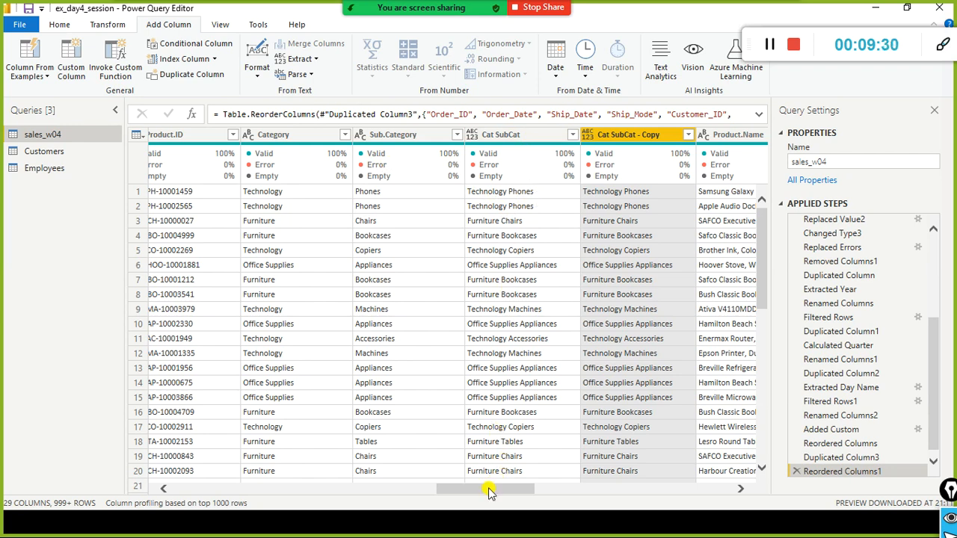
drag(487, 490, 517, 492)
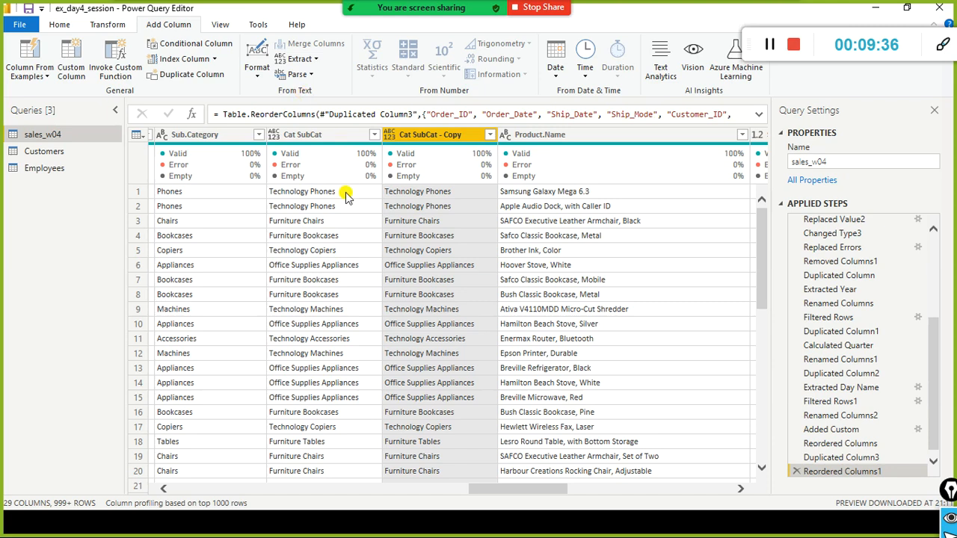
mouse_move(448, 148)
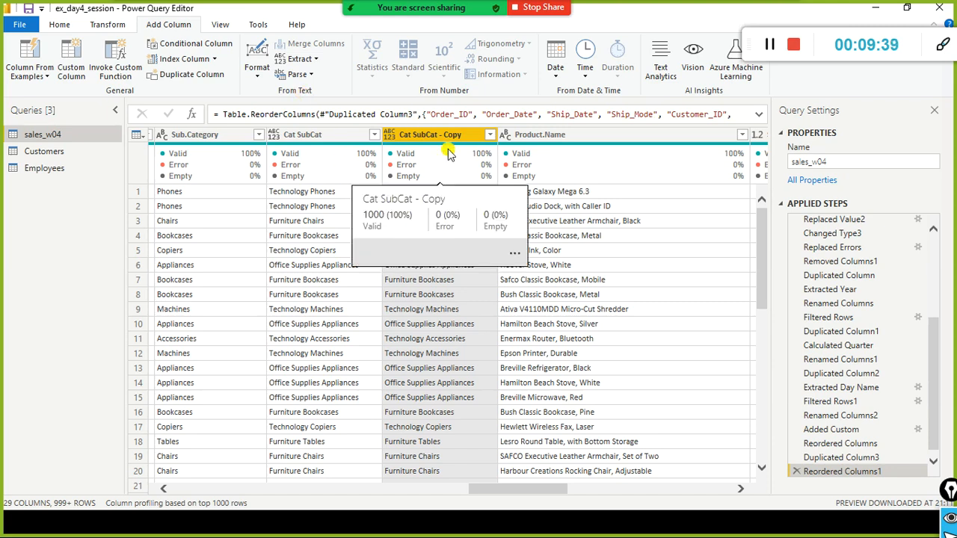
right_click(315, 135)
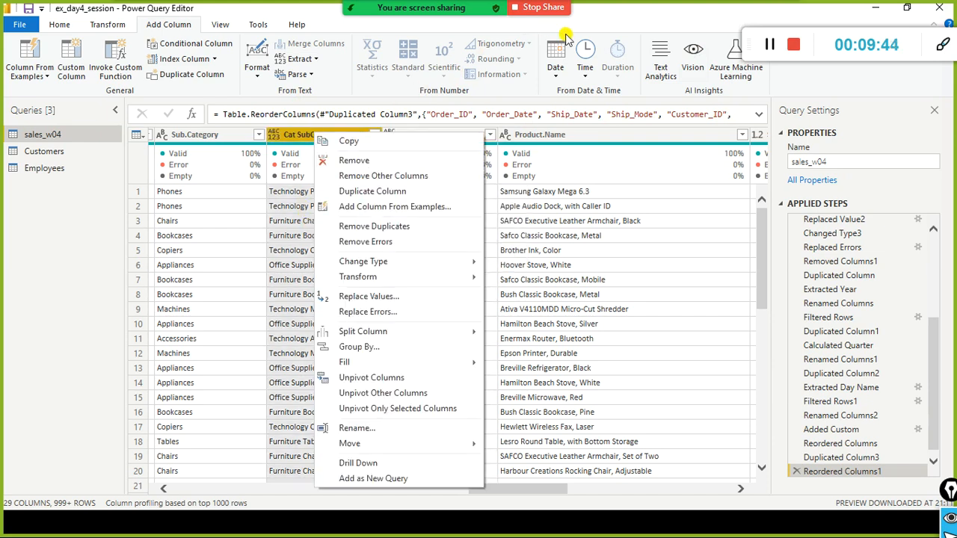
click(652, 10)
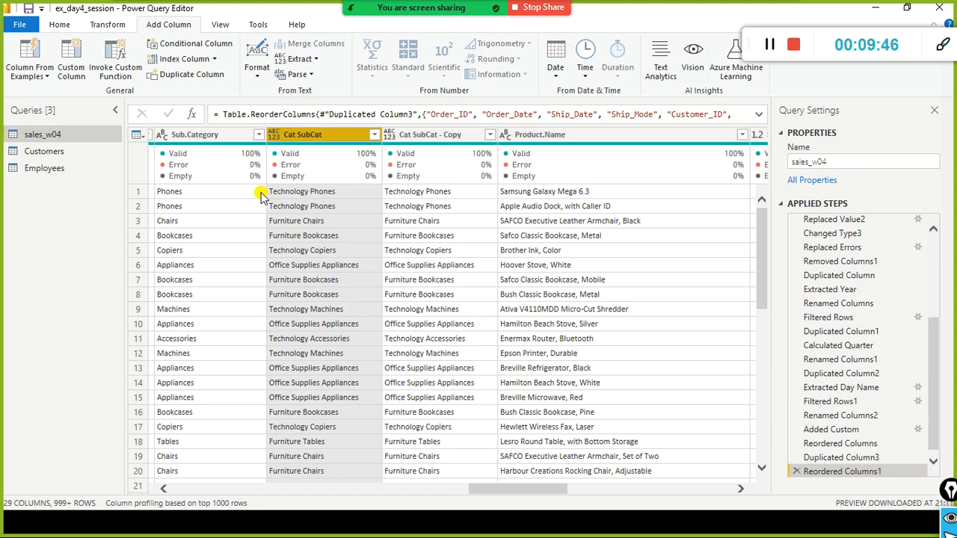
right_click(431, 141)
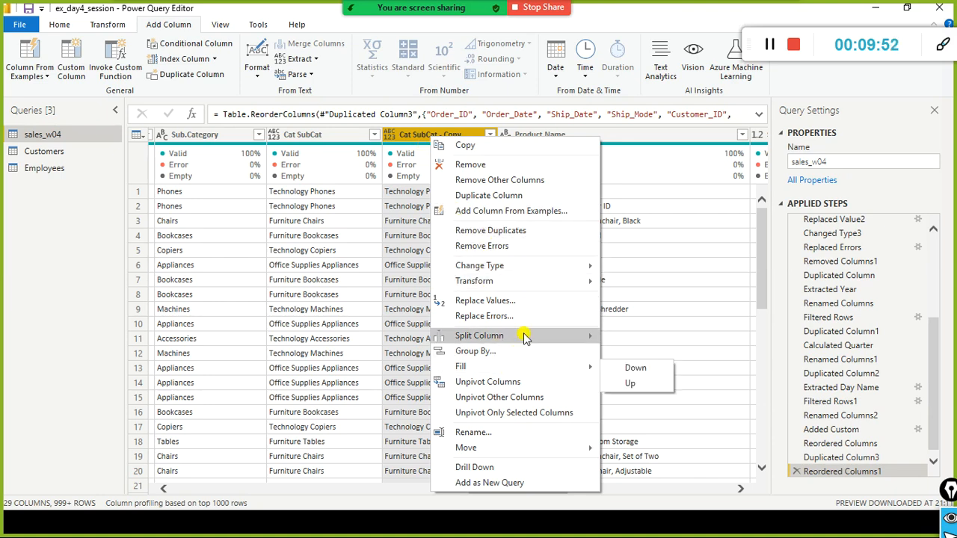
mouse_move(533, 337)
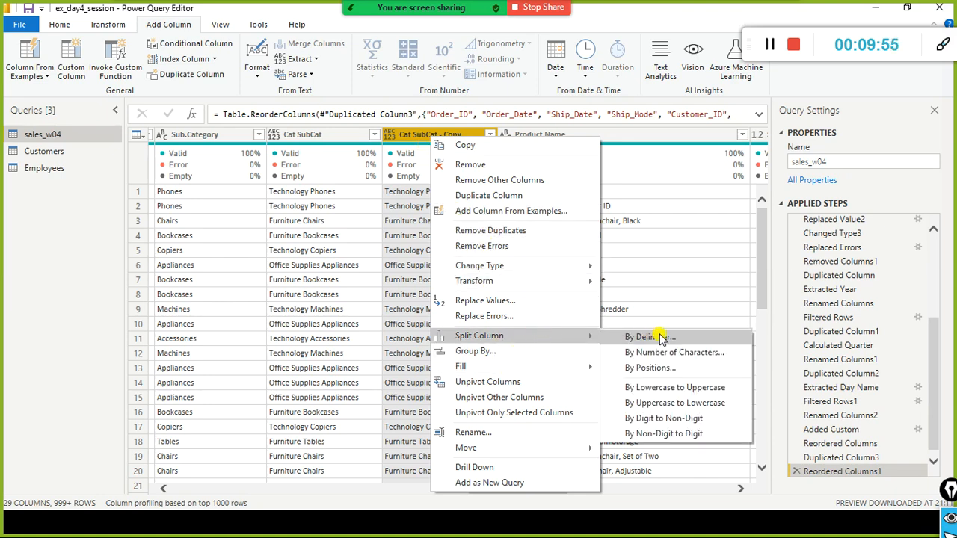
click(394, 182)
click(400, 193)
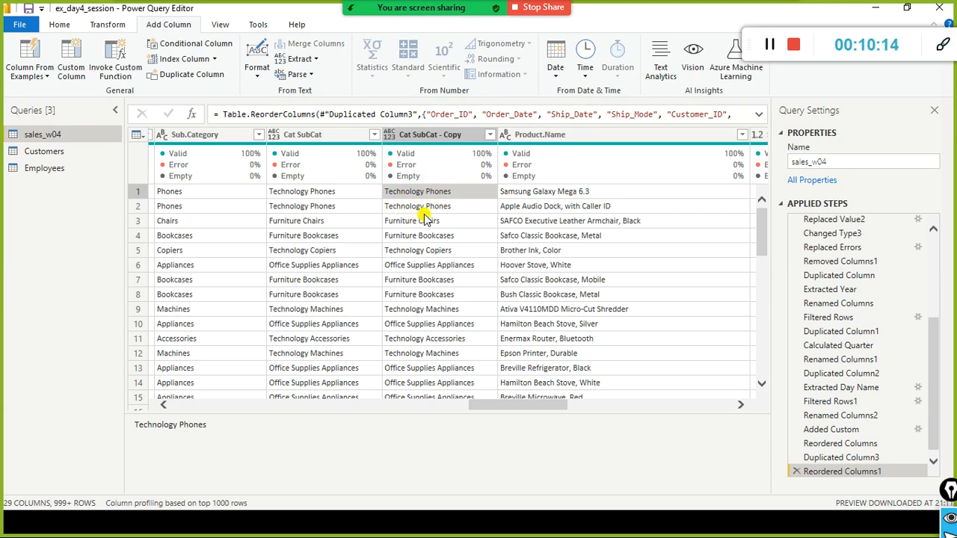
Split the Cat SubCat - Copy column by the Space delimiter at the left-most delimiter only.
click(443, 140)
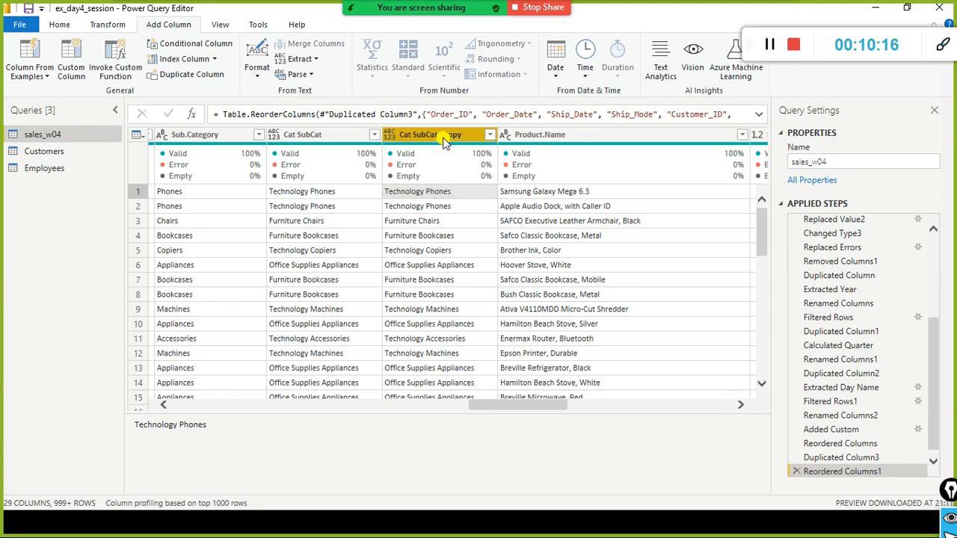
right_click(443, 141)
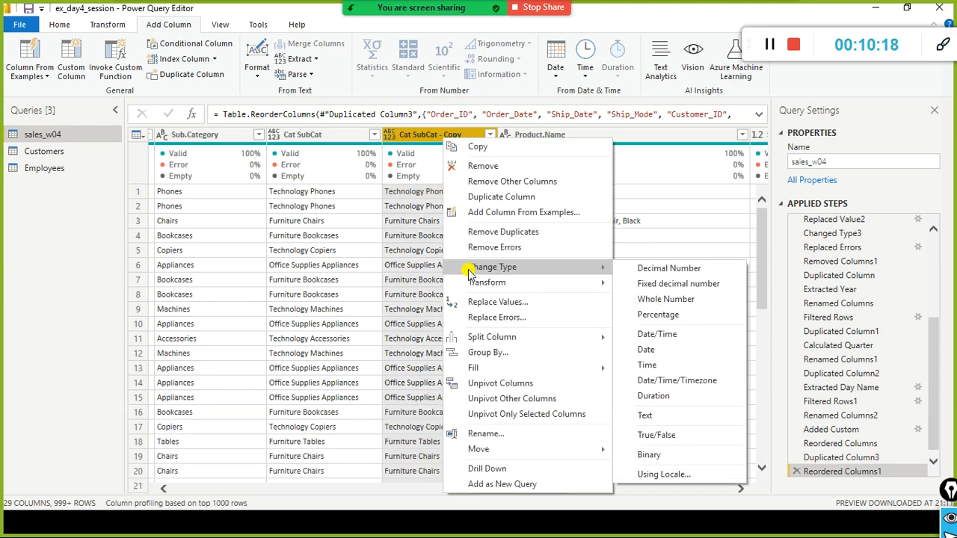
mouse_move(499, 342)
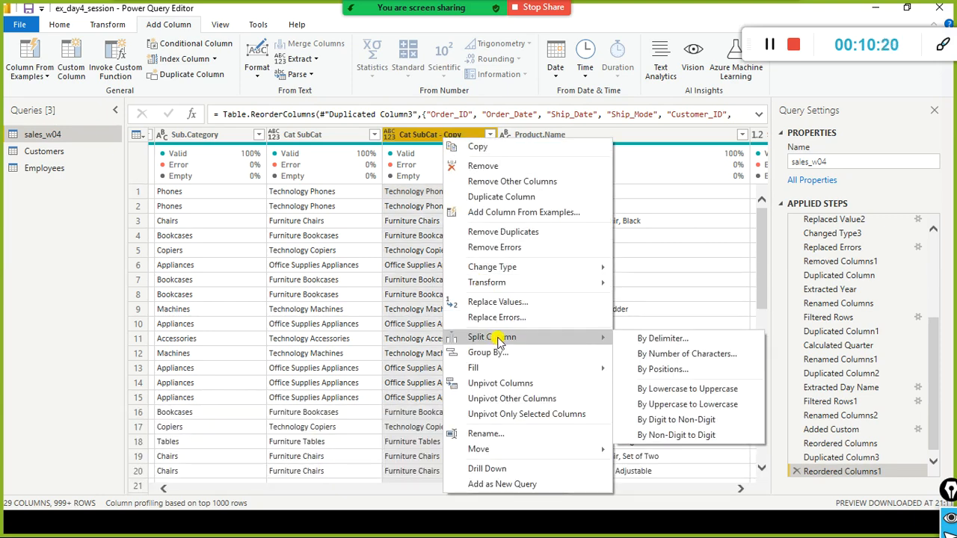
click(643, 338)
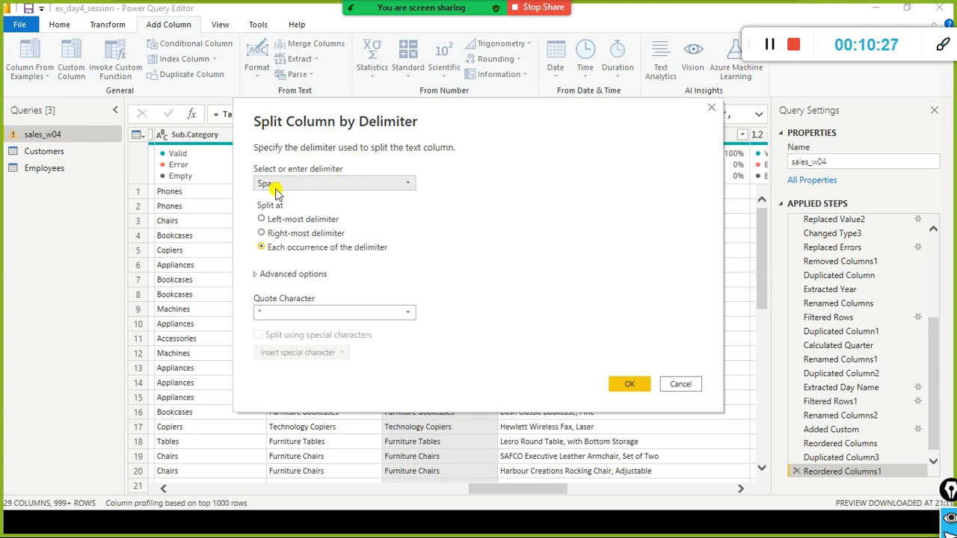
drag(436, 129, 659, 169)
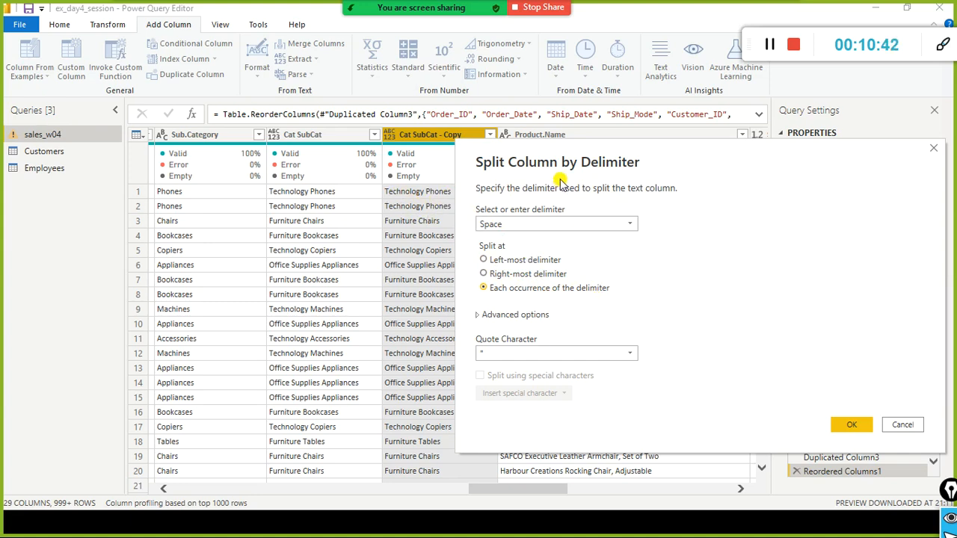
drag(537, 152, 649, 148)
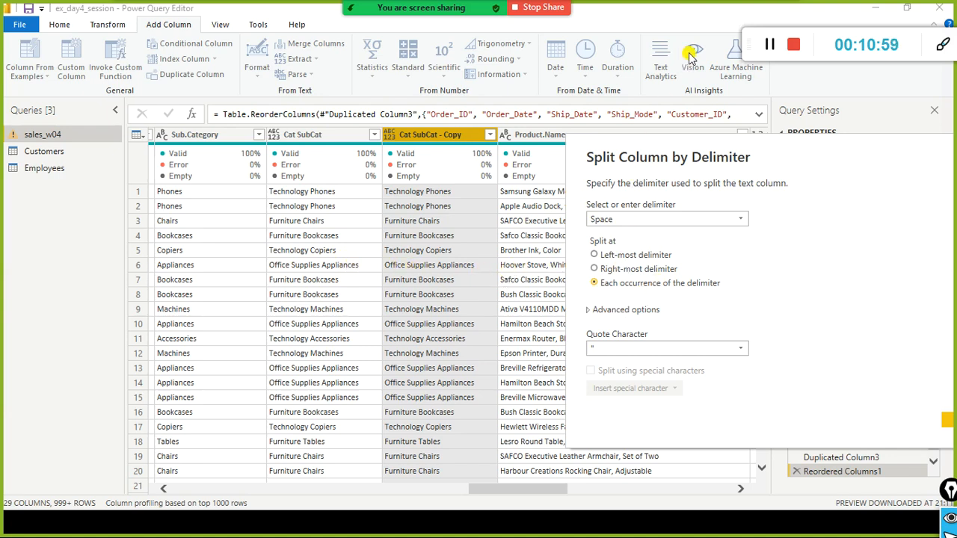
click(563, 224)
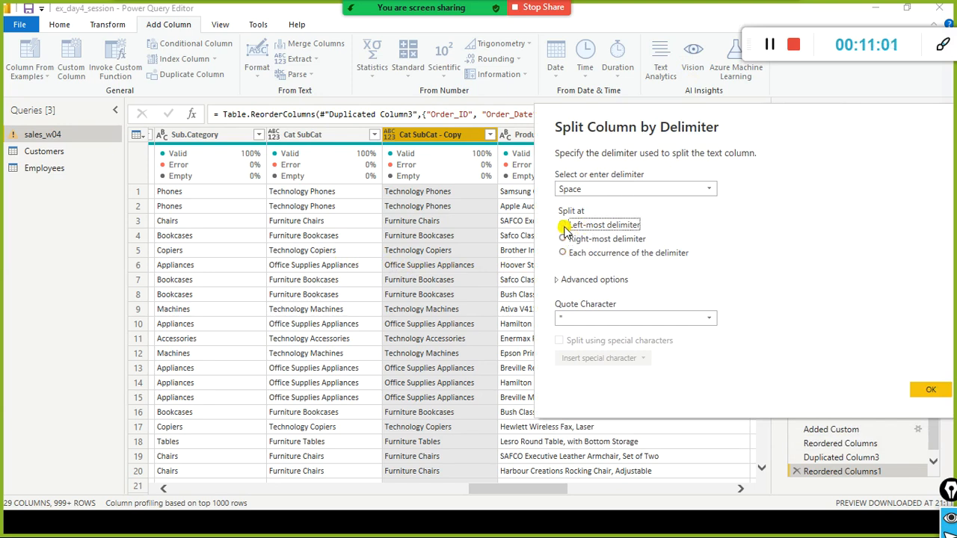
click(924, 390)
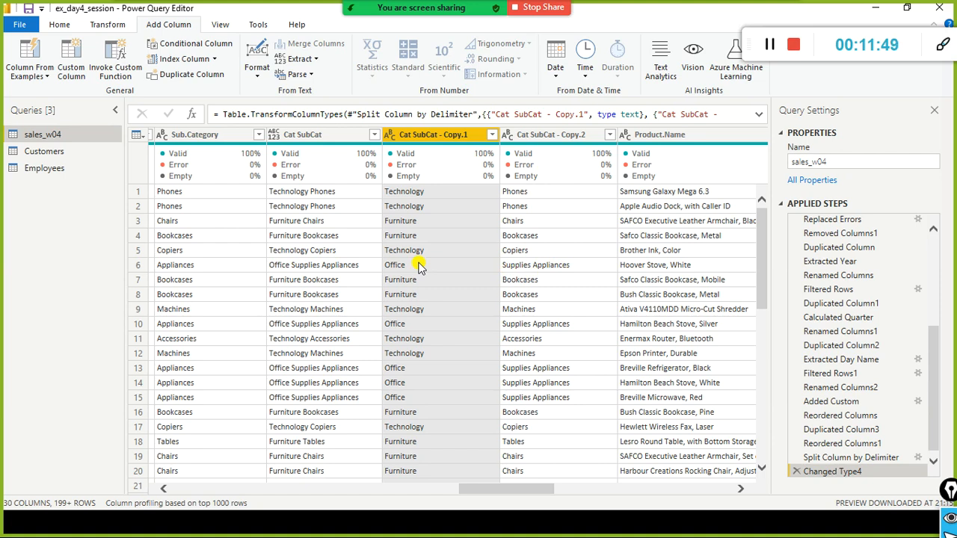
right_click(544, 134)
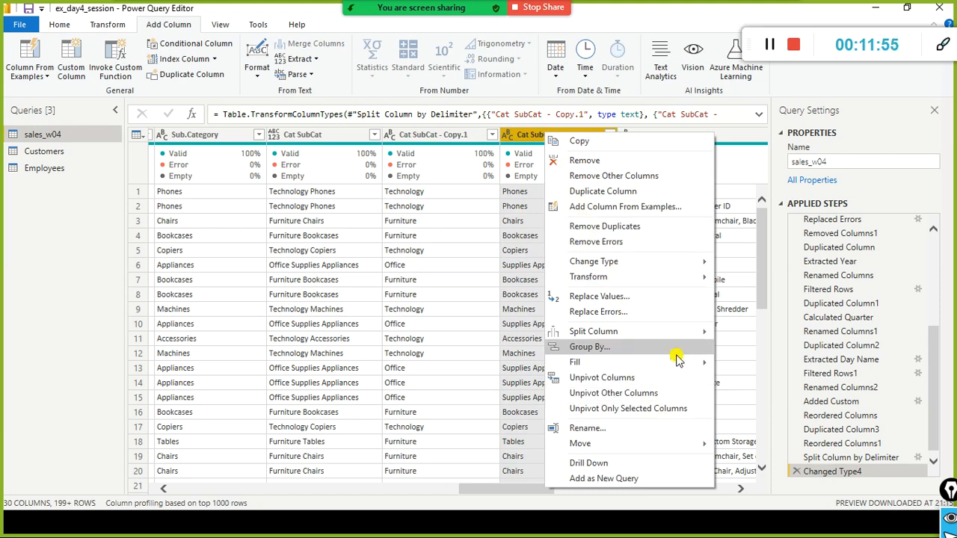
mouse_move(686, 338)
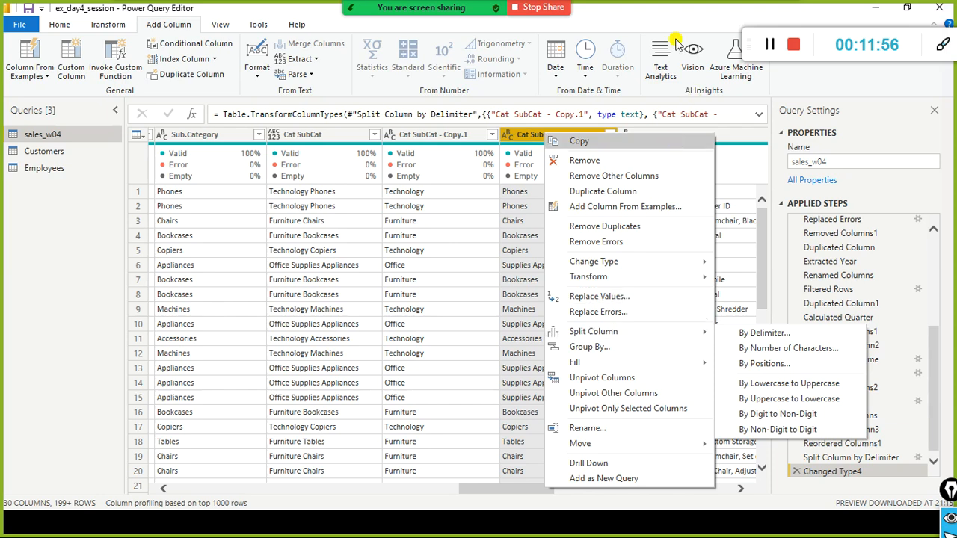
click(650, 6)
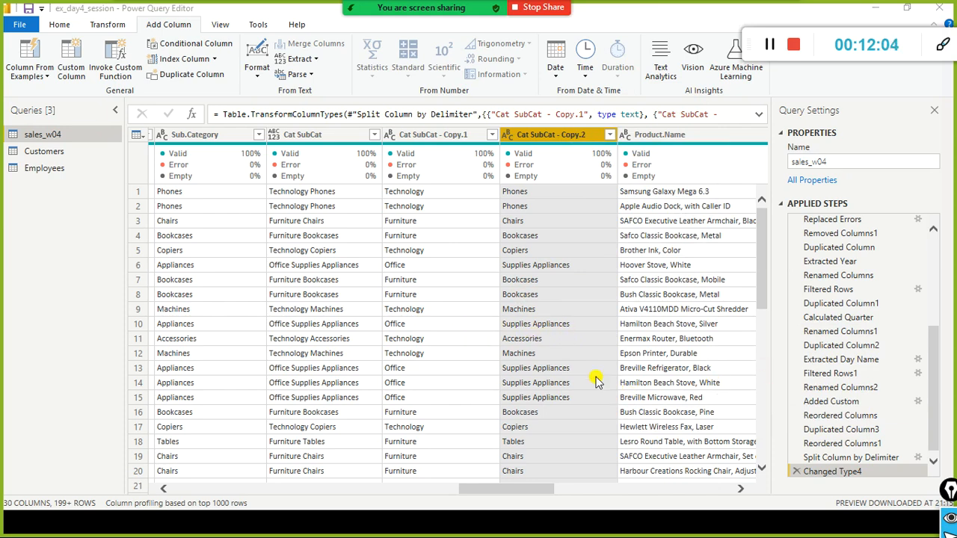
Review the split rows of Cat SubCat - Copy.2 and inspect its Split Column by Delimiter settings without applying them.
scroll(589, 200, down, 10)
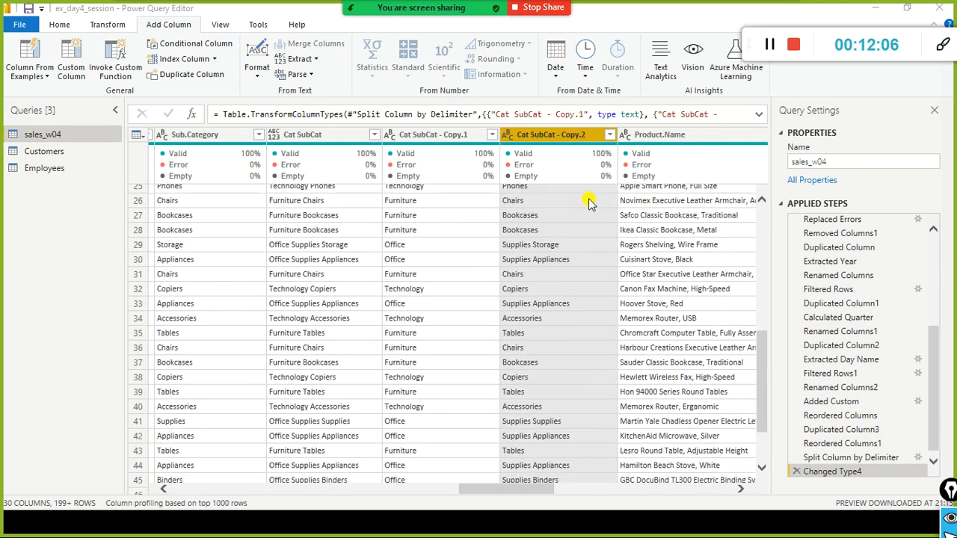
scroll(589, 200, down, 11)
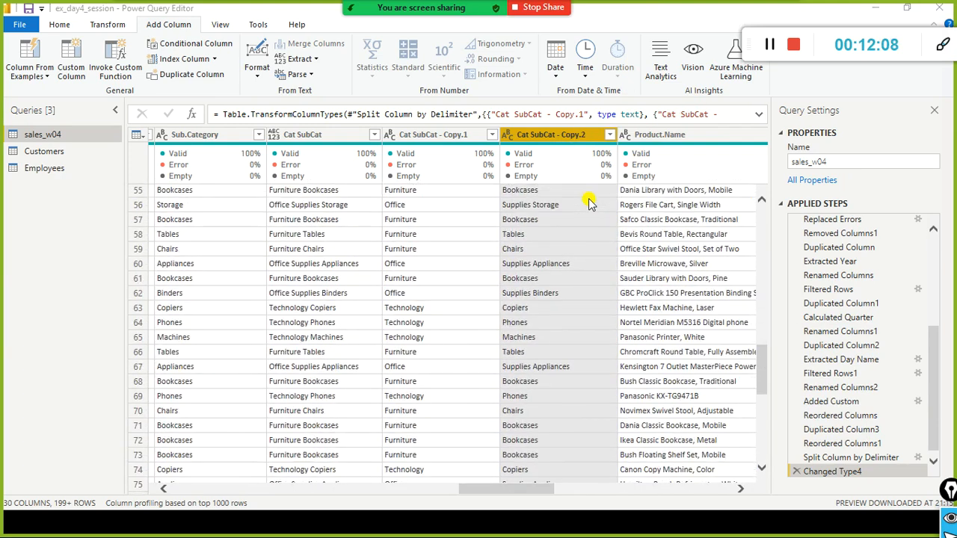
scroll(589, 201, down, 4)
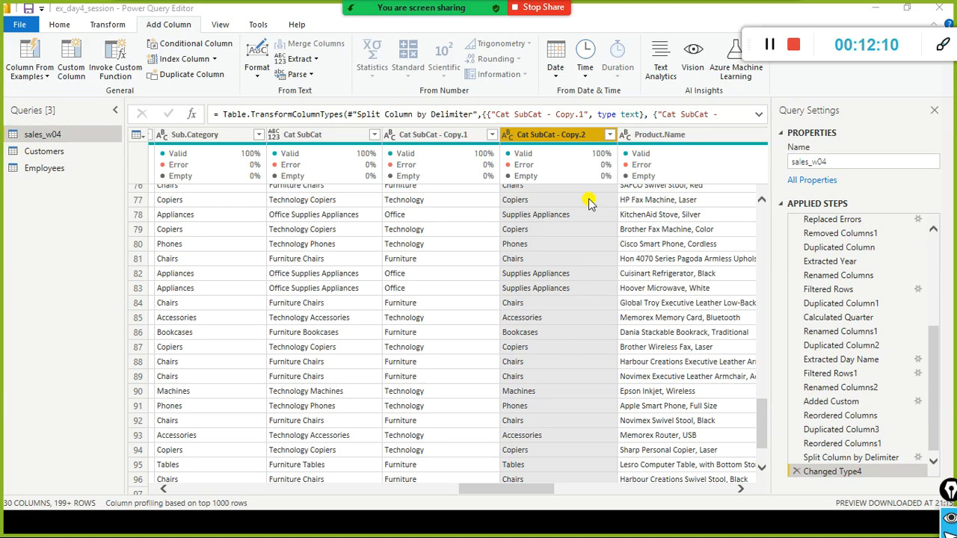
scroll(589, 200, down, 4)
scroll(588, 199, up, 7)
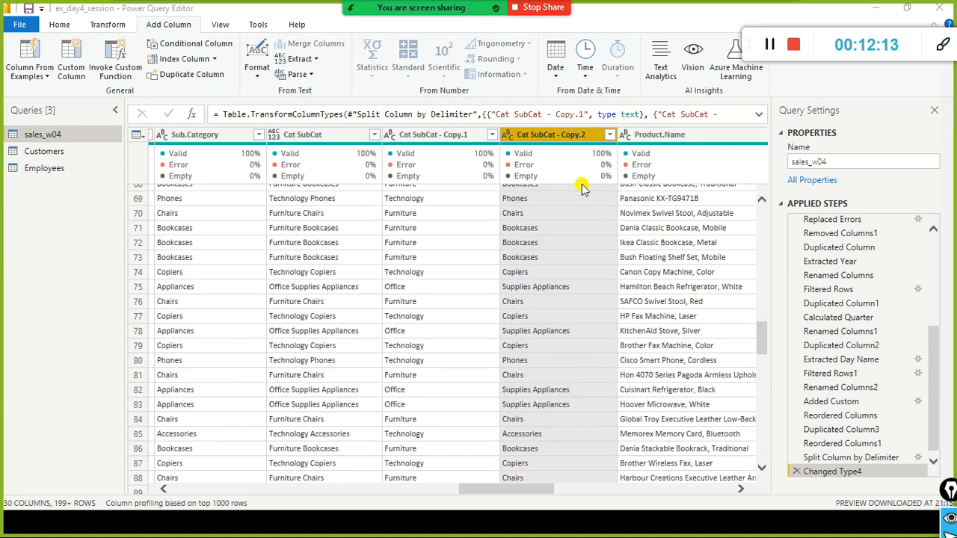
right_click(566, 132)
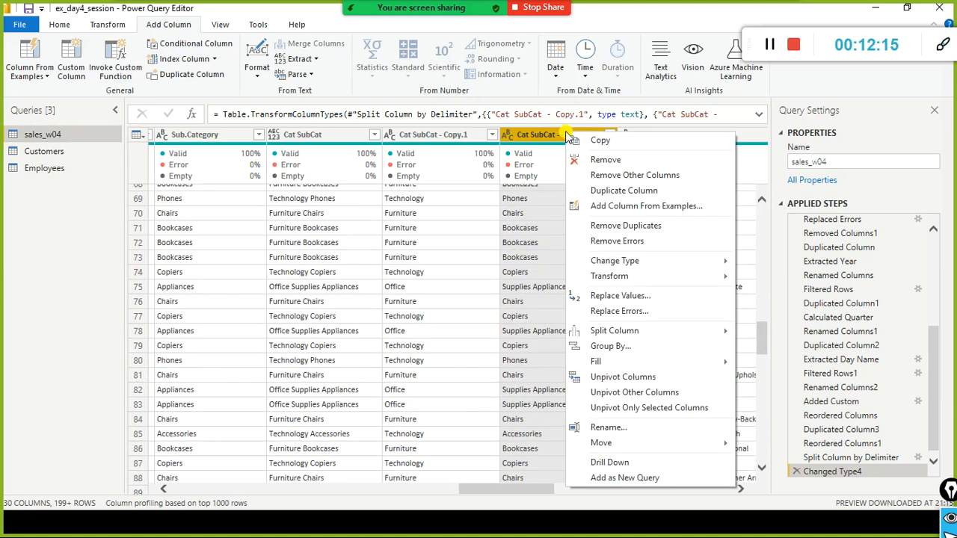
mouse_move(695, 332)
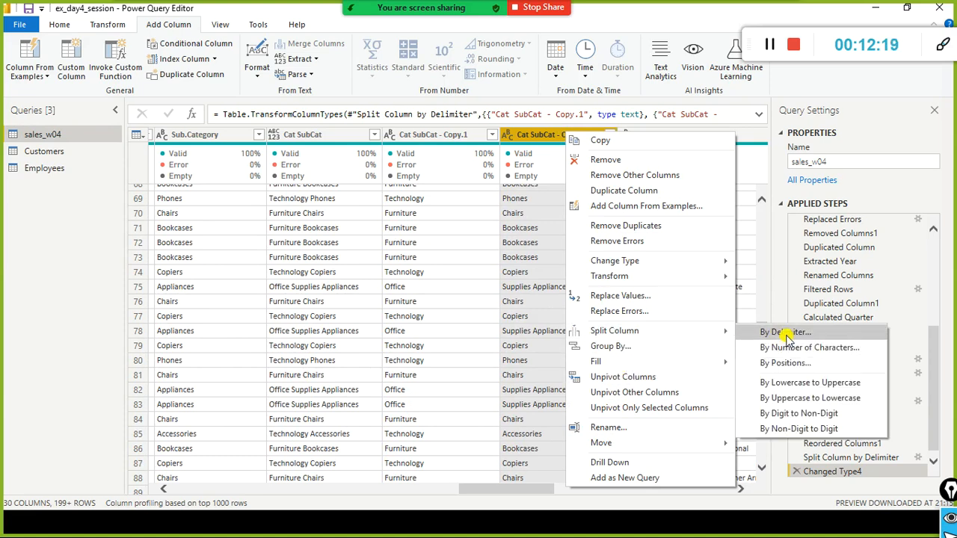
key(Escape)
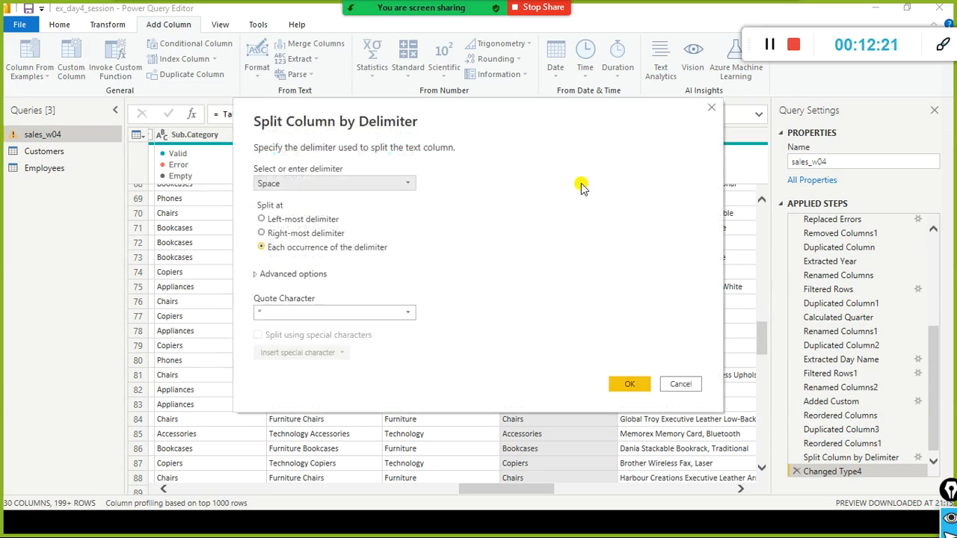
click(678, 385)
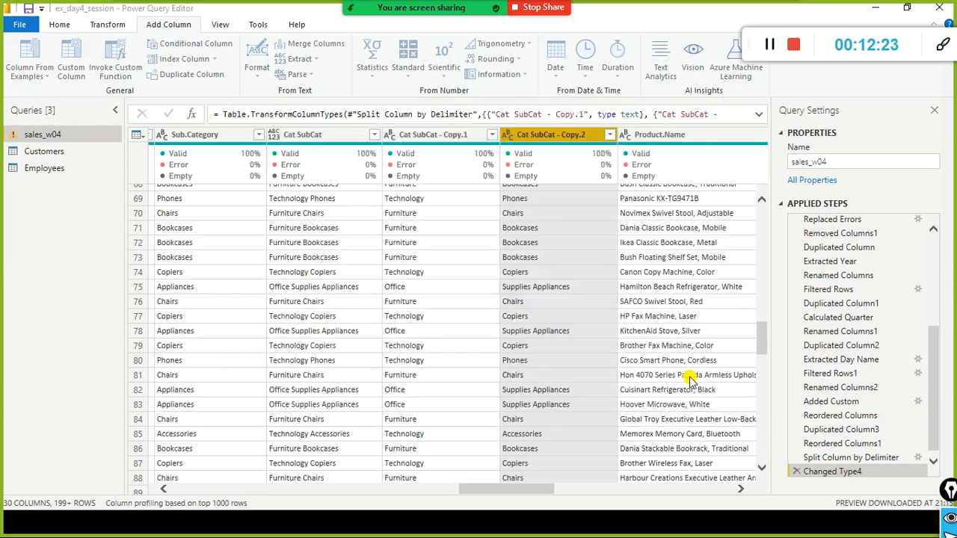
Inspect the Split Column by Number of Characters options for Cat SubCat - Copy.2 without applying a split.
right_click(553, 142)
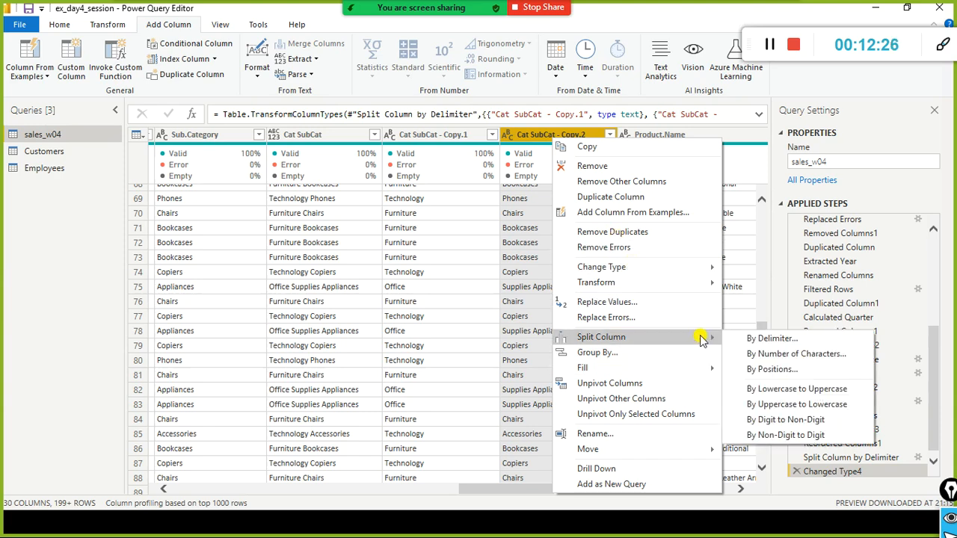
click(796, 354)
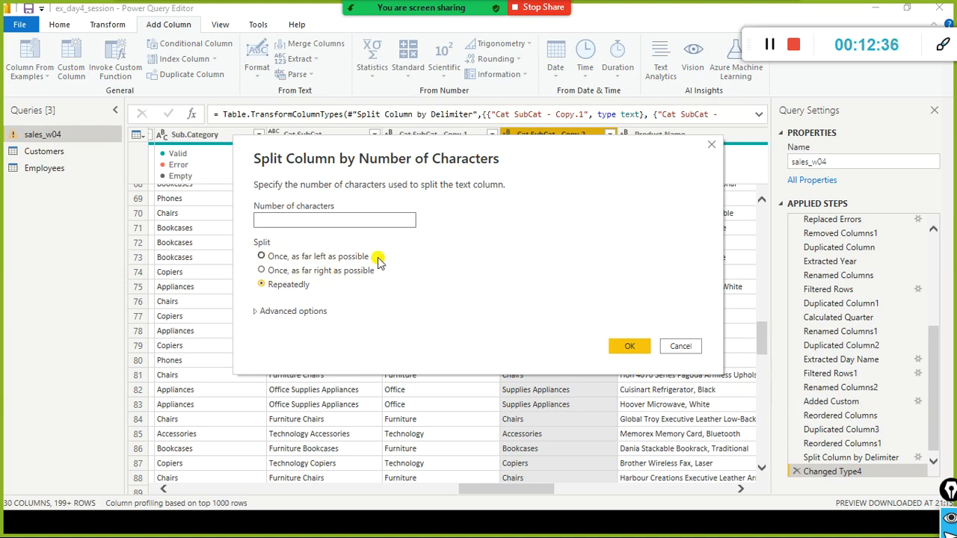
drag(431, 160, 678, 262)
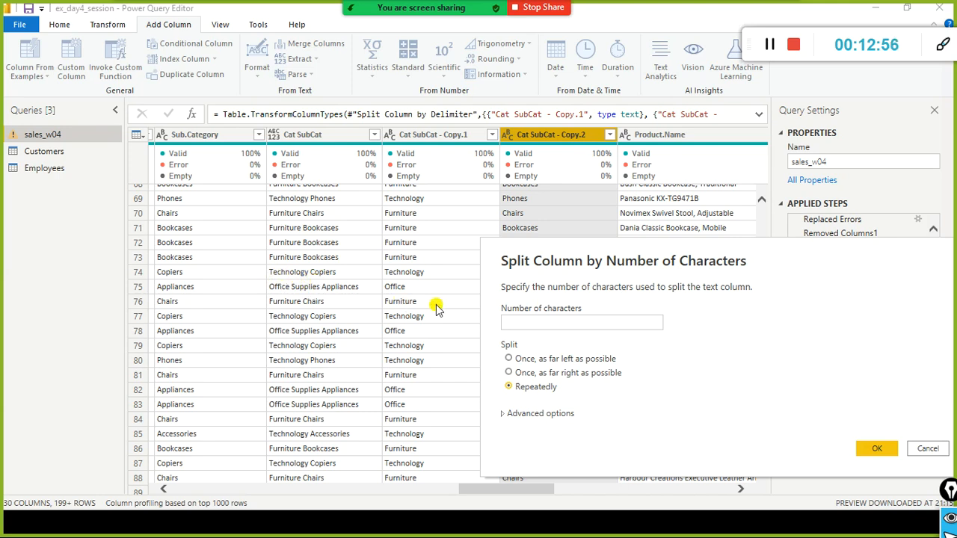
click(523, 321)
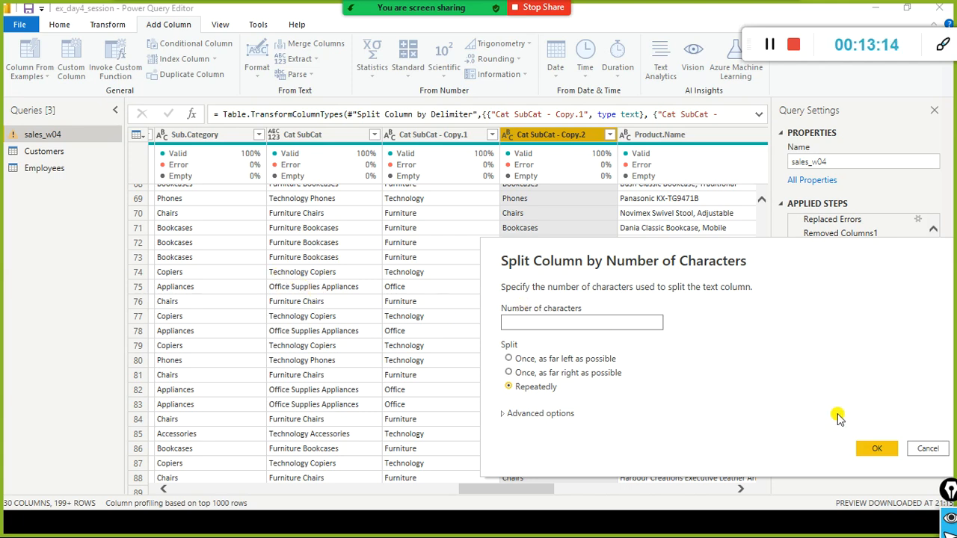
click(928, 449)
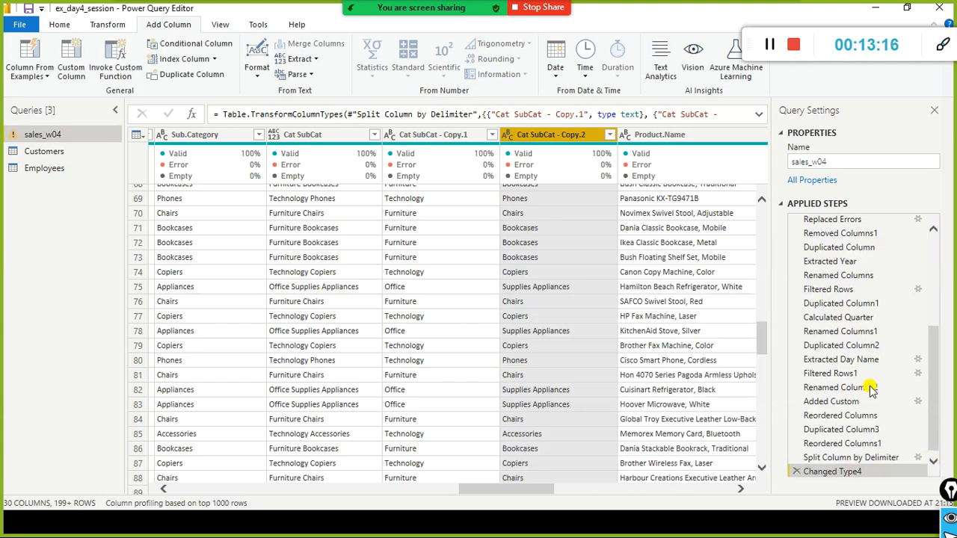
Inspect the Split Column by Positions settings and advanced options for Cat SubCat - Copy.2 without applying a split.
right_click(543, 136)
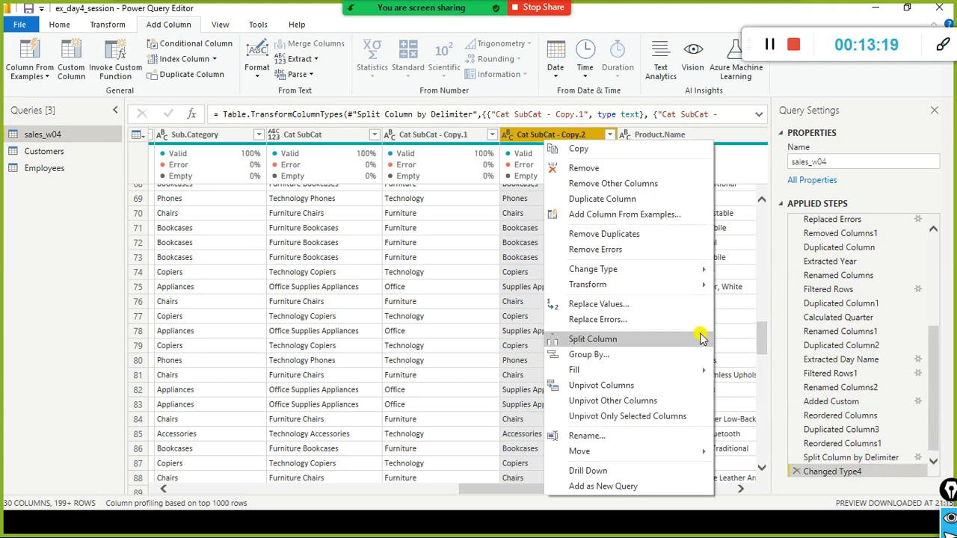
mouse_move(702, 341)
click(758, 372)
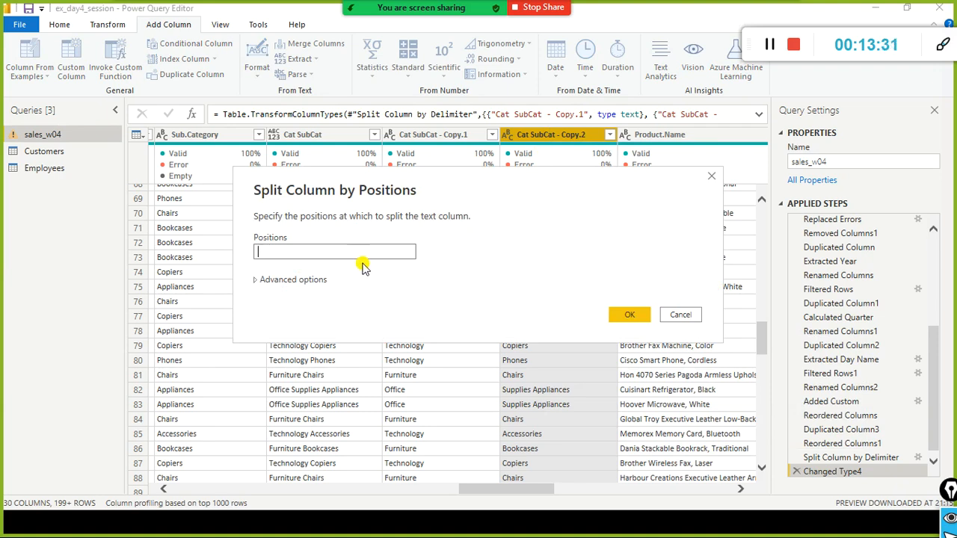
click(306, 282)
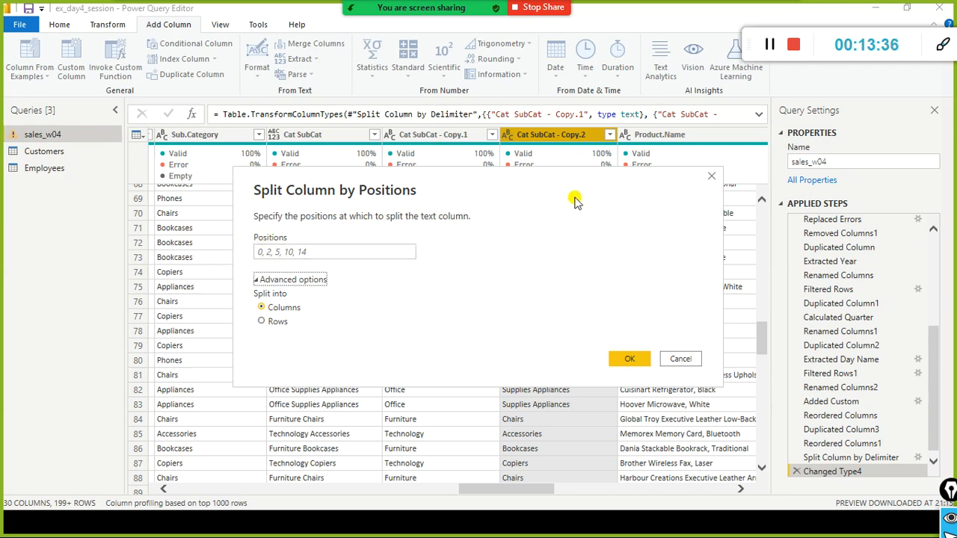
drag(495, 184, 777, 202)
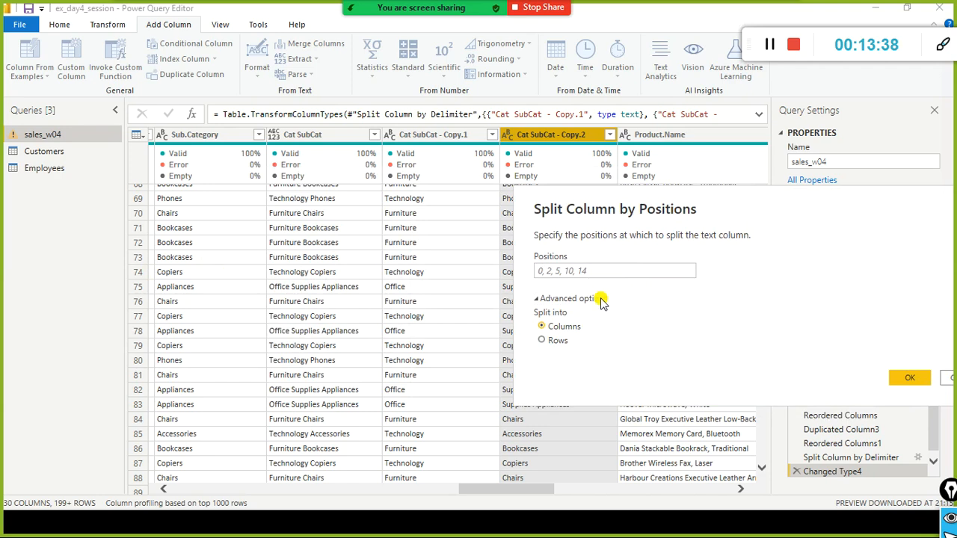
click(554, 271)
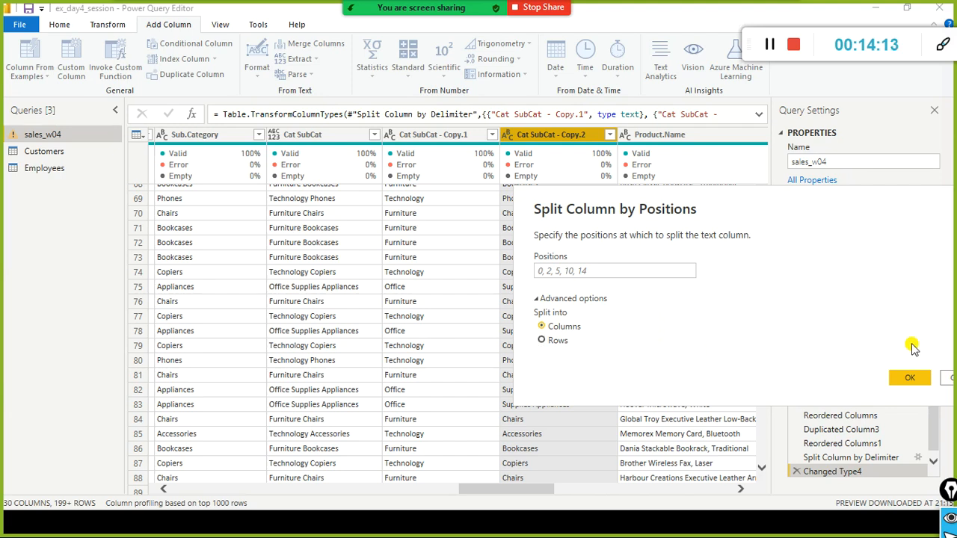
click(947, 379)
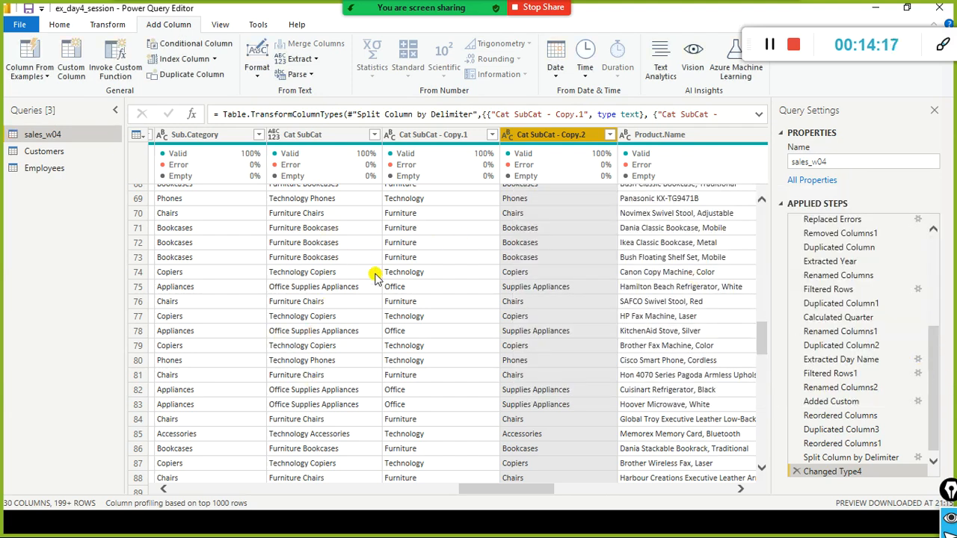
Split the Cat SubCat - Copy.2 column by the Space delimiter at the left-most delimiter only.
right_click(558, 132)
mouse_move(698, 338)
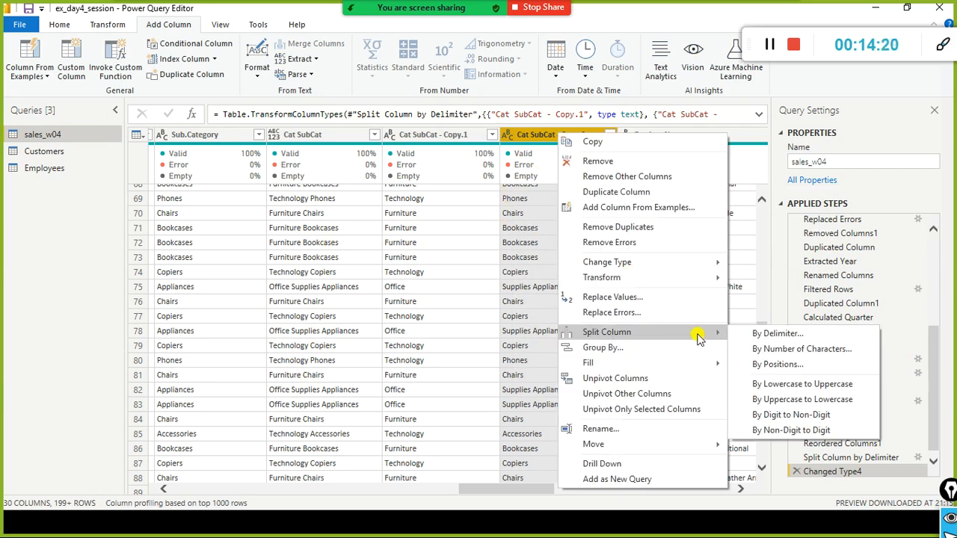
key(Escape)
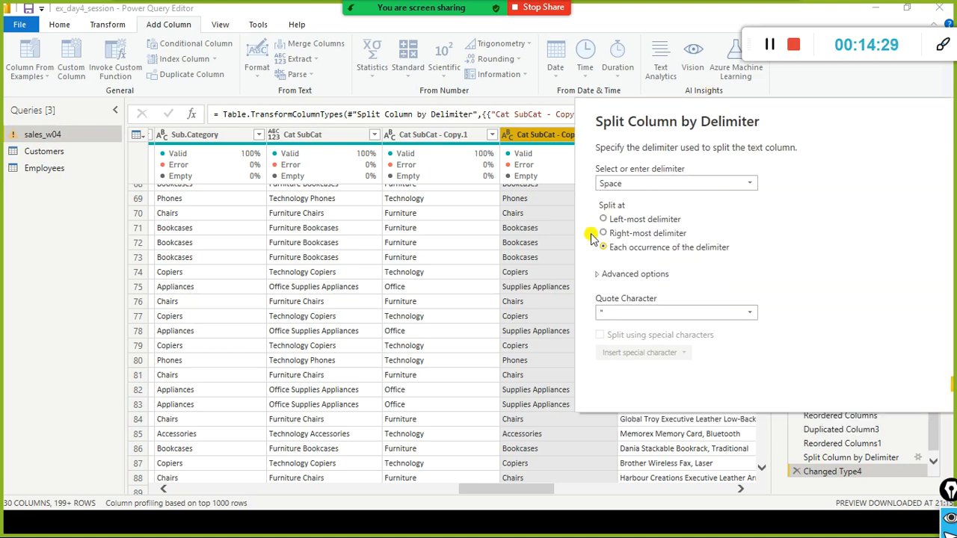
click(606, 219)
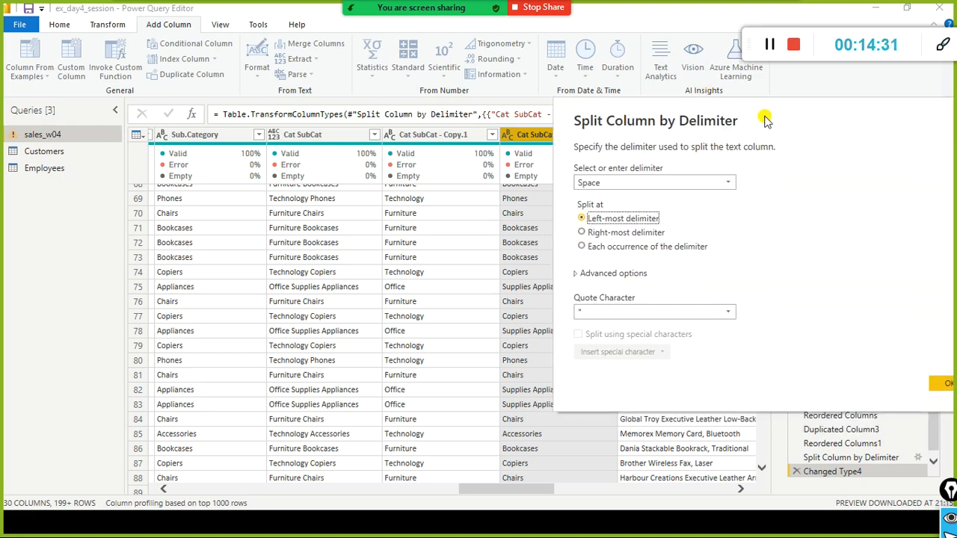
click(846, 368)
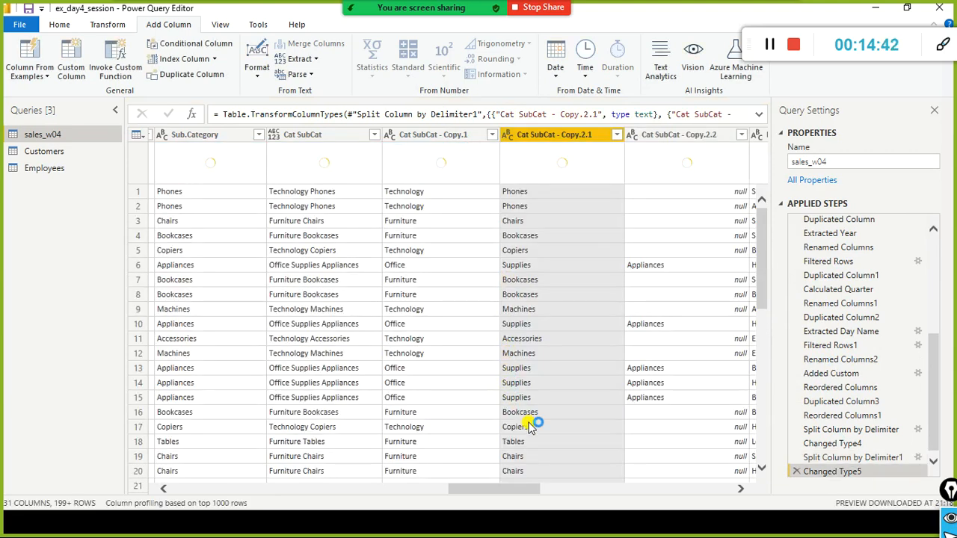
Examine the split columns and read the full formula of the Changed Type5 step in the expanded formula bar.
mouse_move(487, 491)
mouse_down()
mouse_move(553, 490)
mouse_move(462, 490)
mouse_move(500, 494)
mouse_up()
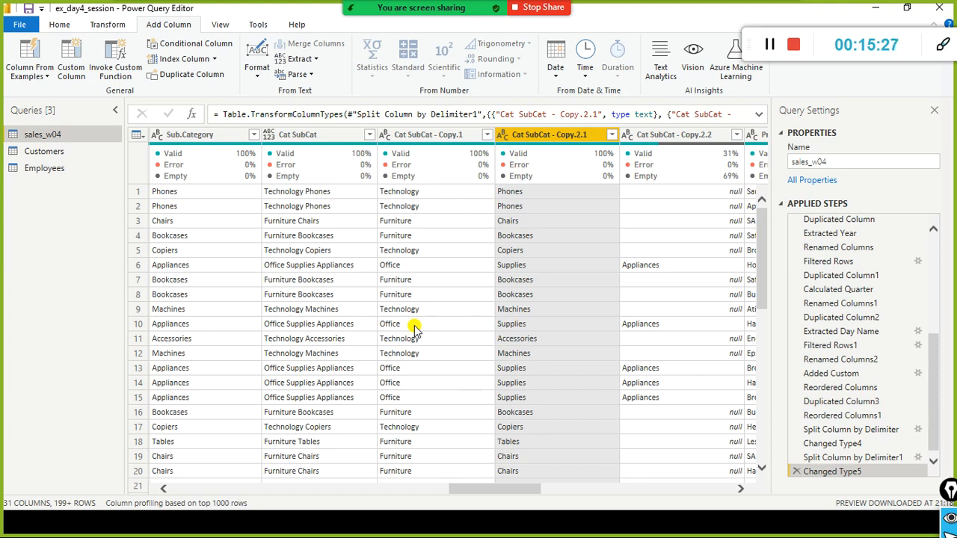
click(573, 114)
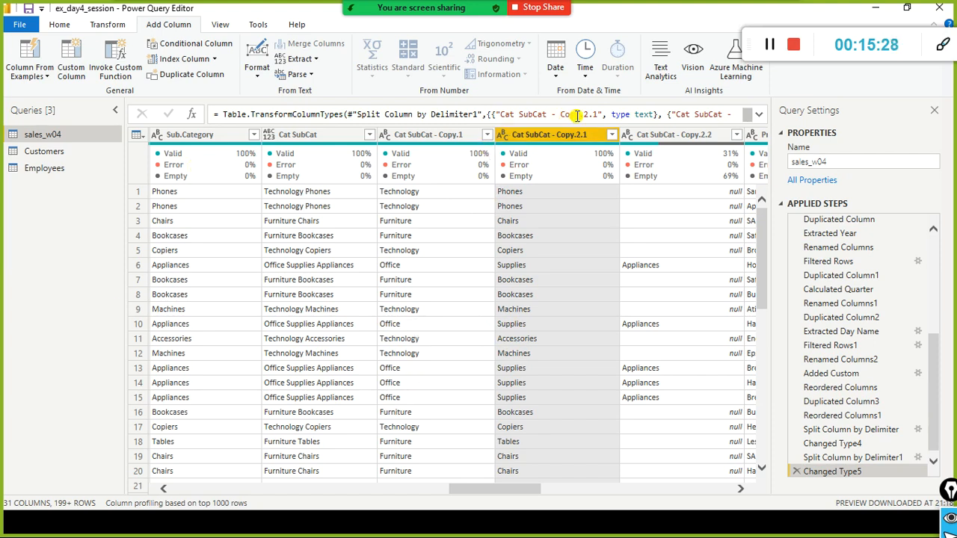
drag(224, 116, 676, 125)
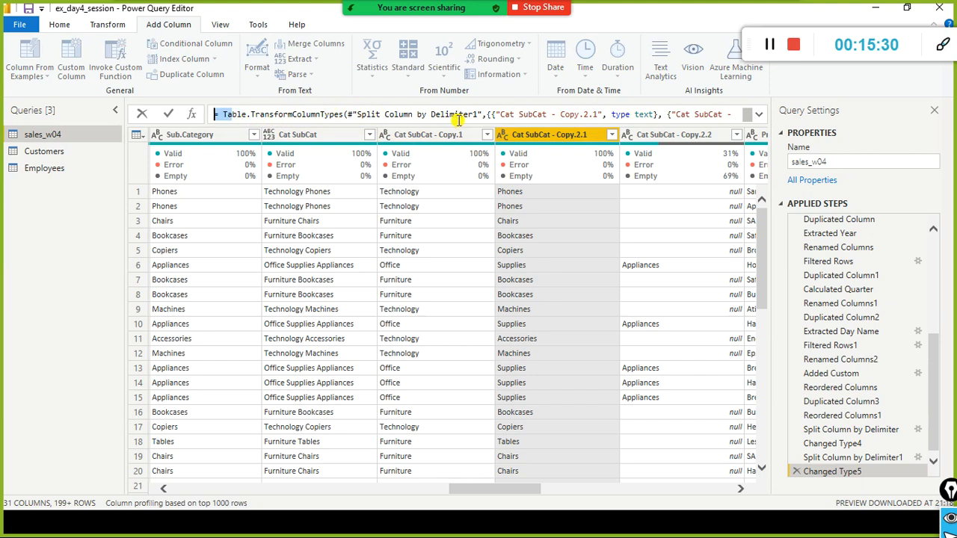
click(758, 118)
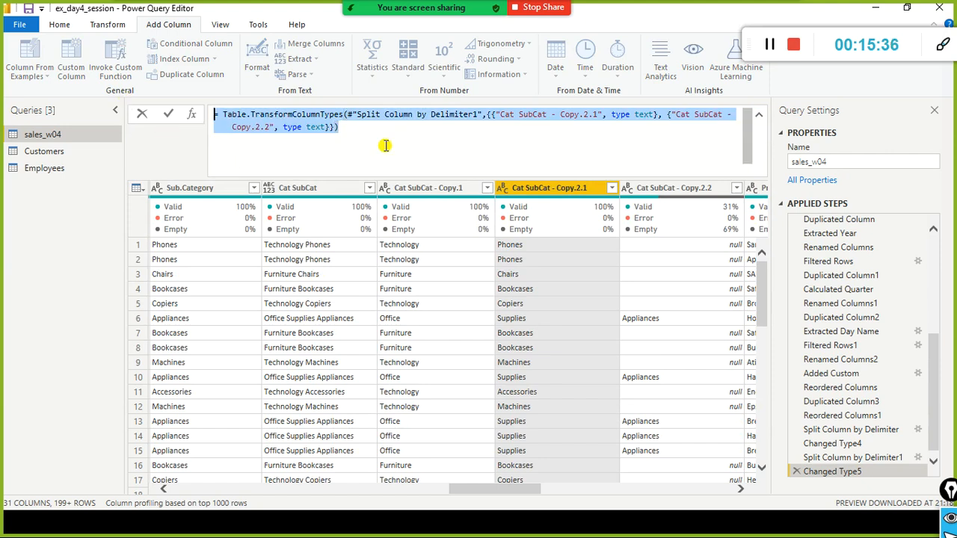
click(421, 146)
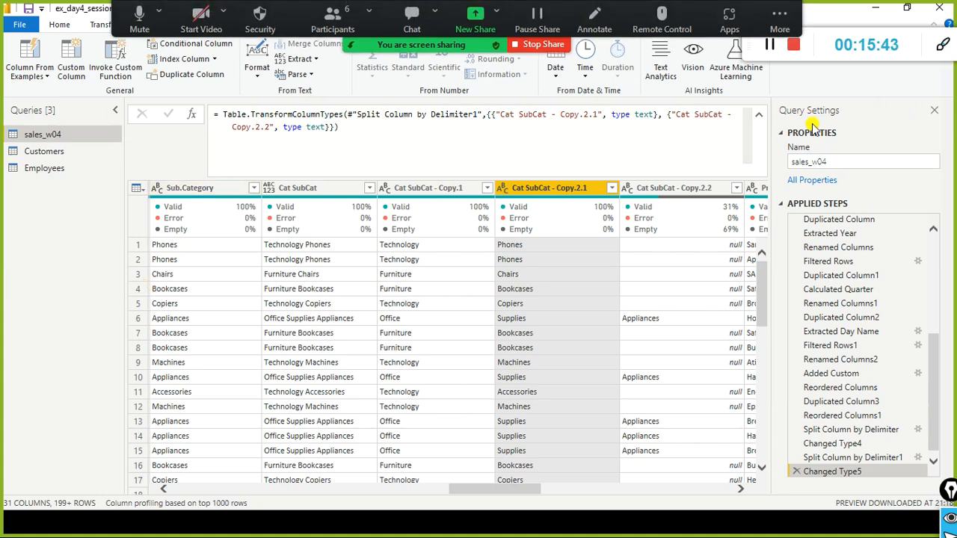
click(760, 117)
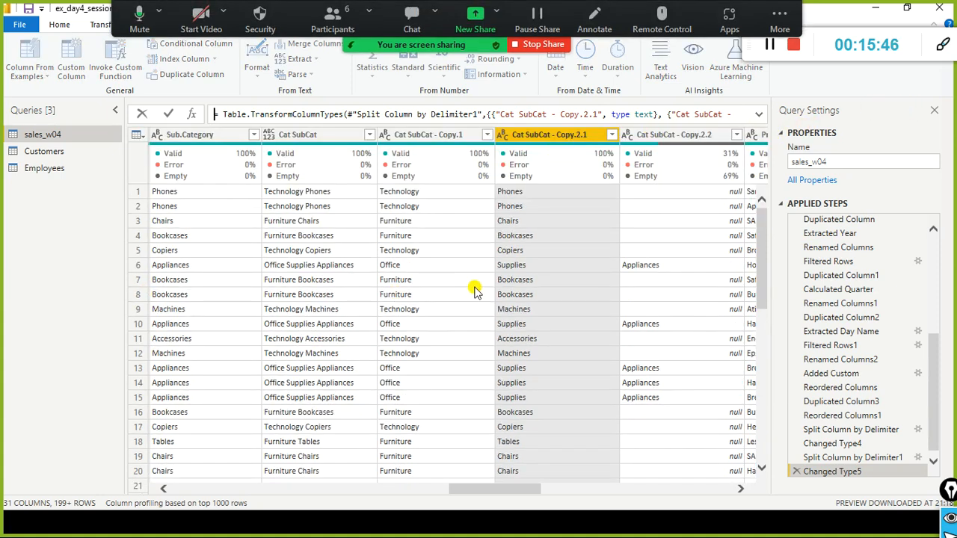
click(69, 282)
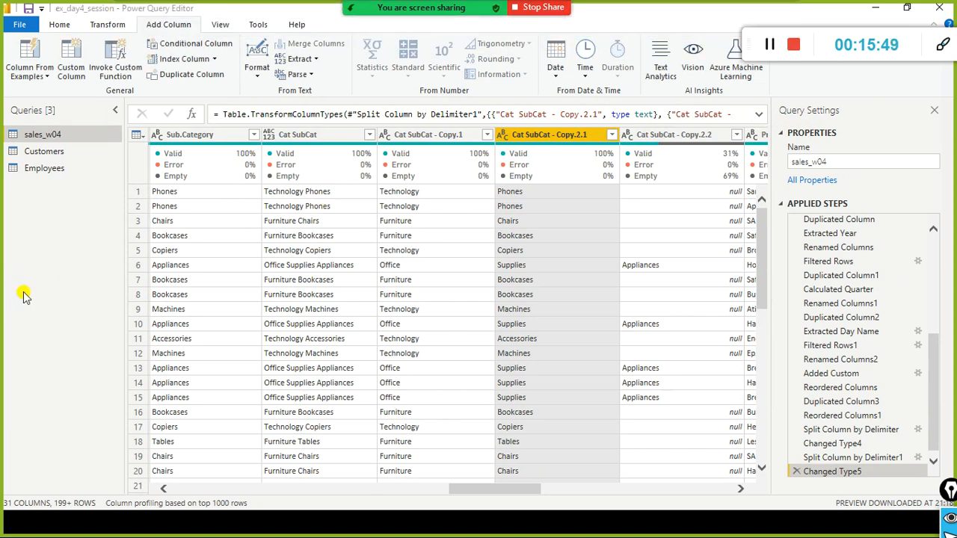
Review the Split Column methods available for Cat SubCat - Copy.2.1 and view the full value of its row 11 cell.
right_click(542, 135)
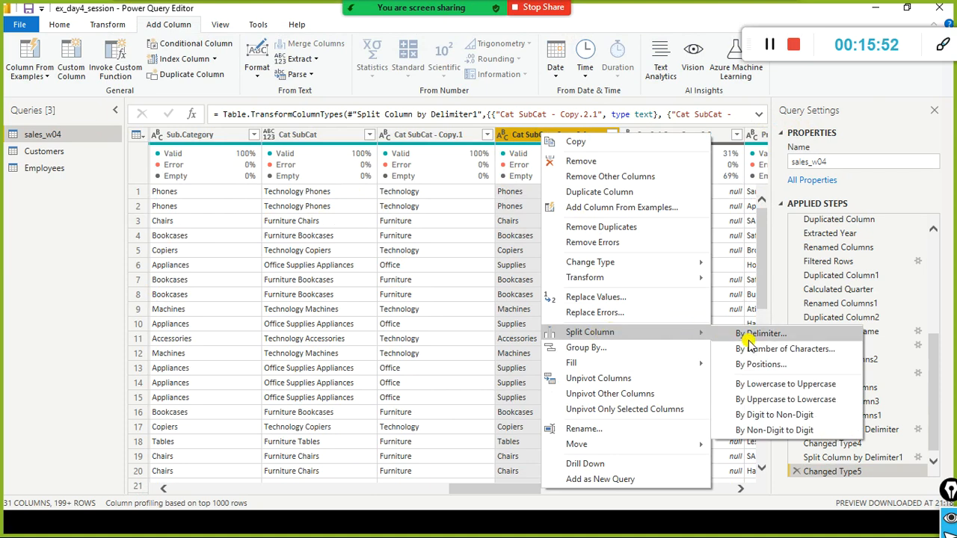
click(95, 307)
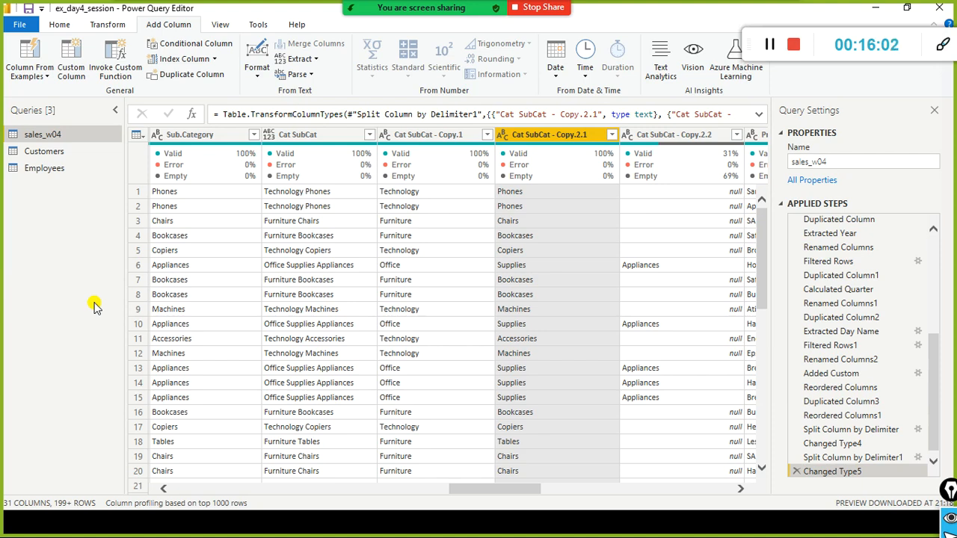
click(571, 341)
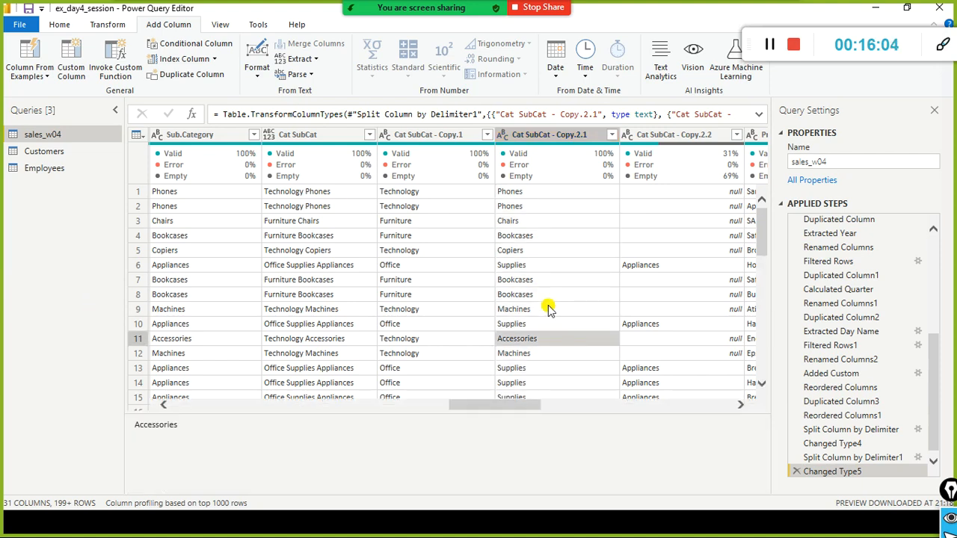
drag(948, 491, 911, 368)
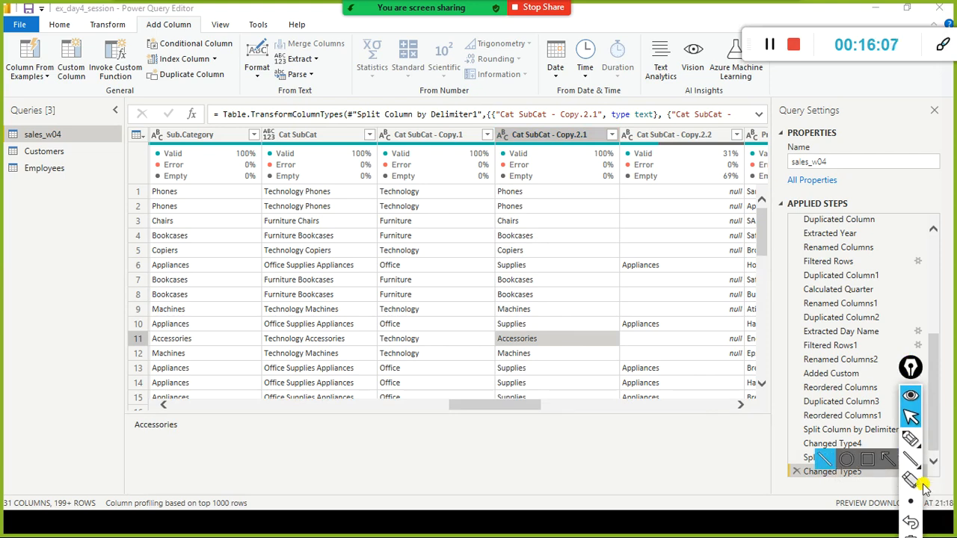
click(868, 459)
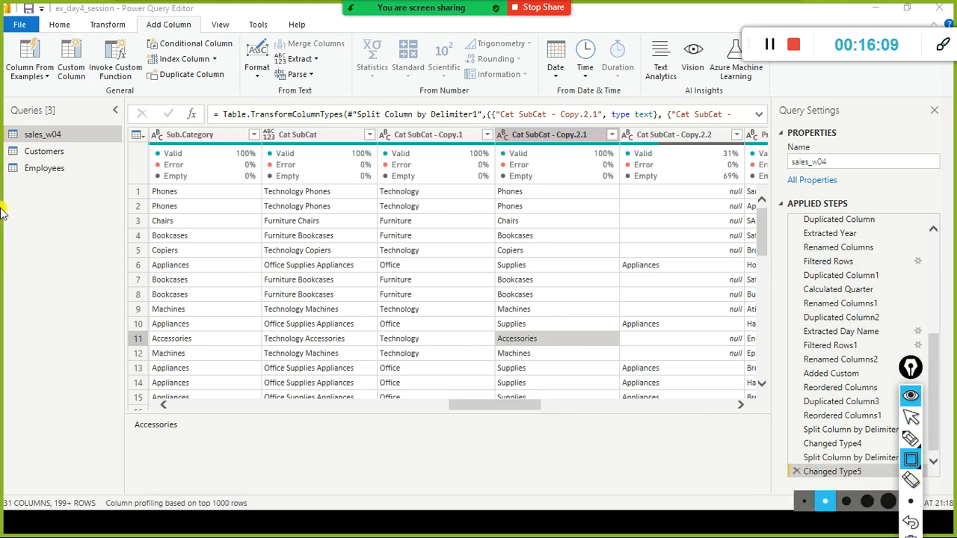
mouse_move(2, 185)
mouse_down()
mouse_move(22, 278)
mouse_move(136, 278)
mouse_up()
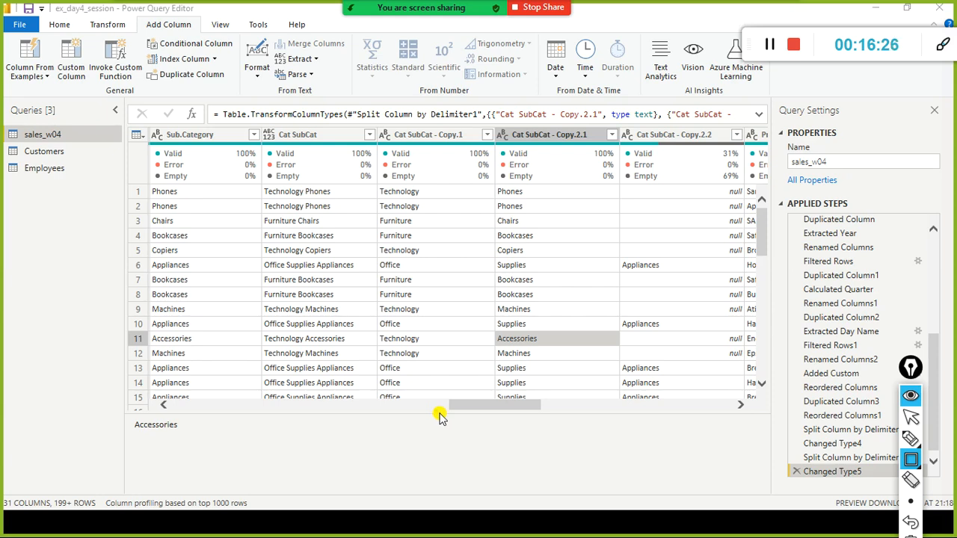
key(ctrl+shift+3)
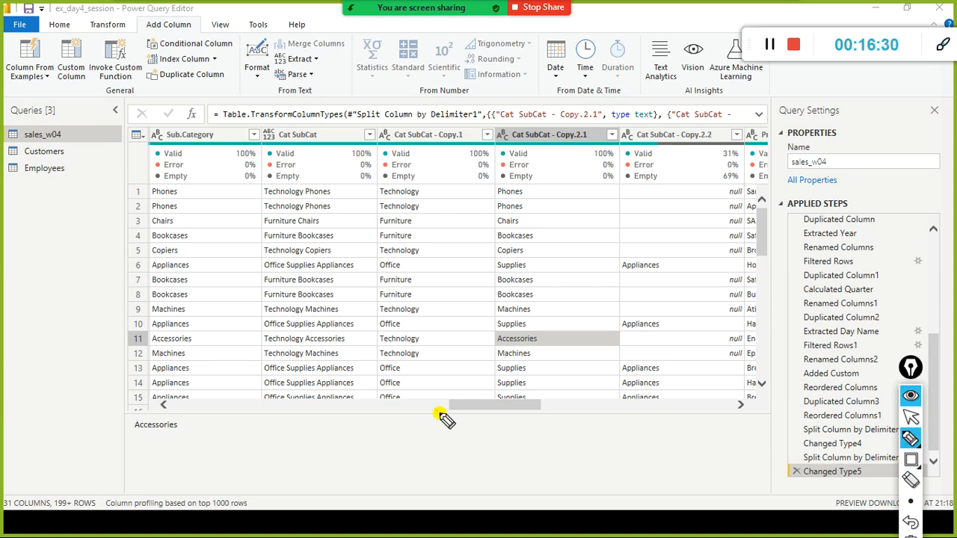
key(ctrl+shift+1)
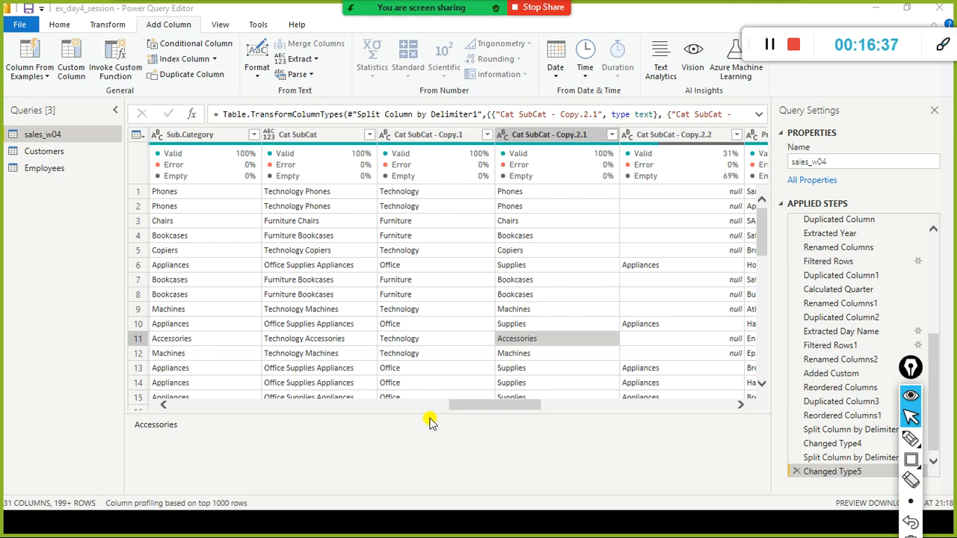
Examine the sales_w04 columns from Customer.Name to Product.Name and read the Changed Type5 formula.
drag(446, 414, 544, 442)
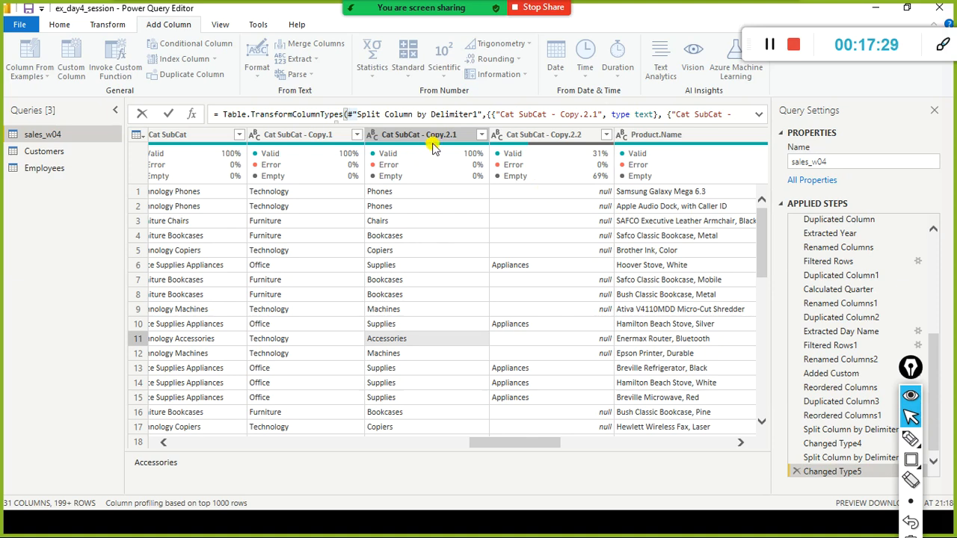
drag(253, 114, 302, 113)
key(End)
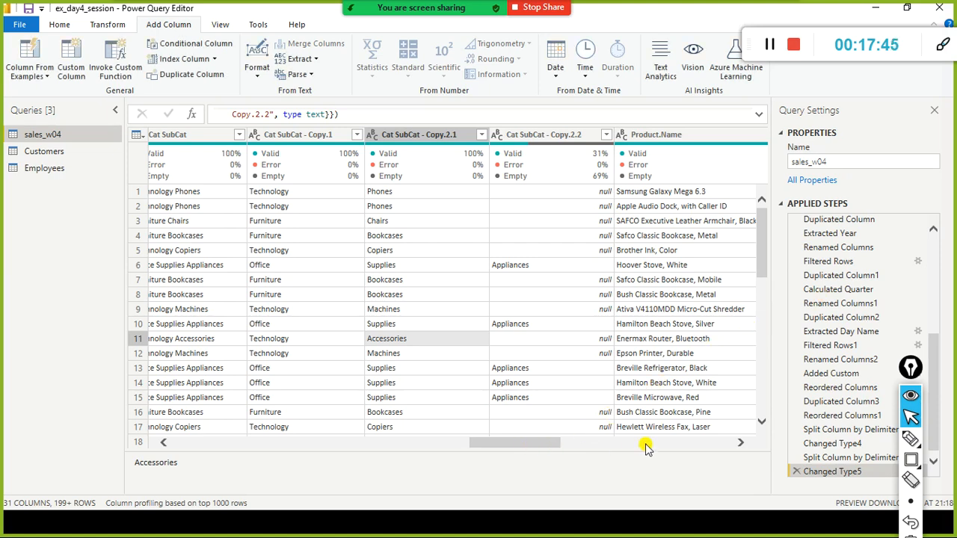
drag(526, 445, 390, 449)
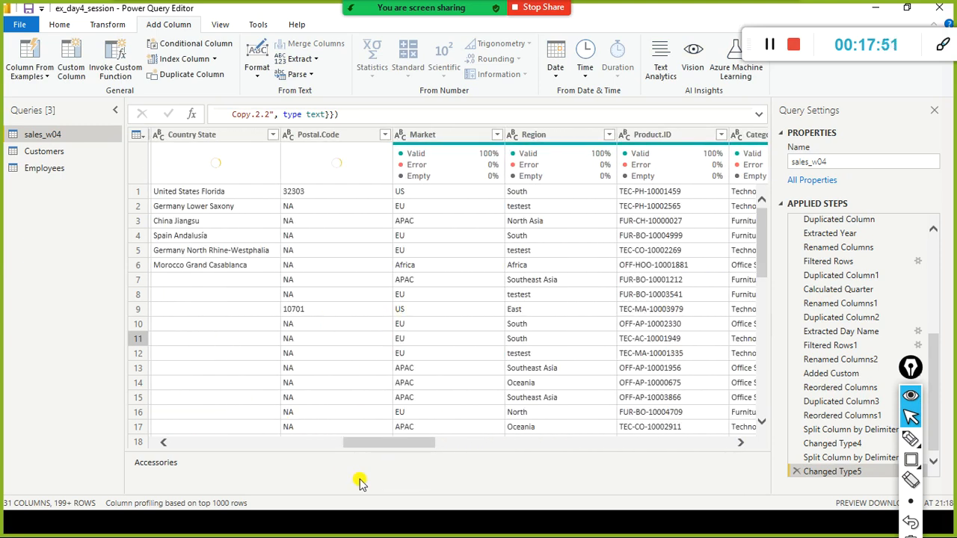
click(314, 447)
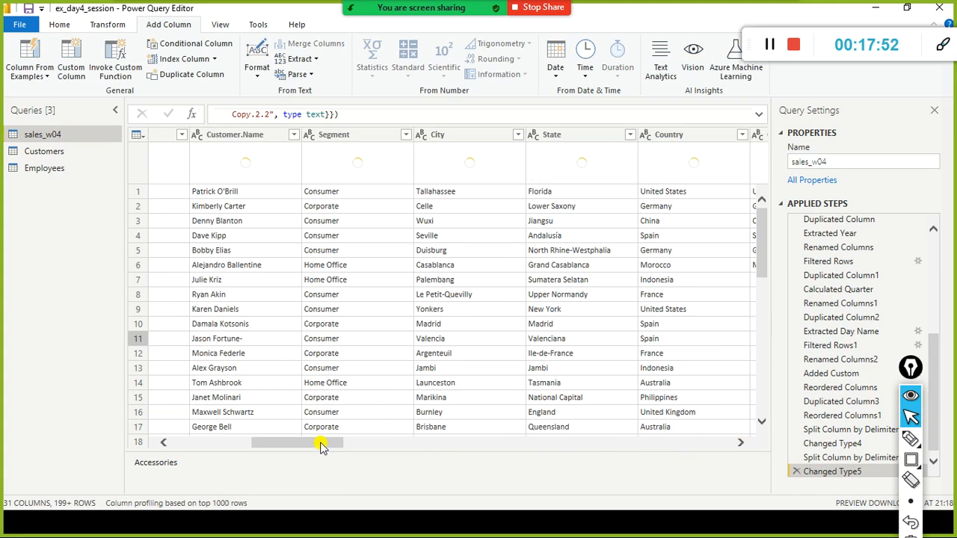
drag(321, 445, 343, 445)
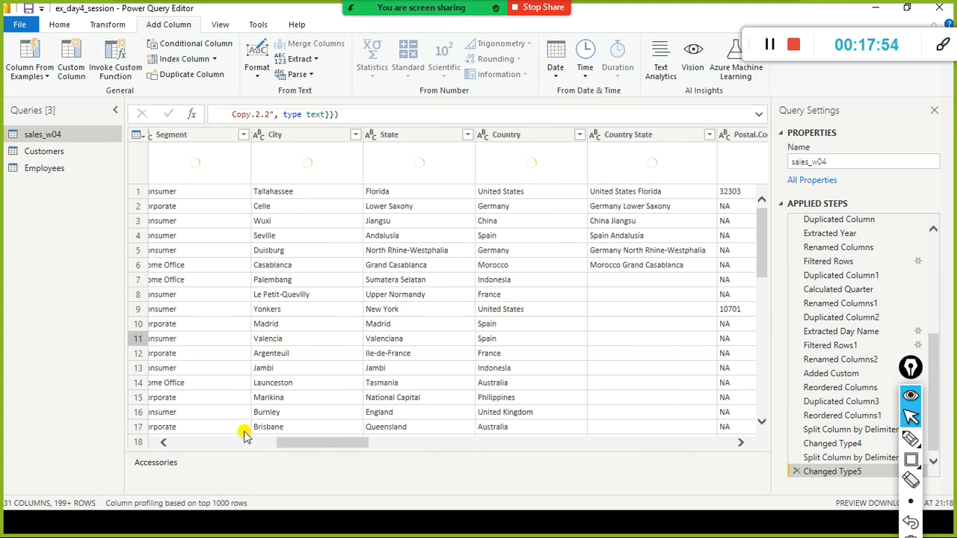
drag(332, 445, 538, 457)
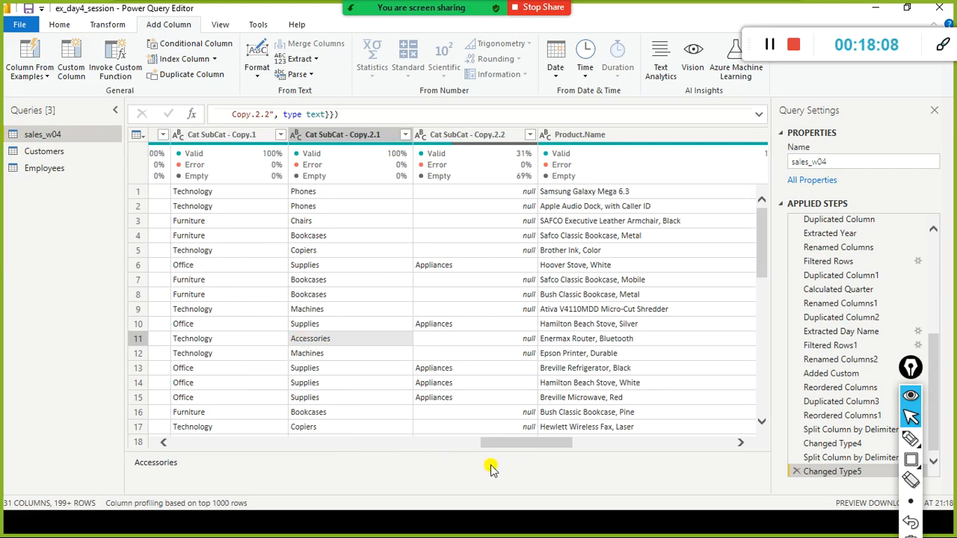
drag(524, 447, 479, 433)
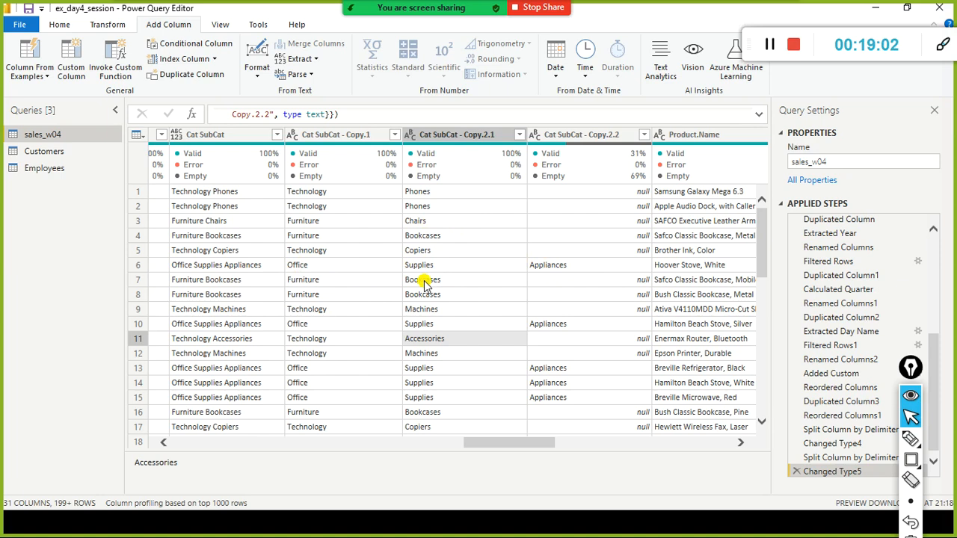
click(348, 114)
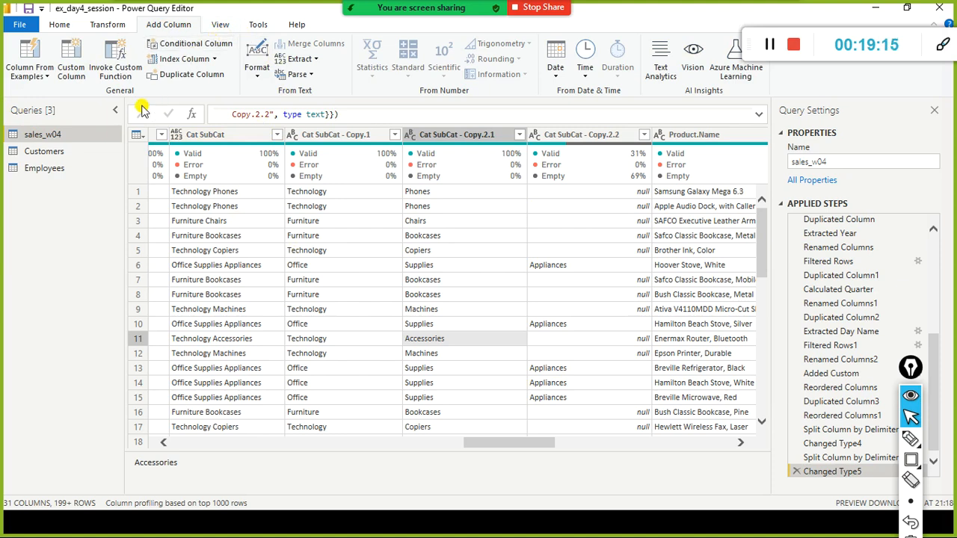
Start adding a column from examples based only on the selected Cat SubCat column.
click(30, 82)
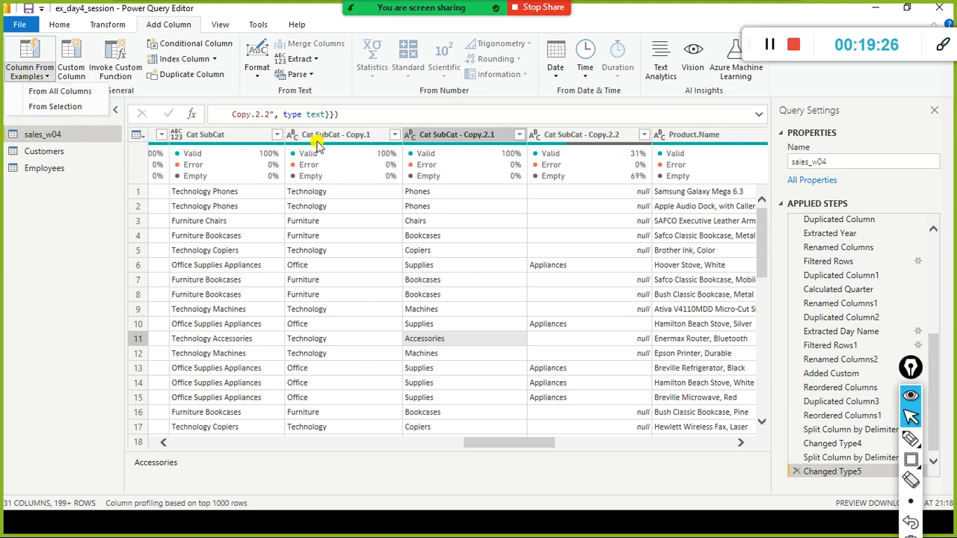
click(234, 135)
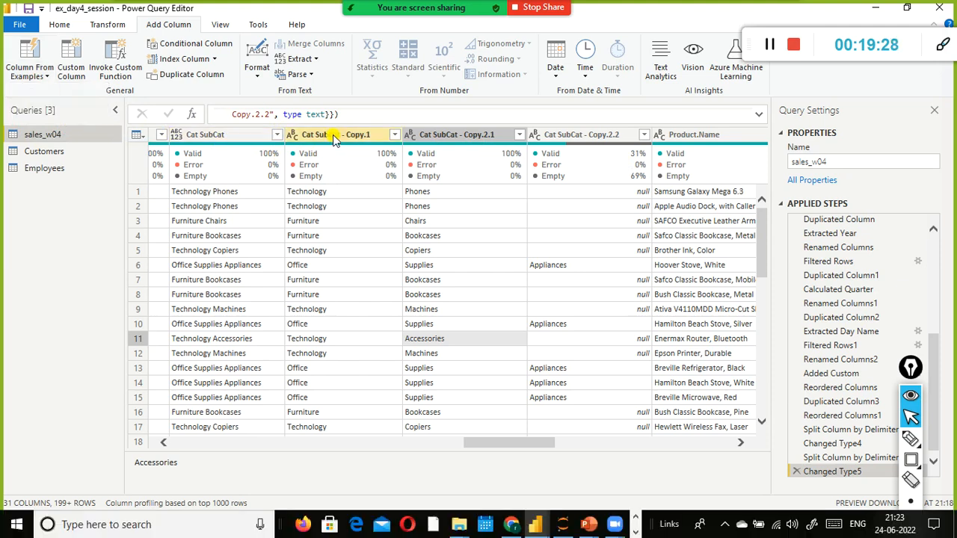
click(213, 134)
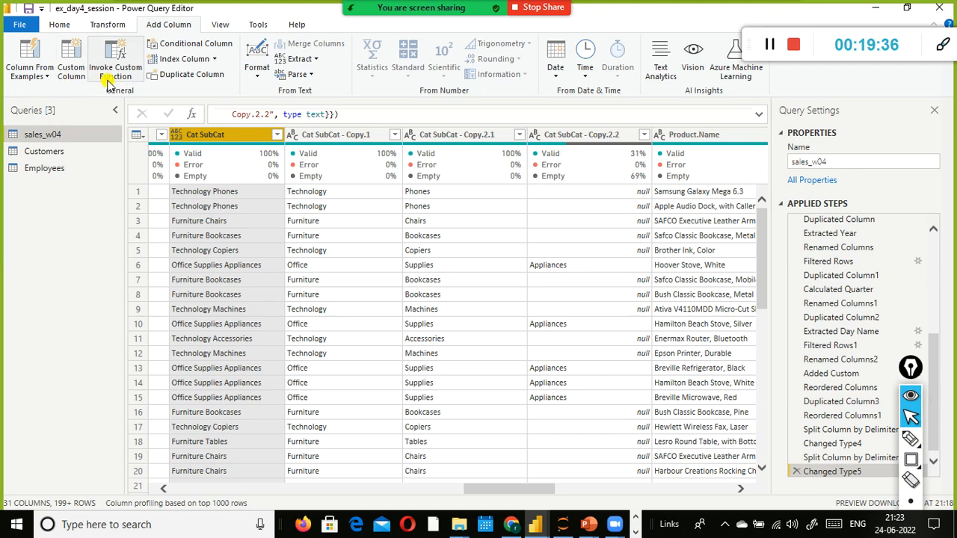
click(46, 76)
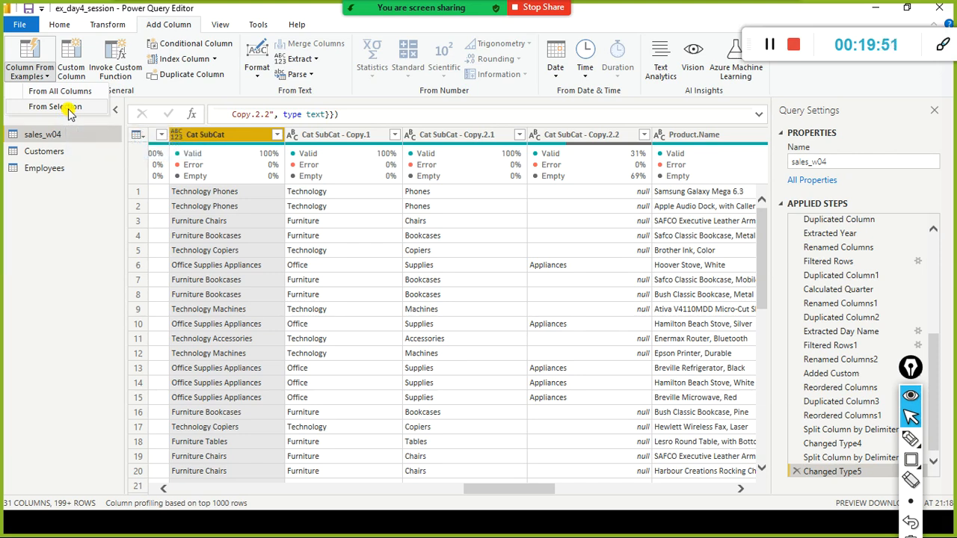
click(54, 107)
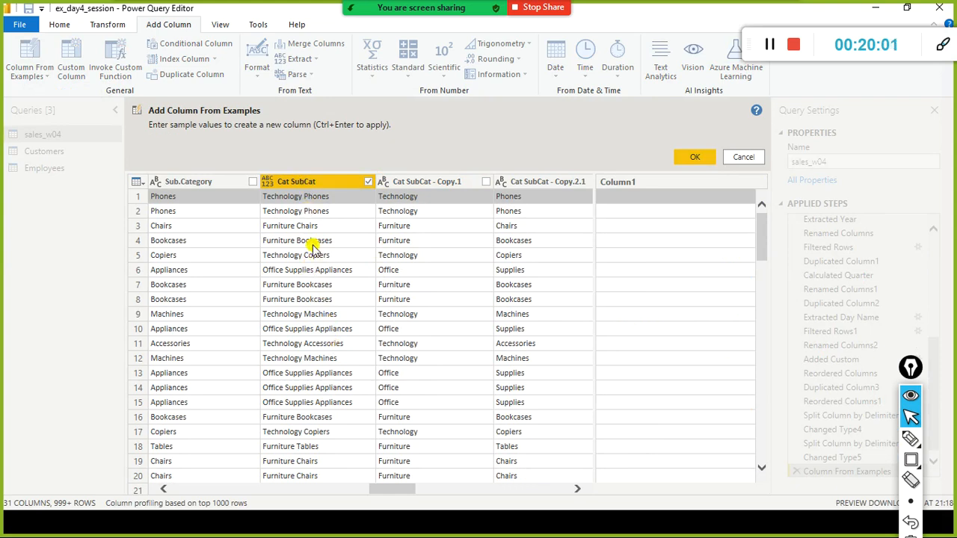
Enter Techonology, Technology and Furniture as the sample values for rows 1 to 3 of the new column.
click(632, 198)
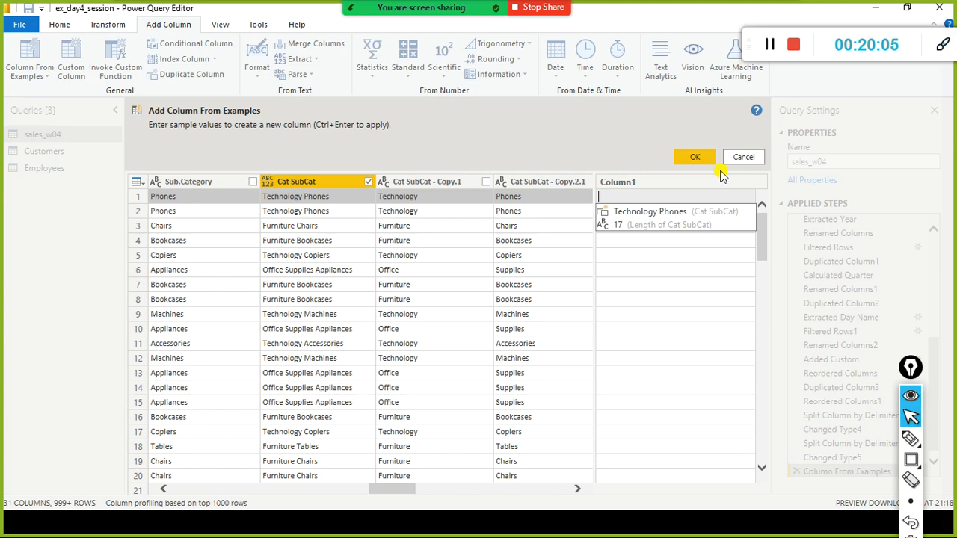
text(Techonology)
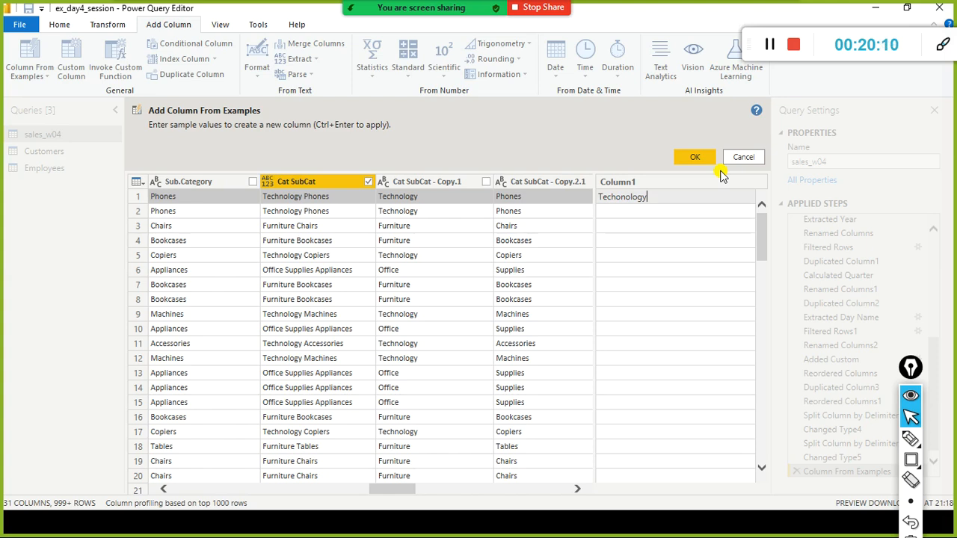
key(Return)
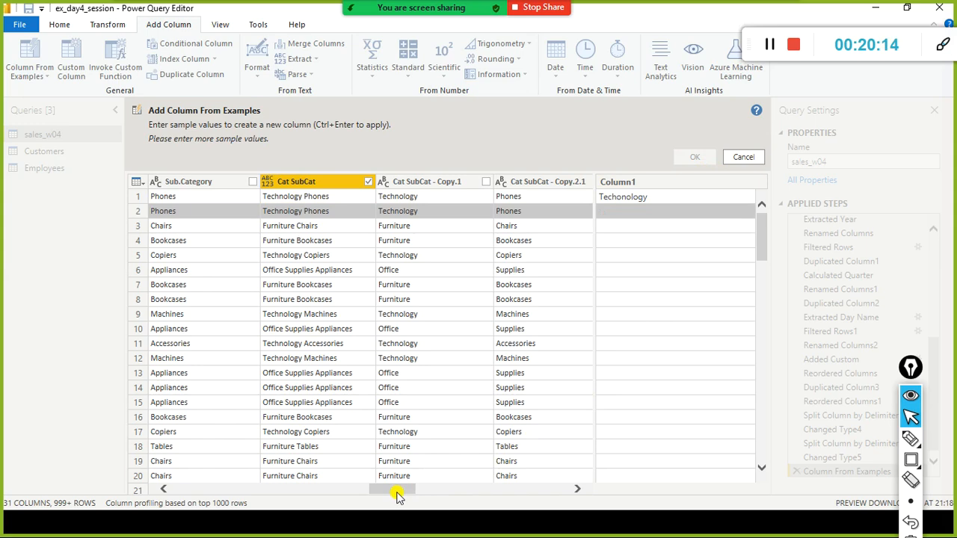
drag(393, 490, 395, 510)
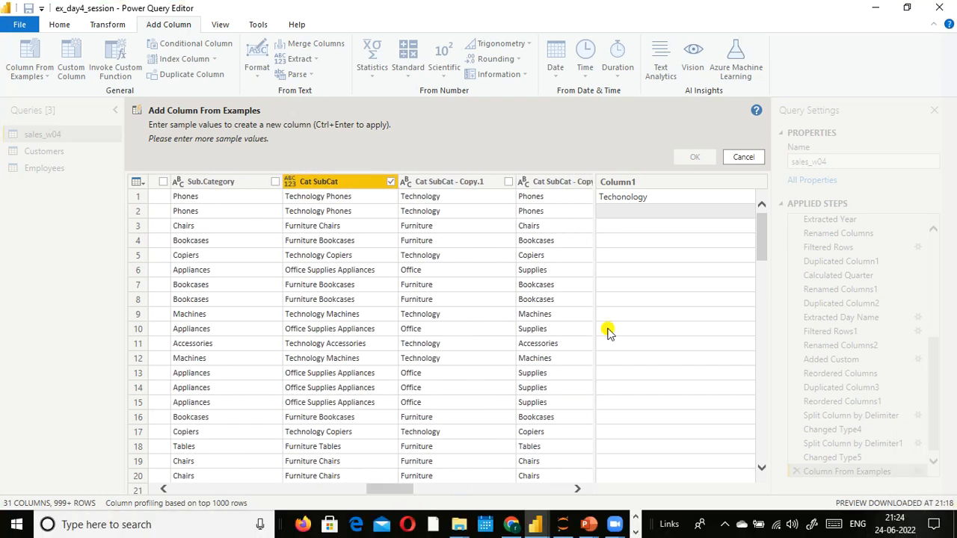
click(626, 217)
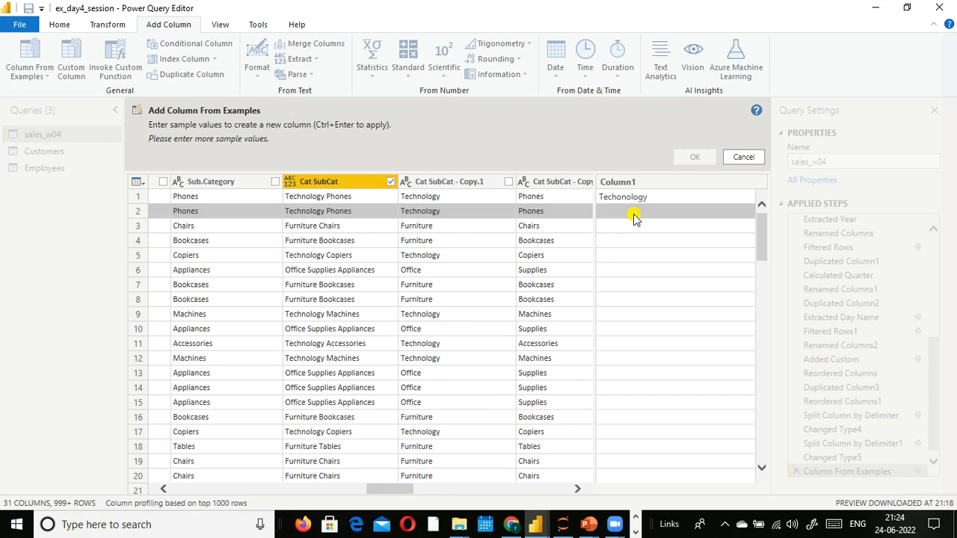
click(626, 217)
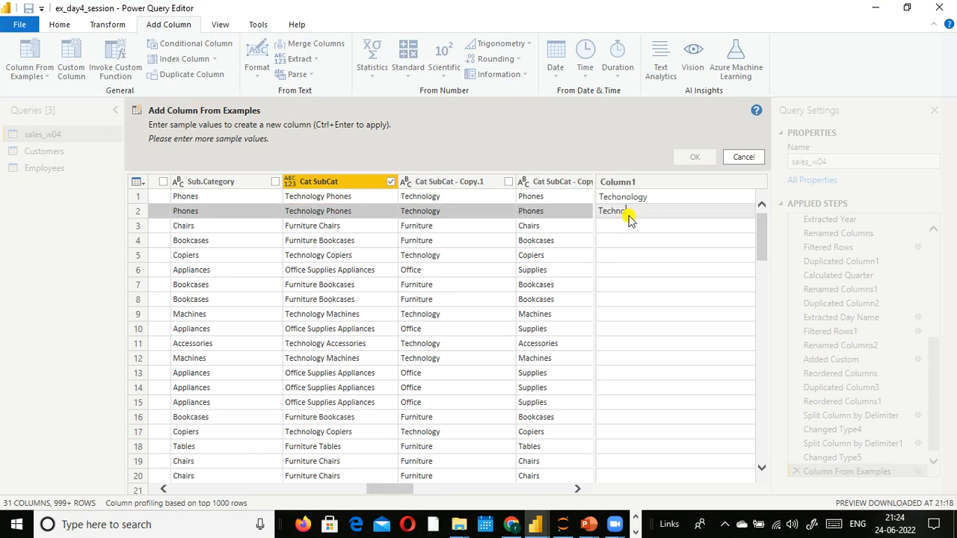
key(Return)
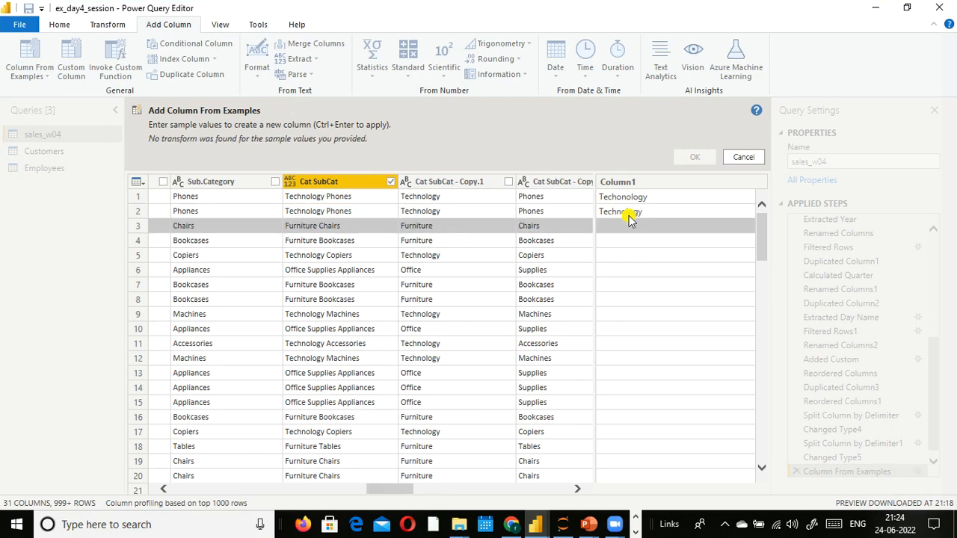
text(Furniture)
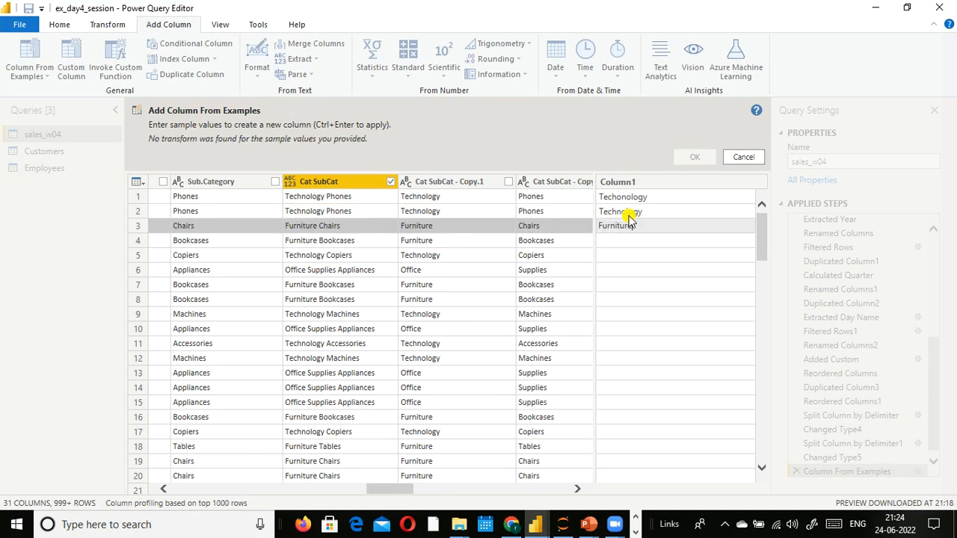
key(Return)
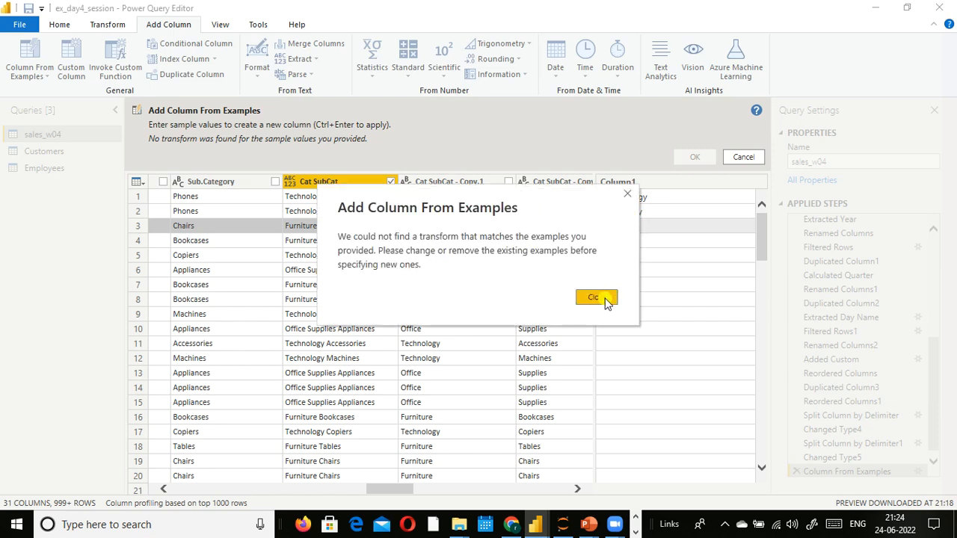
click(602, 301)
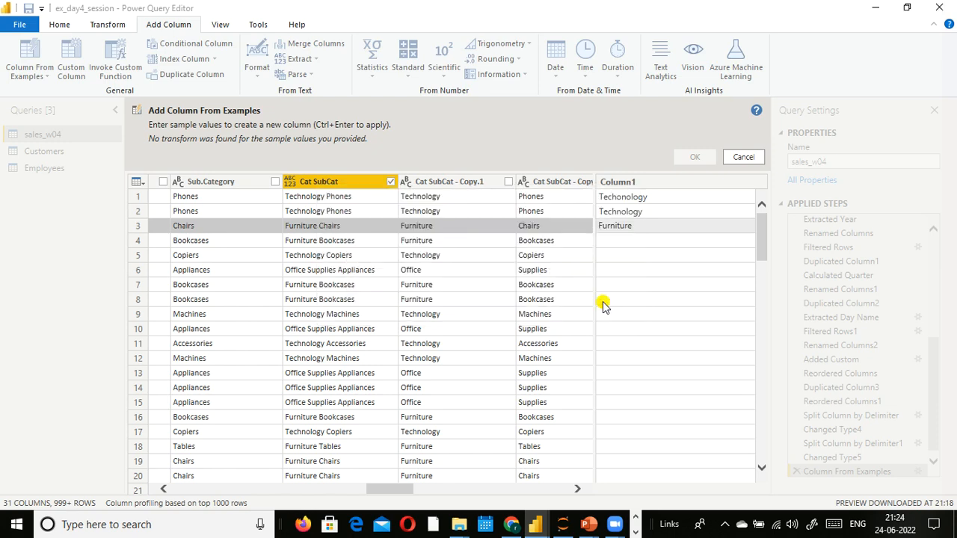
Correct the row 1 sample value to Technology and check the suggested values in the rows below.
click(638, 238)
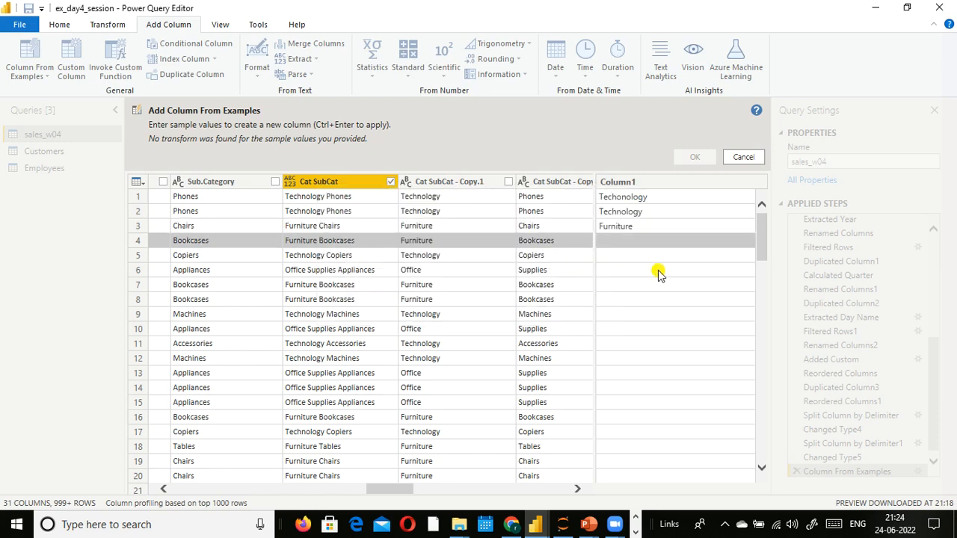
click(660, 228)
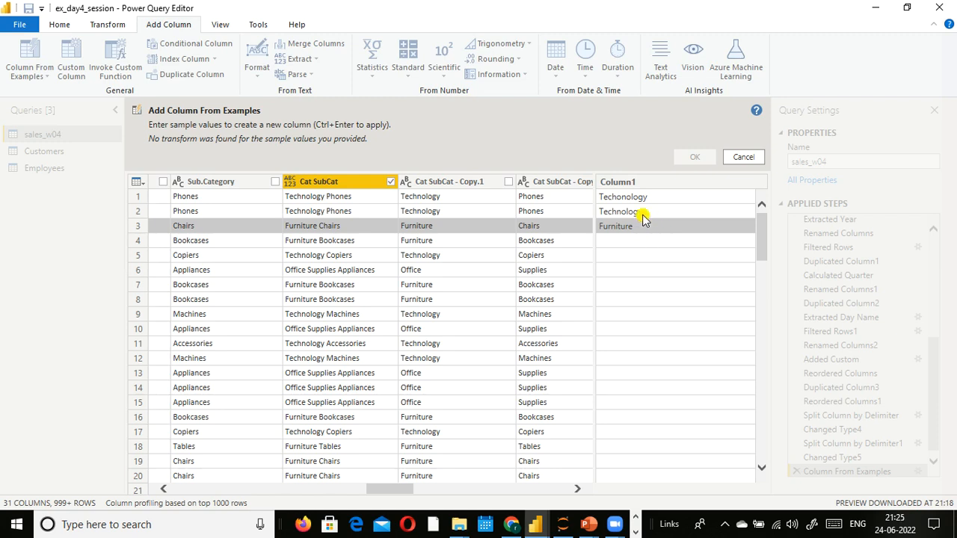
click(641, 213)
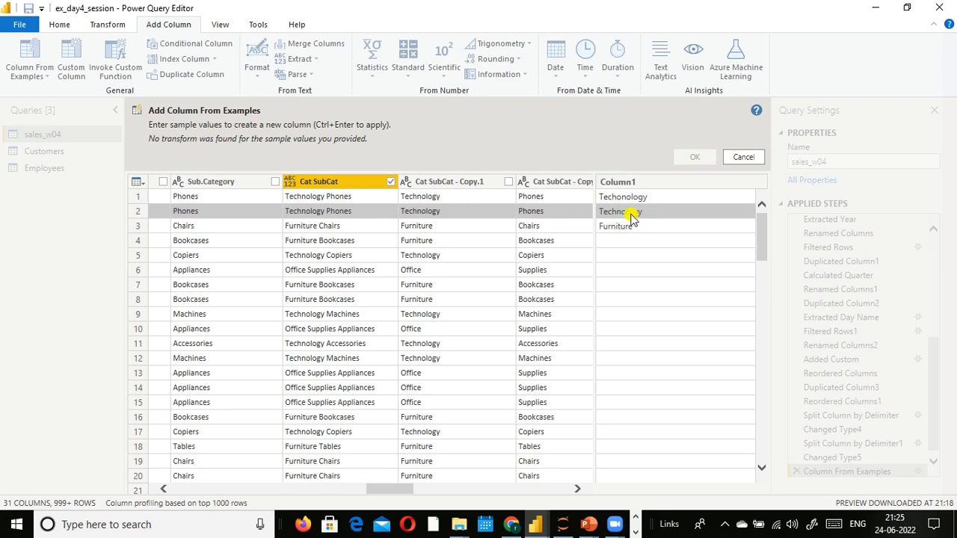
click(625, 199)
click(617, 197)
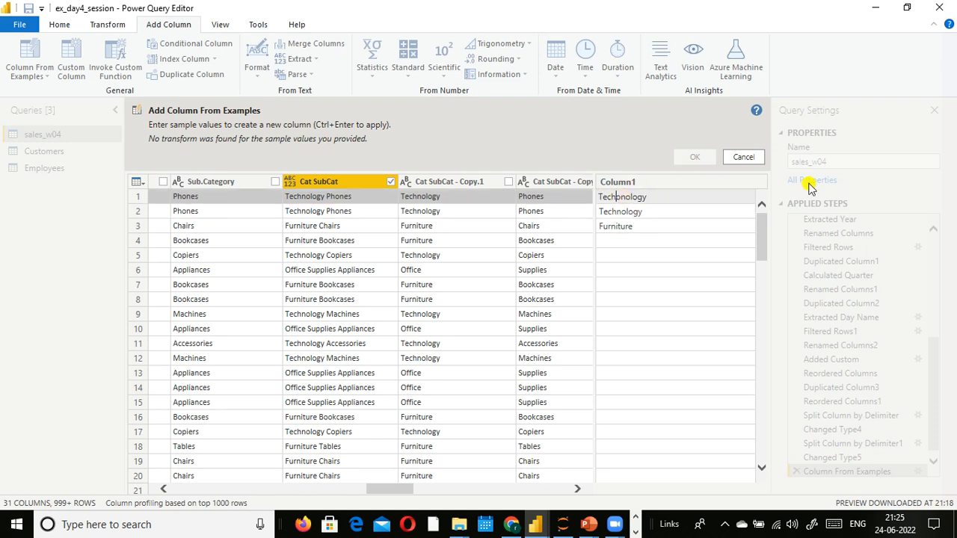
key(Delete)
key(Return)
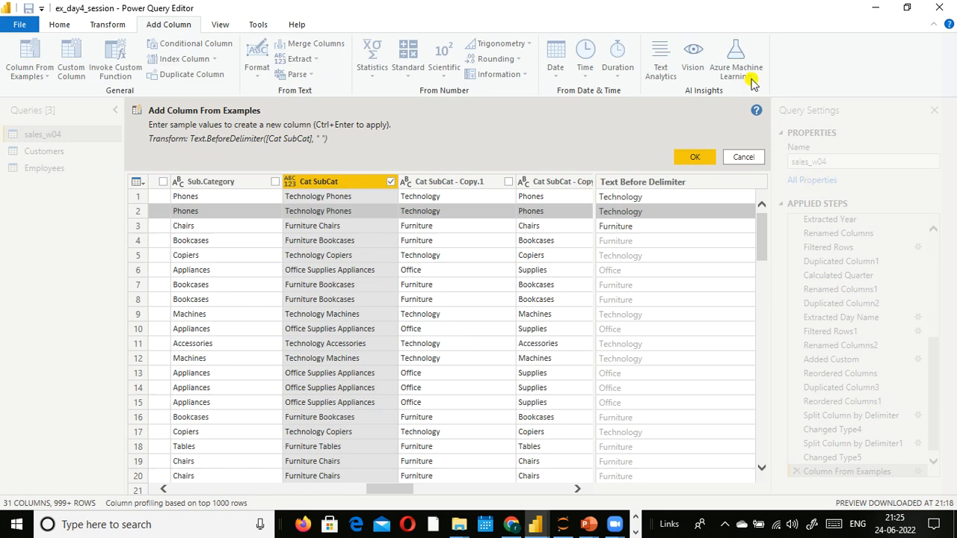
click(628, 198)
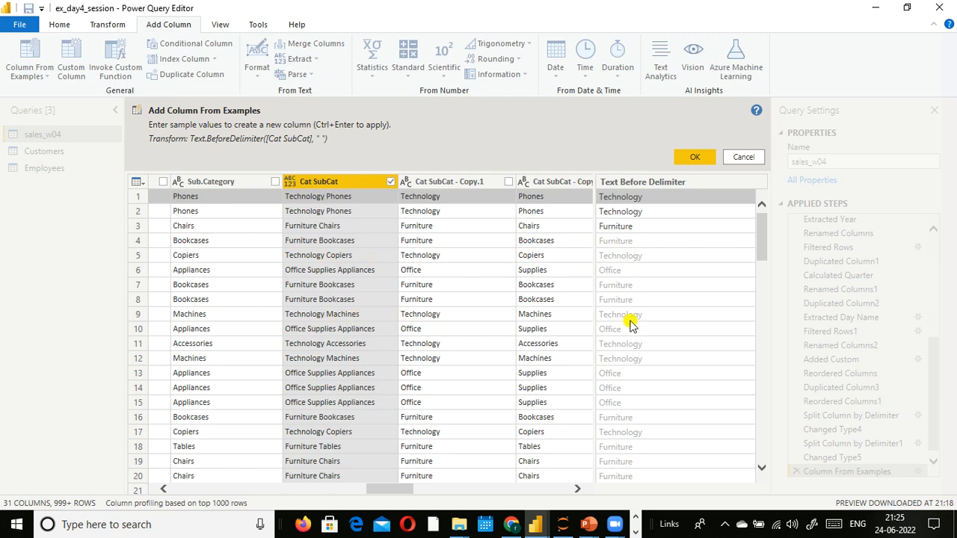
click(633, 241)
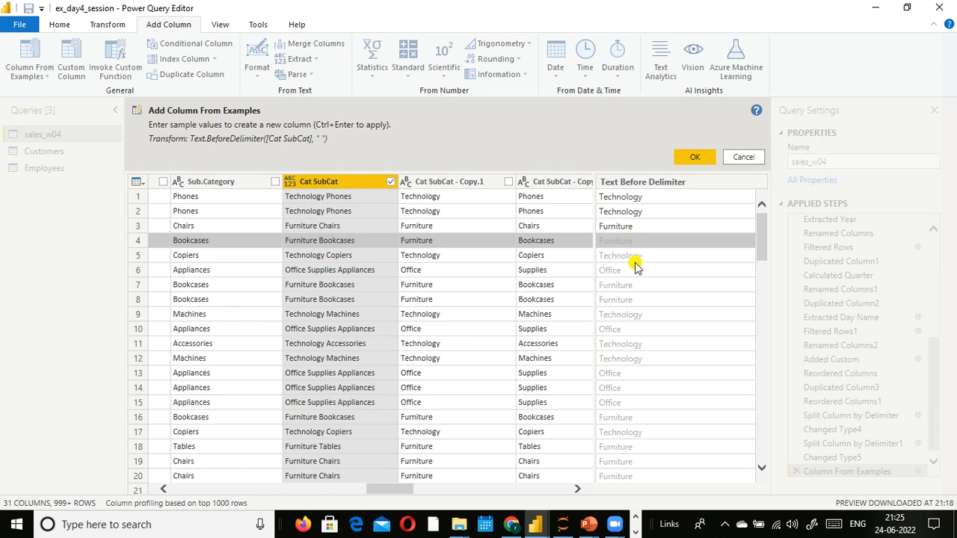
Enter Office Supplies as the sample value for row 6 of the new column.
click(634, 257)
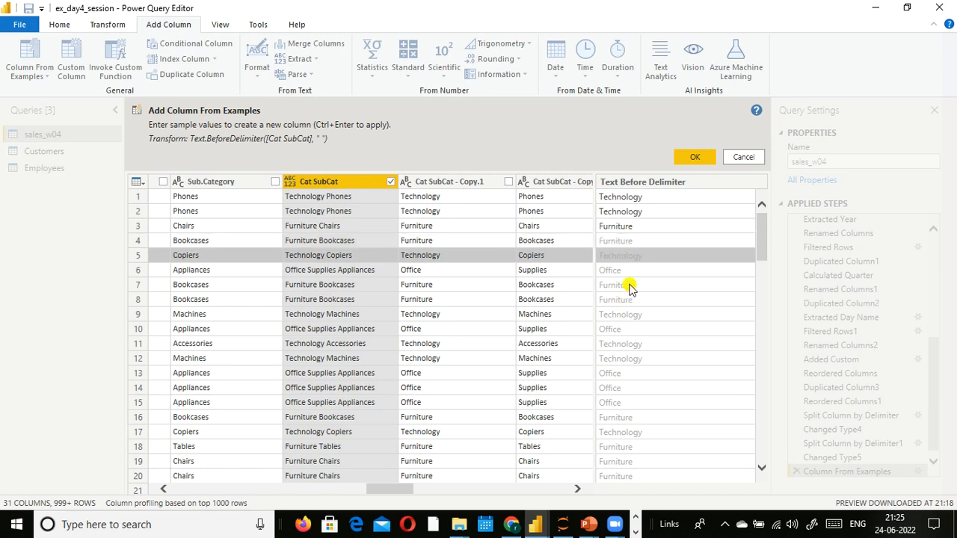
click(633, 271)
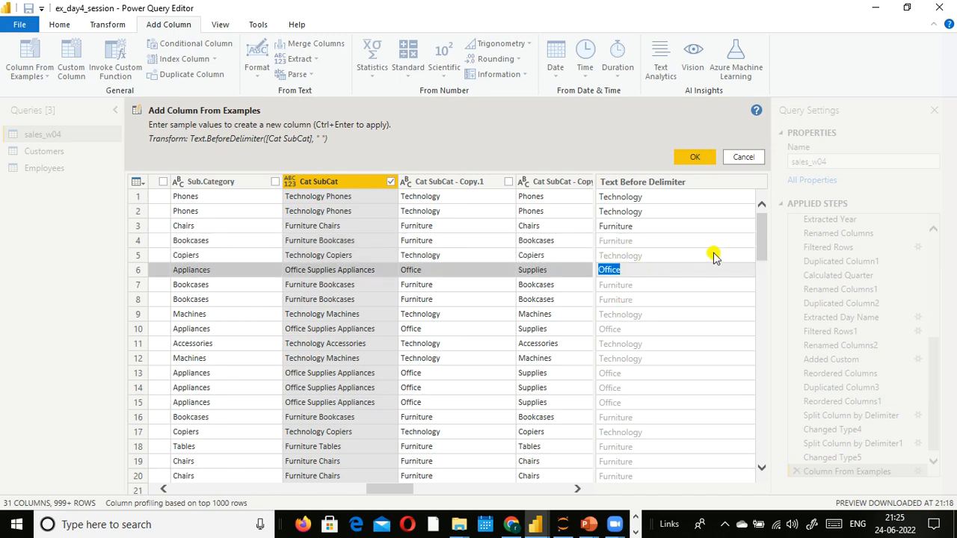
text(O)
text(ffice Supplies)
key(Return)
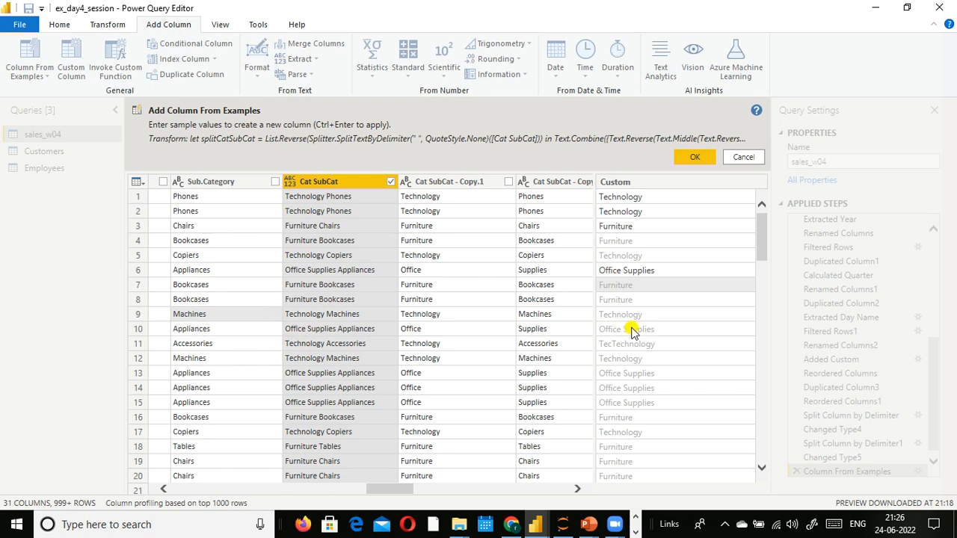
click(634, 520)
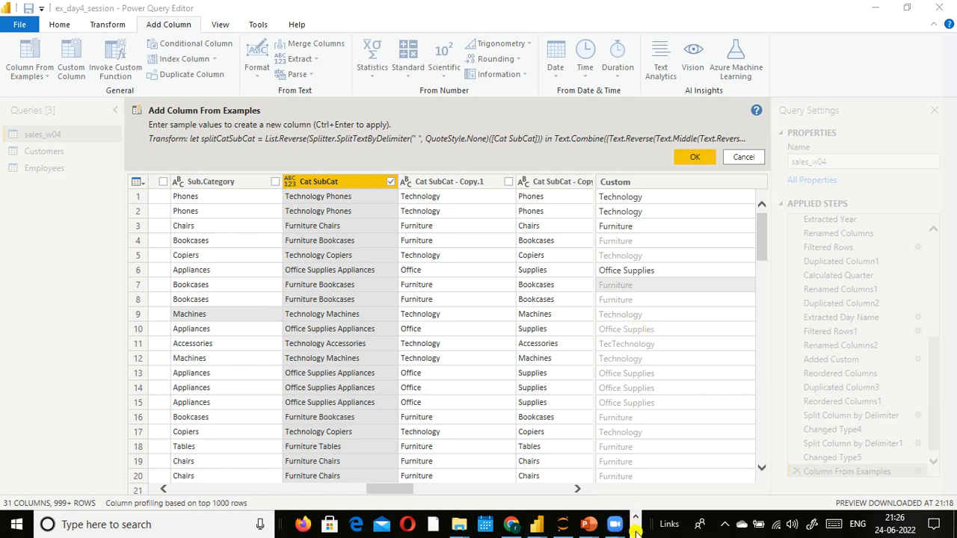
click(635, 531)
click(348, 526)
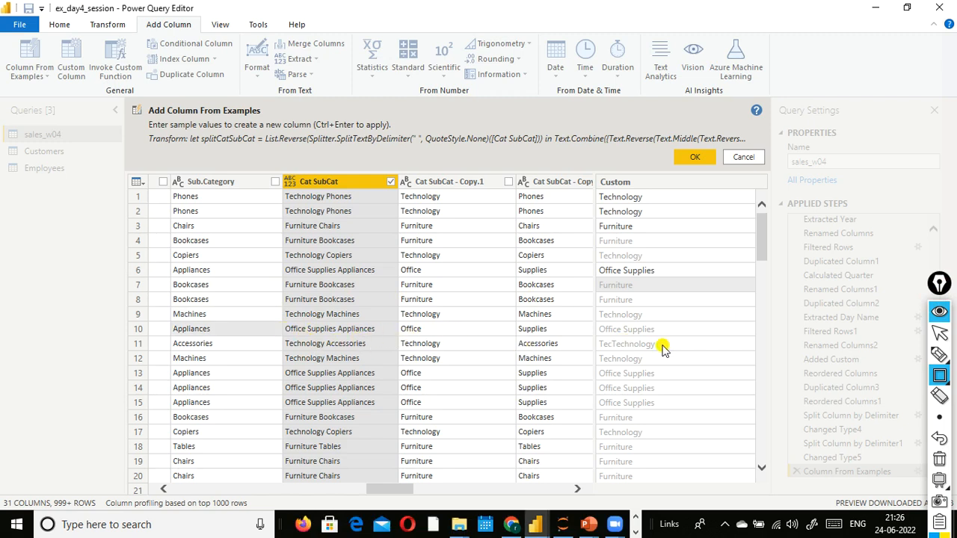
Check the Cat SubCat value in row 11 and correct that row's sample value to Technology.
click(346, 346)
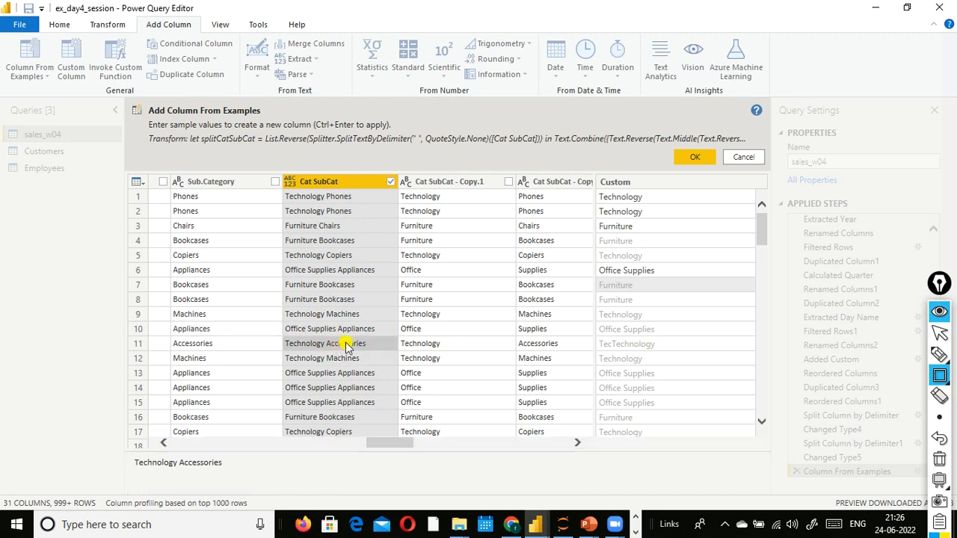
click(623, 345)
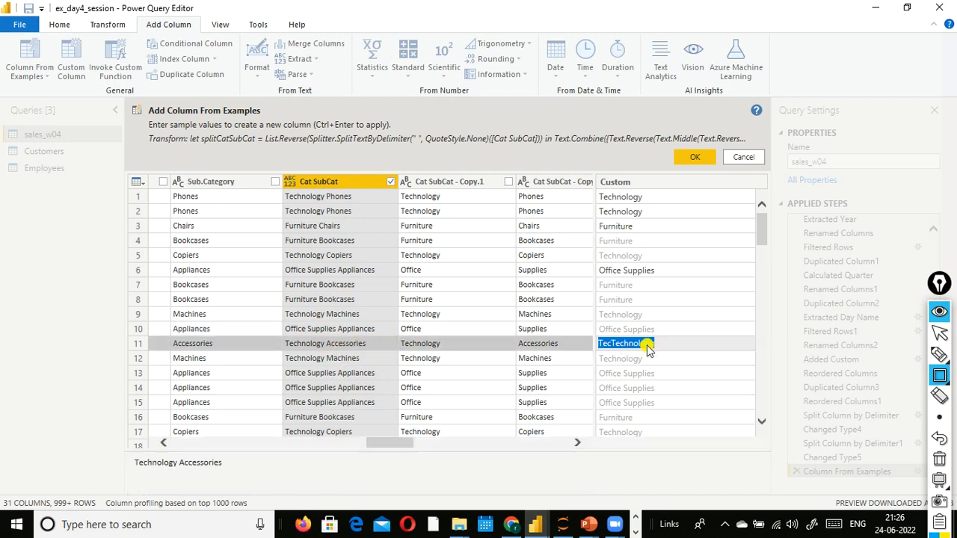
text(Te)
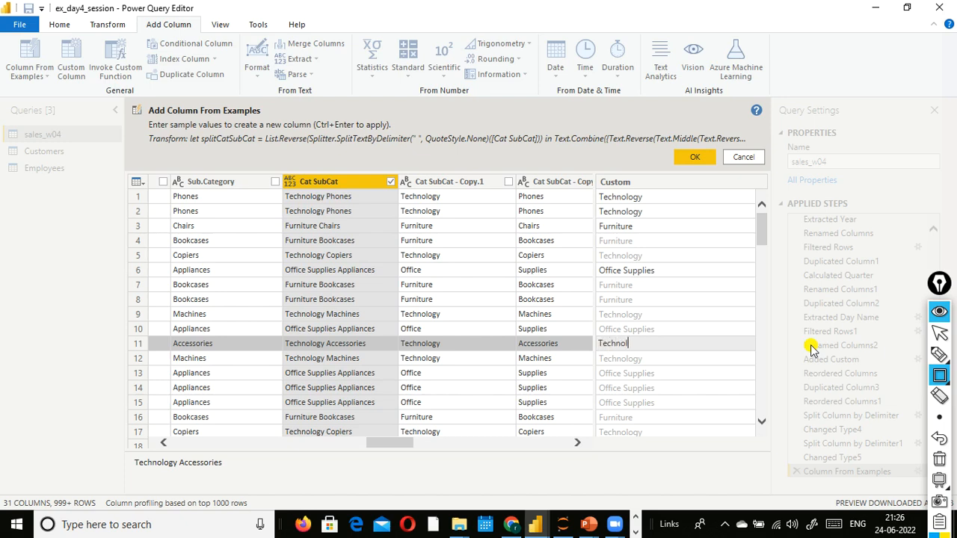
key(Return)
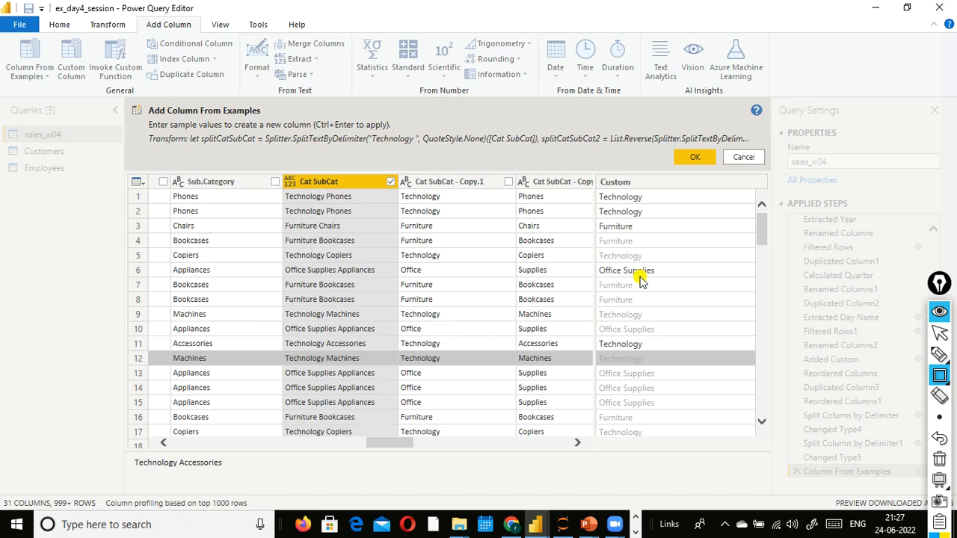
Check the suggested values down the new column and correct the row 21 sample value to Office Supplies.
scroll(636, 300, down, 2)
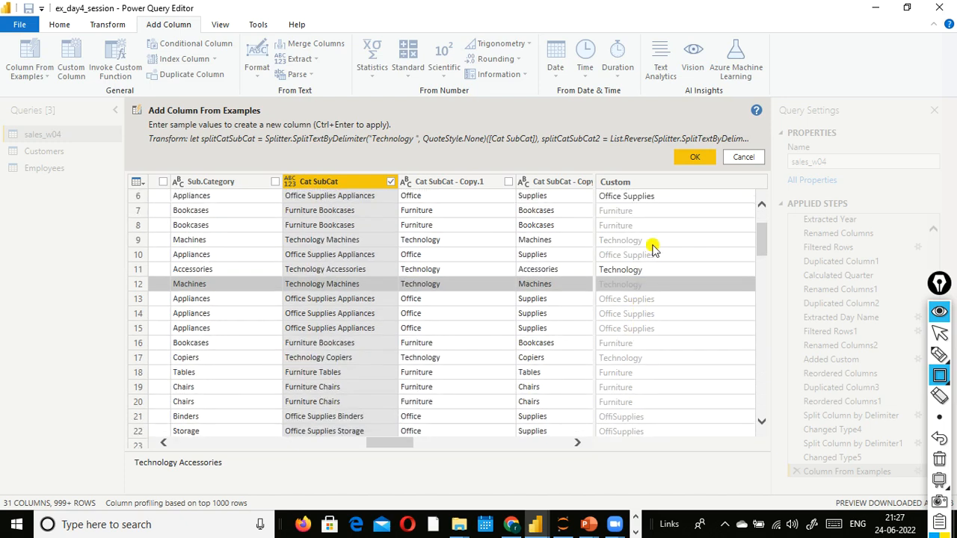
scroll(649, 239, up, 2)
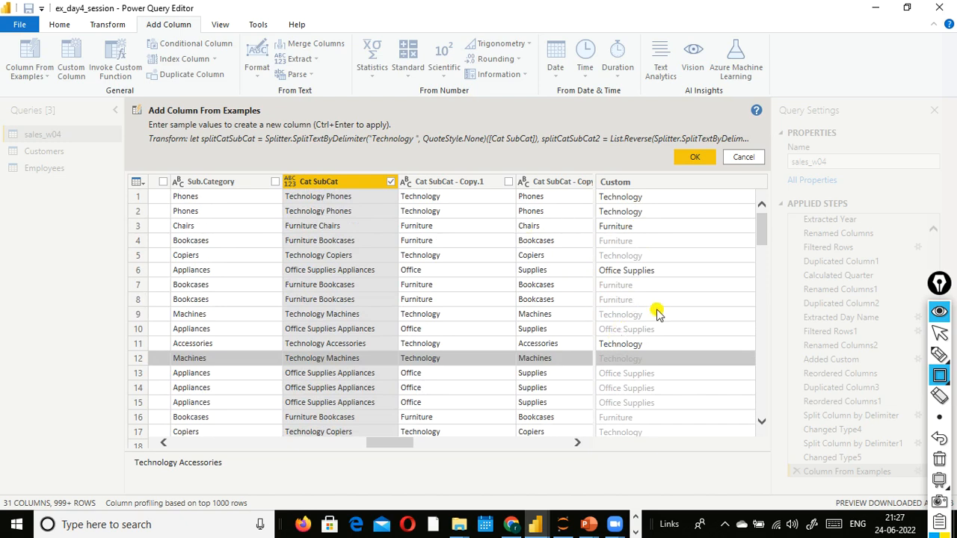
scroll(655, 308, down, 1)
scroll(643, 277, up, 2)
scroll(619, 288, down, 1)
scroll(619, 287, up, 2)
scroll(621, 322, down, 5)
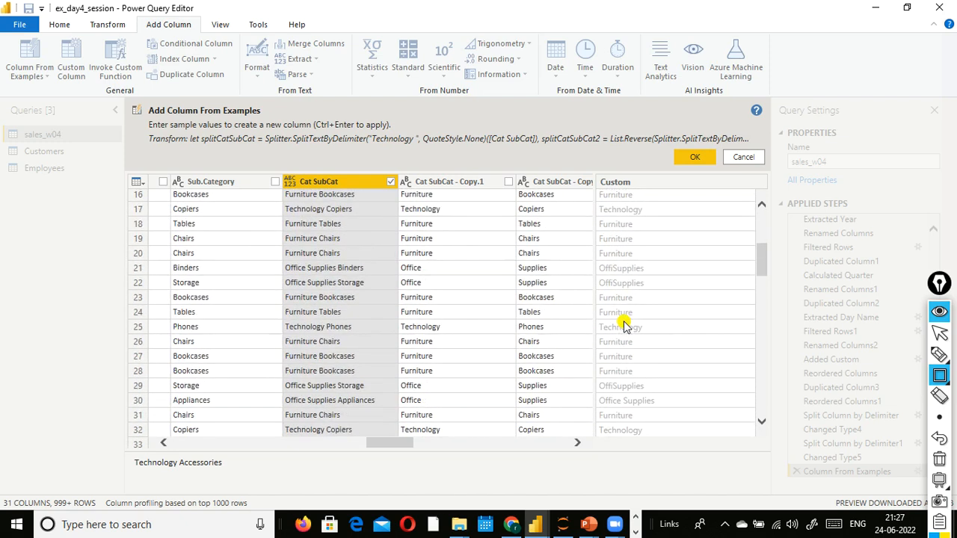
double_click(636, 269)
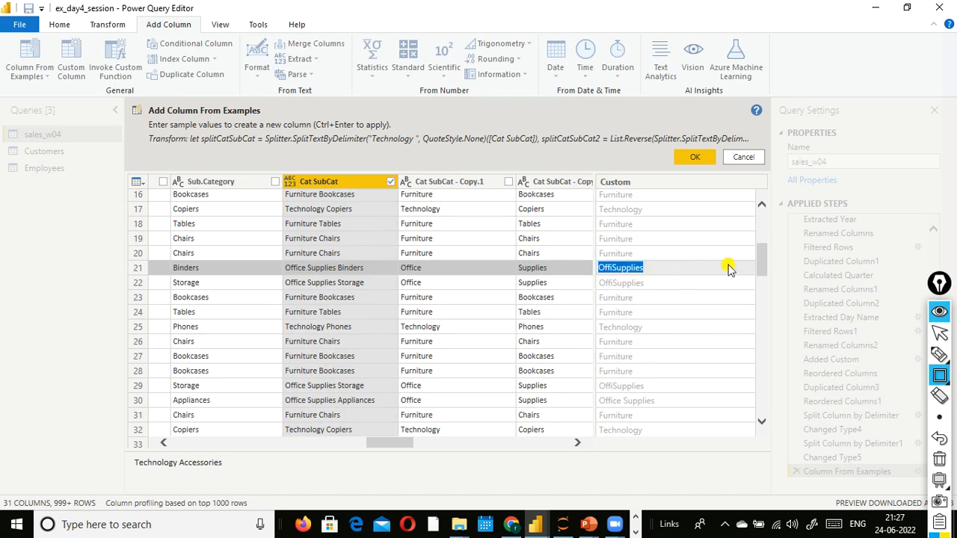
text(Of)
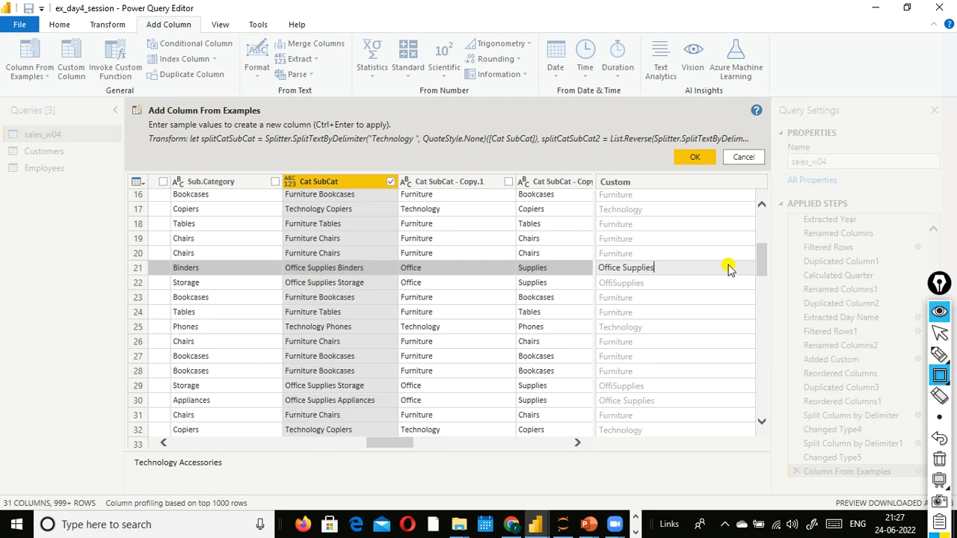
key(Return)
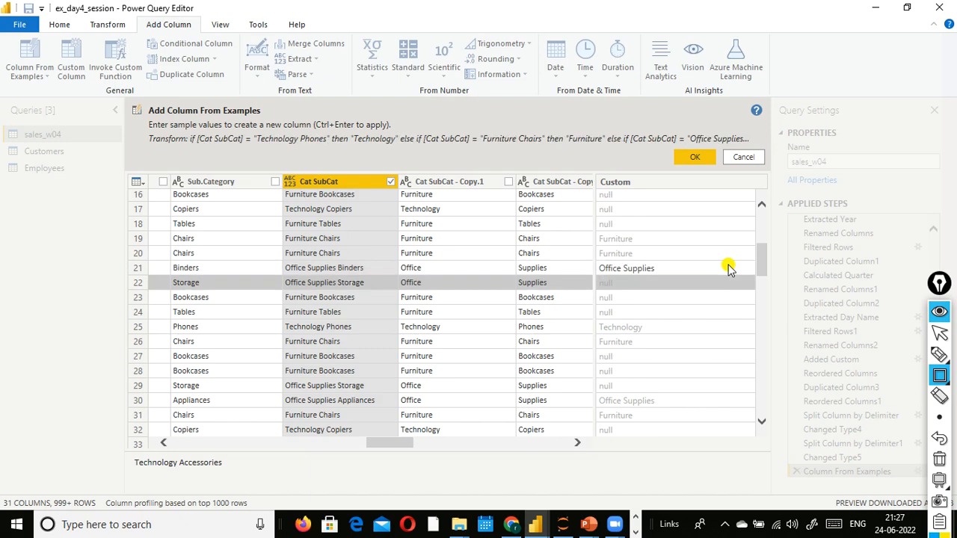
Enter Furniture as the sample value for rows 22 and 23 of the new column.
text(Furniture)
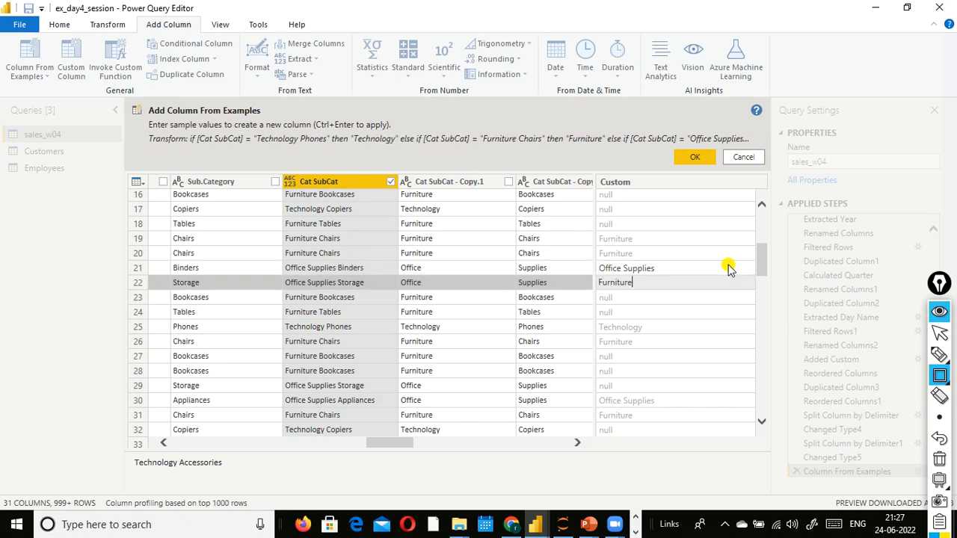
key(Return)
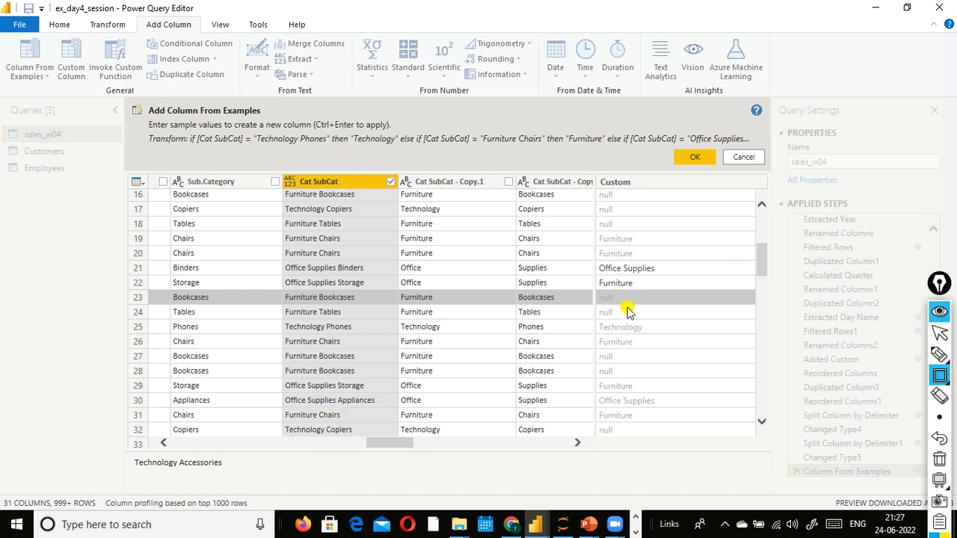
text(Fr)
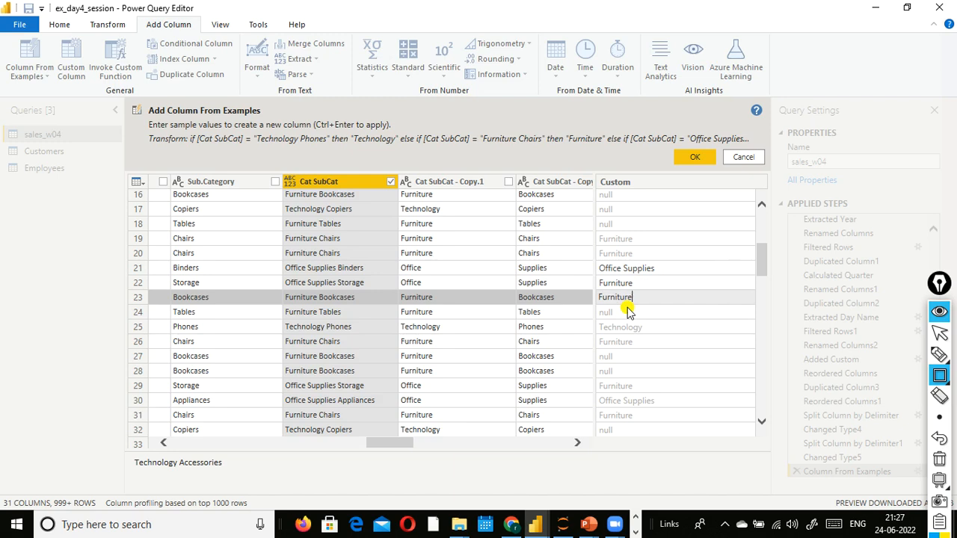
key(Return)
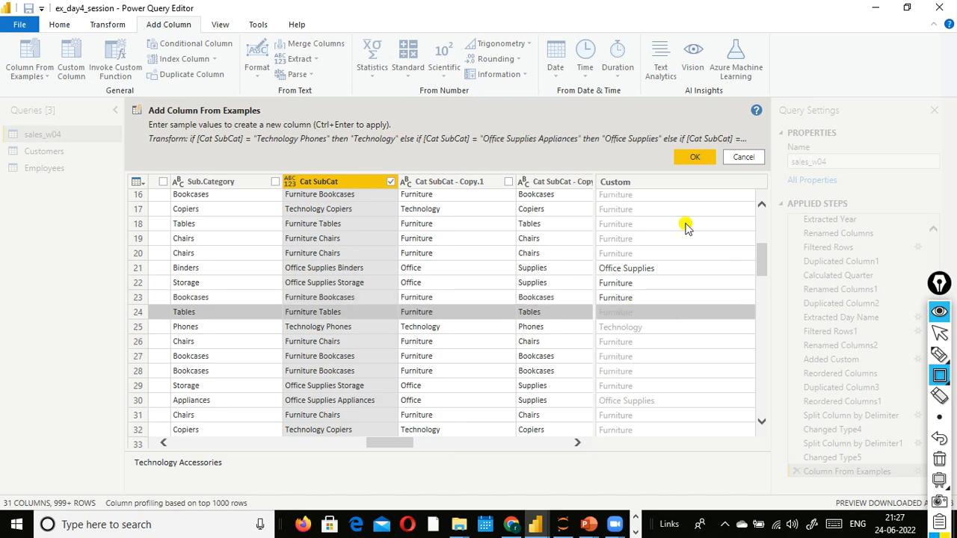
Review the generated conditional transform and compare the suggested Custom values with Cat SubCat, from row 21 down to about row 90 and back up to row 1.
click(651, 273)
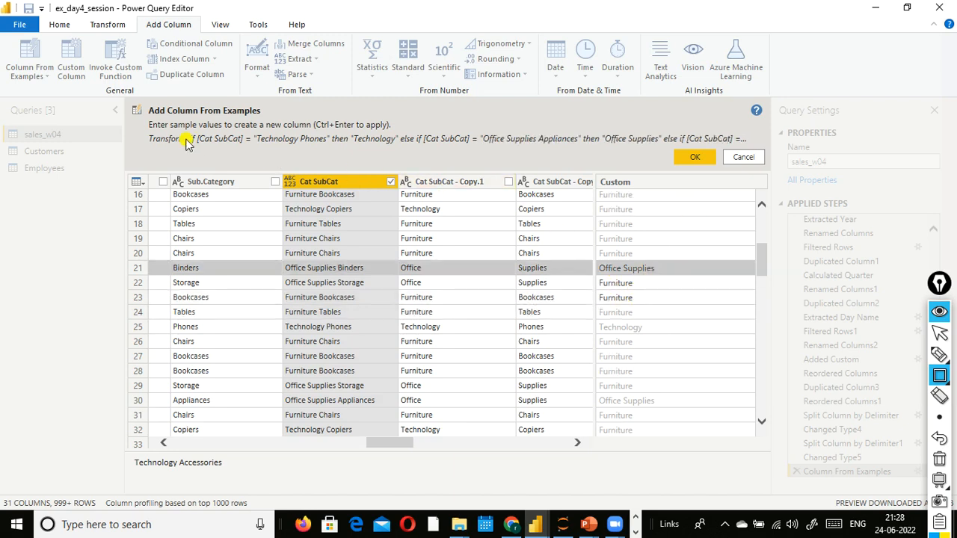
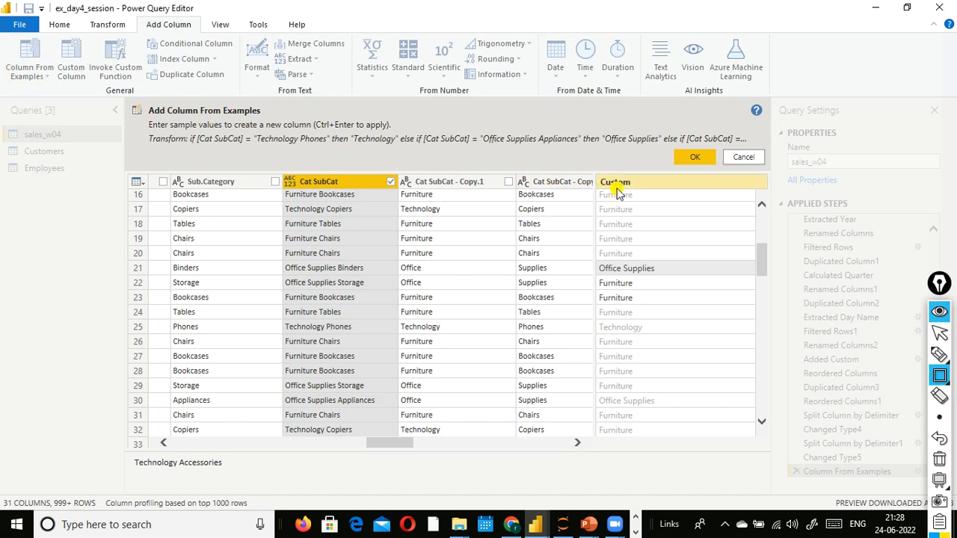
scroll(682, 272, down, 1)
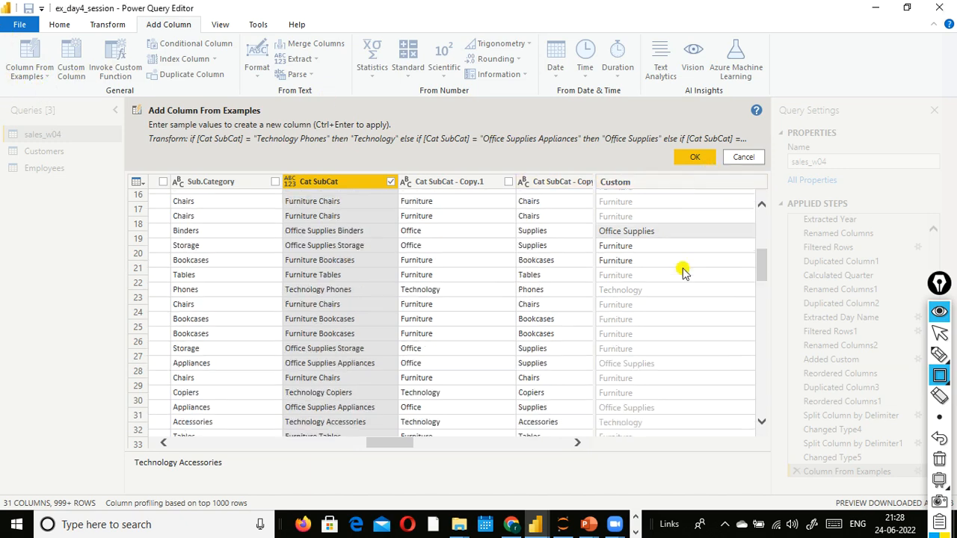
scroll(682, 271, down, 15)
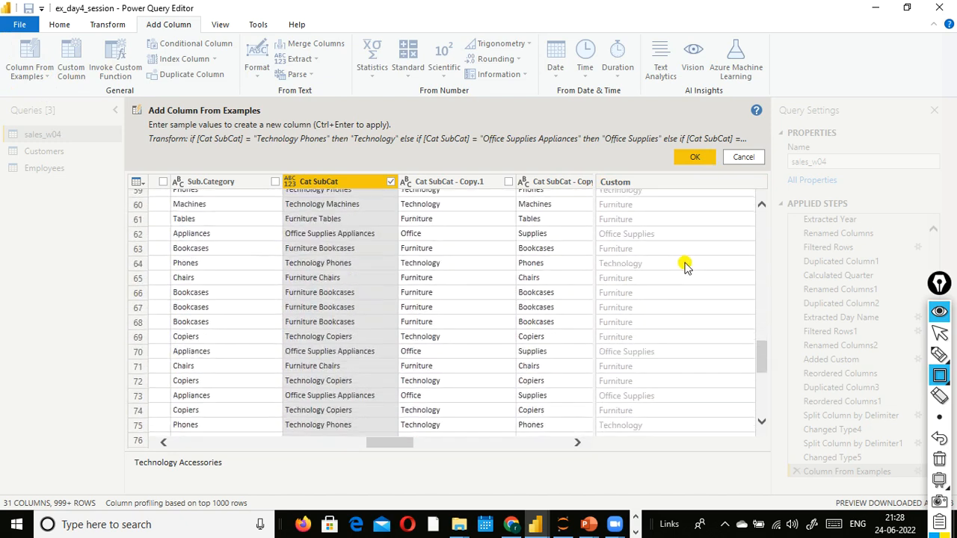
scroll(686, 267, down, 5)
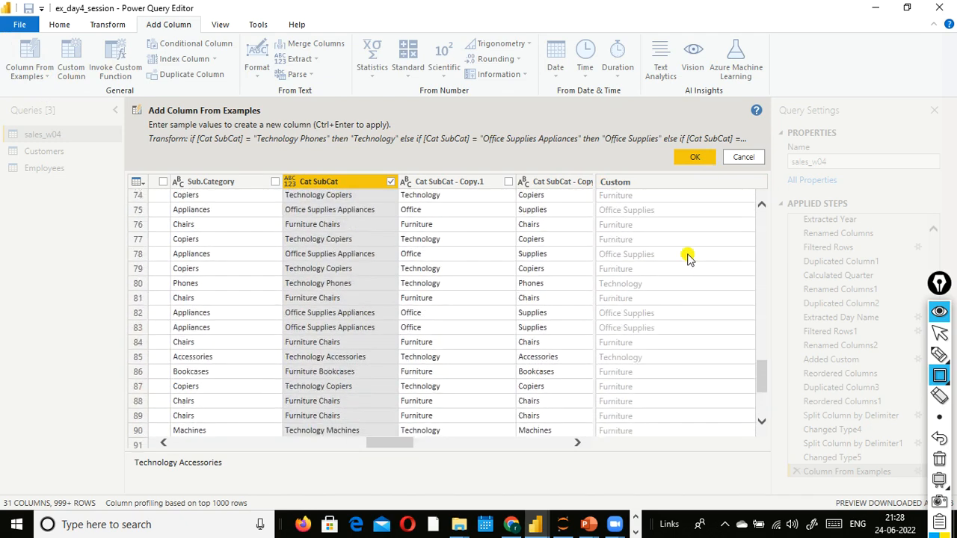
scroll(688, 258, up, 9)
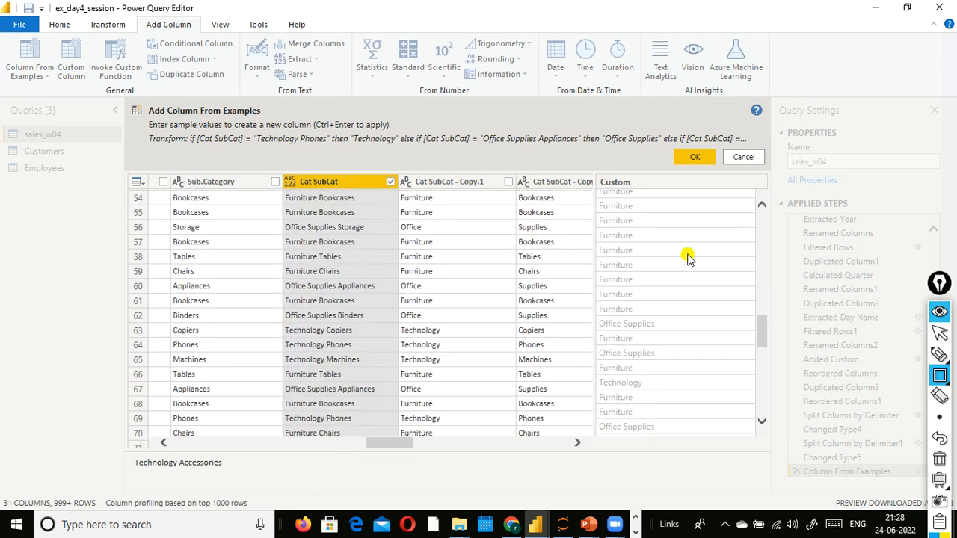
scroll(688, 258, up, 4)
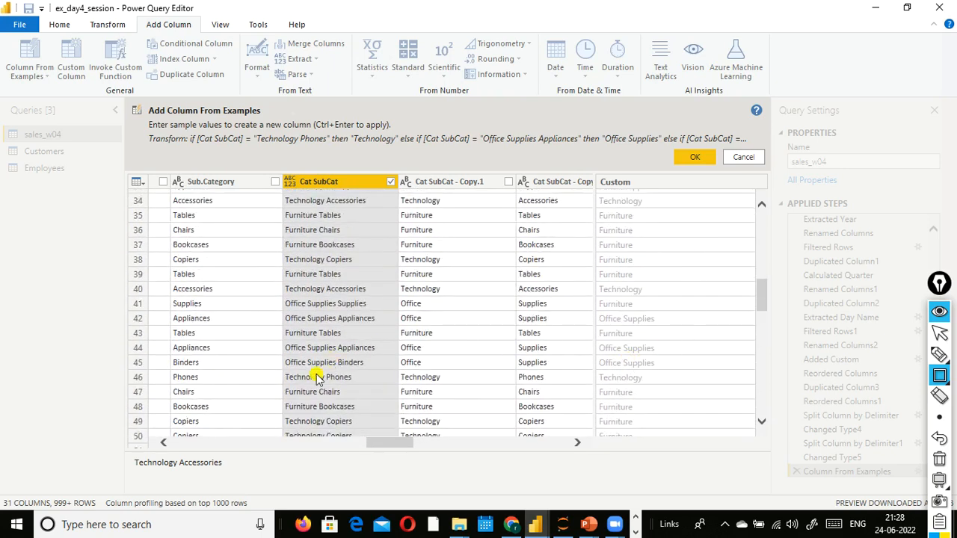
scroll(654, 271, up, 6)
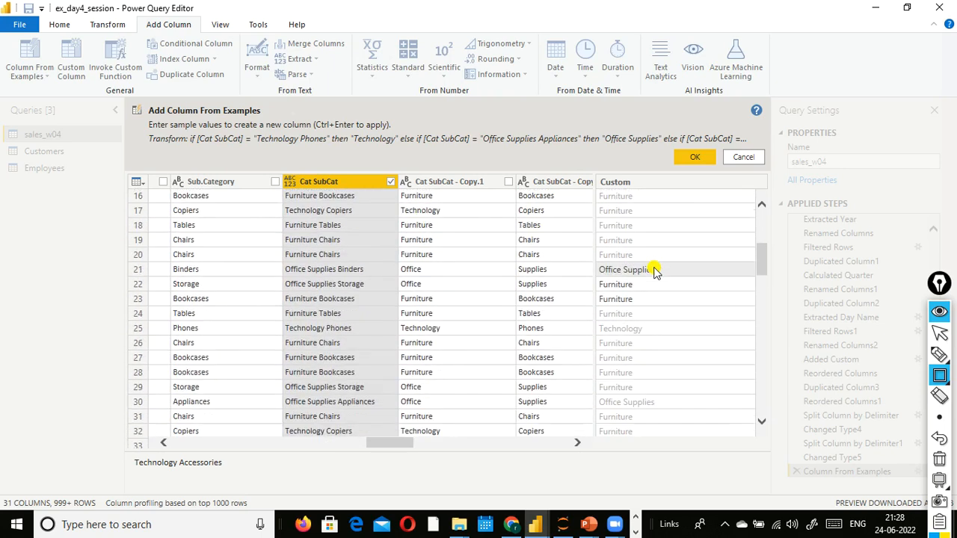
scroll(662, 262, up, 3)
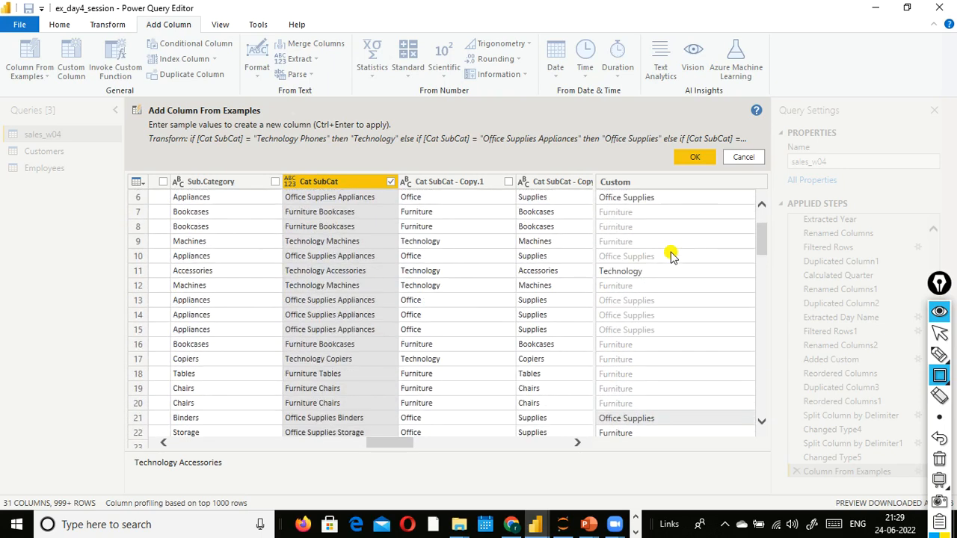
scroll(671, 257, up, 2)
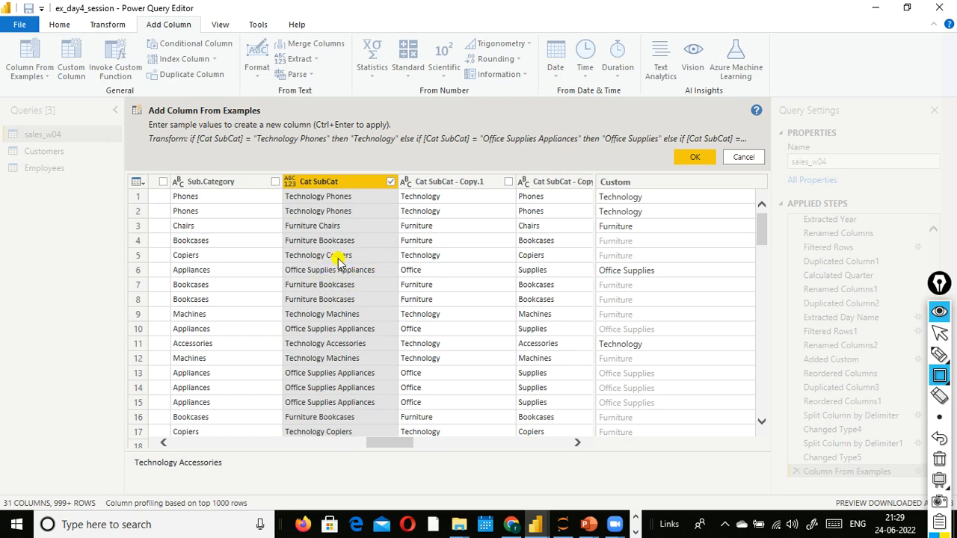
Select the Custom column and check its suggested categories against Cat SubCat through row 100.
drag(349, 182, 341, 187)
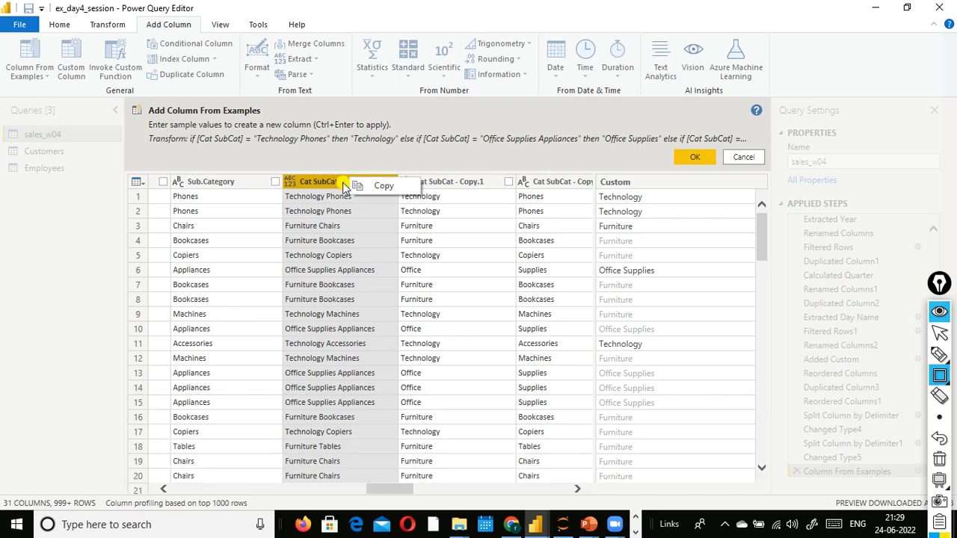
drag(334, 278, 668, 187)
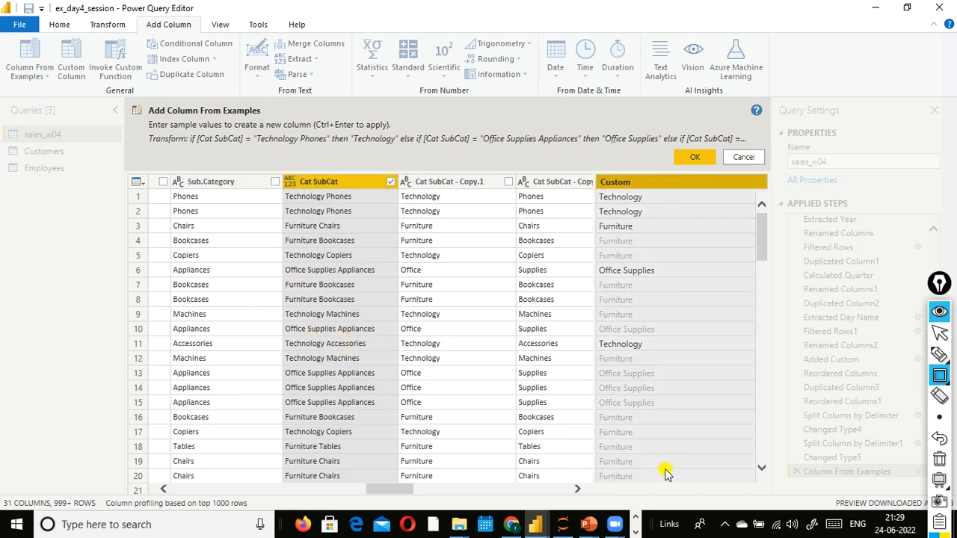
scroll(677, 272, down, 20)
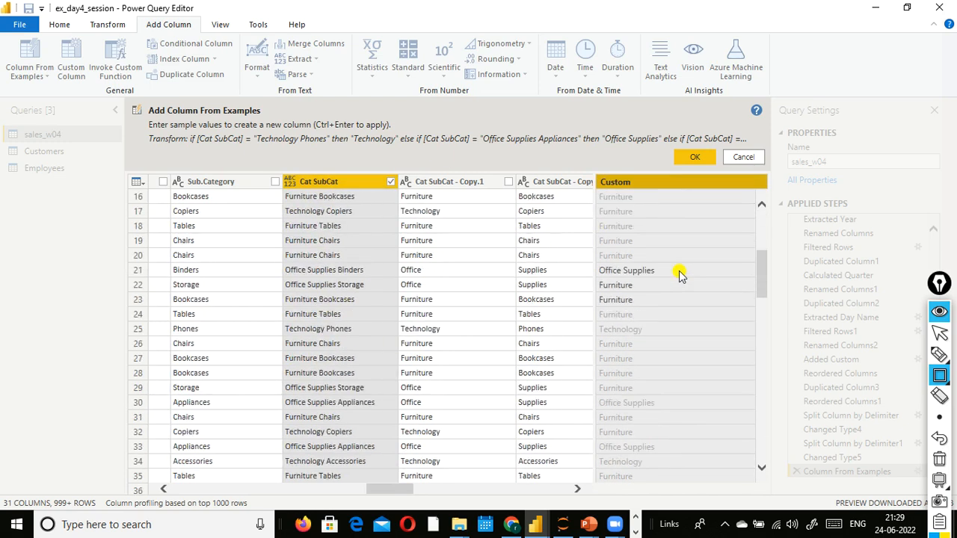
scroll(679, 271, down, 7)
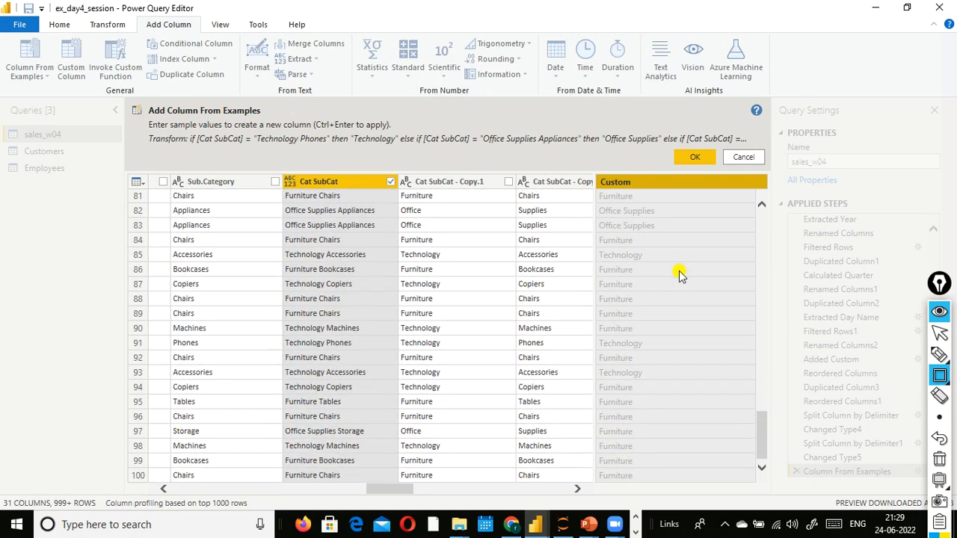
scroll(679, 271, up, 12)
scroll(679, 273, up, 15)
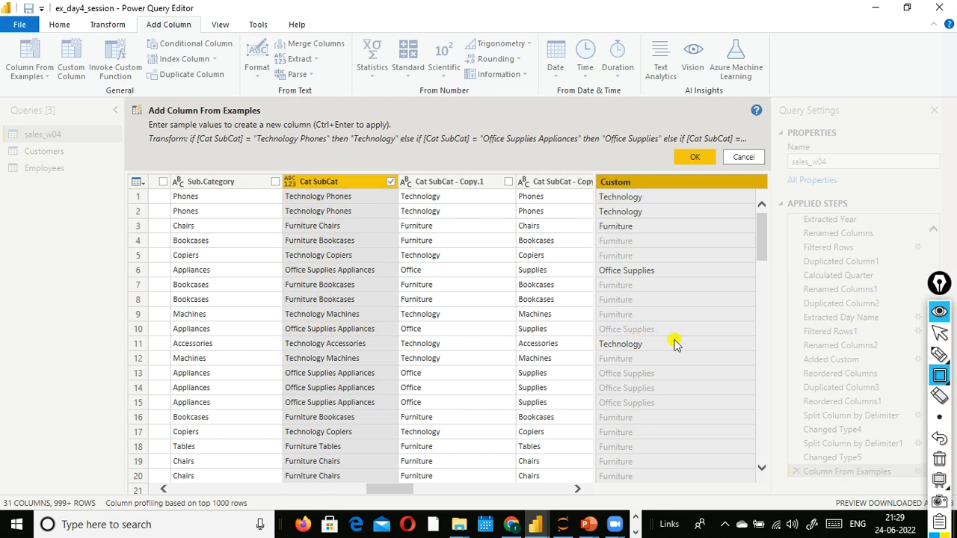
scroll(654, 307, down, 3)
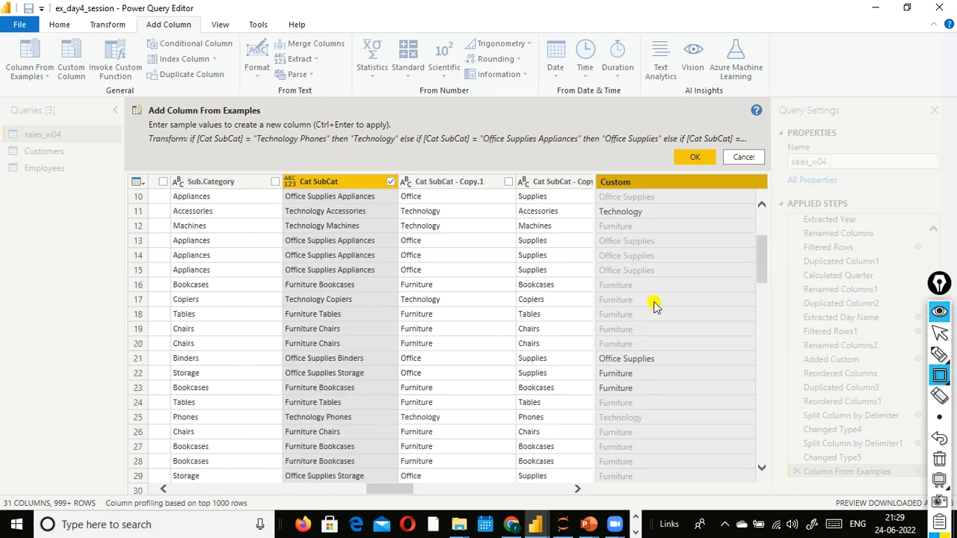
Recheck the suggested categories against Cat SubCat down the preview and accept the new Custom column.
scroll(654, 303, down, 17)
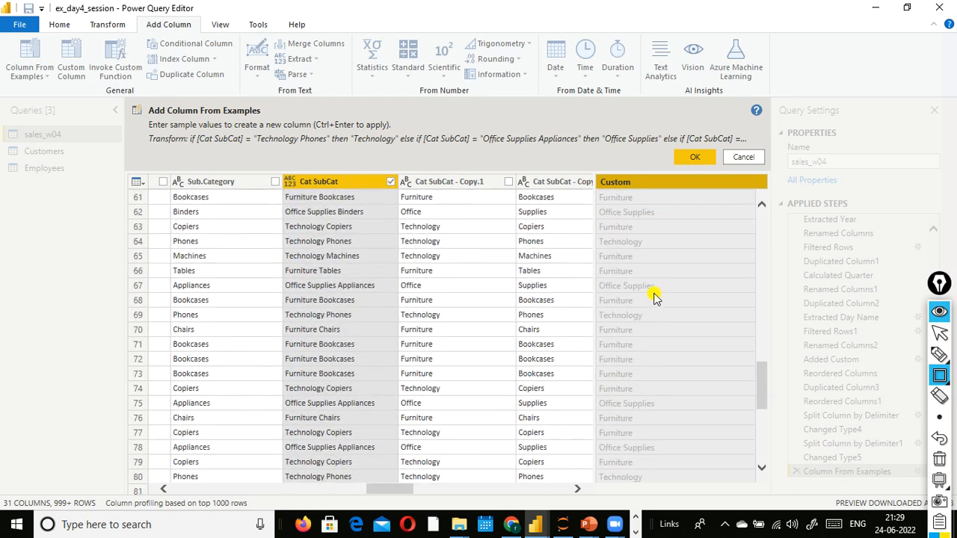
scroll(654, 297, up, 20)
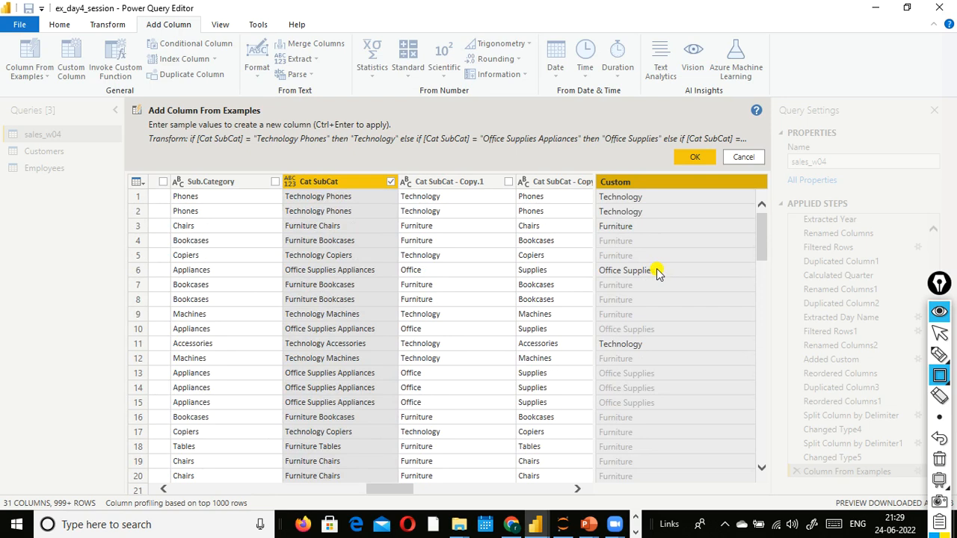
click(688, 158)
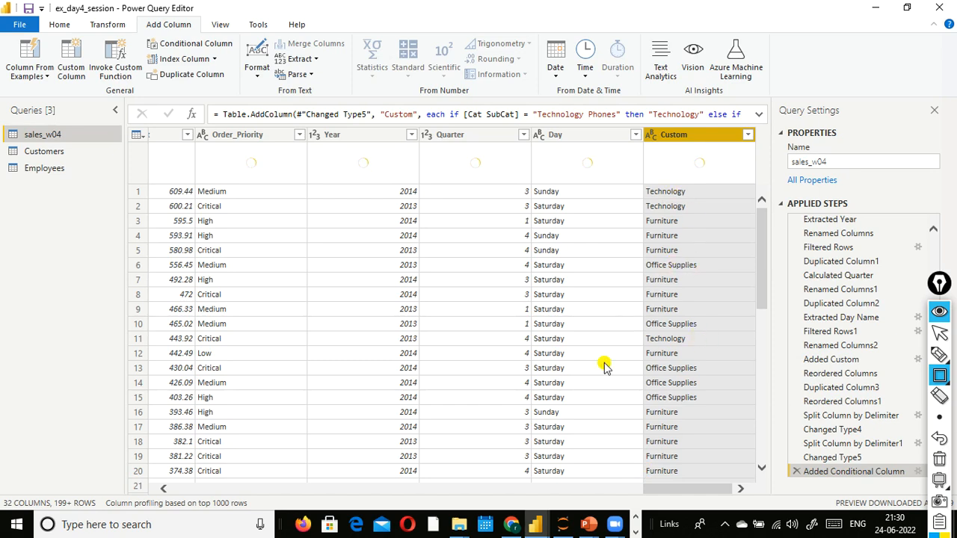
Start another column from examples based only on Cat SubCat and enter Phones as the row 1 sample value.
click(604, 489)
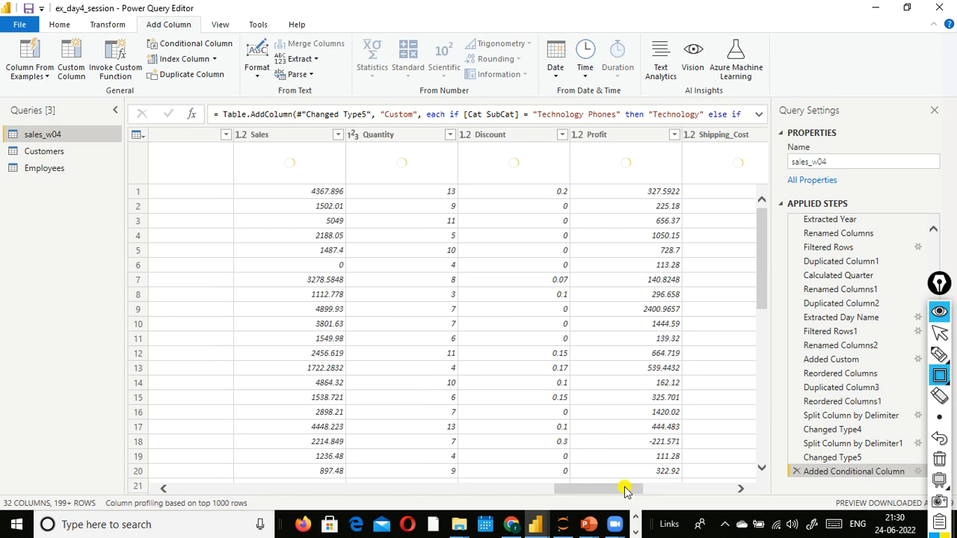
drag(625, 489, 541, 478)
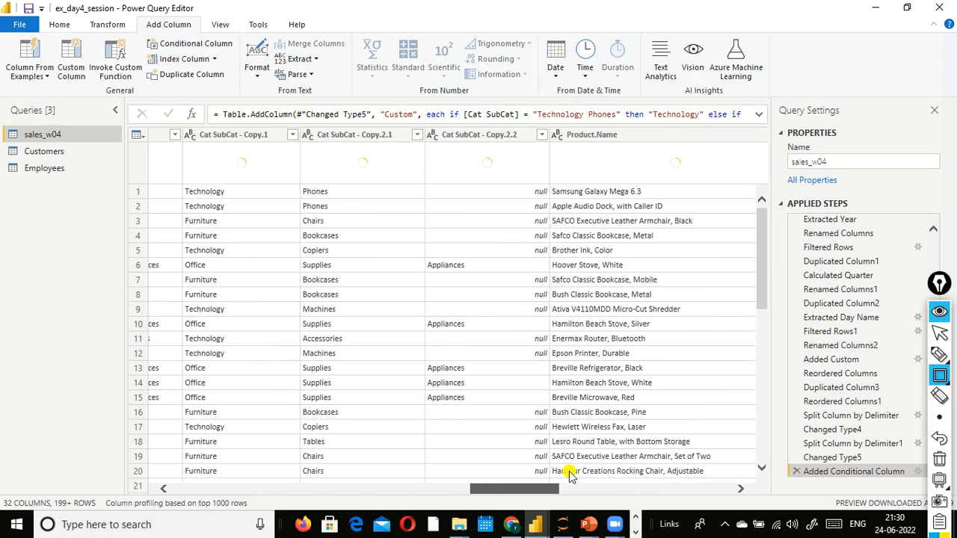
click(811, 472)
drag(714, 489, 493, 478)
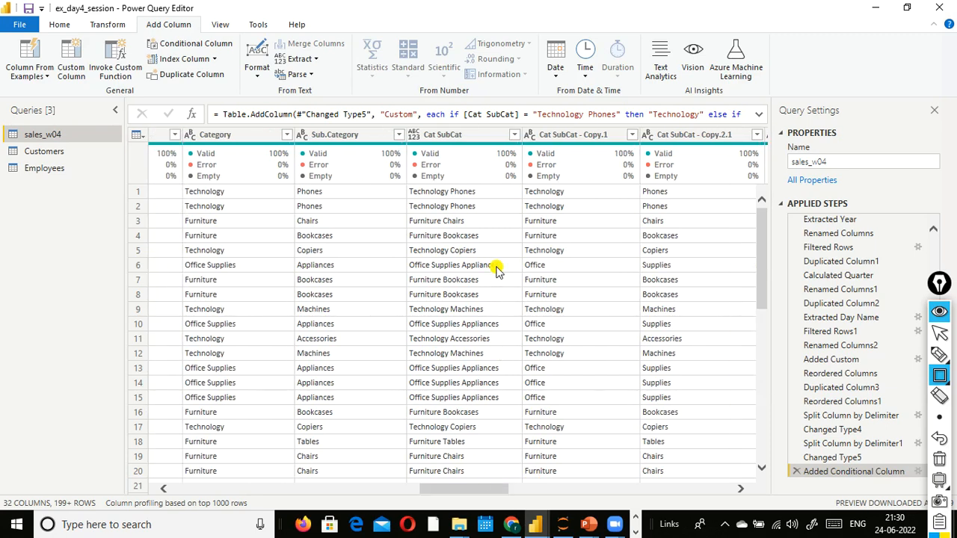
click(469, 136)
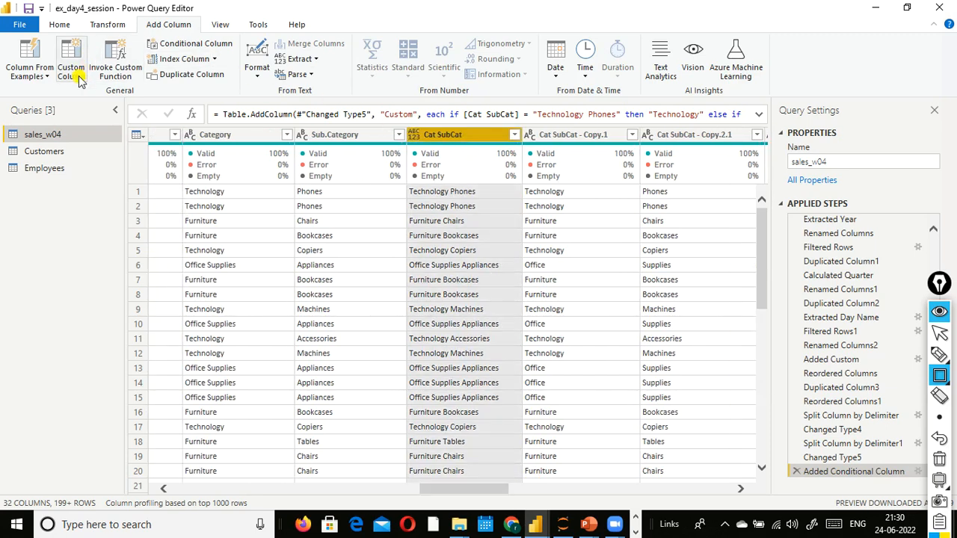
click(34, 74)
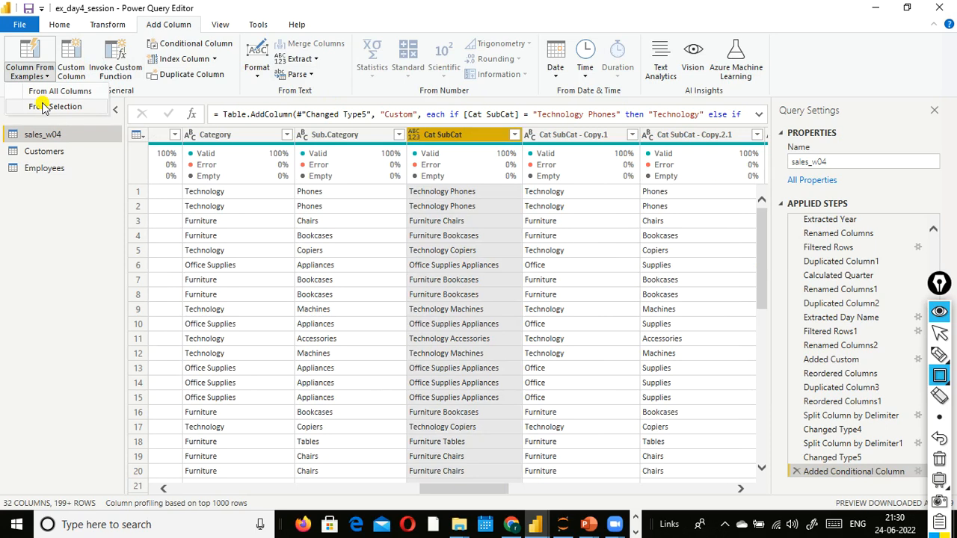
click(43, 107)
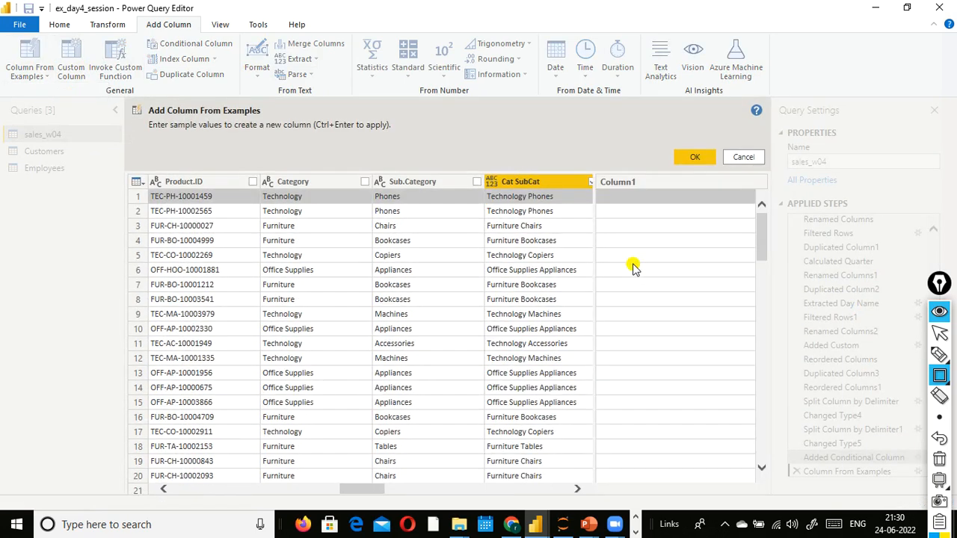
click(619, 199)
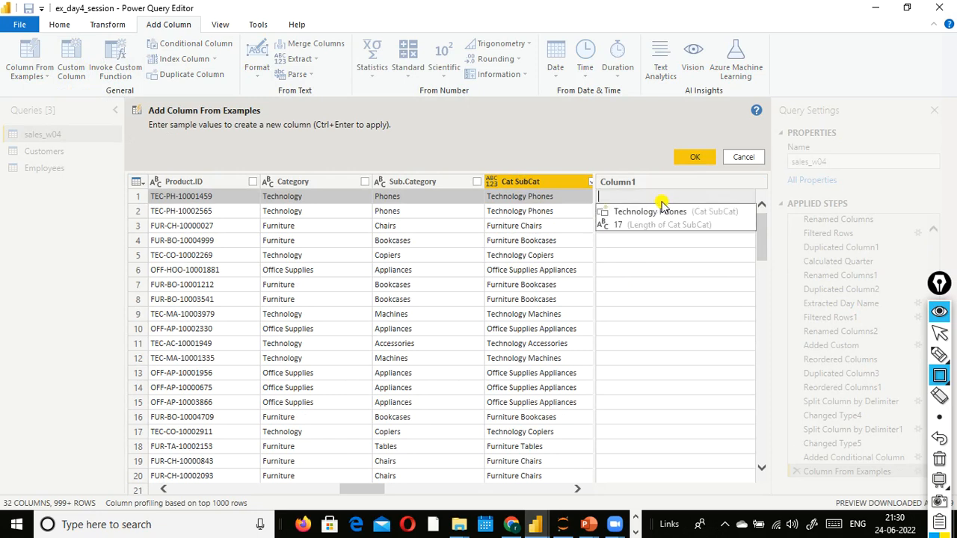
text(Phones)
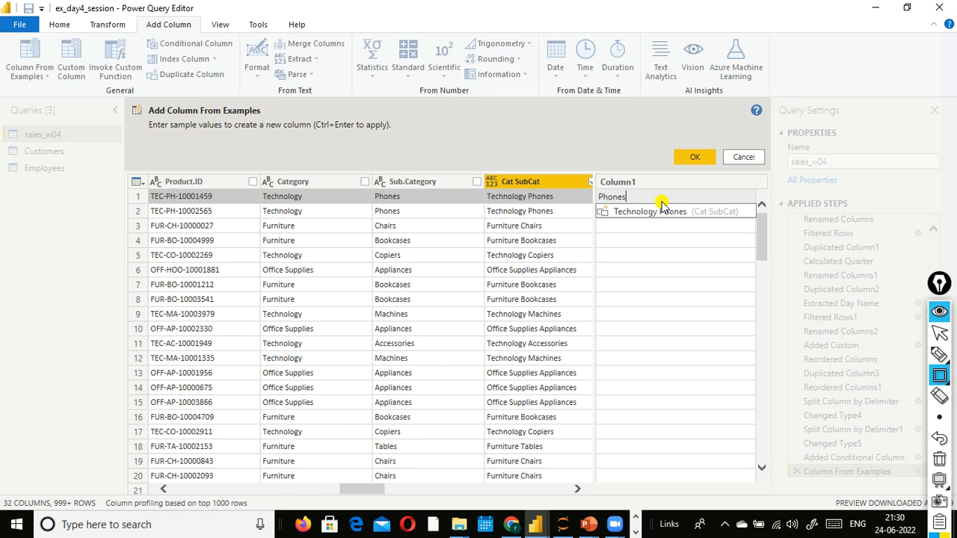
key(Return)
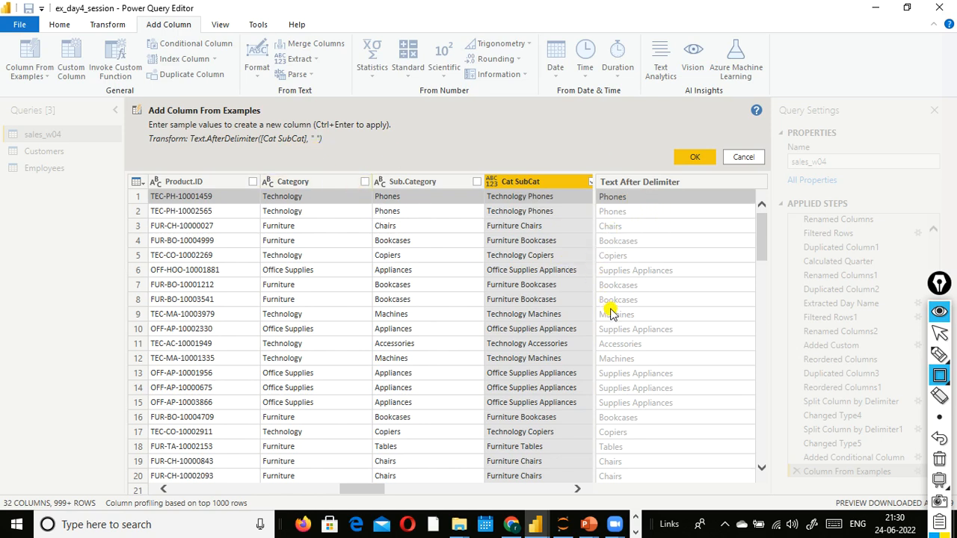
Correct the row 6 sample value of the new column to Appliances.
click(646, 272)
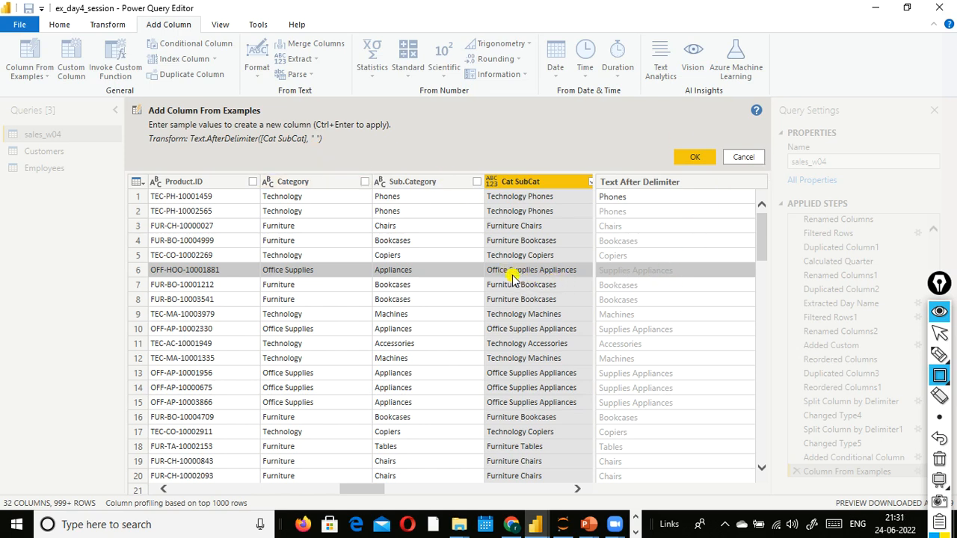
click(634, 273)
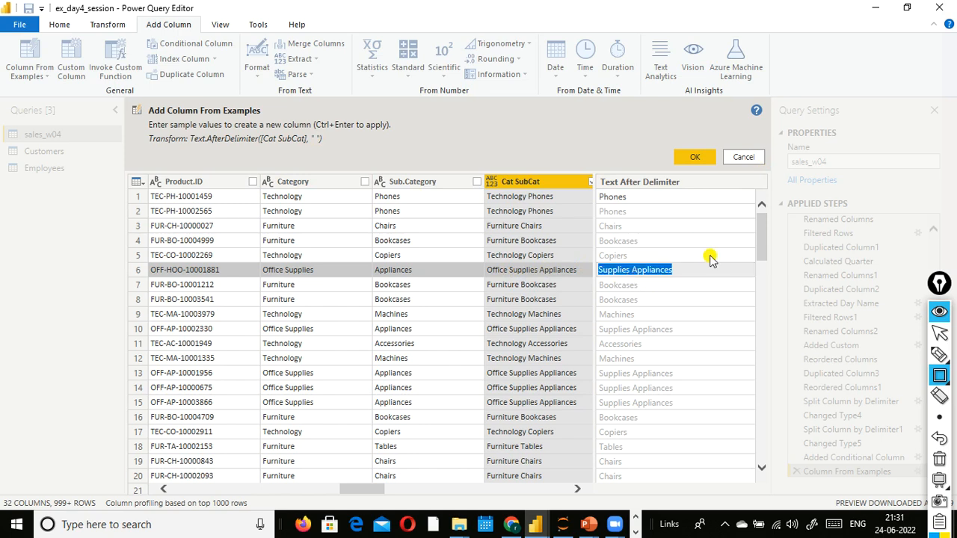
text(App)
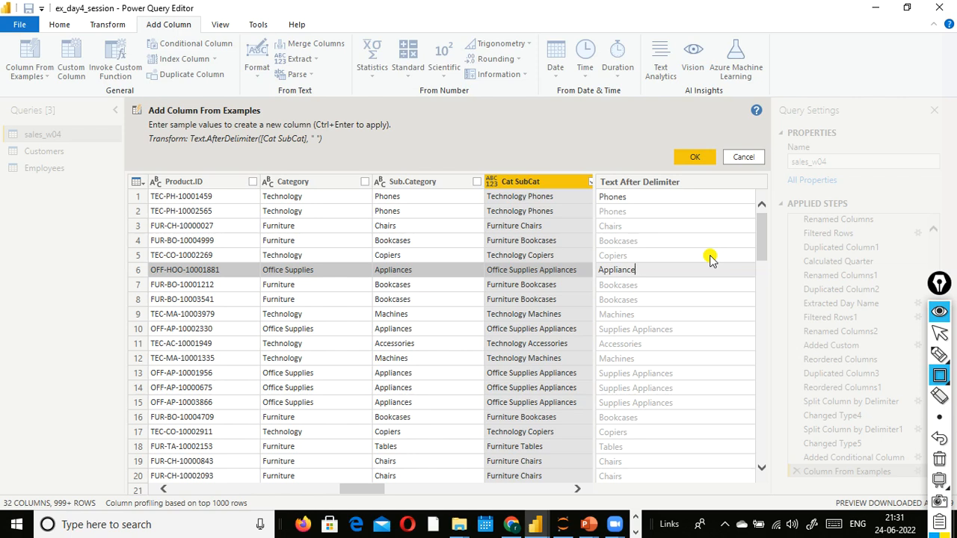
key(Return)
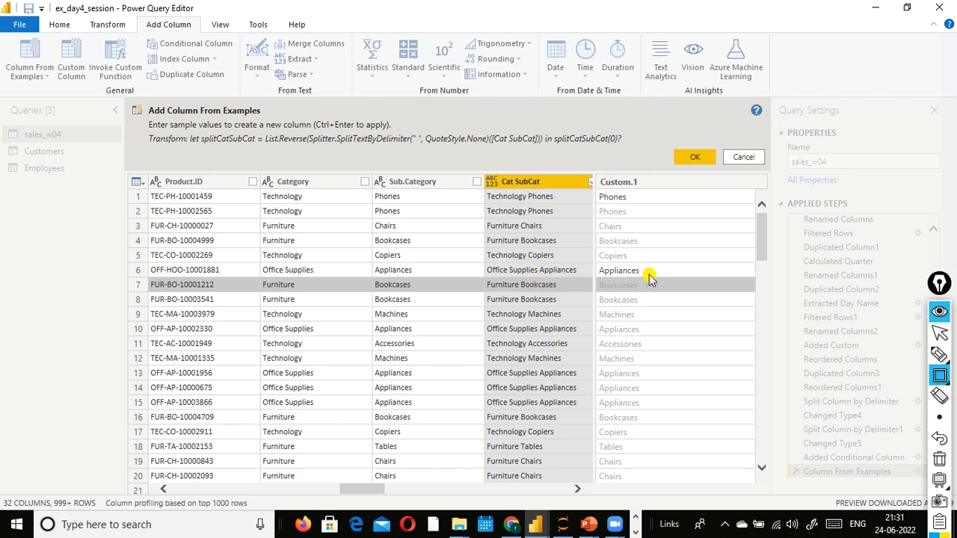
Check the suggested subcategories against Cat SubCat through row 100 and accept the new column.
scroll(673, 302, down, 3)
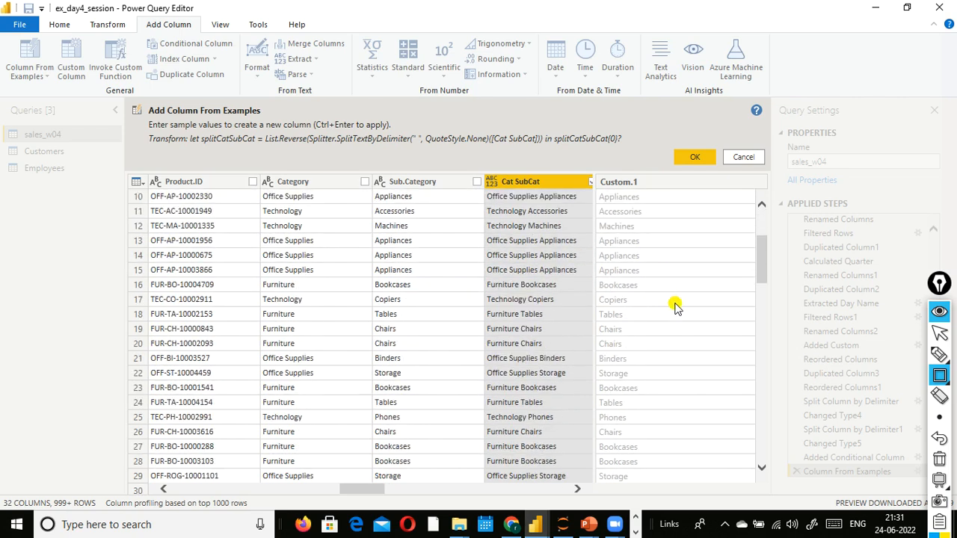
scroll(675, 310, down, 19)
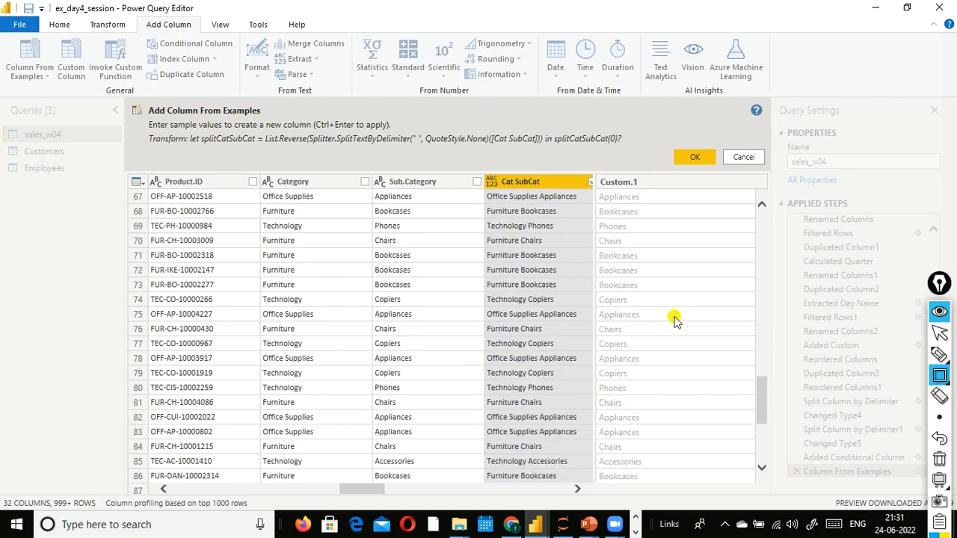
scroll(675, 321, down, 5)
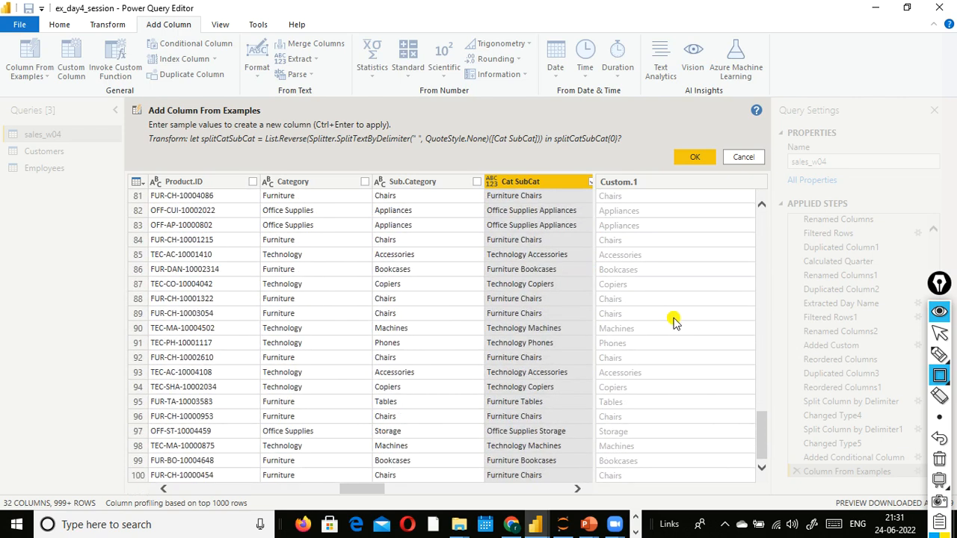
scroll(673, 322, up, 20)
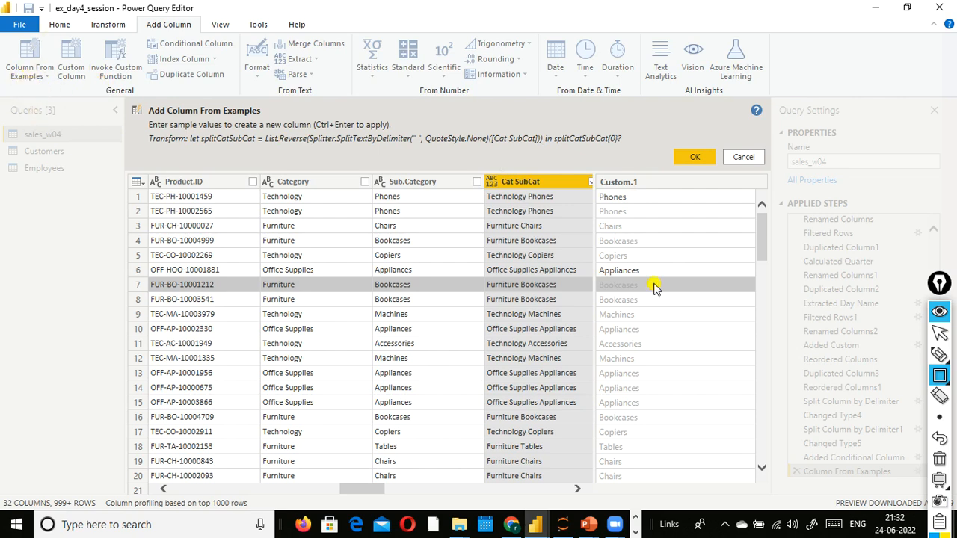
scroll(643, 240, down, 3)
scroll(648, 251, down, 6)
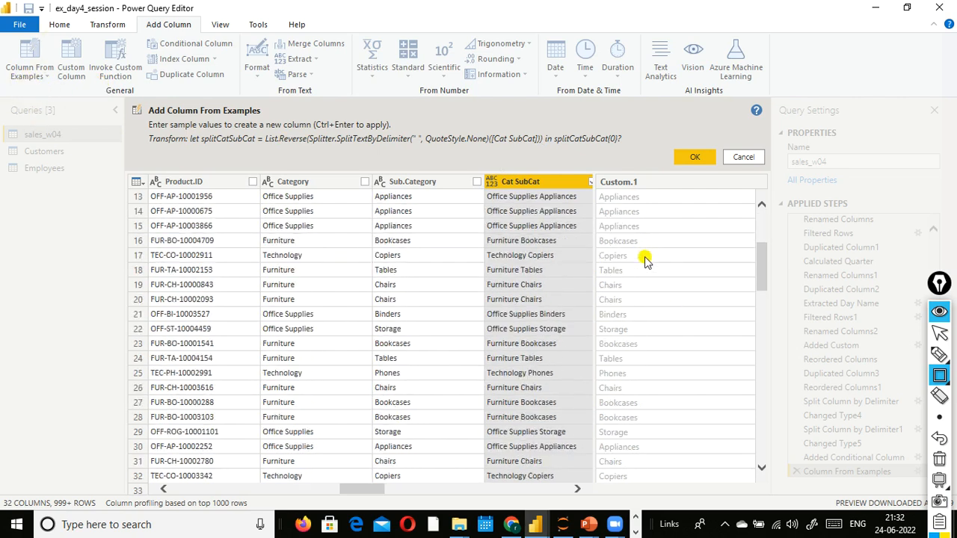
scroll(645, 258, up, 9)
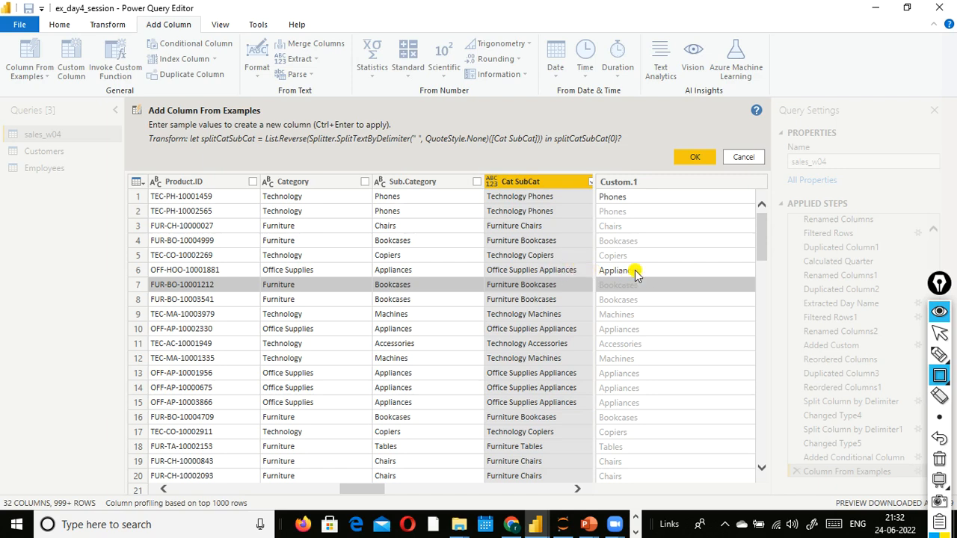
click(700, 162)
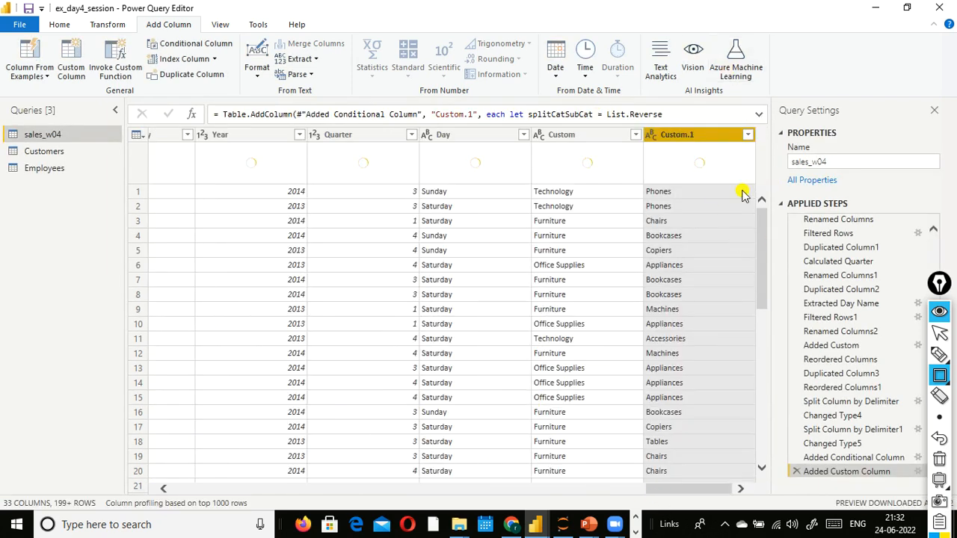
Rename the Custom.1 column to Sub Category.
double_click(699, 134)
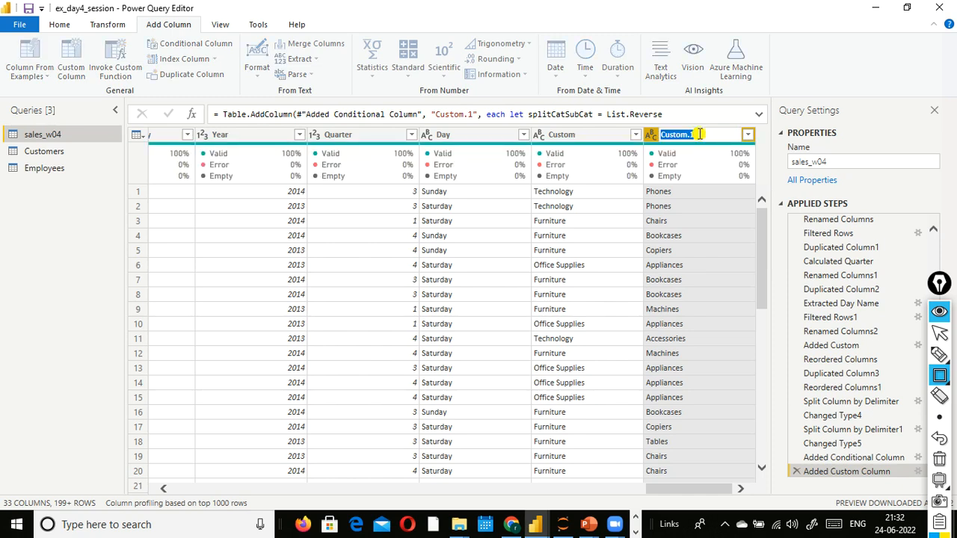
text(Sug)
text( Category)
key(Return)
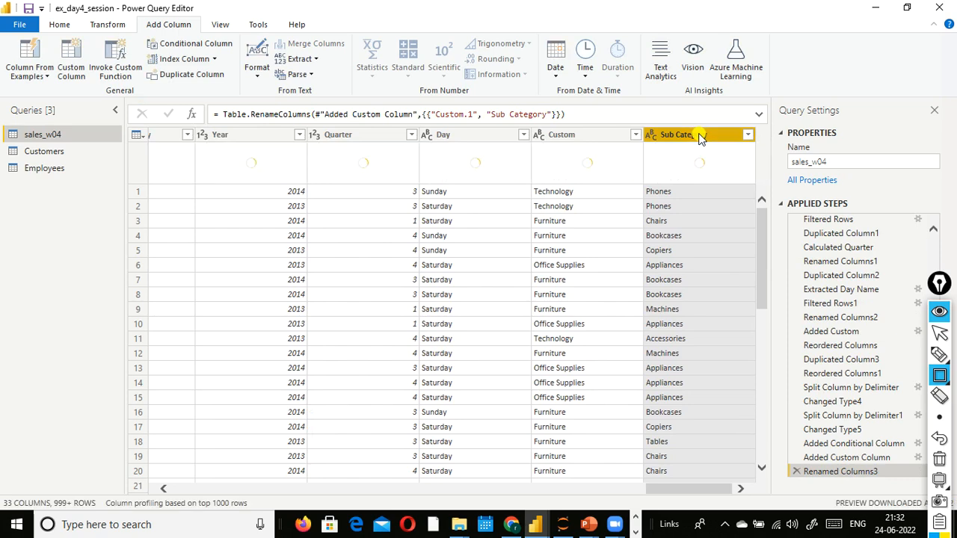
Try to rename the Custom column to Category.
double_click(574, 136)
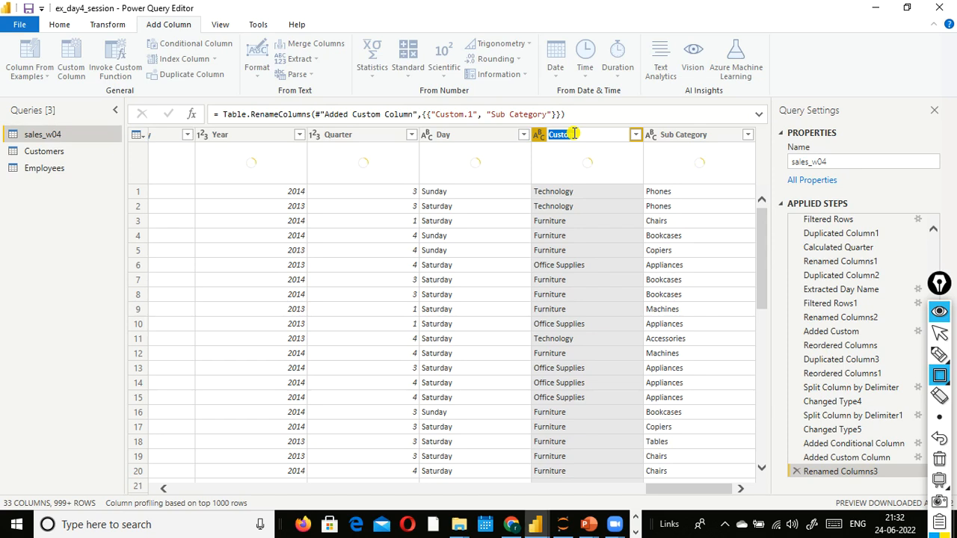
text(Category)
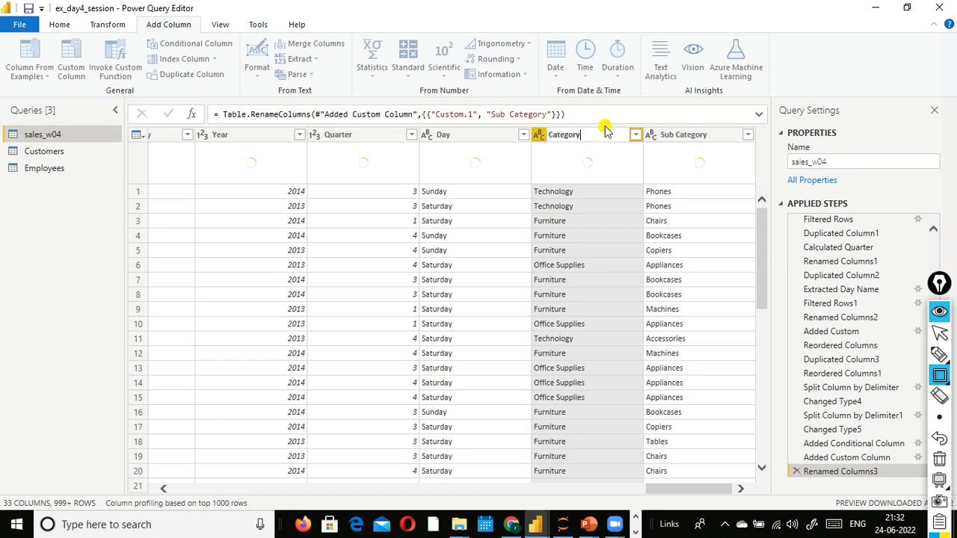
key(Return)
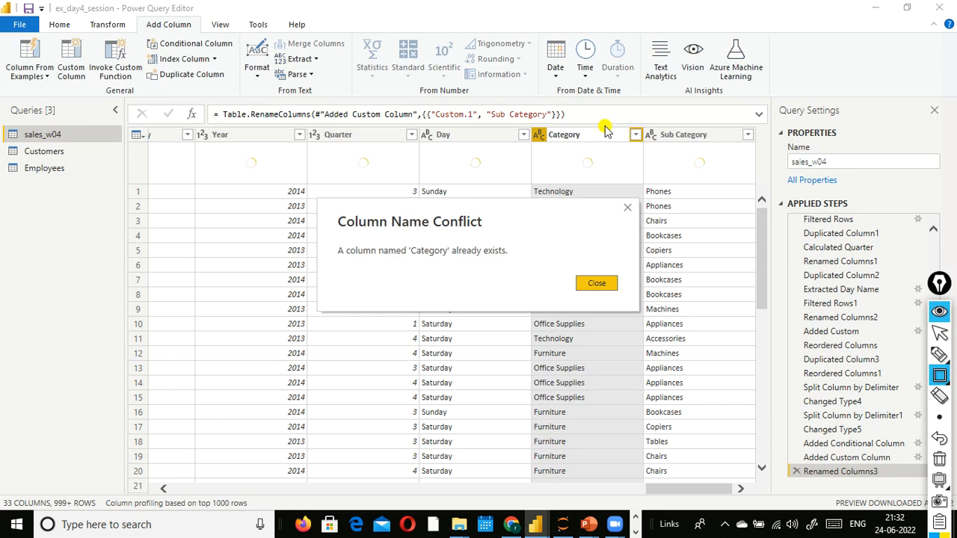
key(Return)
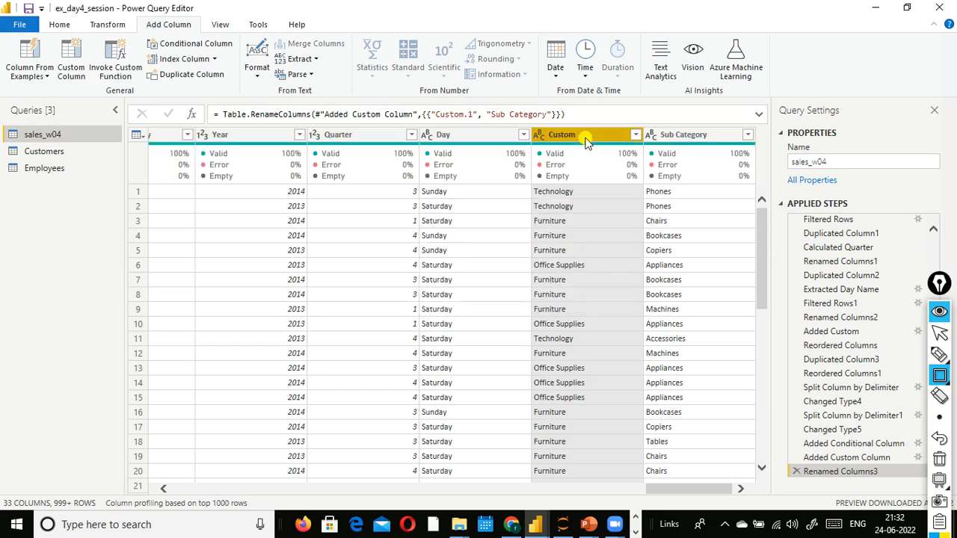
Rename the Custom column to Category 1.
double_click(589, 140)
text(Categ)
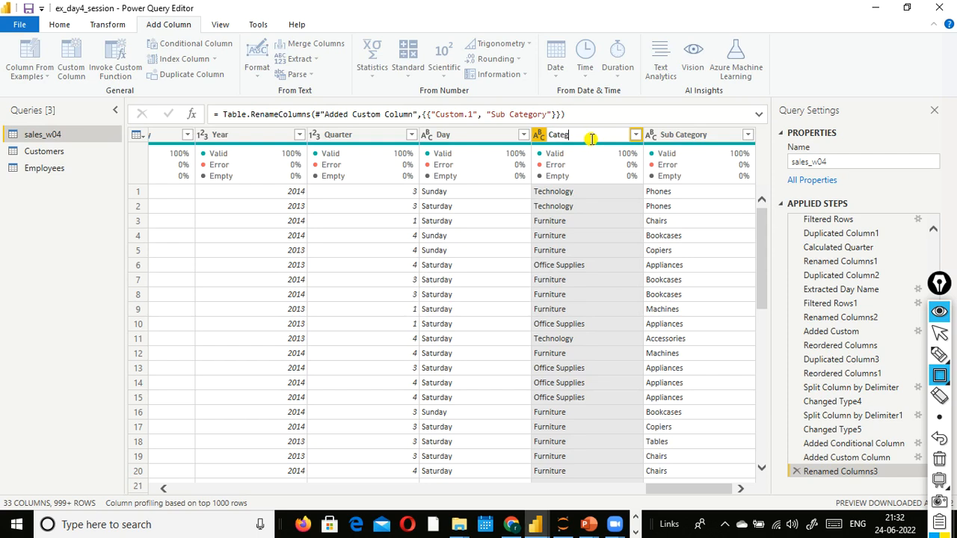
text(ory 1)
key(Return)
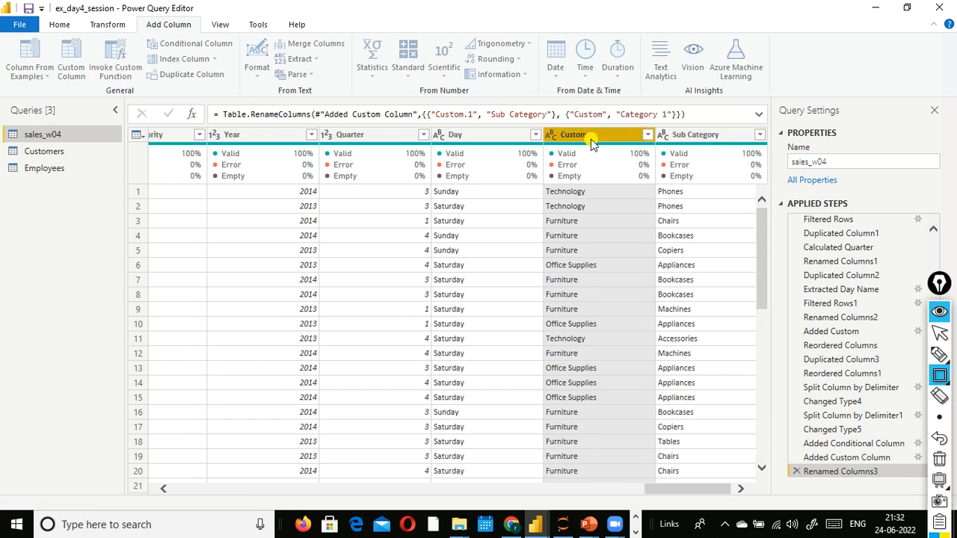
Examine the original Category and Sub.Category columns, Cat SubCat and the split Cat SubCat - Copy columns.
click(604, 488)
drag(605, 487, 398, 496)
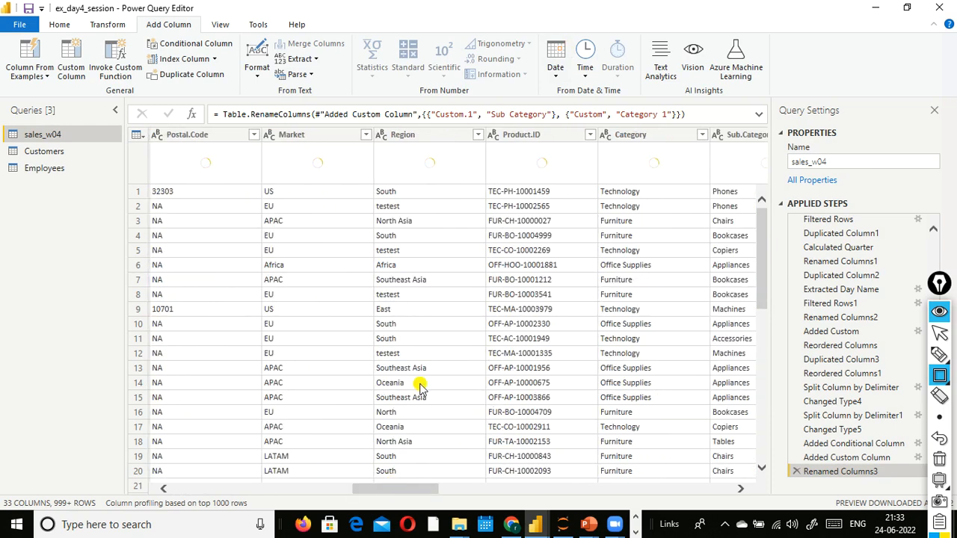
drag(389, 494, 423, 494)
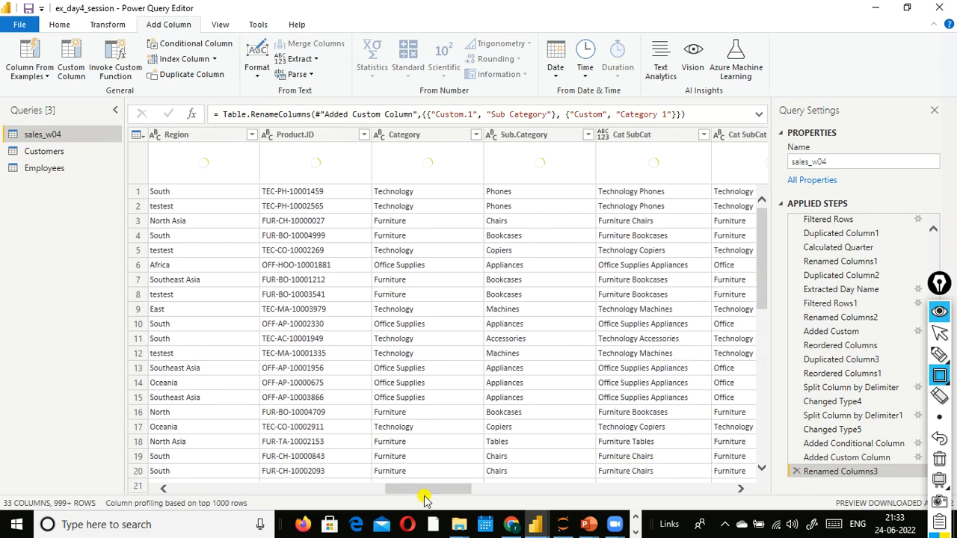
drag(424, 497, 451, 496)
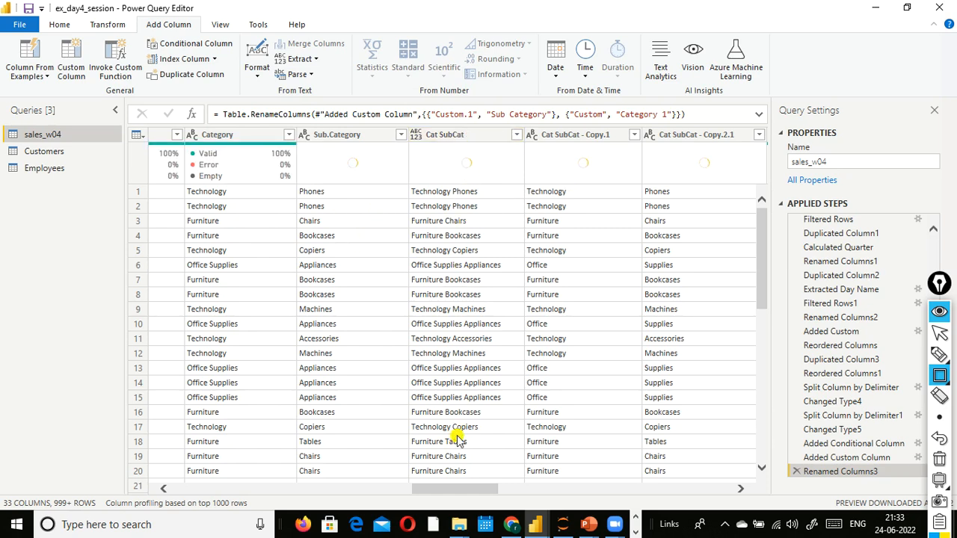
drag(438, 488, 471, 487)
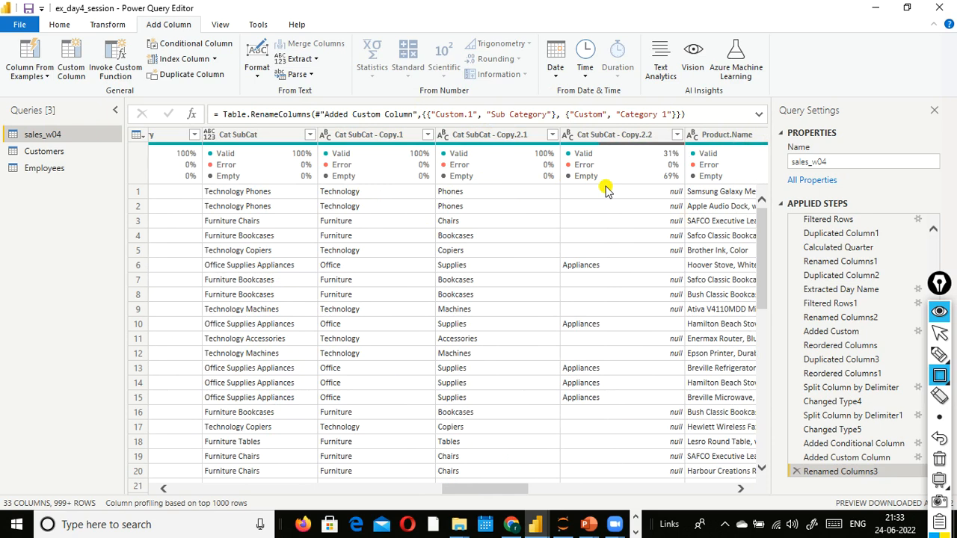
Remove the Cat SubCat - Copy.1, Cat SubCat - Copy.2.1 and Cat SubCat - Copy.2.2 columns from sales_w04.
right_click(400, 138)
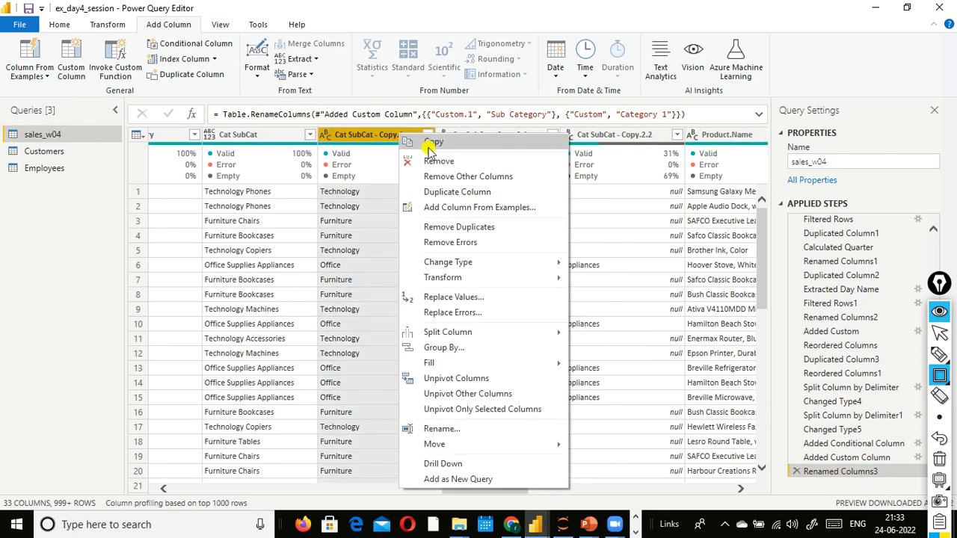
key(Escape)
key(Delete)
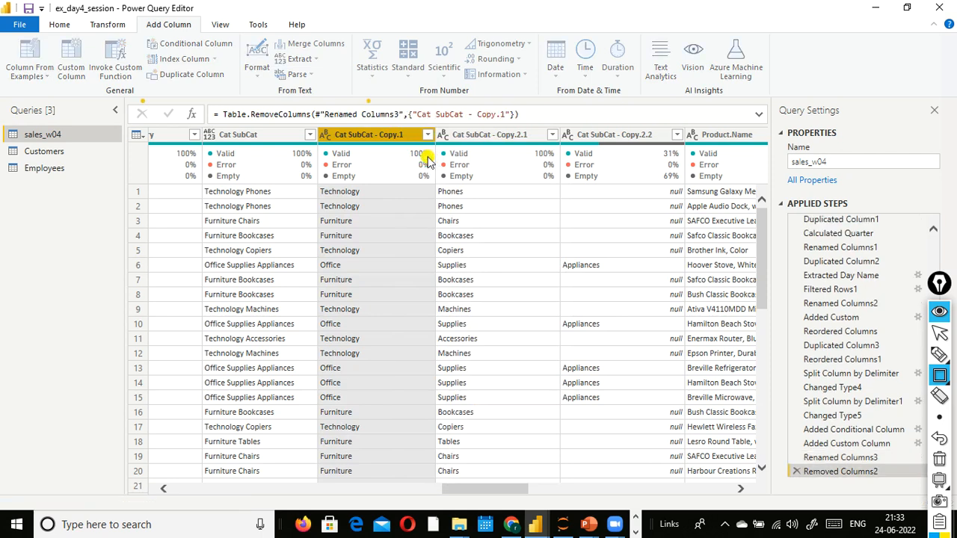
right_click(402, 134)
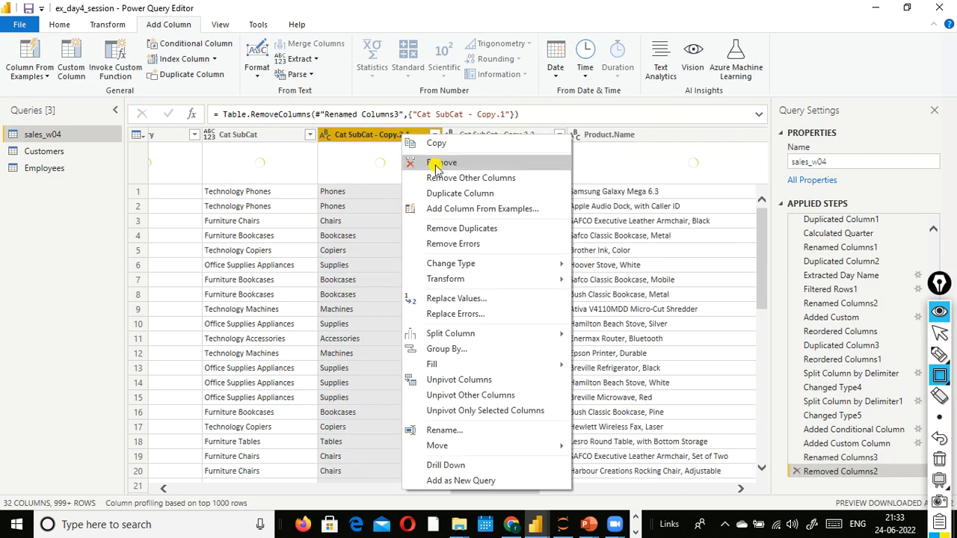
click(439, 164)
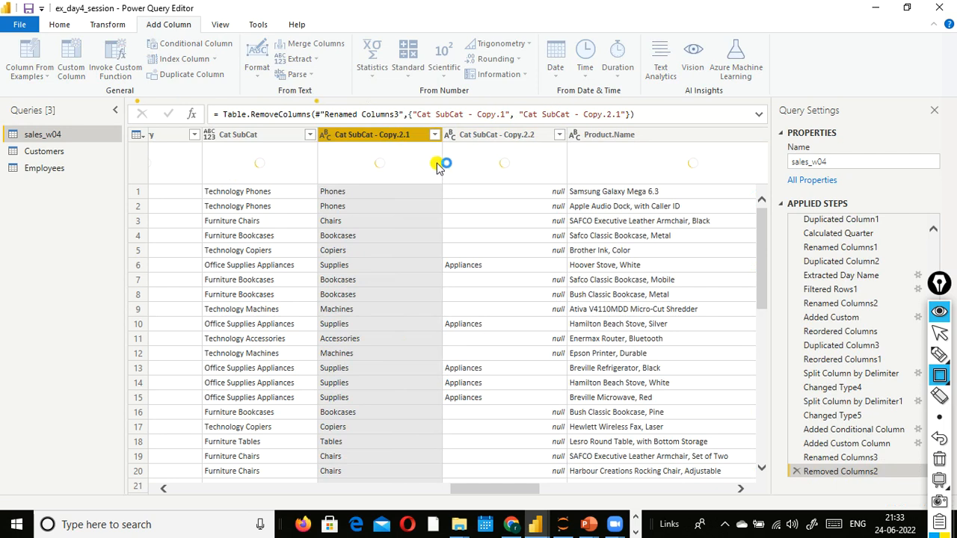
right_click(403, 137)
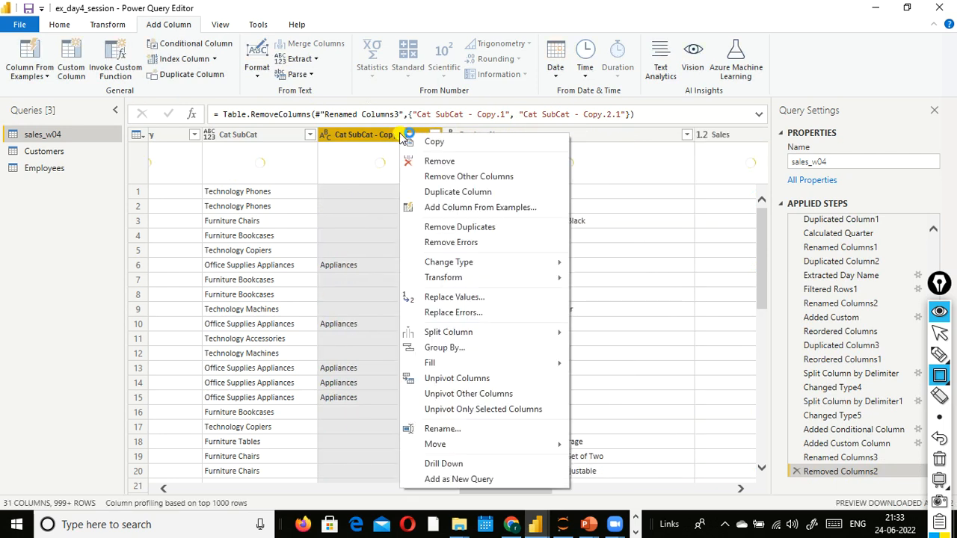
click(438, 163)
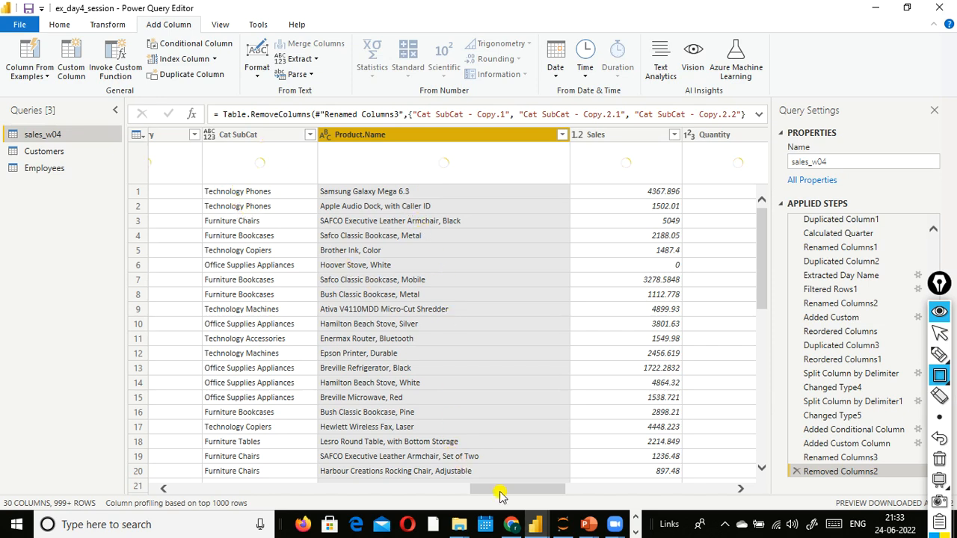
Compare the Category, Sub.Category and Cat SubCat columns with the new Category 1 and Sub Category columns.
drag(501, 489, 684, 460)
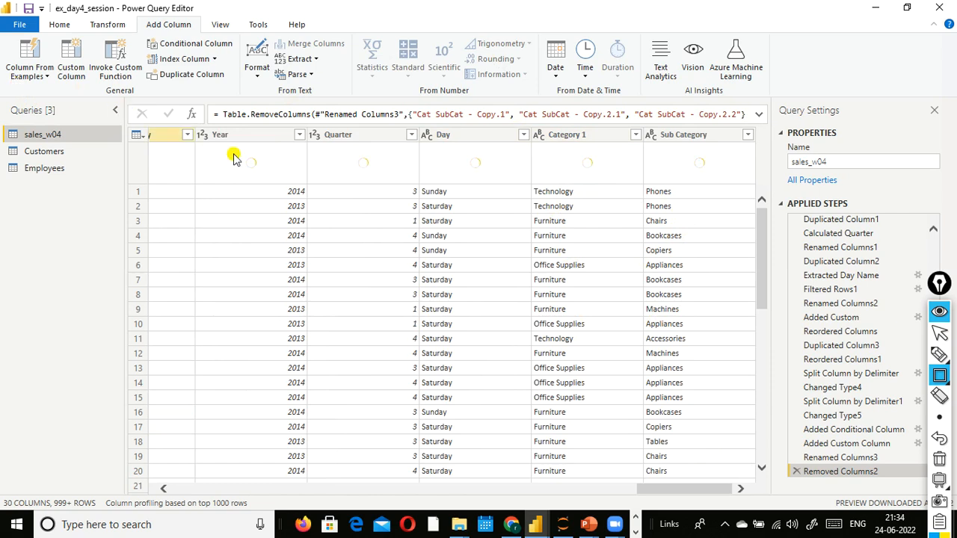
drag(726, 489, 513, 444)
click(544, 142)
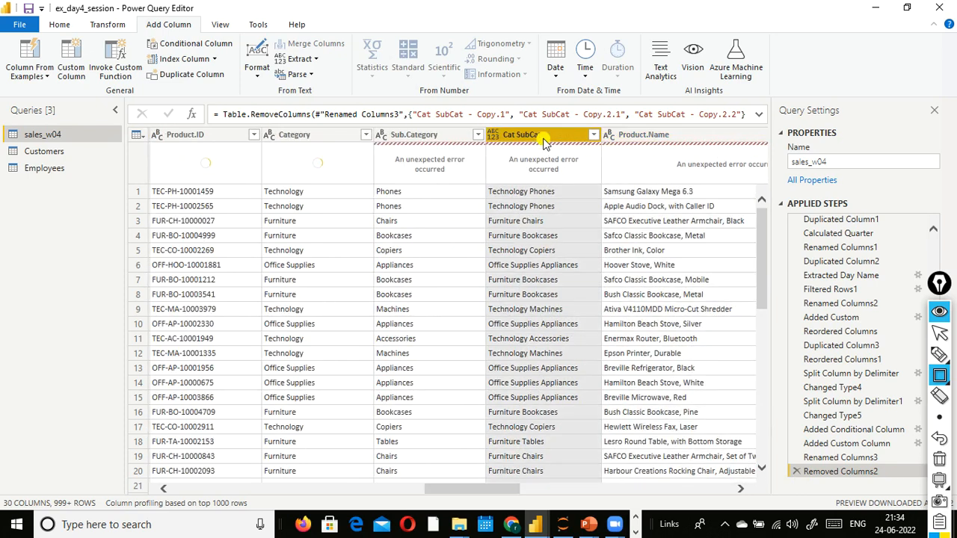
click(421, 138)
click(524, 135)
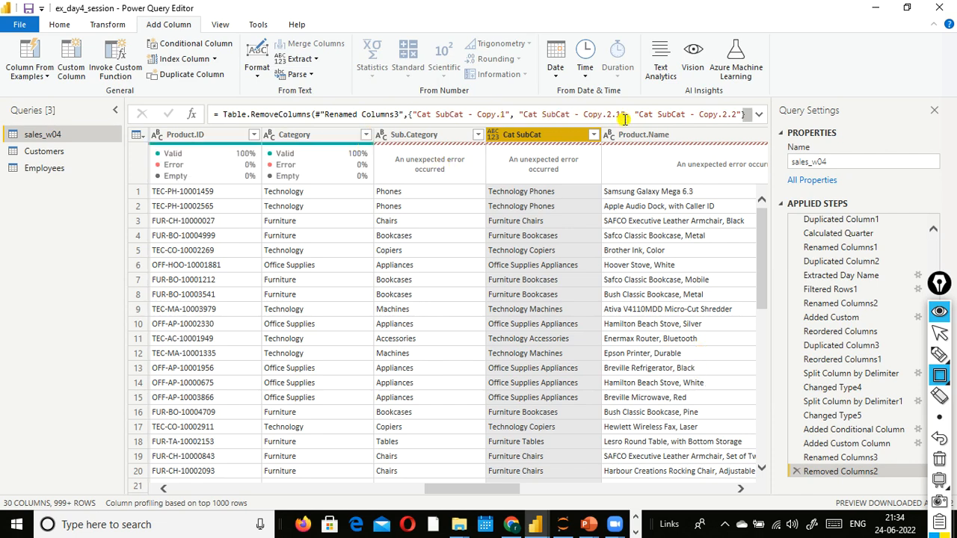
click(424, 134)
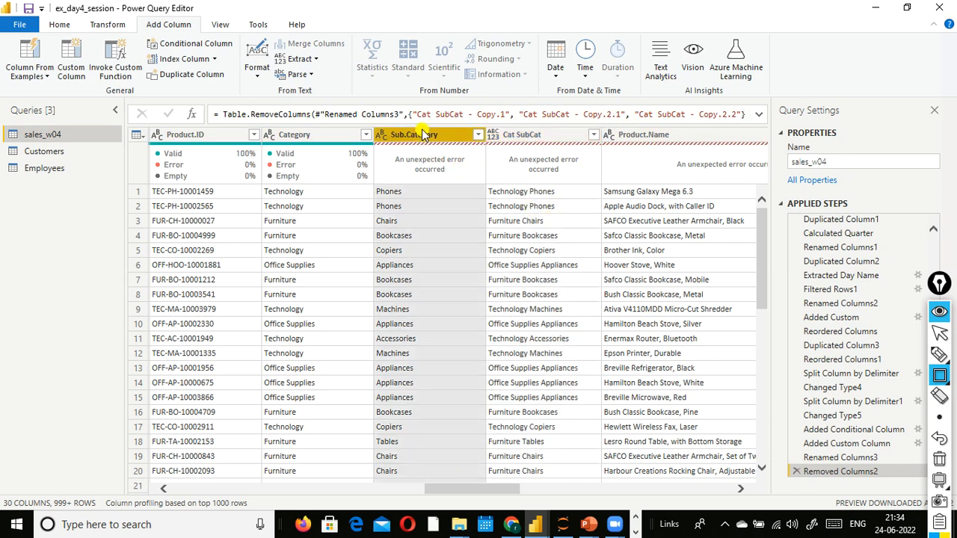
drag(494, 490, 556, 475)
drag(554, 486, 490, 486)
click(499, 284)
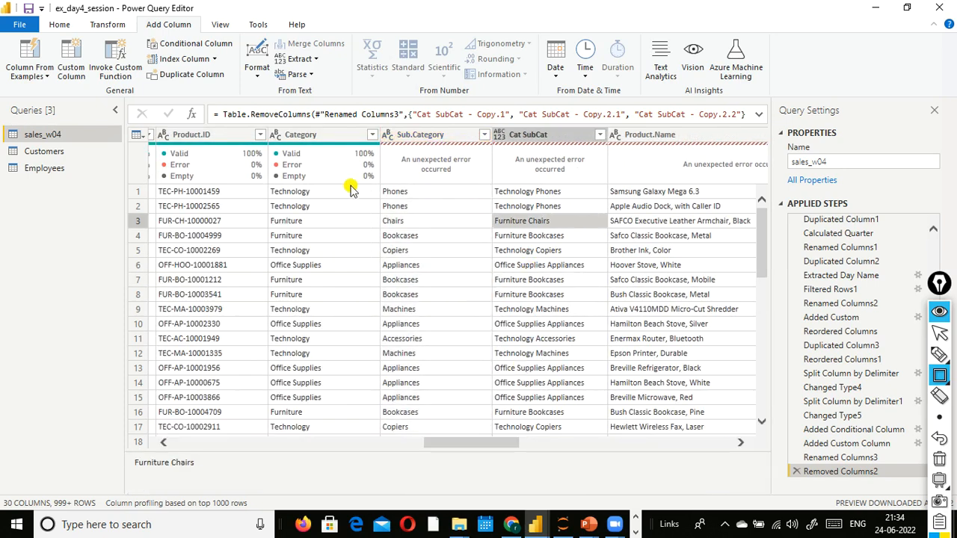
click(329, 178)
click(432, 136)
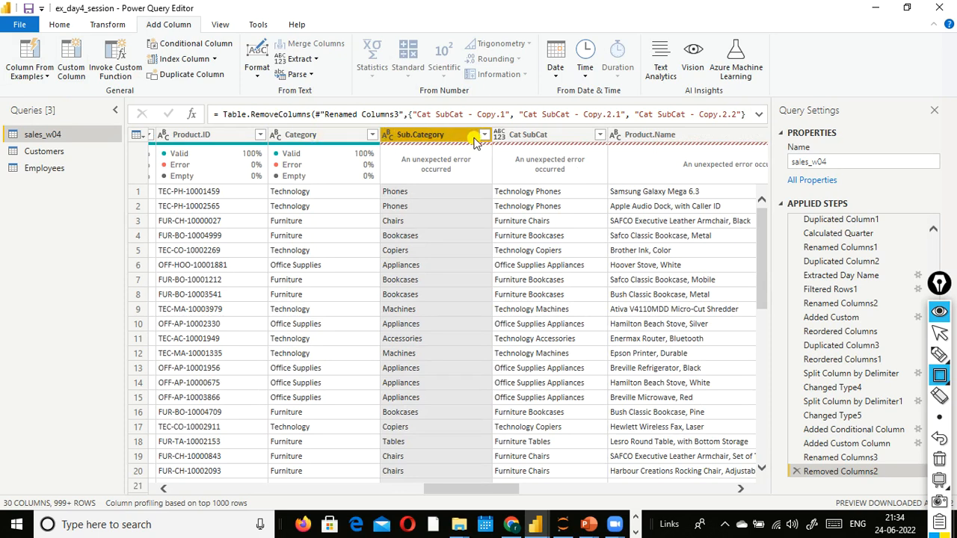
click(535, 137)
click(670, 139)
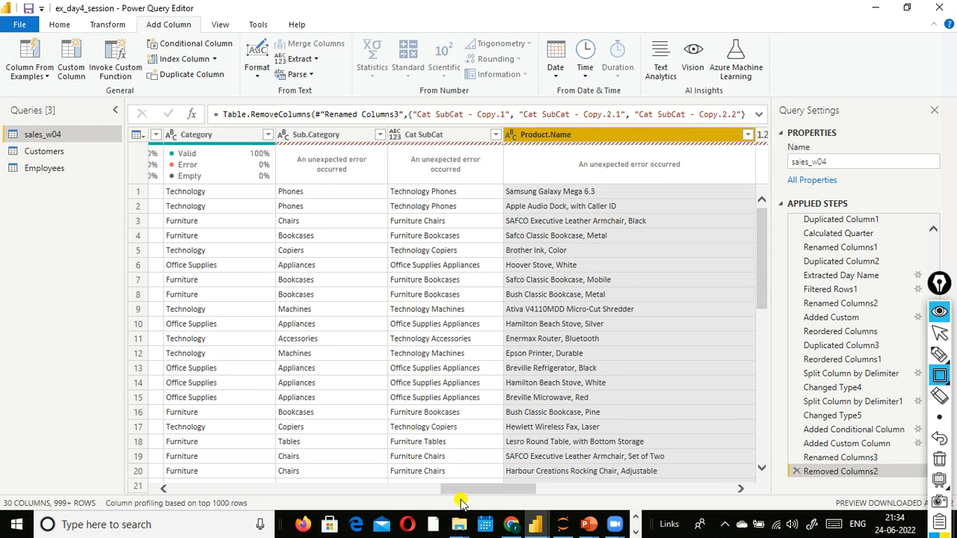
drag(471, 490, 717, 473)
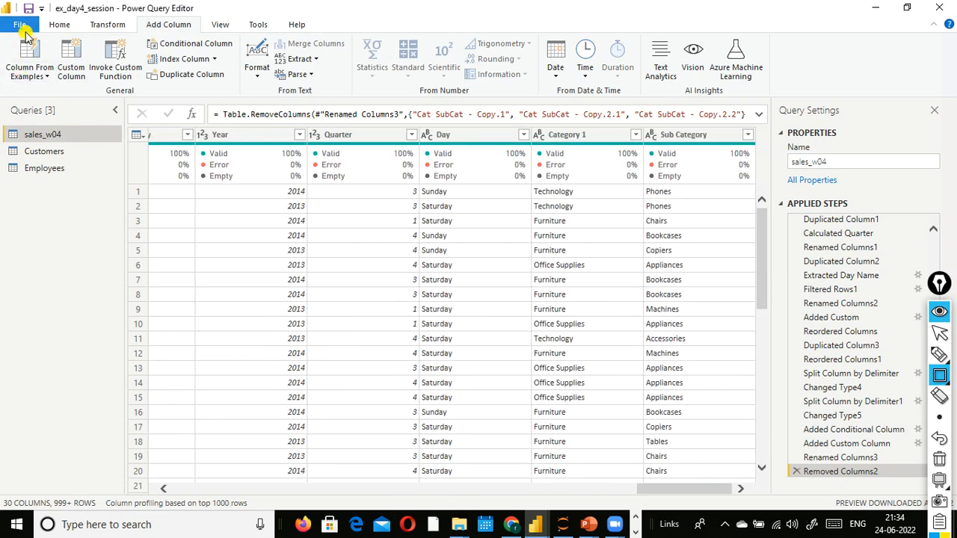
Close the query editor and apply the query changes to the report.
click(23, 25)
click(46, 60)
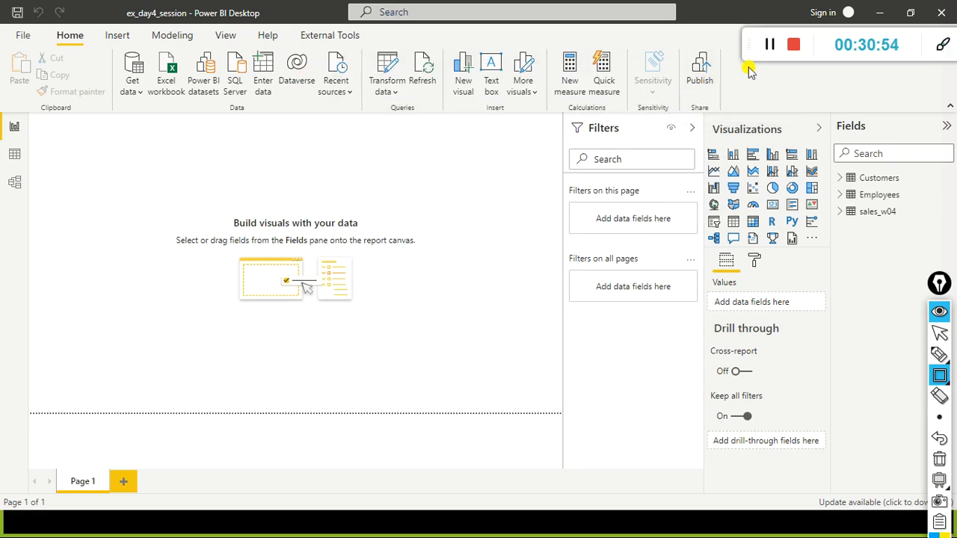
drag(747, 55, 690, 31)
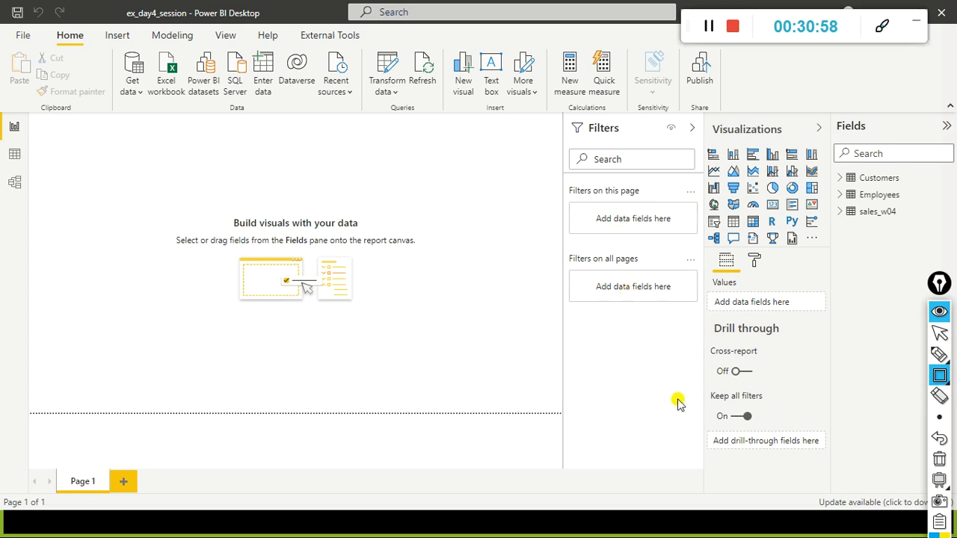
key(super)
key(super)
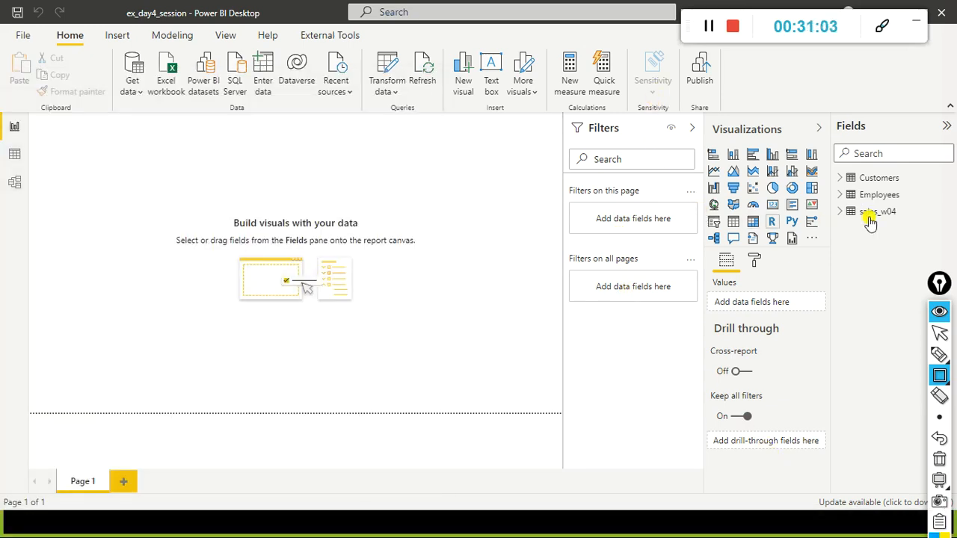
Show the data of the sales_w04 table and delete its Cat SubCat column.
click(16, 158)
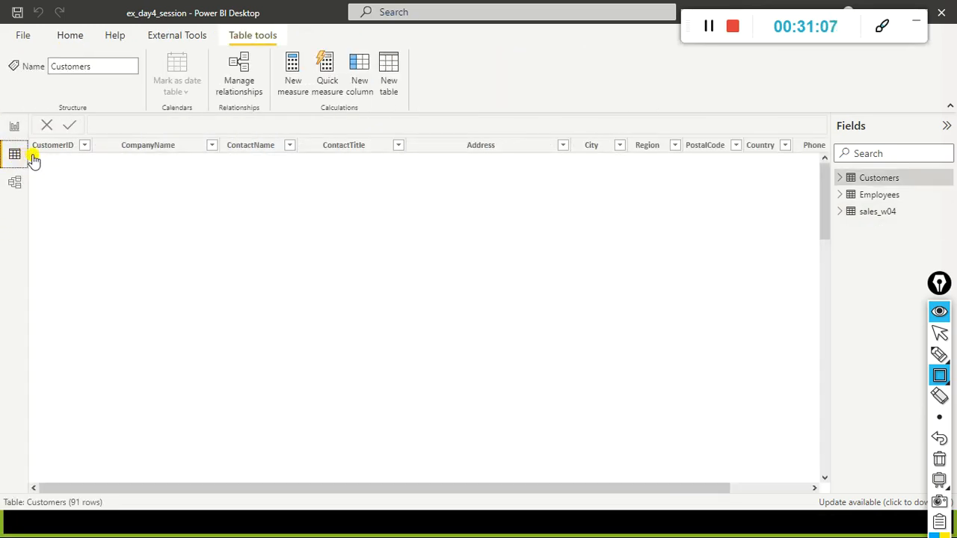
click(874, 213)
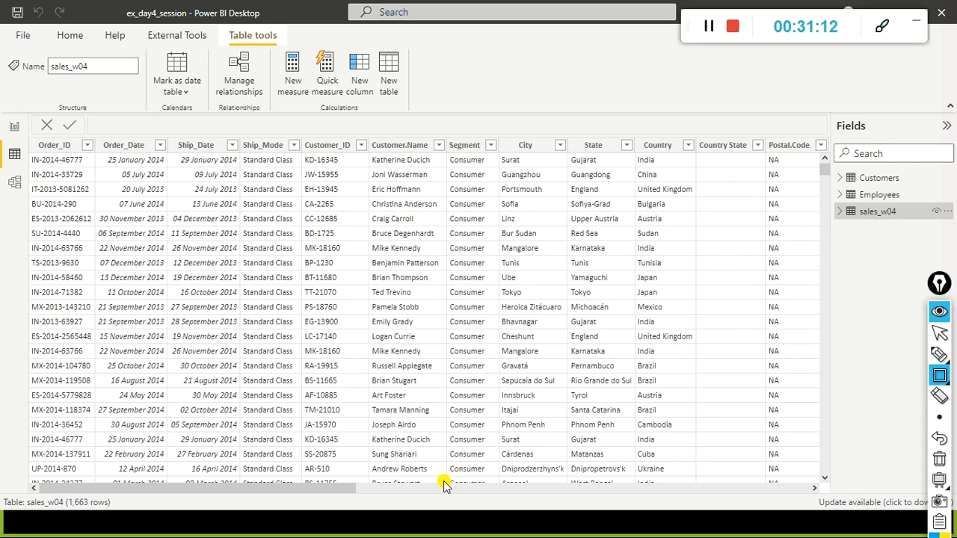
drag(336, 488, 953, 486)
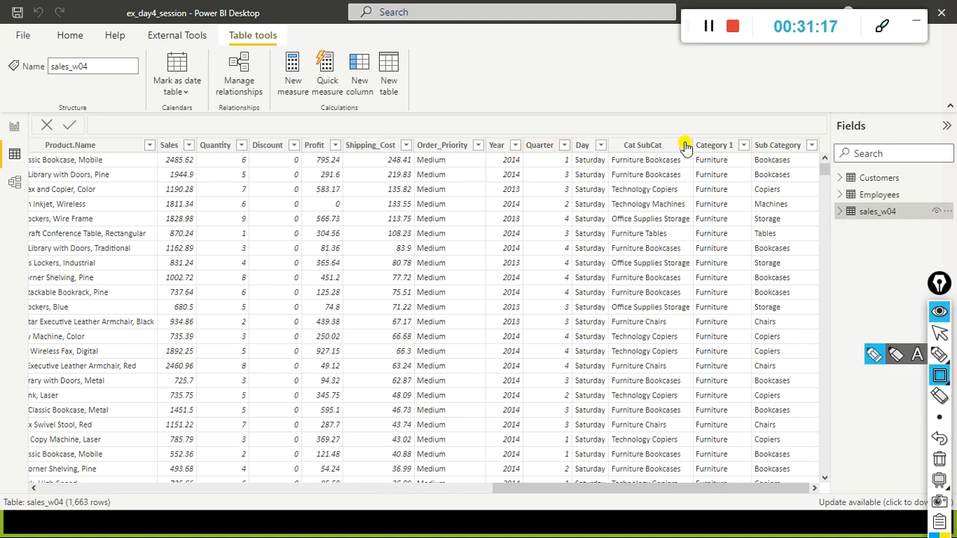
click(643, 150)
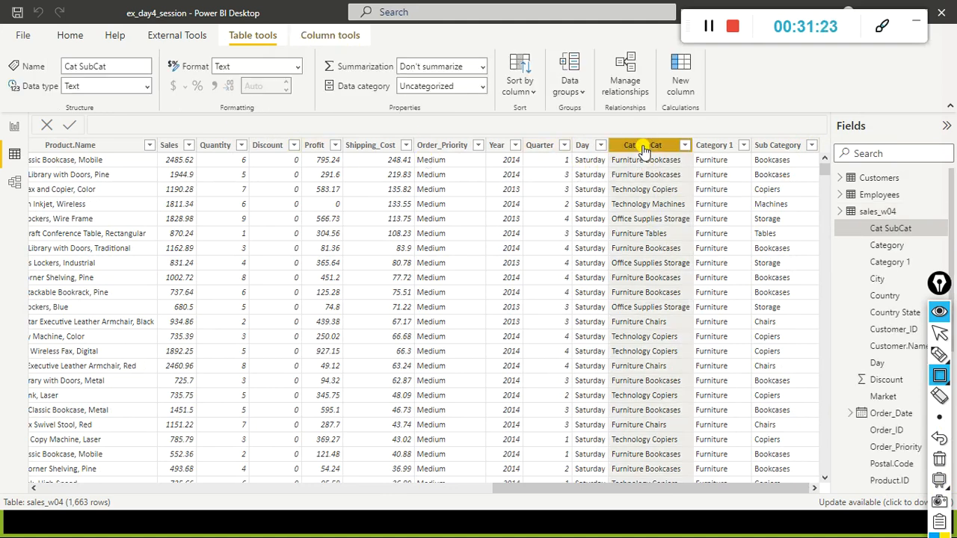
right_click(643, 150)
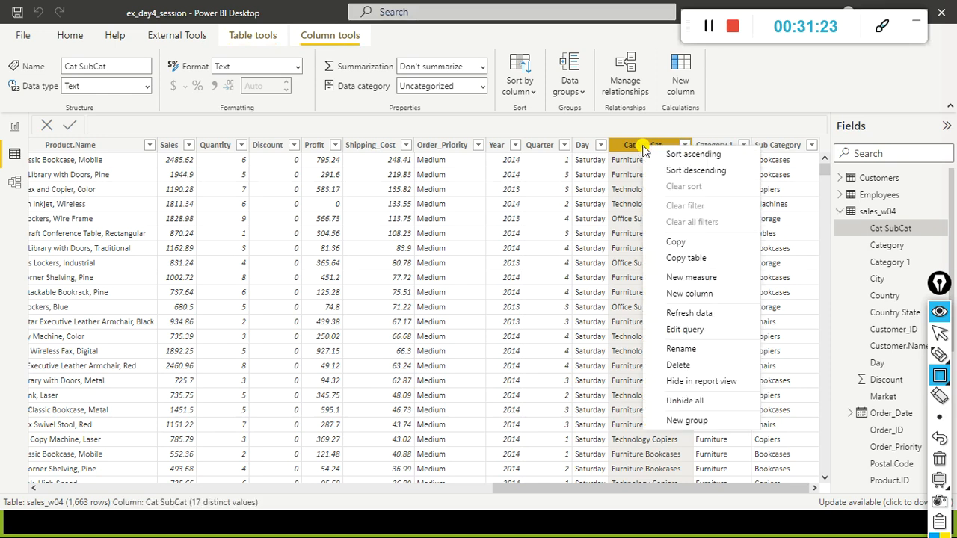
click(692, 364)
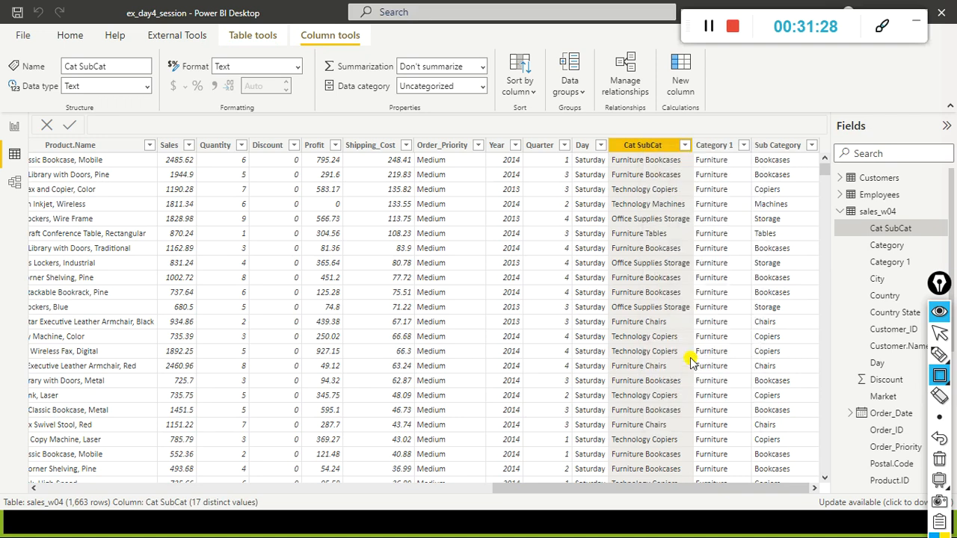
click(569, 293)
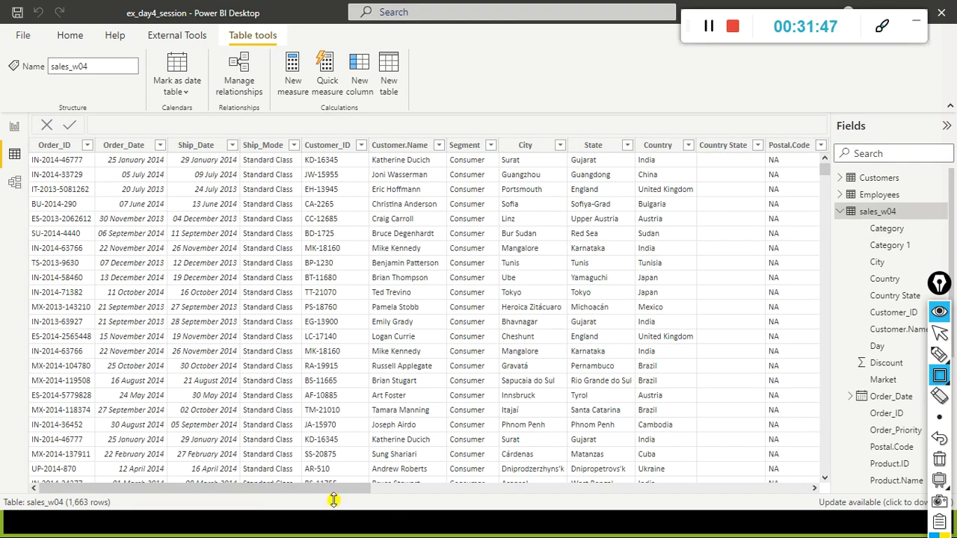
drag(332, 489, 897, 486)
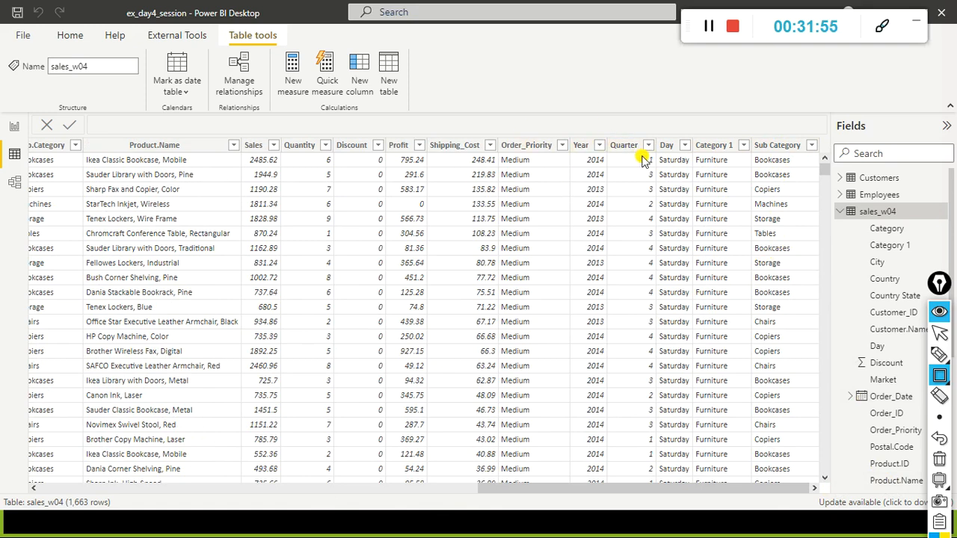
Return to the report view and reopen the queries in Power Query Editor through Transform data.
click(17, 125)
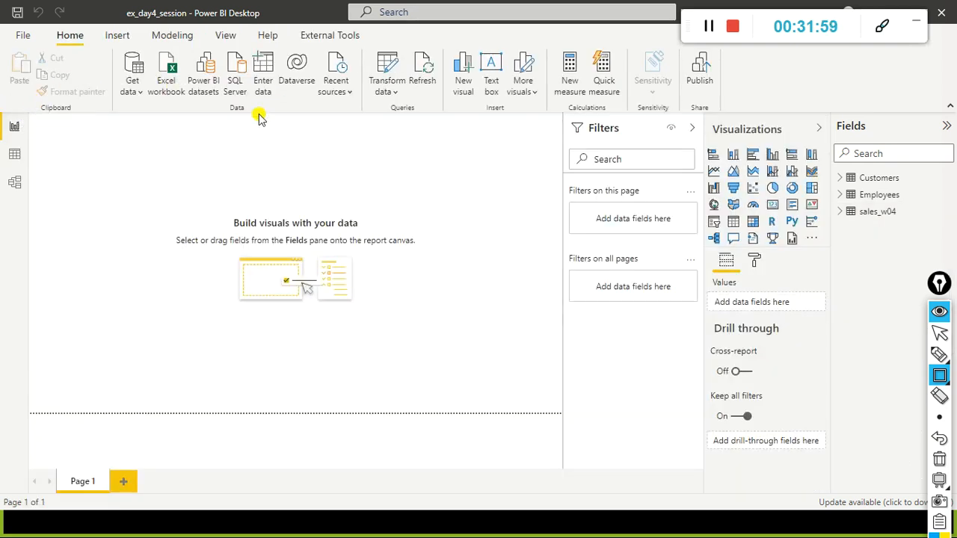
click(390, 90)
click(394, 111)
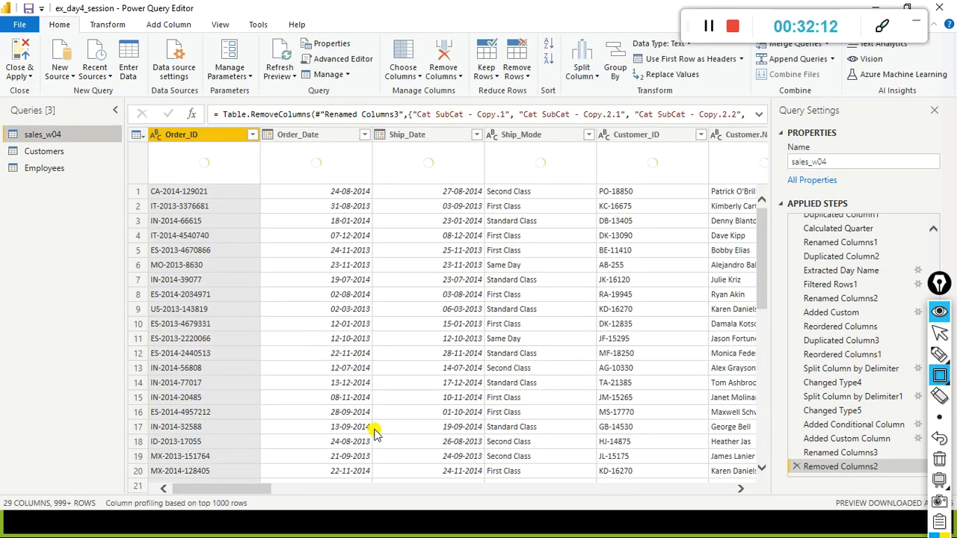
drag(261, 490, 559, 487)
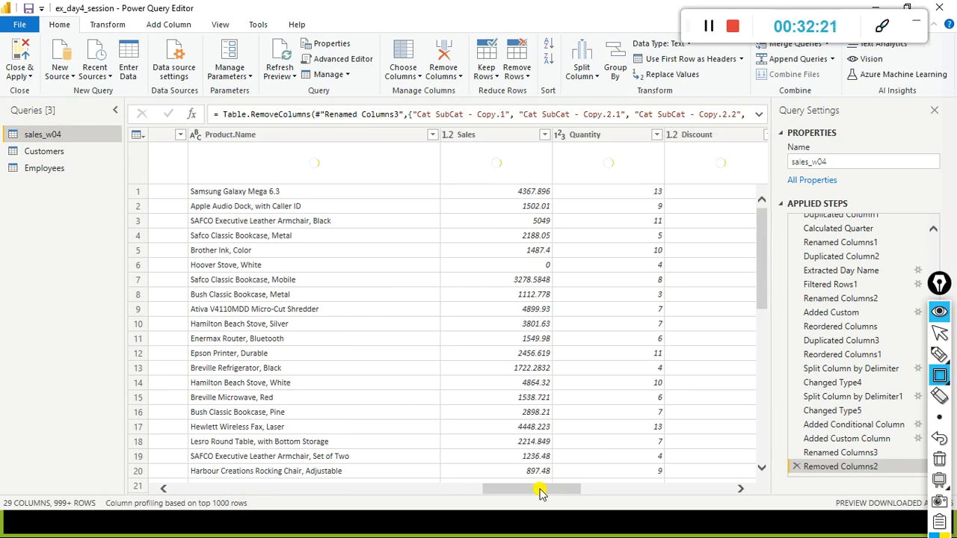
click(92, 27)
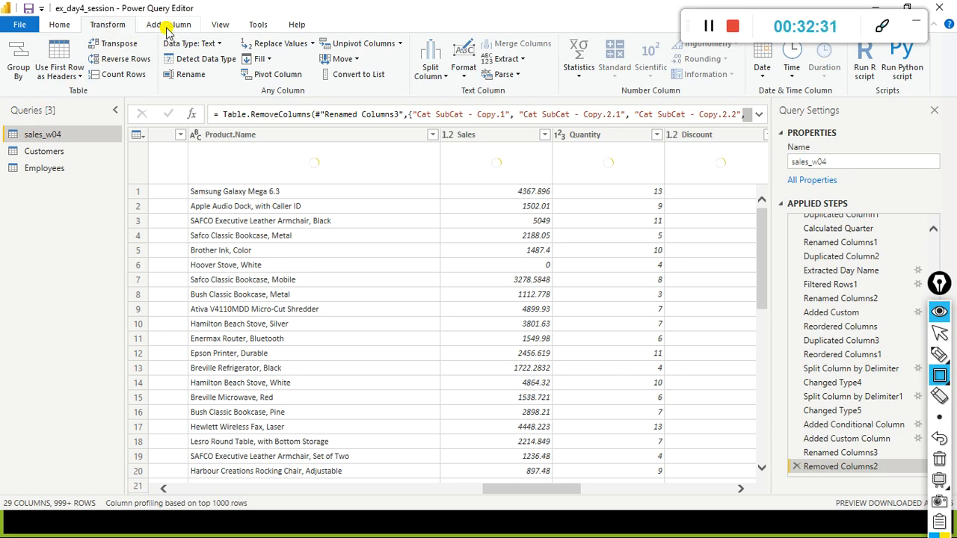
click(432, 74)
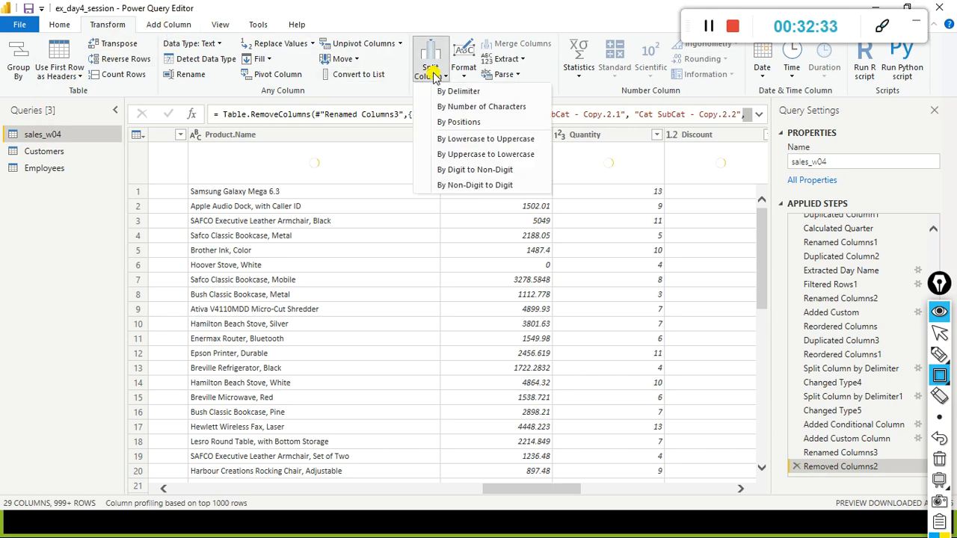
click(407, 14)
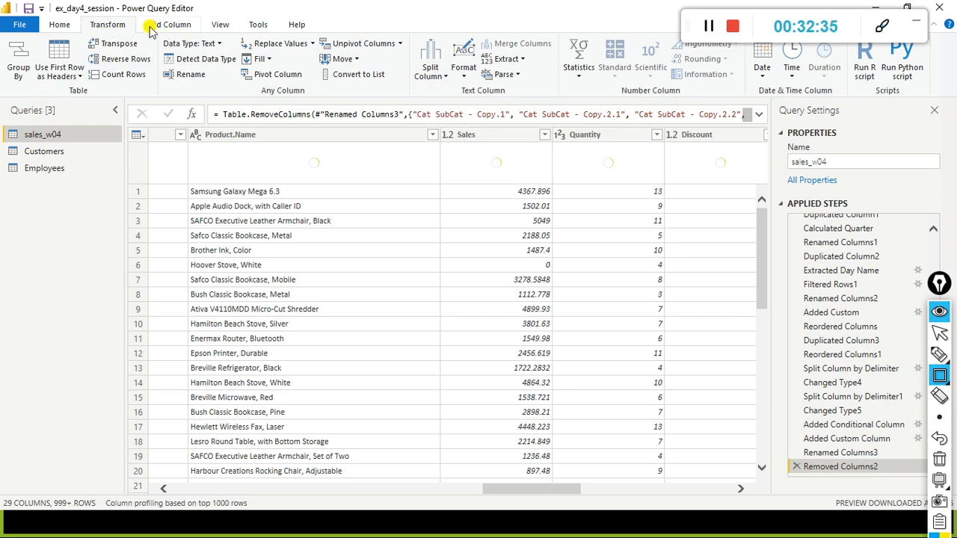
click(169, 29)
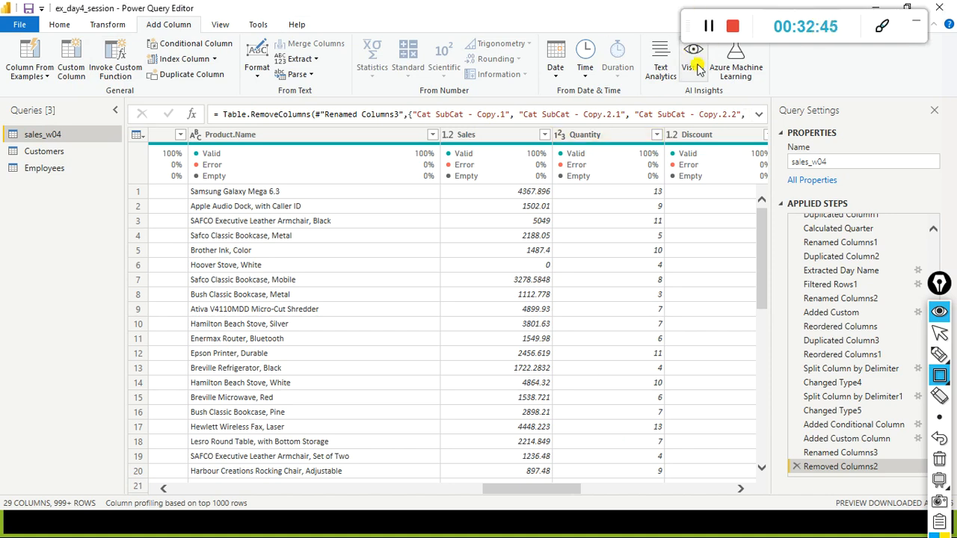
key(super)
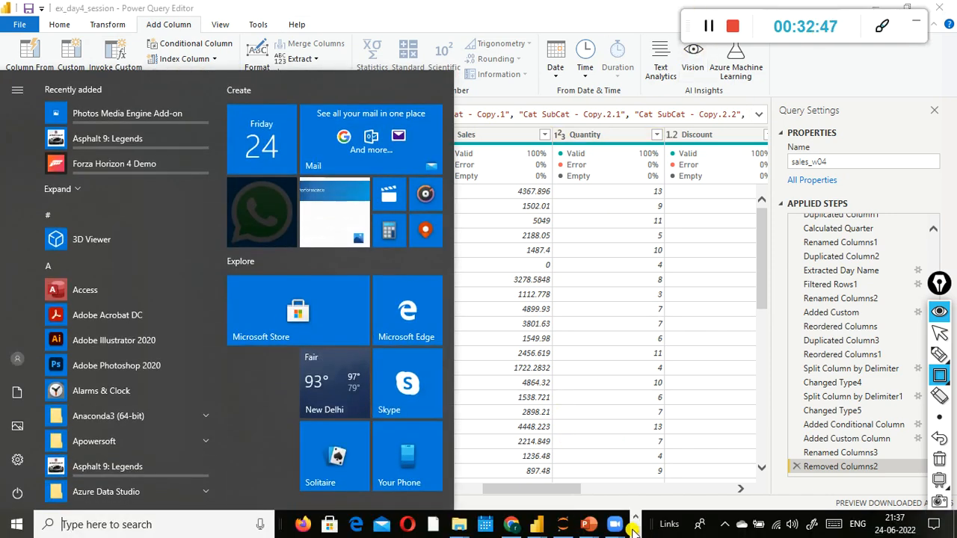
mouse_move(618, 524)
click(540, 448)
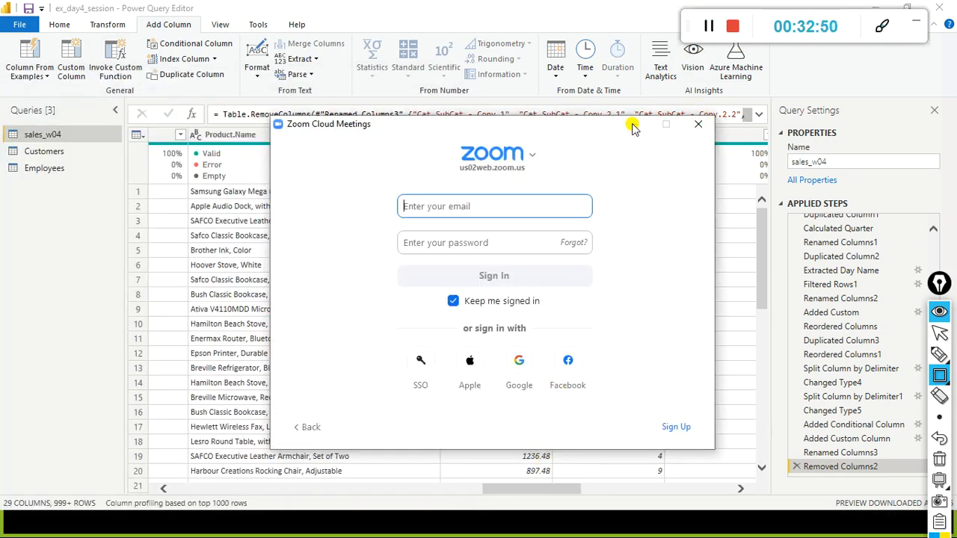
click(665, 124)
key(super)
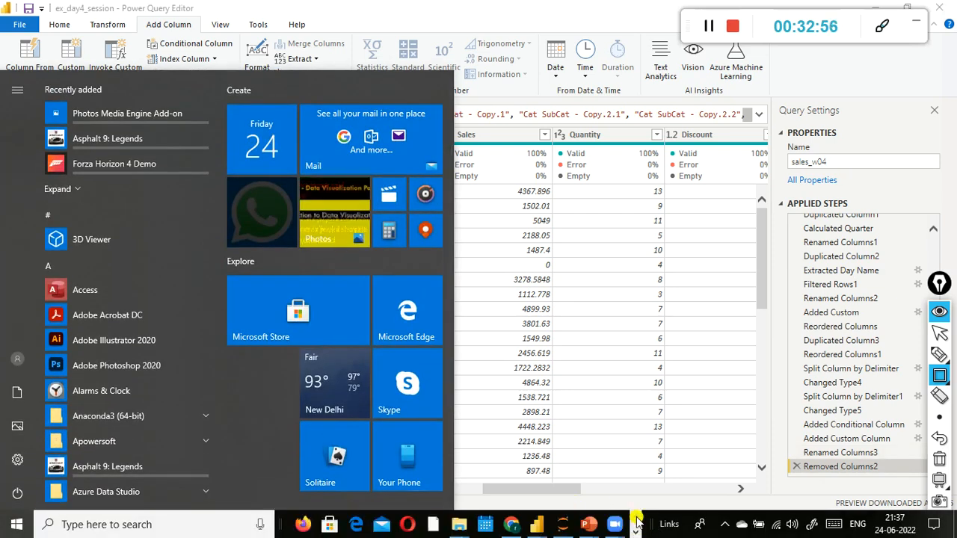
mouse_move(613, 523)
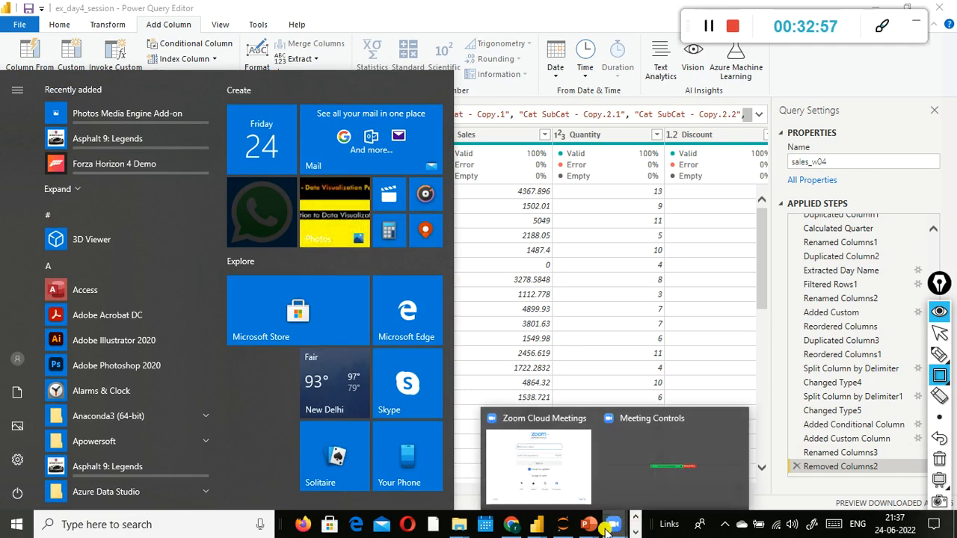
click(582, 474)
double_click(621, 6)
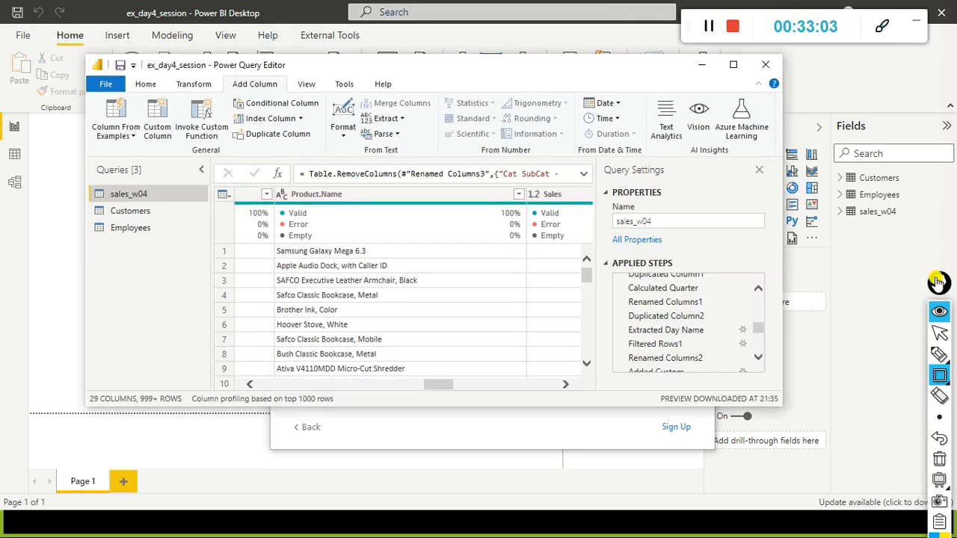
click(859, 5)
key(alt+Tab)
key(super)
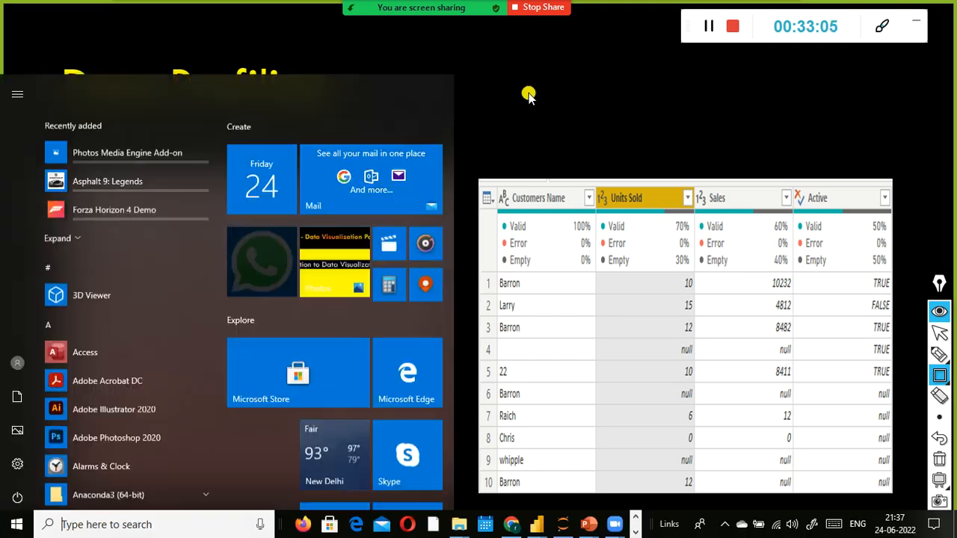
click(527, 93)
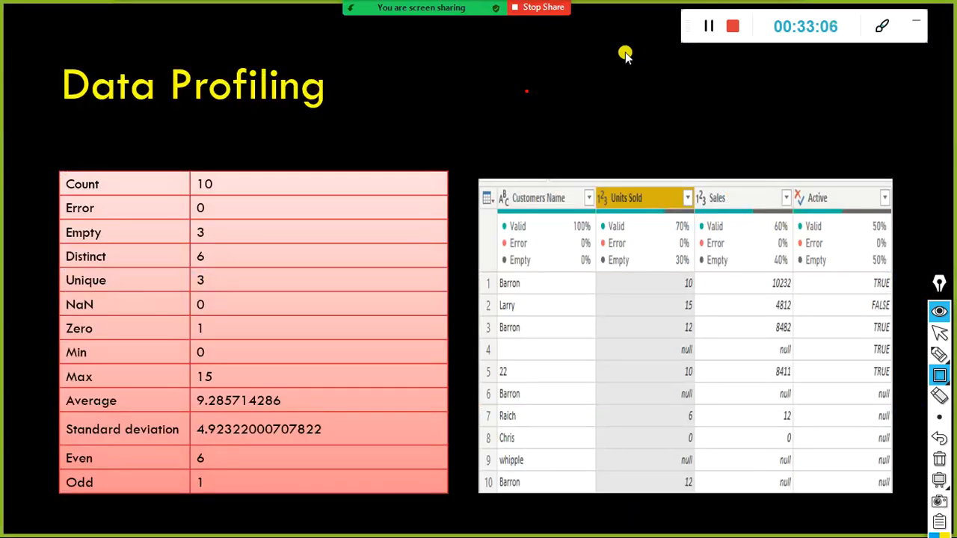
Switch the screen annotation tool back to the normal cursor and clear the marks drawn over the slide.
drag(437, 4, 458, 68)
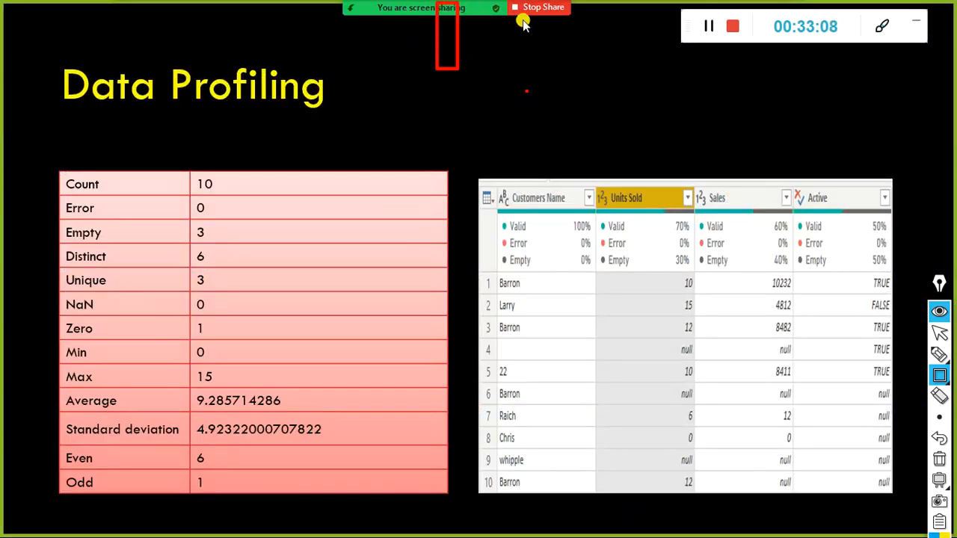
key(ctrl+shift+2)
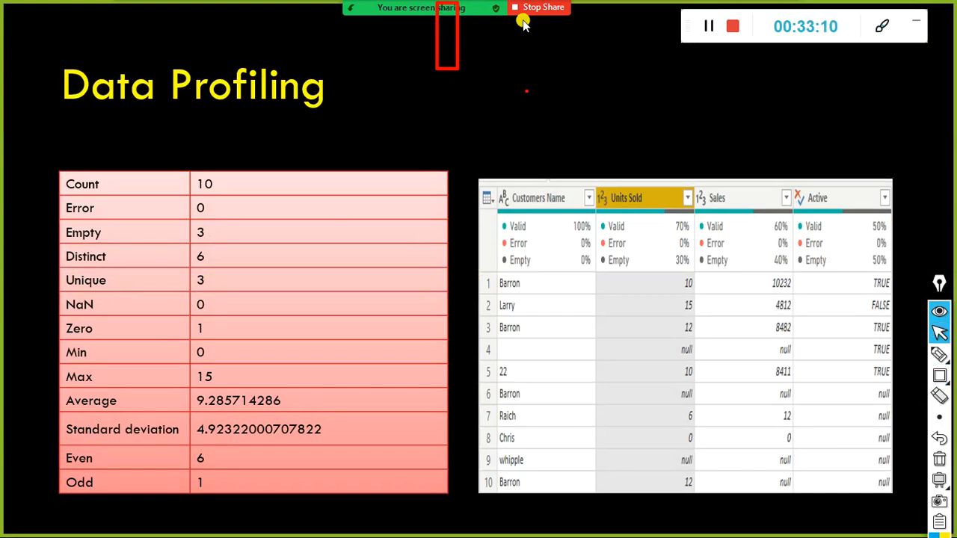
key(ctrl+shift+7)
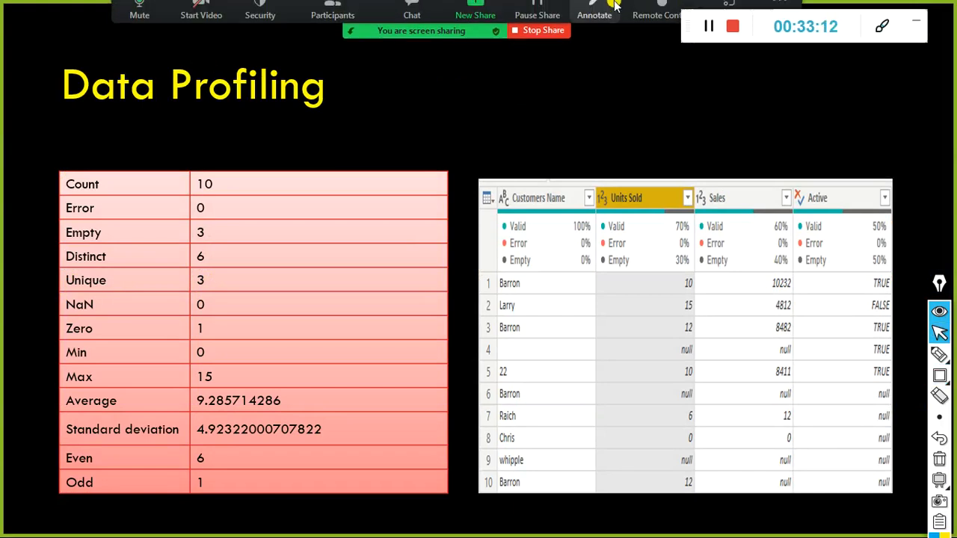
Switch back to the Power Query Editor window and maximize it.
key(alt+Tab)
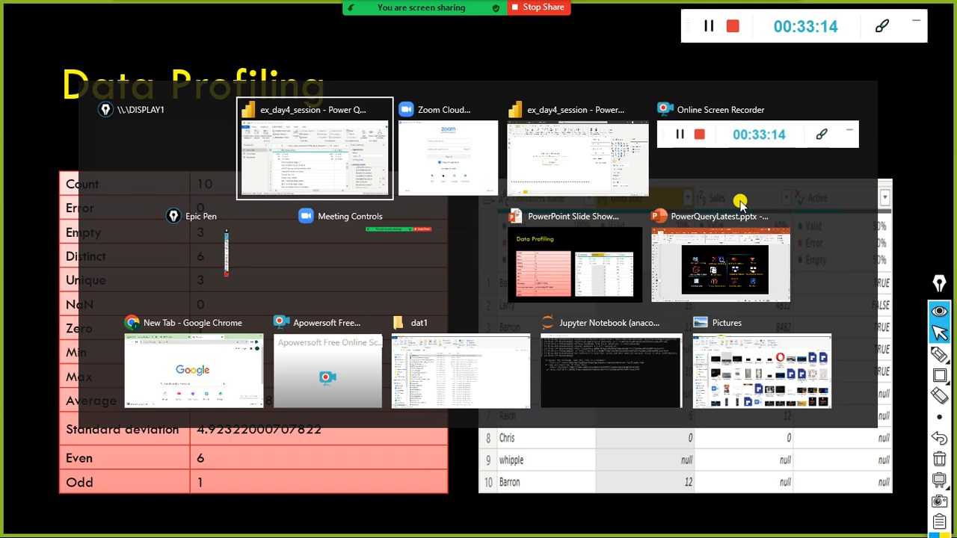
key(alt+Tab)
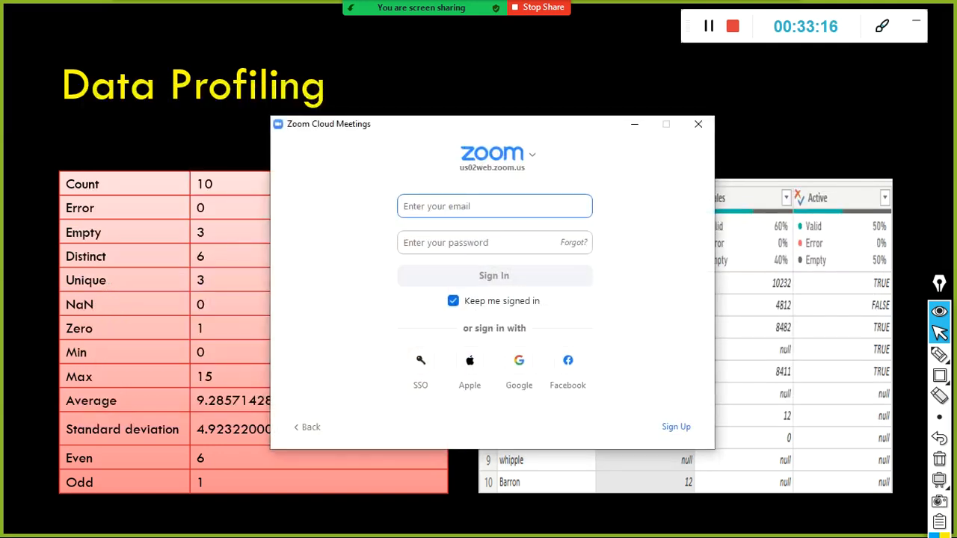
key(alt+Tab)
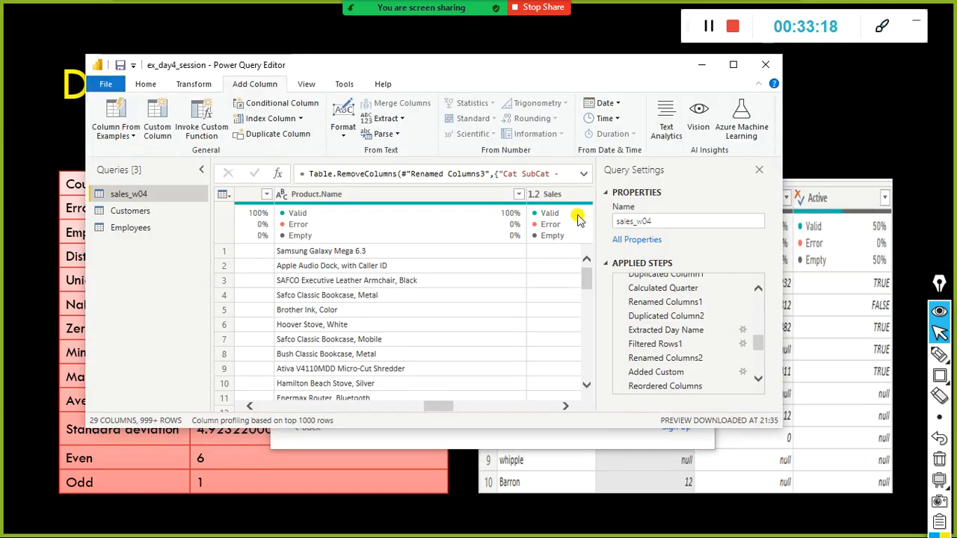
click(731, 65)
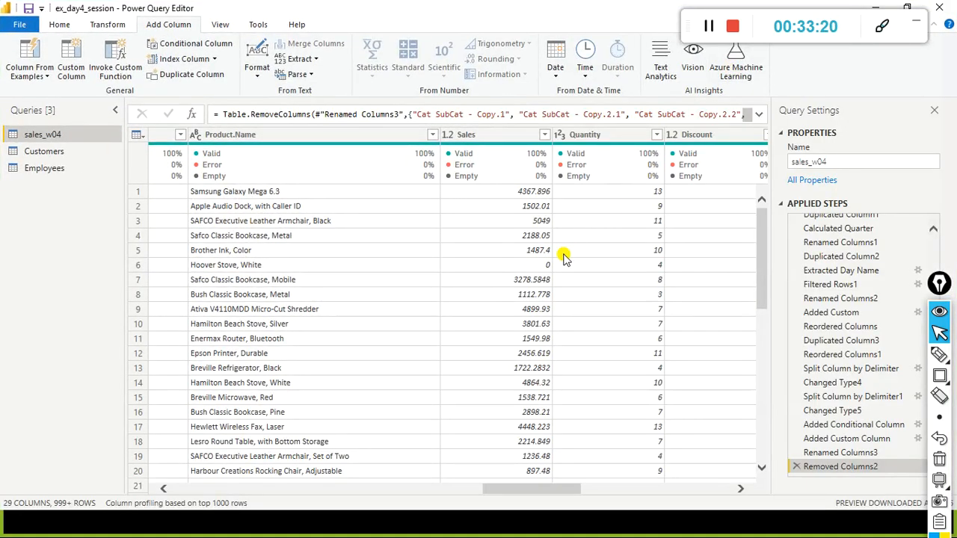
Select the Order_Date column in sales_w04 and look through the date parts that can be extracted into a new column.
scroll(469, 499, right, 6)
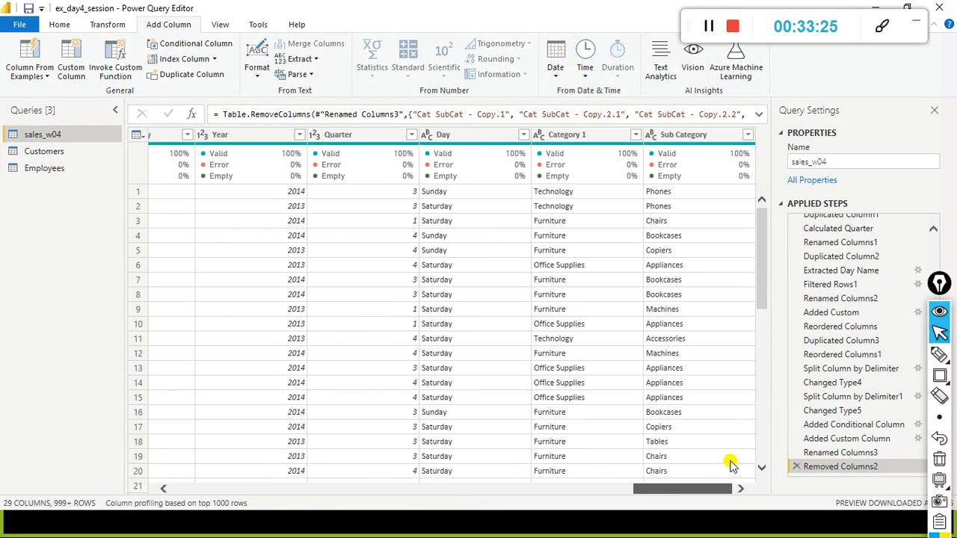
scroll(630, 459, left, 6)
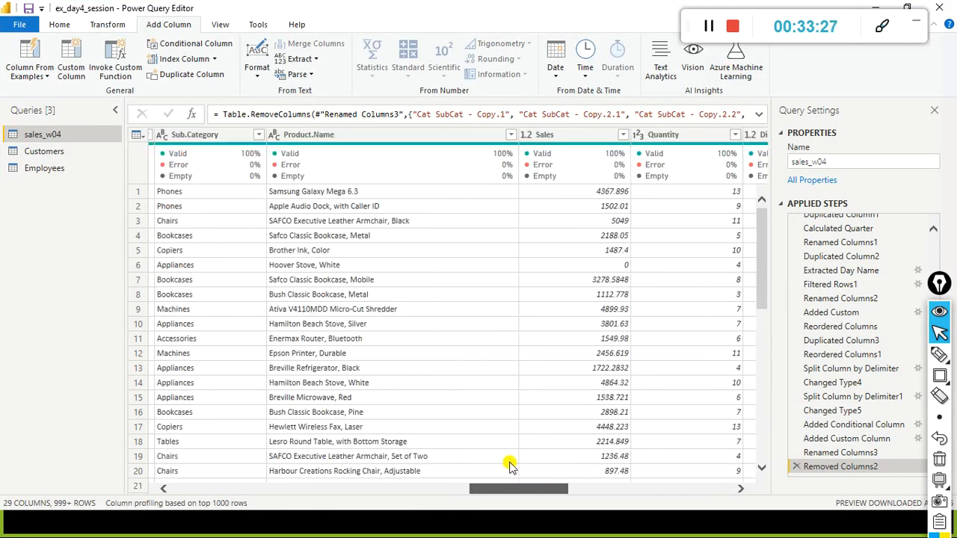
scroll(509, 465, left, 10)
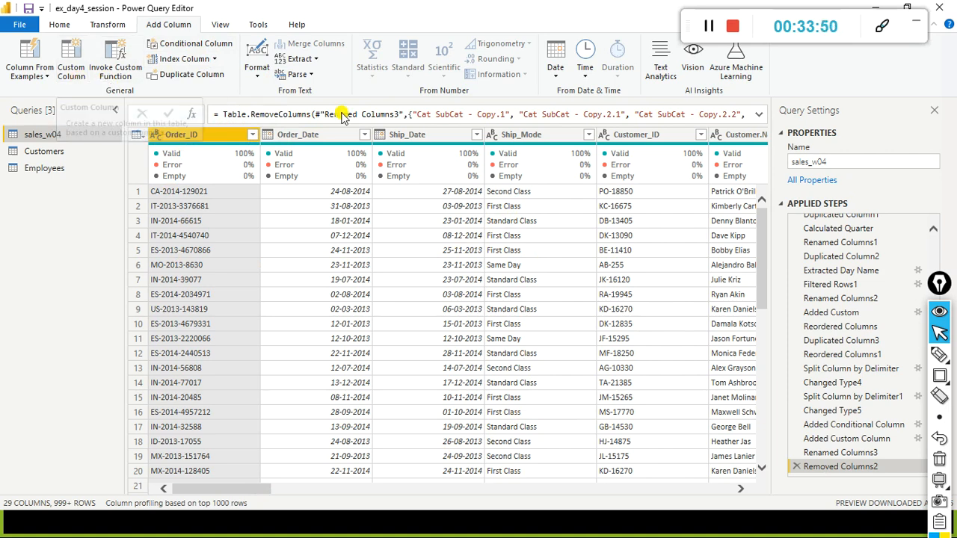
mouse_move(666, 173)
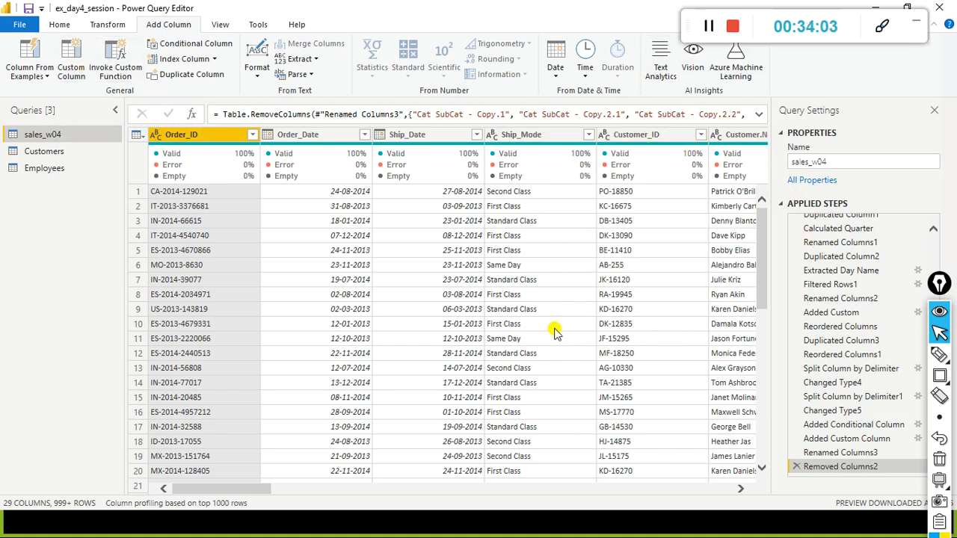
click(323, 134)
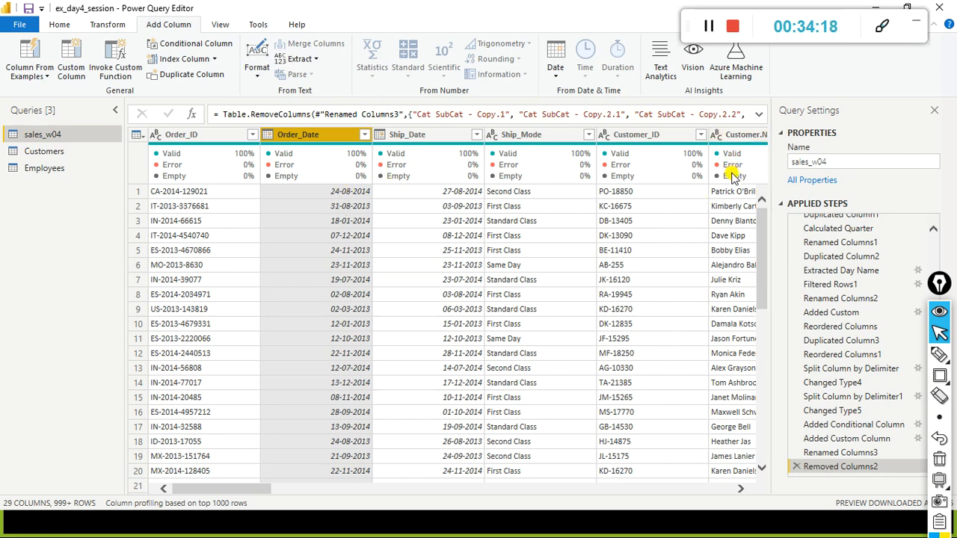
mouse_move(734, 174)
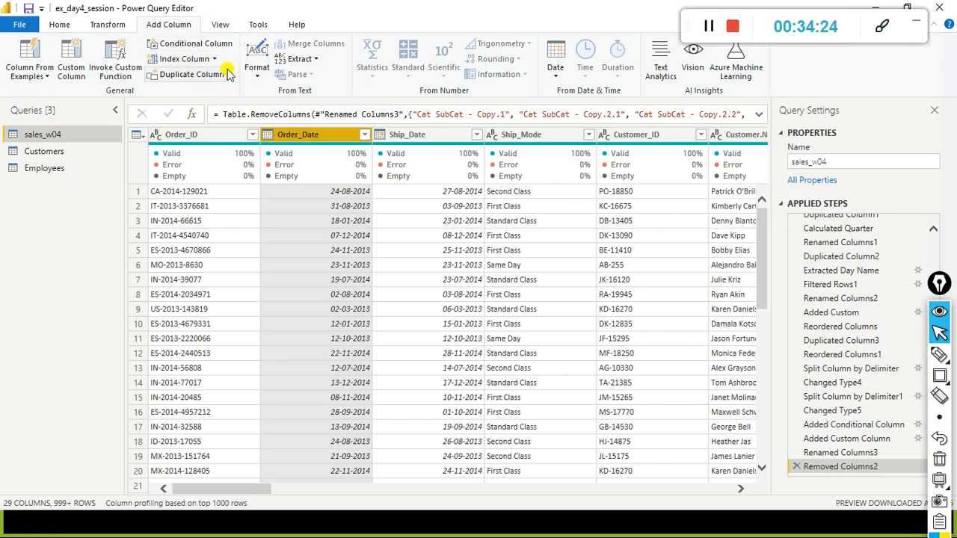
click(557, 79)
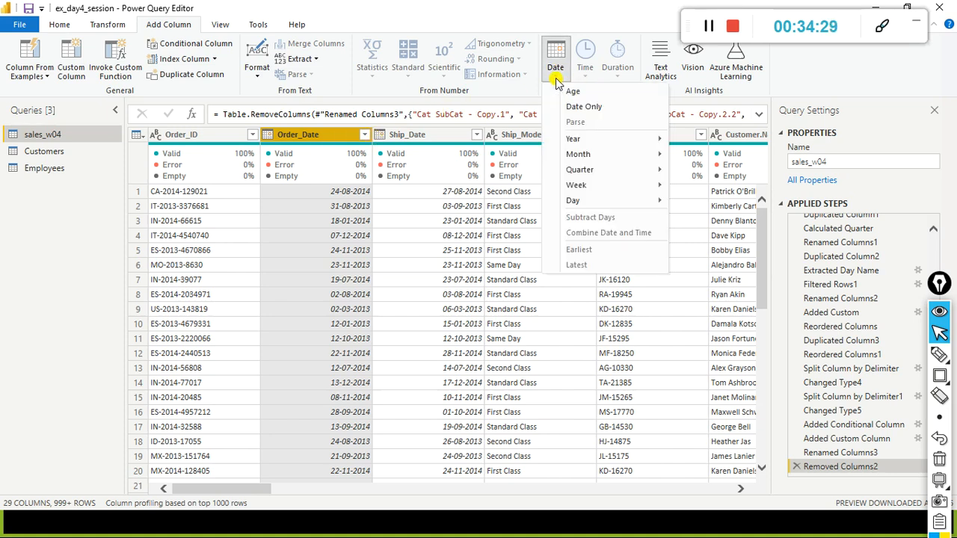
mouse_move(575, 139)
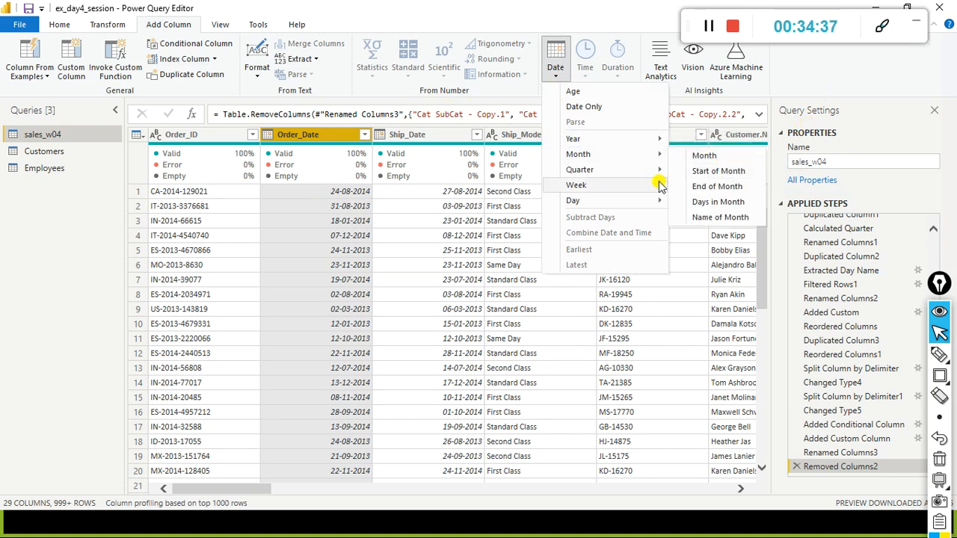
click(877, 87)
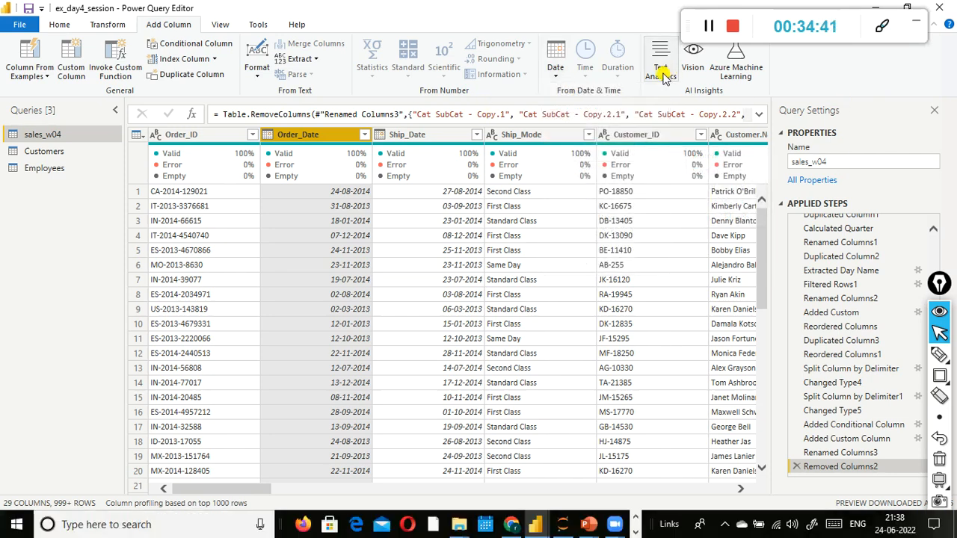
click(555, 63)
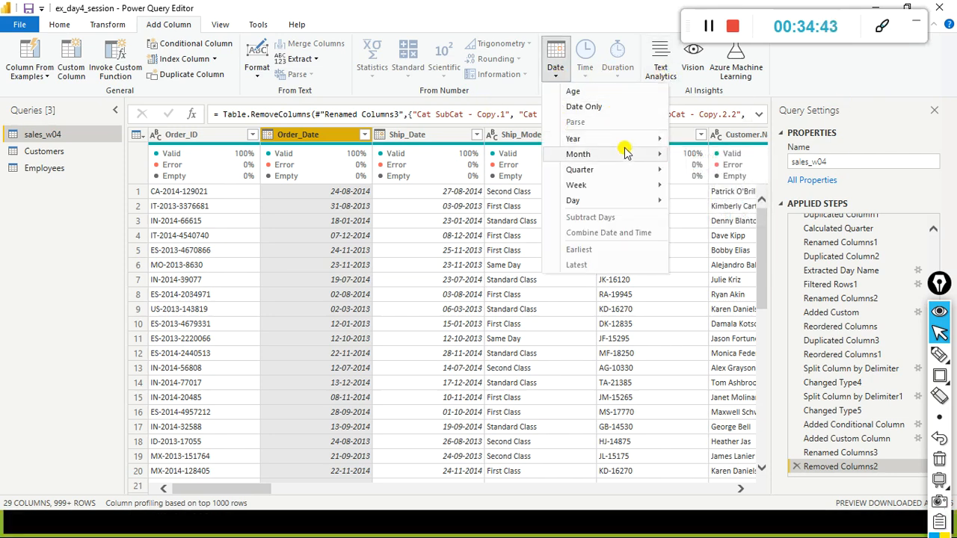
click(857, 72)
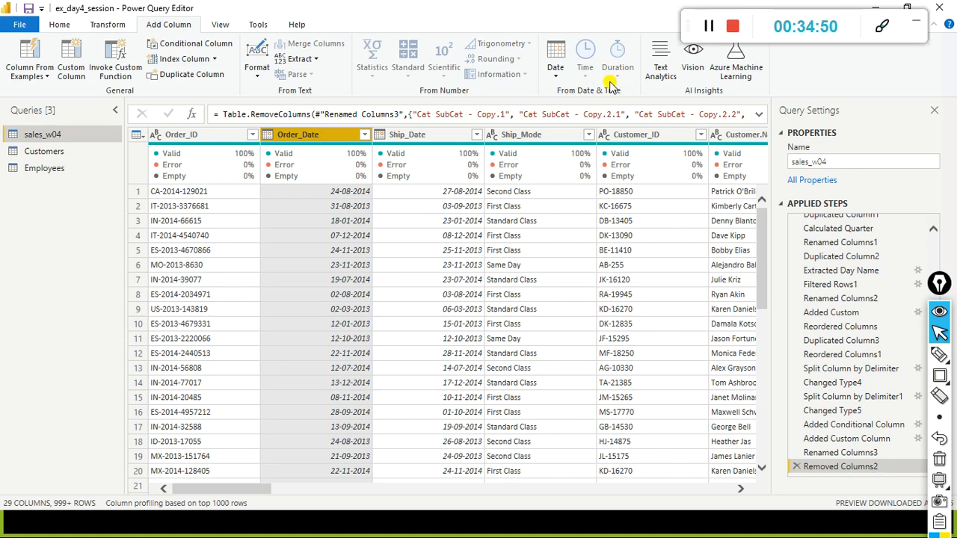
Add a new column holding the year extracted from Order_Date.
click(573, 79)
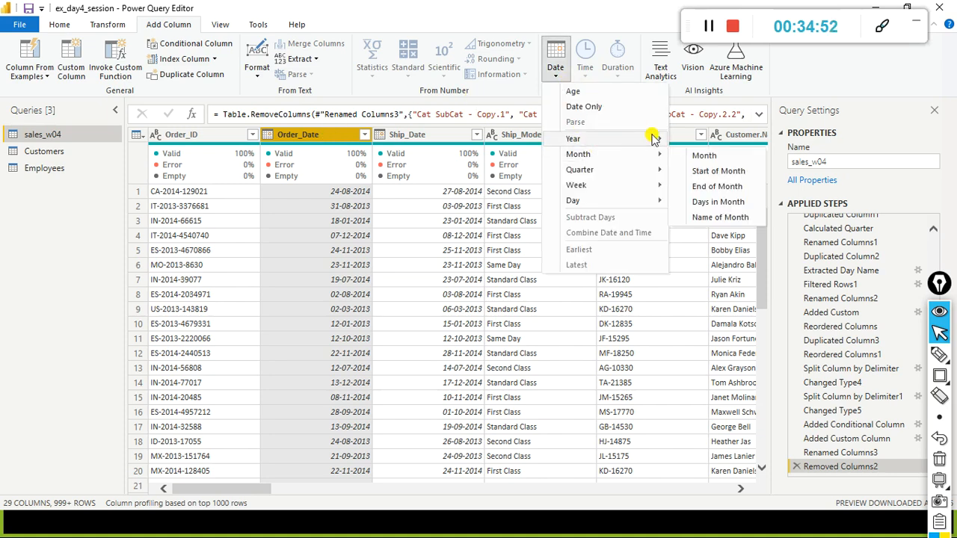
mouse_move(661, 138)
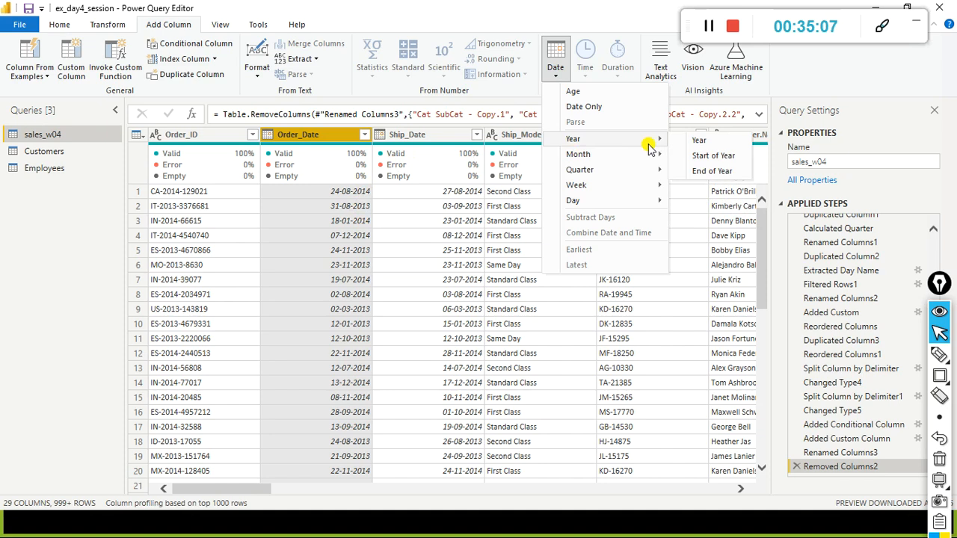
click(691, 142)
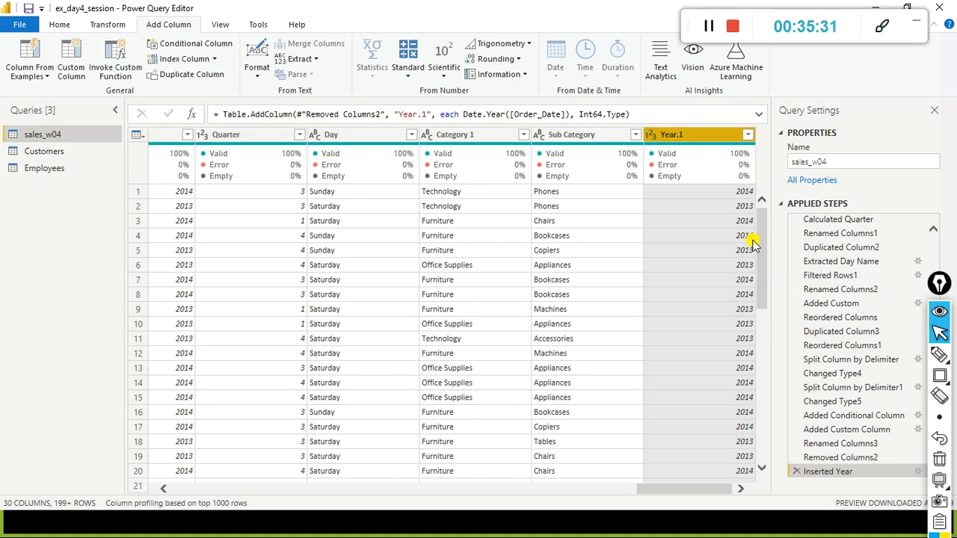
Delete the added Year.1 column from sales_w04.
right_click(687, 142)
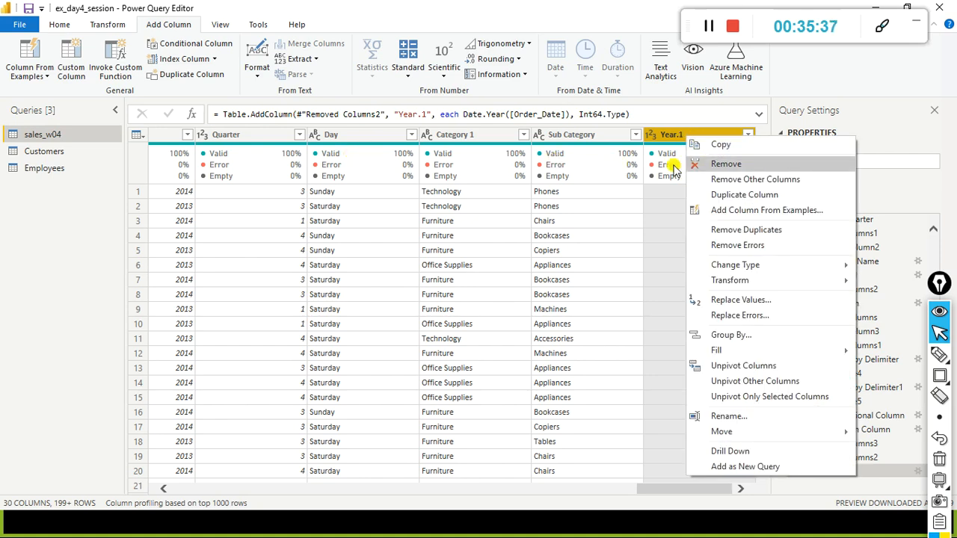
key(Escape)
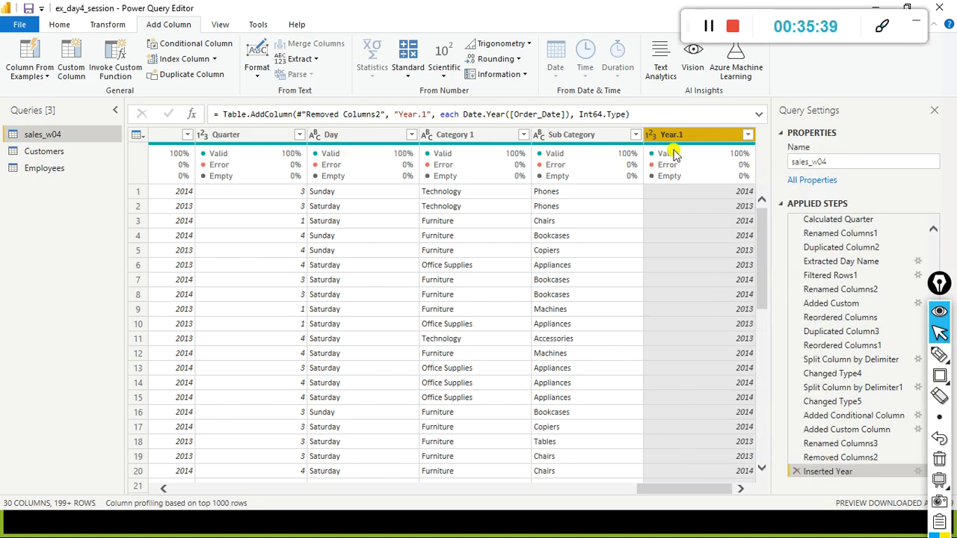
key(Delete)
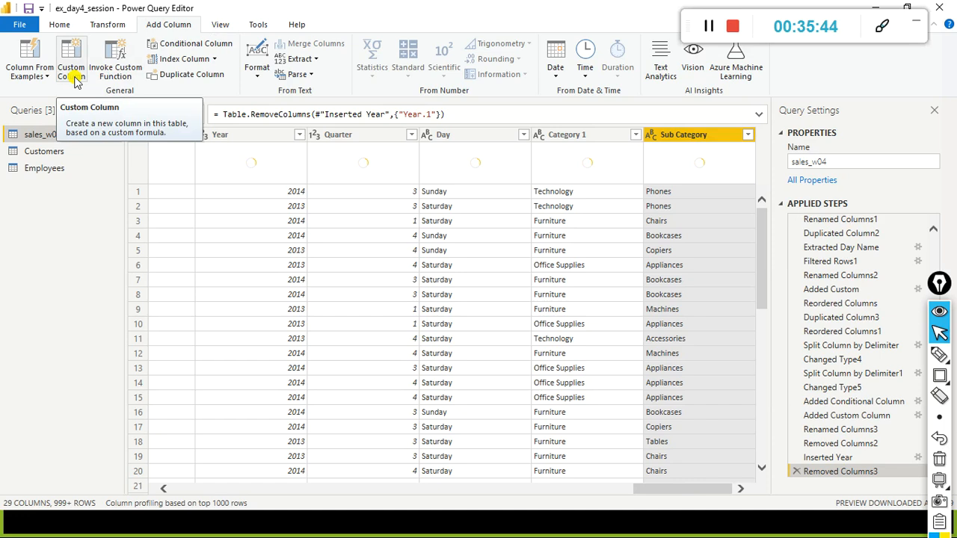
click(555, 80)
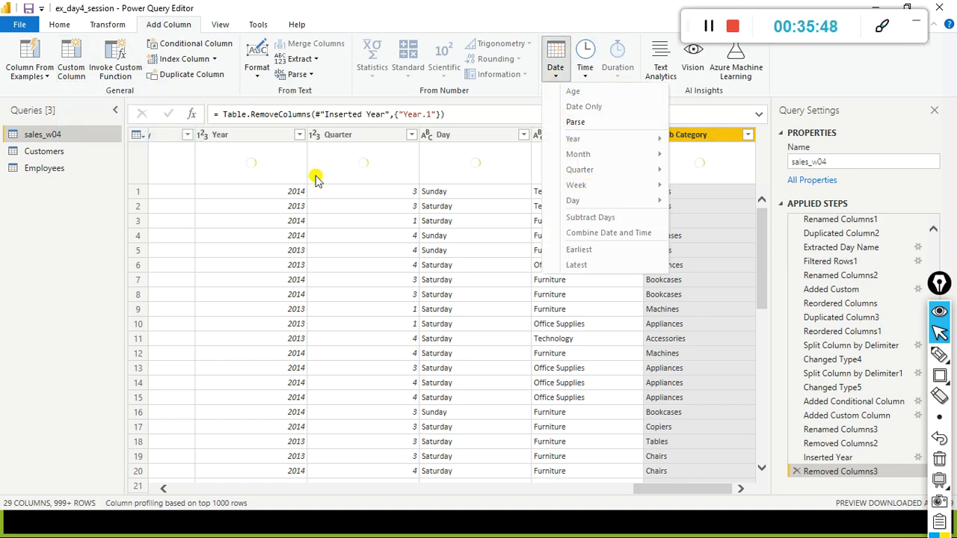
click(493, 7)
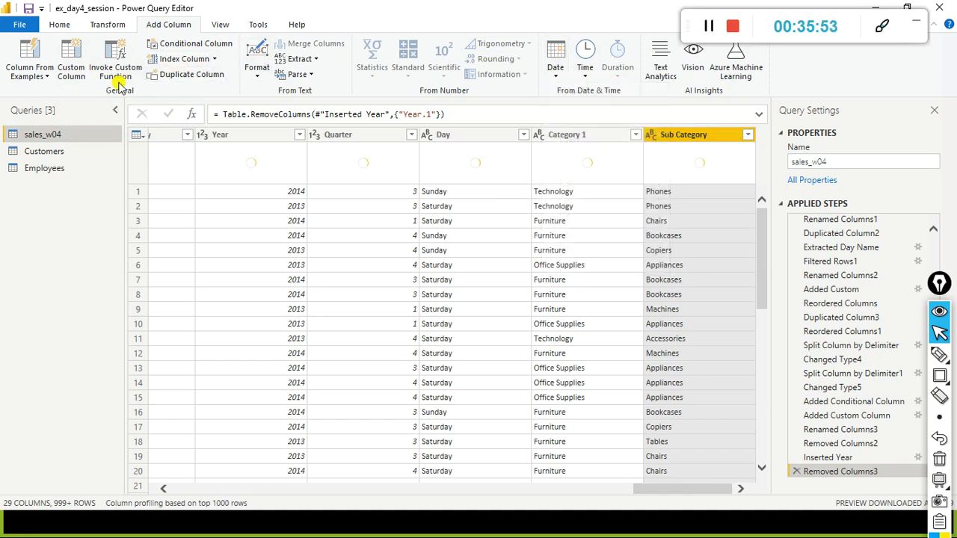
Try adding a custom column with the formula [Category][Sub.Category] to sales_w04, and delete the applied step it creates.
click(75, 52)
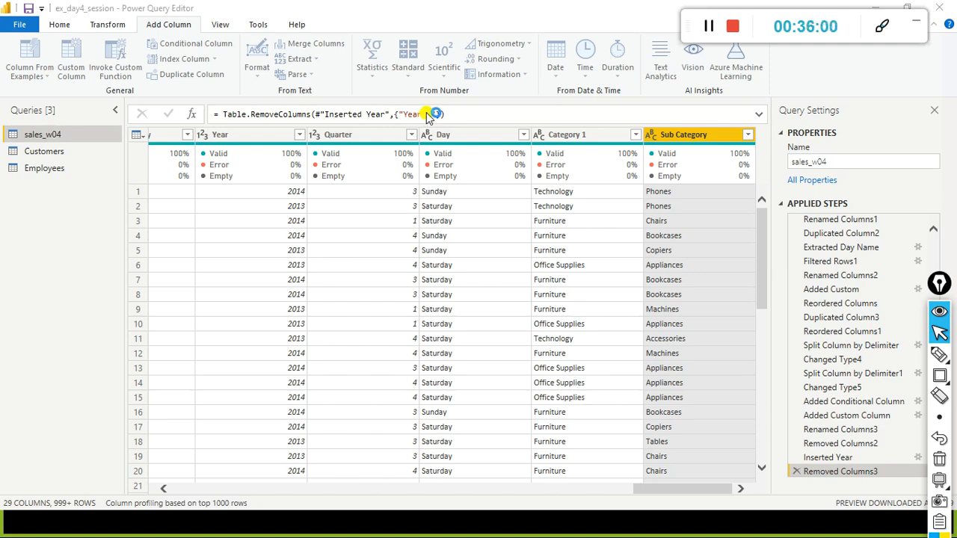
text(.1)
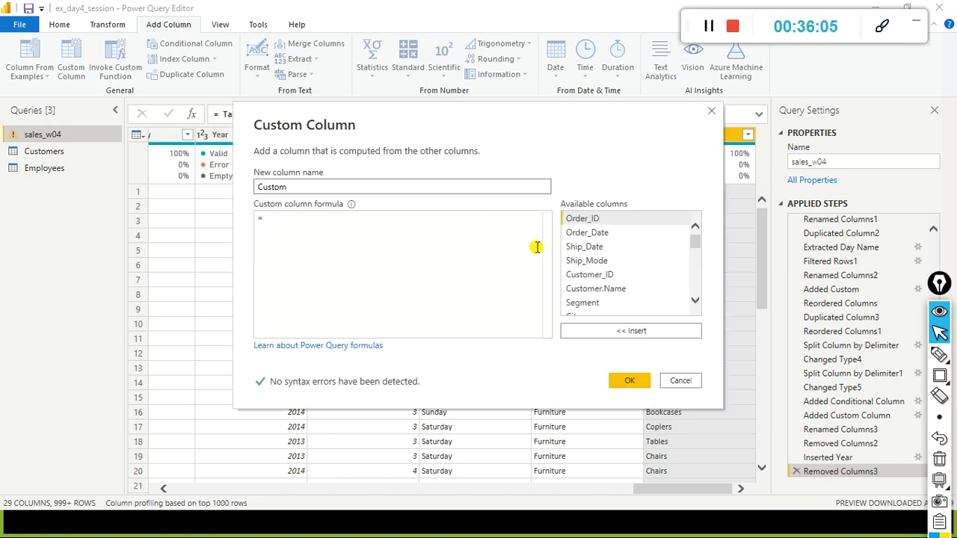
click(380, 219)
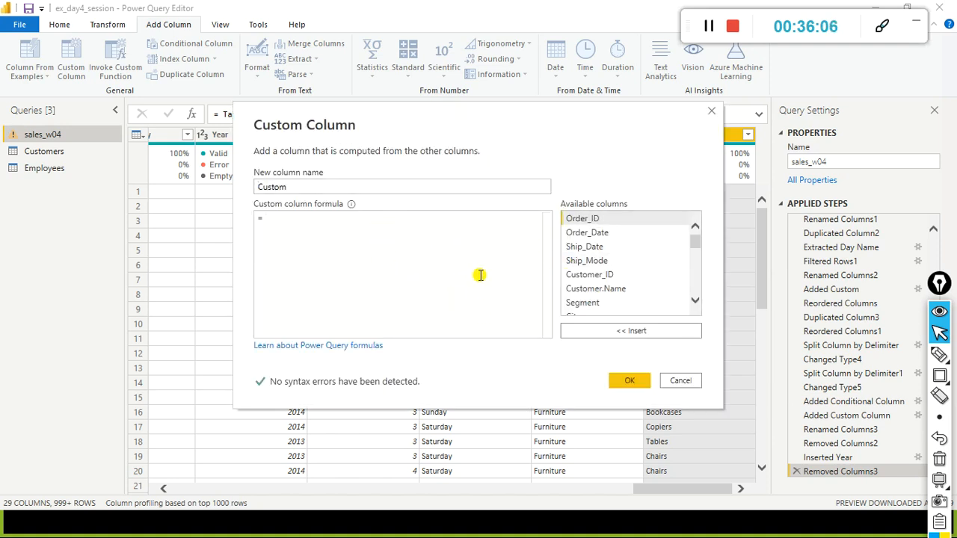
scroll(680, 279, down, 1)
scroll(675, 279, down, 1)
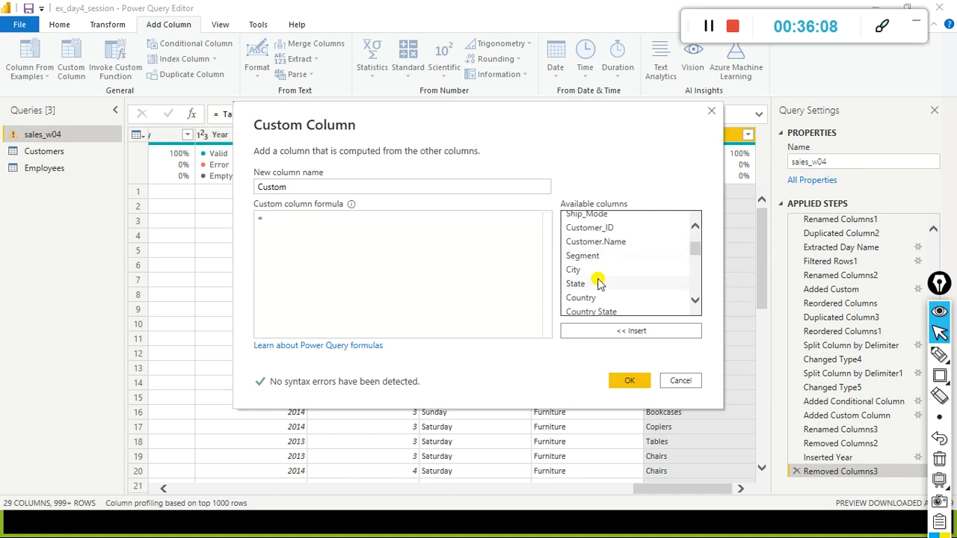
scroll(600, 283, down, 2)
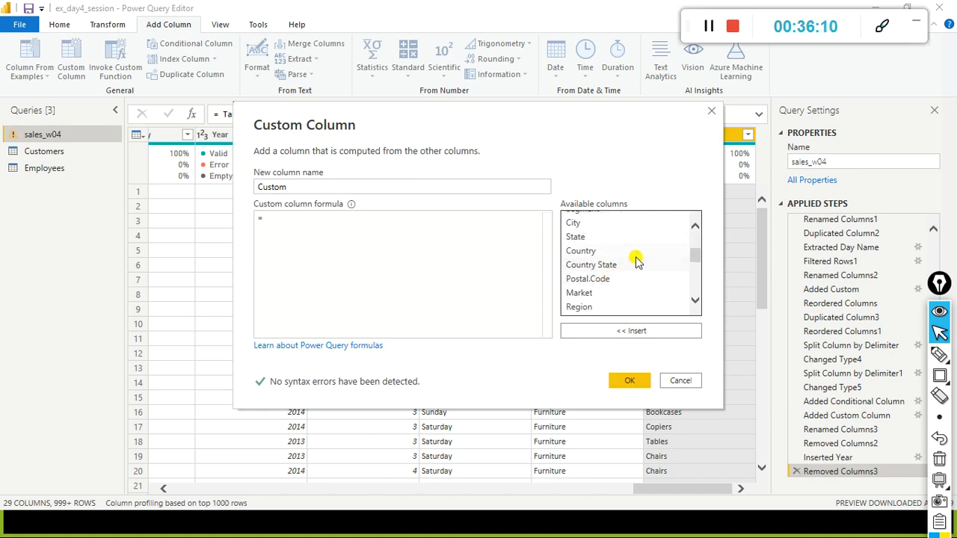
scroll(634, 258, down, 1)
scroll(635, 258, down, 1)
double_click(579, 288)
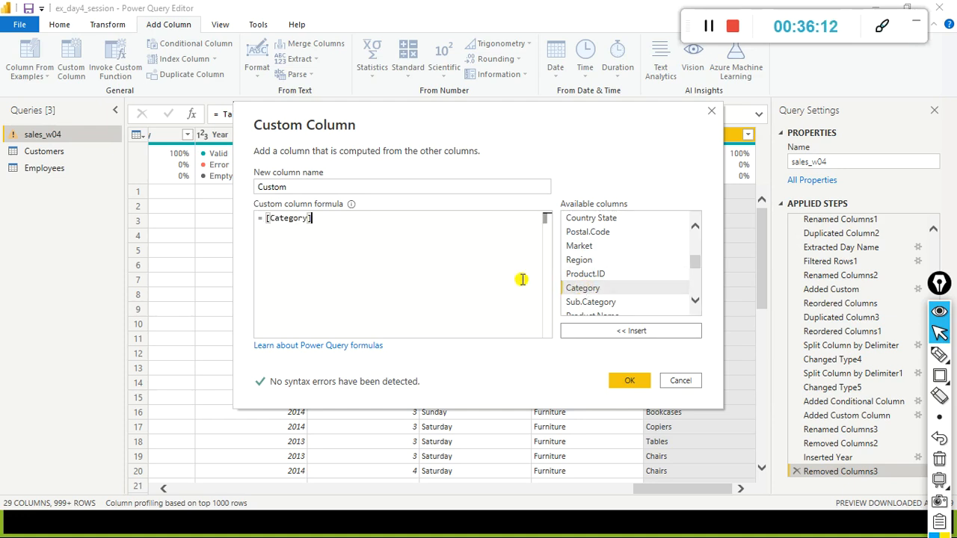
double_click(605, 301)
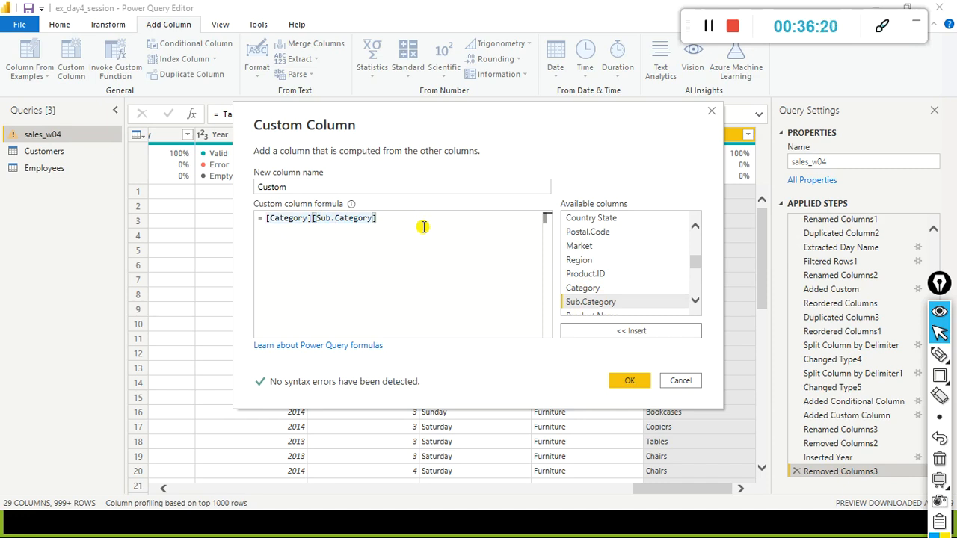
click(629, 382)
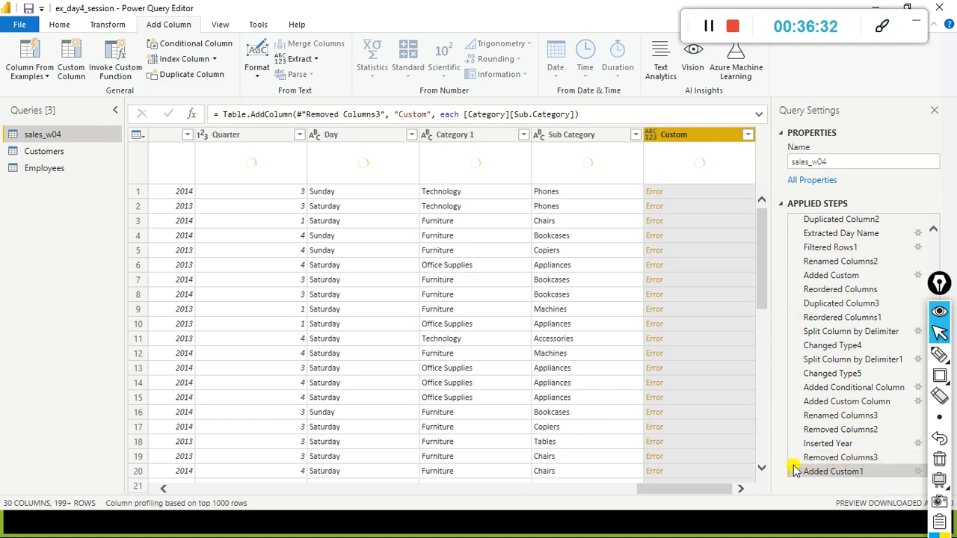
scroll(798, 449, down, 1)
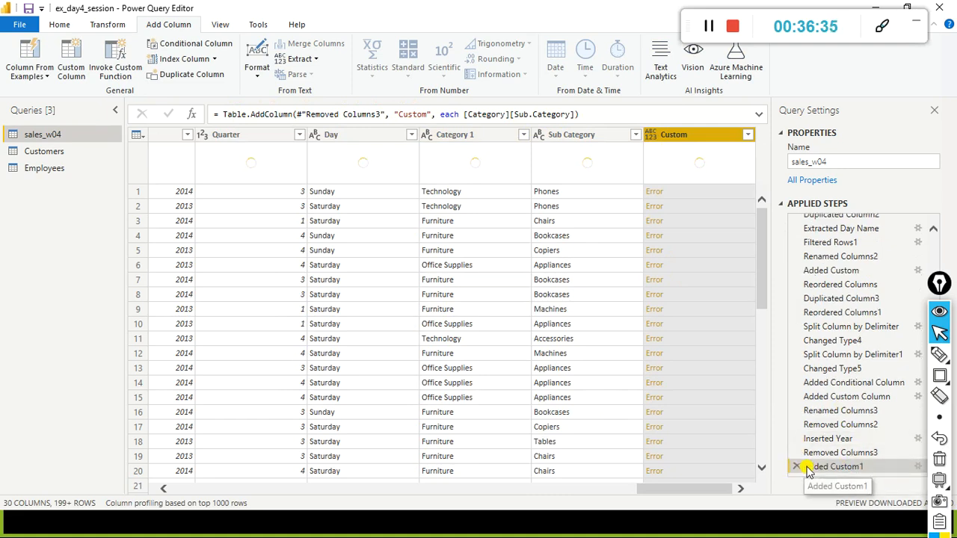
click(797, 468)
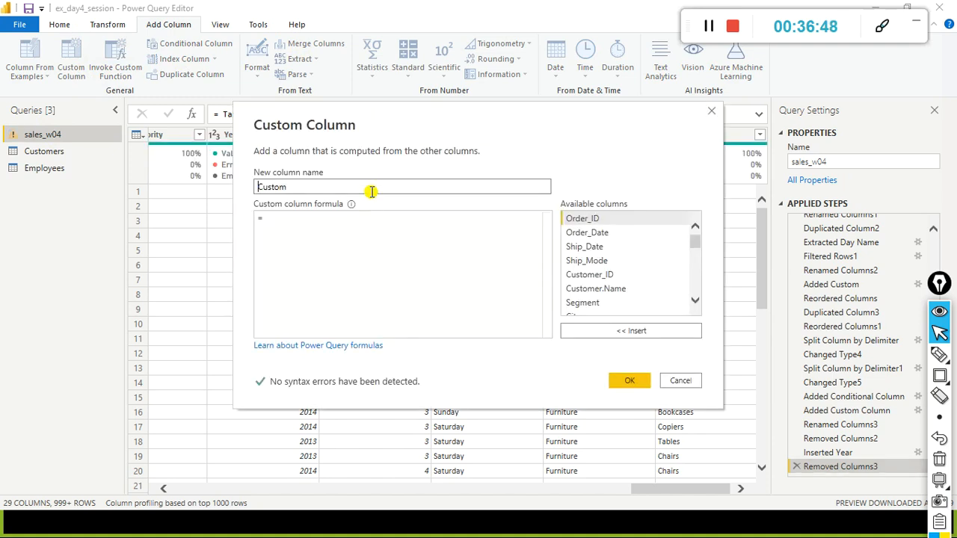
Start a new custom column in sales_w04 and name it CatSubCat.
text(c)
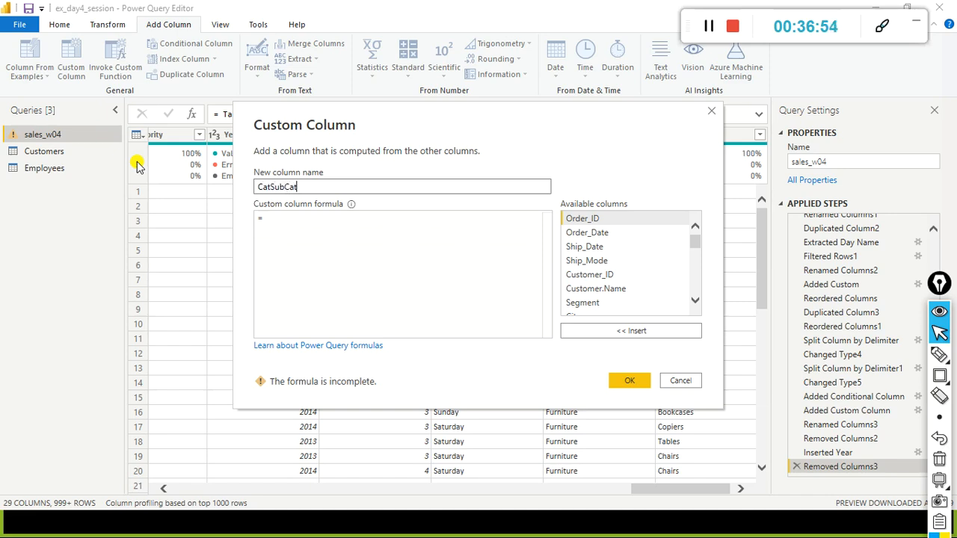
key(Tab)
click(384, 258)
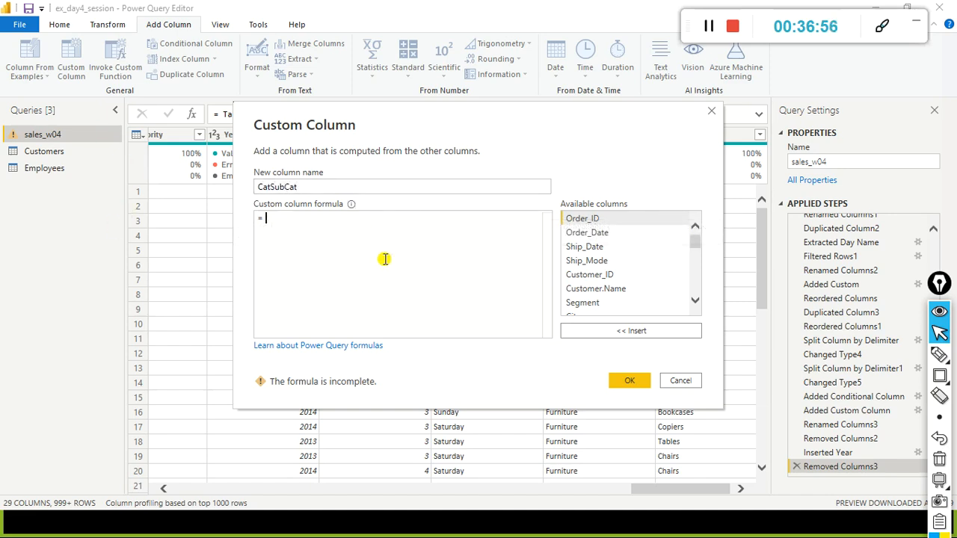
Insert the Category and Sub.Category columns into the CatSubCat formula, keeping each only once.
scroll(651, 288, down, 1)
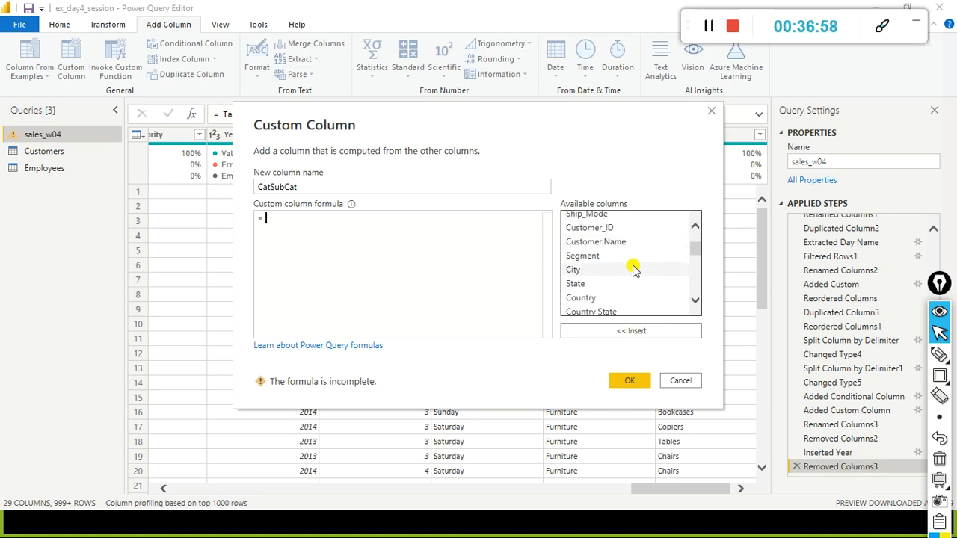
scroll(632, 270, down, 4)
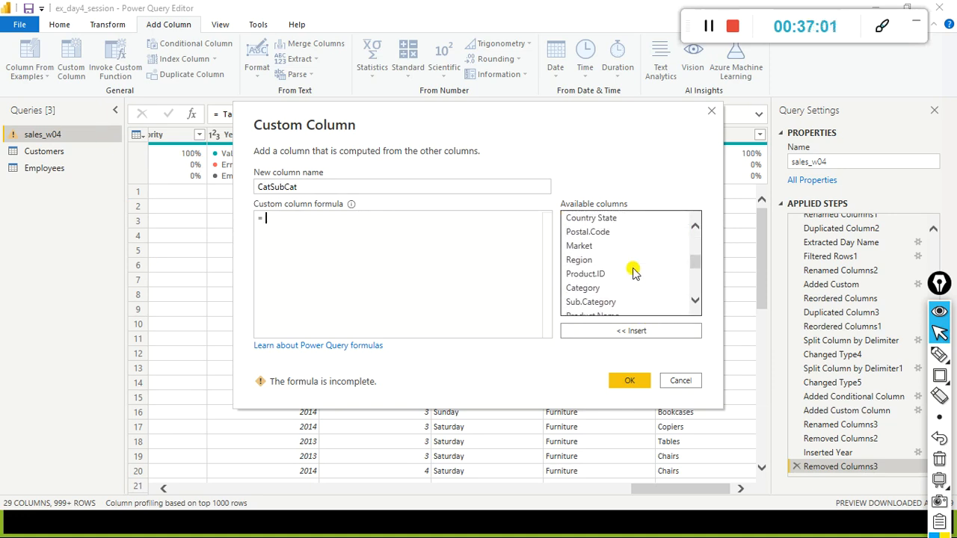
double_click(601, 288)
click(598, 302)
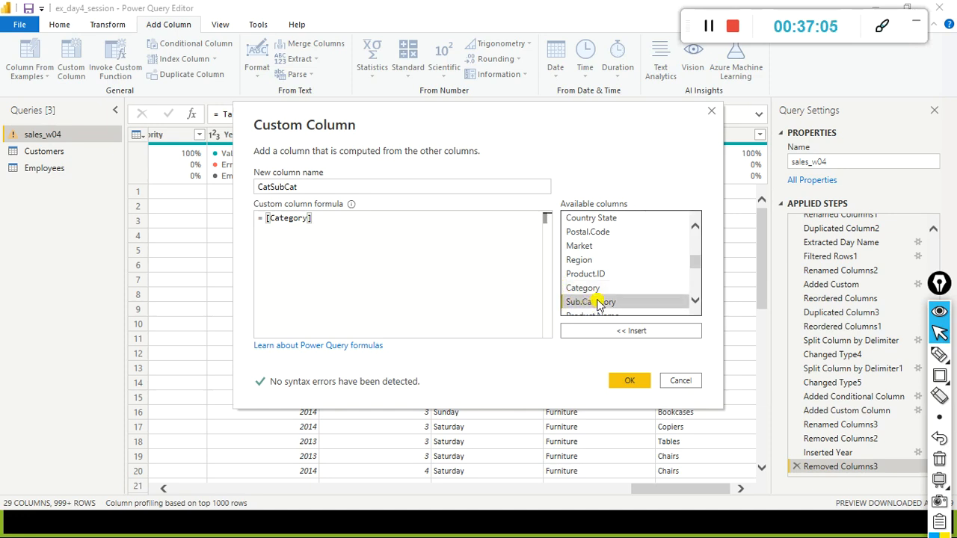
double_click(599, 302)
double_click(598, 302)
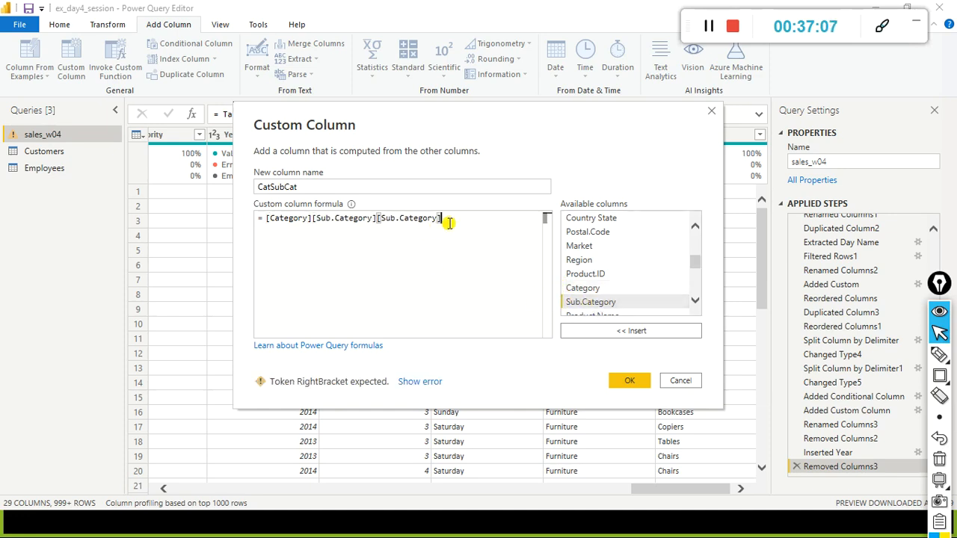
key(BackSpace)
key(BackSpace)
key(BackSpace)
key(BackSpace)
key(BackSpace)
key(BackSpace)
key(BackSpace)
key(BackSpace)
key(BackSpace)
key(BackSpace)
key(BackSpace)
key(BackSpace)
key(BackSpace)
key(BackSpace)
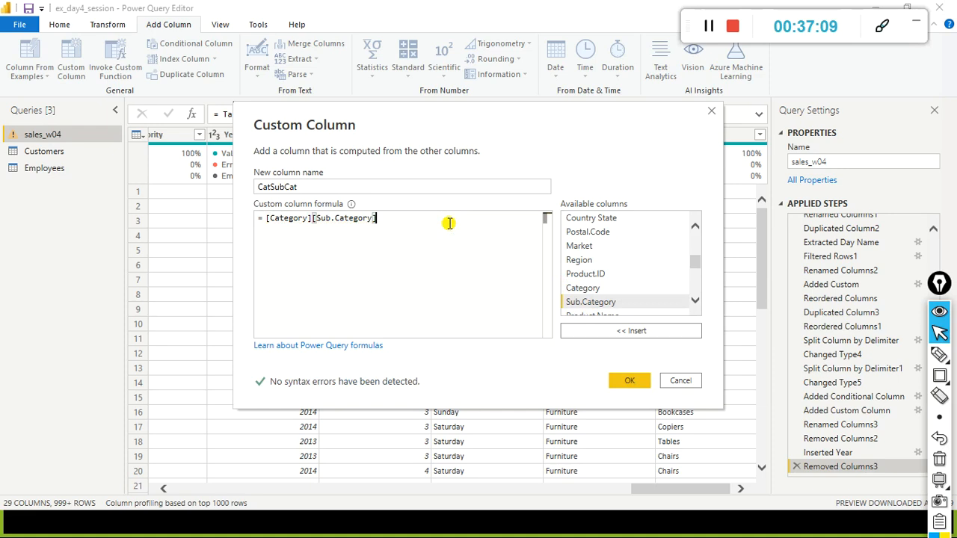
Join the two columns through an empty text literal so the formula reads [Category]&""&[Sub.Category].
key(Left)
key(Left)
key(Left)
key(Left)
key(Left)
key(Left)
key(Left)
key(Left)
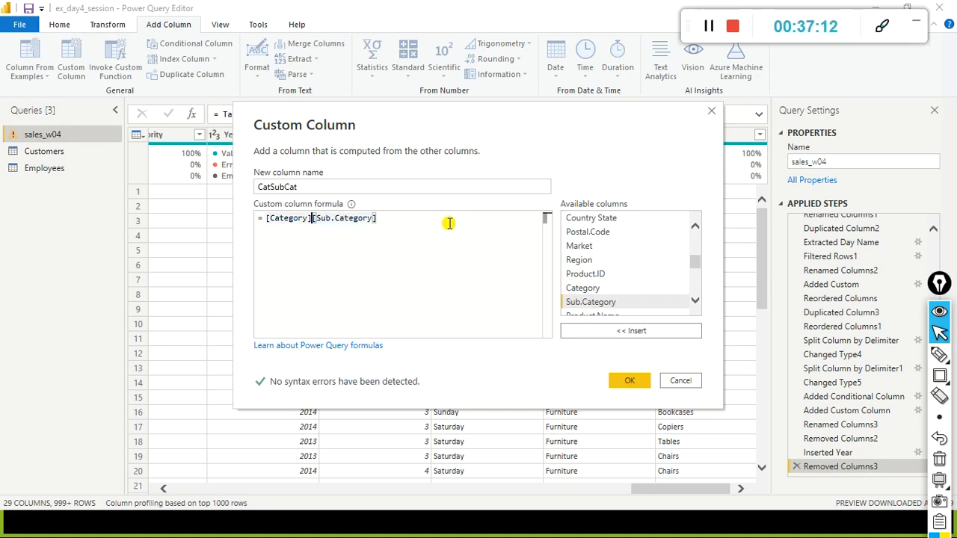
text(&)
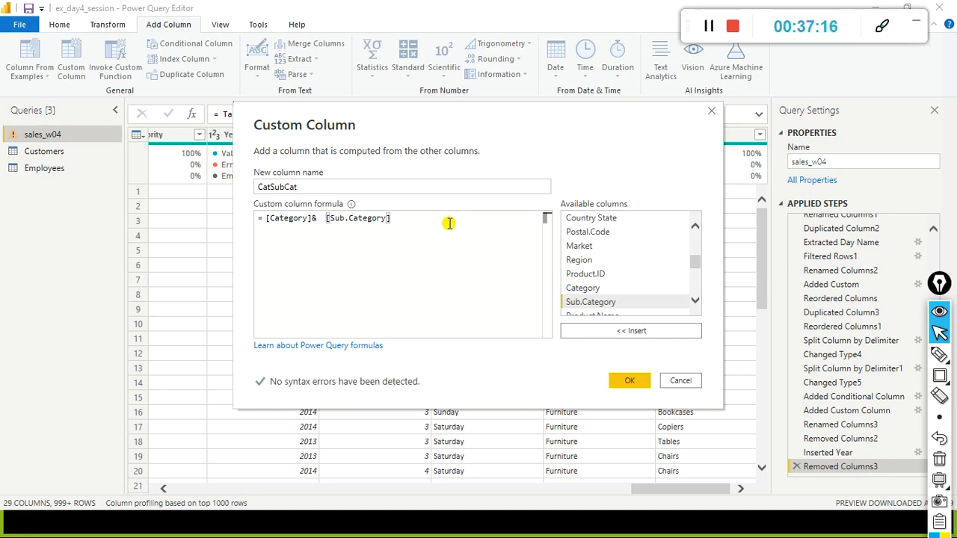
text(  &)
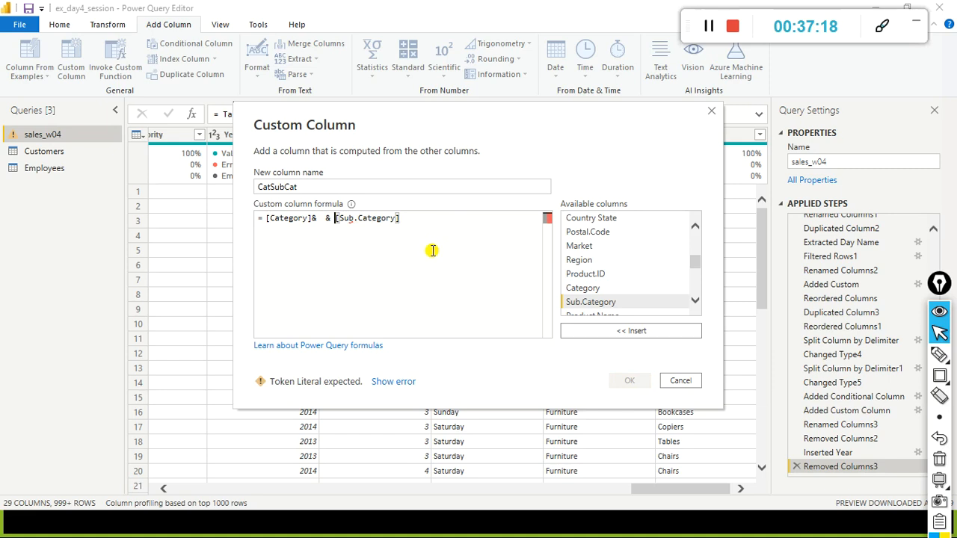
click(329, 222)
click(336, 218)
key(BackSpace)
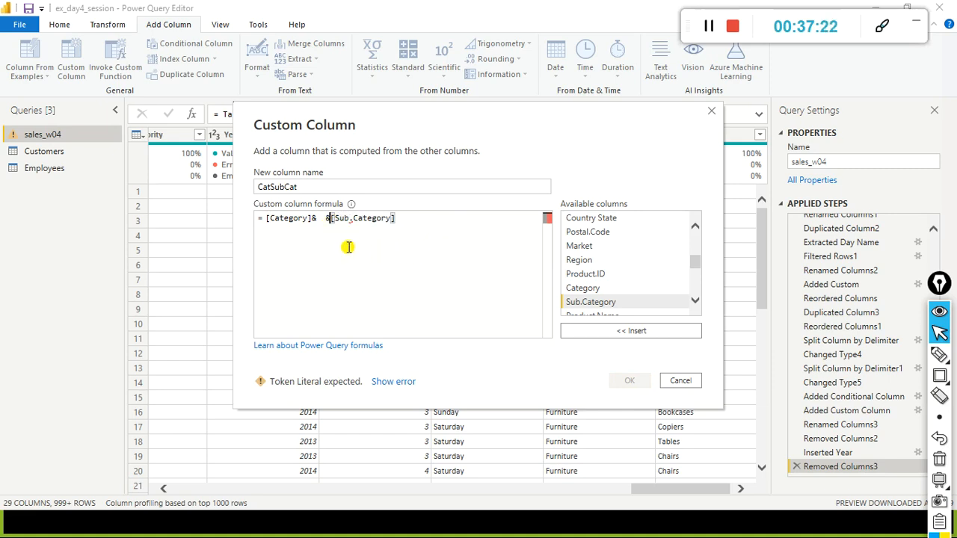
click(329, 218)
click(404, 224)
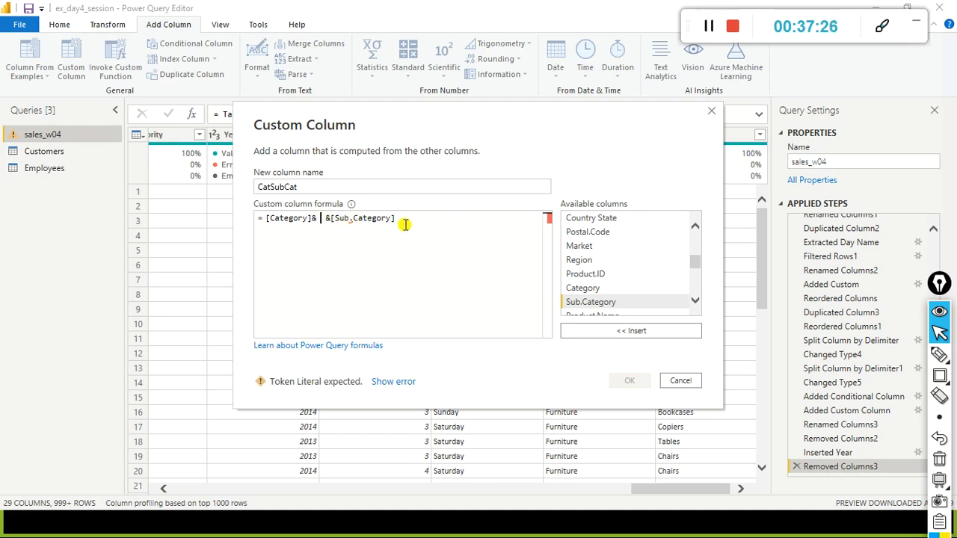
text(")
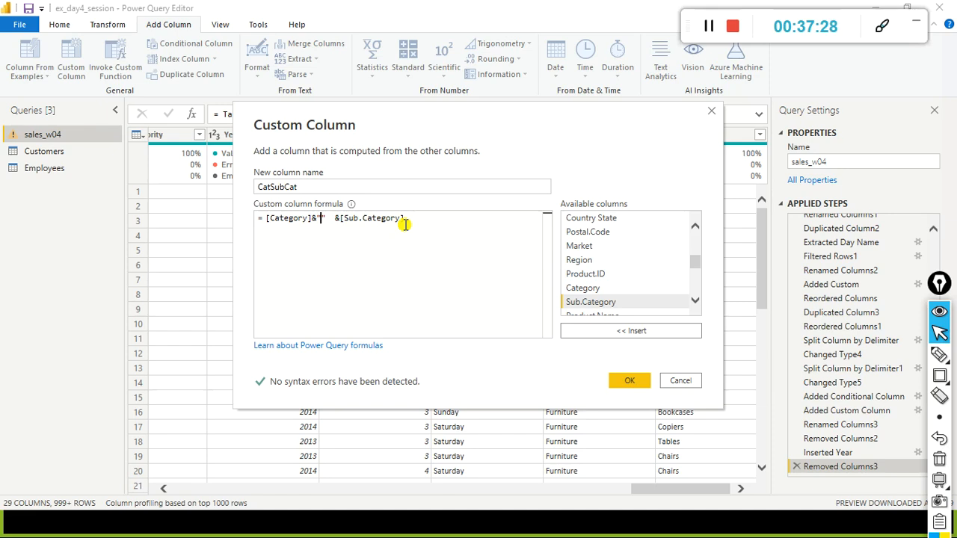
key(Delete)
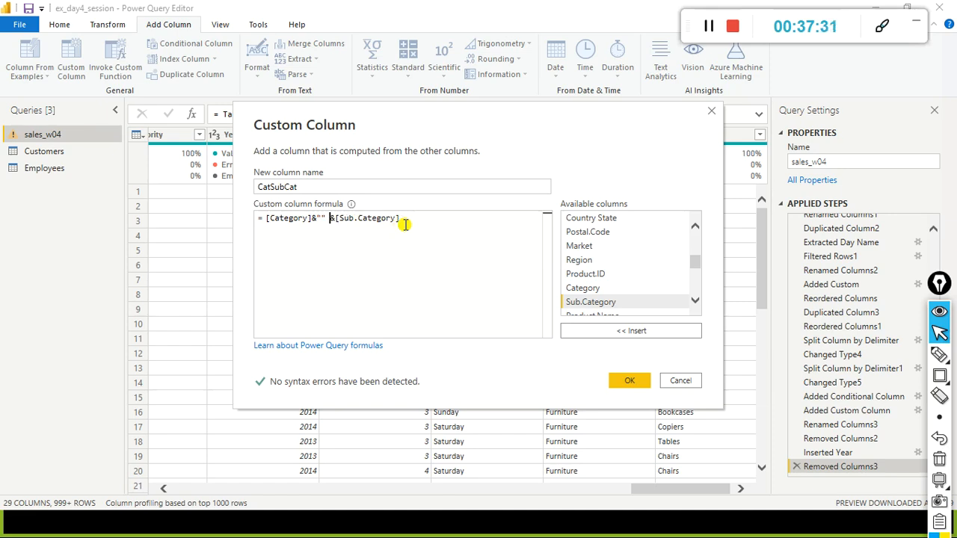
key(BackSpace)
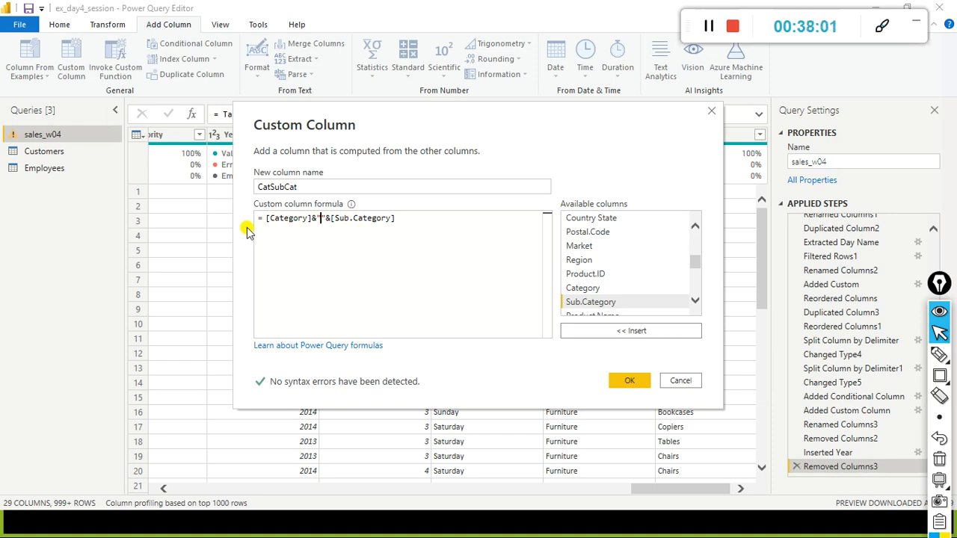
Add a space between the quotes, giving [Category]&" "&[Sub.Category], and create the CatSubCat column.
drag(296, 186, 255, 187)
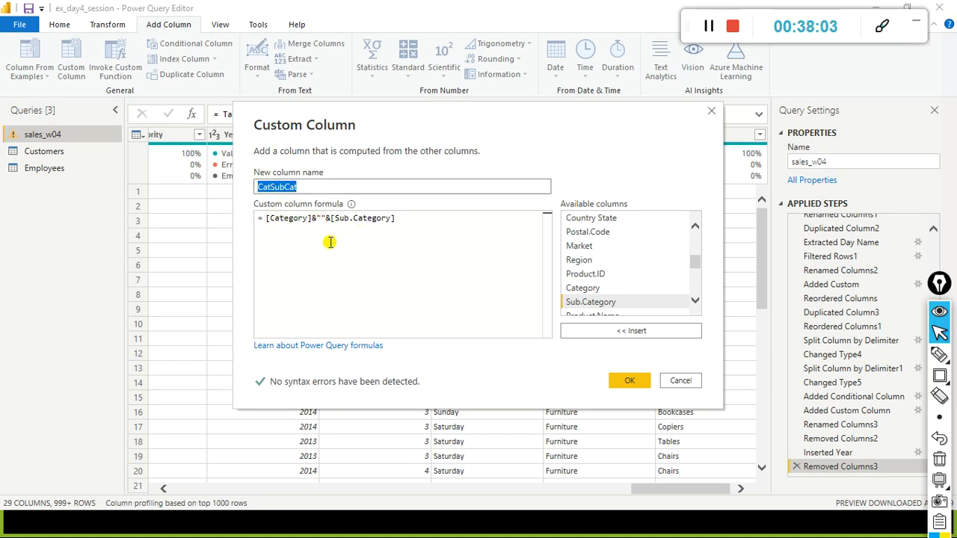
click(323, 217)
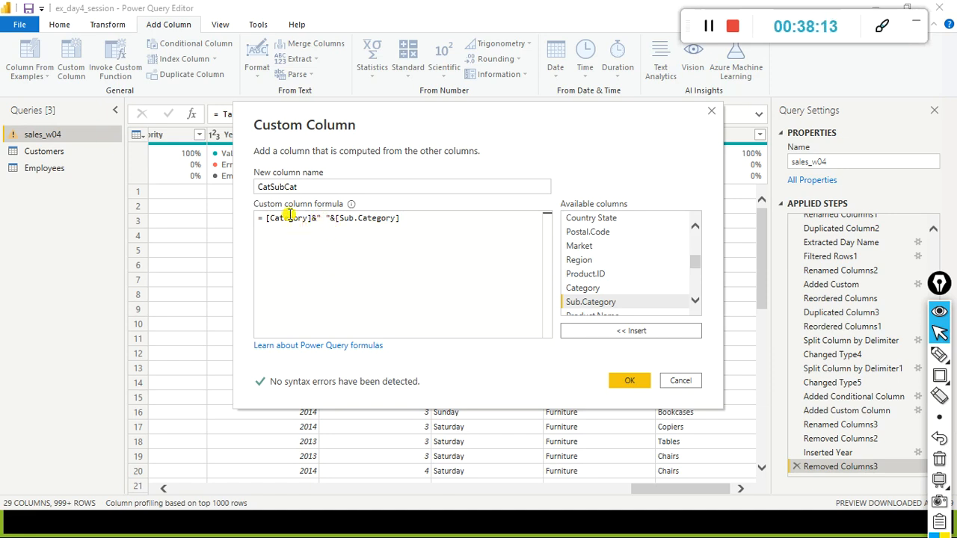
drag(301, 186, 211, 173)
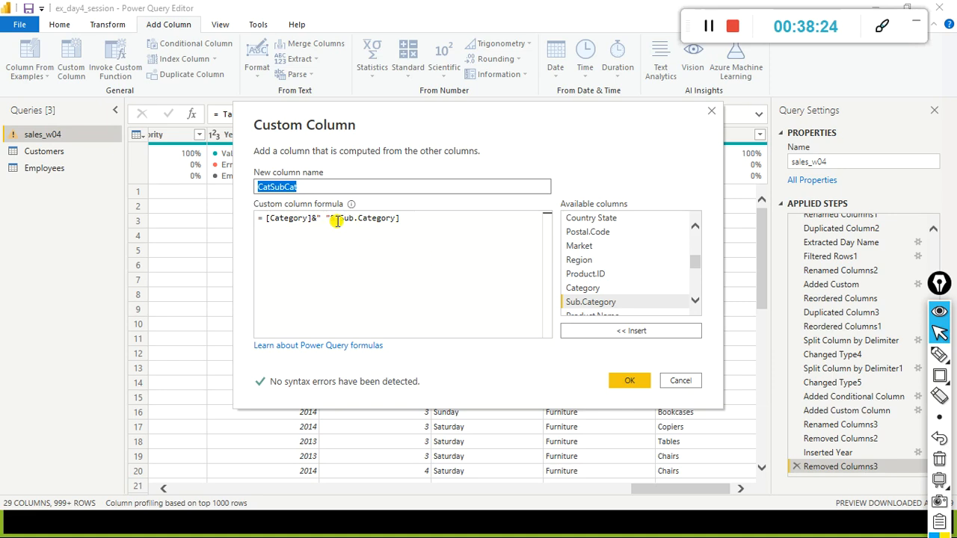
click(625, 379)
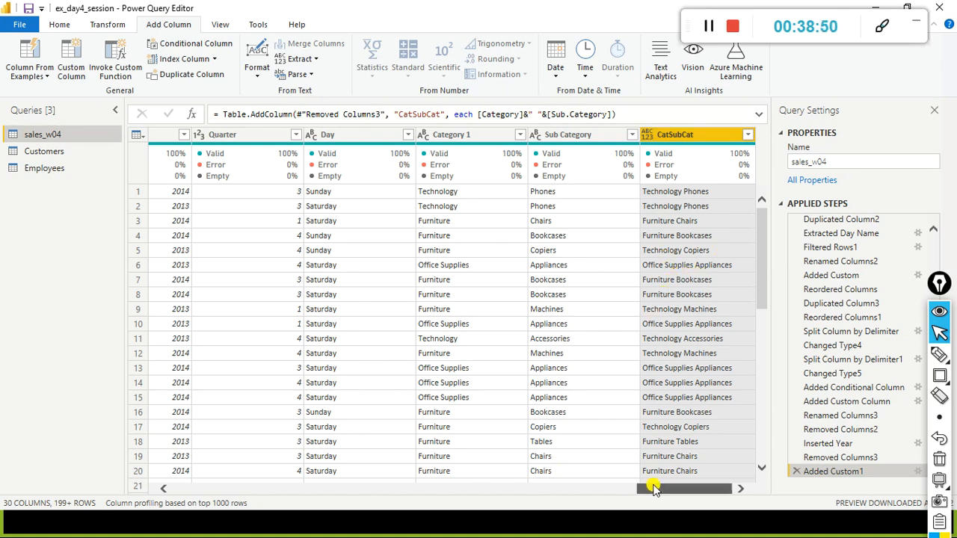
drag(652, 487, 55, 470)
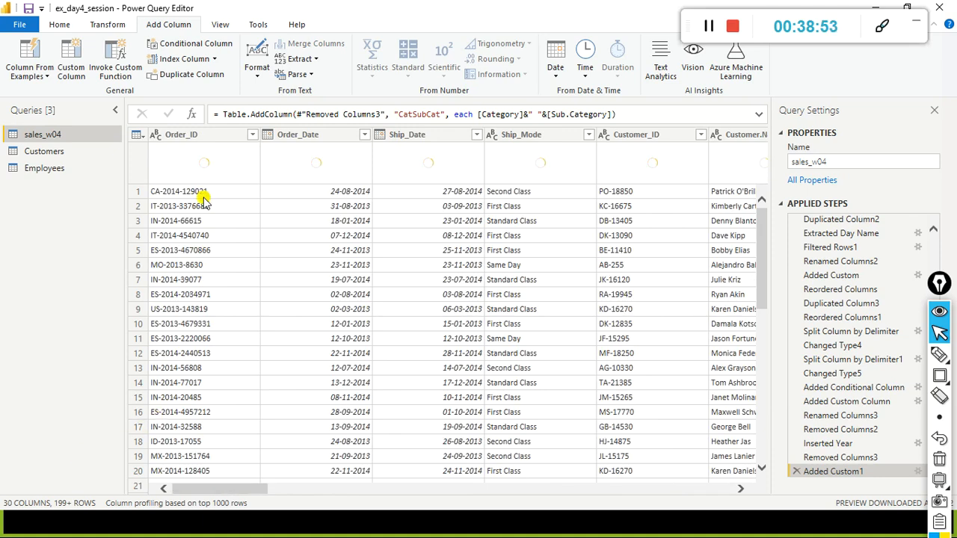
click(460, 489)
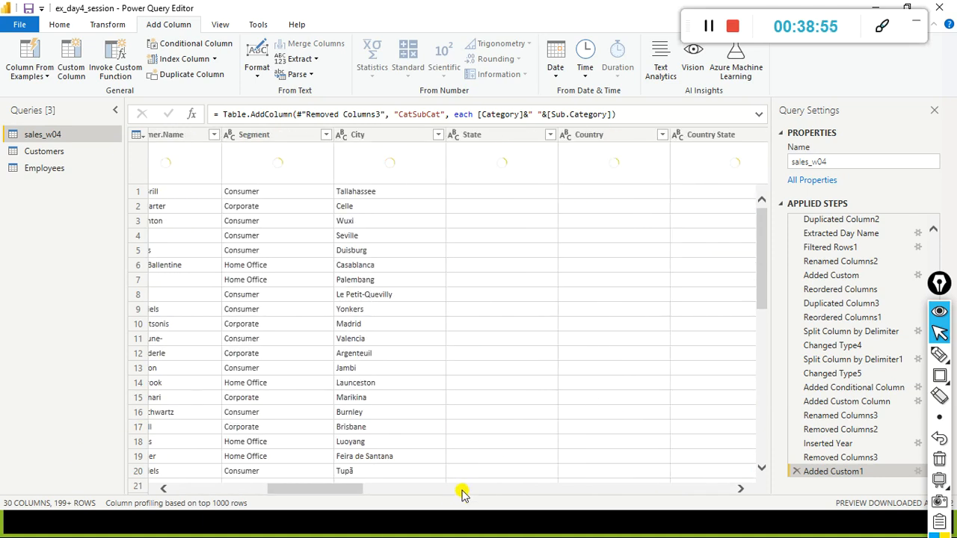
click(721, 489)
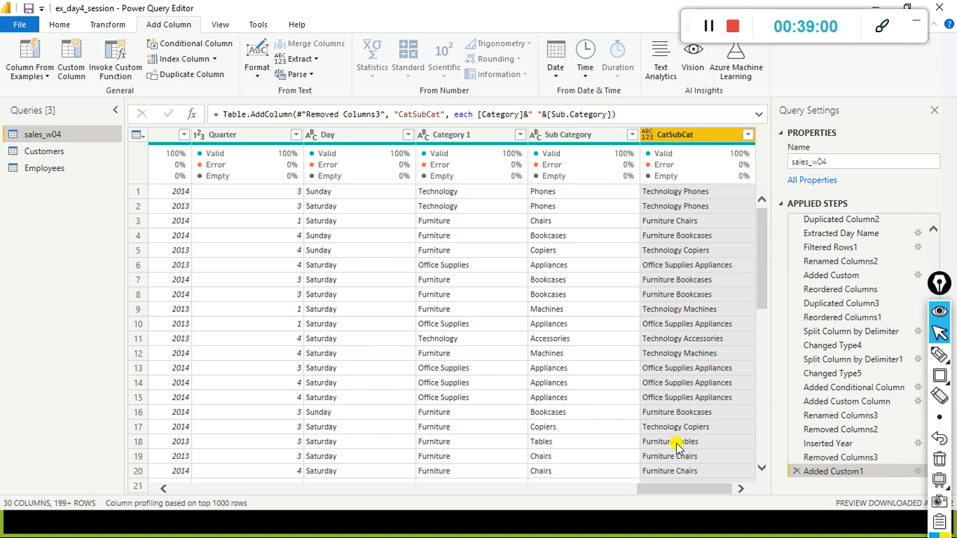
drag(661, 494, 202, 478)
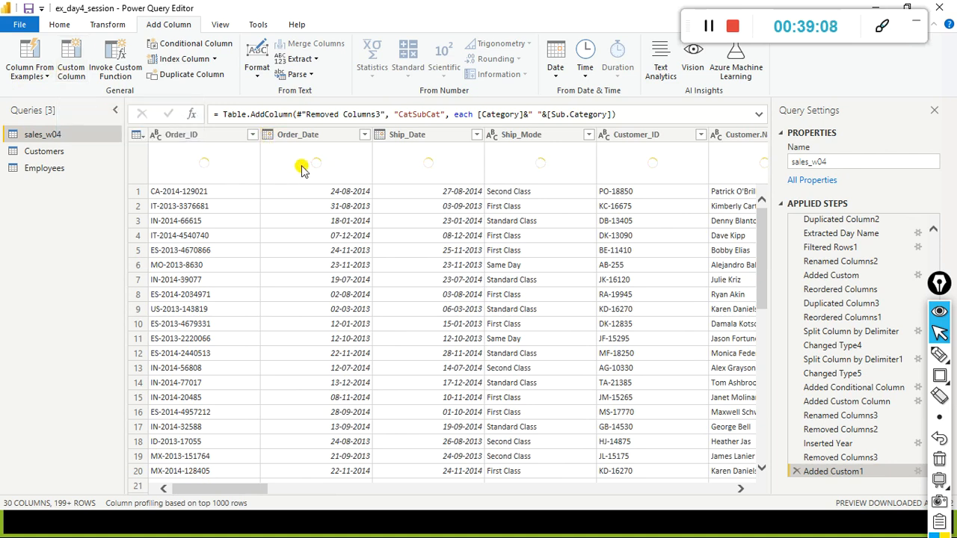
Review the new CatSubCat column against its source columns, and examine the Sales and Quantity columns in sales_w04.
drag(239, 487, 775, 478)
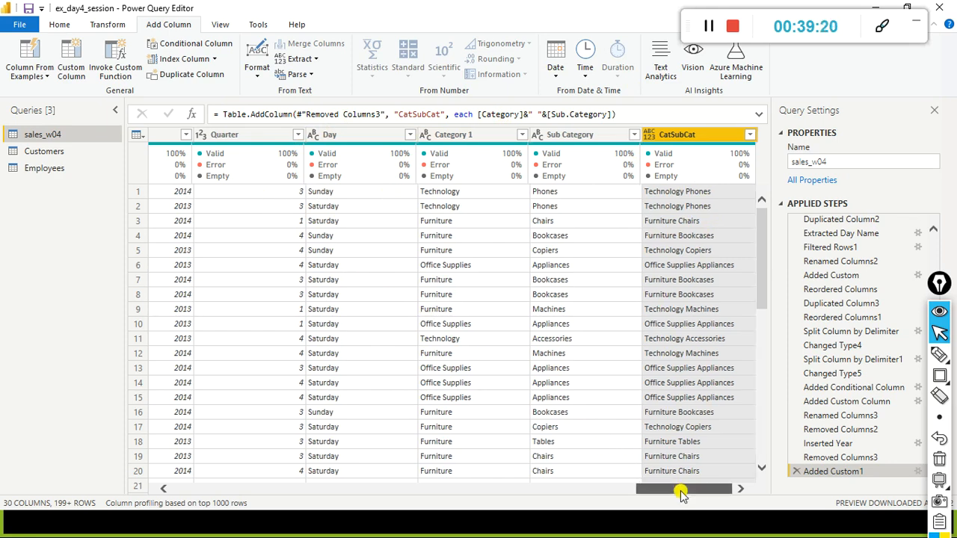
drag(679, 489, 610, 488)
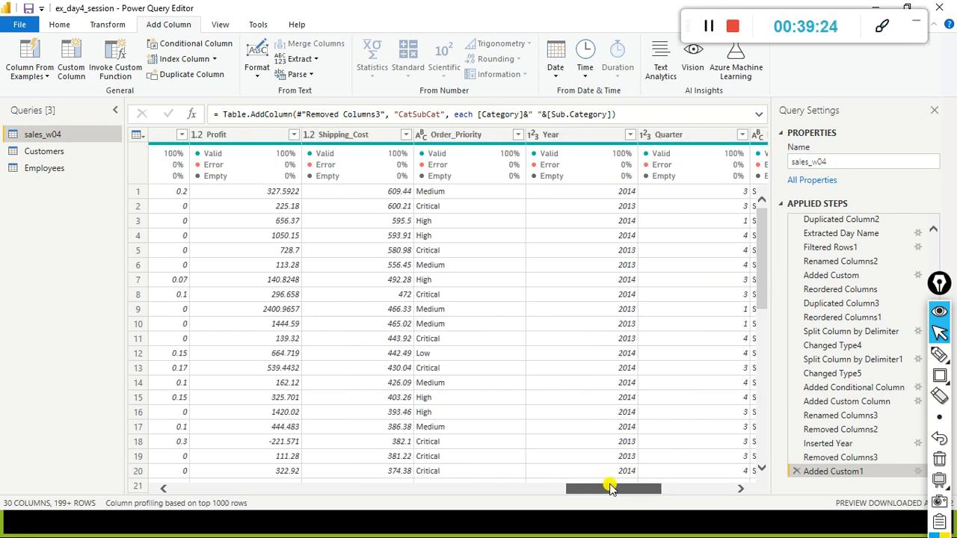
drag(609, 489, 684, 484)
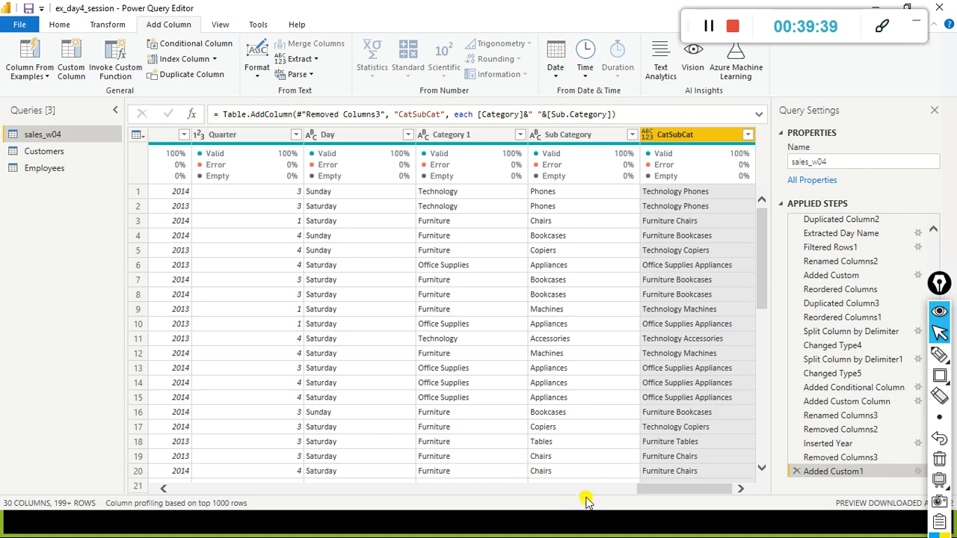
click(629, 490)
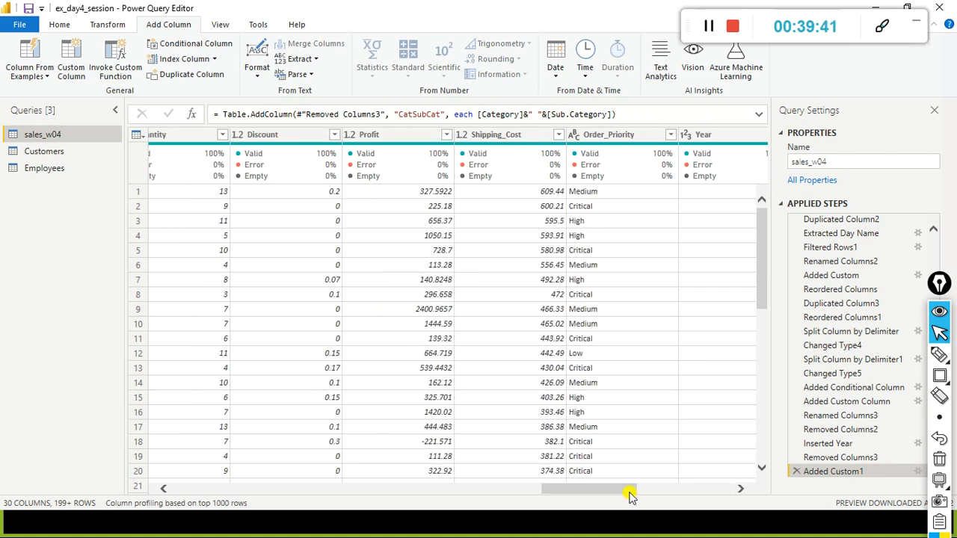
drag(629, 495, 592, 494)
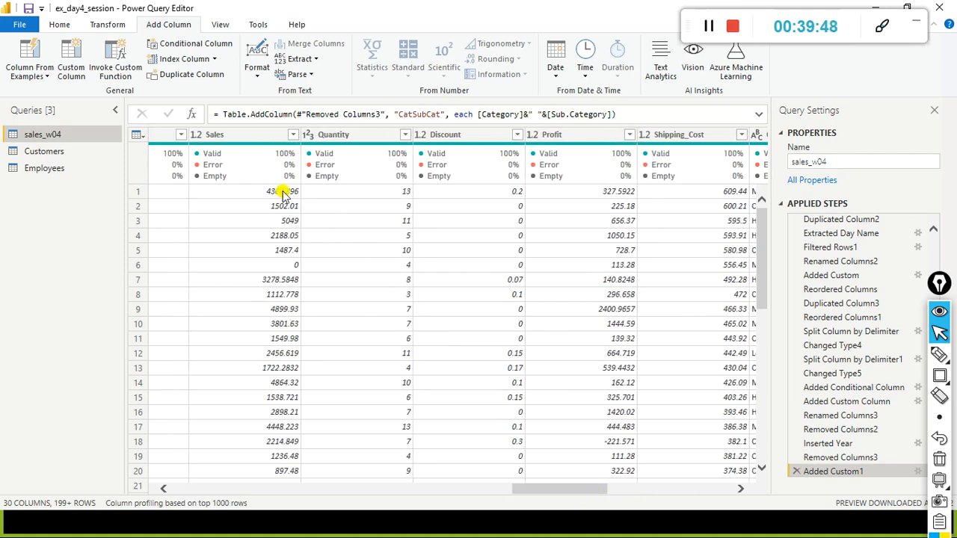
drag(543, 487, 506, 490)
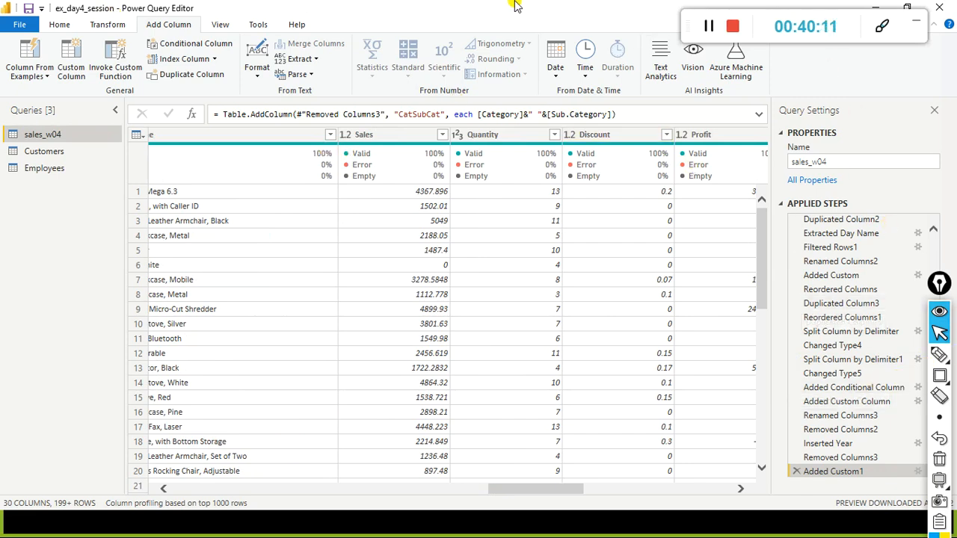
key(super)
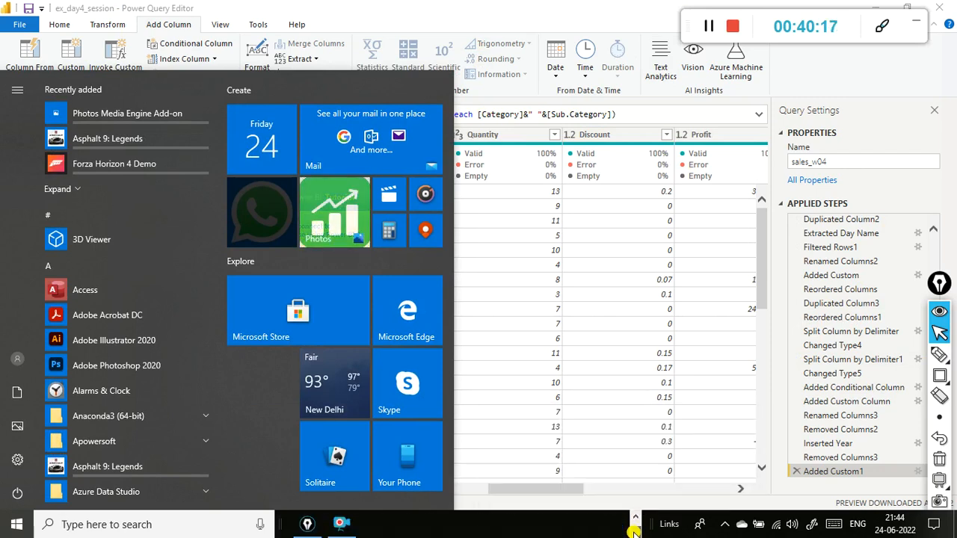
click(591, 5)
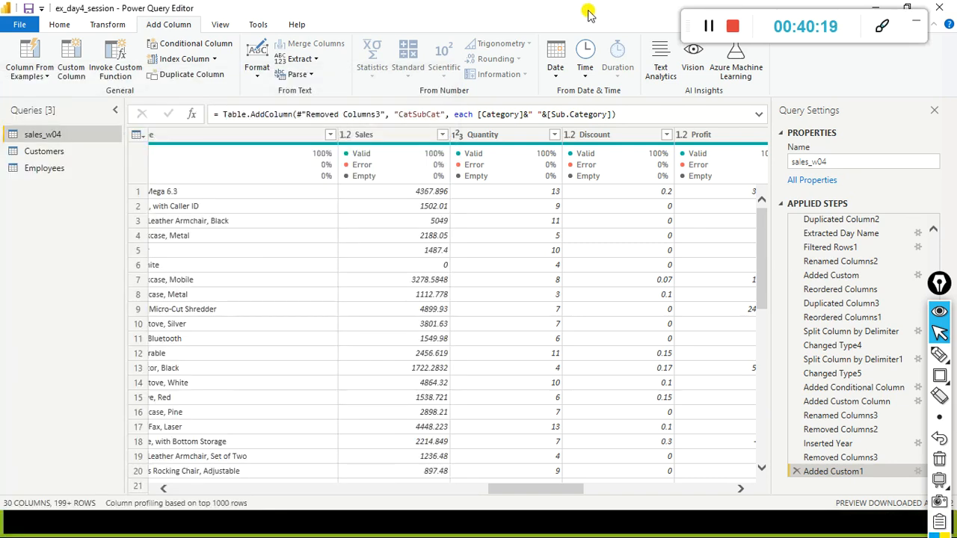
key(alt+Tab)
key(super+d)
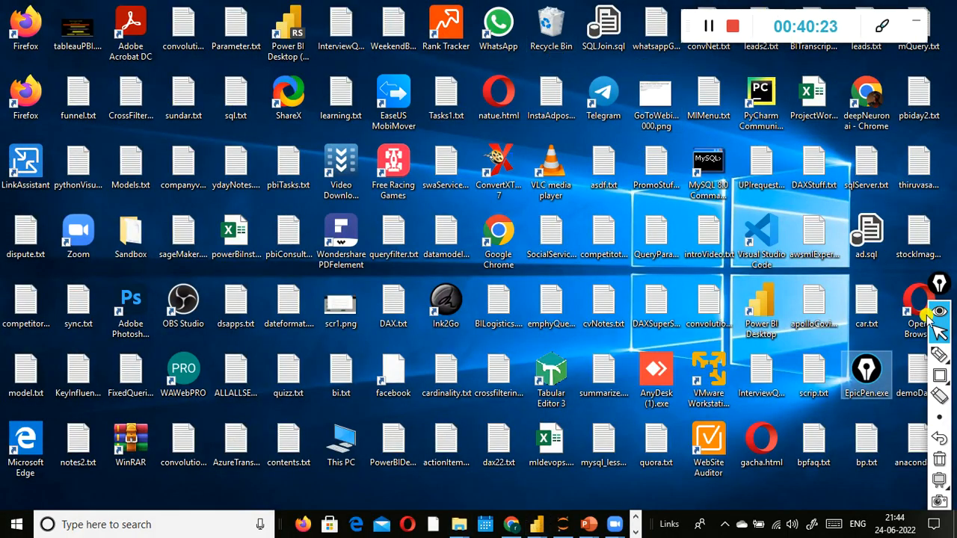
click(634, 527)
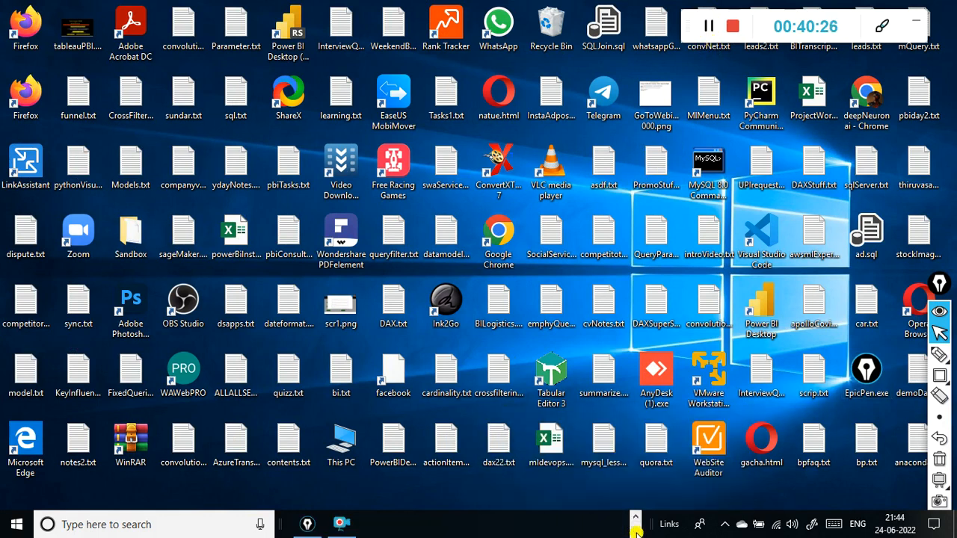
key(super+d)
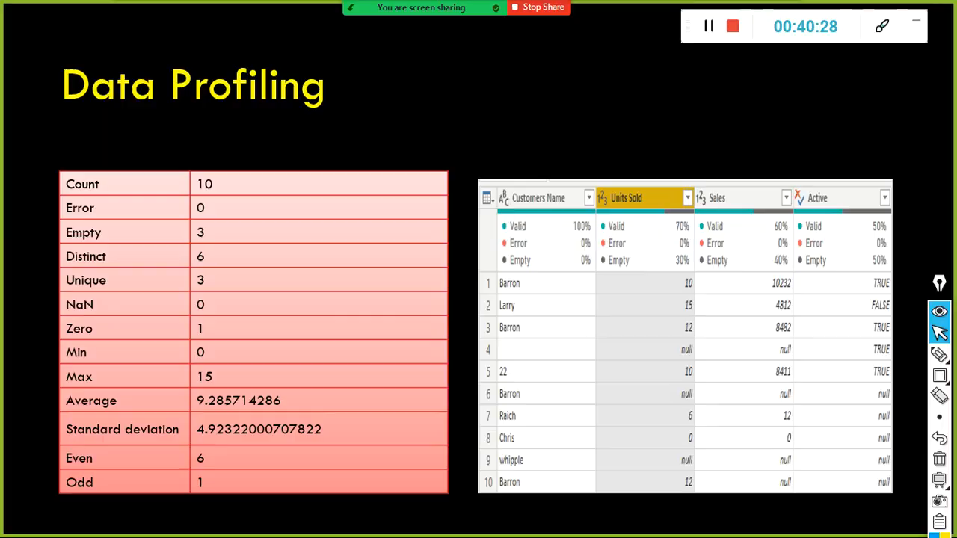
Switch to the PowerPoint slide show and read the new message in the Zoom meeting chat.
key(alt+Tab)
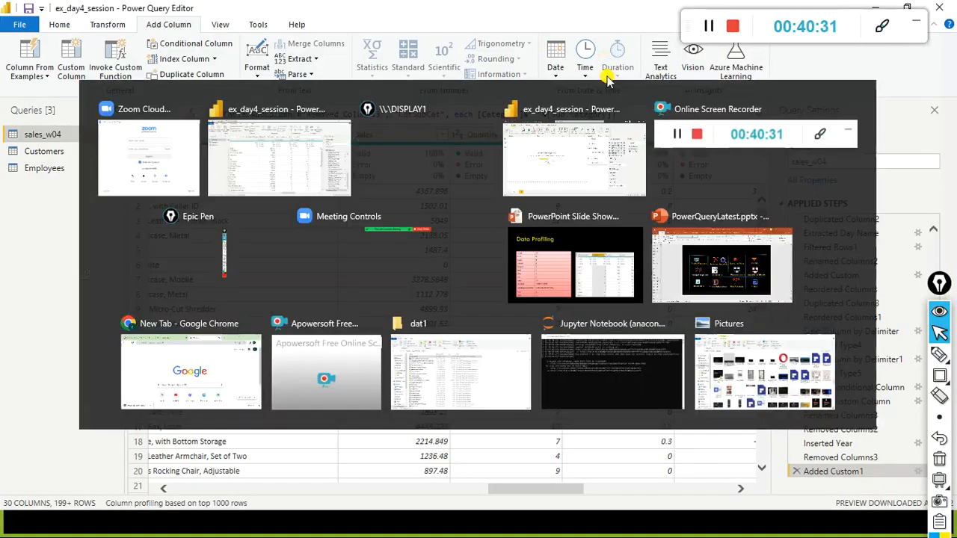
key(alt+Tab)
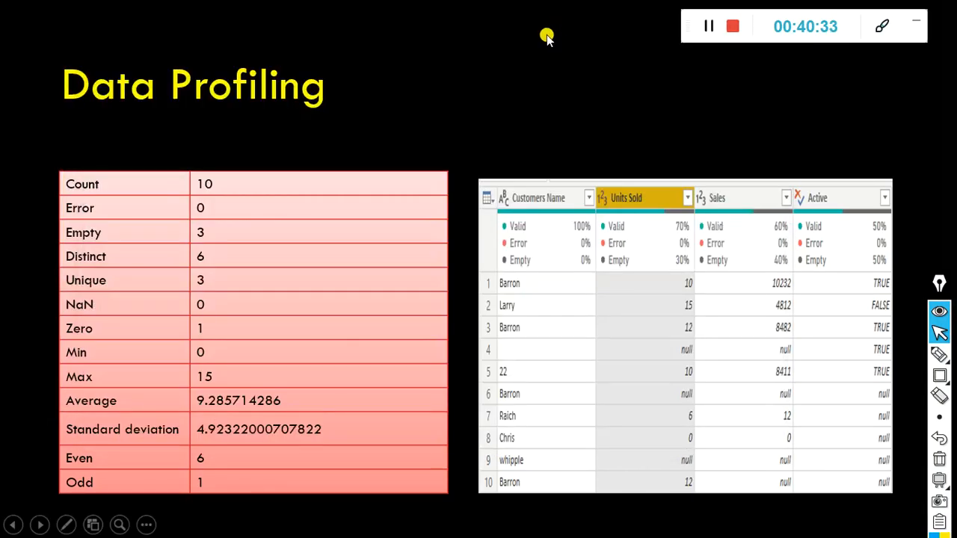
click(609, 196)
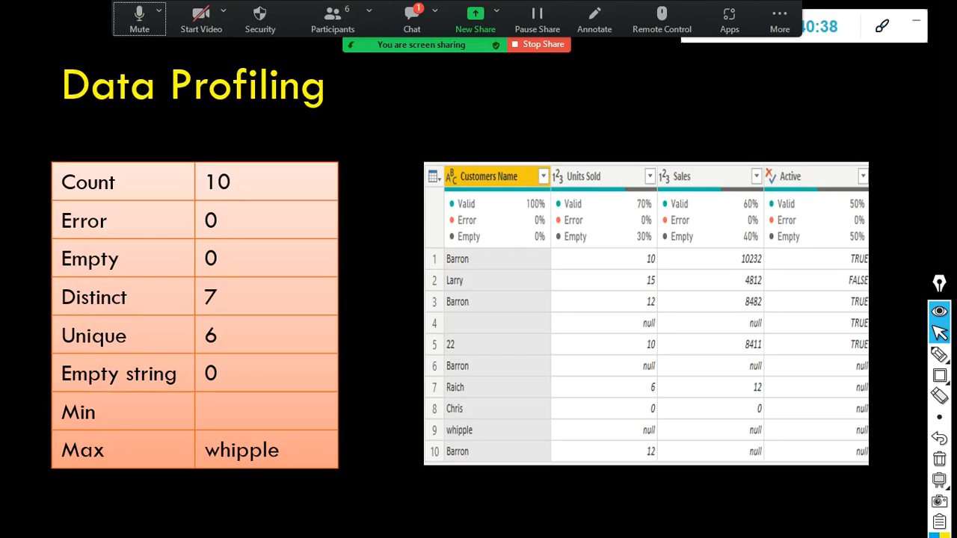
click(412, 16)
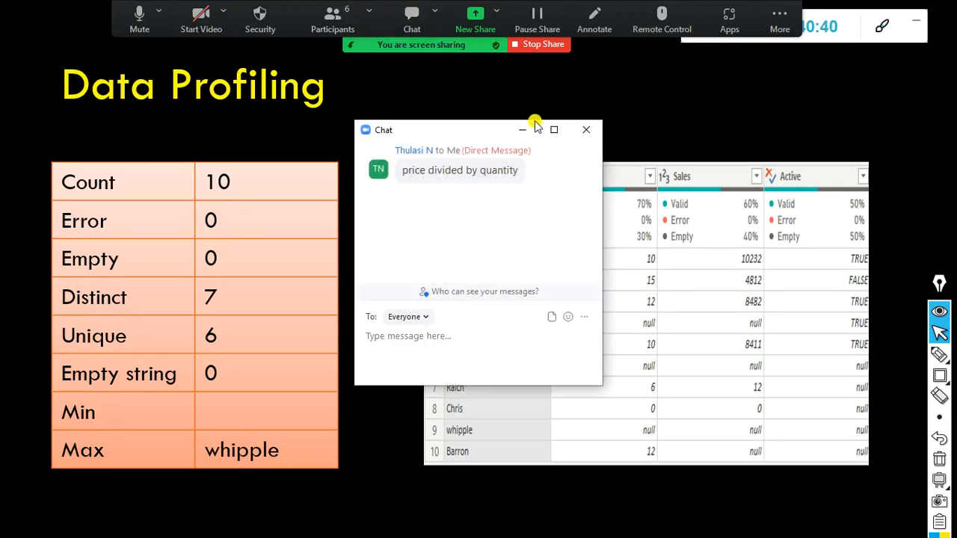
click(586, 131)
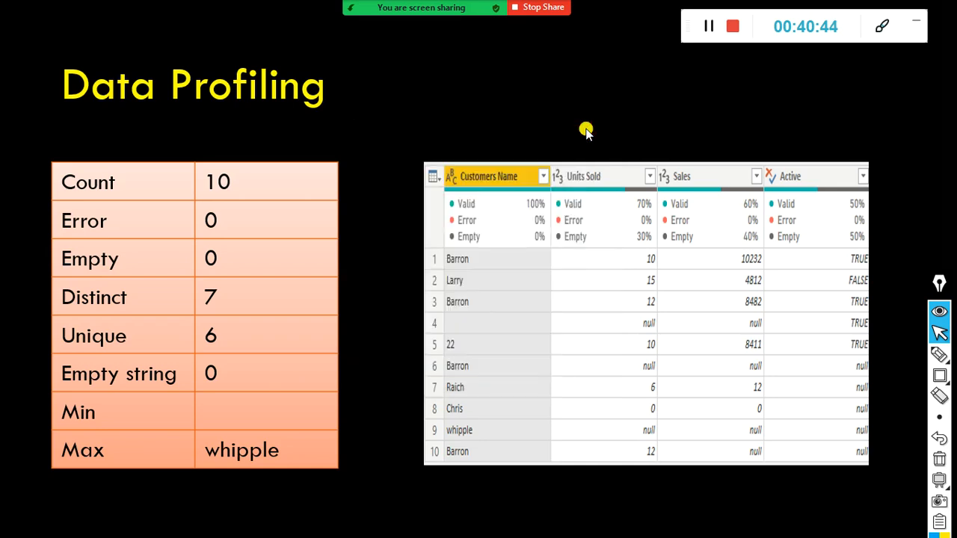
Switch back to the Power Query Editor and maximize its window.
key(alt+Tab)
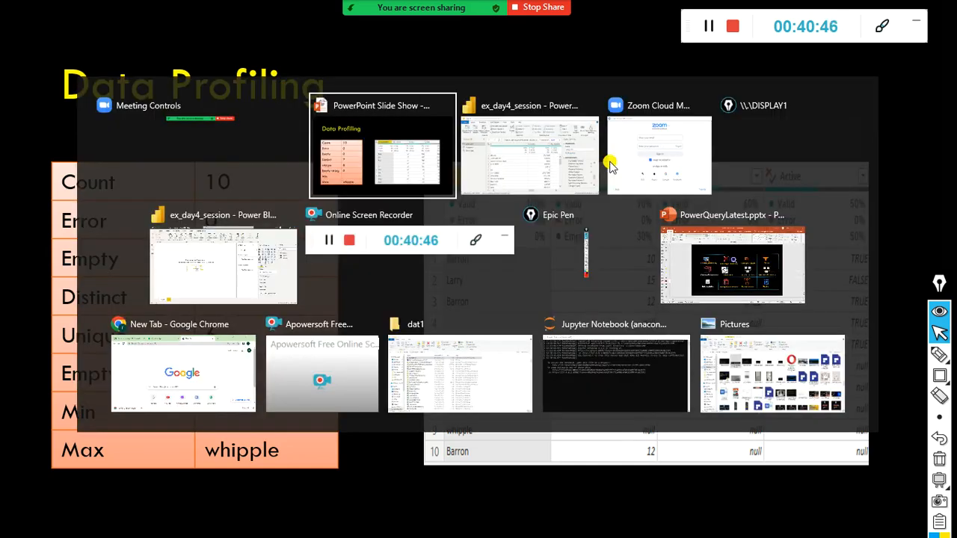
key(Tab)
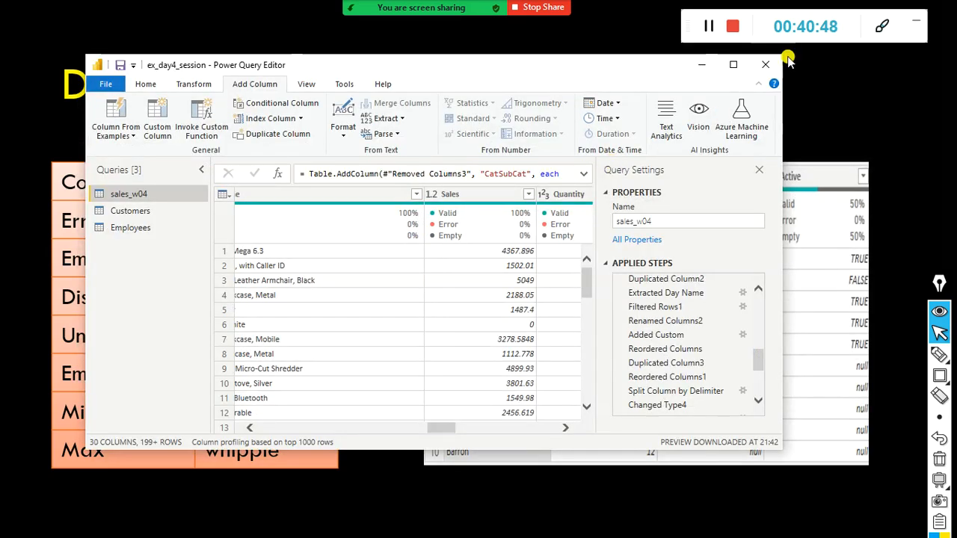
click(732, 66)
Check the Zoom meeting chat for participants' suggestions on calculating the price, closing the chat after each reading.
mouse_move(394, 15)
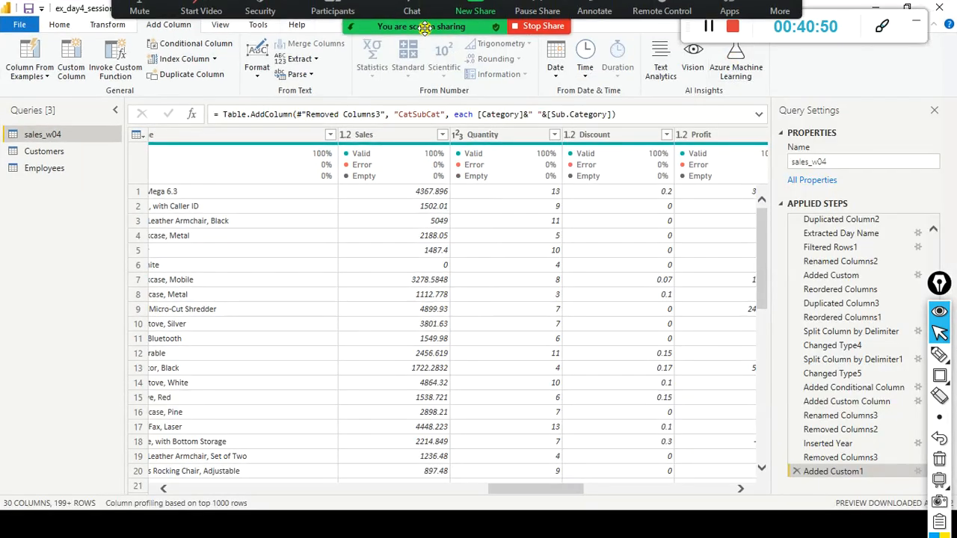
click(410, 21)
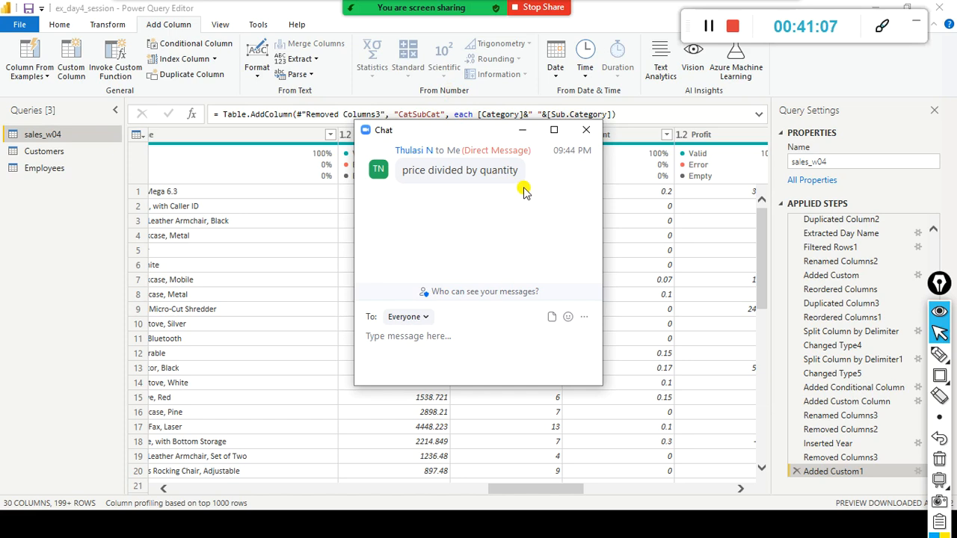
click(586, 130)
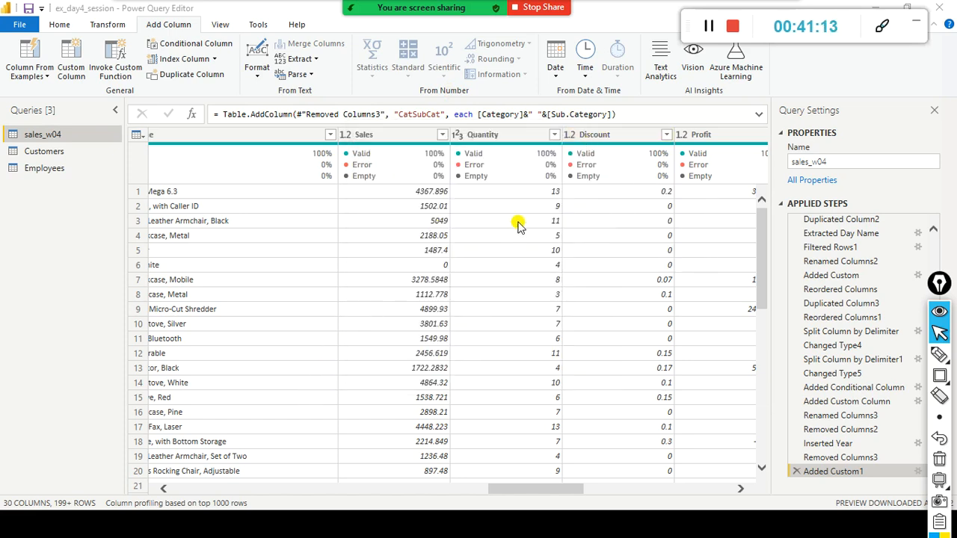
drag(516, 490, 747, 486)
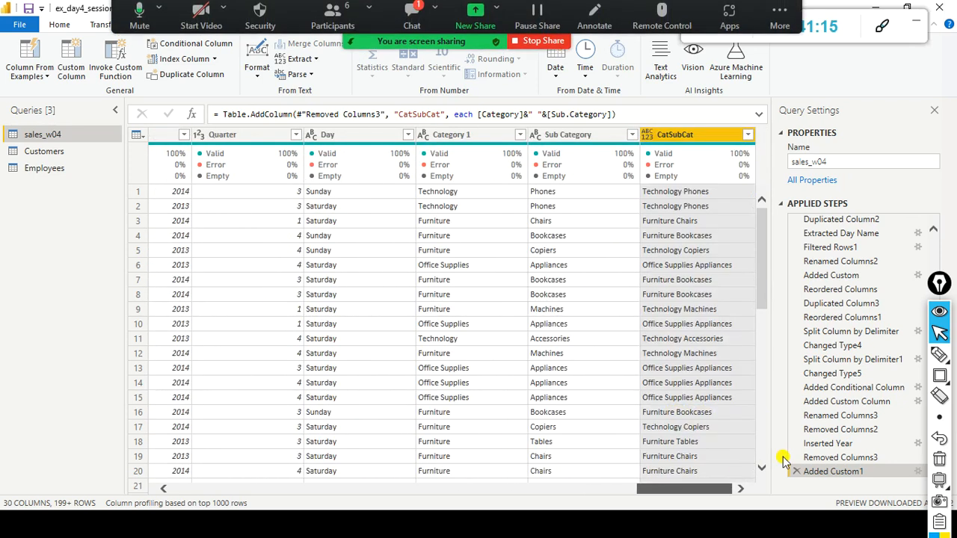
click(410, 17)
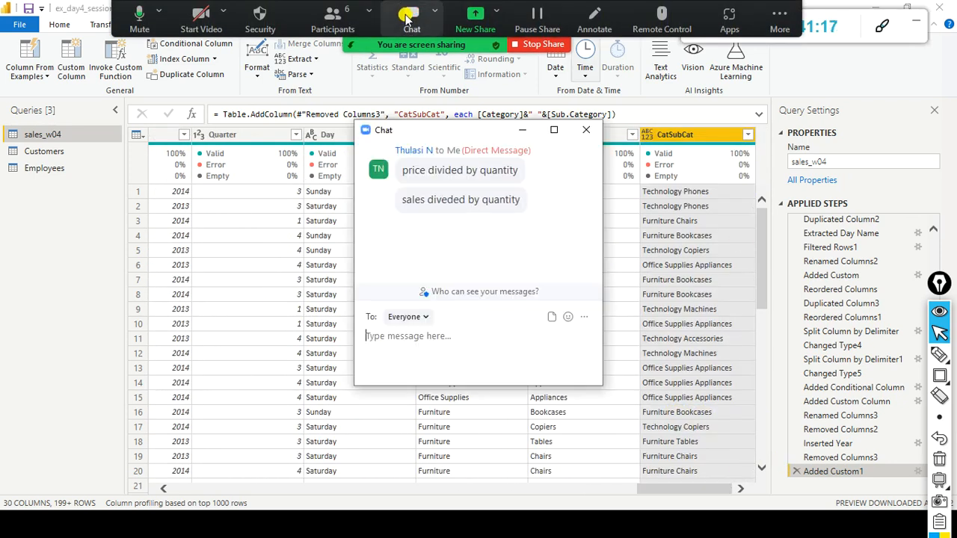
click(577, 136)
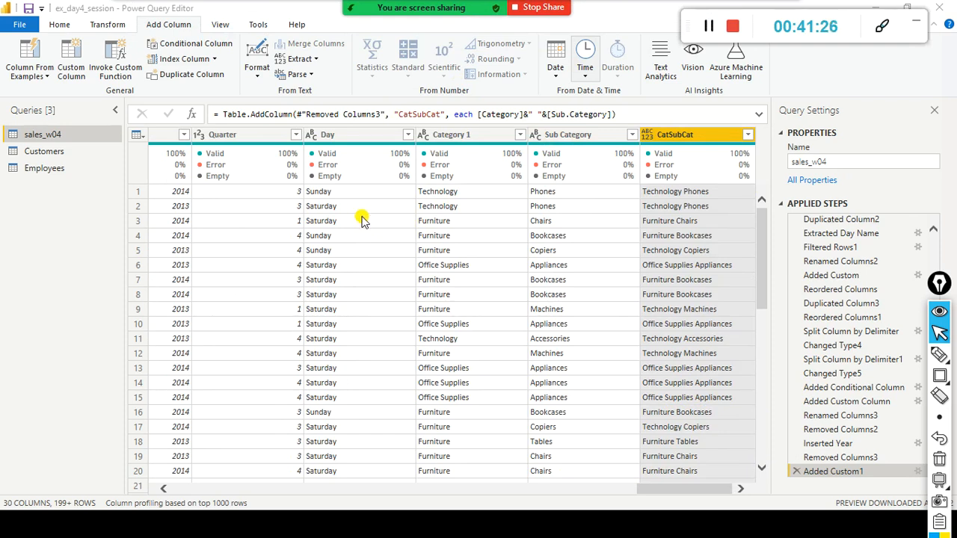
click(411, 18)
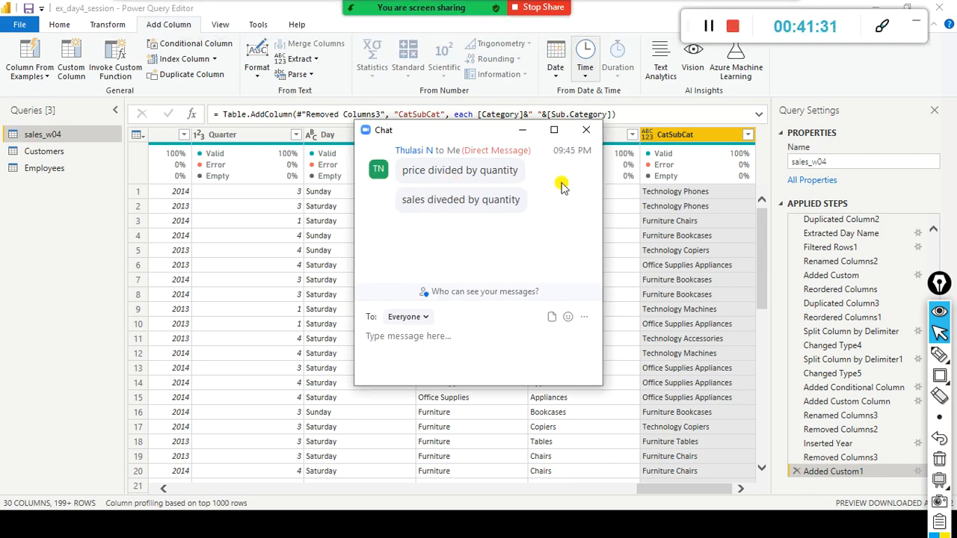
click(586, 130)
Start a new custom column in sales_w04 and name it Price.
drag(658, 488, 746, 452)
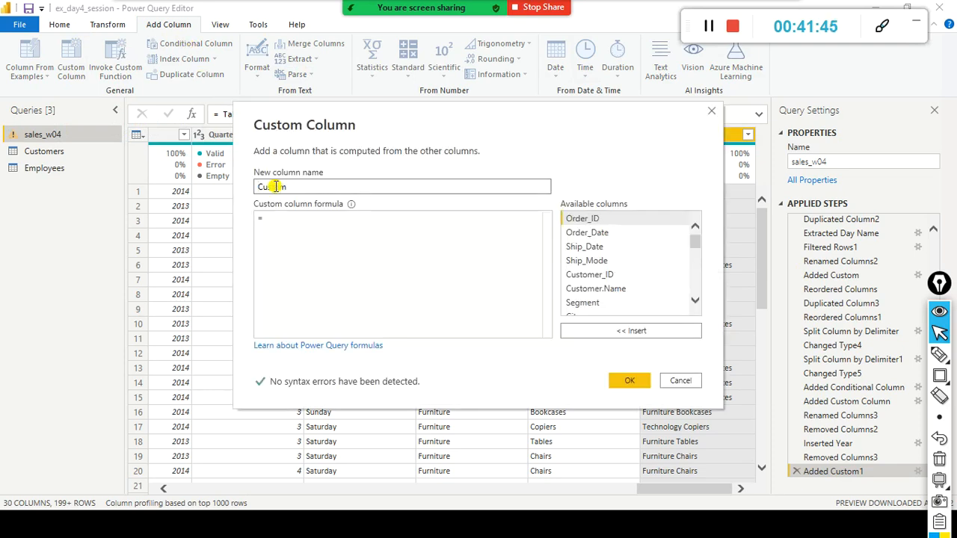
drag(320, 187, 149, 188)
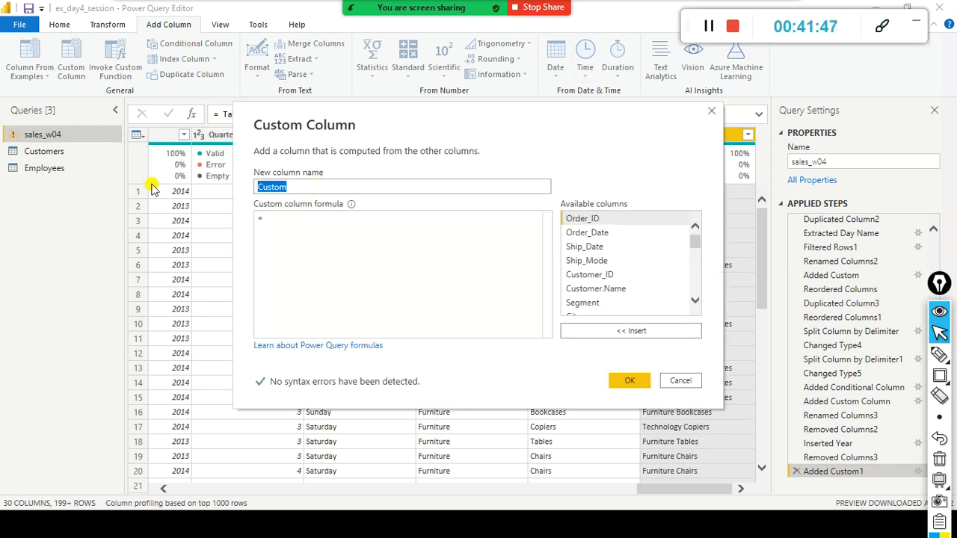
text(Price)
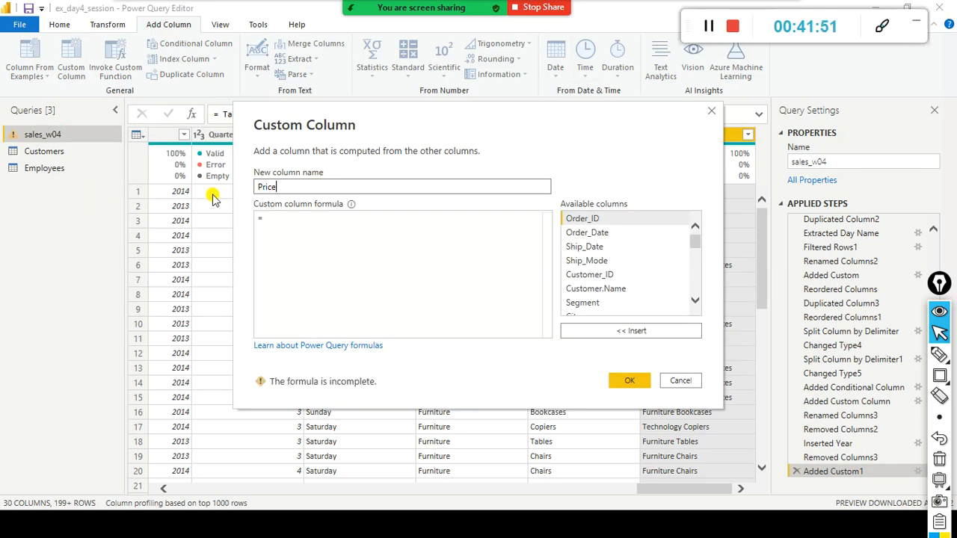
Build the Price column's formula as [Sales] / [Quantity] by inserting the two available columns around a division sign.
click(283, 218)
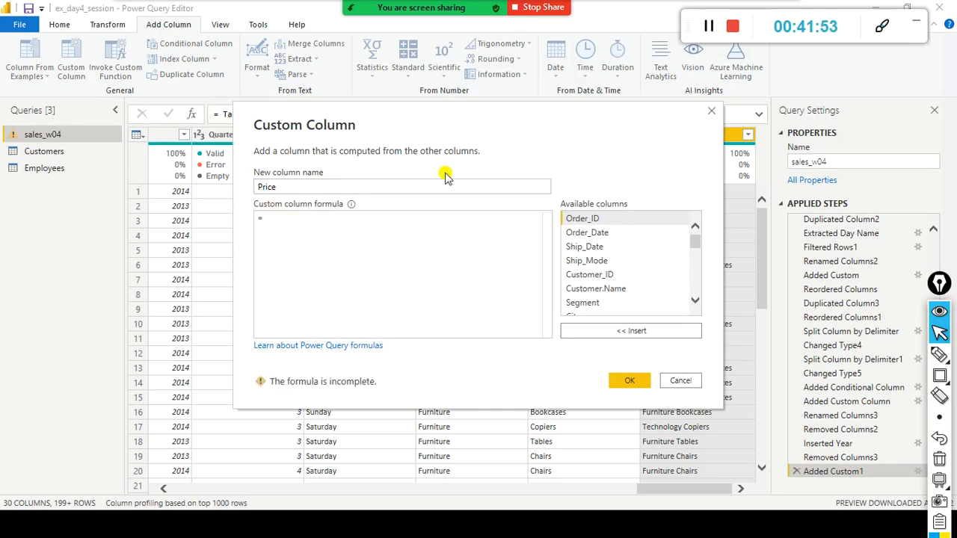
scroll(661, 299, down, 1)
scroll(662, 299, down, 4)
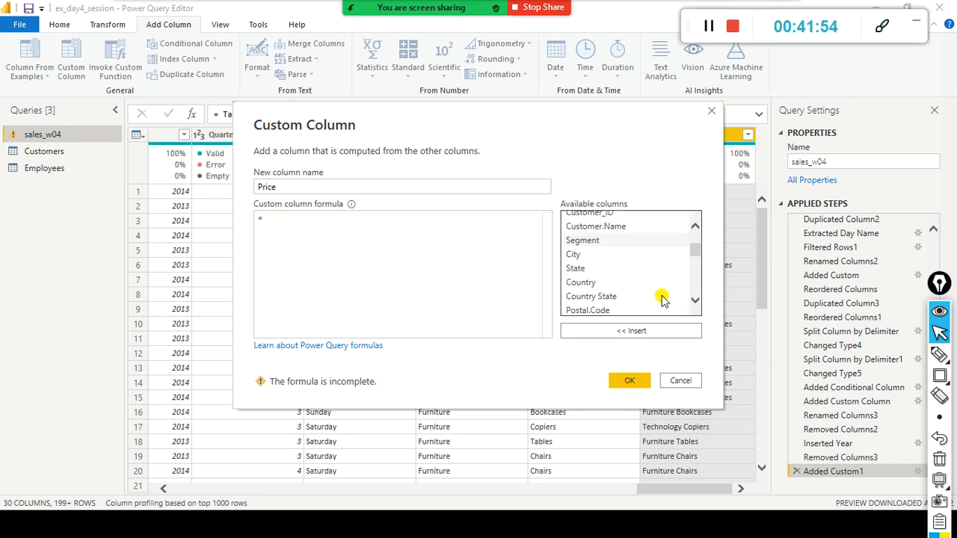
scroll(662, 299, down, 4)
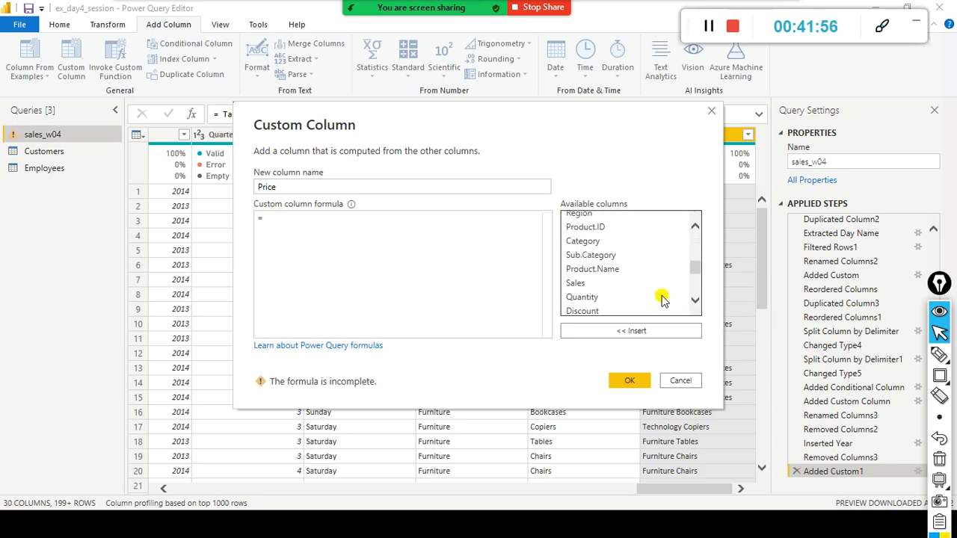
scroll(655, 299, up, 1)
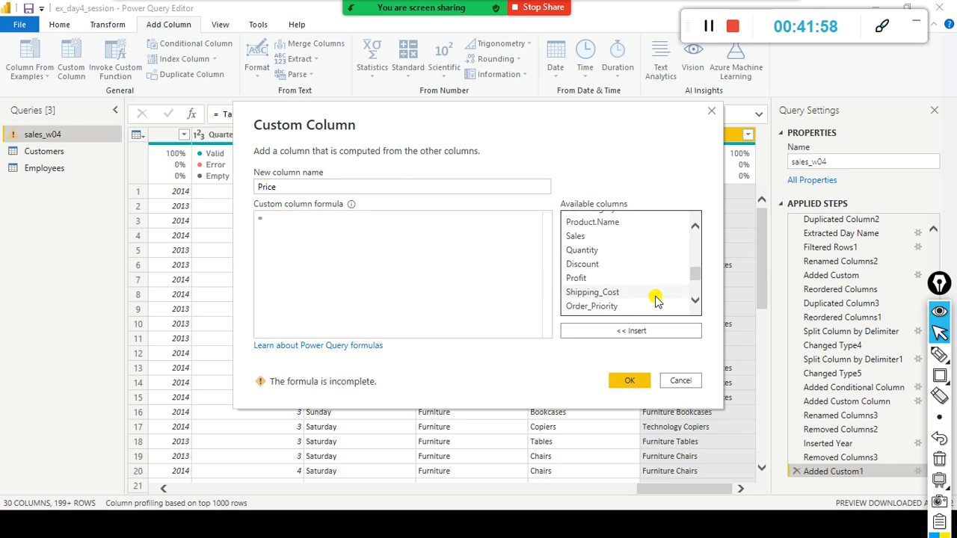
double_click(575, 235)
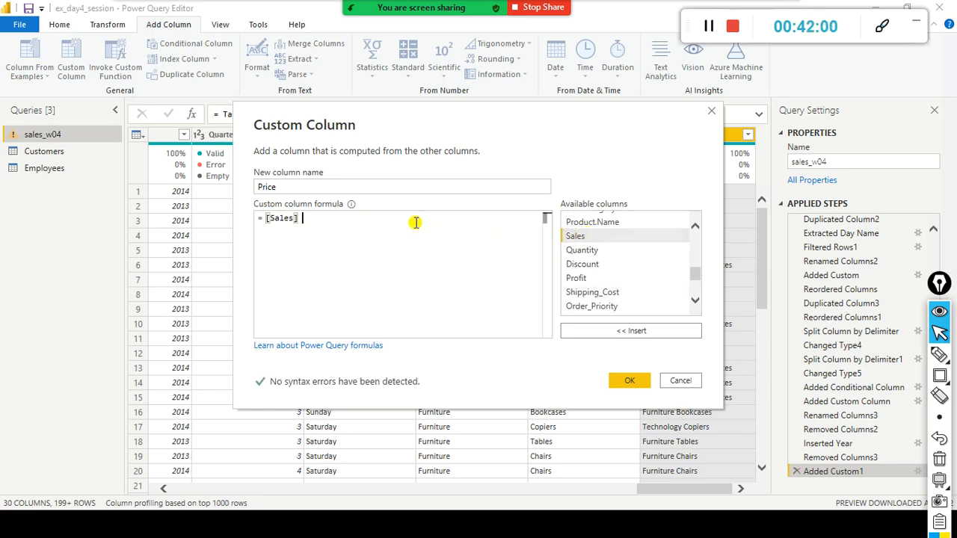
text(/)
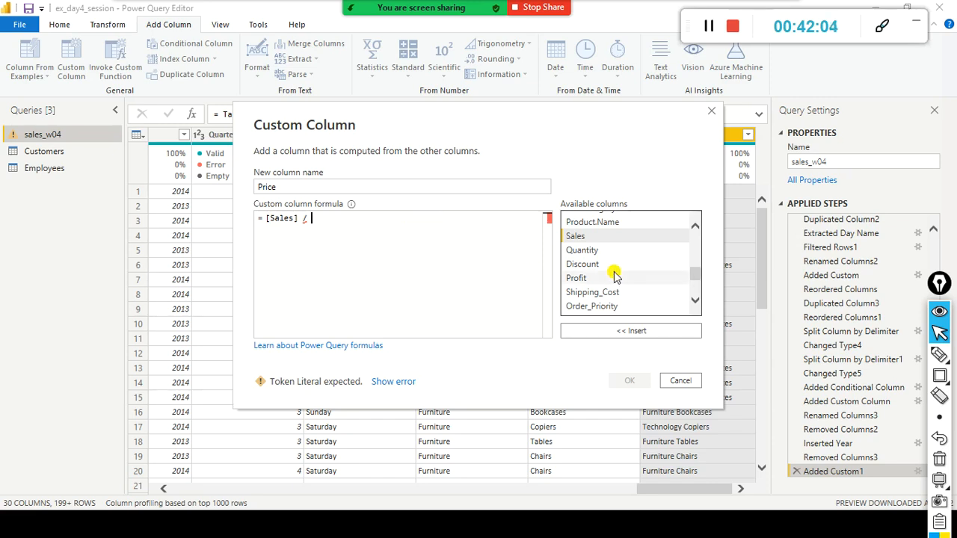
scroll(615, 276, up, 1)
double_click(582, 280)
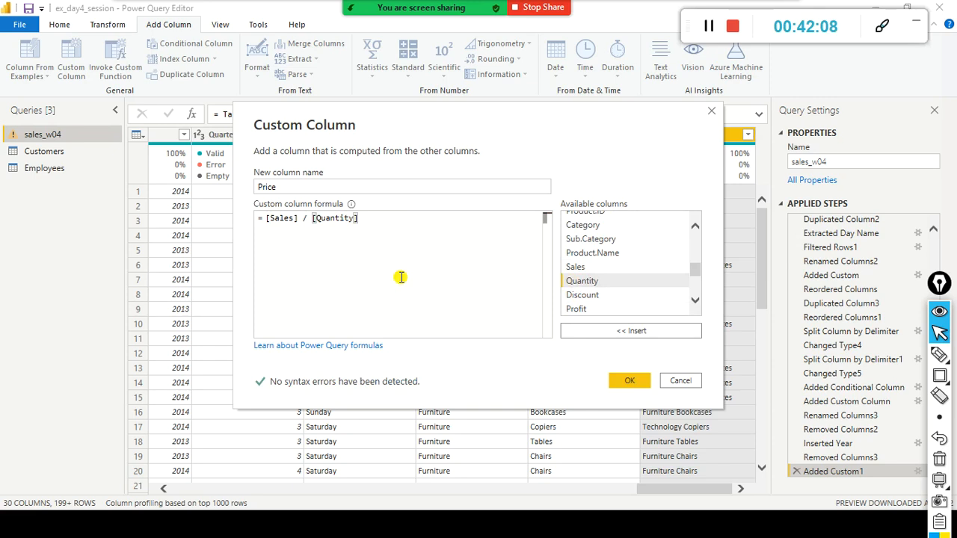
Add the Price custom column to sales_w04 and review its [Sales] / [Quantity] formula.
click(627, 380)
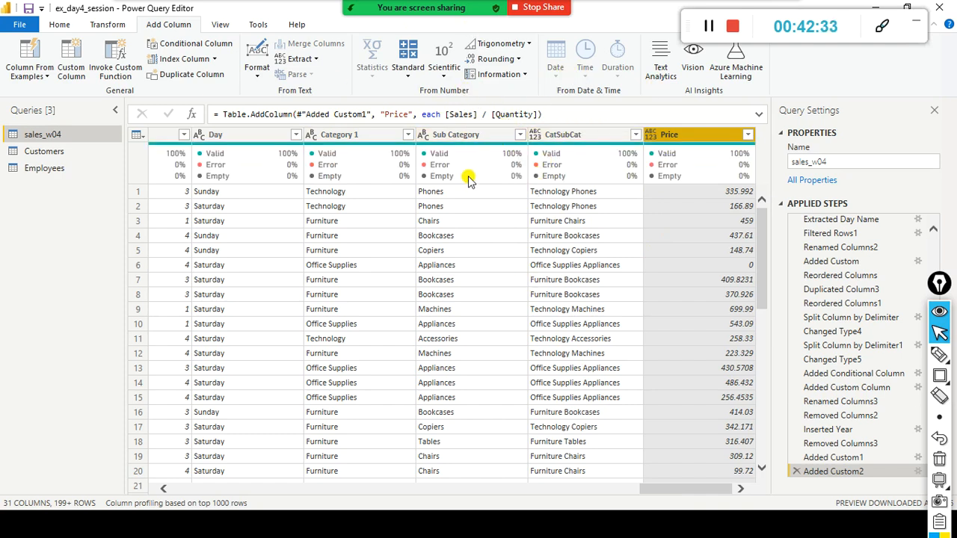
mouse_move(469, 188)
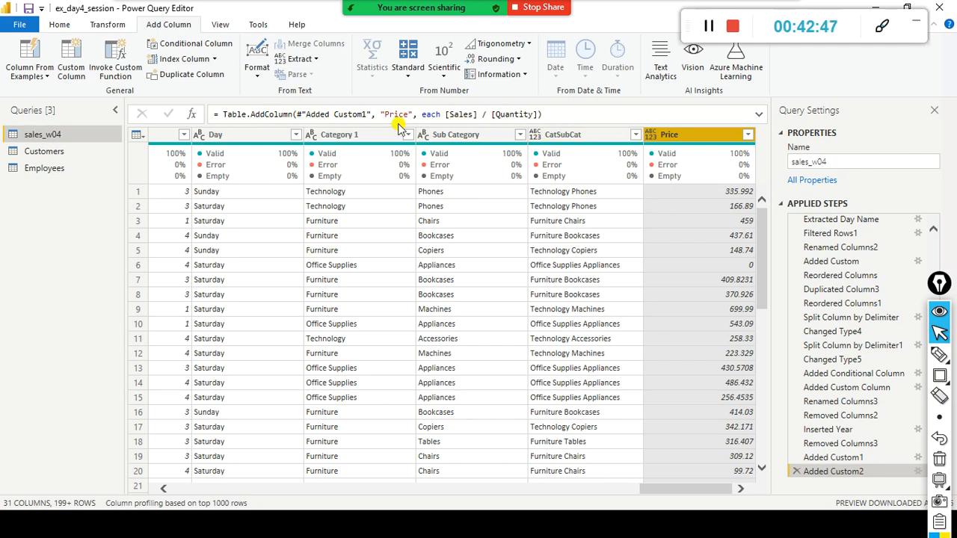
mouse_move(376, 162)
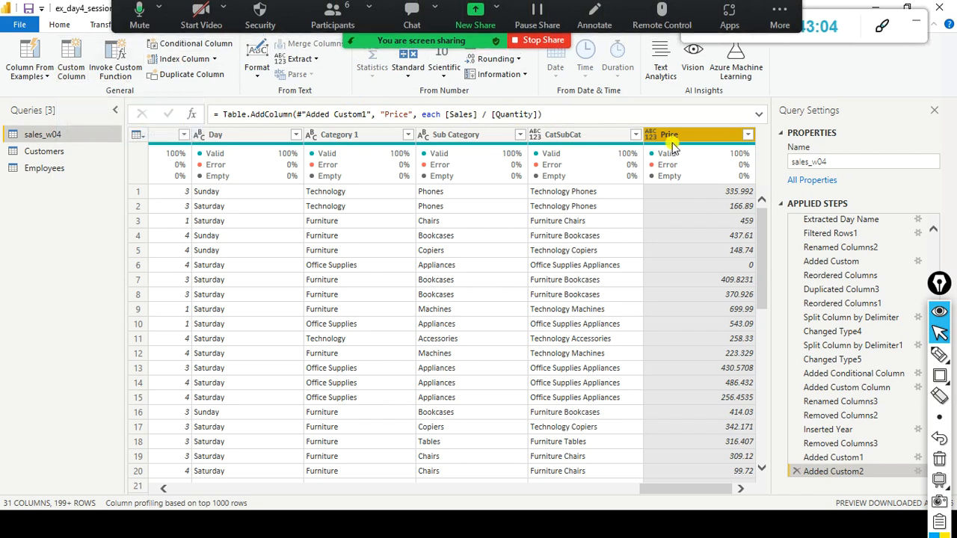
drag(446, 114, 519, 113)
click(486, 116)
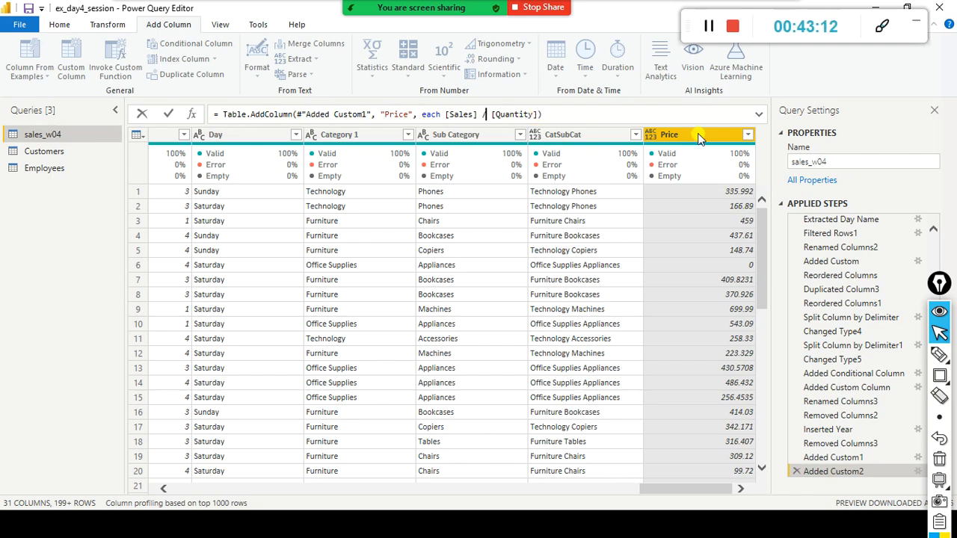
drag(661, 489, 603, 486)
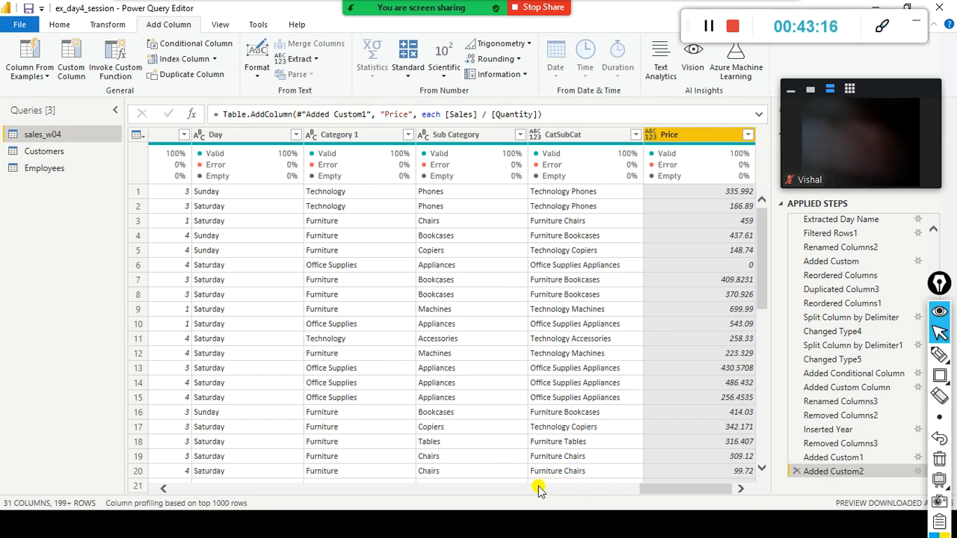
drag(640, 488, 560, 487)
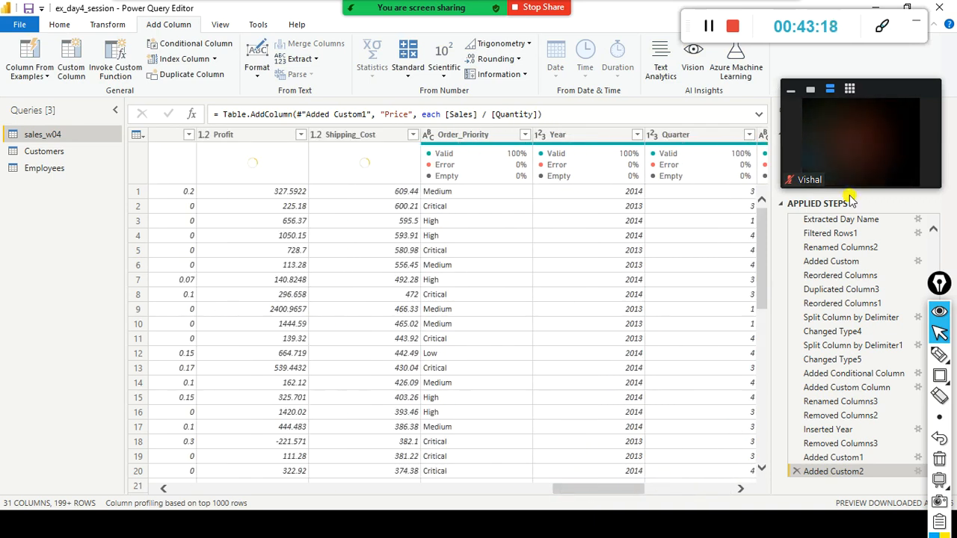
click(848, 89)
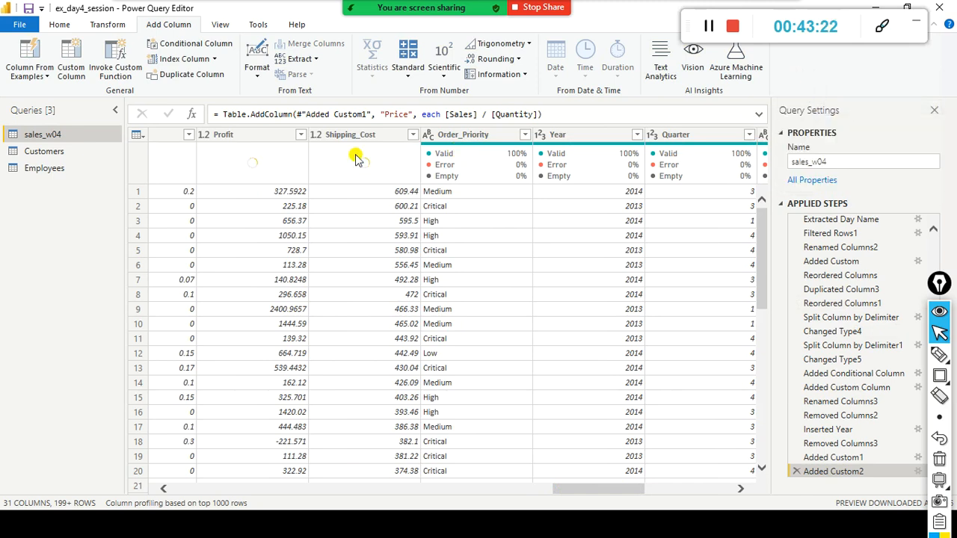
drag(576, 487, 177, 489)
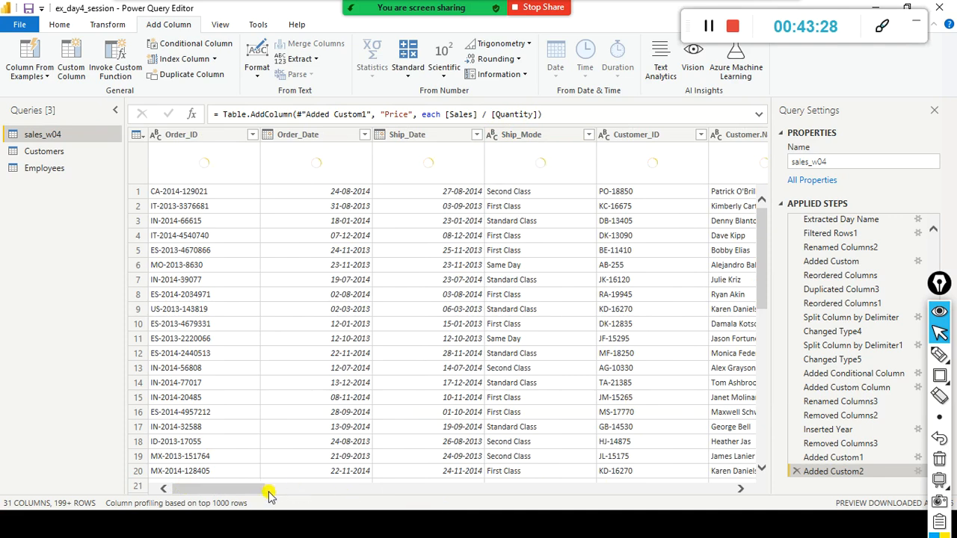
drag(260, 489, 300, 444)
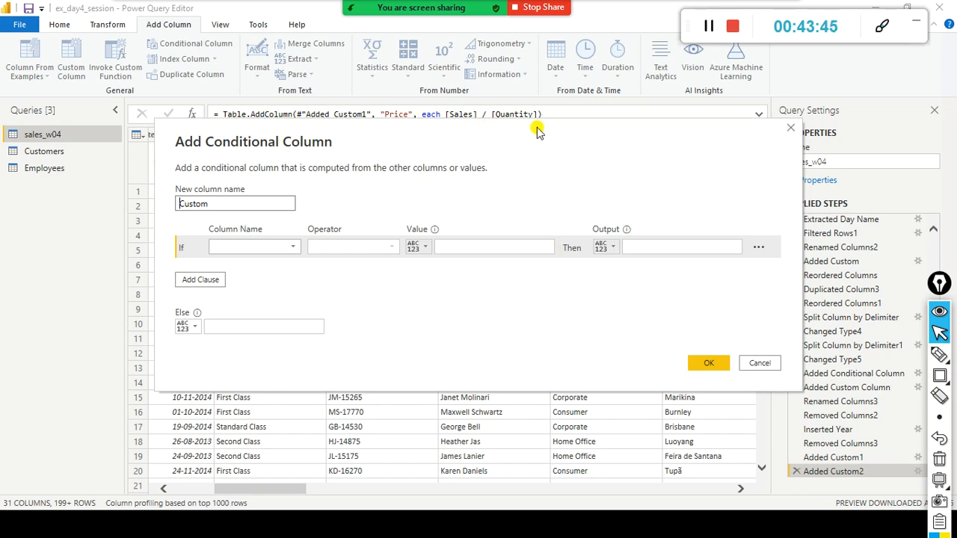
Start a new conditional column in sales_w04 and name it PriceBucket.
drag(538, 127, 587, 124)
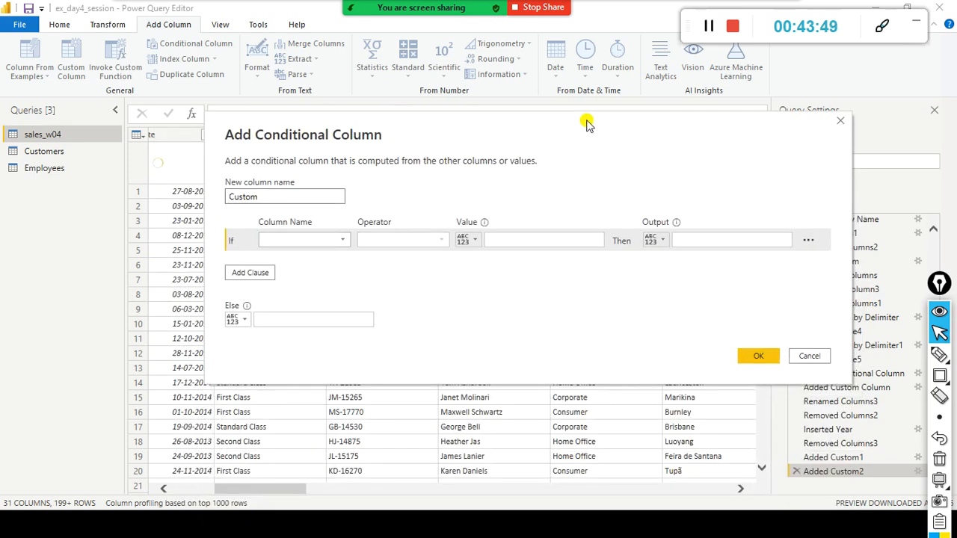
drag(305, 196, 203, 193)
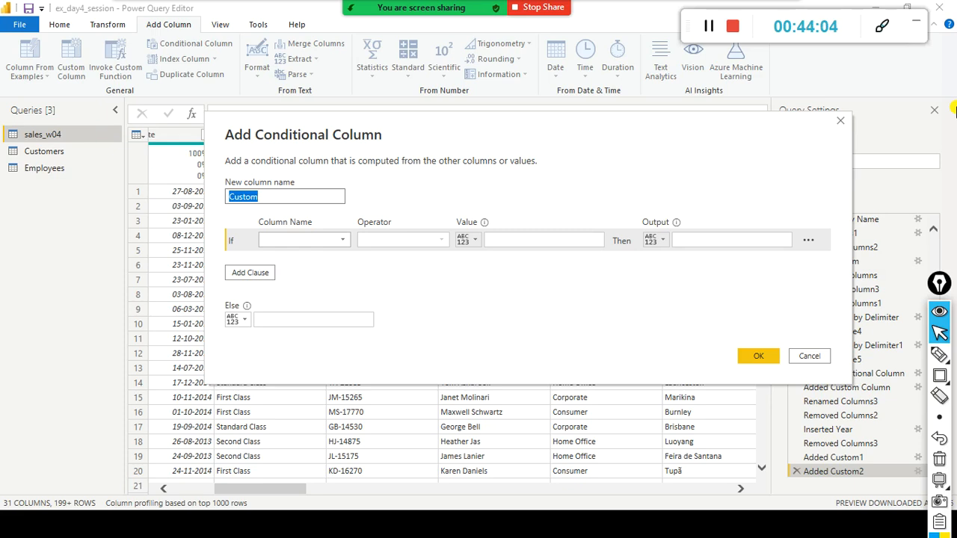
key(BackSpace)
text(Pr)
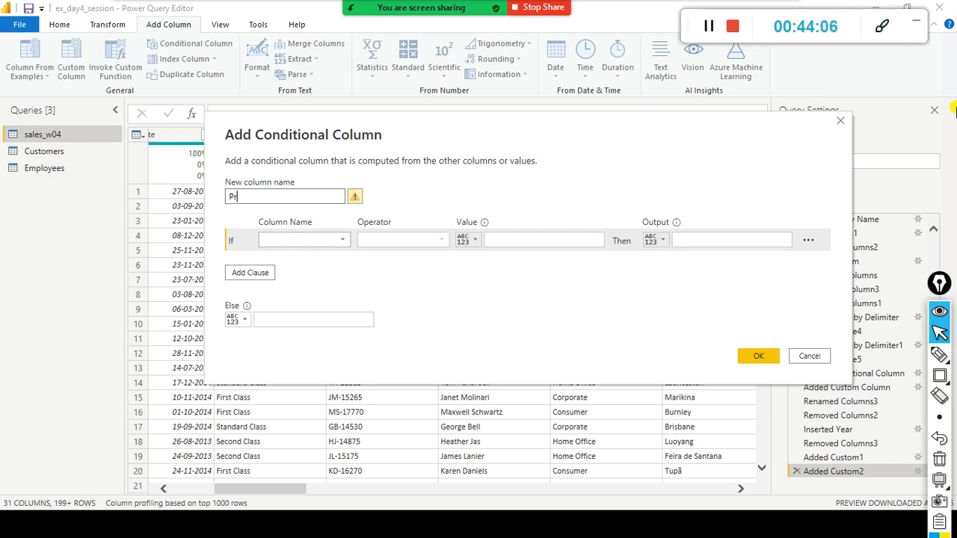
text(iceBucket)
key(Tab)
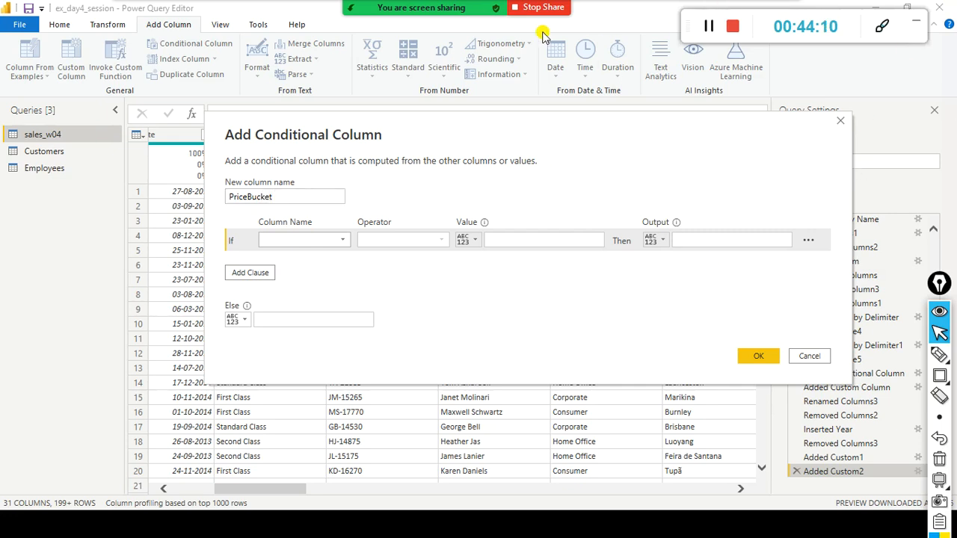
Base the first PriceBucket condition on the Price column and open its list of comparison operators.
click(348, 244)
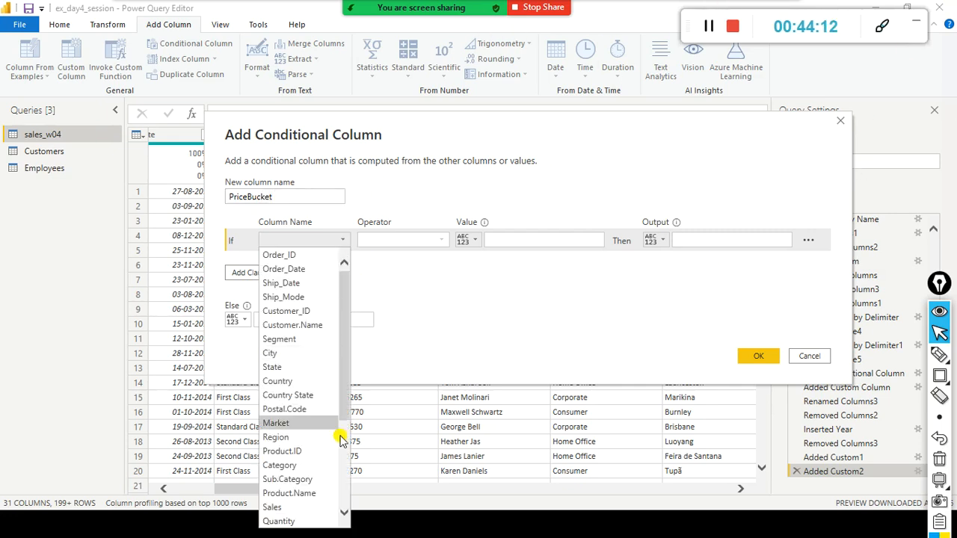
scroll(341, 442, down, 4)
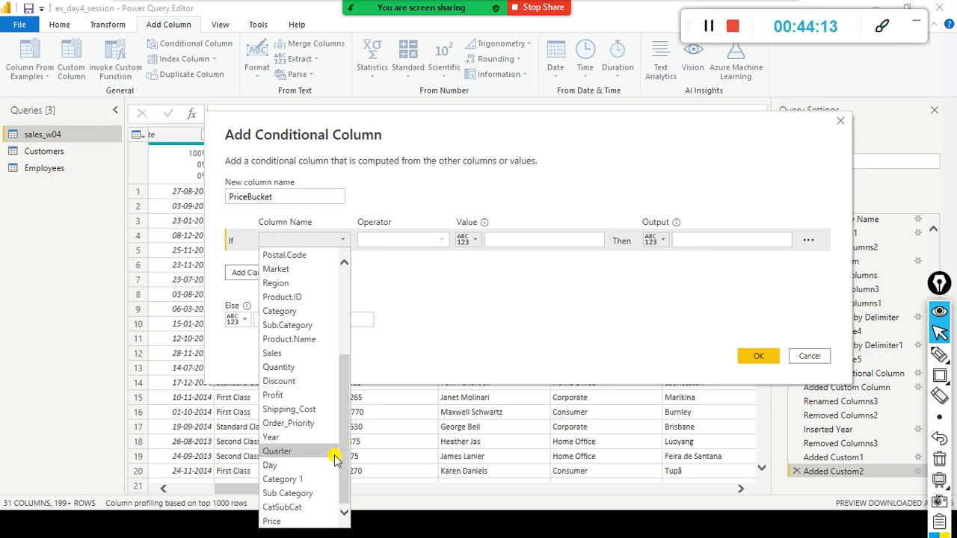
click(287, 521)
click(442, 240)
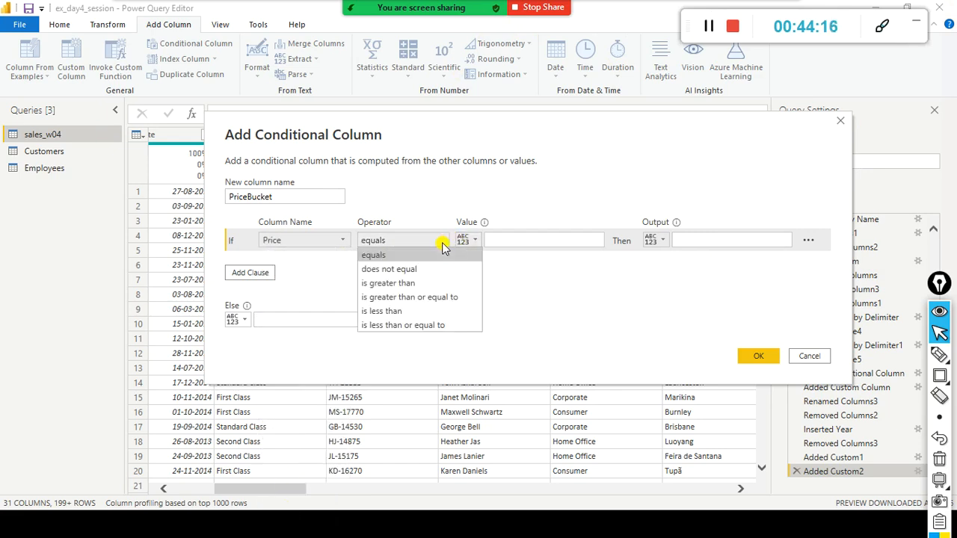
click(421, 311)
click(556, 241)
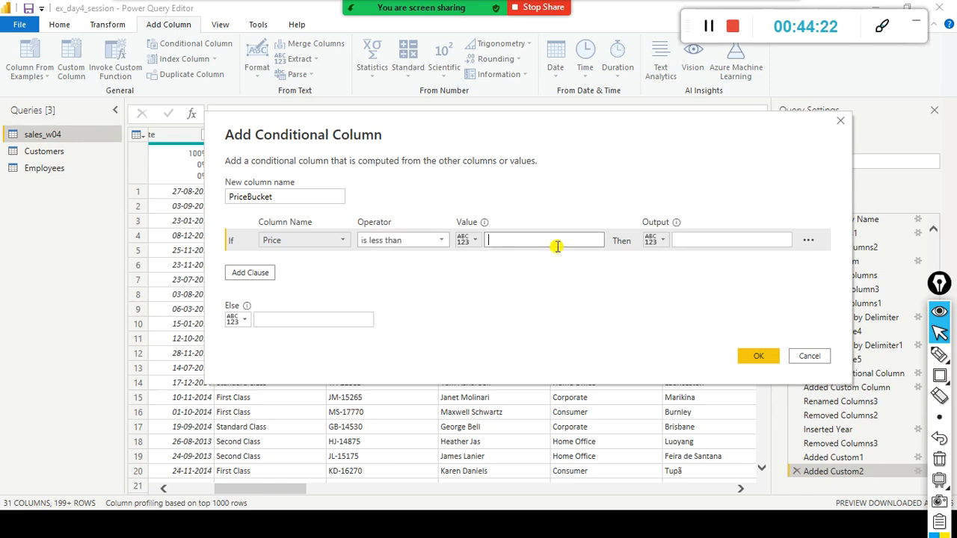
click(471, 240)
click(515, 244)
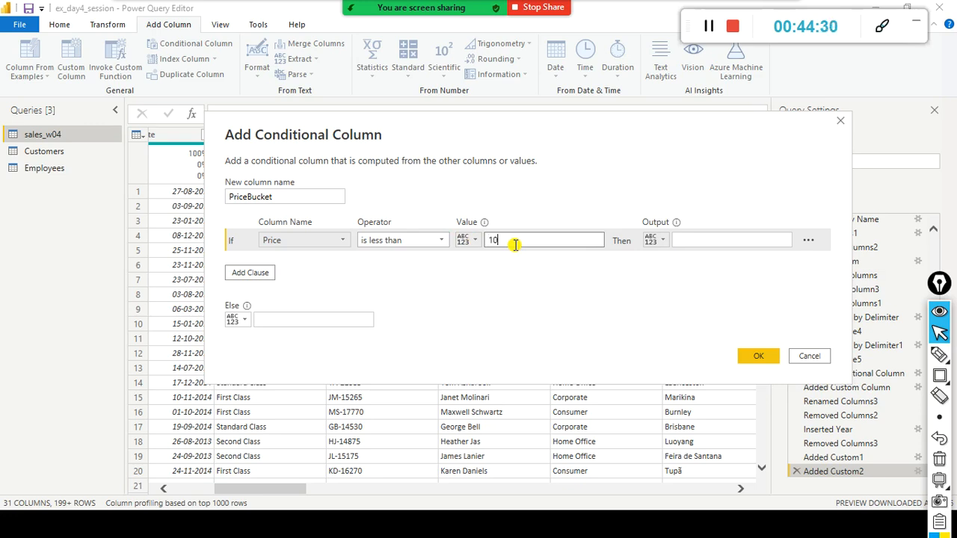
text(10)
key(BackSpace)
key(BackSpace)
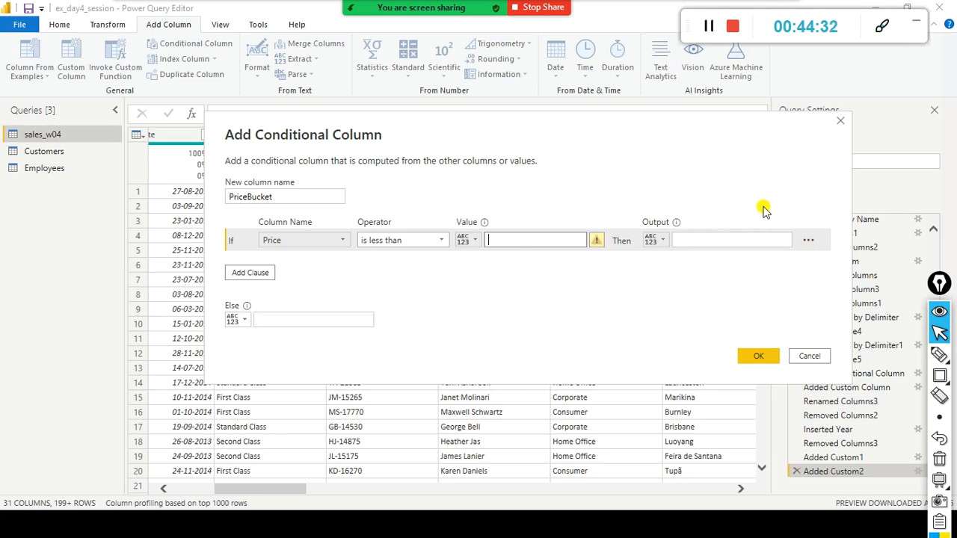
drag(775, 130, 368, 135)
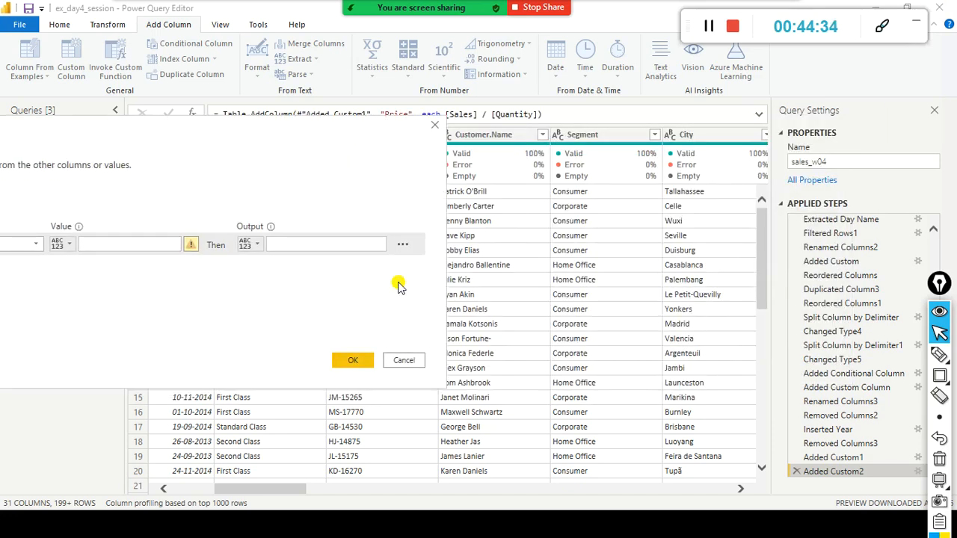
click(403, 359)
Sort the sales_w04 table by the Price column in ascending order.
drag(280, 488, 703, 488)
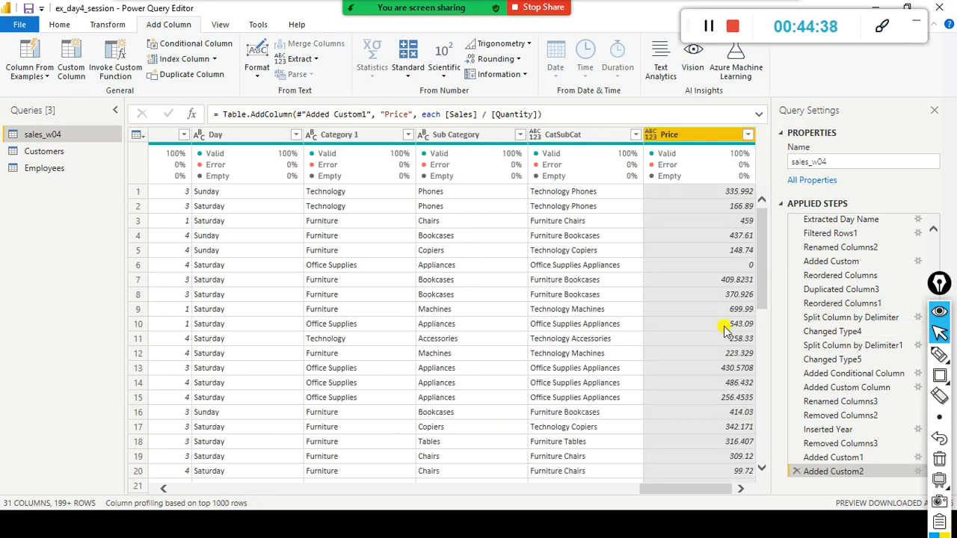
scroll(676, 292, down, 3)
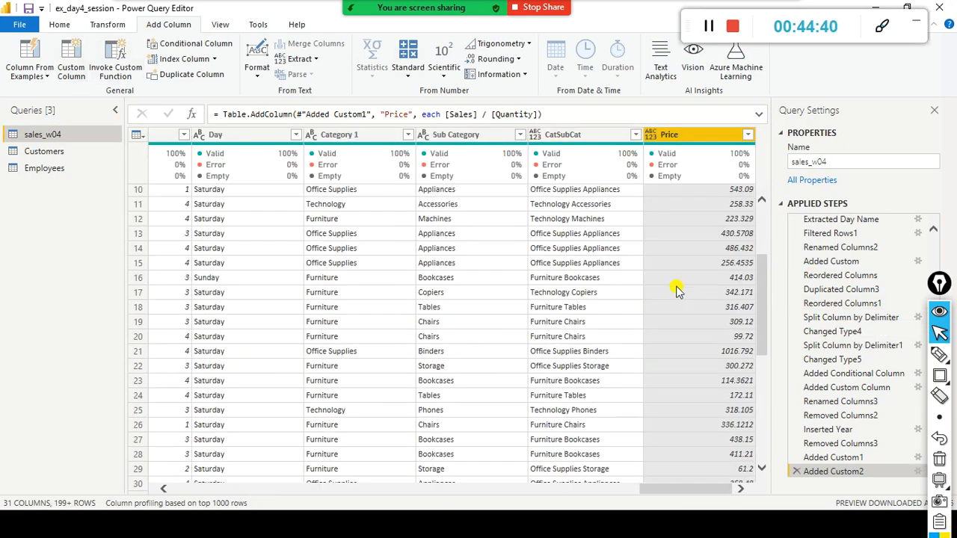
scroll(676, 292, up, 3)
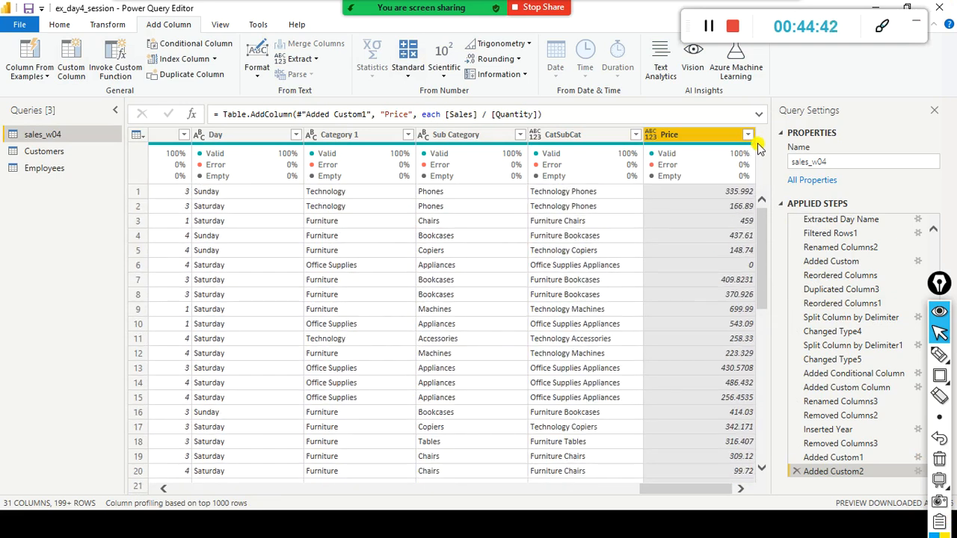
click(748, 135)
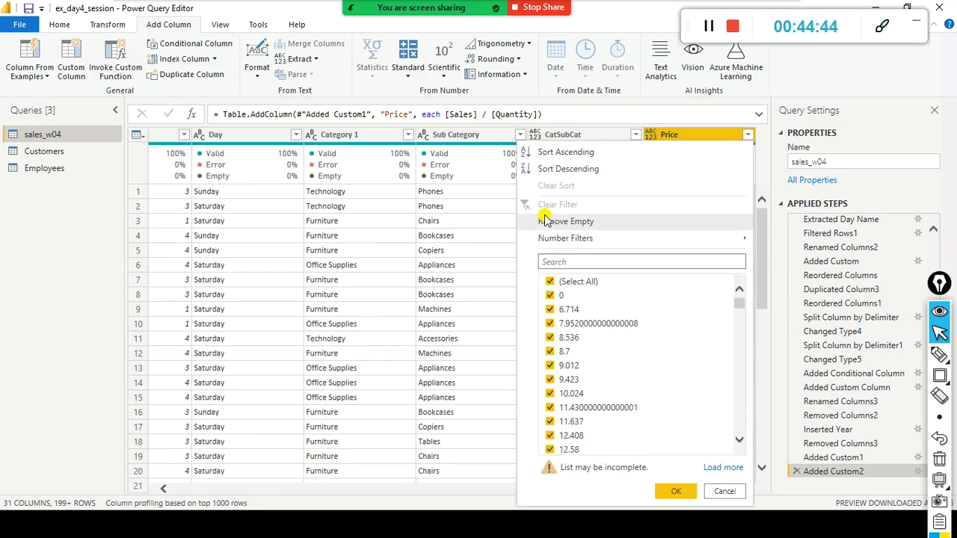
click(586, 154)
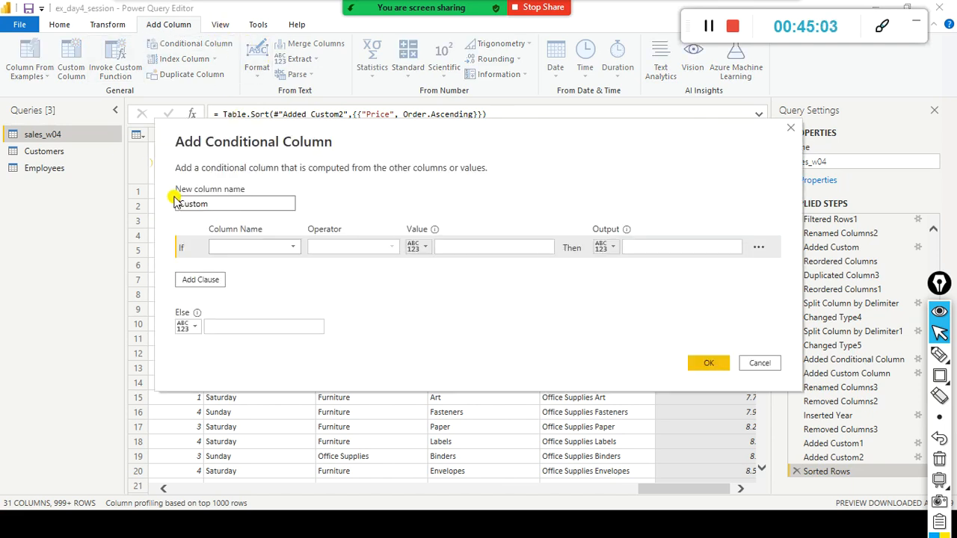
Name the new conditional column PriceBucketing.
double_click(228, 204)
text(Pr)
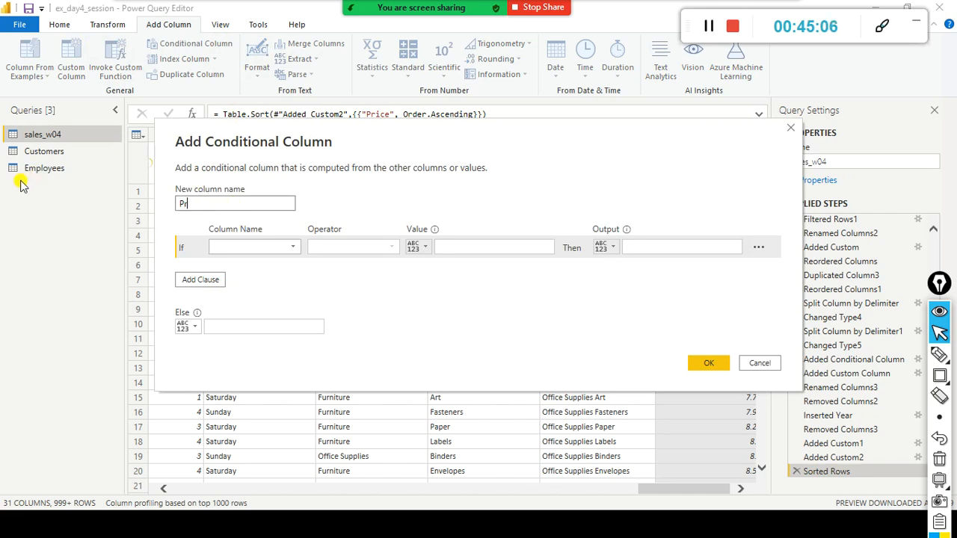
text(iceBucketing)
key(Tab)
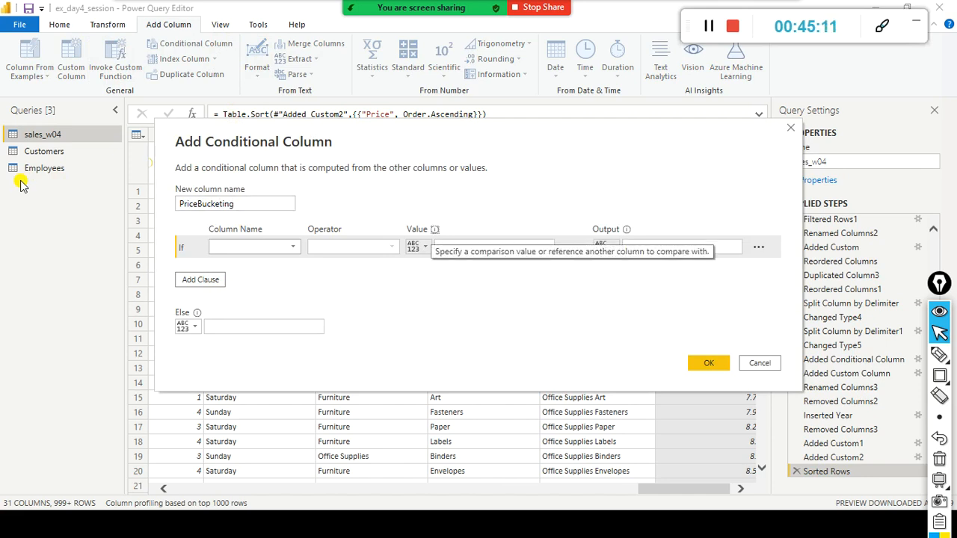
Set the first condition to test the Price column against the value 100 and output Low.
click(296, 250)
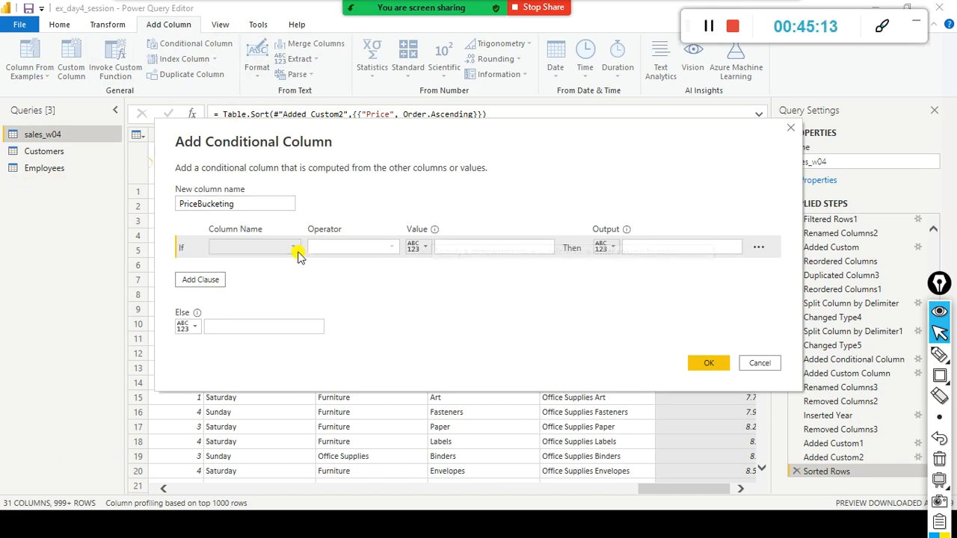
scroll(263, 498, down, 3)
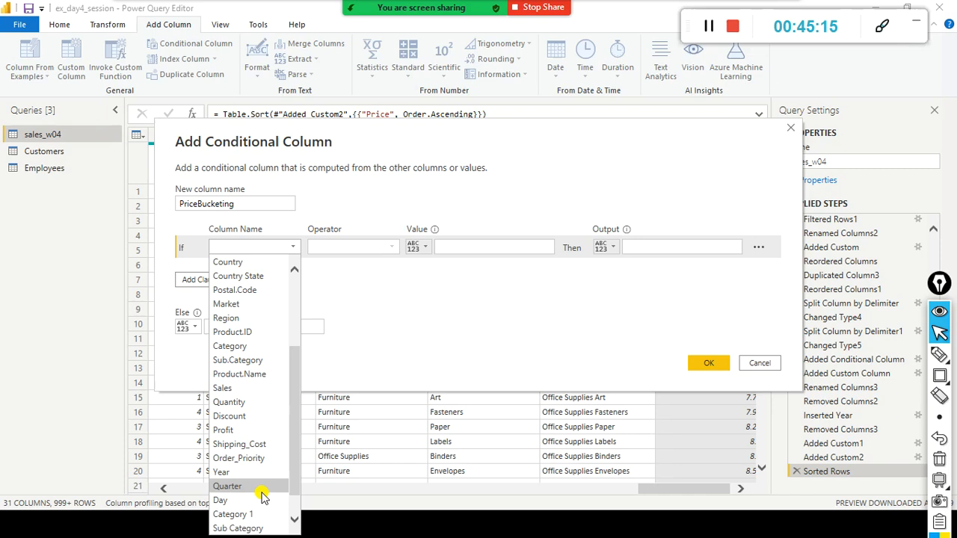
scroll(263, 498, down, 1)
click(228, 528)
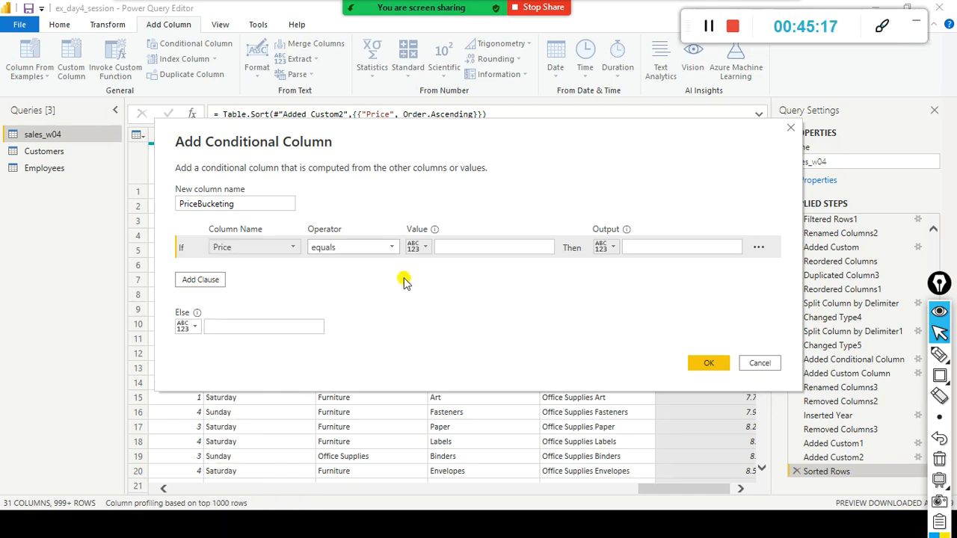
click(487, 243)
text(100)
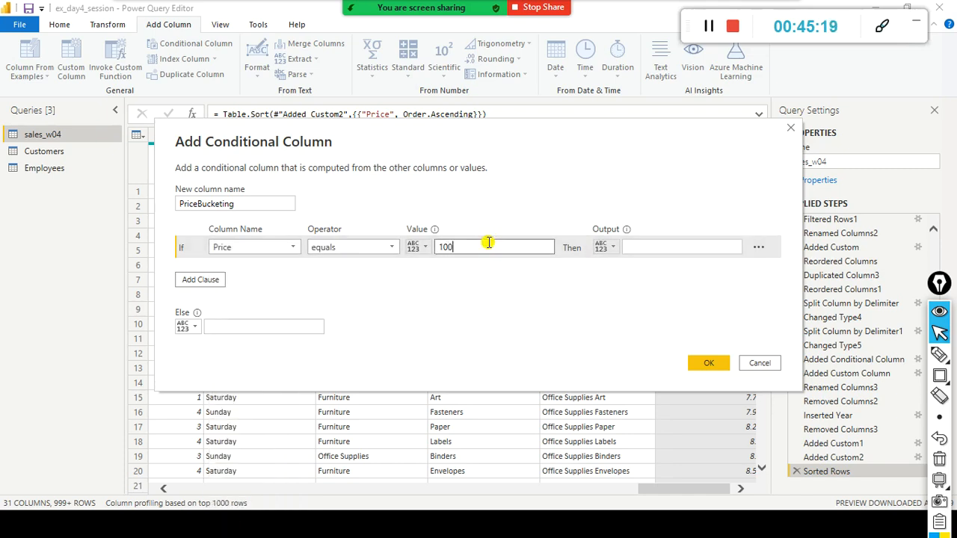
click(620, 245)
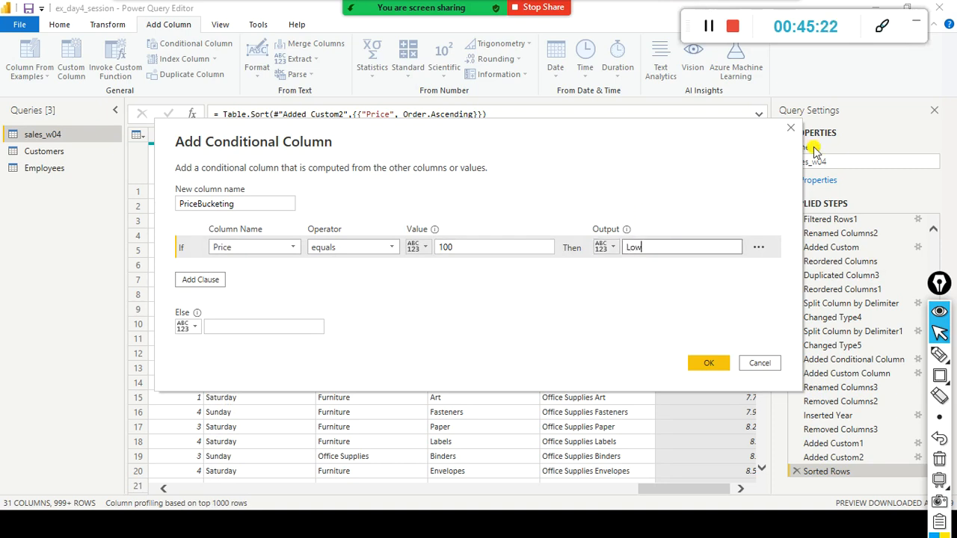
key(Tab)
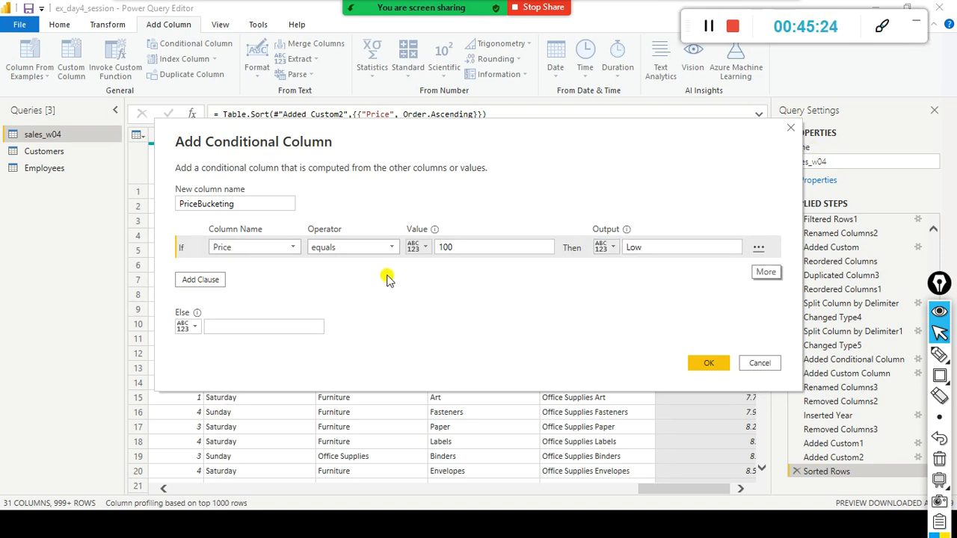
Add an else-if clause to the conditional column that tests the Price column.
click(207, 279)
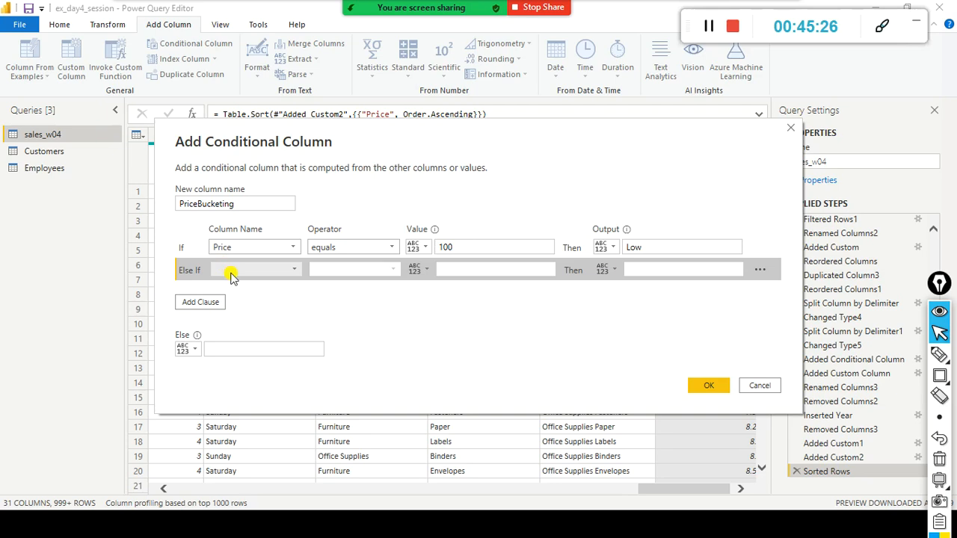
click(240, 272)
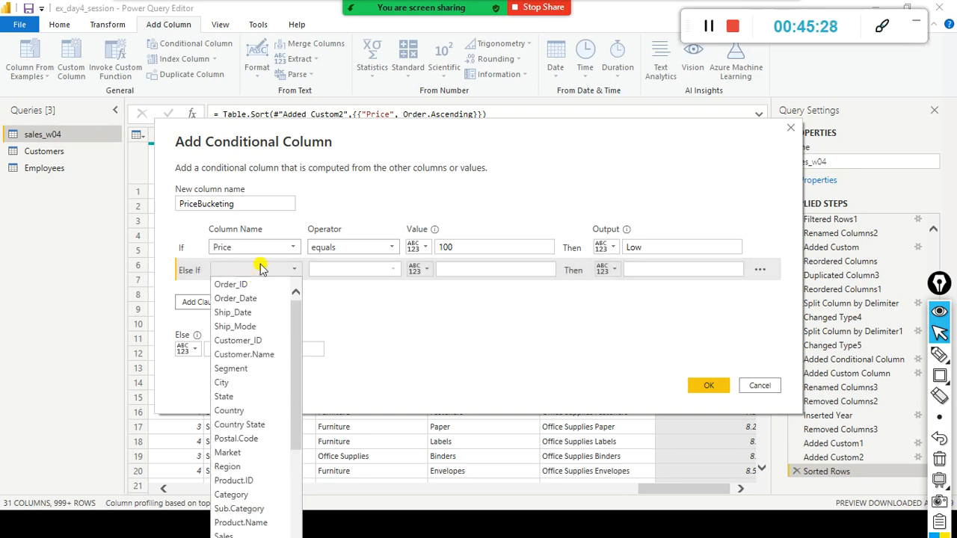
scroll(261, 269, down, 4)
click(261, 269)
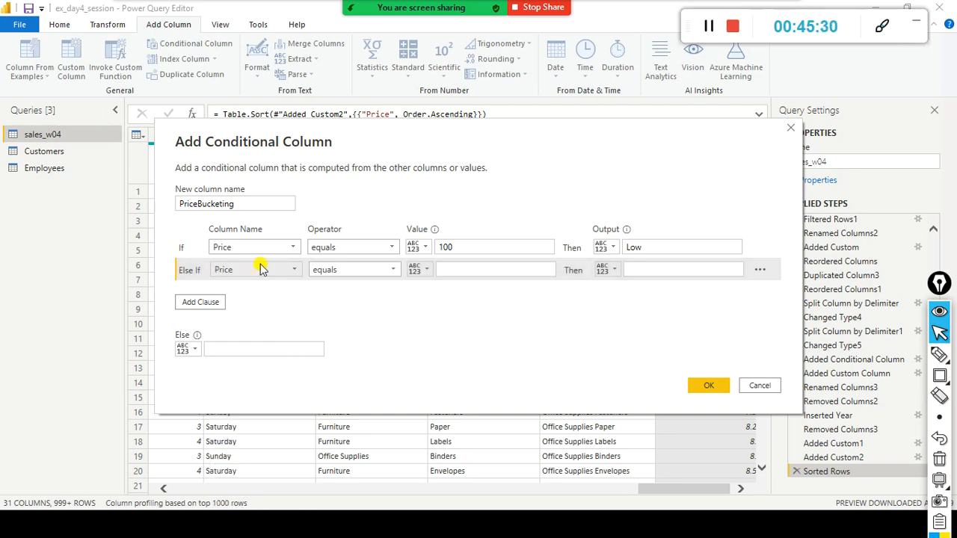
Change the operator of the first condition to "is less than or equal to".
click(373, 276)
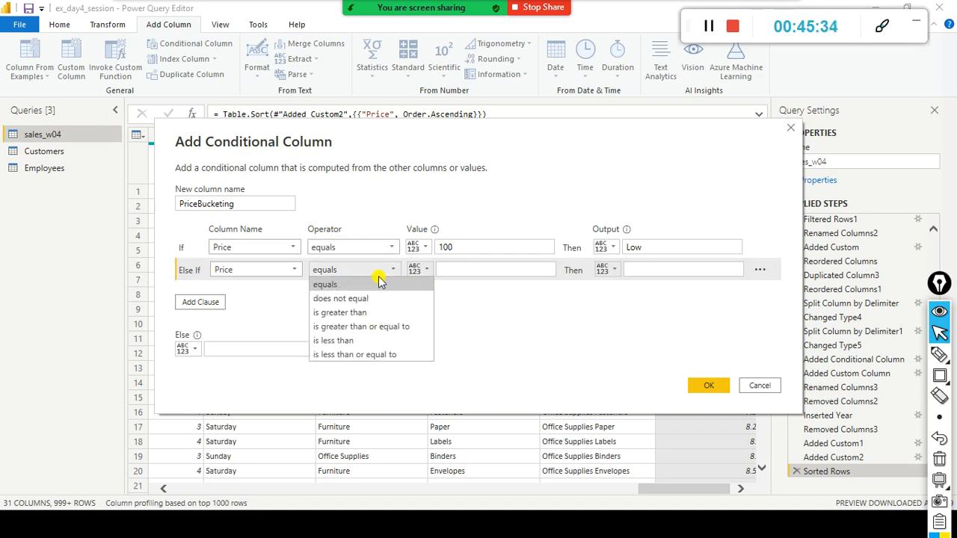
click(391, 247)
click(391, 249)
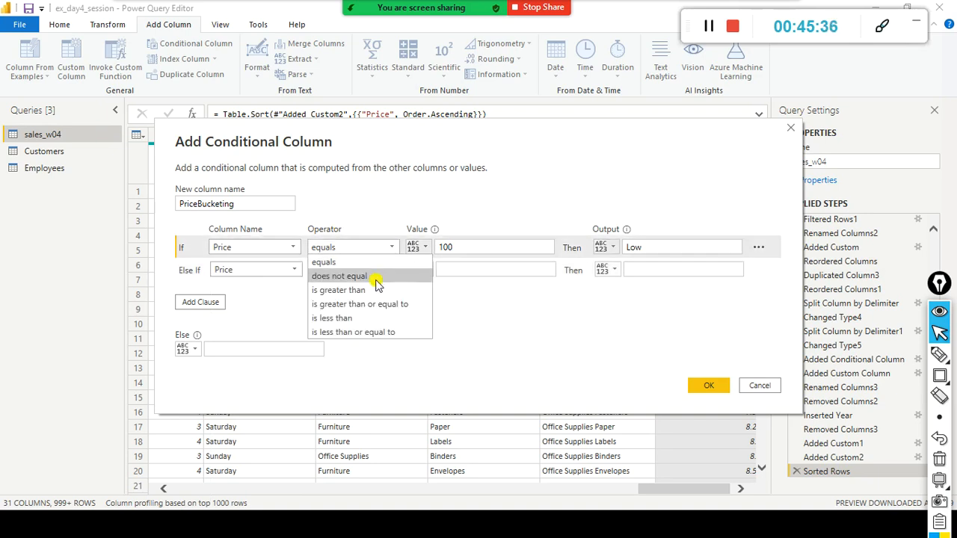
click(369, 318)
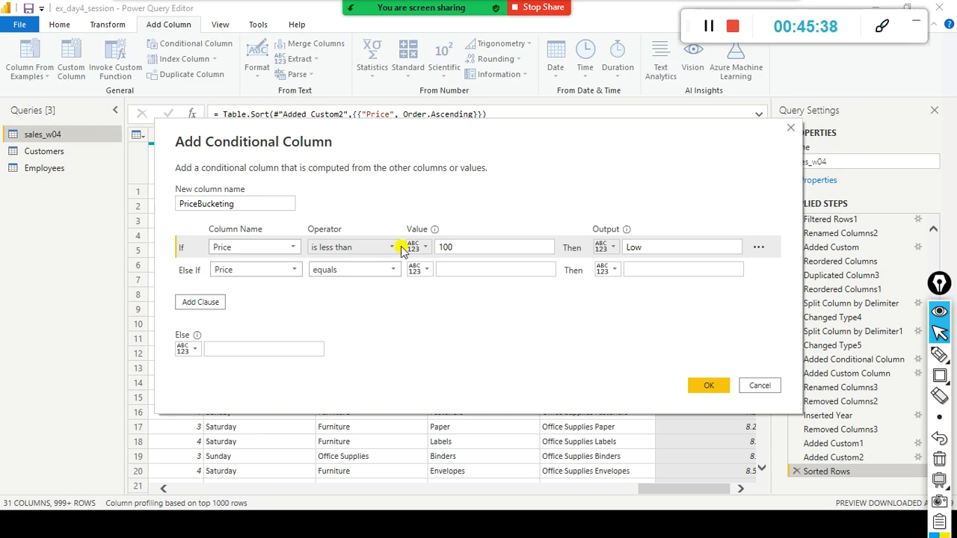
click(396, 248)
click(376, 331)
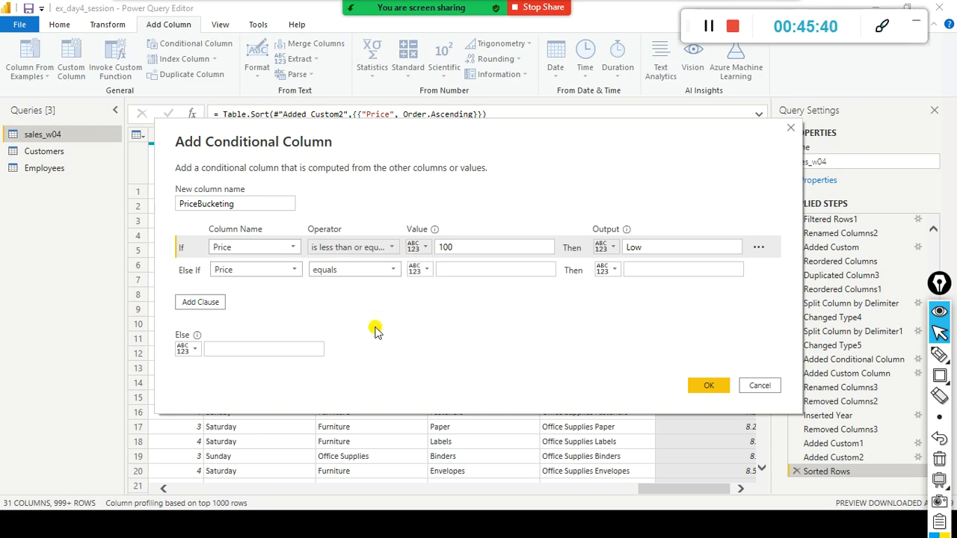
Set the else-if clause to output Medium when Price is greater than 100.
click(391, 270)
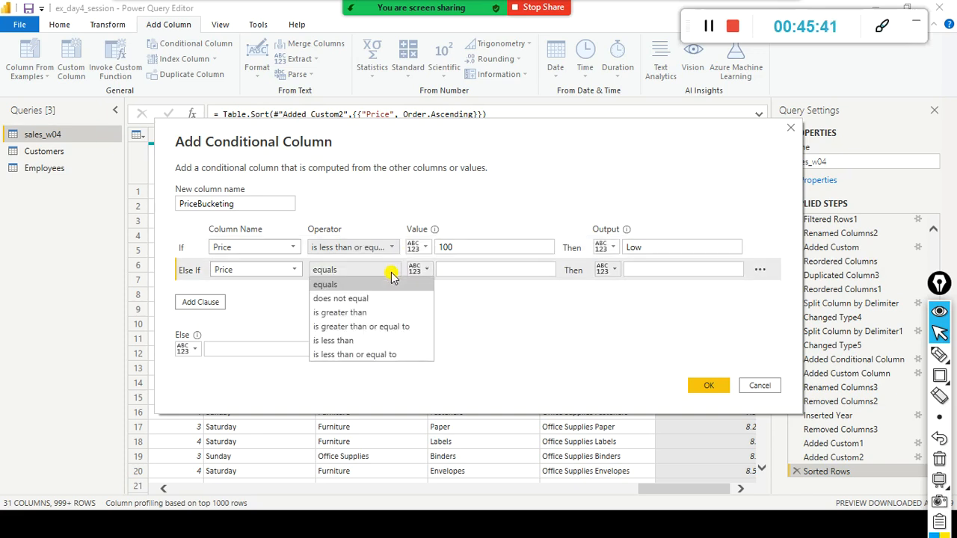
click(373, 312)
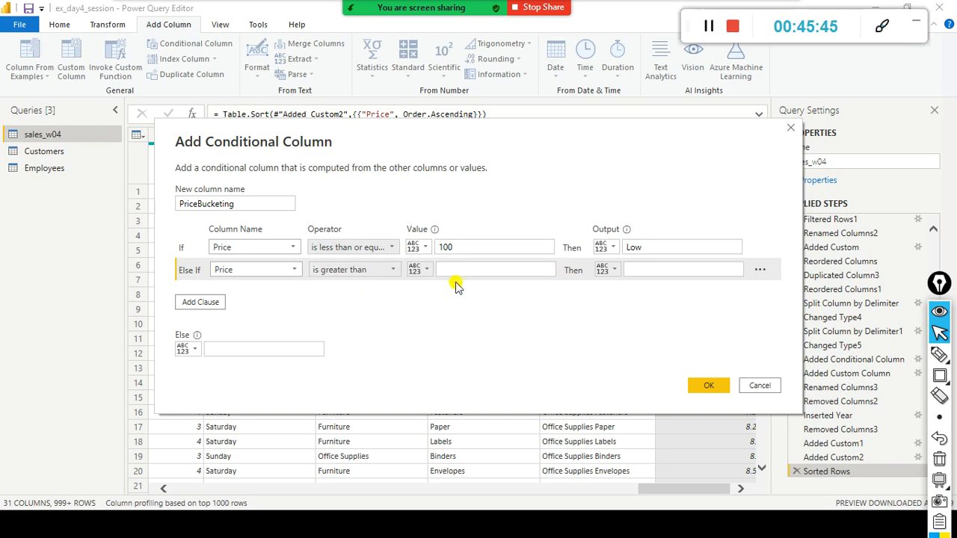
click(465, 272)
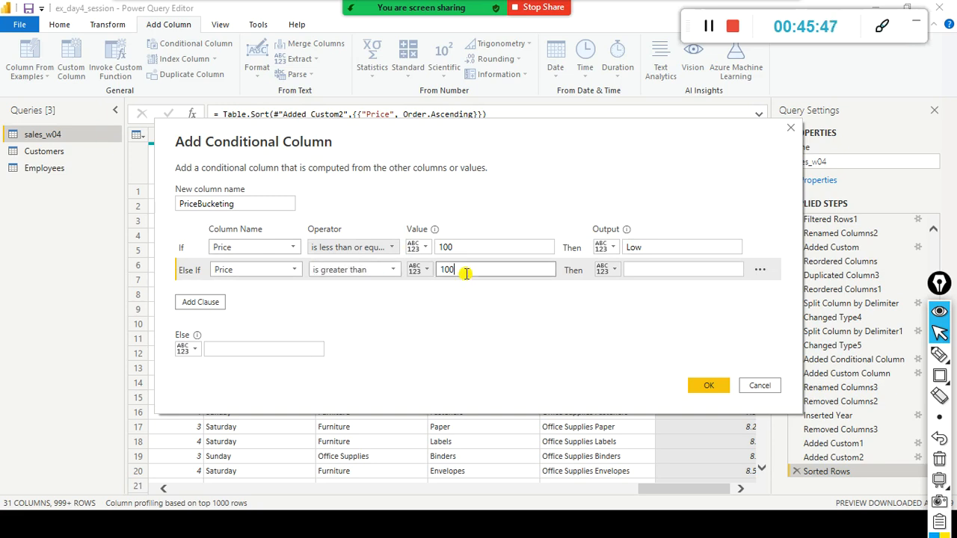
key(Tab)
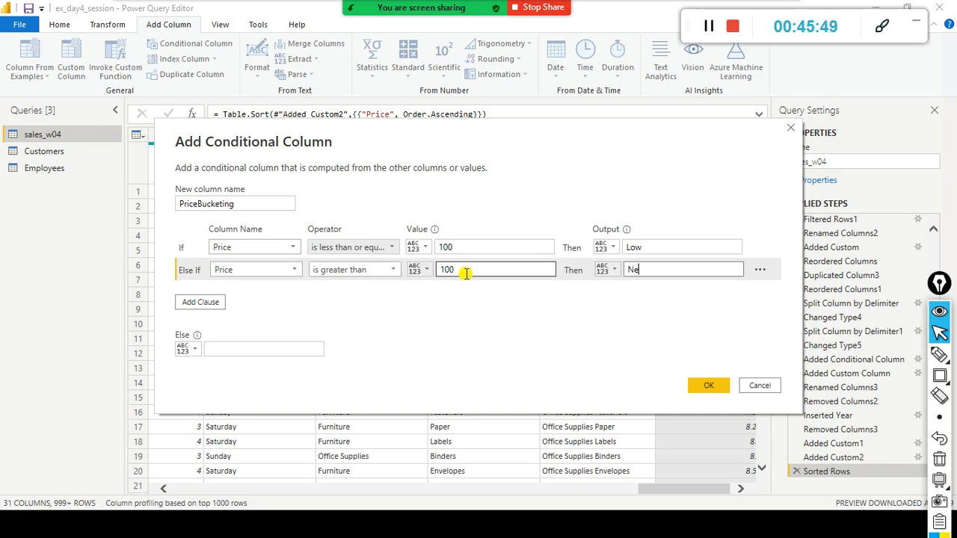
text(Ned)
text(edium)
key(Tab)
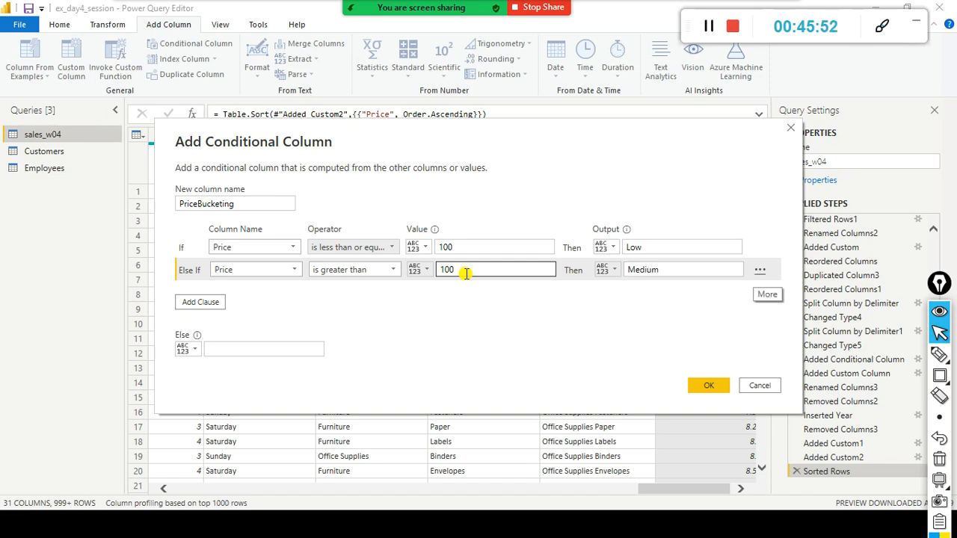
Add another else-if clause that outputs High when Price is greater than or equal to 300.
click(192, 305)
click(281, 292)
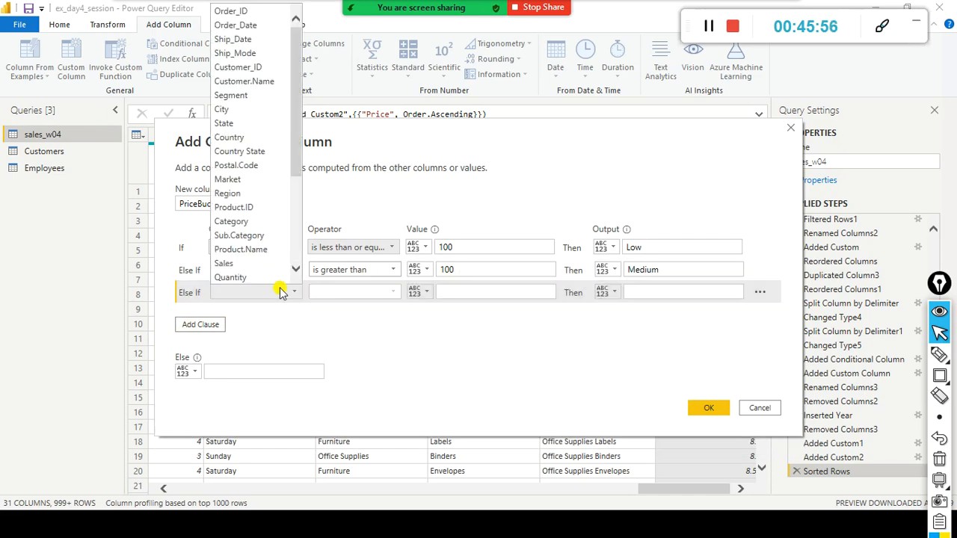
text(price)
key(Return)
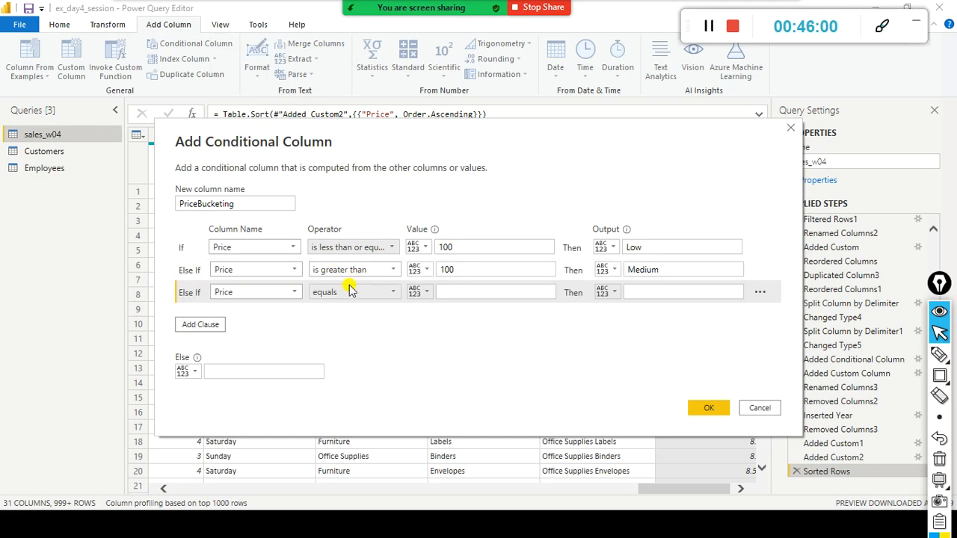
click(393, 296)
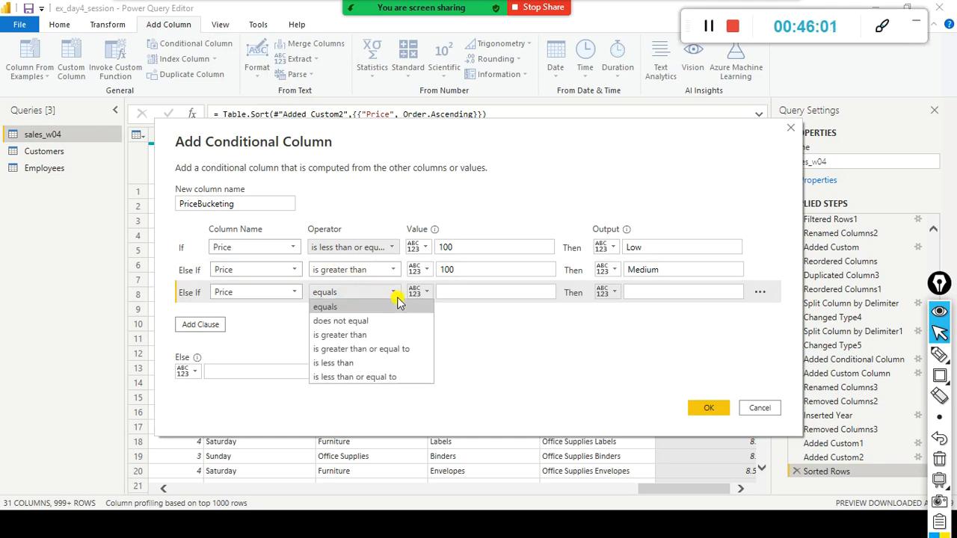
click(392, 349)
click(465, 294)
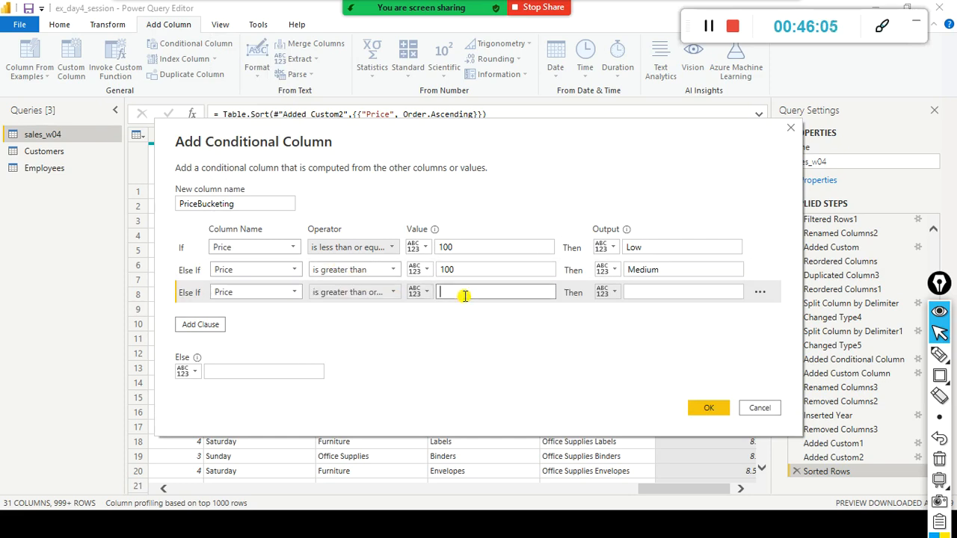
text(300)
key(Tab)
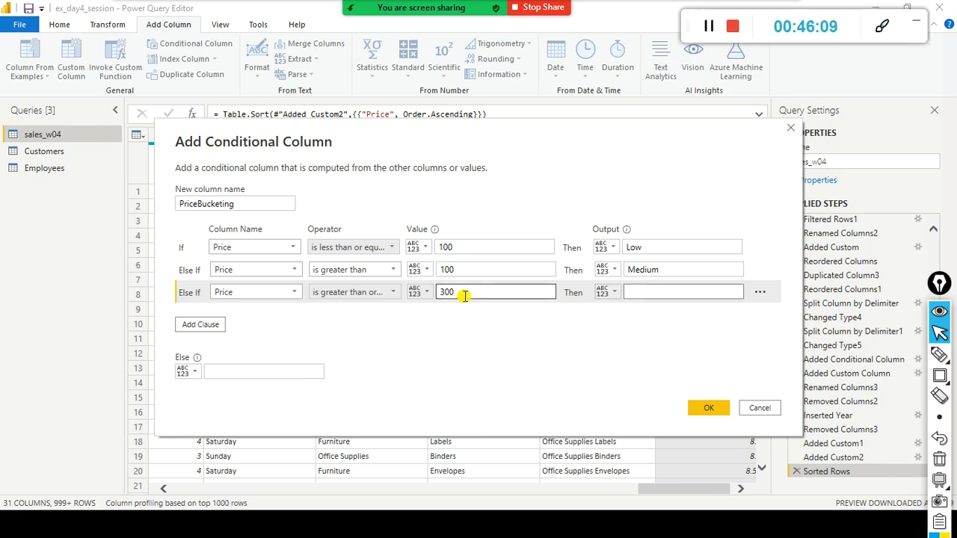
text(High)
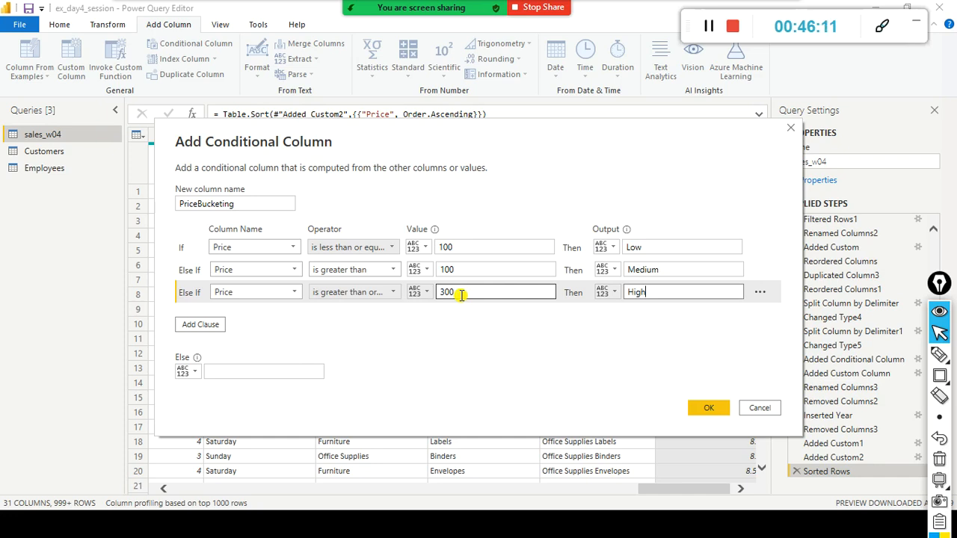
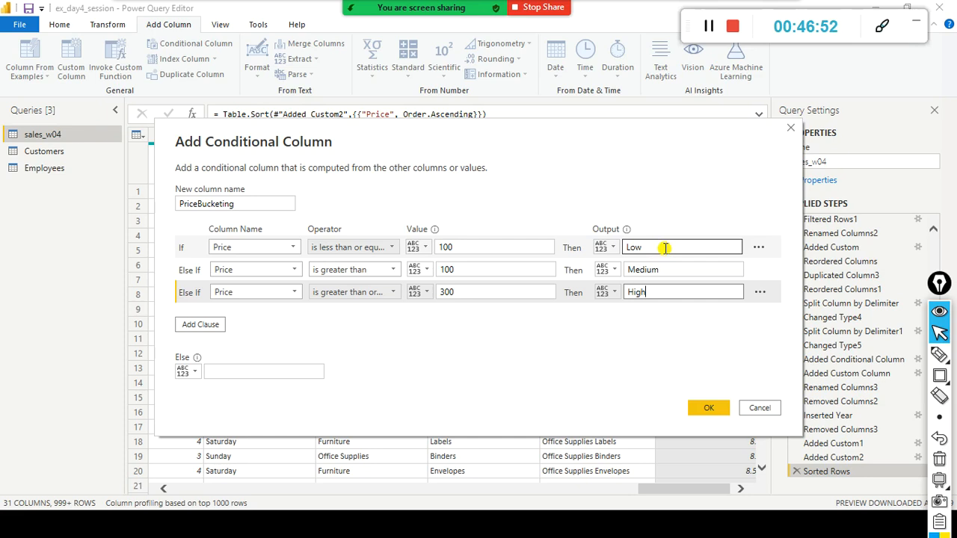
Review the three price clauses and create the PriceBucketing conditional column.
click(664, 248)
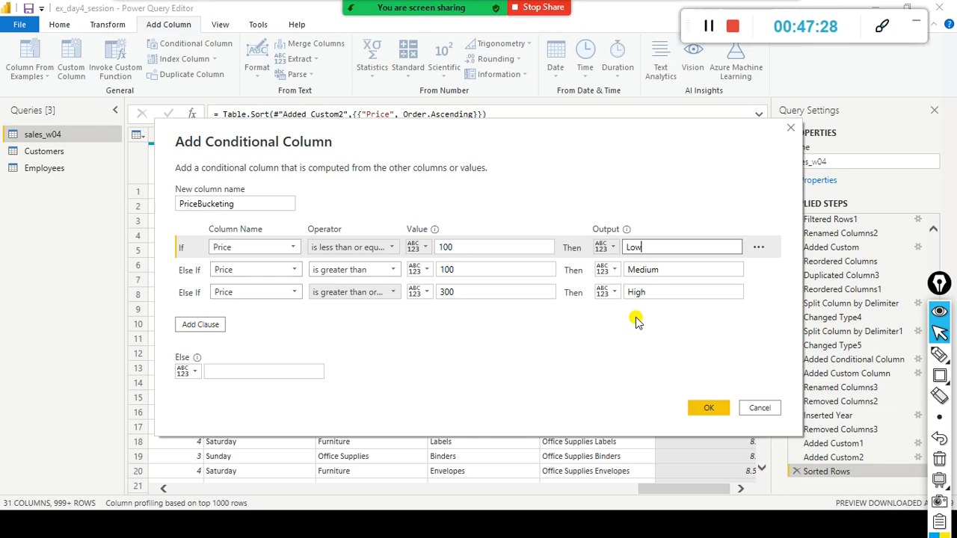
click(677, 286)
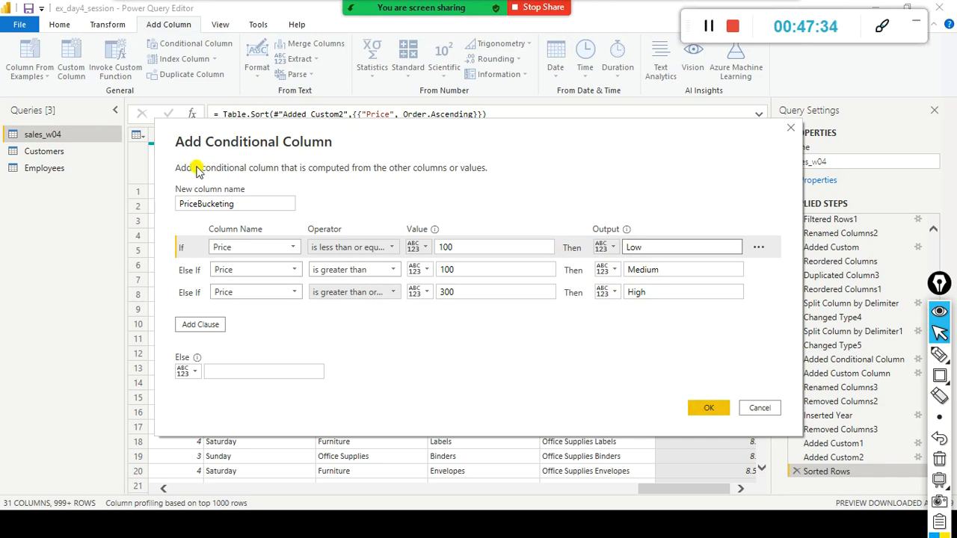
click(235, 204)
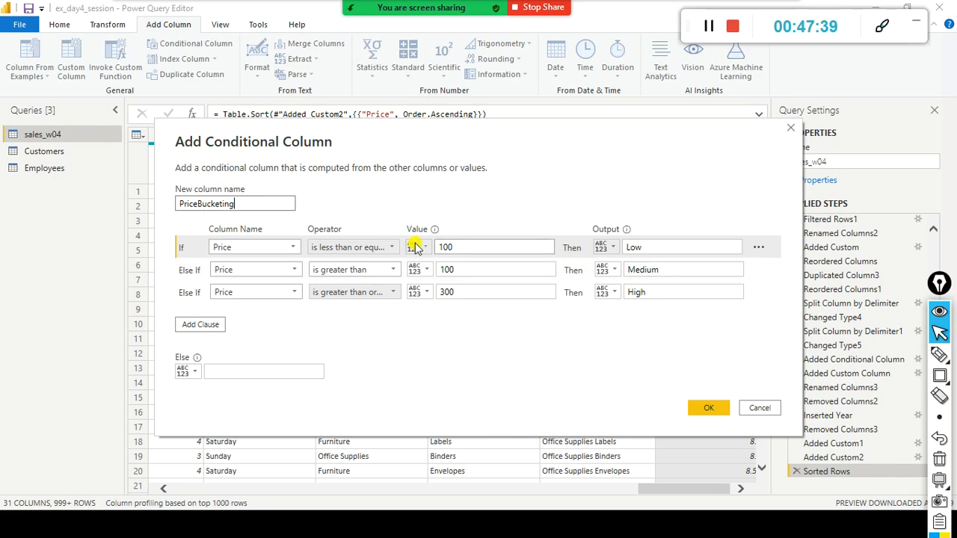
click(710, 408)
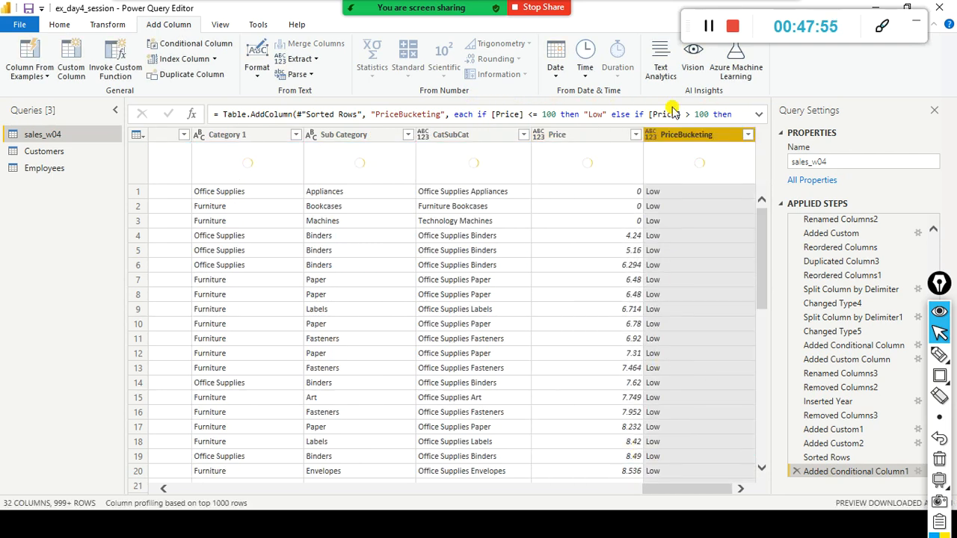
Load the full list of PriceBucketing filter values and apply the filter with all values selected.
scroll(614, 341, down, 15)
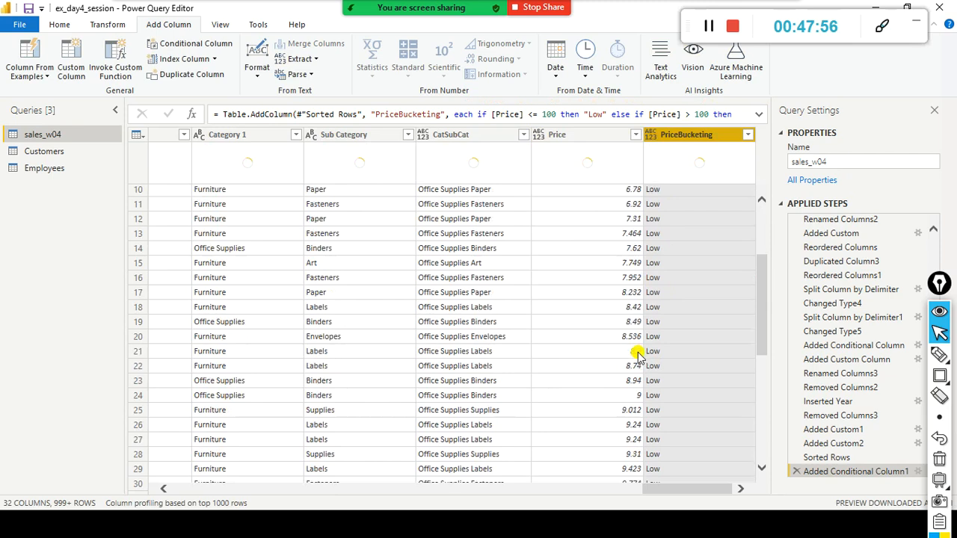
scroll(666, 344, down, 19)
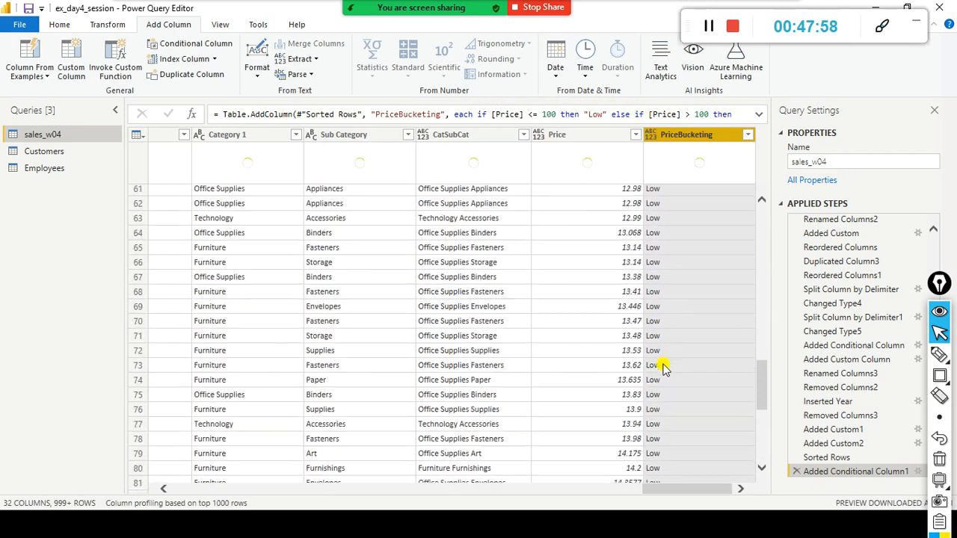
scroll(662, 367, down, 10)
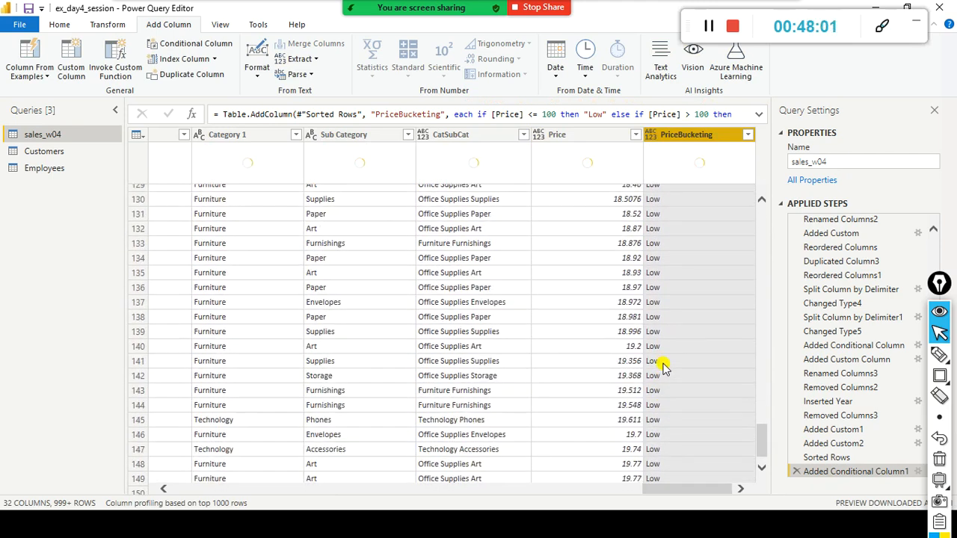
click(748, 136)
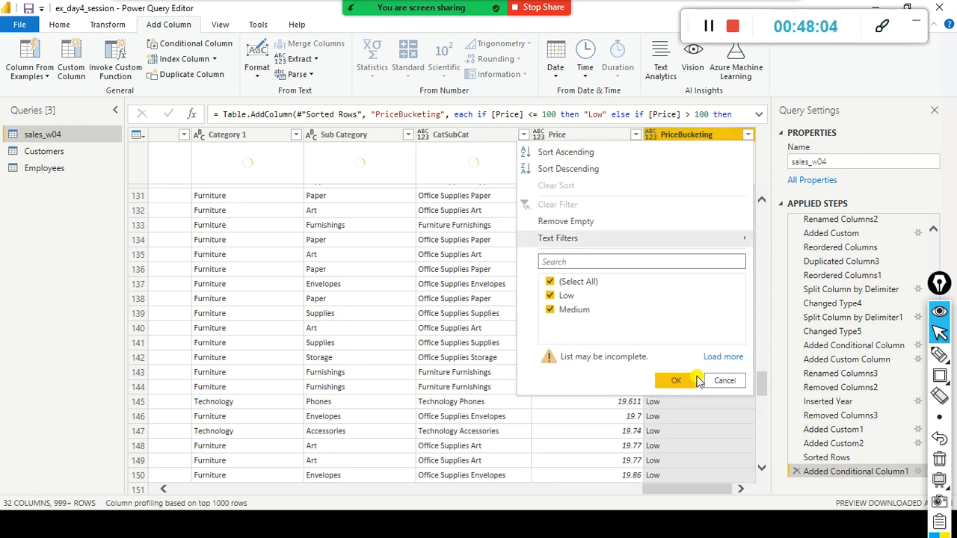
click(722, 357)
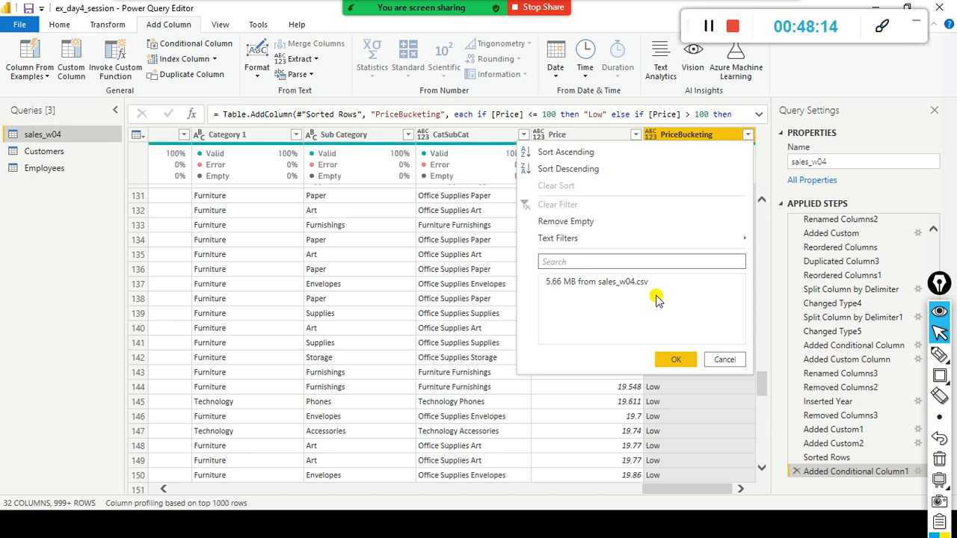
click(683, 361)
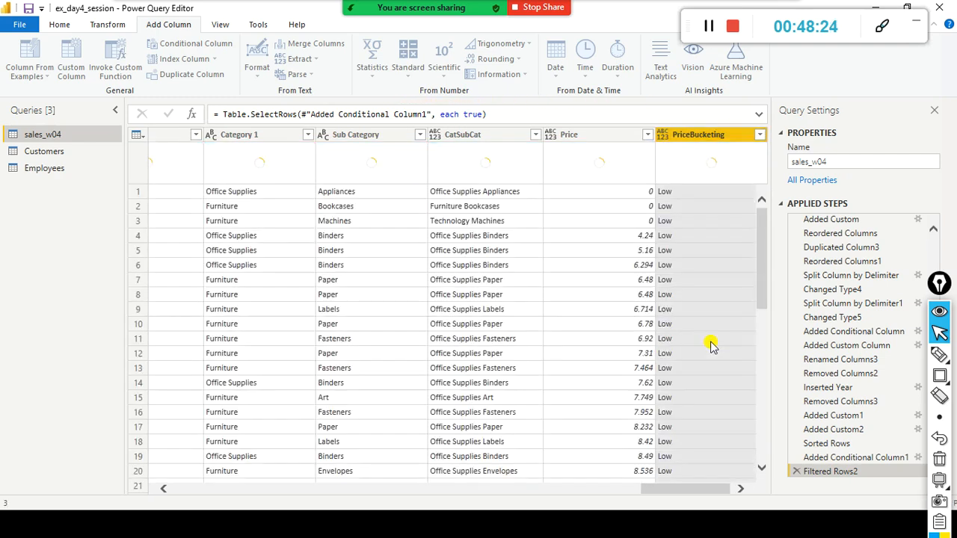
Check the complete list of values in the PriceBucketing filter again and keep all of them selected.
click(761, 136)
click(748, 135)
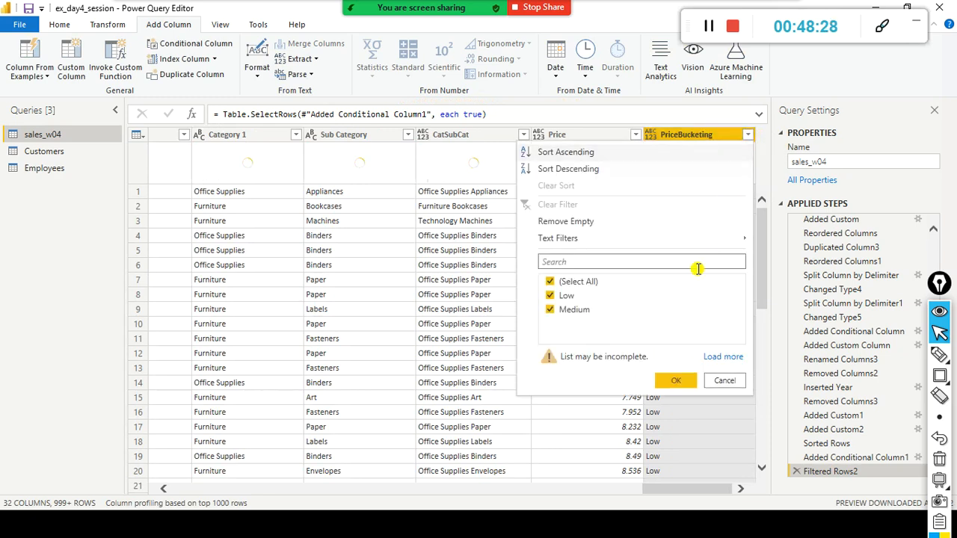
click(721, 359)
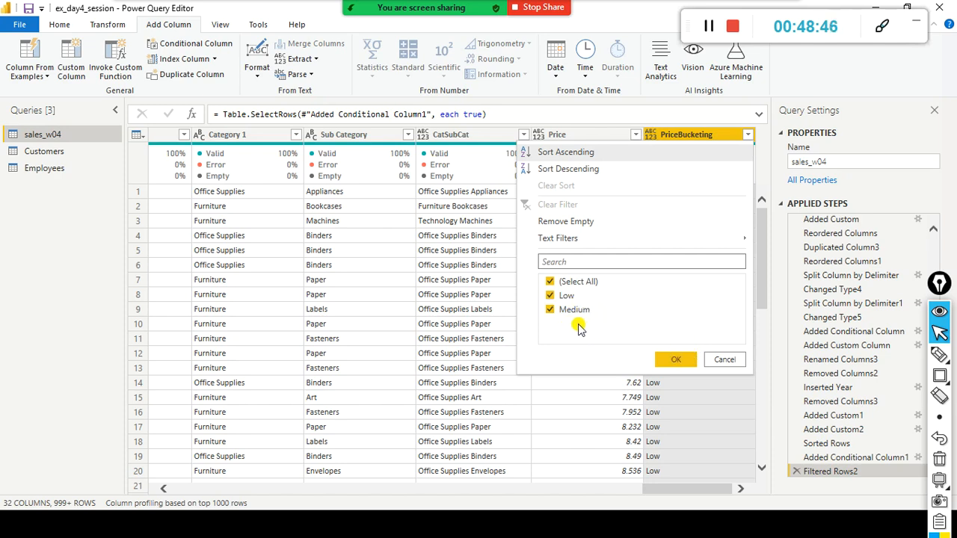
click(673, 360)
Examine the range of values in the Price column's filter list, loading more entries.
drag(762, 252, 758, 447)
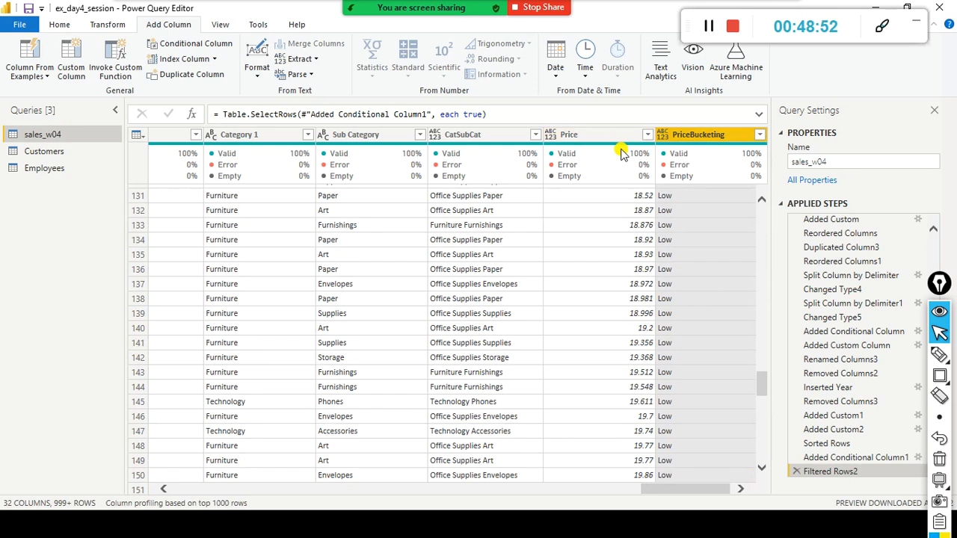
click(647, 134)
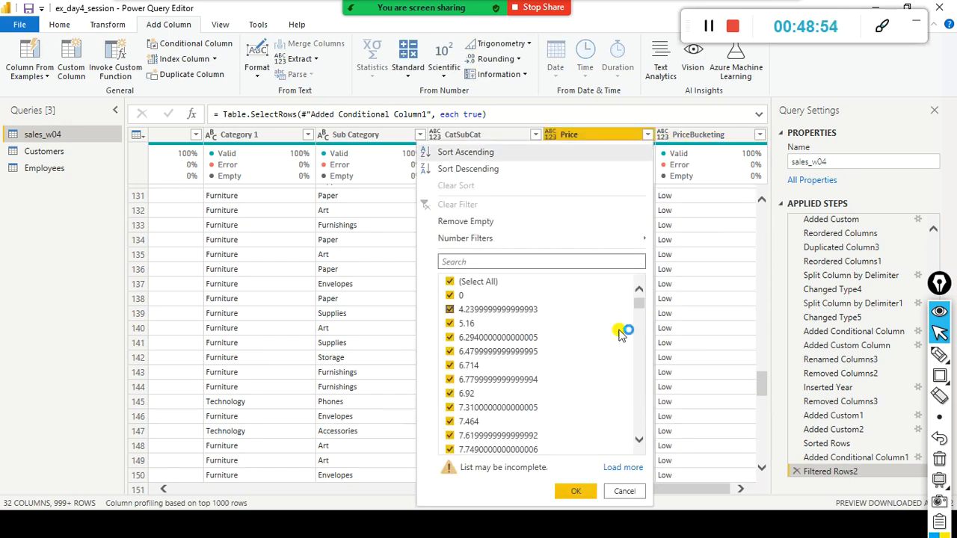
scroll(619, 334, down, 3)
drag(643, 344, 648, 456)
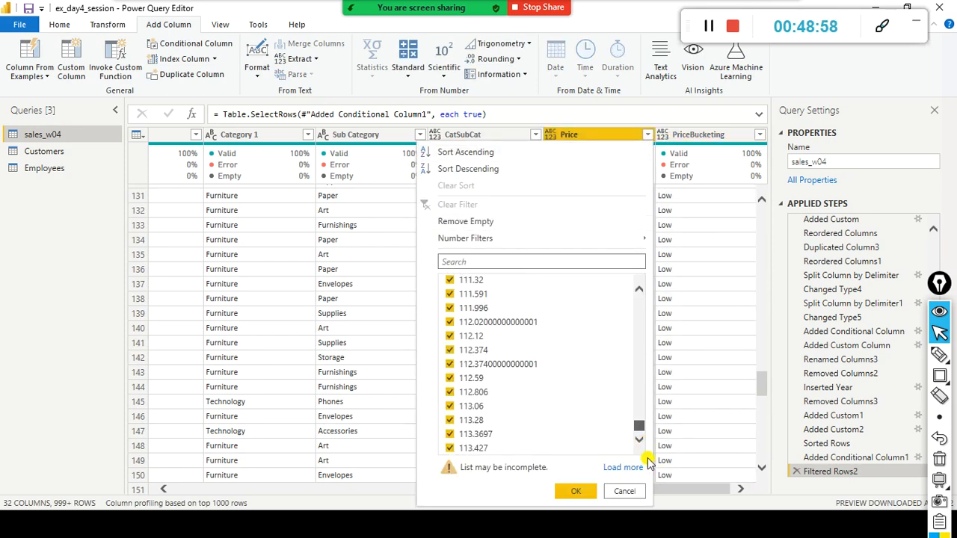
click(634, 467)
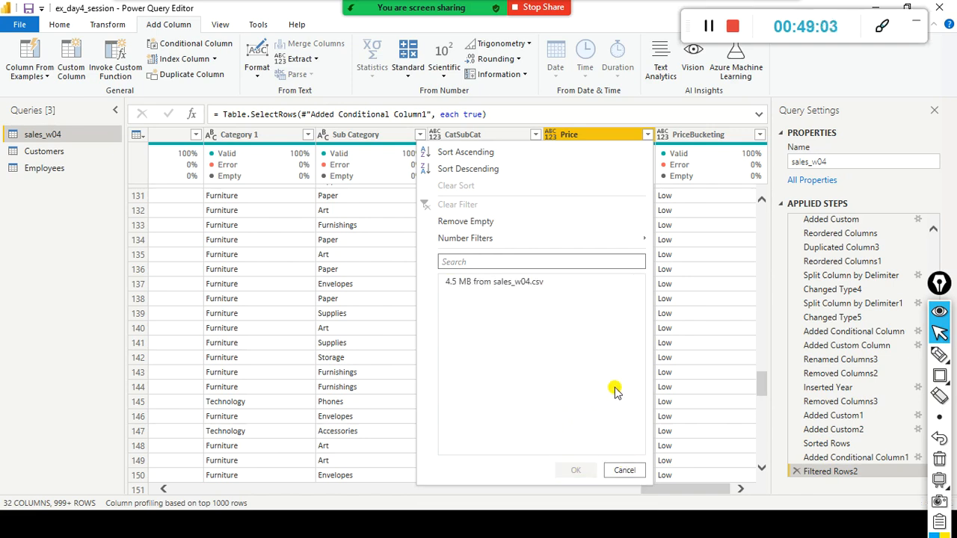
click(580, 491)
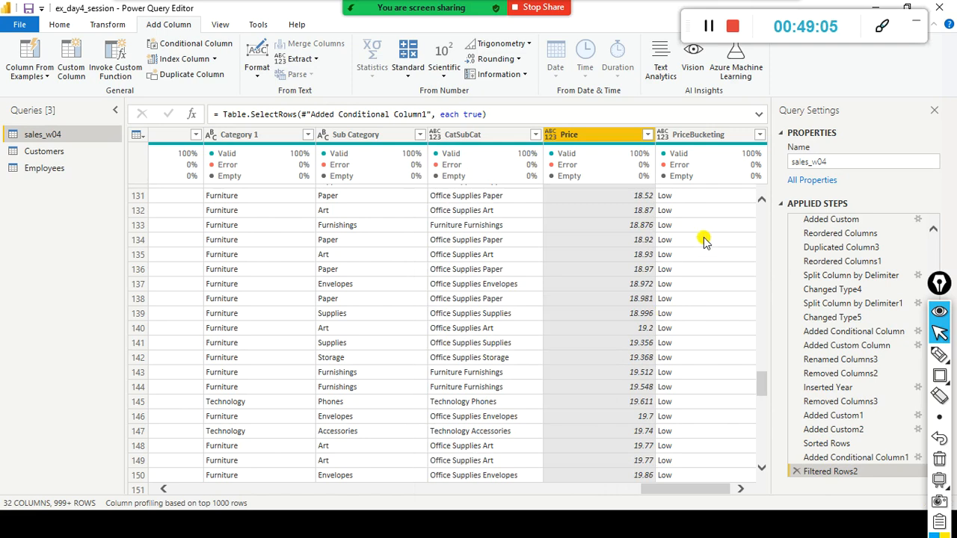
Return to the Added Conditional Column1 step and open the sales_w04 query code in the Advanced Editor.
click(714, 137)
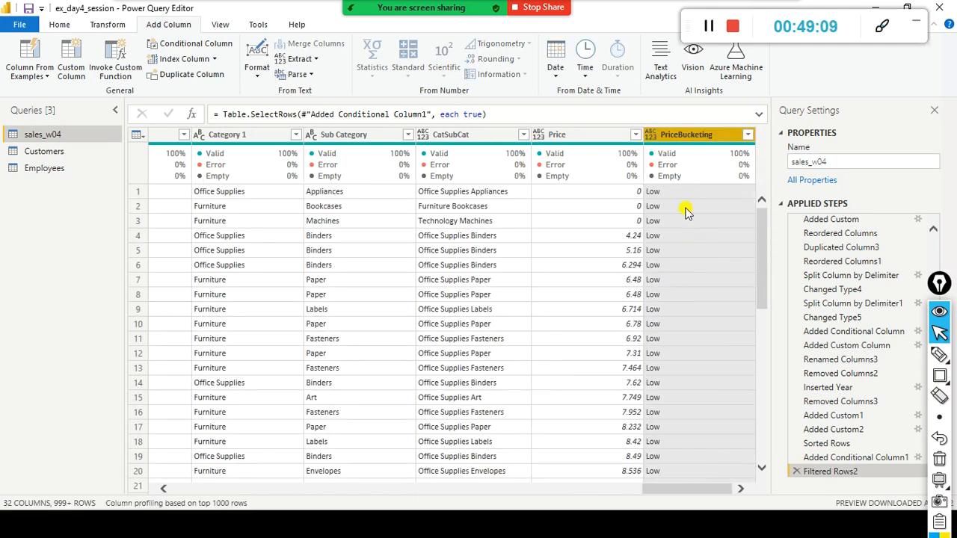
click(843, 458)
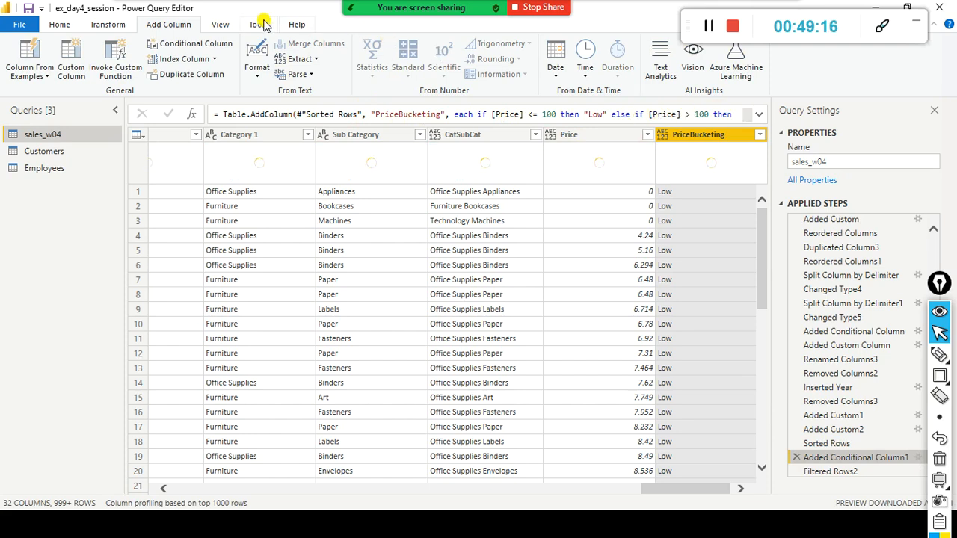
click(228, 28)
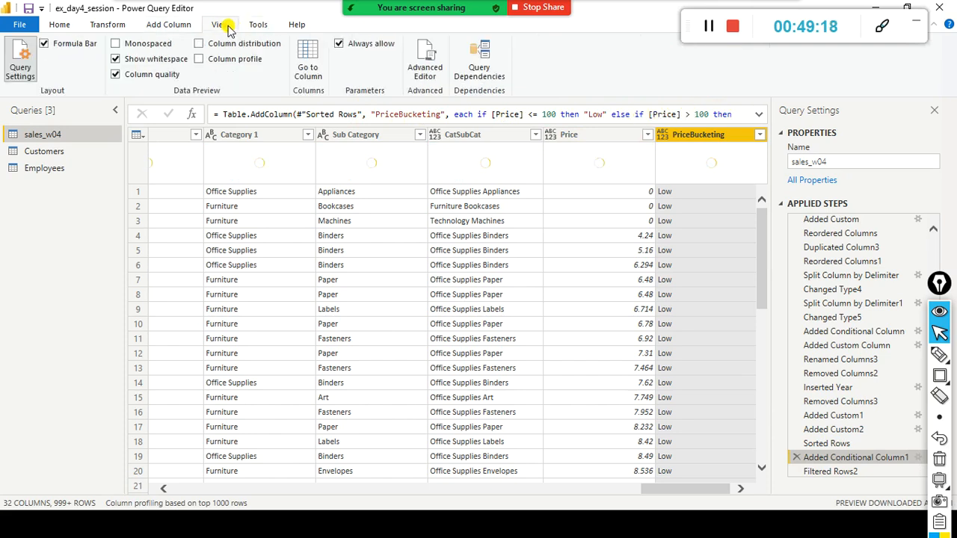
click(424, 65)
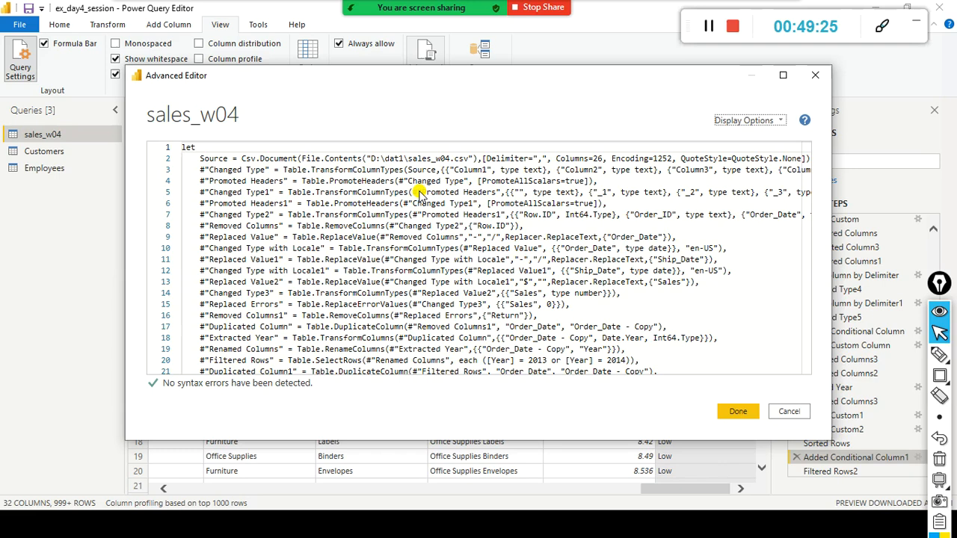
Examine the PriceBucketing conditions on line 45 of the query code.
scroll(423, 198, down, 8)
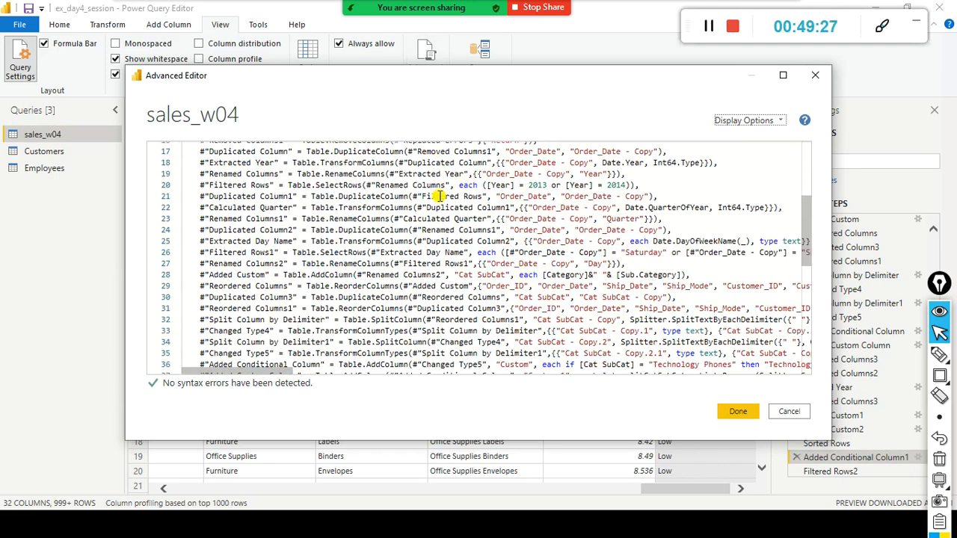
scroll(440, 195, down, 3)
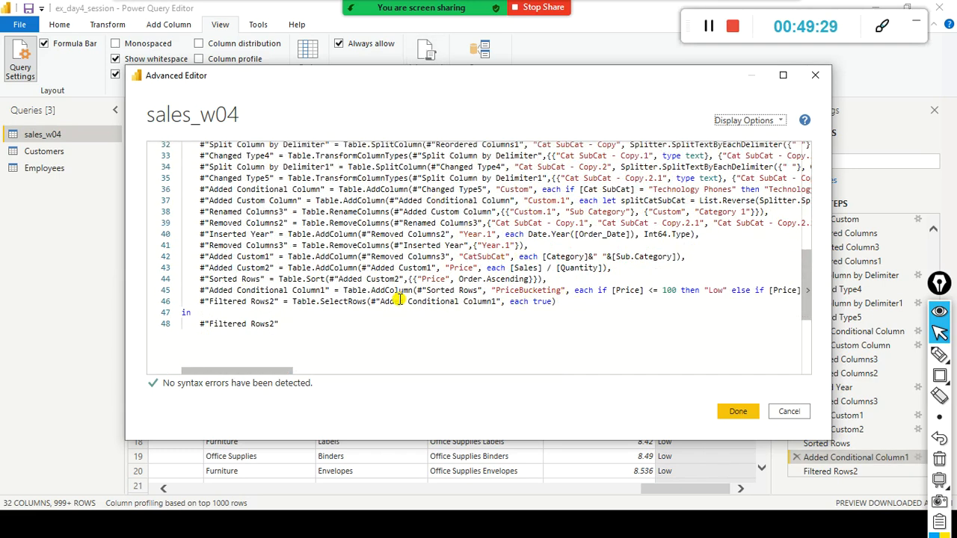
drag(335, 370, 348, 370)
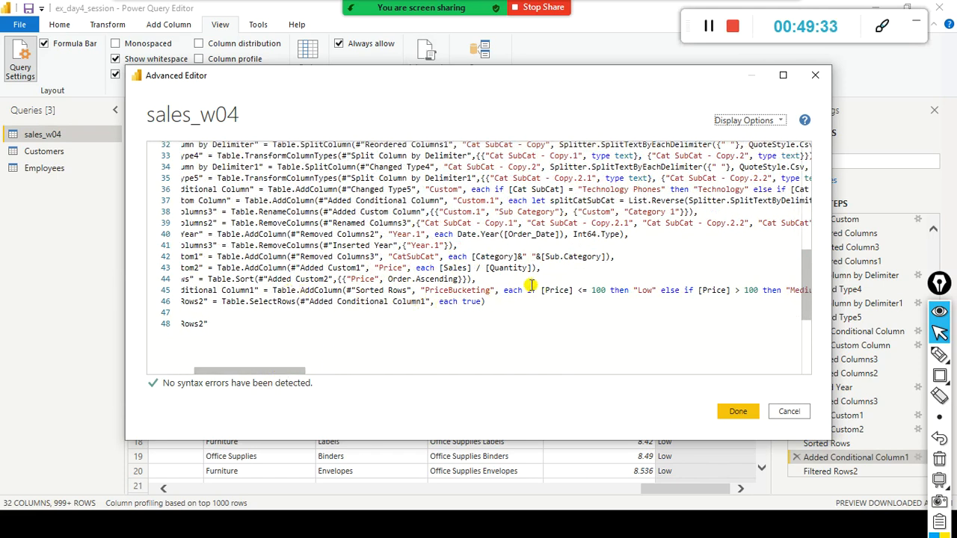
click(577, 291)
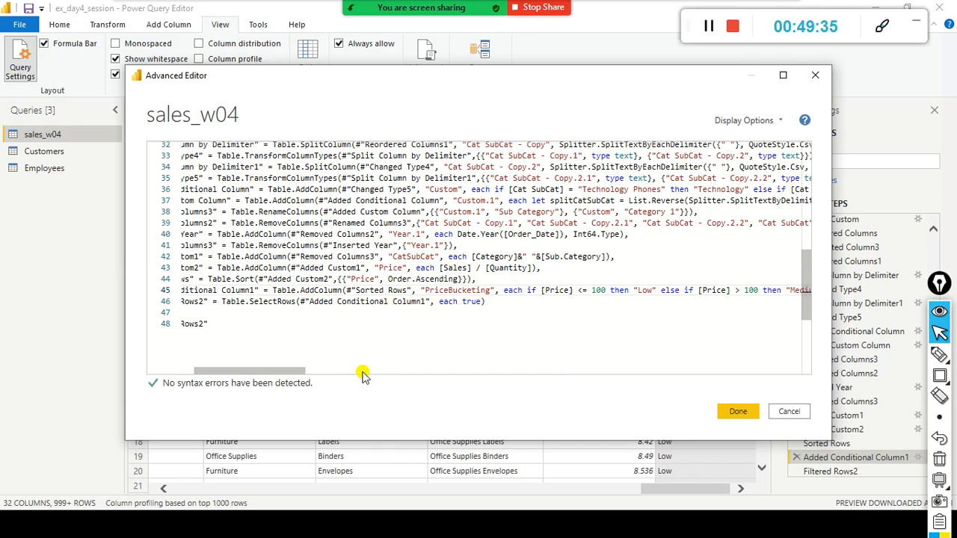
drag(278, 372, 329, 371)
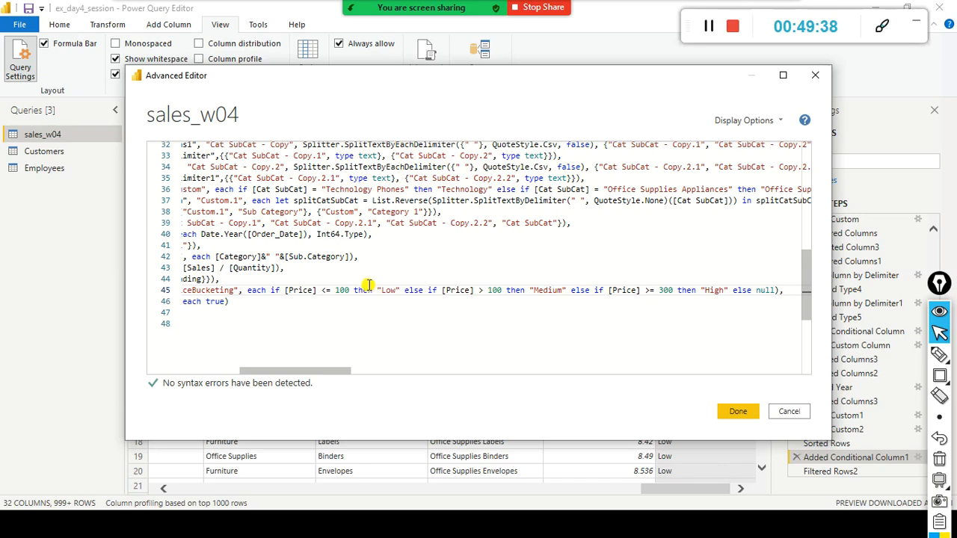
click(396, 291)
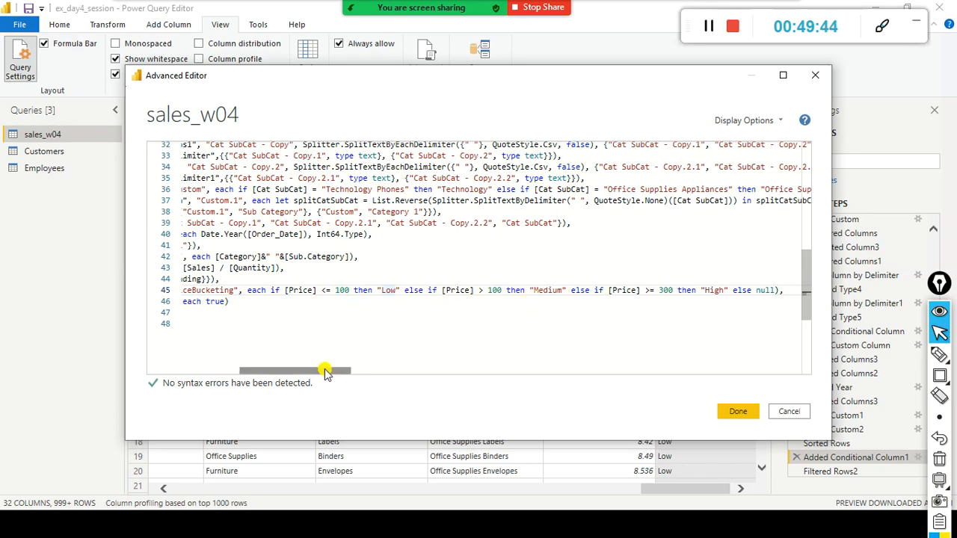
drag(321, 370, 353, 373)
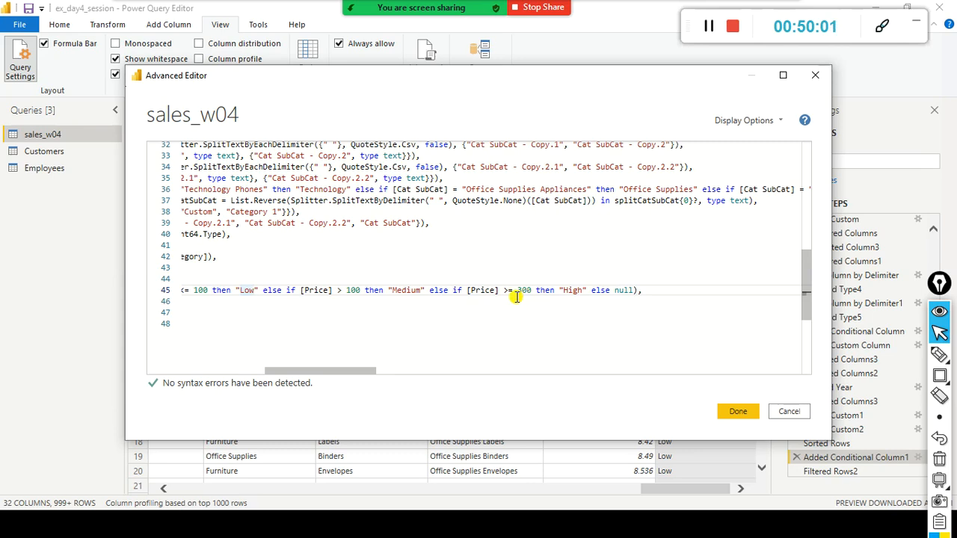
mouse_move(287, 371)
mouse_down()
mouse_move(238, 365)
mouse_move(296, 359)
mouse_up()
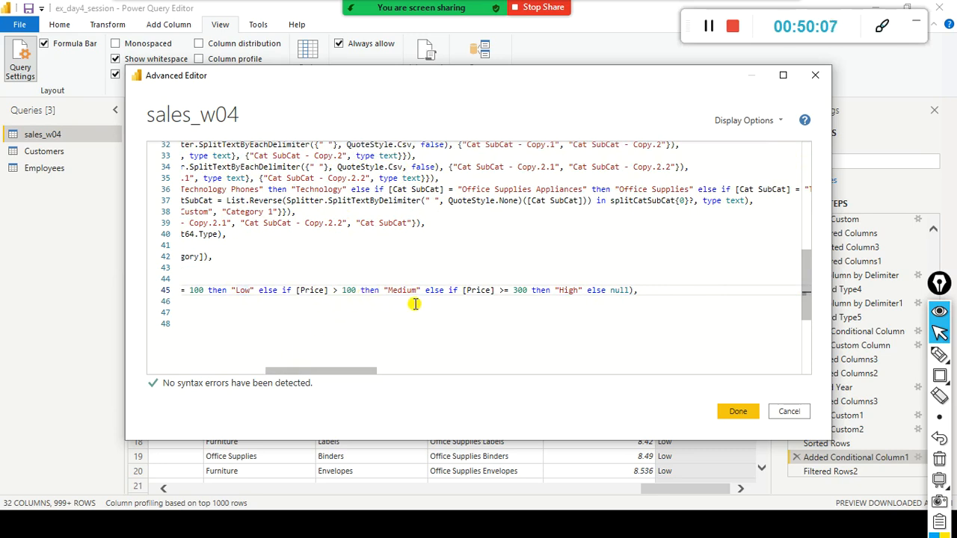
Extend the Medium condition in the PriceBucketing formula with "& [Price] <200" after "[Price] > 100".
click(361, 291)
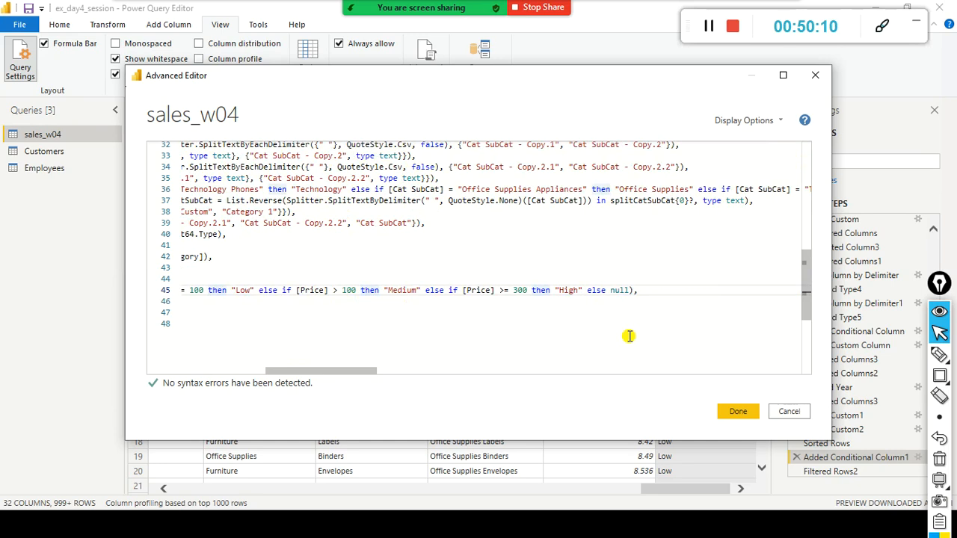
text(&)
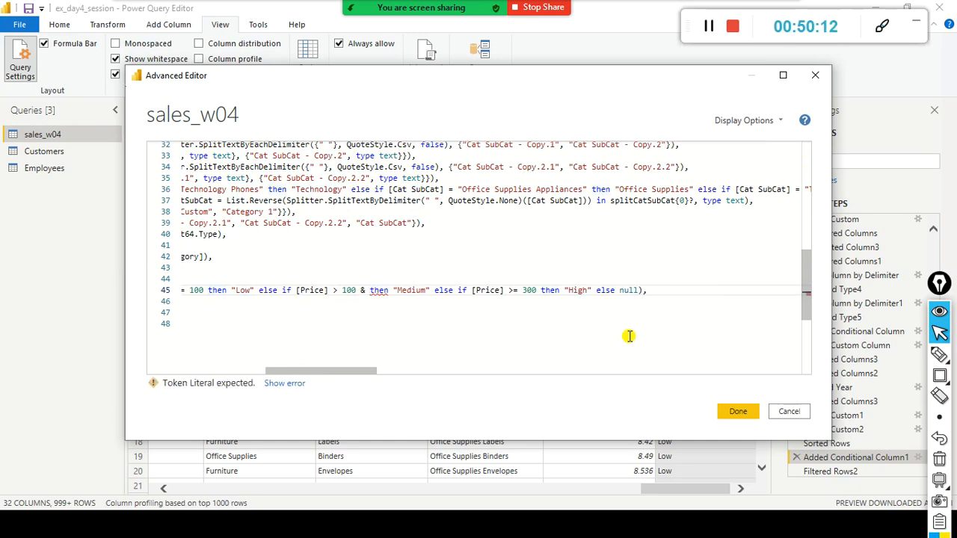
text(Pric)
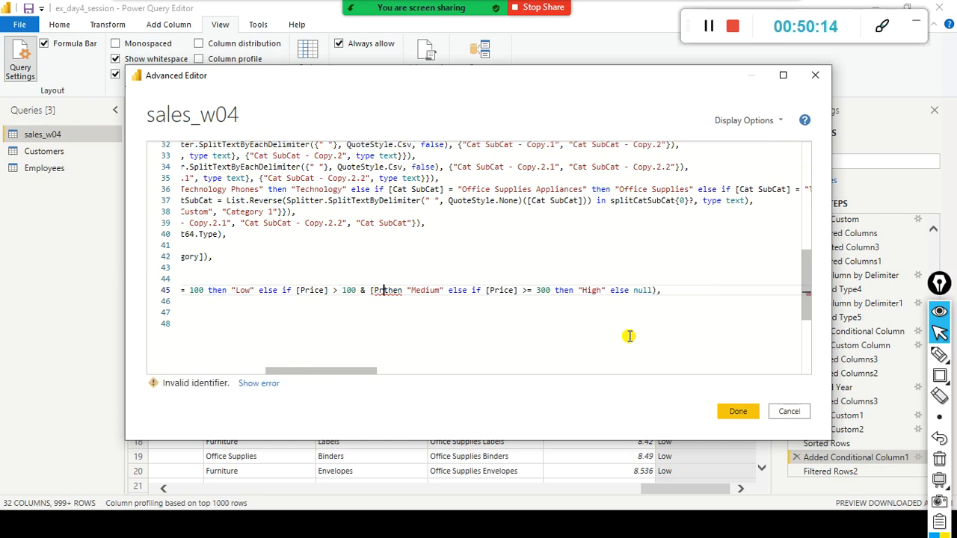
text(e] )
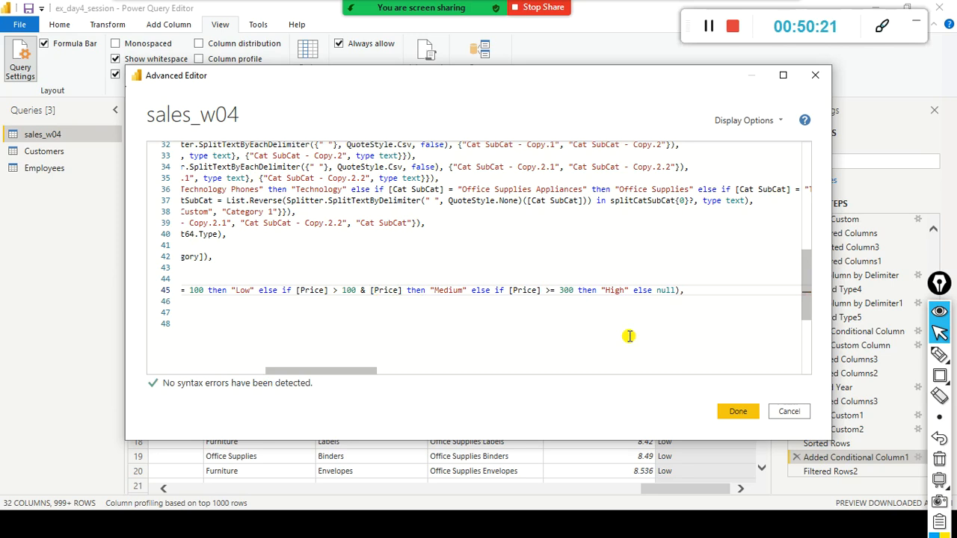
text(<200)
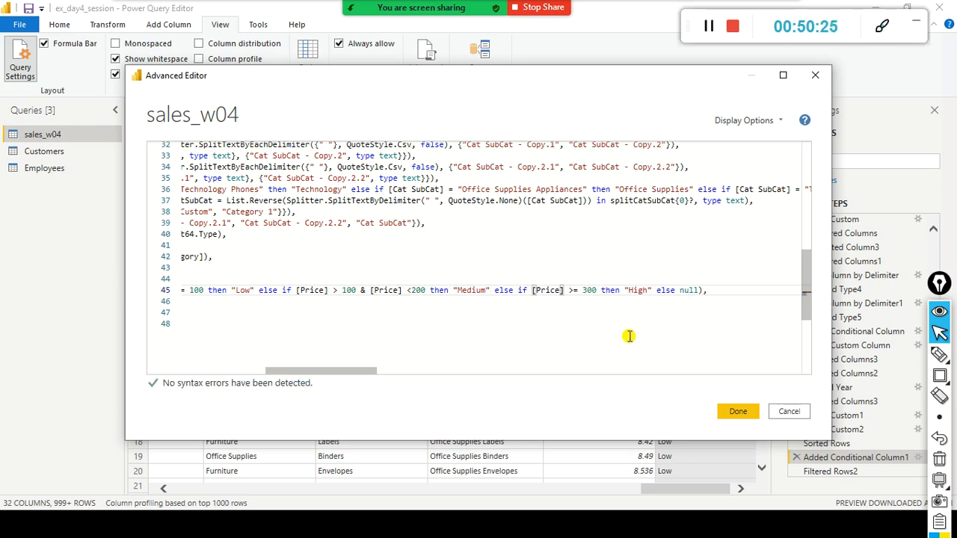
Apply the edited sales_w04 query code with the extended Medium condition.
click(369, 291)
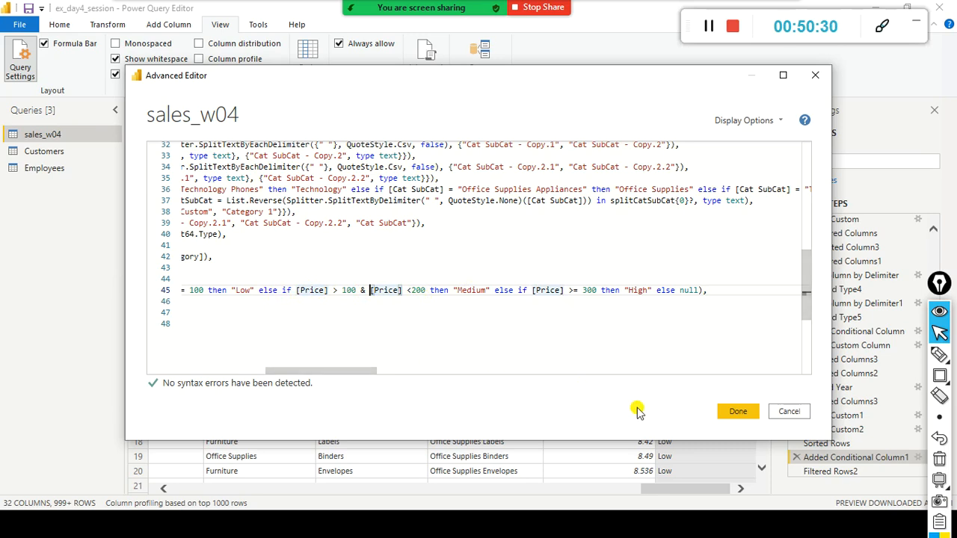
key(ctrl+End)
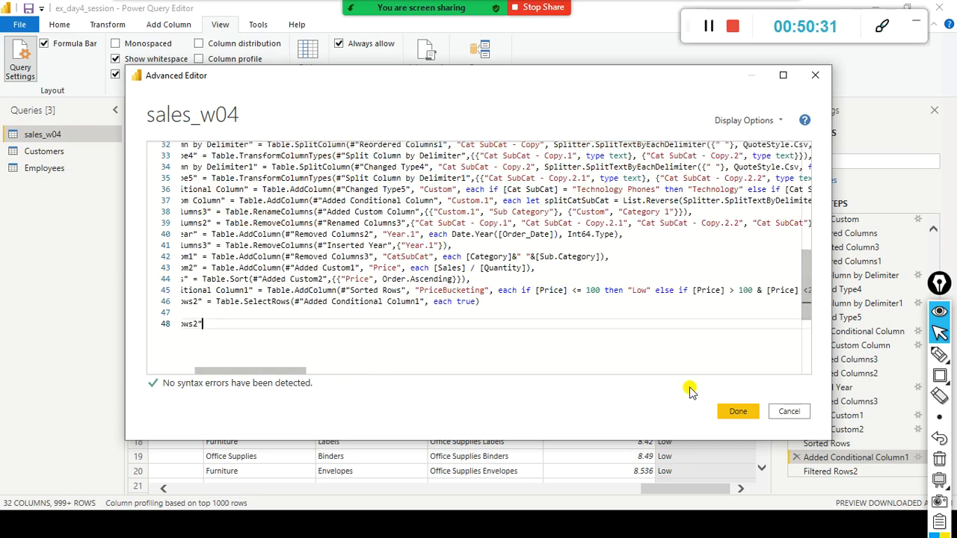
click(742, 415)
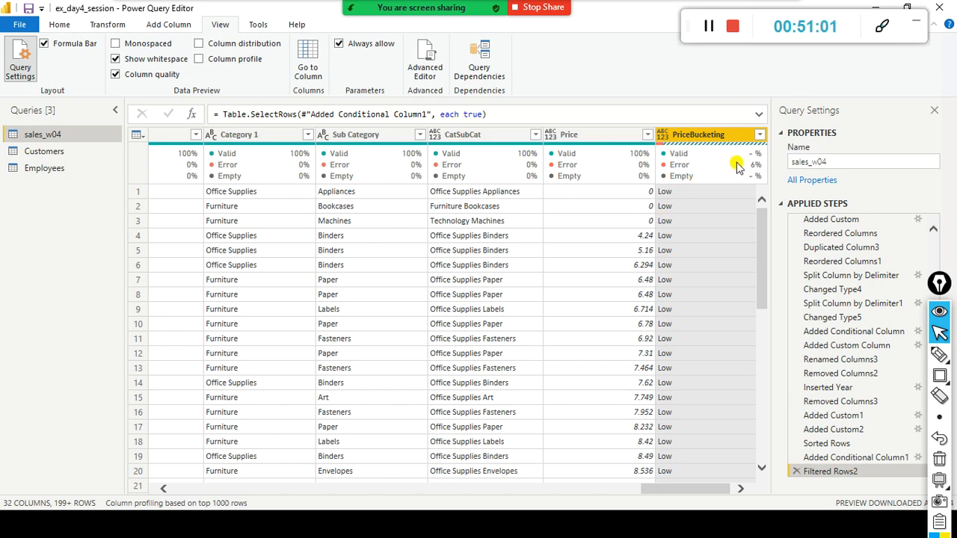
Check the PriceBucketing column's filter list and rows for the assigned price categories.
click(757, 135)
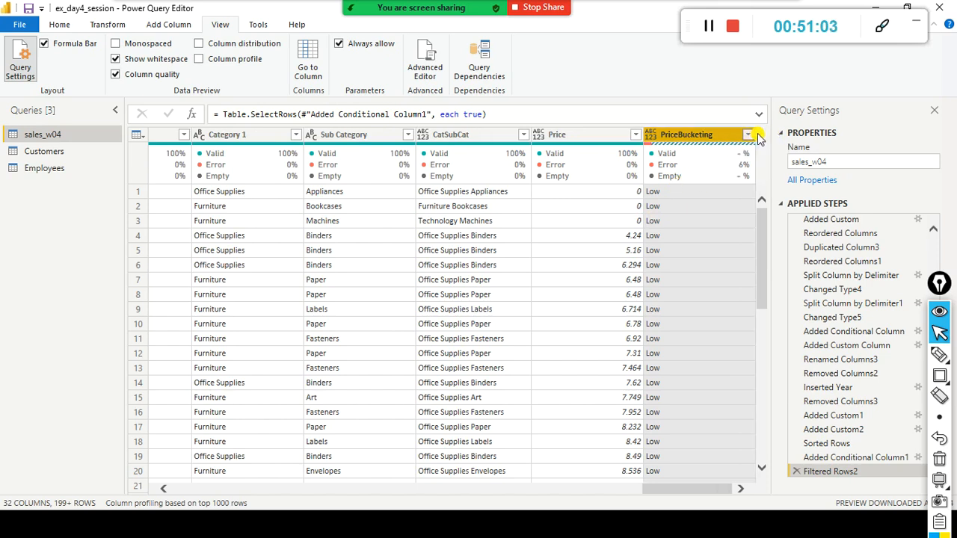
click(722, 357)
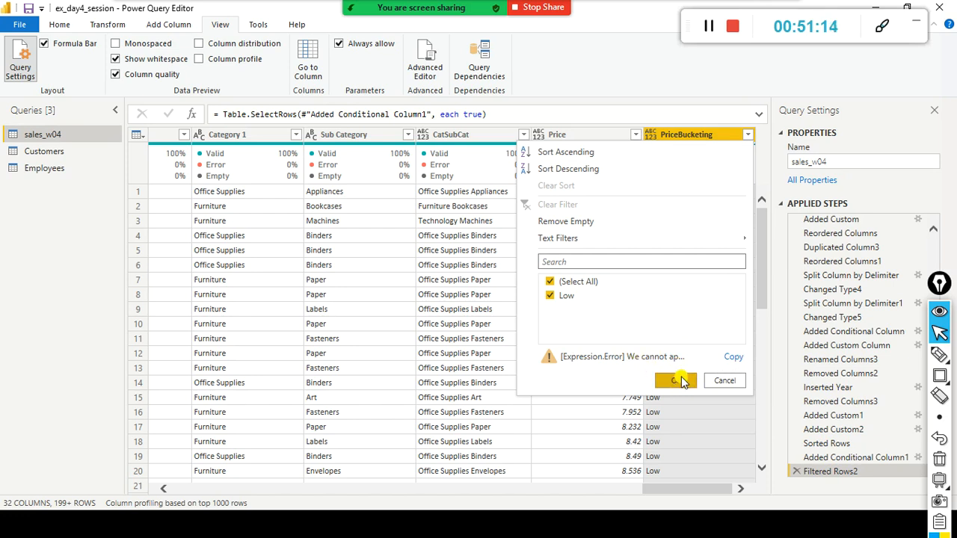
click(724, 381)
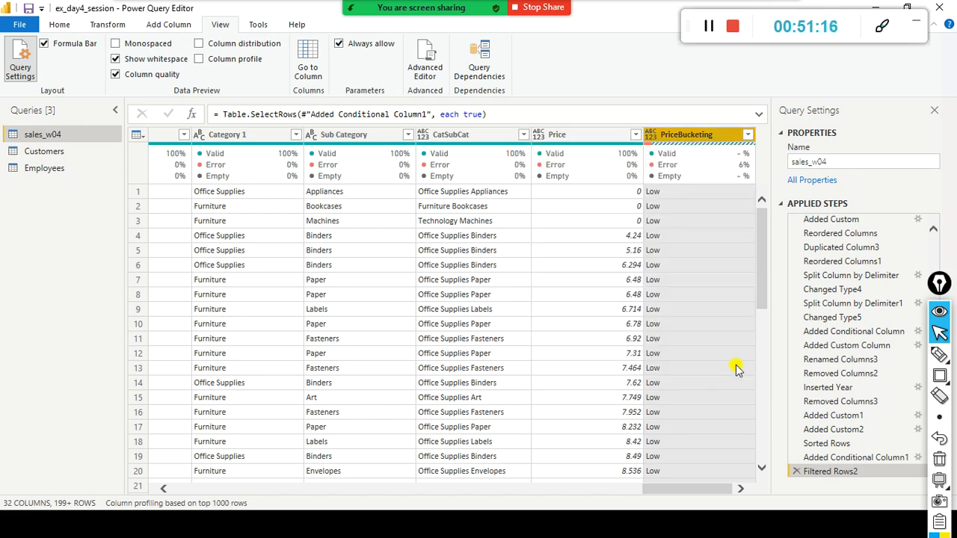
scroll(752, 292, down, 10)
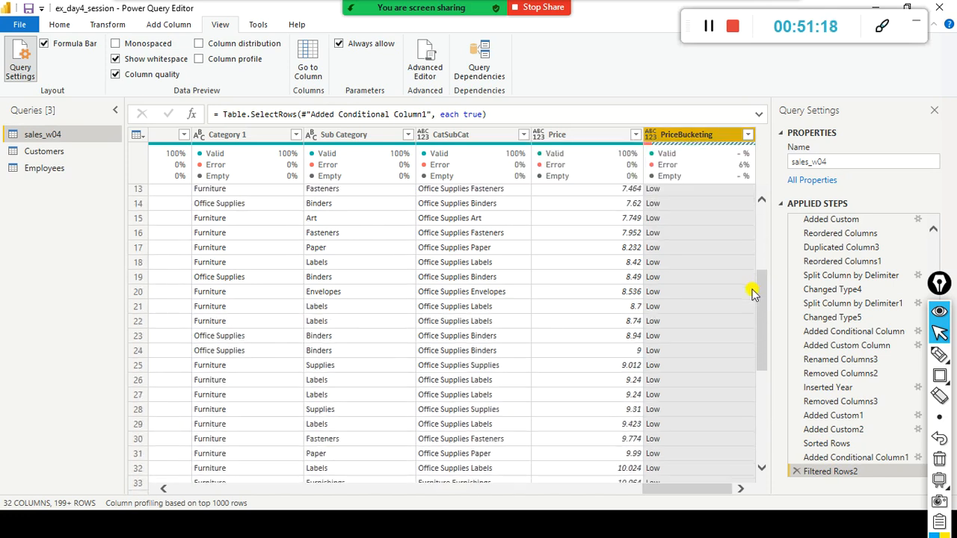
scroll(752, 296, down, 4)
scroll(752, 293, up, 14)
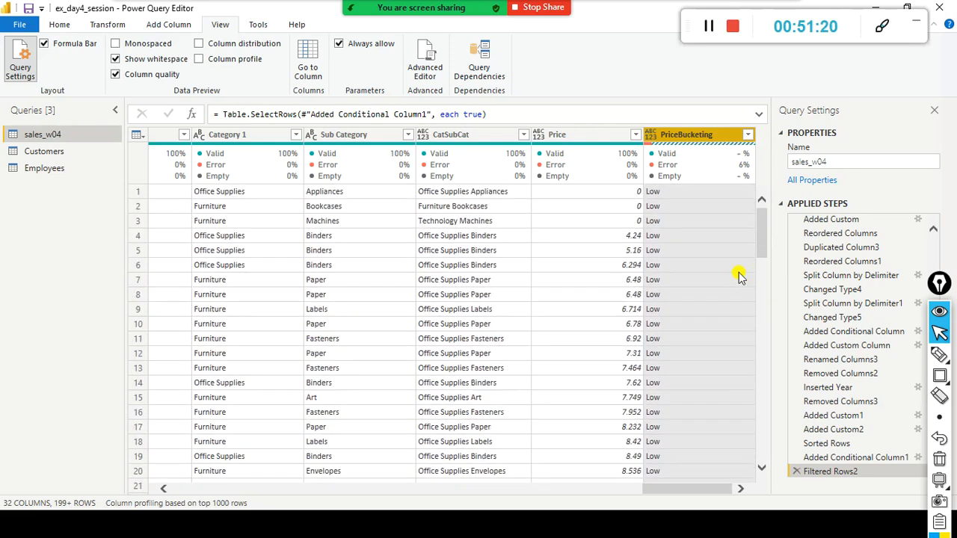
Replace the "&" operator with "and" in the PriceBucketing Medium condition on line 45 of the query code and apply it.
click(426, 74)
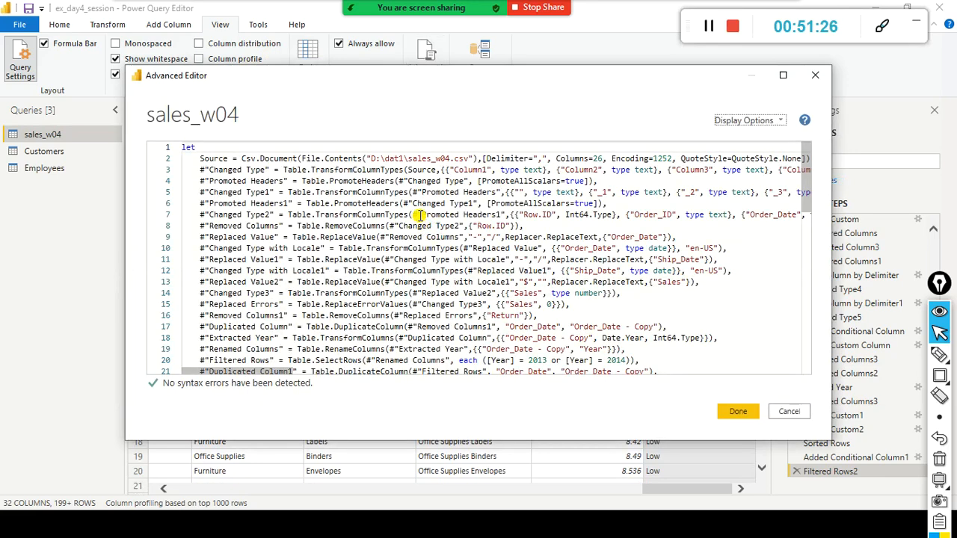
scroll(422, 209, down, 11)
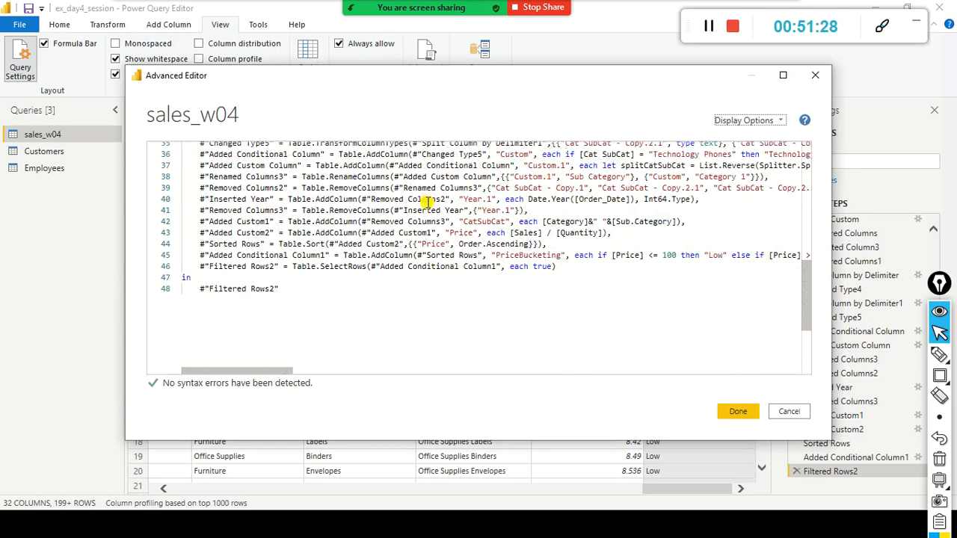
scroll(423, 202, down, 4)
scroll(391, 214, up, 4)
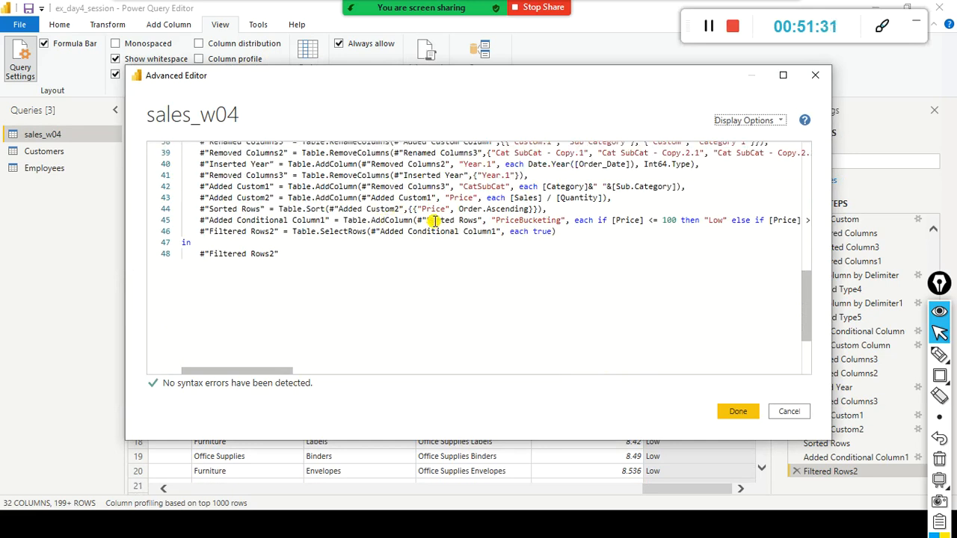
click(648, 219)
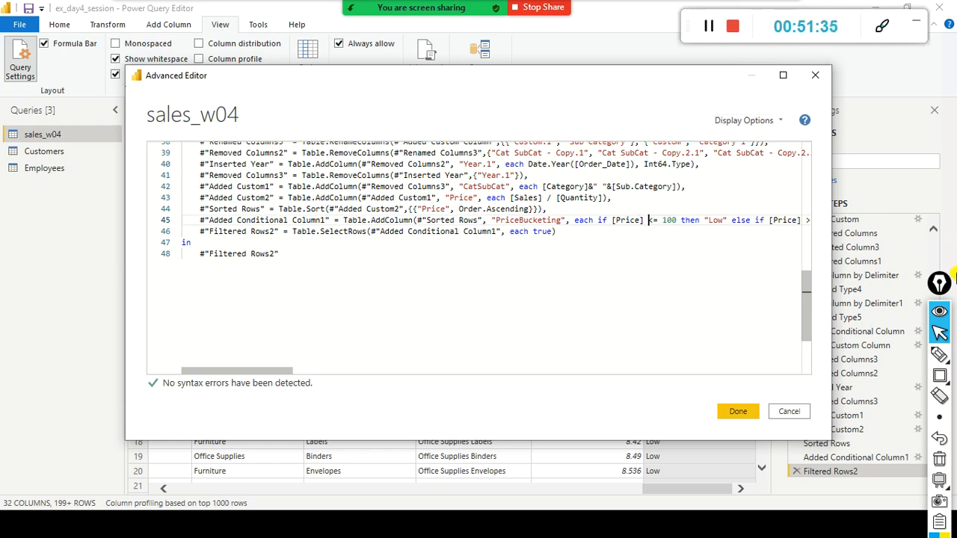
key(ctrl+Right)
key(ctrl+Right)
key(ctrl+Right)
key(ctrl+Right)
key(ctrl+Right)
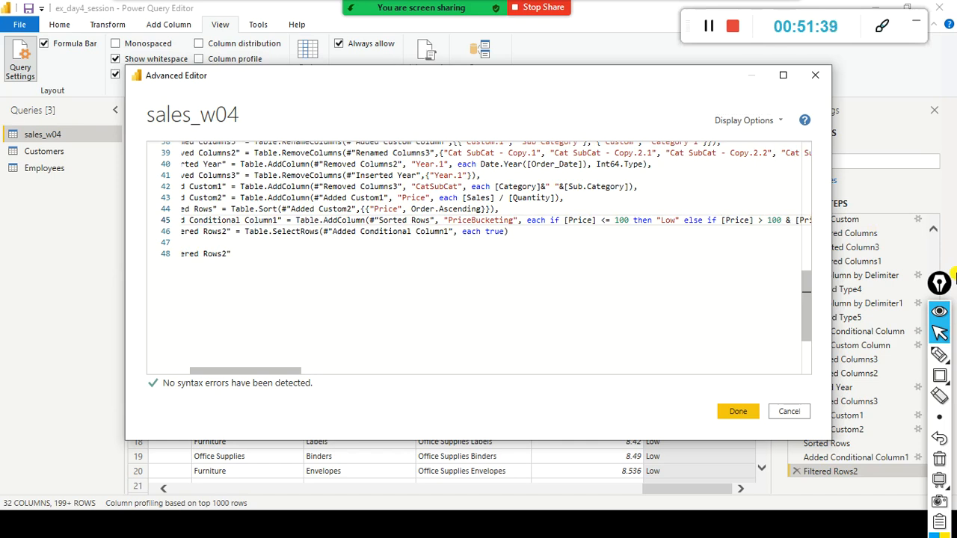
key(ctrl+Right)
key(ctrl+Right)
key(ctrl+Right)
key(ctrl+Right)
key(ctrl+Right)
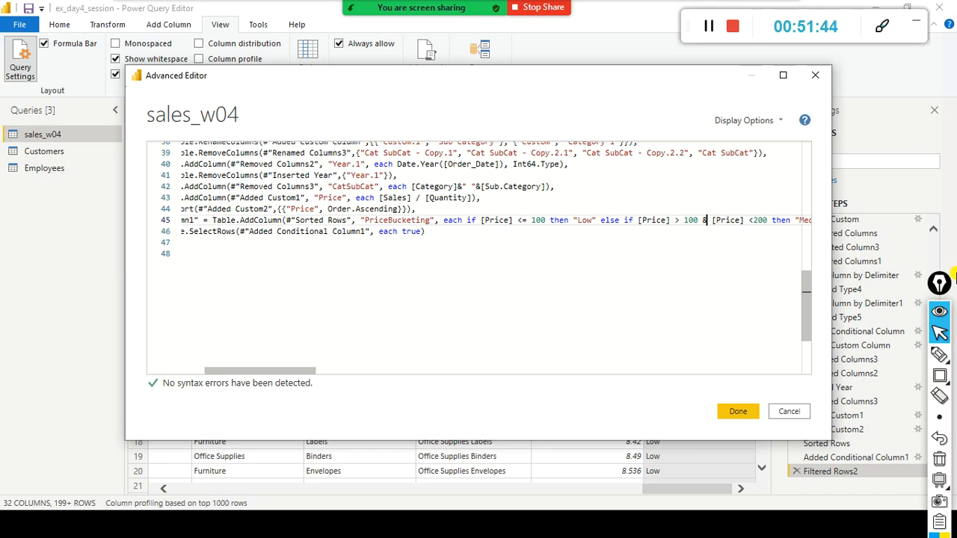
text(&)
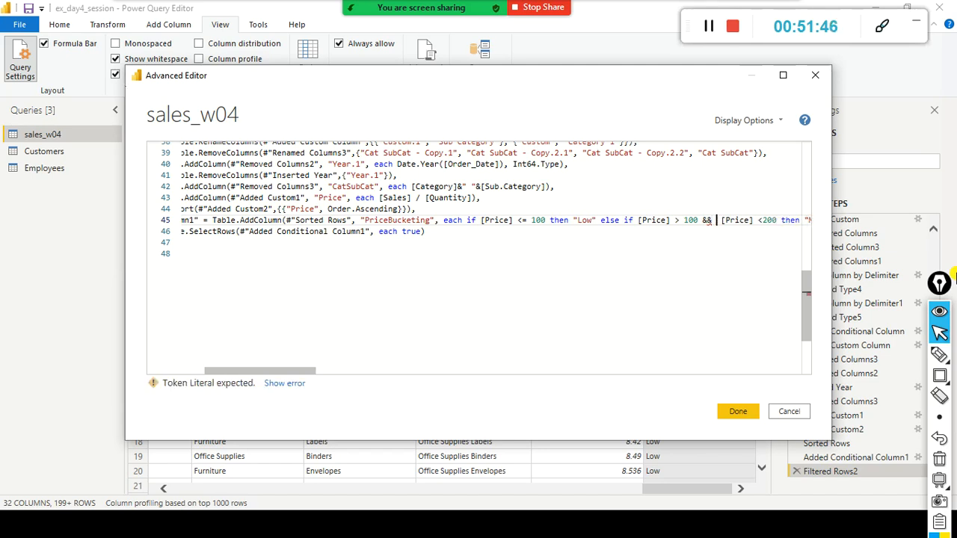
key(BackSpace)
key(BackSpace)
text(and)
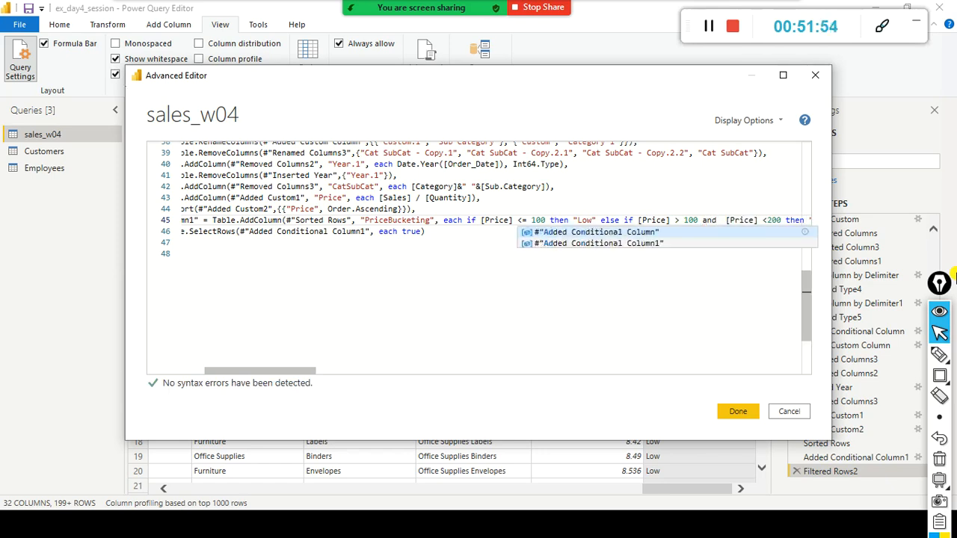
key(Escape)
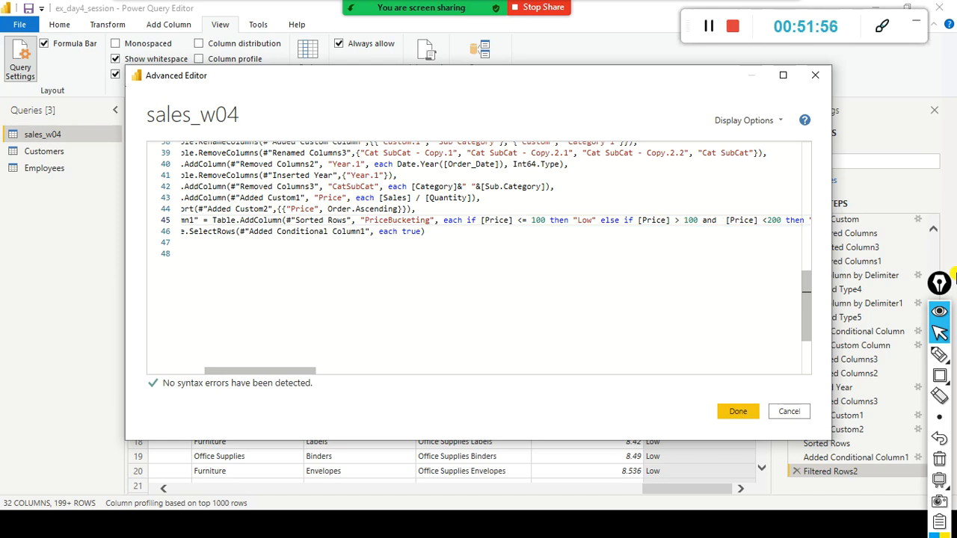
click(738, 412)
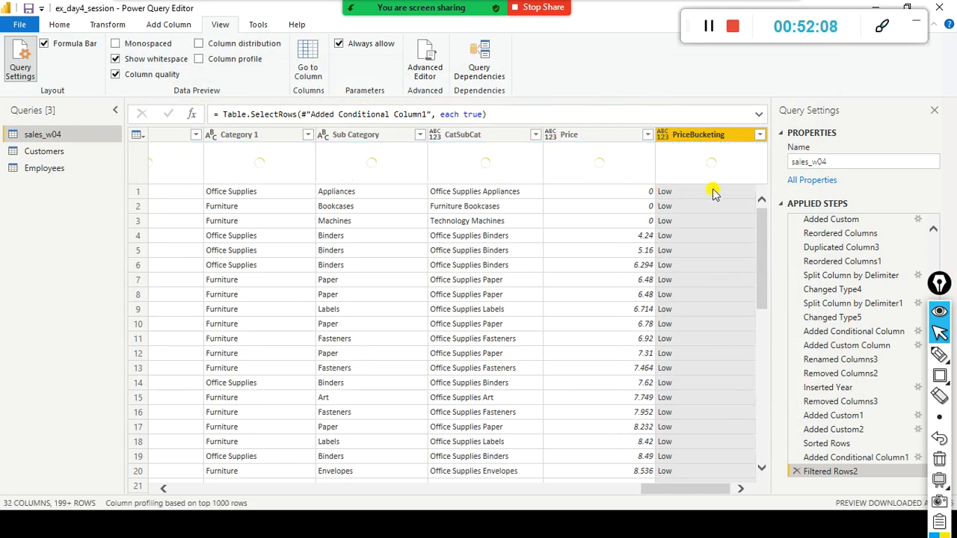
Check the full list of PriceBucketing filter values, loading more entries, and keep all of them selected.
click(760, 136)
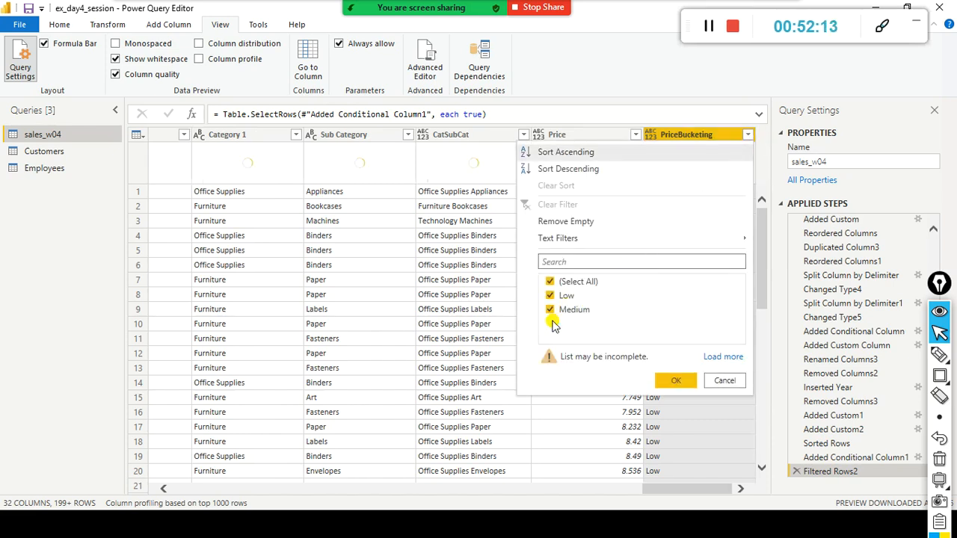
click(735, 357)
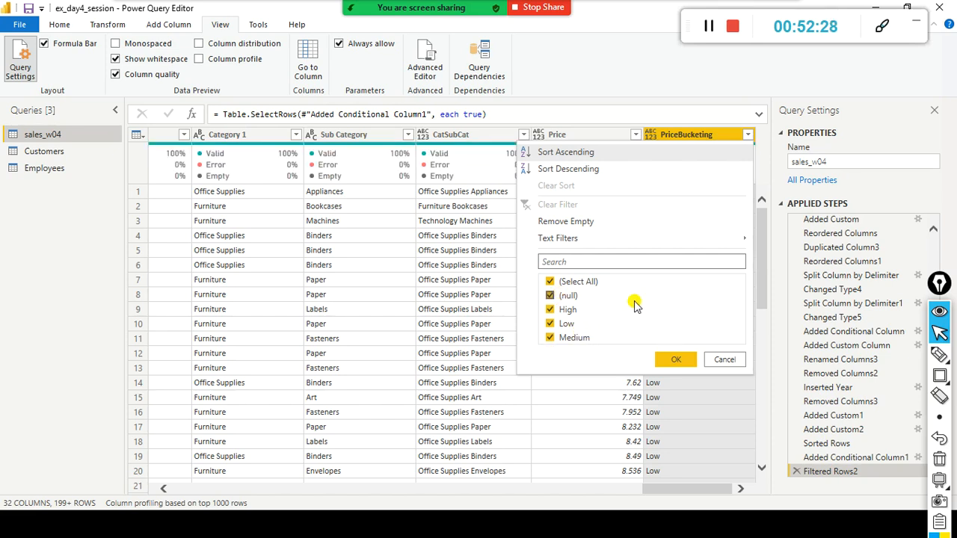
click(672, 362)
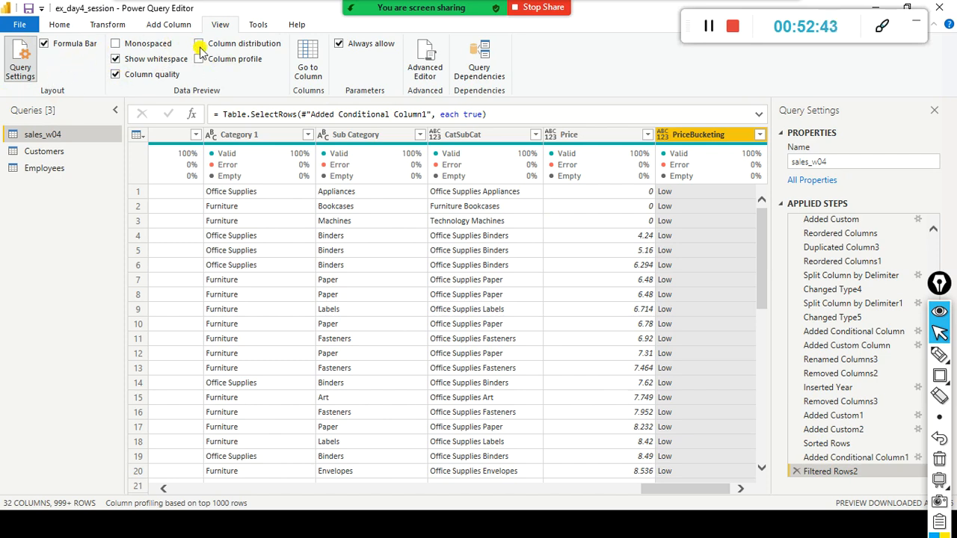
click(158, 26)
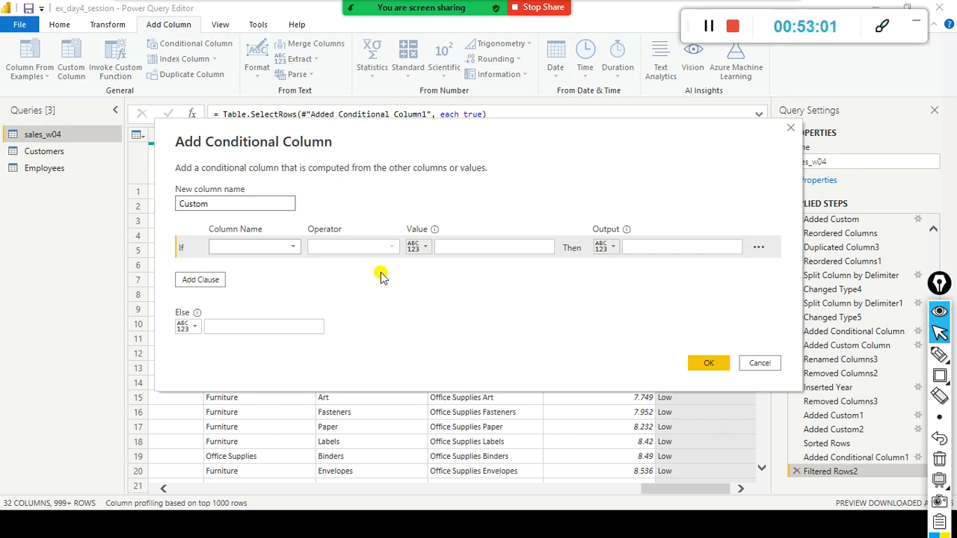
click(759, 363)
click(221, 26)
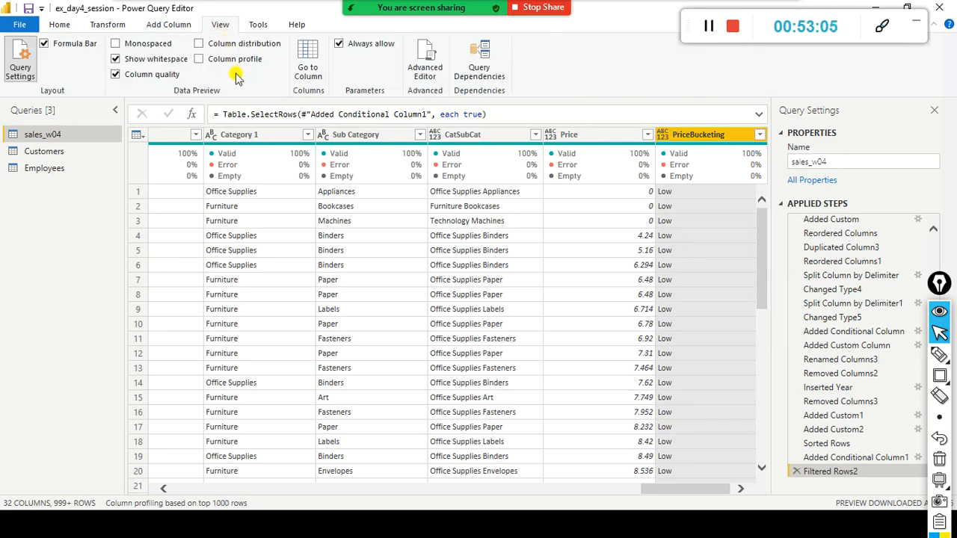
Reopen the sales_w04 query code and examine the Table.ReplaceValue arguments for Ship_Date on line 11.
click(428, 75)
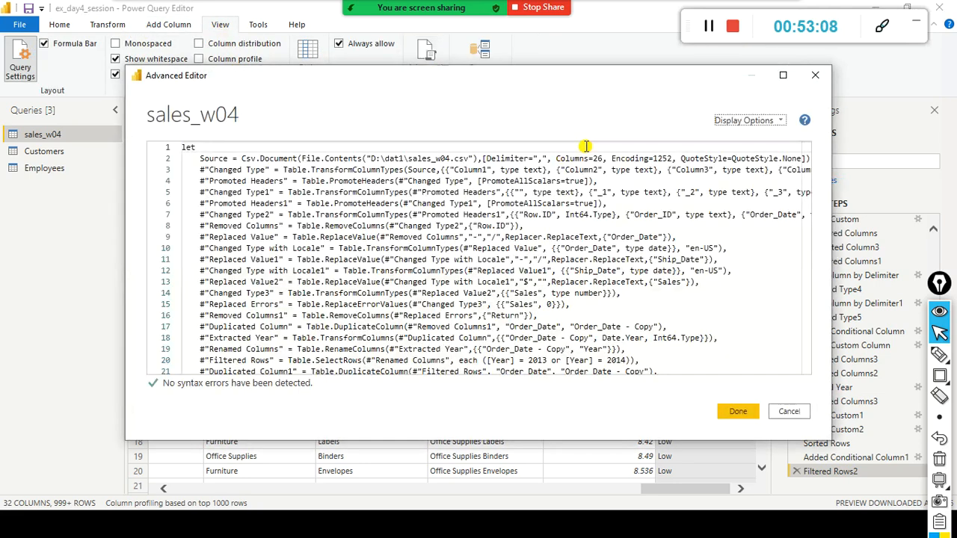
drag(604, 89, 382, 38)
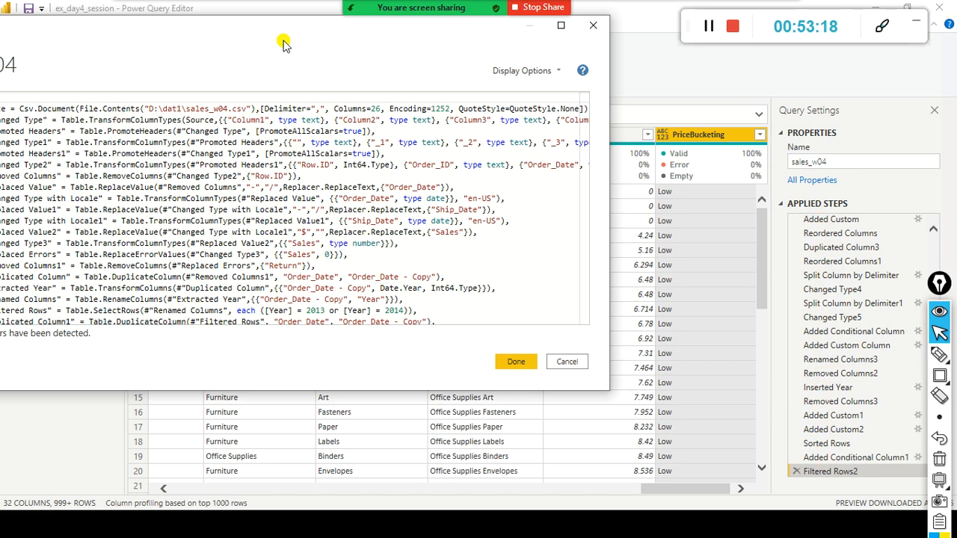
drag(170, 30, 313, 29)
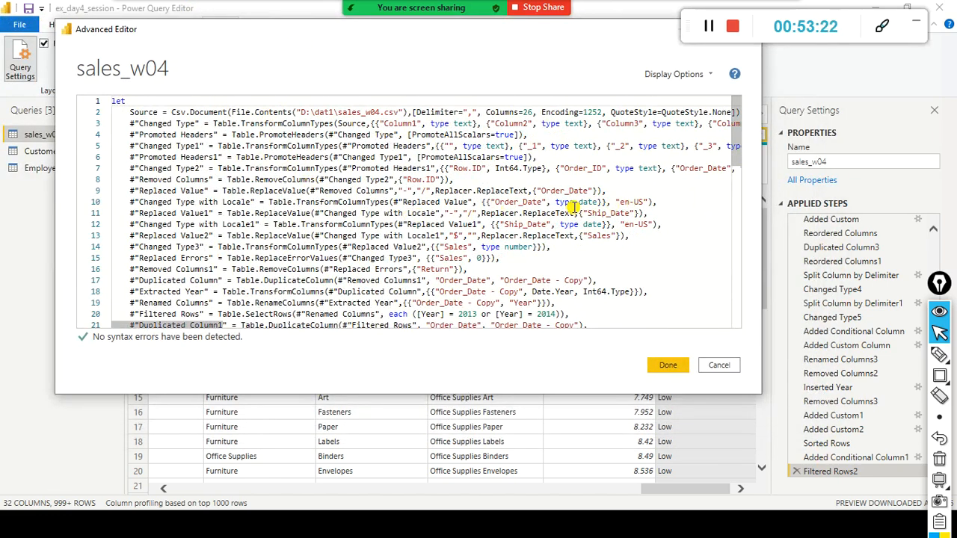
click(472, 215)
text(/)
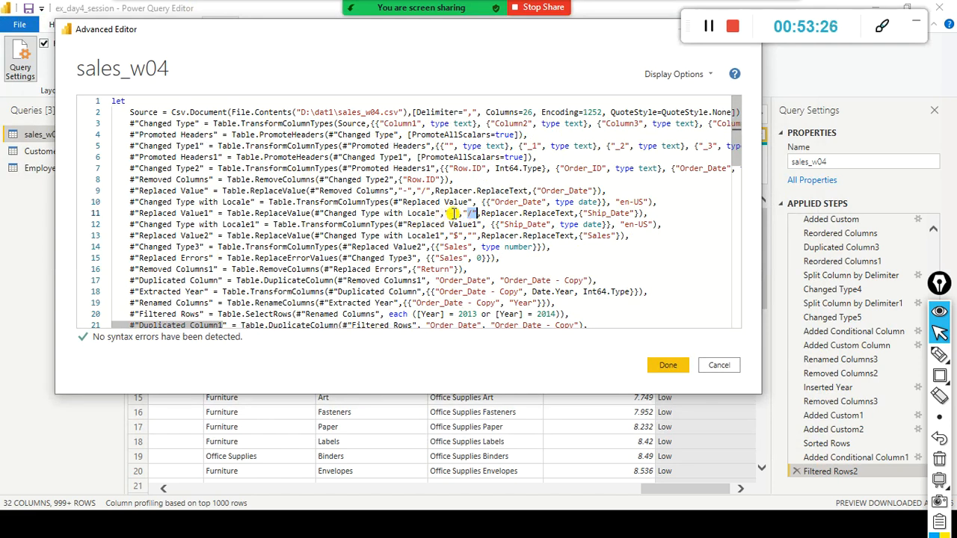
click(448, 214)
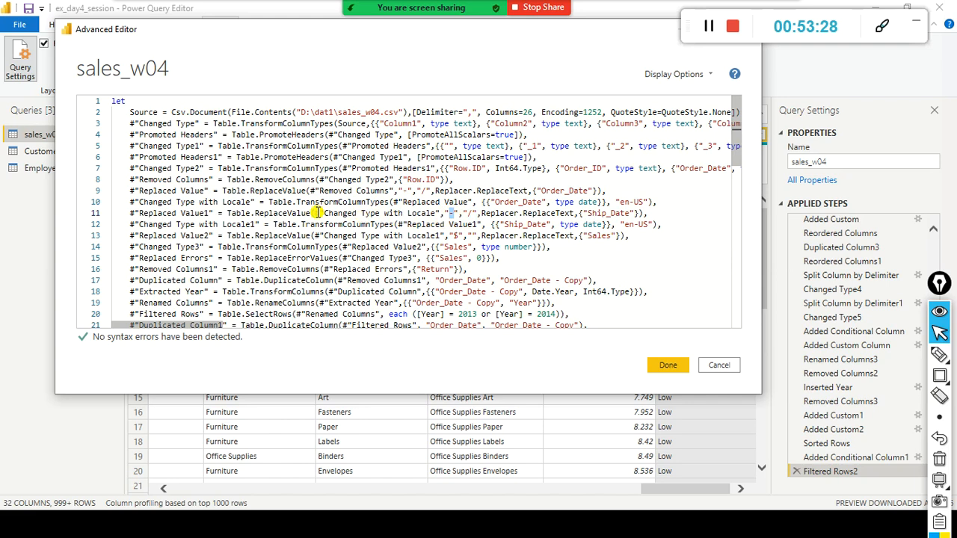
click(633, 214)
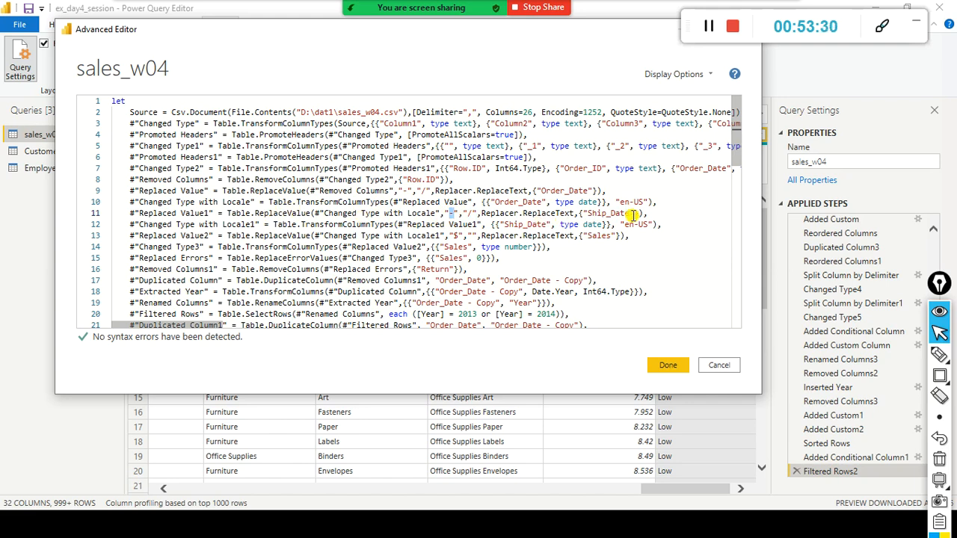
click(438, 220)
click(474, 218)
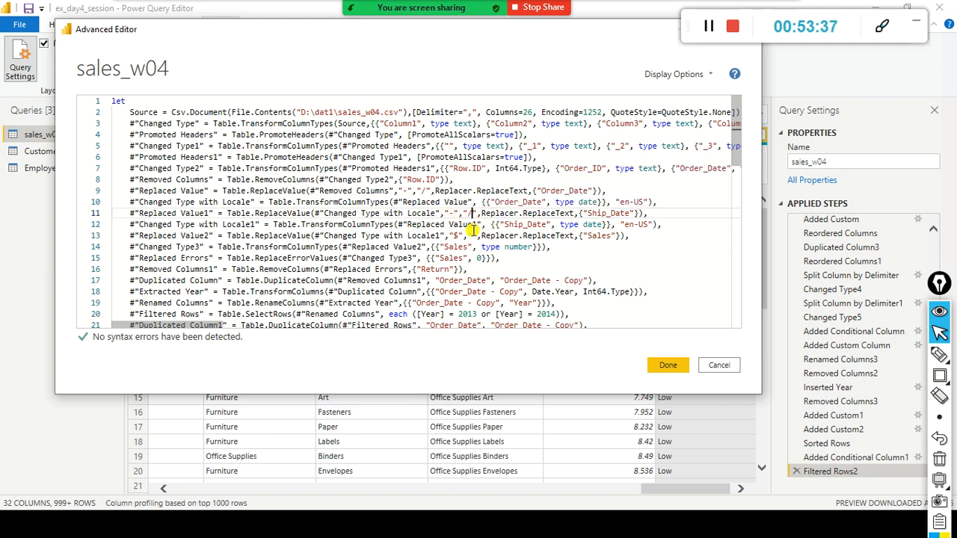
click(566, 215)
Examine the Sales replacement and type change on lines 13 and 14, plus the Table functions on lines 5, 6 and 15.
click(456, 238)
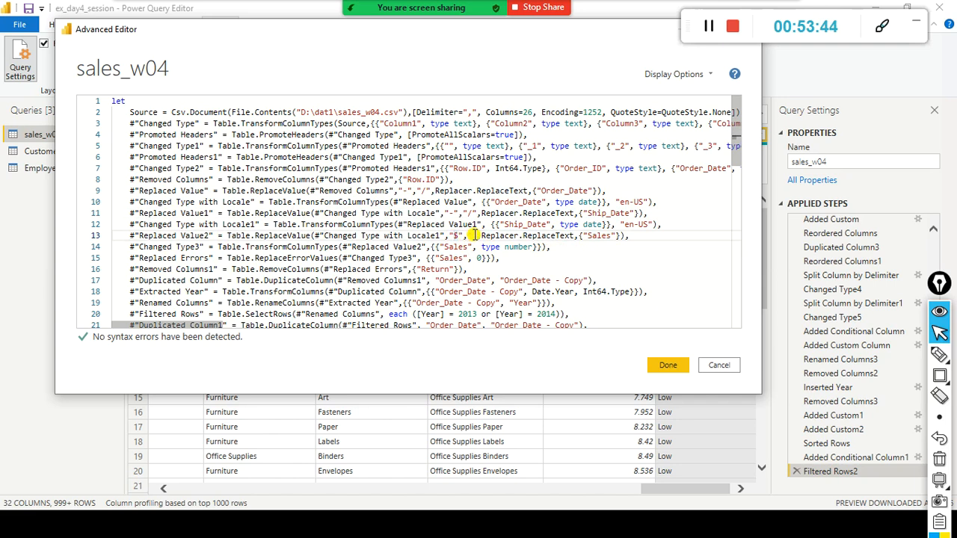
click(471, 235)
click(459, 247)
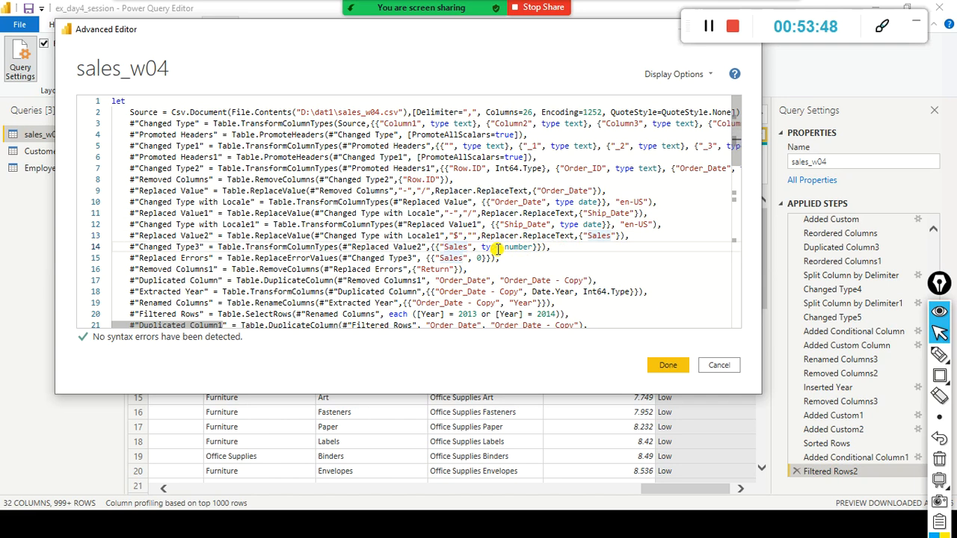
click(527, 249)
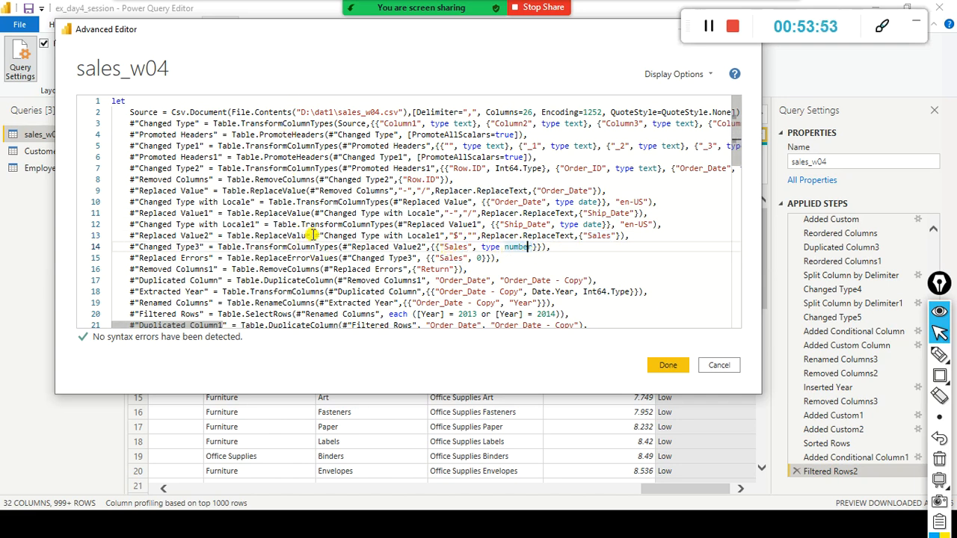
drag(219, 143, 338, 146)
drag(238, 158, 367, 158)
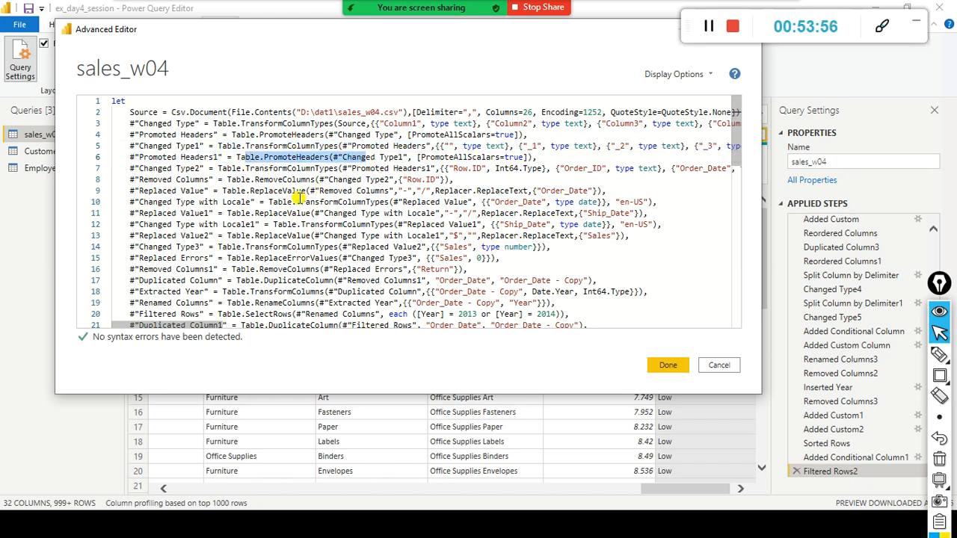
drag(228, 259, 323, 258)
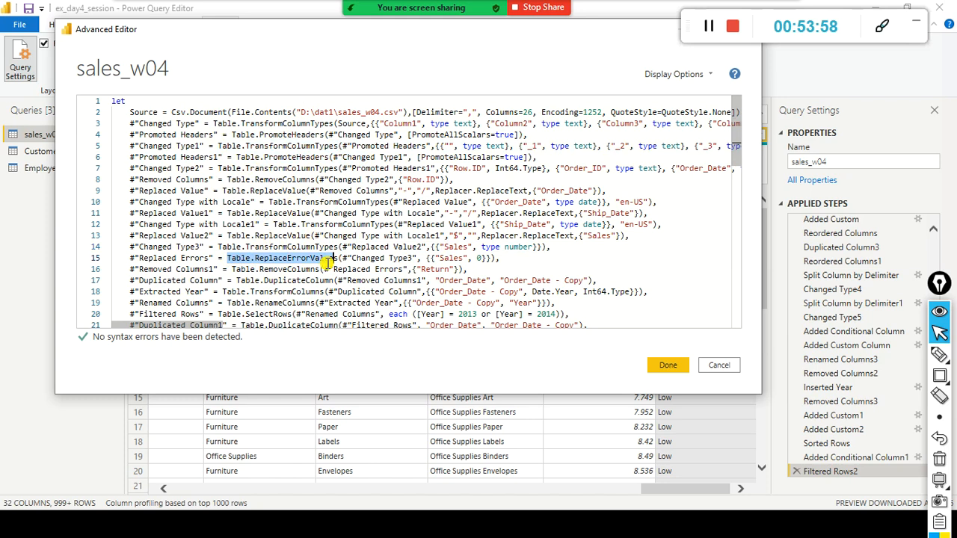
Examine the query code from the Sales type change on line 14 through the later column duplication, renaming and filtering lines.
drag(258, 271, 439, 247)
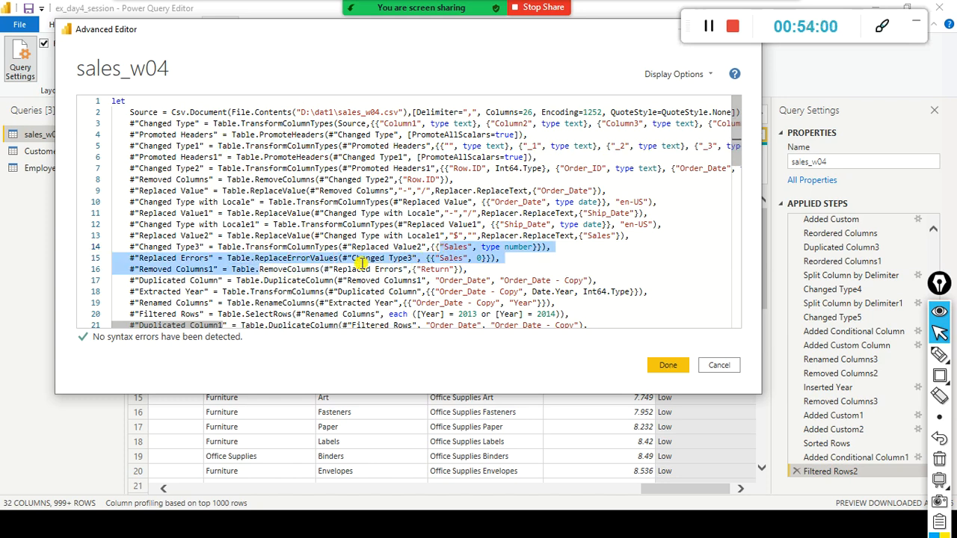
click(326, 303)
scroll(326, 254, down, 2)
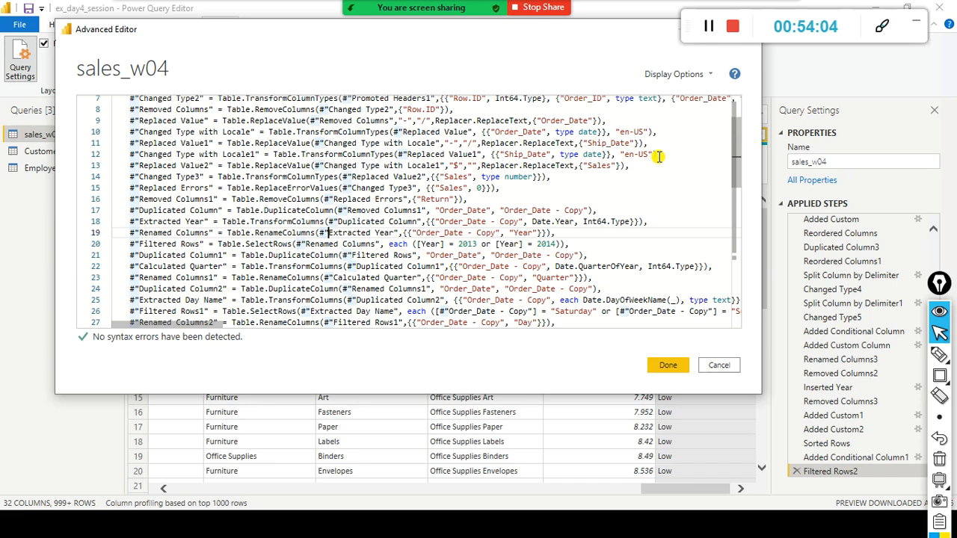
scroll(657, 161, down, 9)
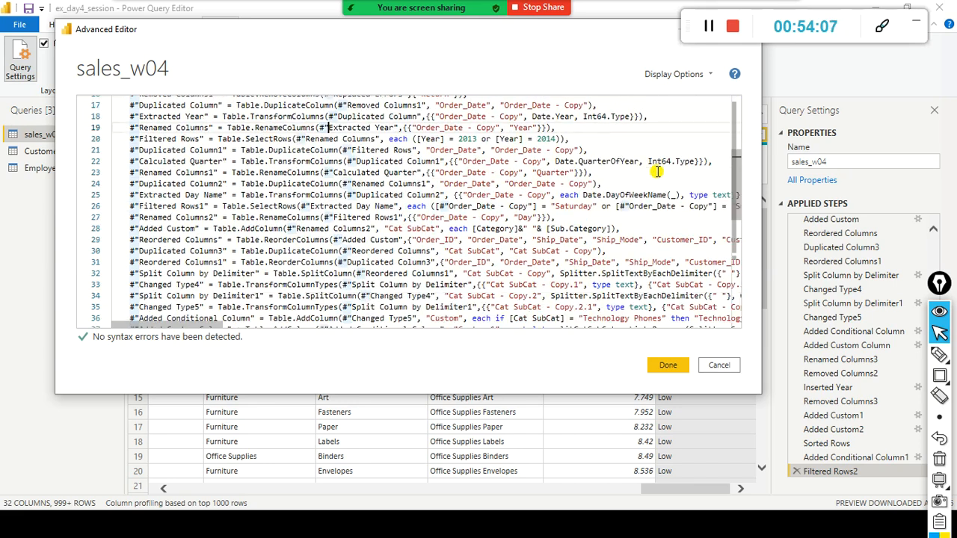
scroll(656, 172, up, 2)
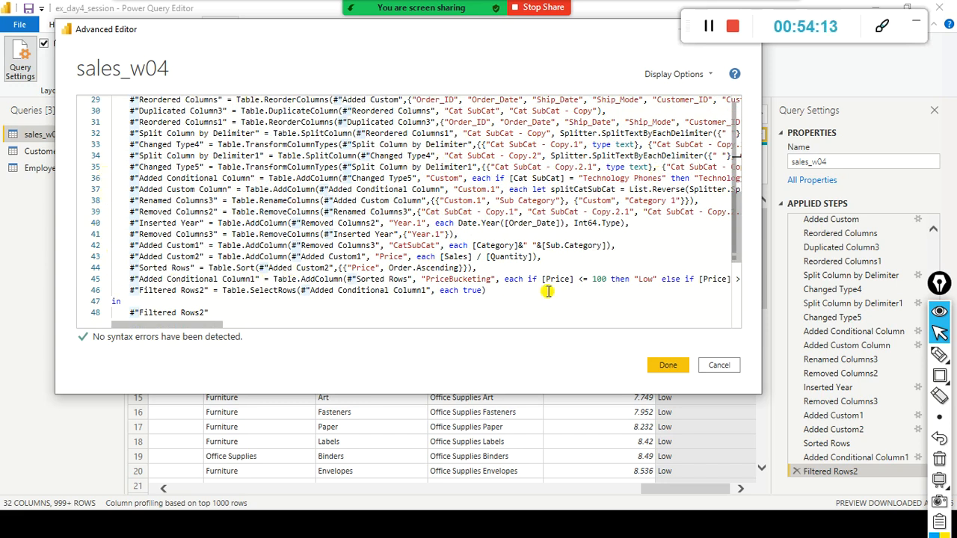
Examine the Table.AddColumn expressions for CatSubCat, Price and PriceBucketing on lines 42, 43 and 45.
click(467, 248)
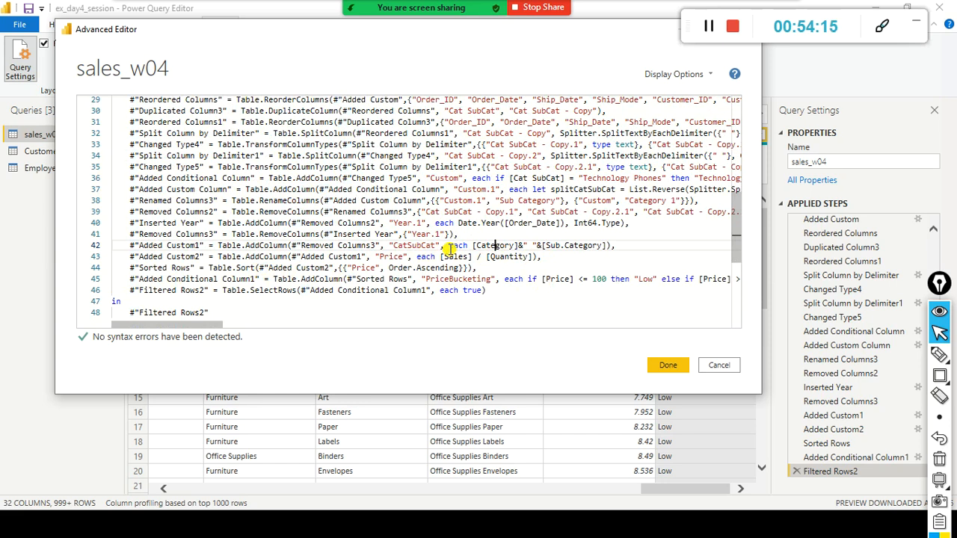
click(523, 247)
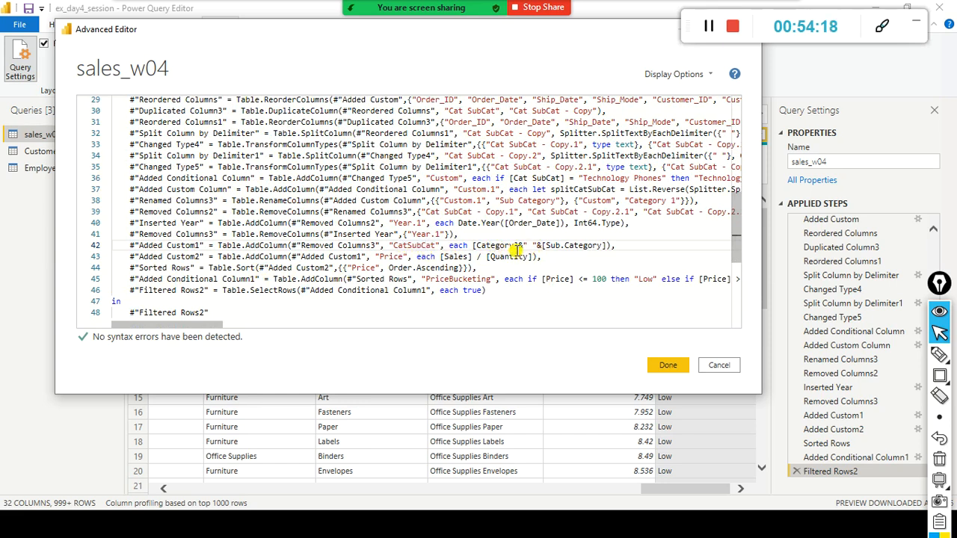
click(594, 257)
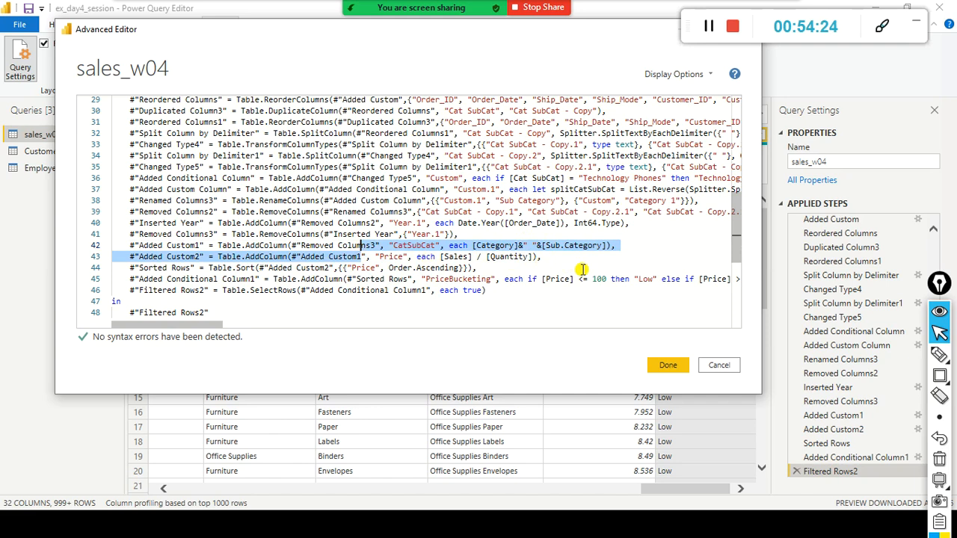
drag(615, 245, 131, 246)
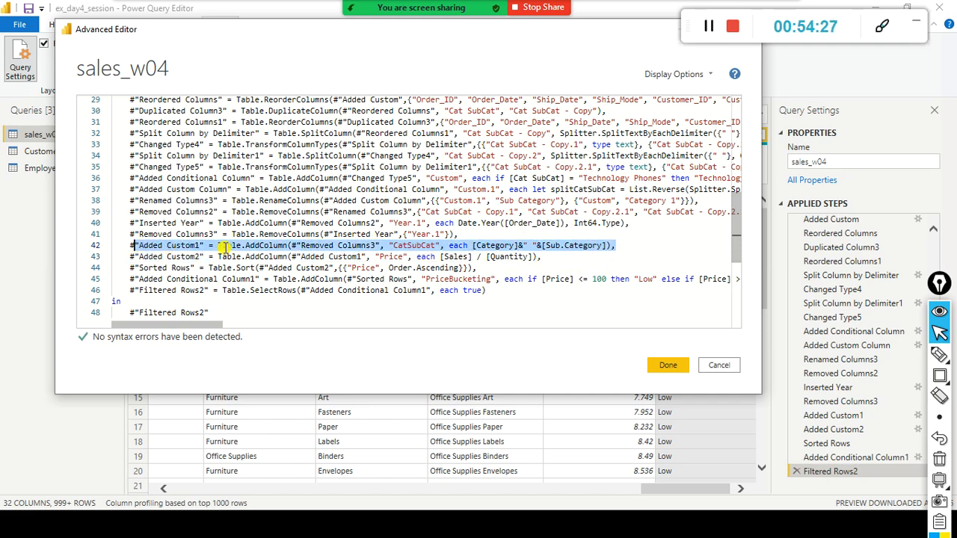
click(274, 257)
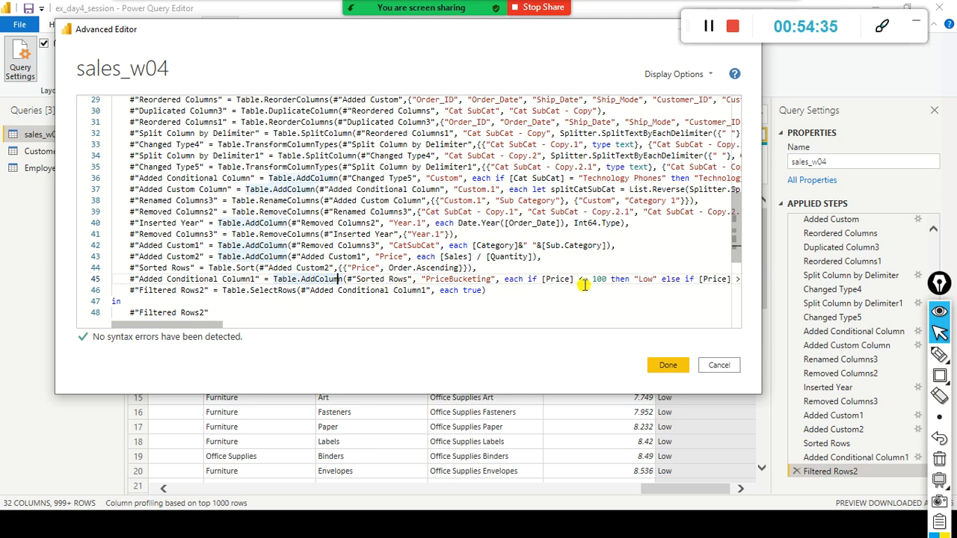
click(293, 281)
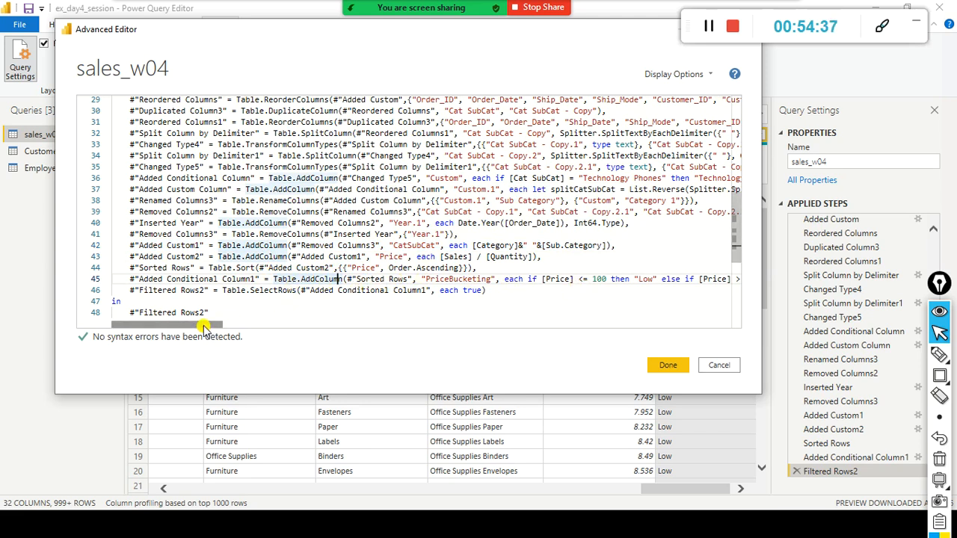
Examine the "and" operator and the Low condition in the PriceBucketing expression on line 45.
drag(204, 326, 321, 329)
drag(251, 329, 226, 326)
click(242, 279)
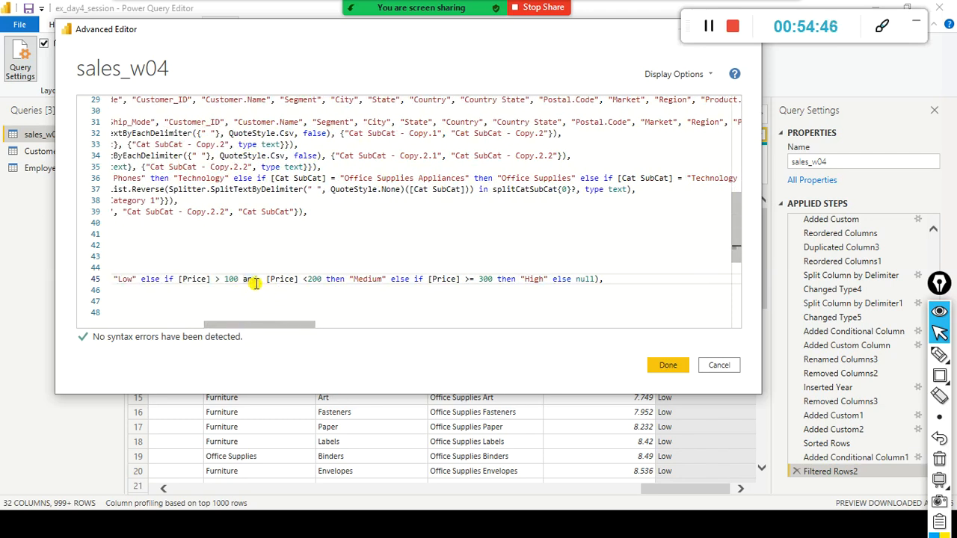
drag(254, 329, 231, 326)
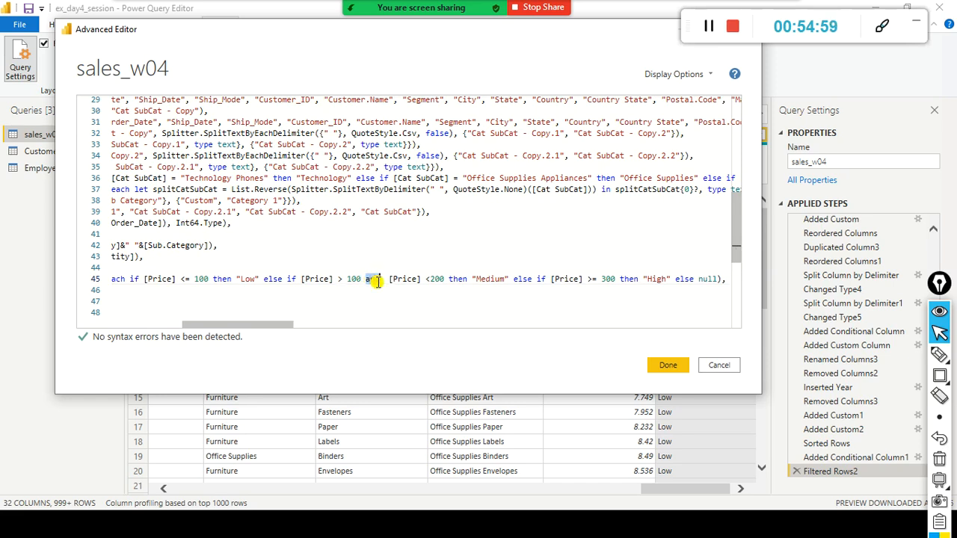
double_click(371, 279)
click(185, 279)
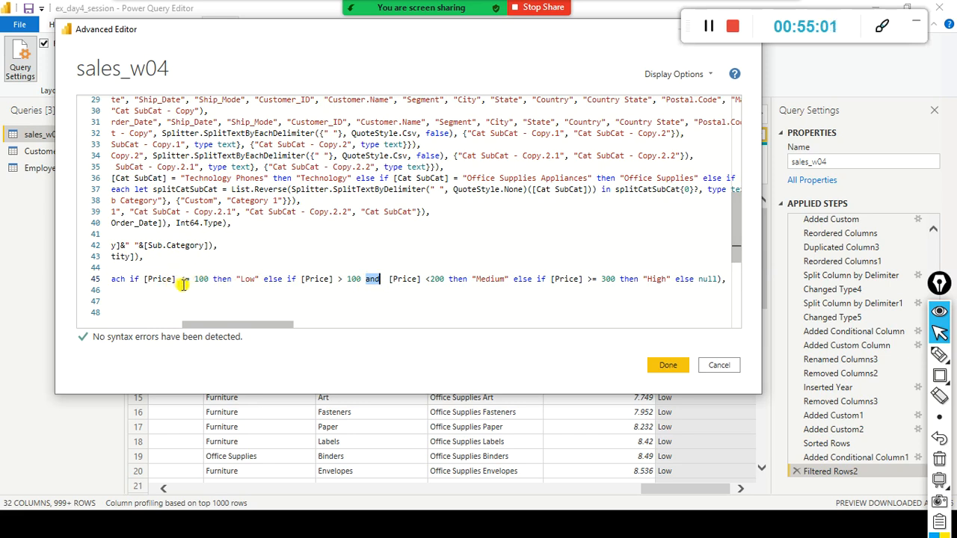
text(=)
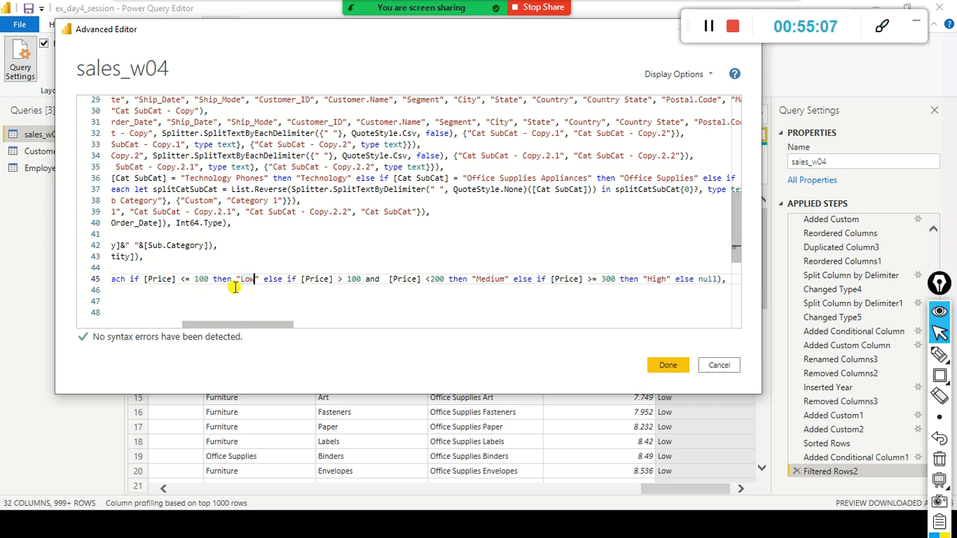
click(190, 281)
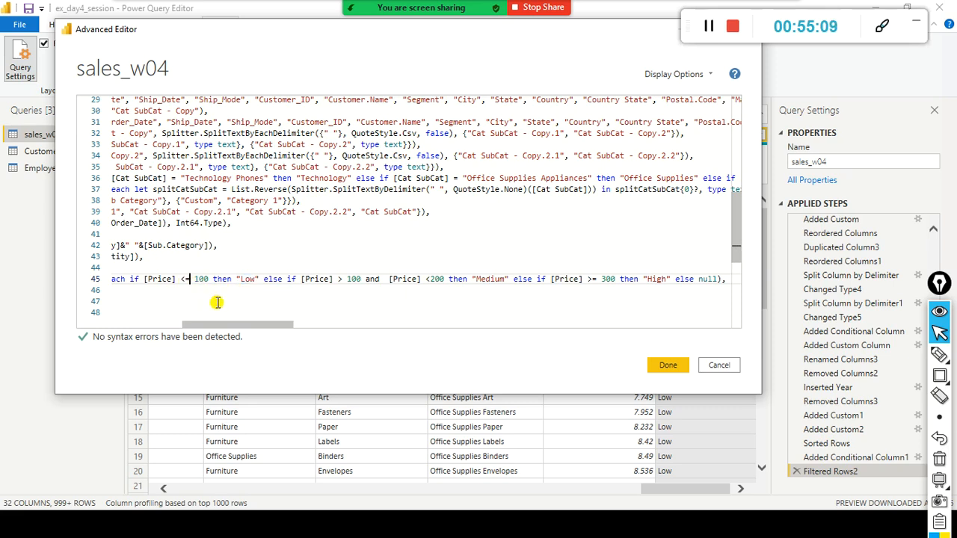
Examine both Price comparisons that make up the Medium condition on line 45.
click(332, 280)
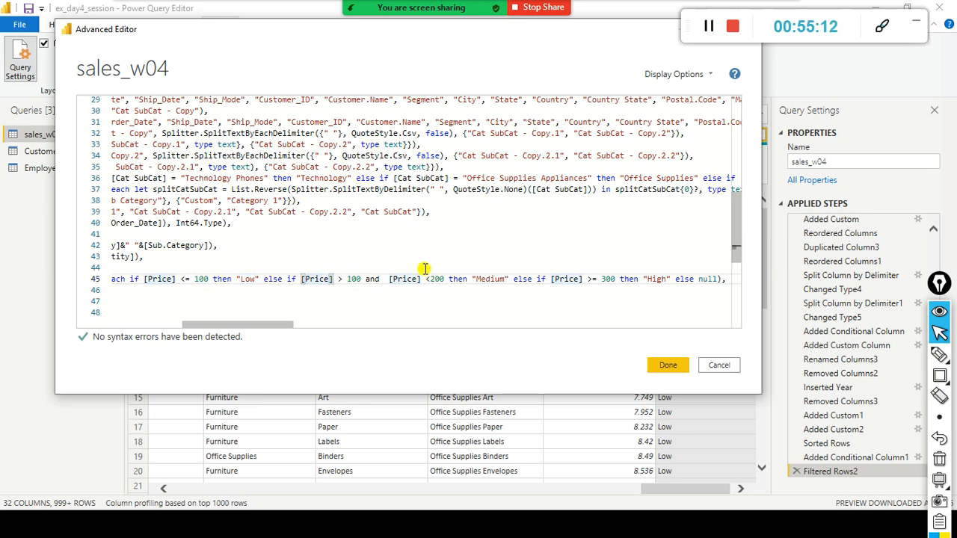
click(475, 280)
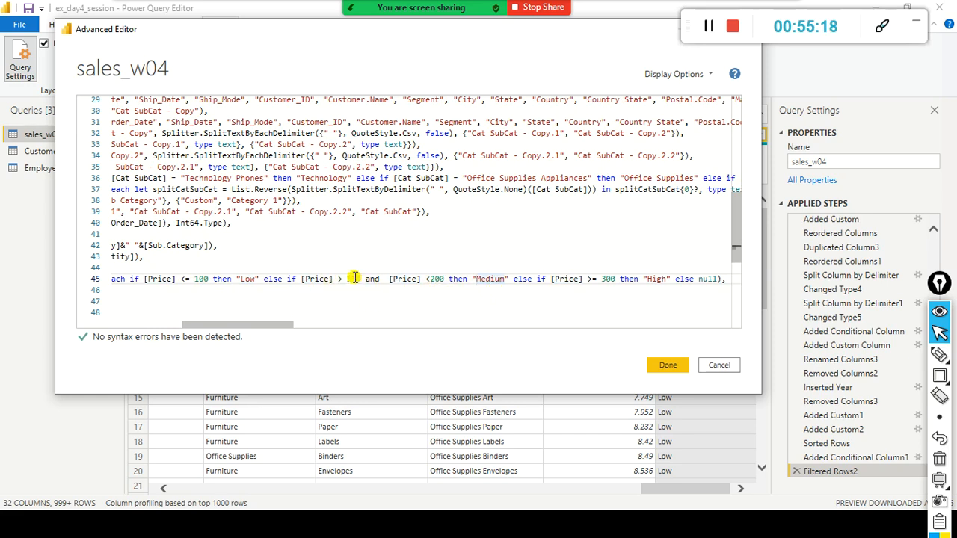
click(438, 281)
drag(369, 280, 492, 281)
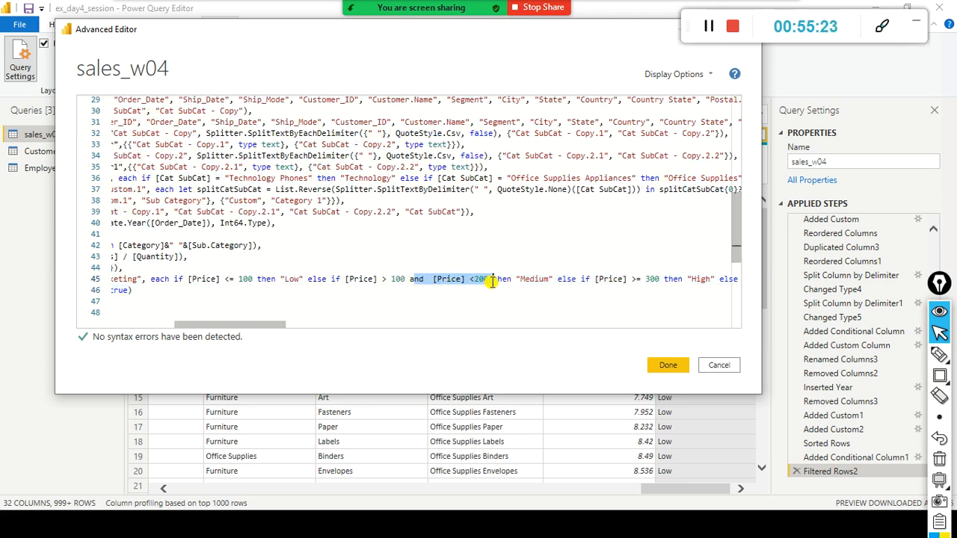
click(403, 281)
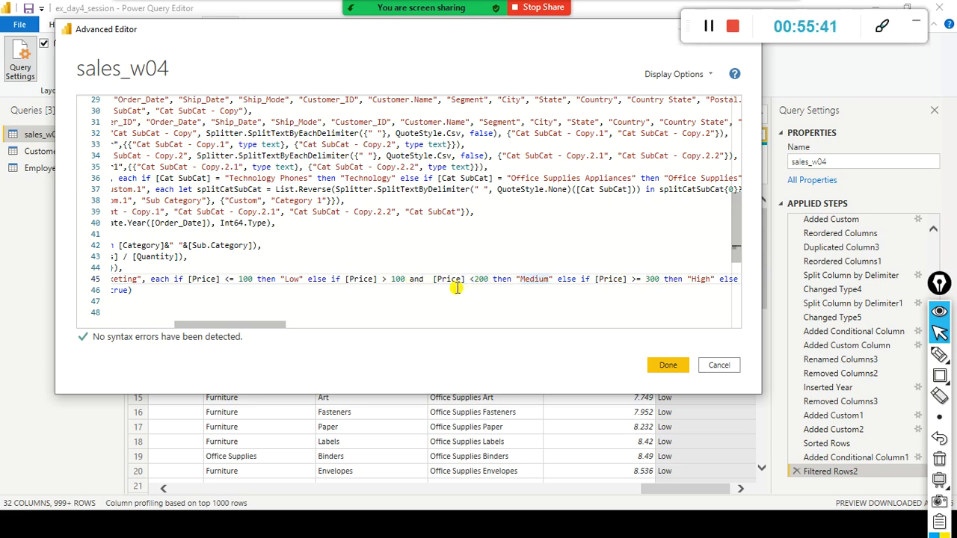
click(346, 278)
shift+click(359, 299)
click(487, 280)
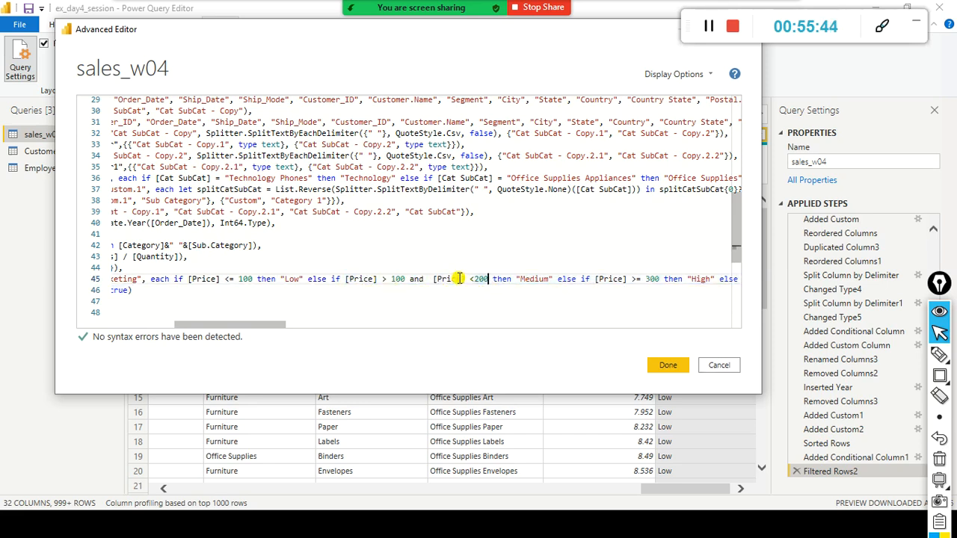
click(390, 280)
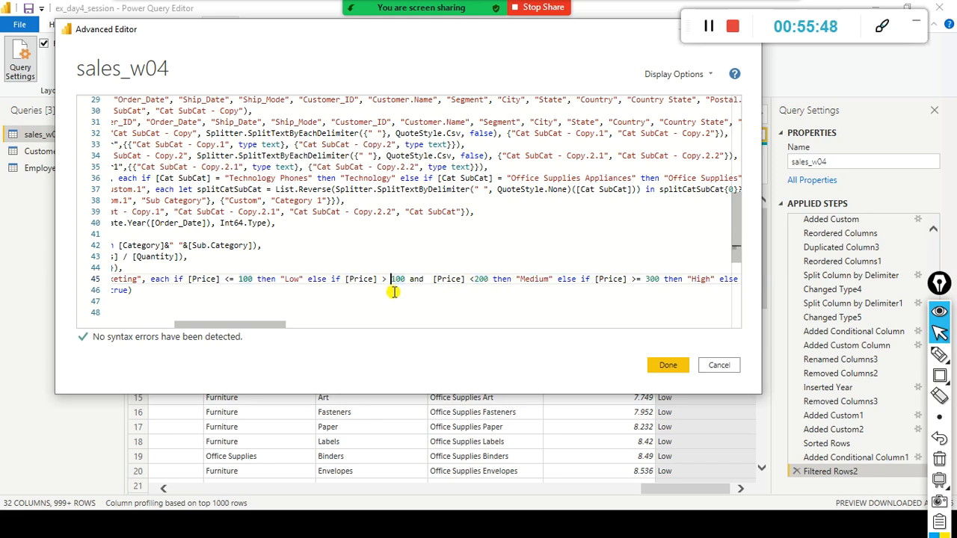
click(473, 280)
drag(549, 282, 528, 278)
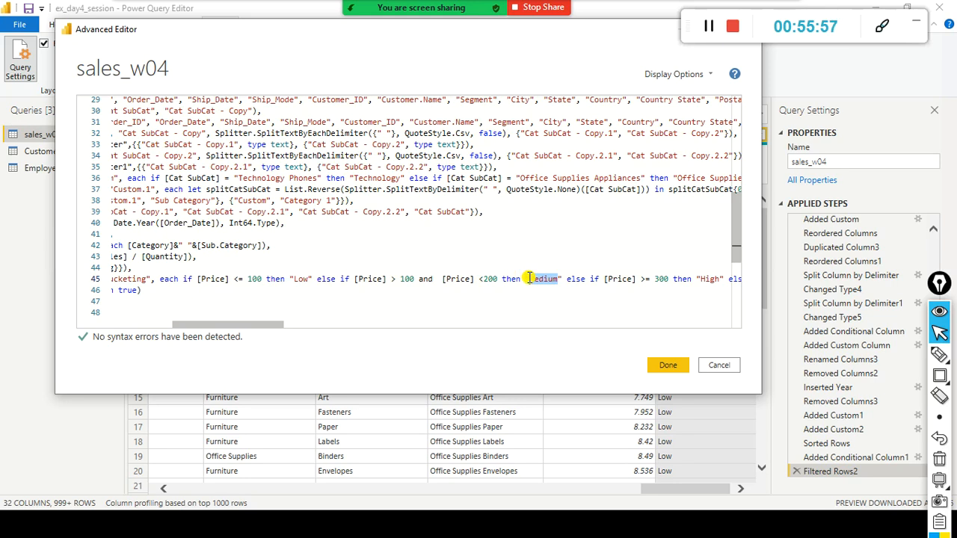
Examine the High condition and the else clause at the end of line 45, and close the query code.
mouse_move(269, 324)
mouse_down()
mouse_move(339, 325)
mouse_move(273, 326)
mouse_up()
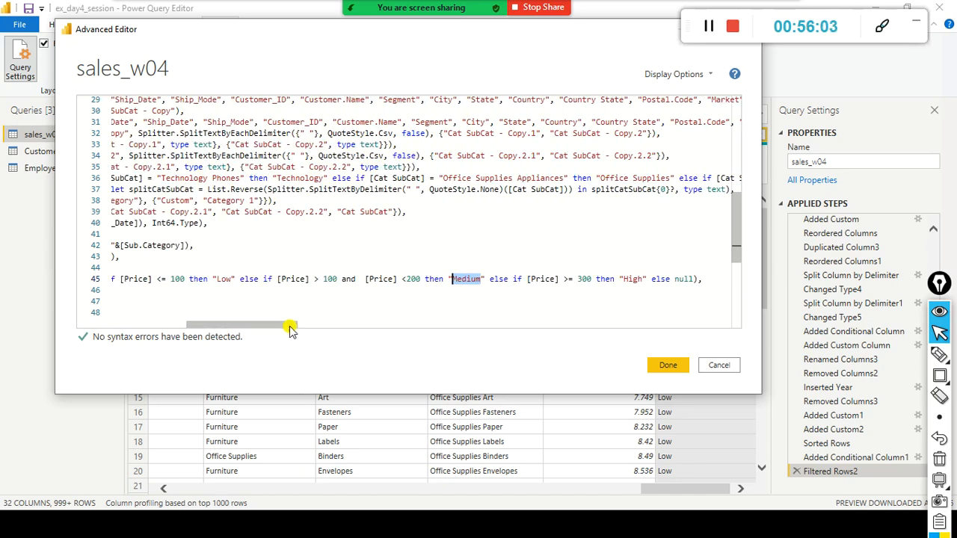
click(671, 290)
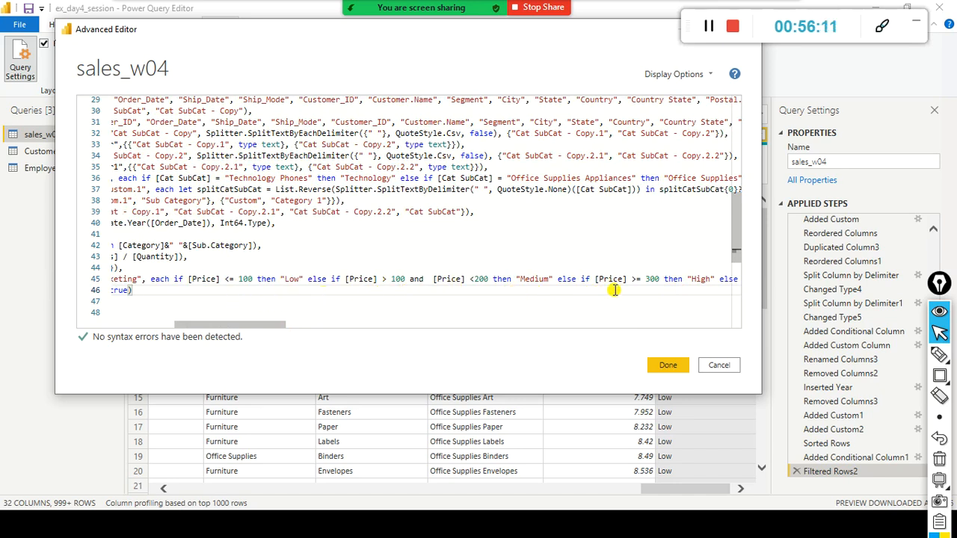
drag(271, 333, 346, 333)
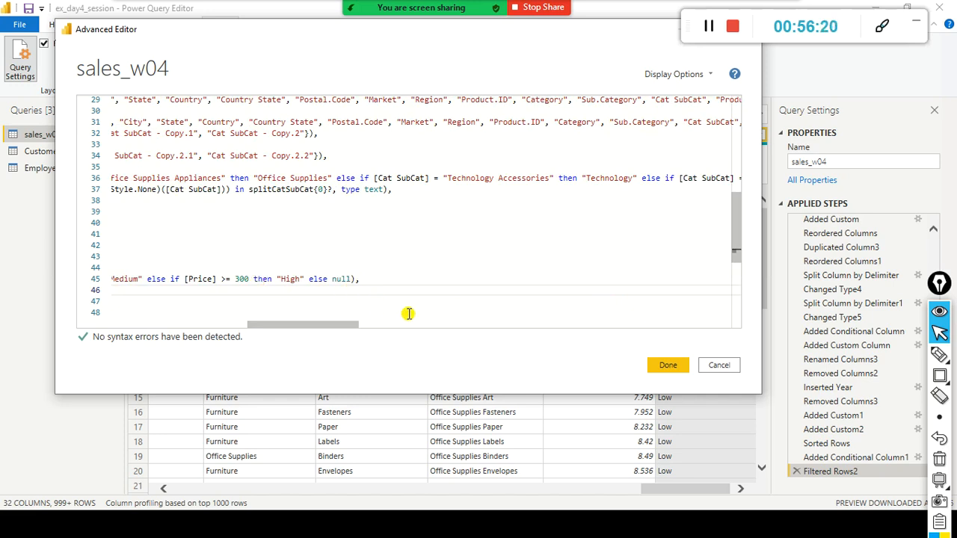
click(670, 366)
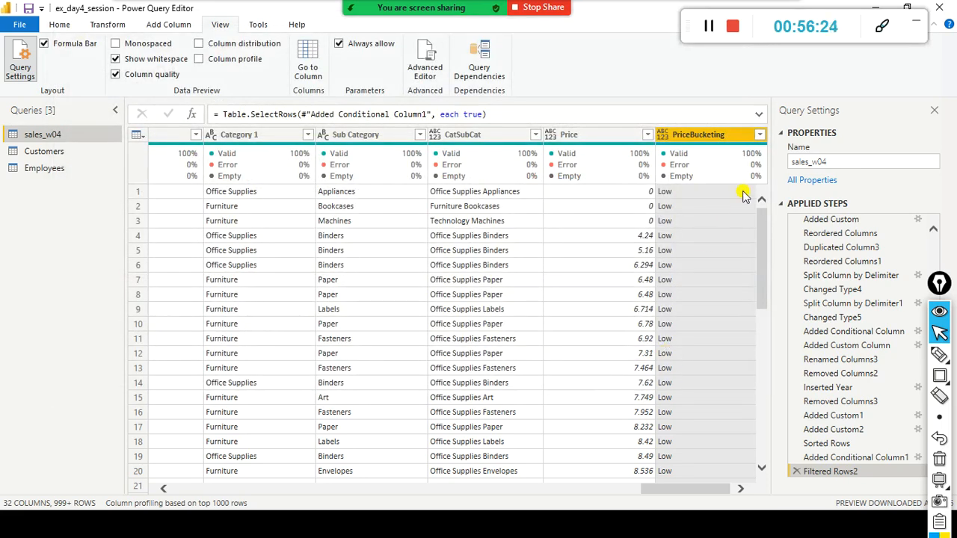
Load the full list of PriceBucketing filter values and filter the column to only the null rows.
mouse_move(706, 174)
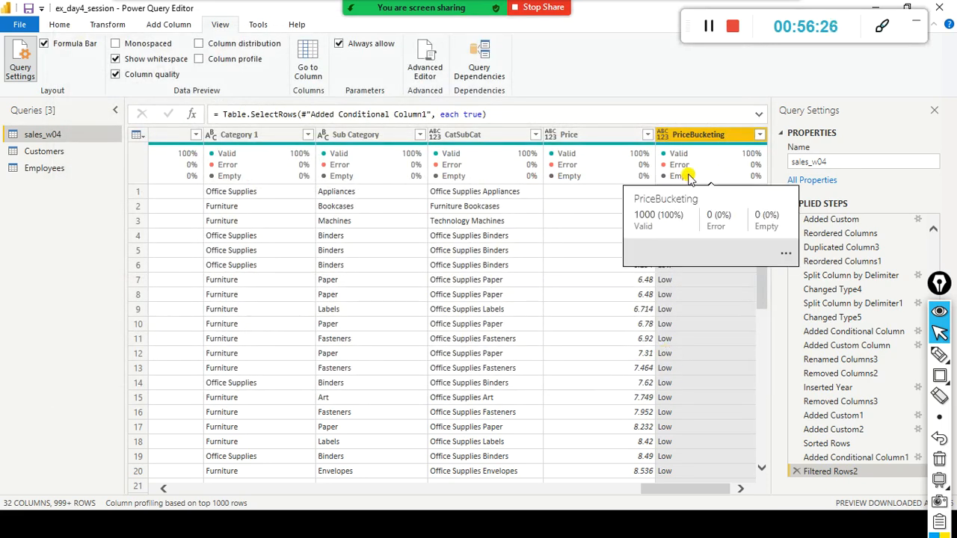
click(759, 135)
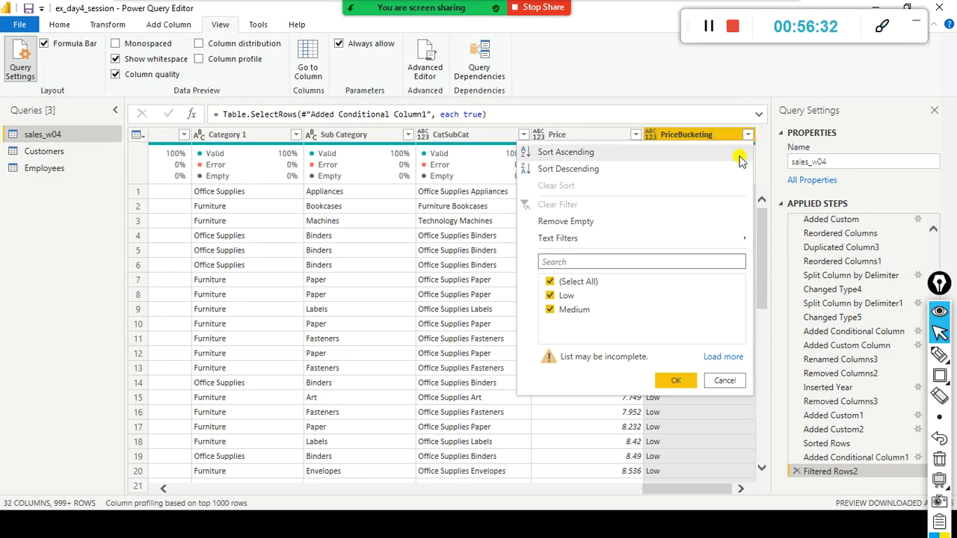
click(723, 357)
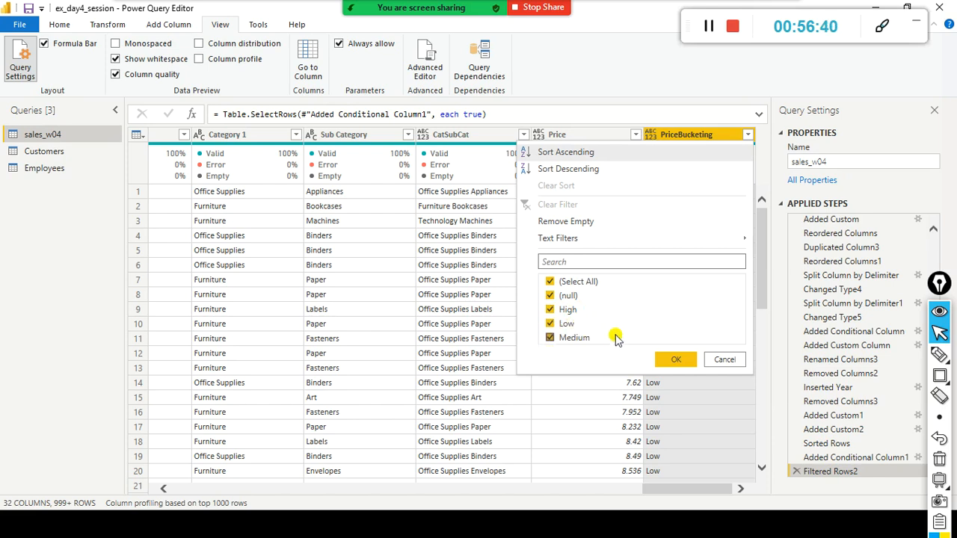
click(558, 281)
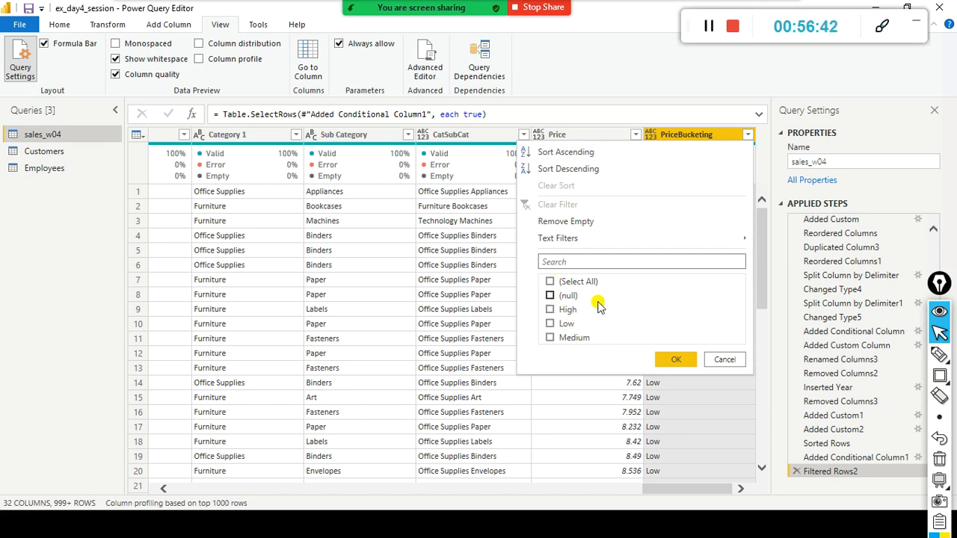
click(551, 296)
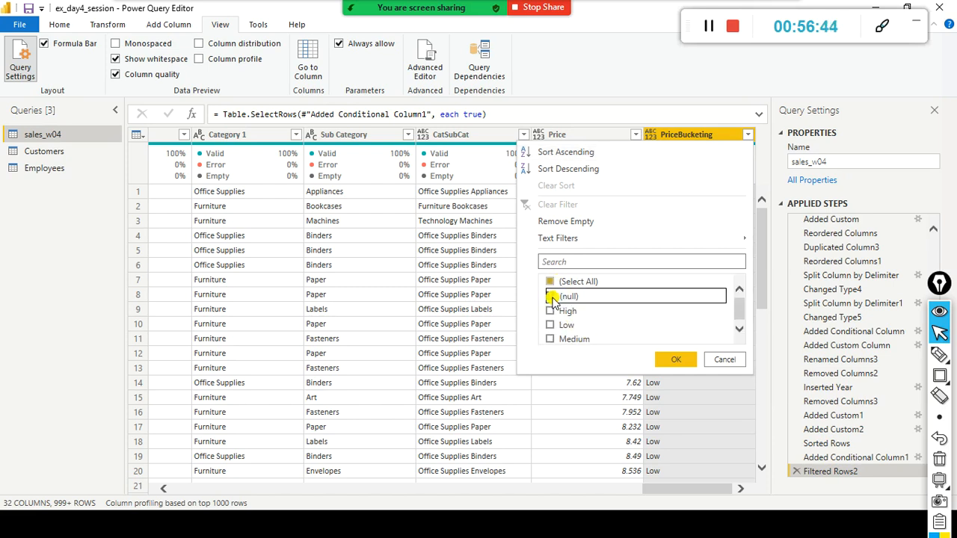
click(673, 358)
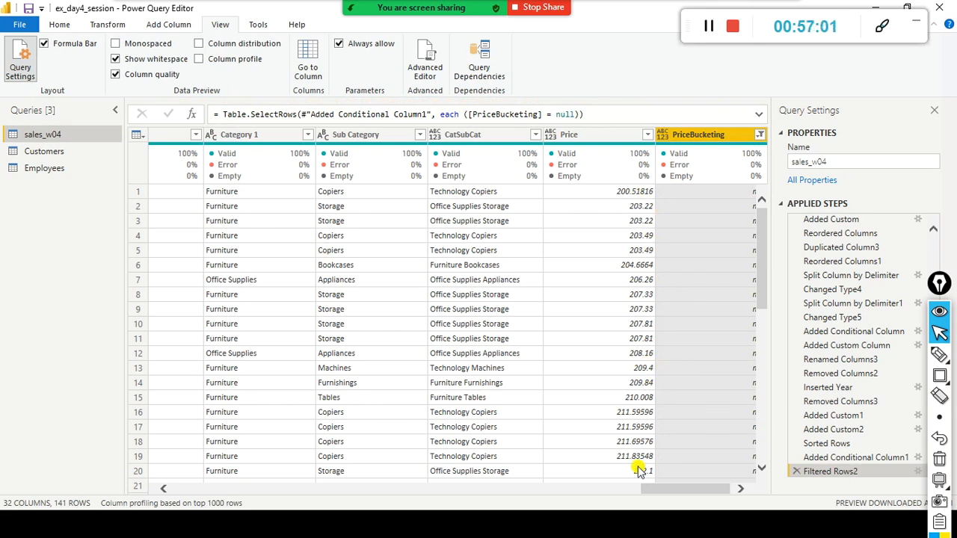
Compare the Price and PriceBucketing values in the first row of the filtered table.
drag(660, 490, 718, 483)
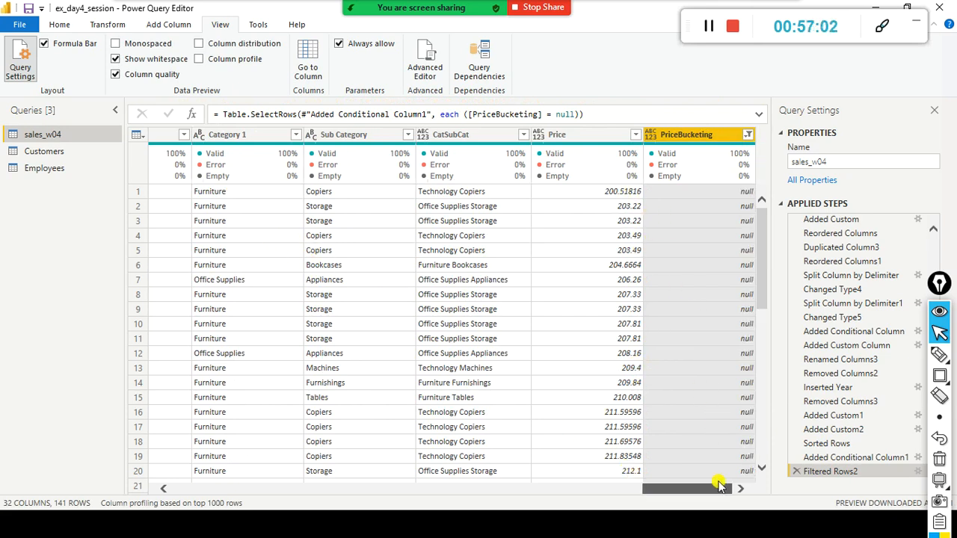
click(629, 193)
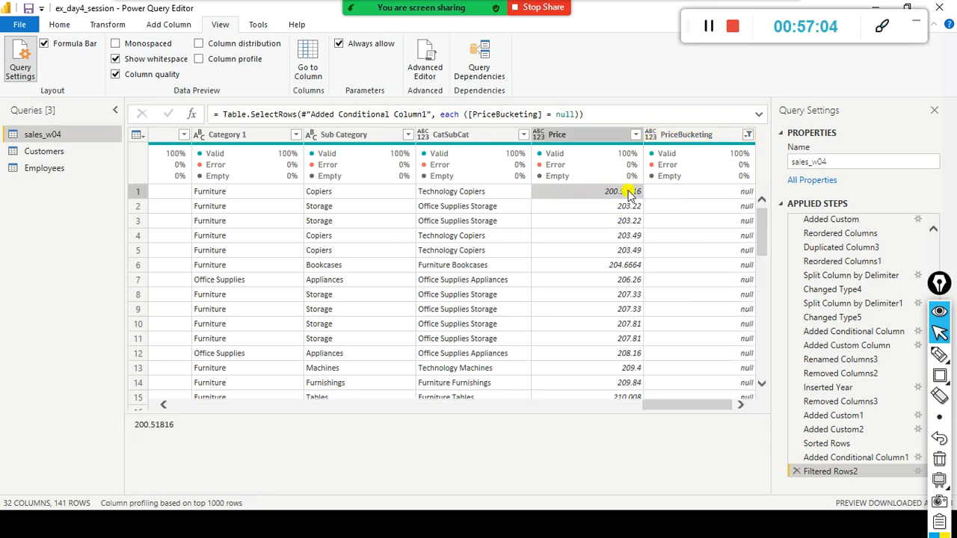
click(715, 193)
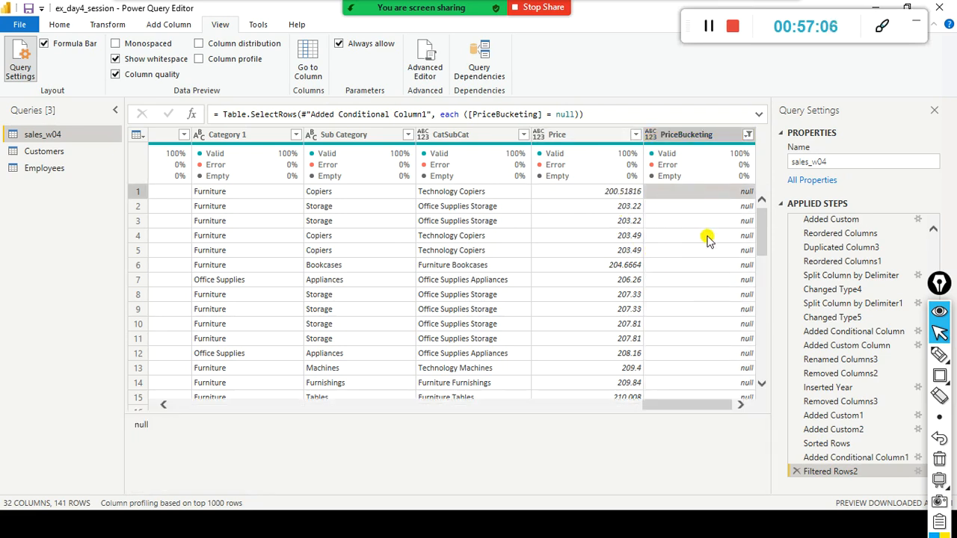
Examine the Price values of all rows with a null PriceBucketing from first to last, and enlarge the table preview.
scroll(707, 243, down, 4)
scroll(707, 251, down, 15)
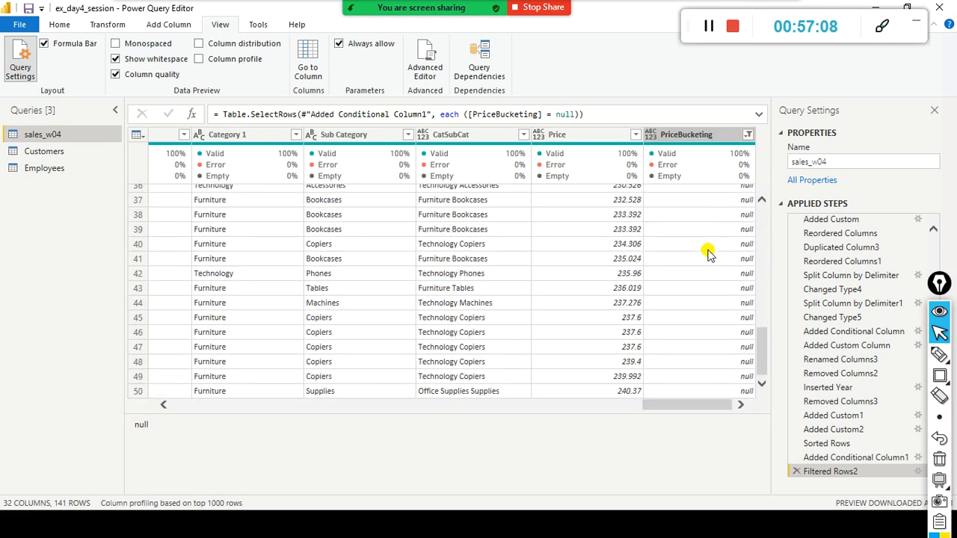
scroll(708, 253, down, 20)
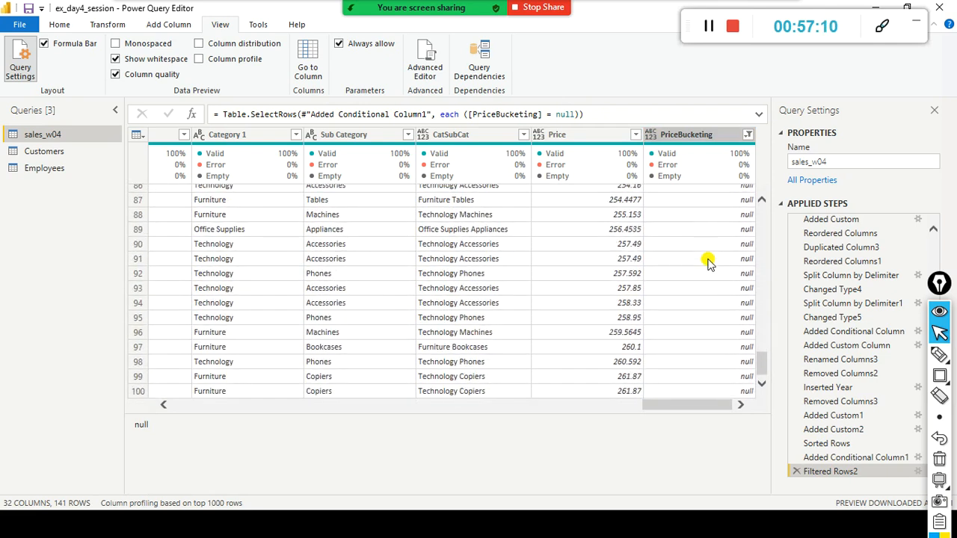
scroll(708, 269, down, 4)
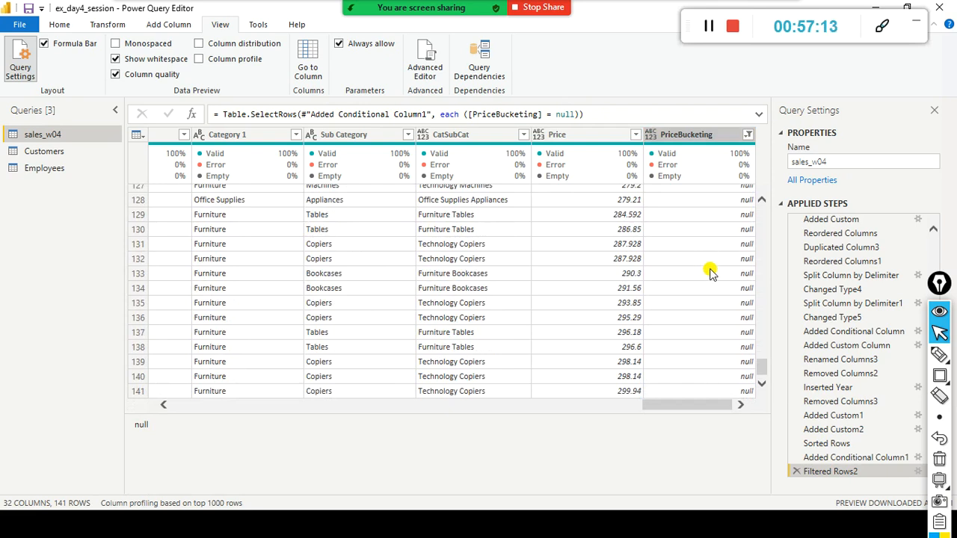
scroll(710, 273, up, 10)
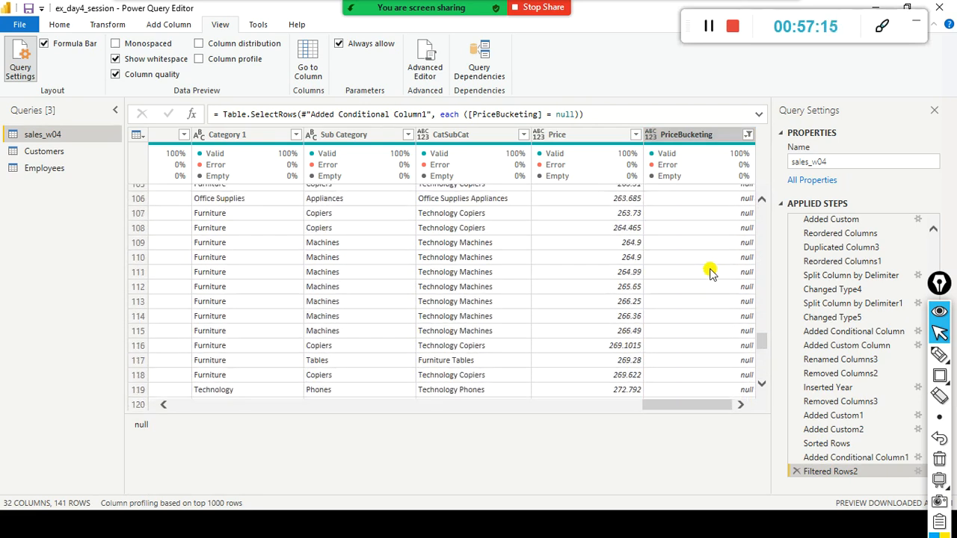
scroll(710, 273, up, 13)
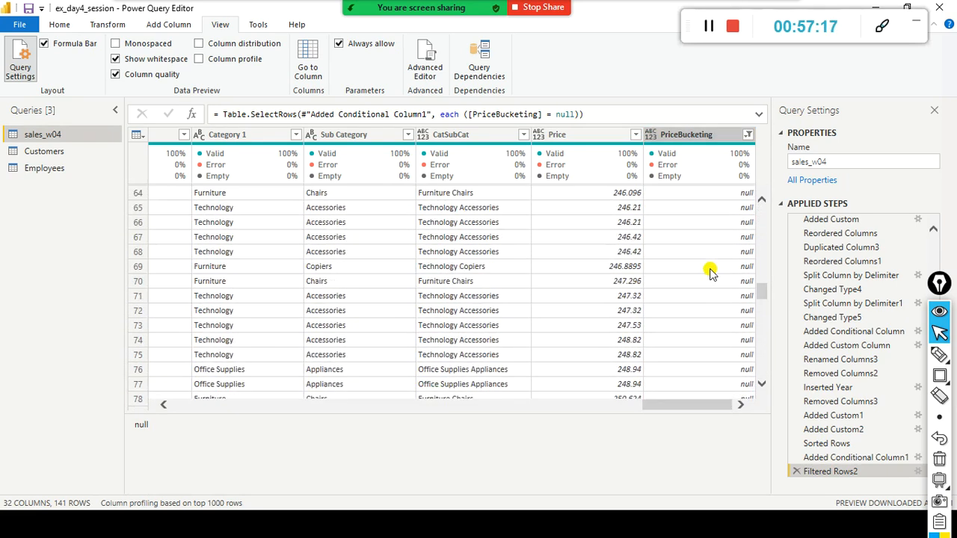
scroll(710, 273, up, 18)
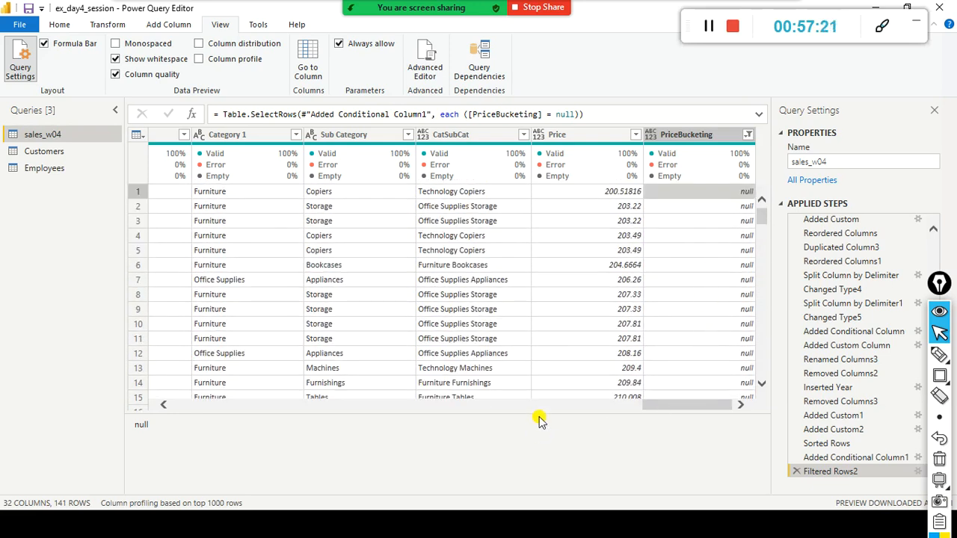
drag(541, 414, 544, 449)
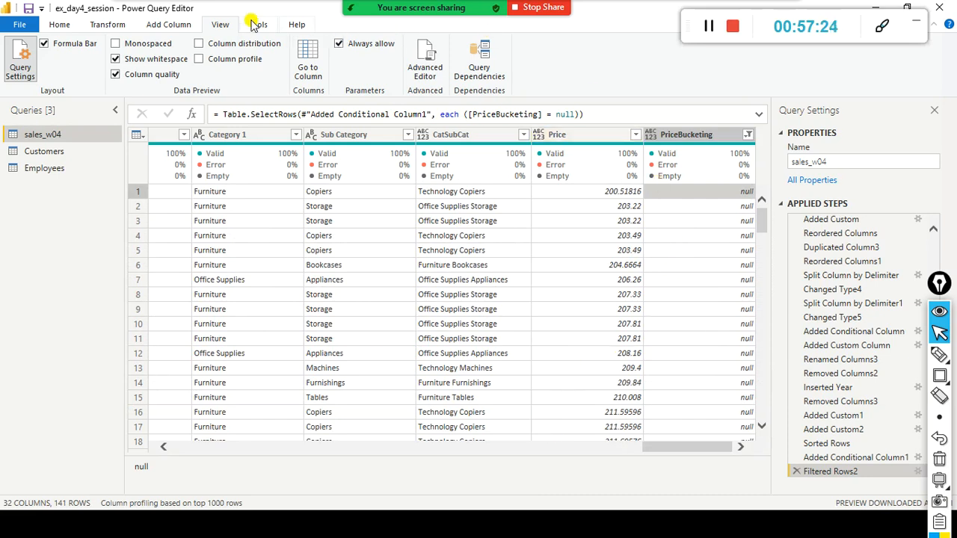
Open the sales_w04 query code and examine the Medium and High conditions of PriceBucketing on line 45.
click(432, 84)
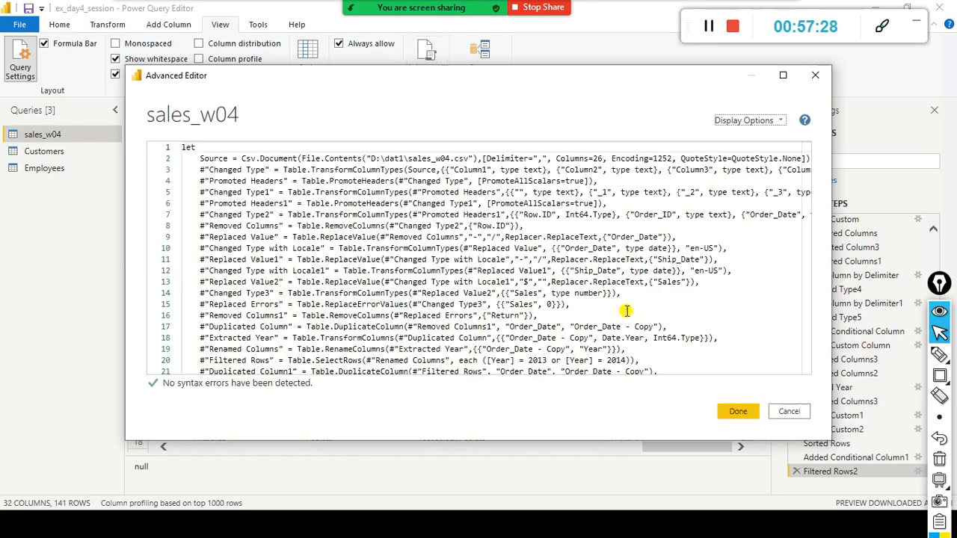
scroll(628, 314, down, 12)
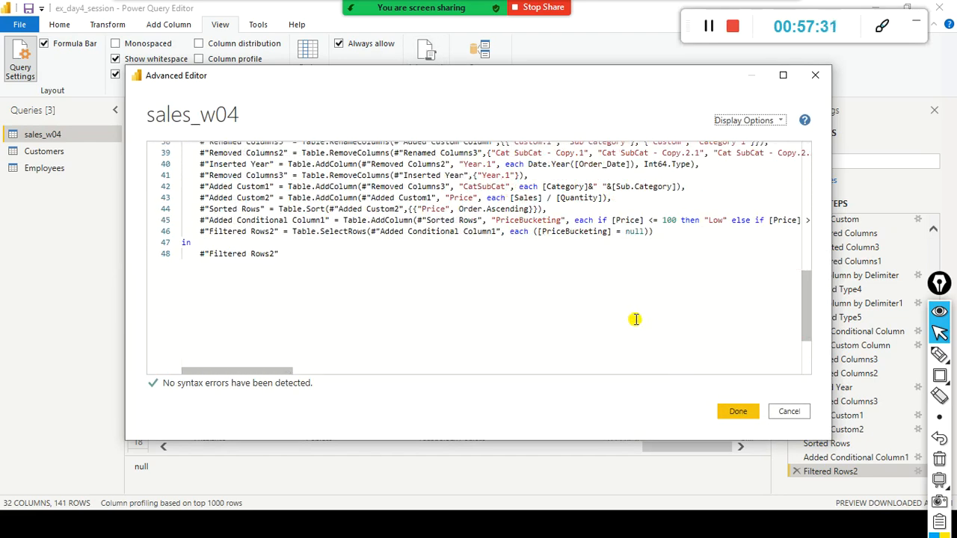
scroll(635, 319, up, 1)
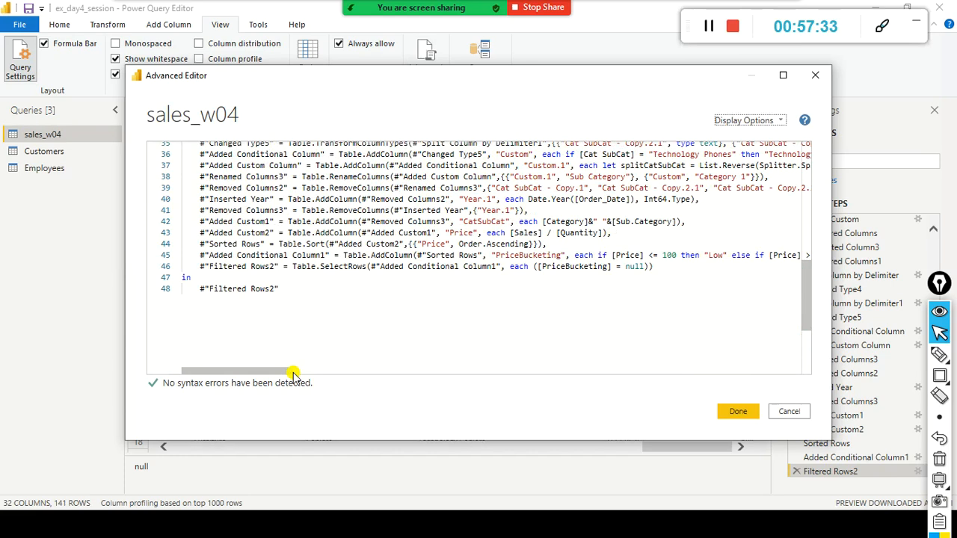
drag(266, 373, 335, 367)
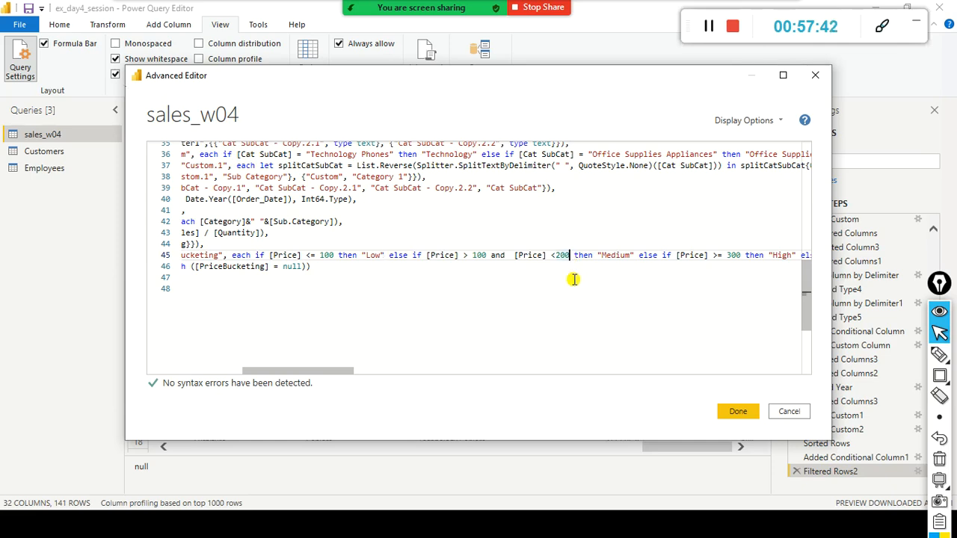
click(607, 255)
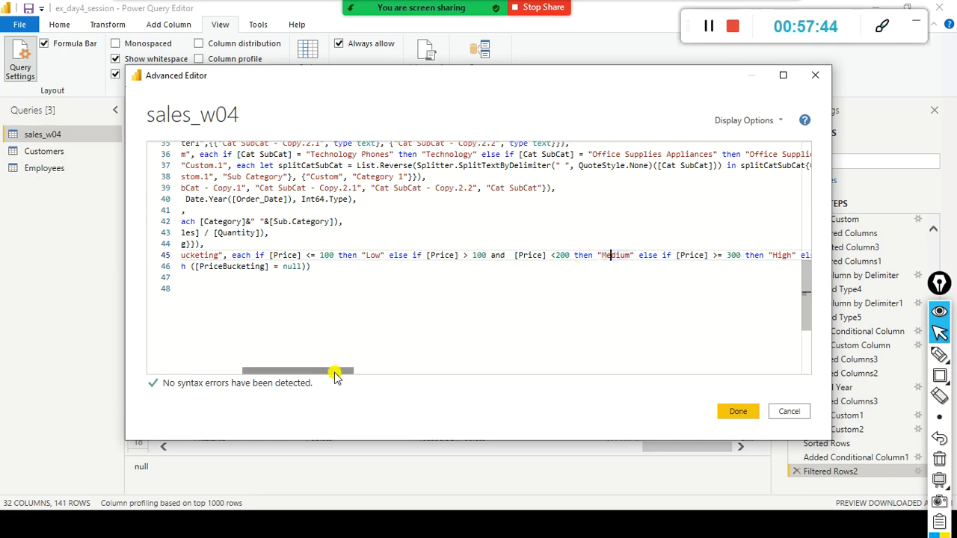
drag(335, 376, 364, 374)
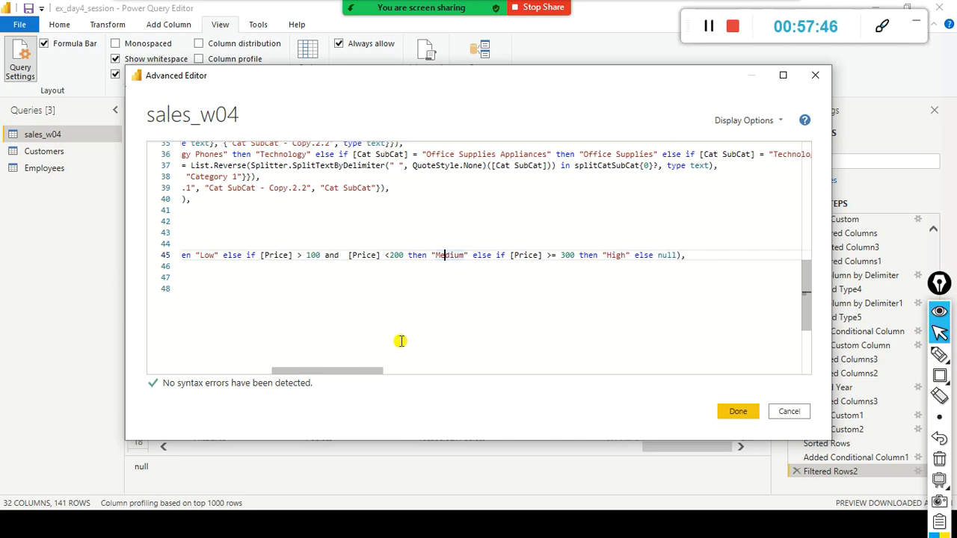
Change the threshold of the High condition on line 45 to 200 and apply the query code.
click(559, 256)
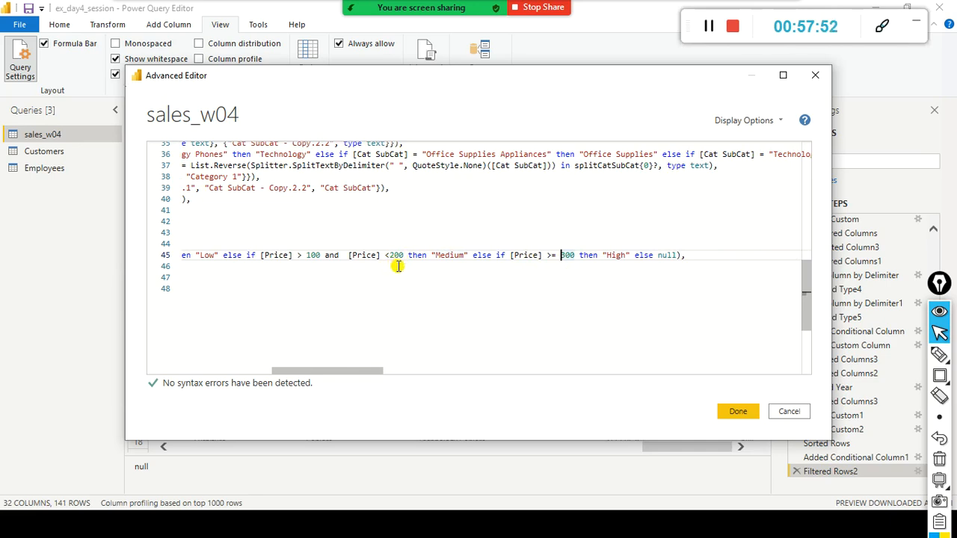
click(440, 257)
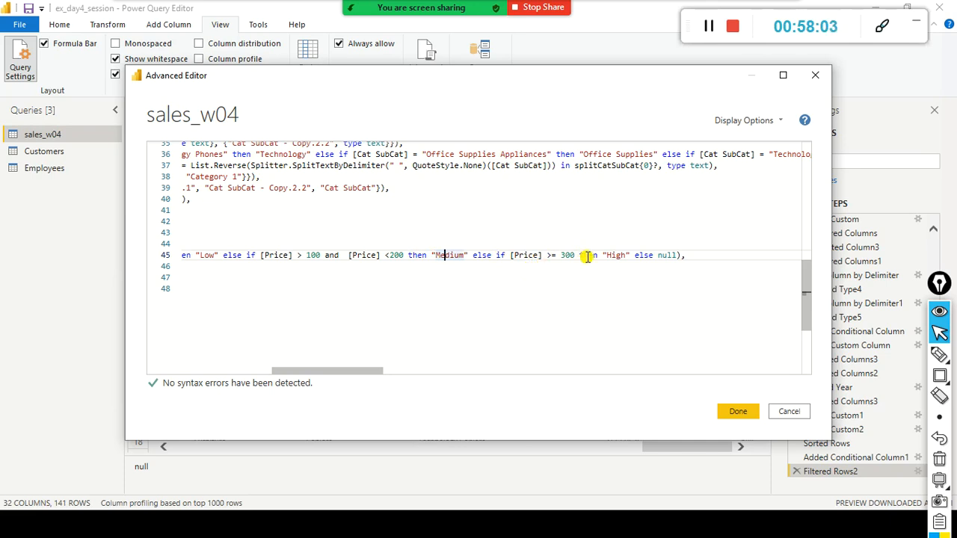
click(562, 255)
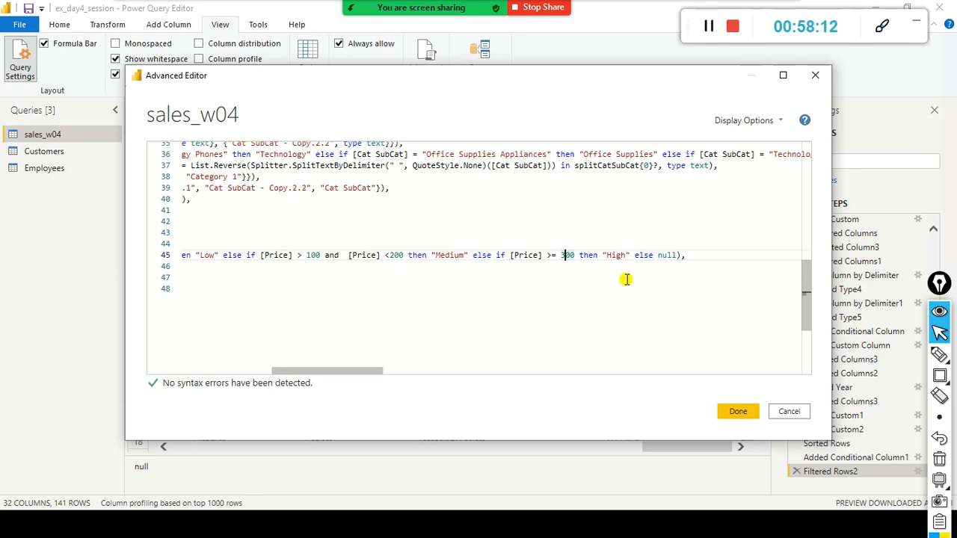
key(BackSpace)
text(2)
click(735, 410)
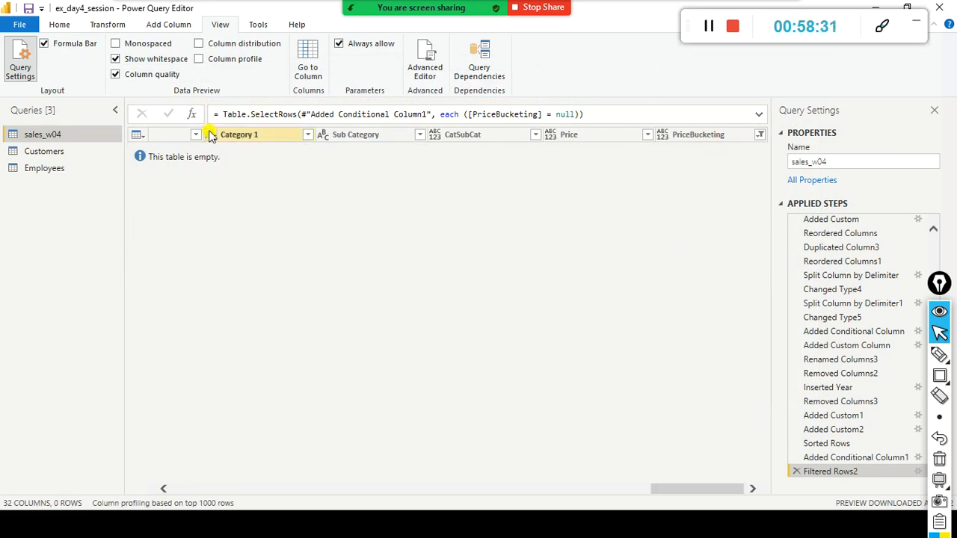
Delete the Filtered Rows2 step that keeps only the null rows from the sales_w04 query.
scroll(815, 453, down, 1)
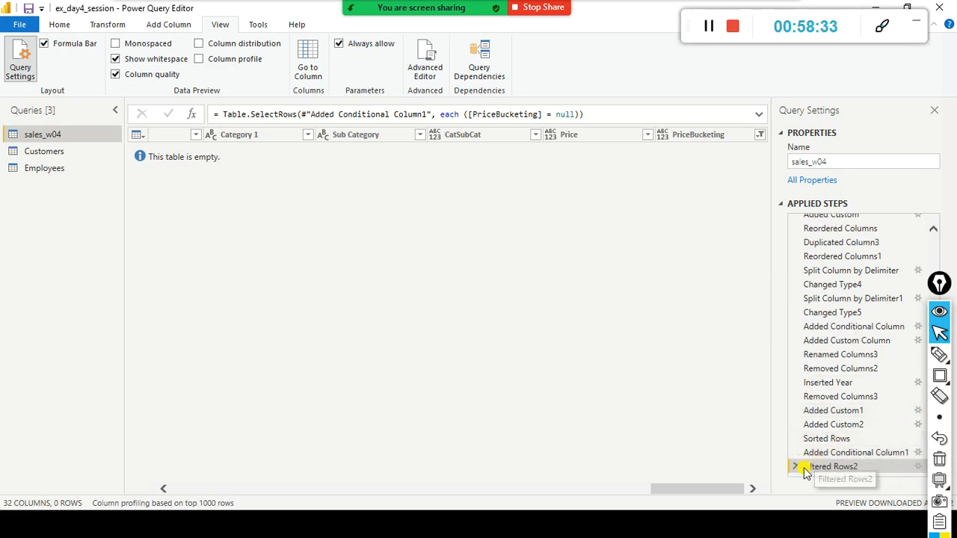
click(796, 467)
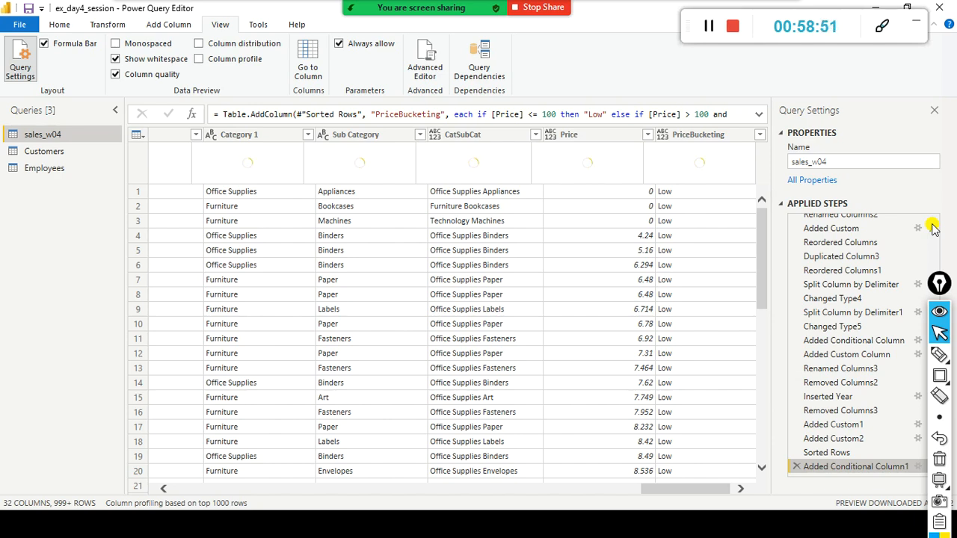
click(425, 67)
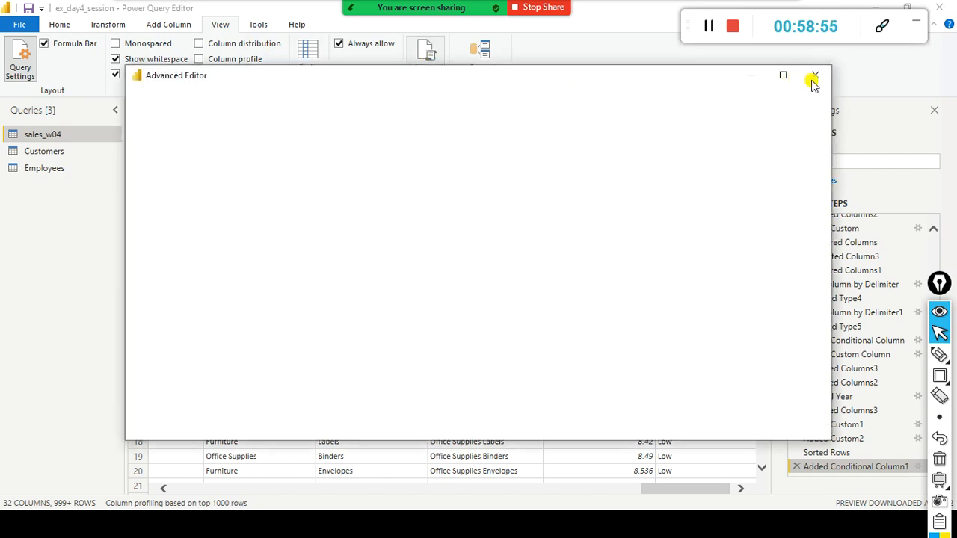
click(815, 76)
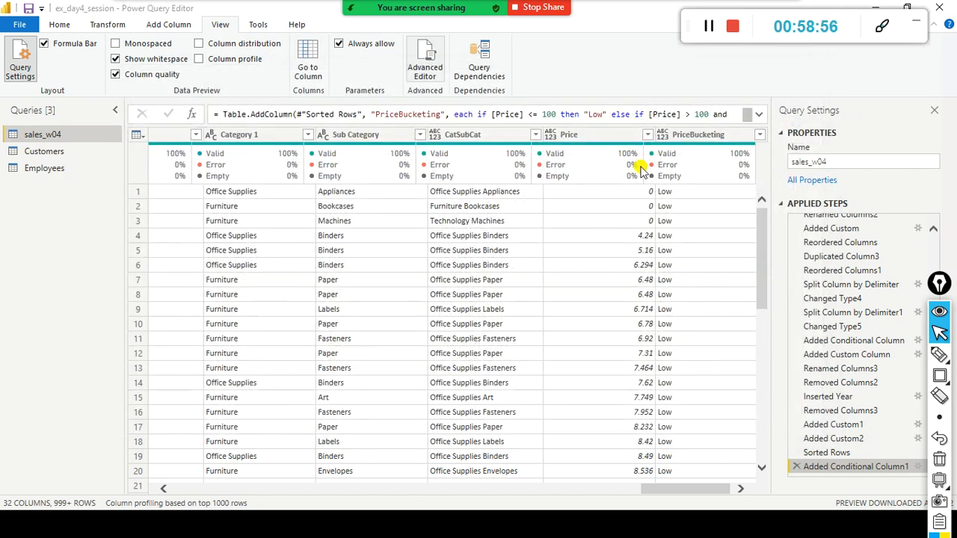
Expand the formula of the Added Conditional Column1 step to read all PriceBucketing conditions, and collapse it again.
click(760, 114)
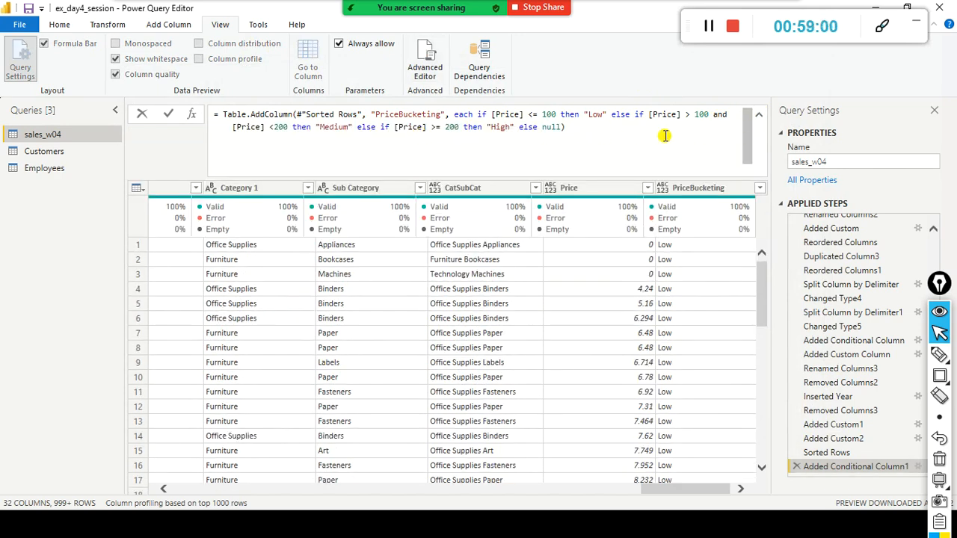
click(760, 116)
click(755, 116)
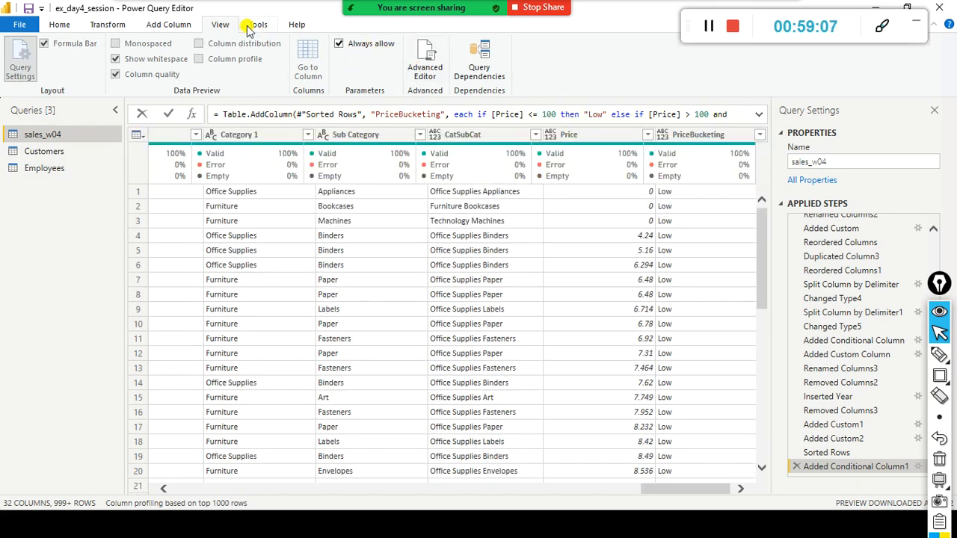
In the query code on line 45, change the High condition to Price > 200 and the Medium upper limit to Price <= 200, and apply.
click(428, 62)
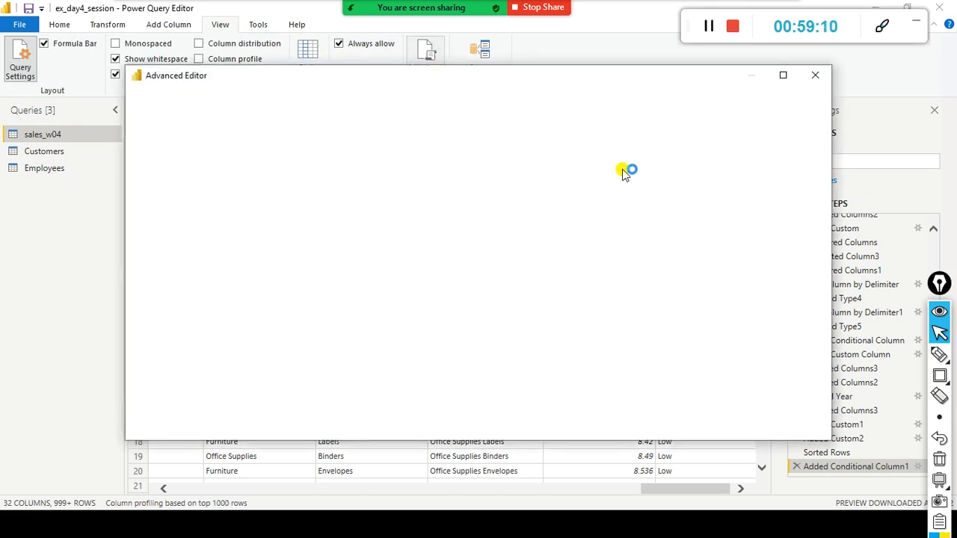
scroll(641, 310, down, 10)
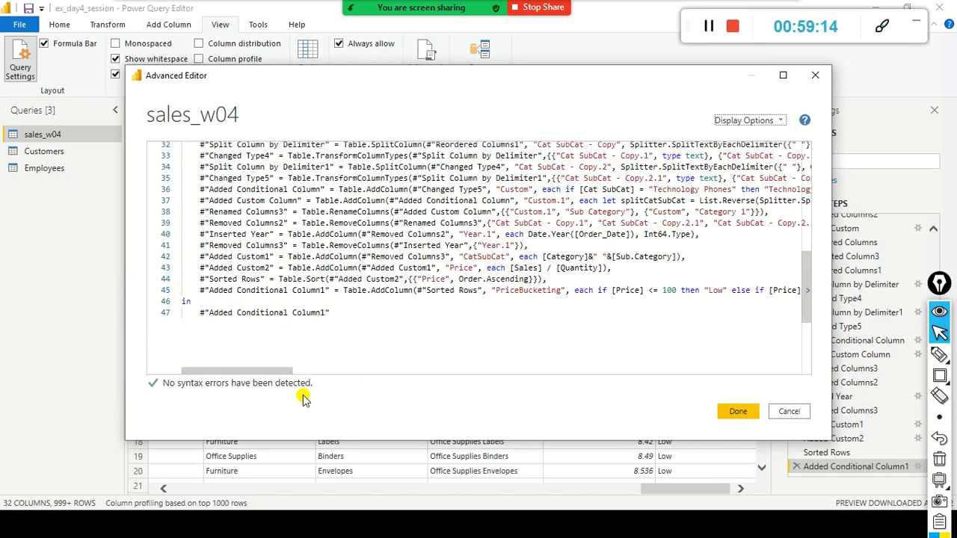
click(284, 364)
drag(278, 370, 356, 371)
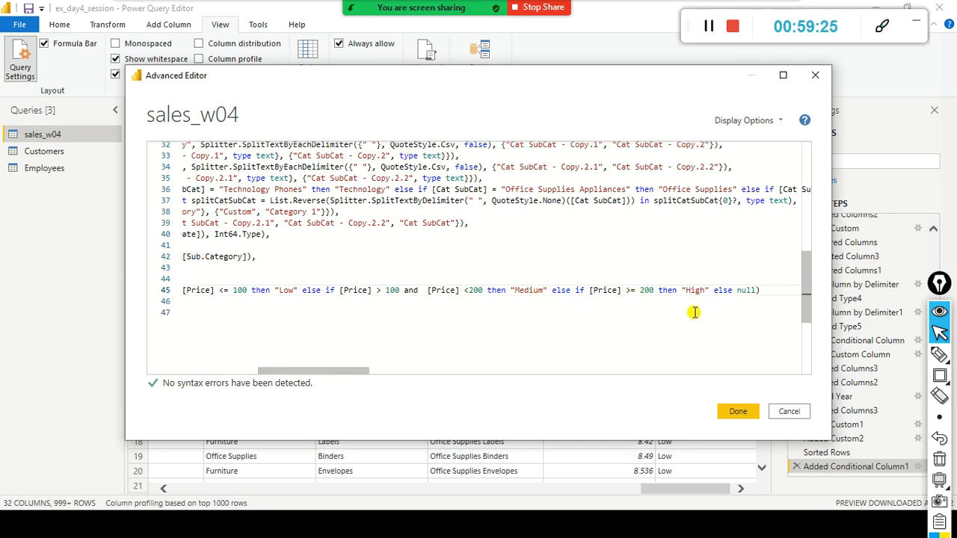
key(BackSpace)
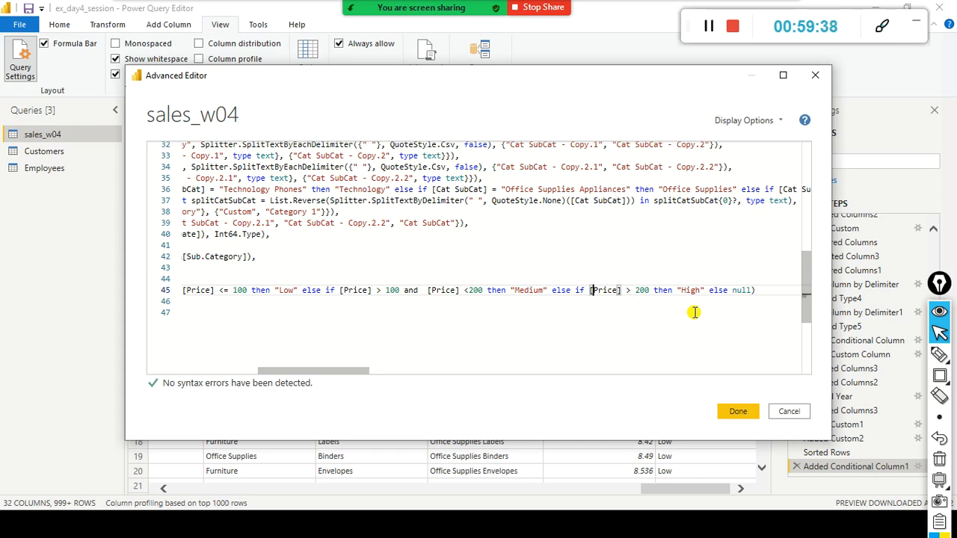
key(ctrl+Left)
key(ctrl+Left)
text(=)
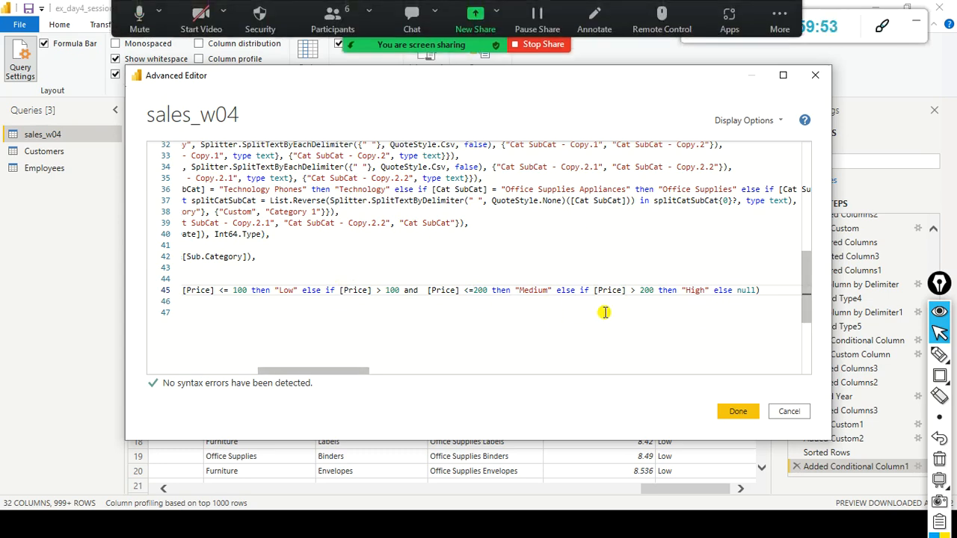
click(738, 412)
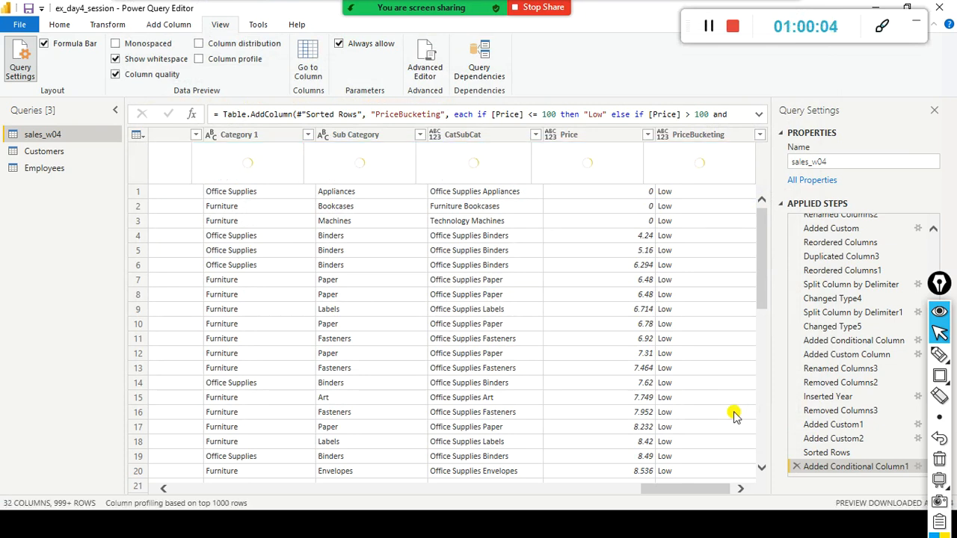
Check the filter values of the PriceBucketing column and apply the filter with High, Low and Medium all selected.
click(758, 137)
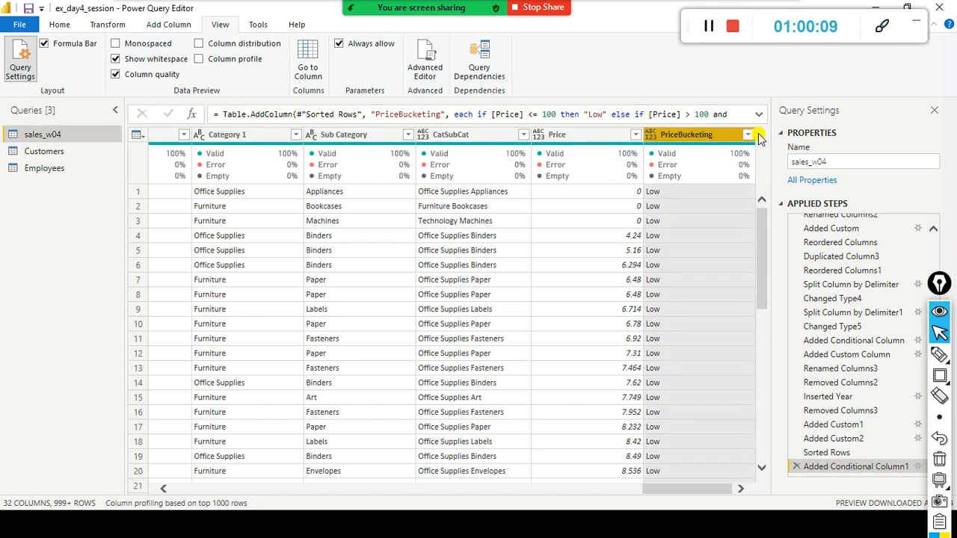
click(747, 135)
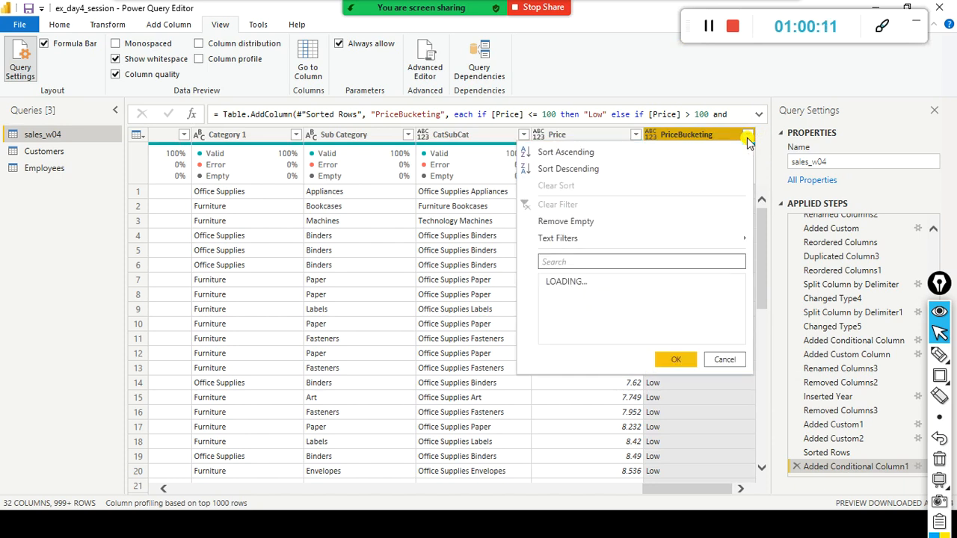
click(731, 356)
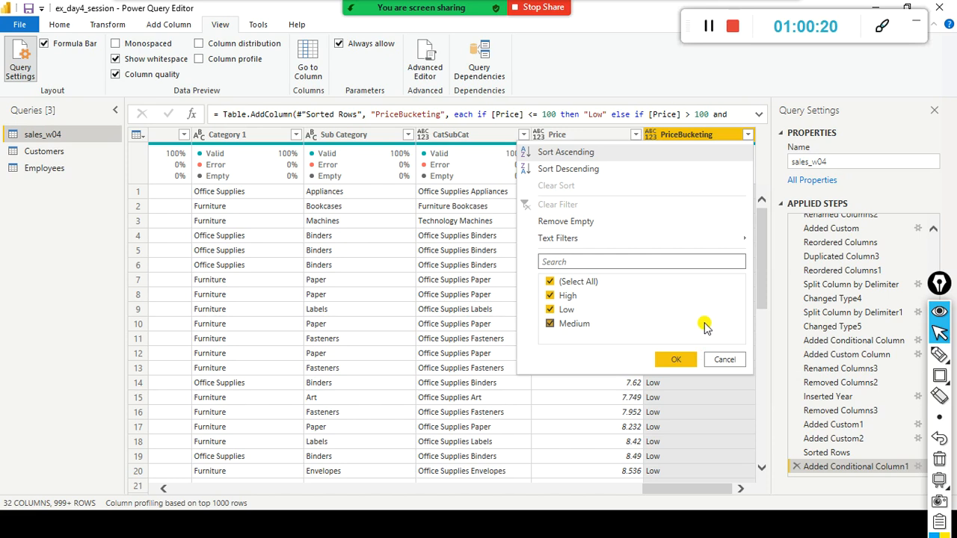
click(676, 359)
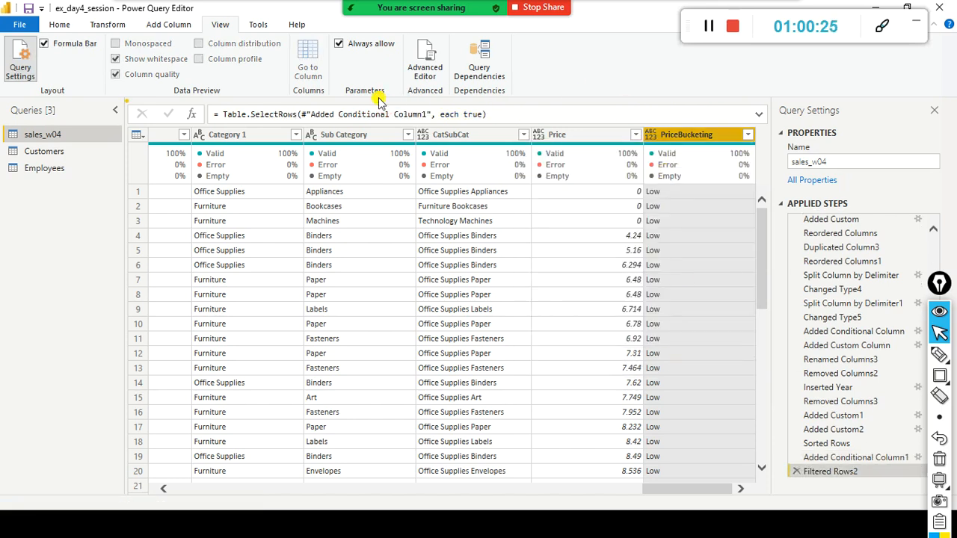
Open the sales_w04 query code, review the Low, Medium and High price conditions on line 45, and close it with the code unchanged.
click(437, 68)
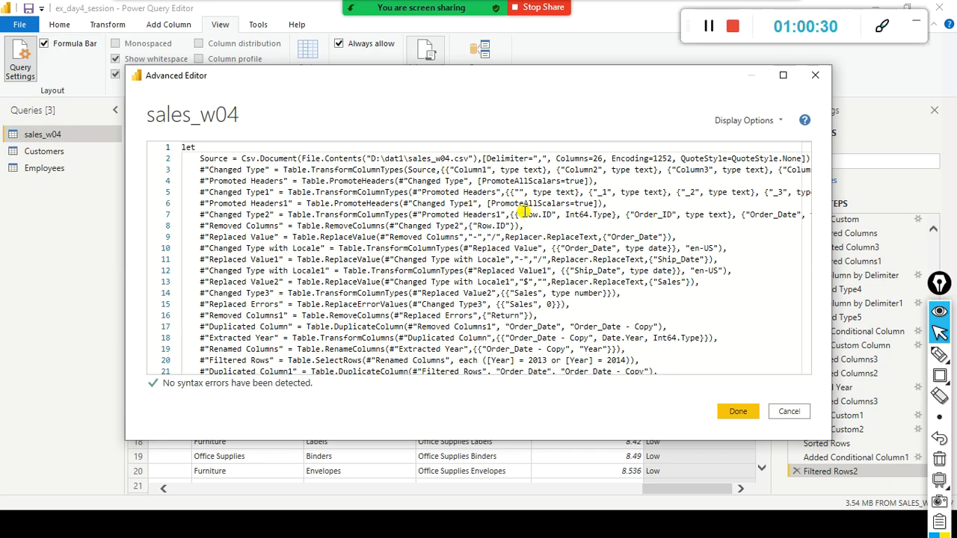
scroll(679, 278, down, 4)
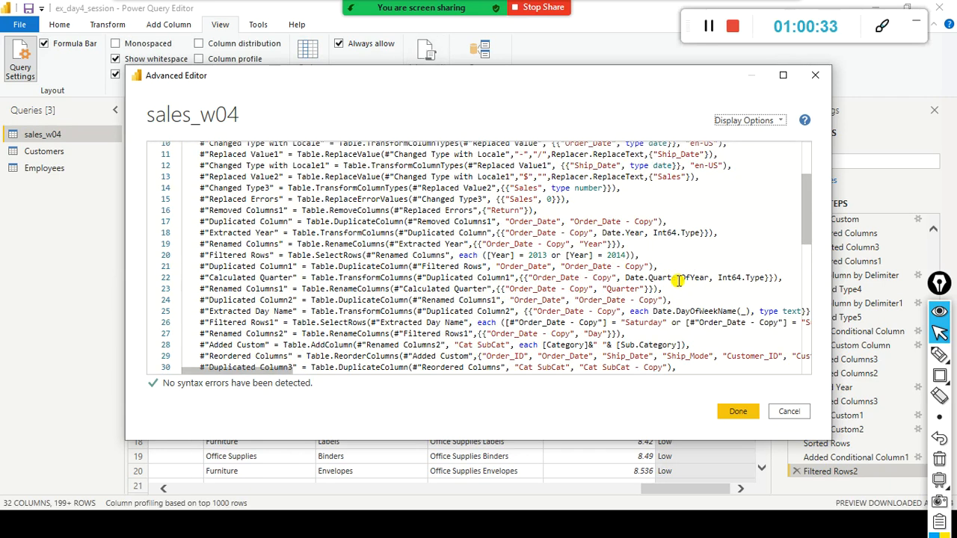
scroll(679, 277, down, 1)
scroll(679, 278, down, 4)
scroll(679, 277, up, 1)
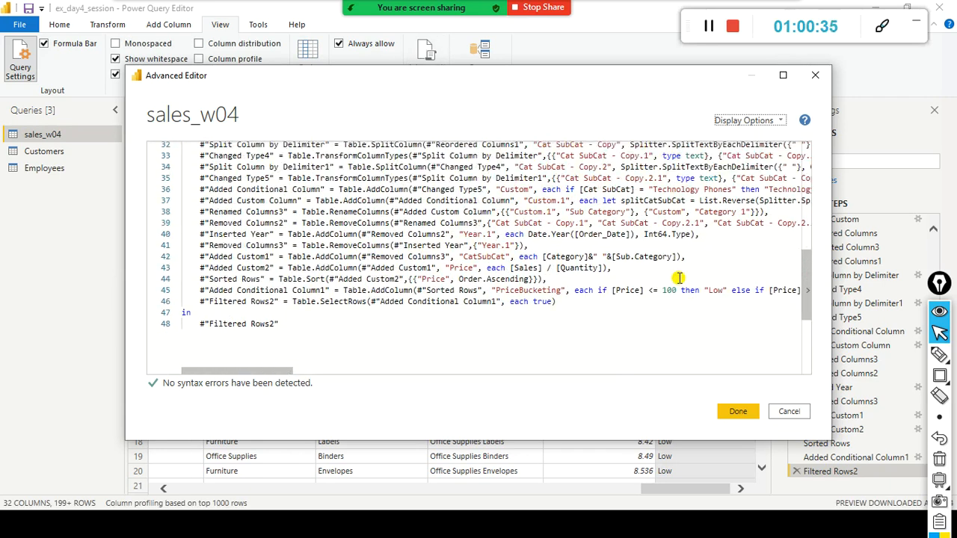
drag(266, 372, 331, 372)
click(549, 290)
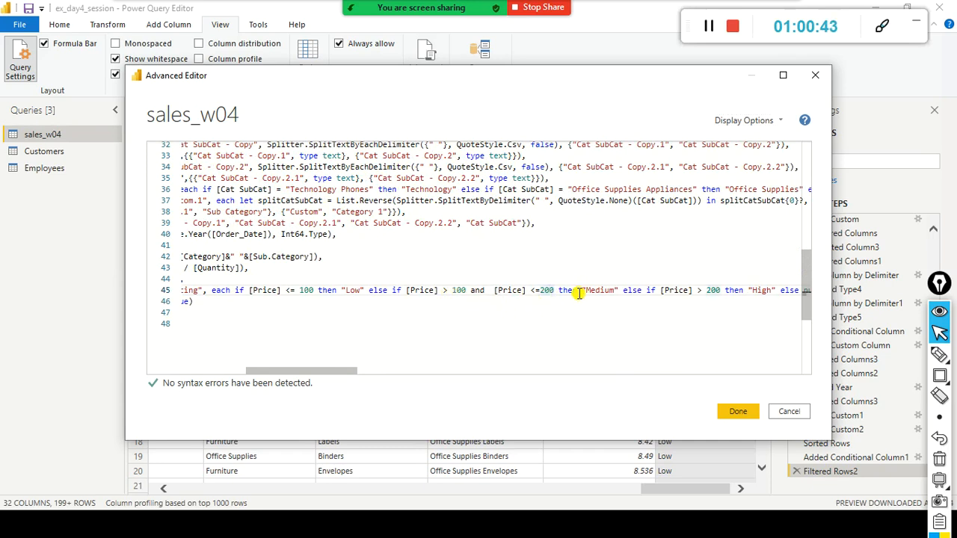
click(622, 291)
click(647, 290)
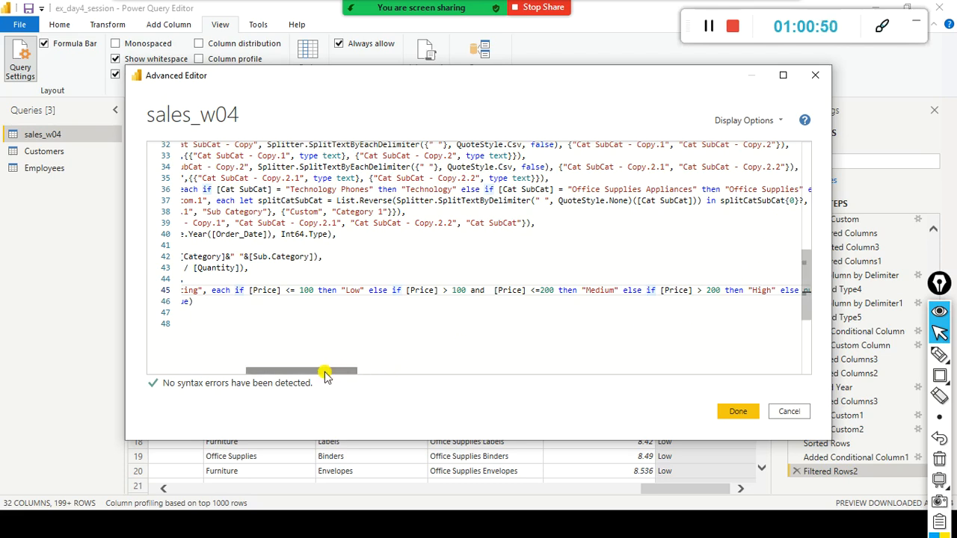
drag(329, 370, 176, 366)
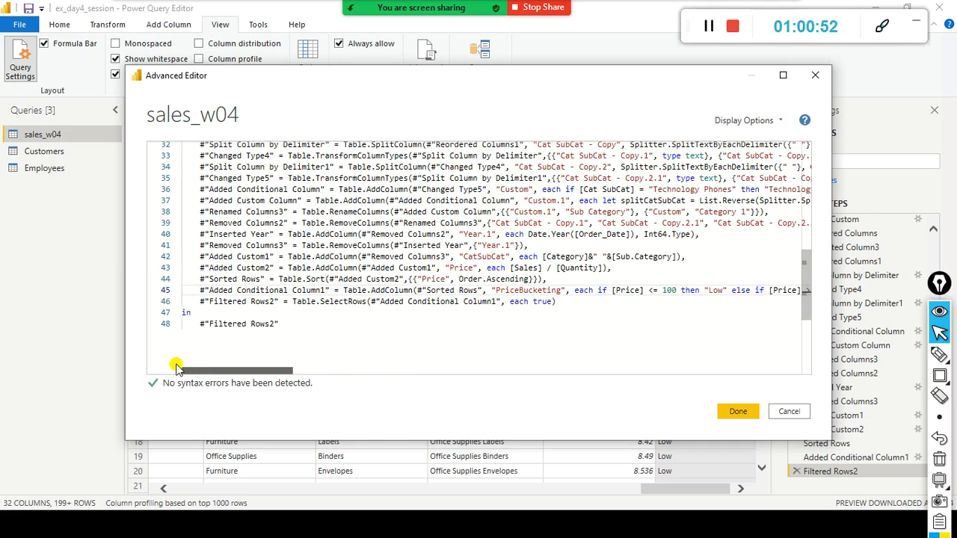
click(734, 411)
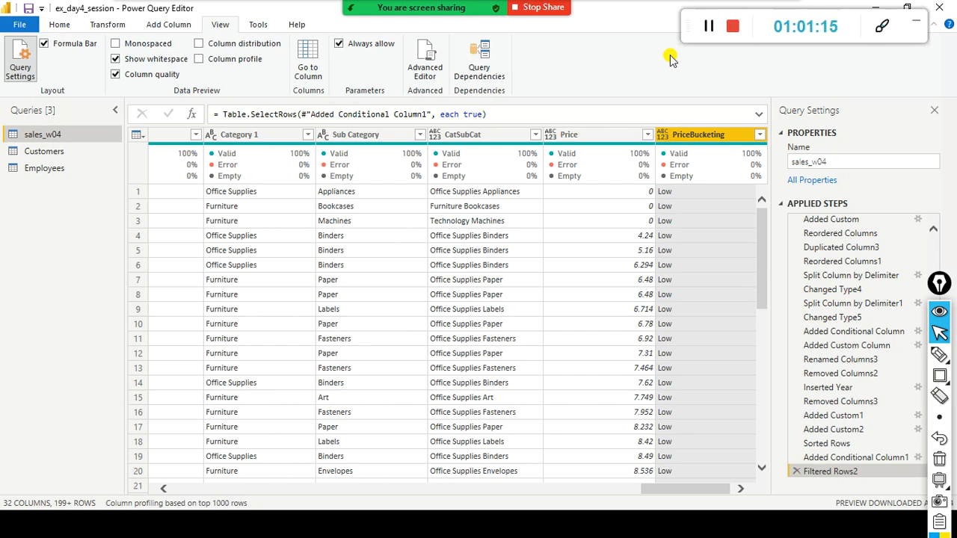
Check the PriceBucketing column's filter values again and confirm the filter with all values selected.
click(760, 139)
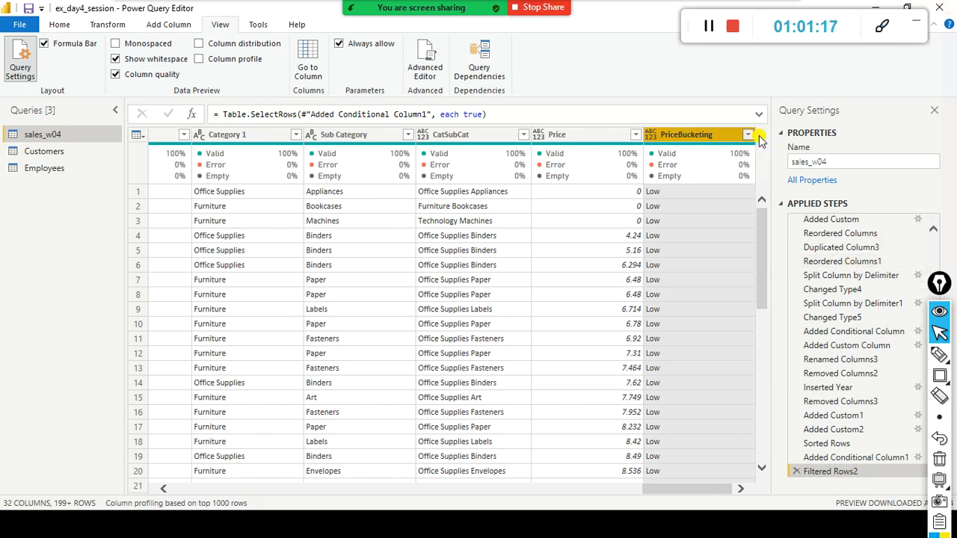
click(715, 358)
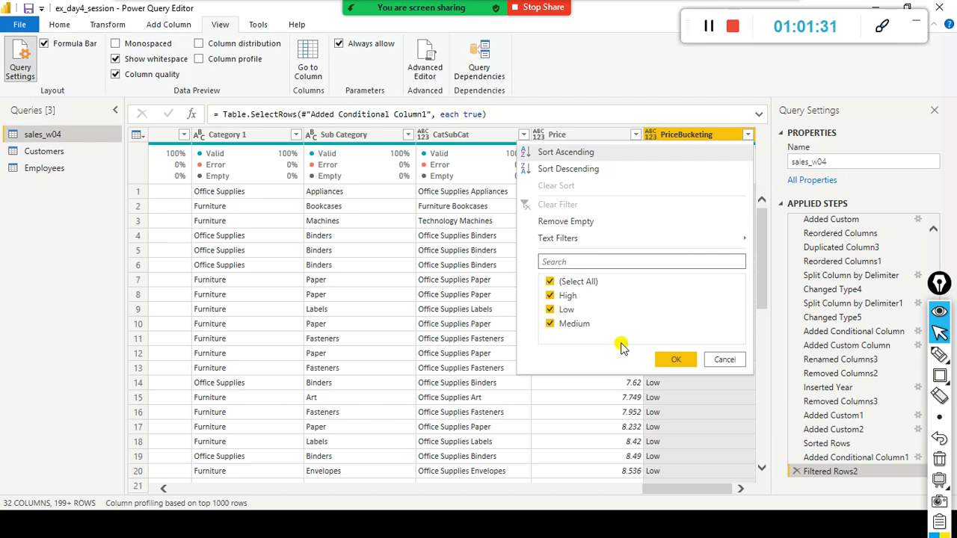
click(675, 359)
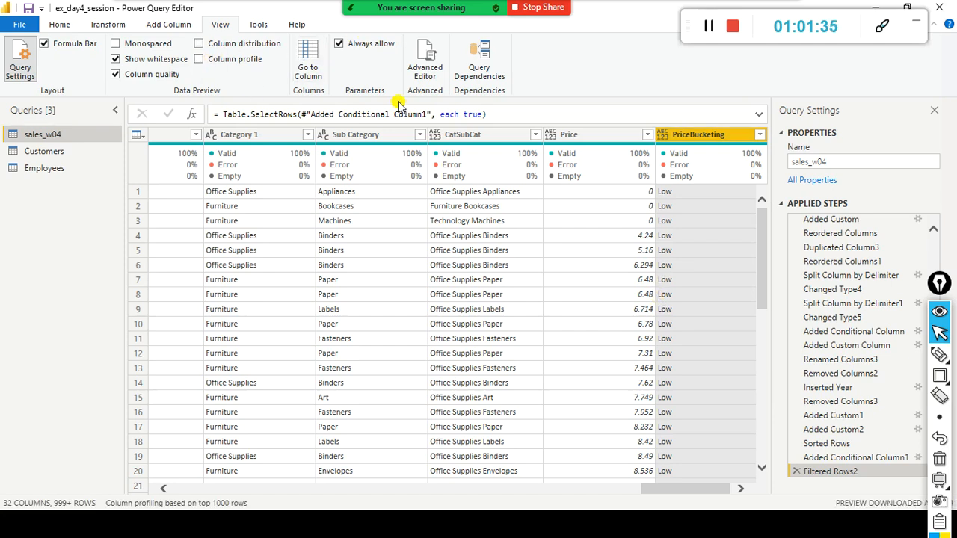
Reopen the sales_w04 query code, read the whole PriceBucketing expression on line 45 through its else clause, and close the code.
click(431, 75)
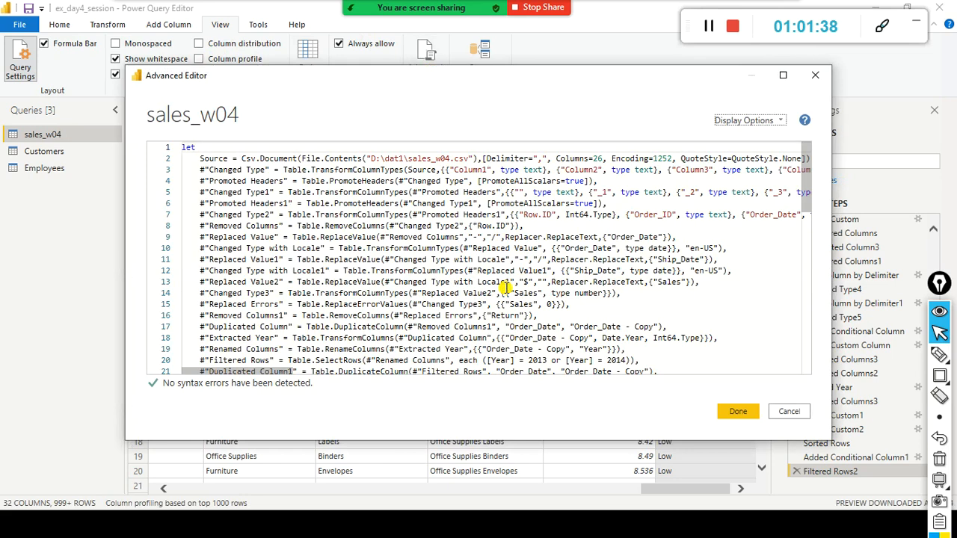
scroll(506, 292, down, 4)
scroll(506, 292, down, 7)
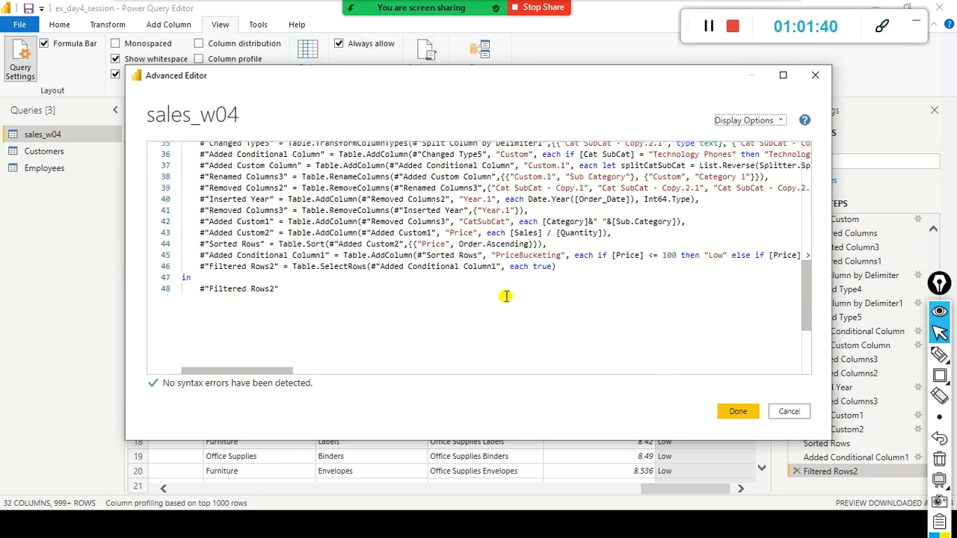
drag(262, 372, 312, 370)
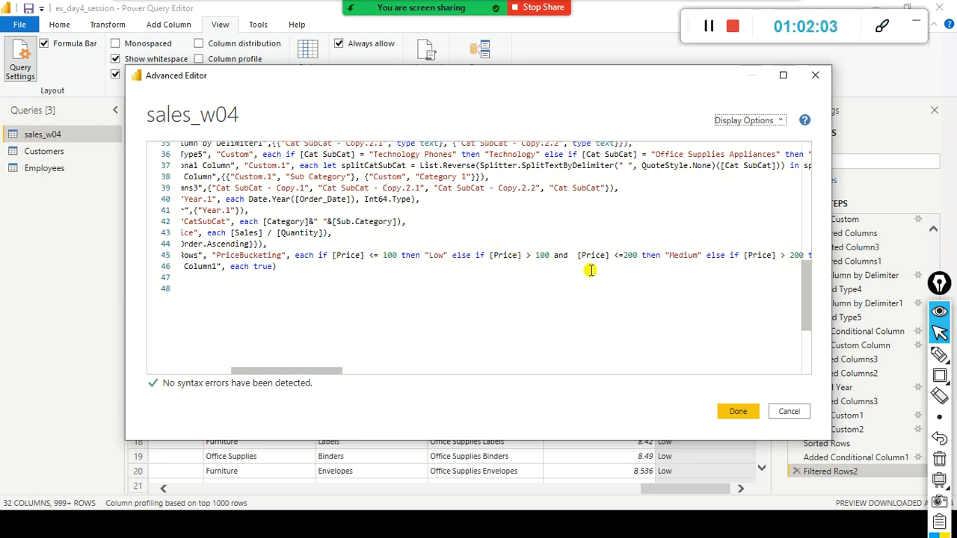
drag(296, 370, 193, 364)
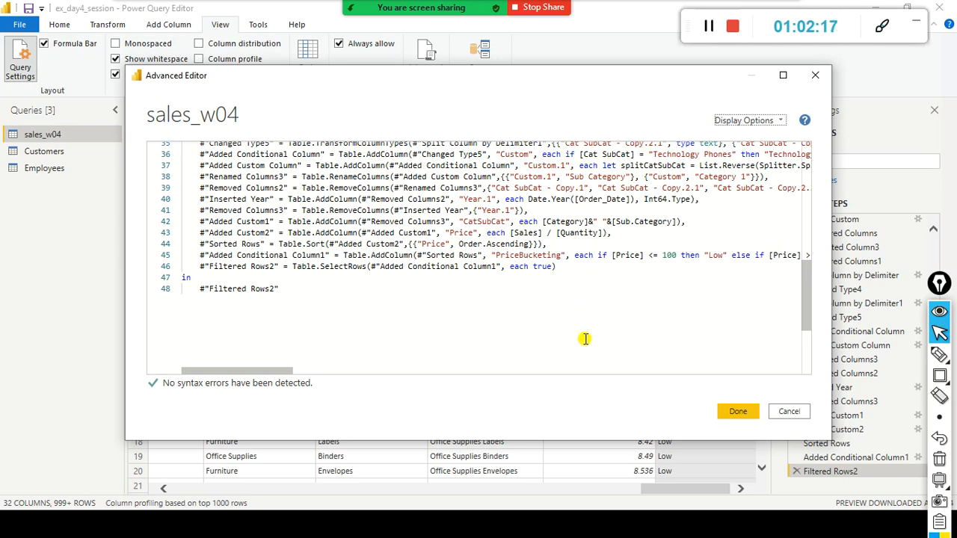
drag(279, 372, 316, 368)
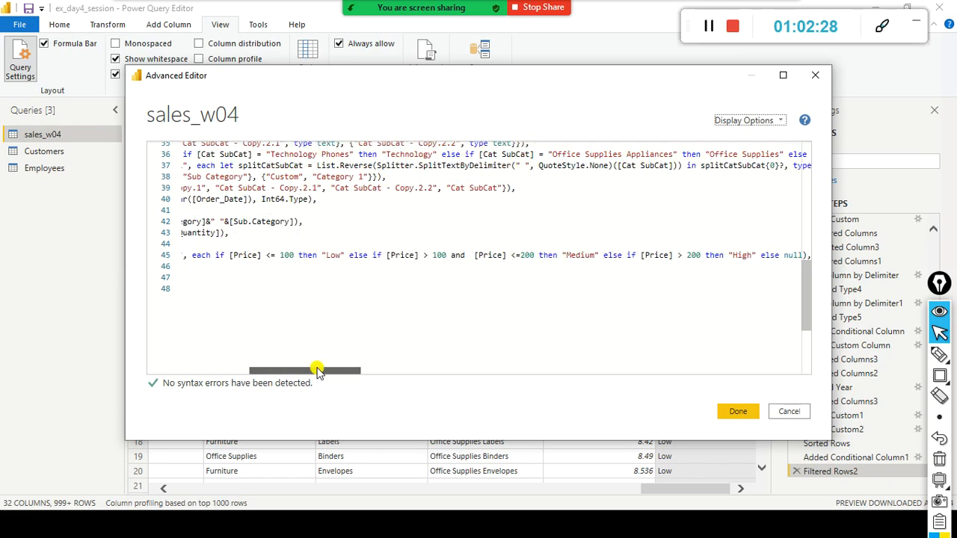
click(653, 262)
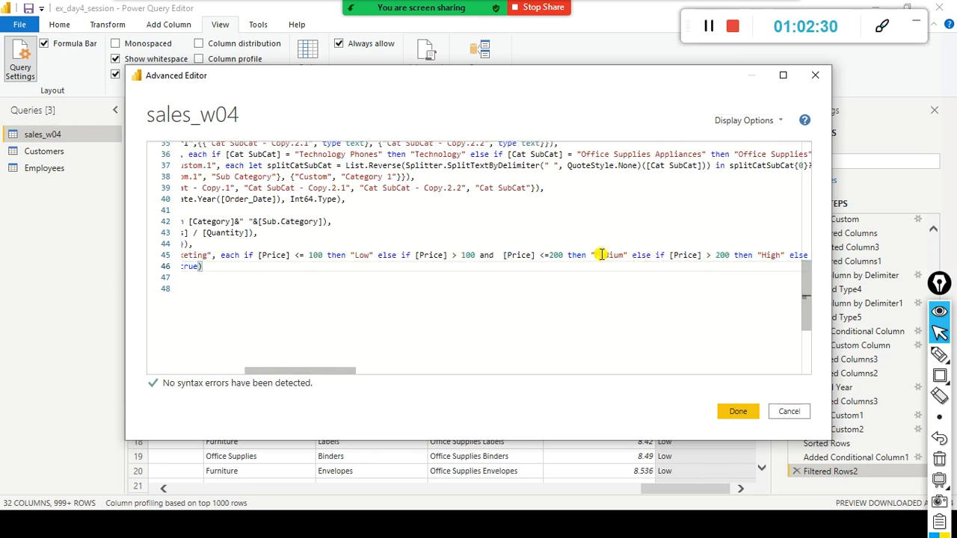
scroll(602, 254, left, 1)
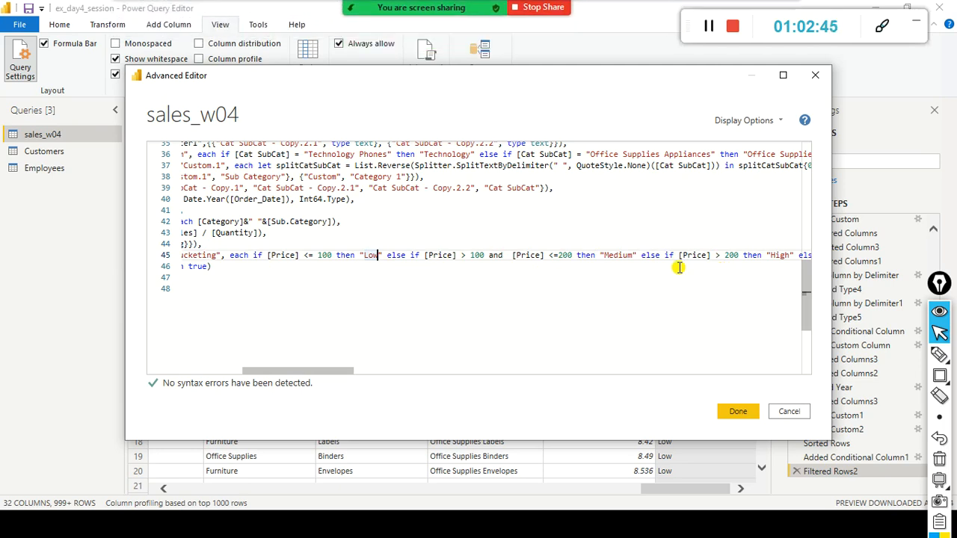
click(737, 411)
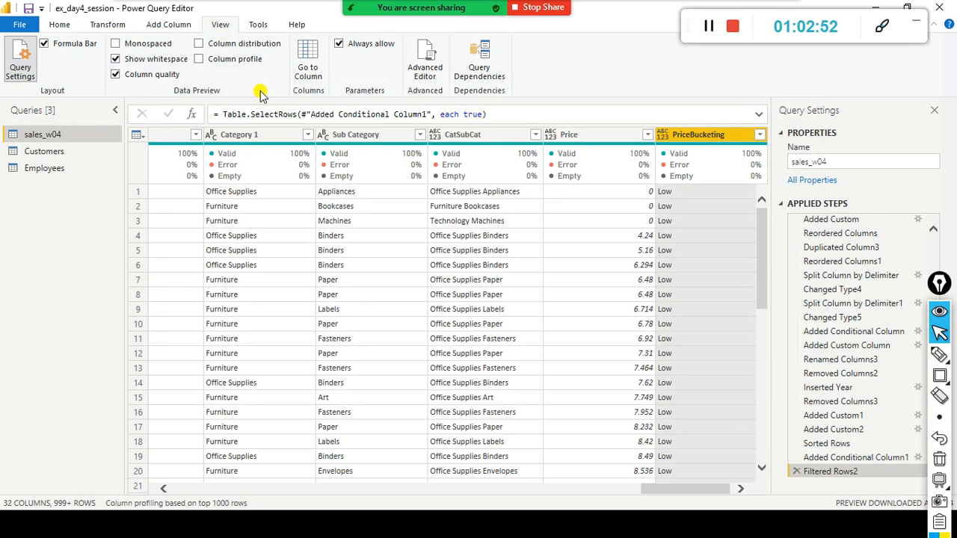
click(147, 27)
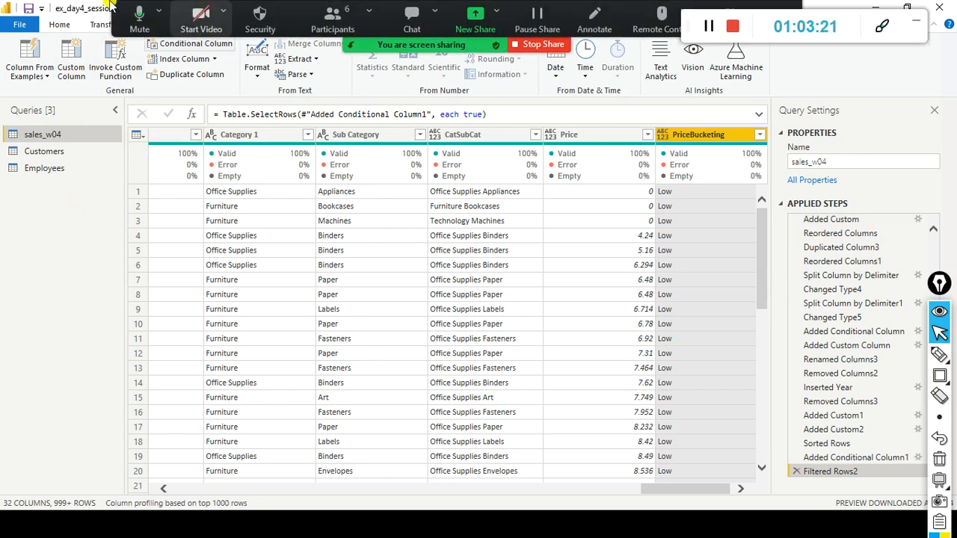
click(59, 24)
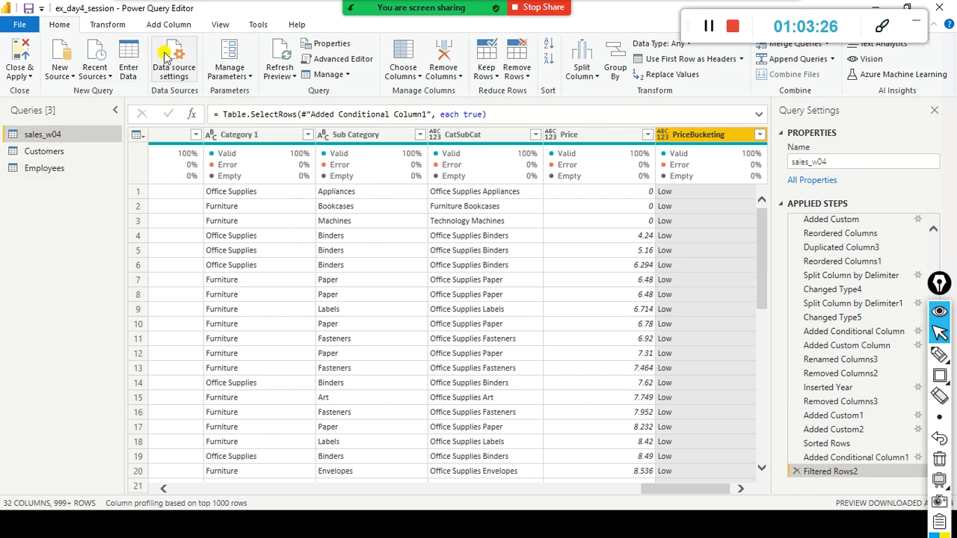
key(ctrl+shift+r)
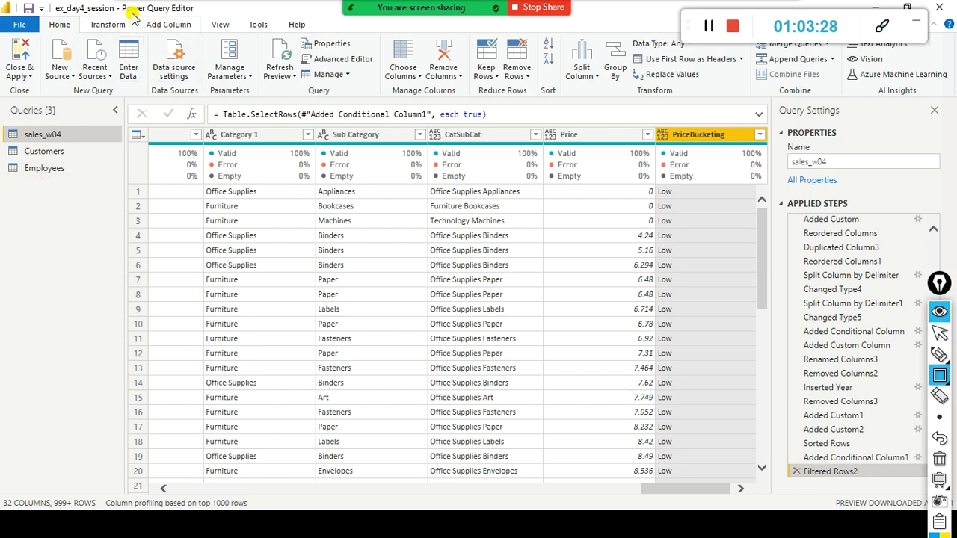
drag(105, 1, 213, 20)
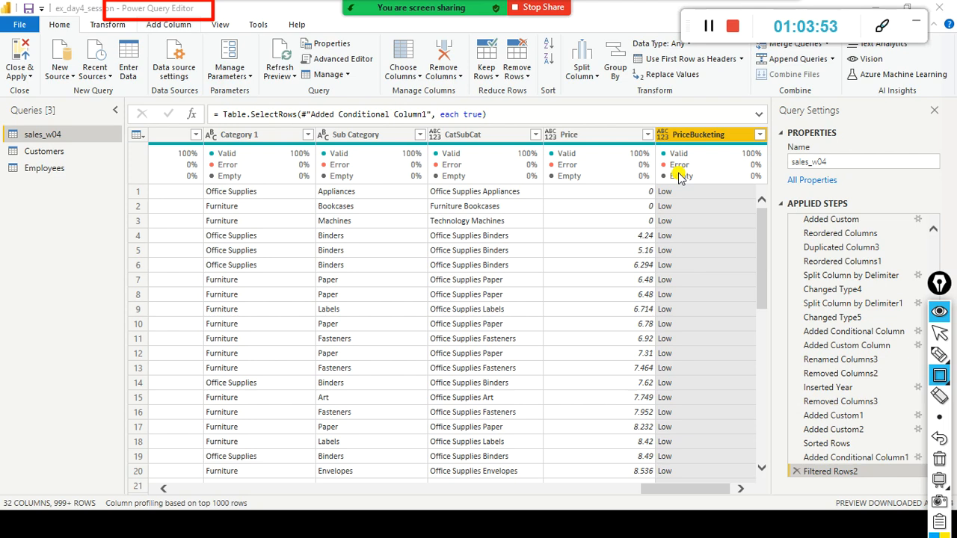
key(Escape)
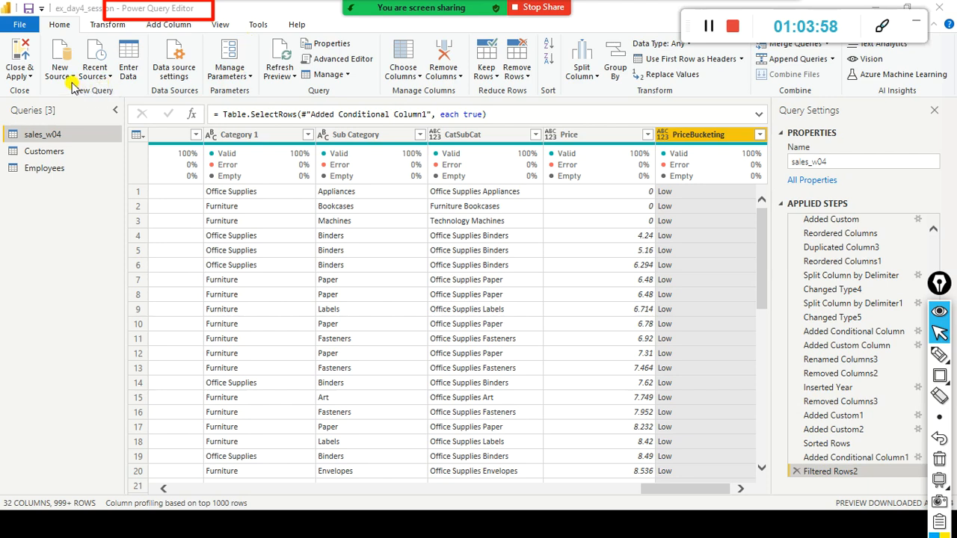
click(89, 25)
click(60, 25)
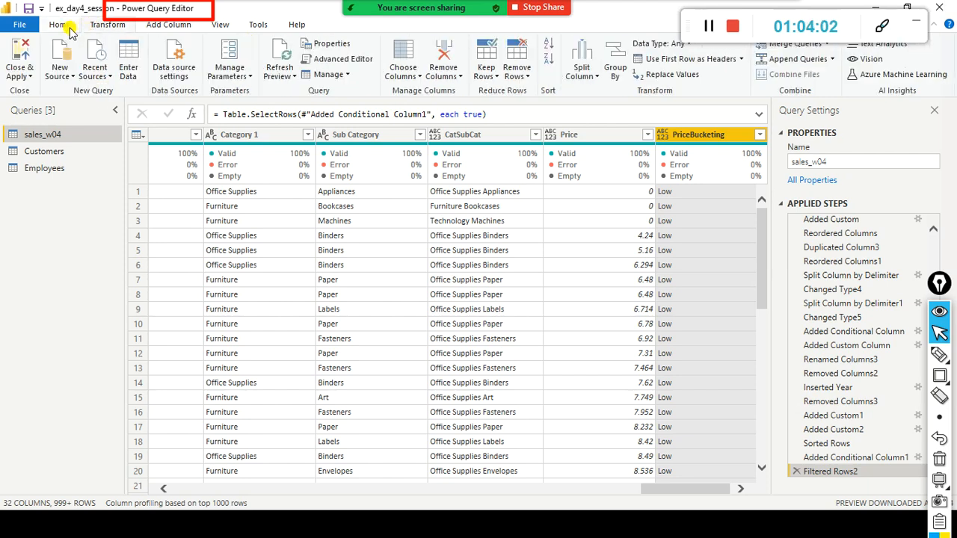
click(67, 75)
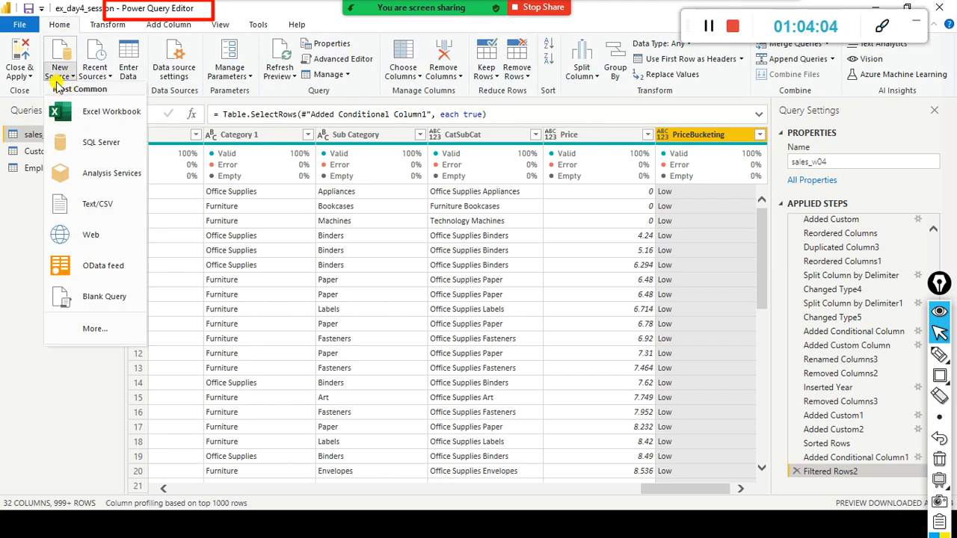
click(297, 17)
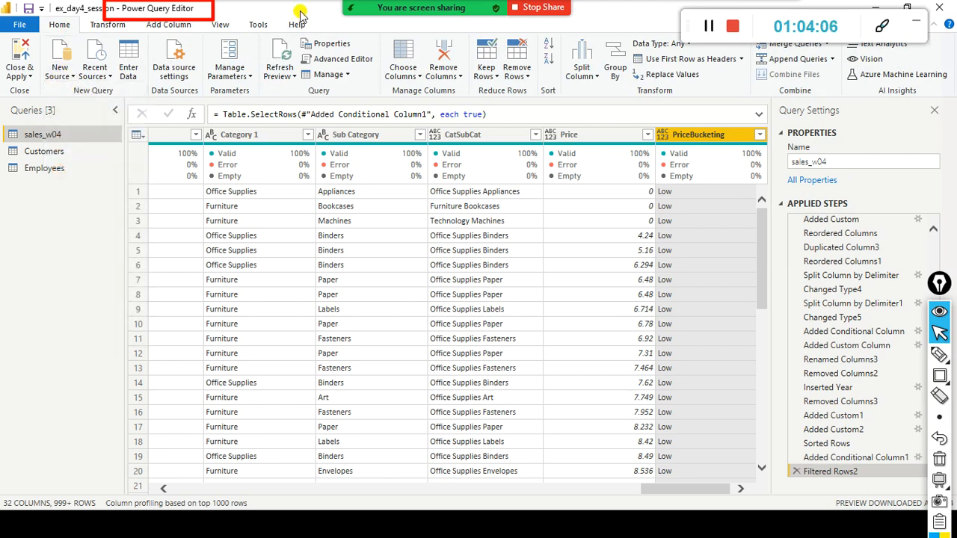
key(alt+Tab)
key(alt+Tab)
key(alt+Tab)
key(alt+Tab)
key(alt+Tab)
key(alt+Tab)
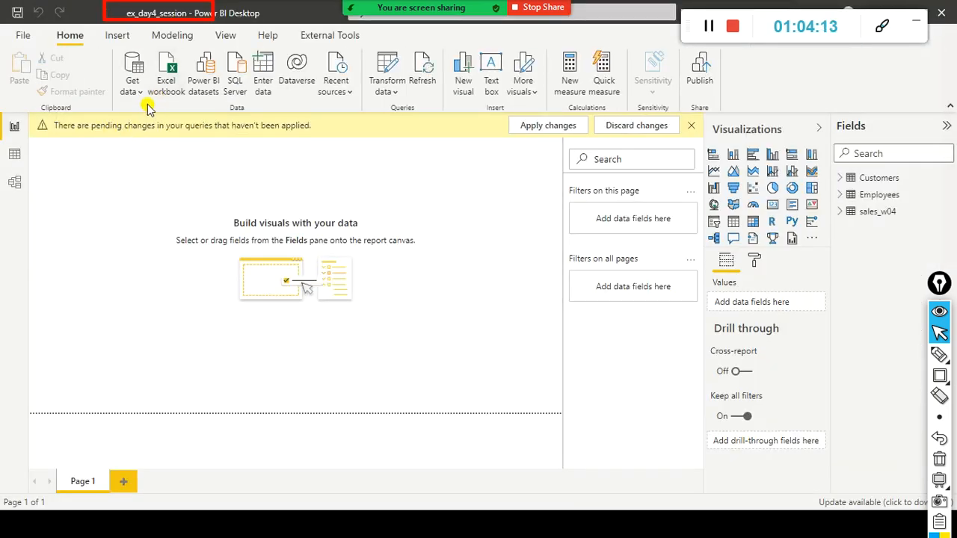
key(alt+Tab)
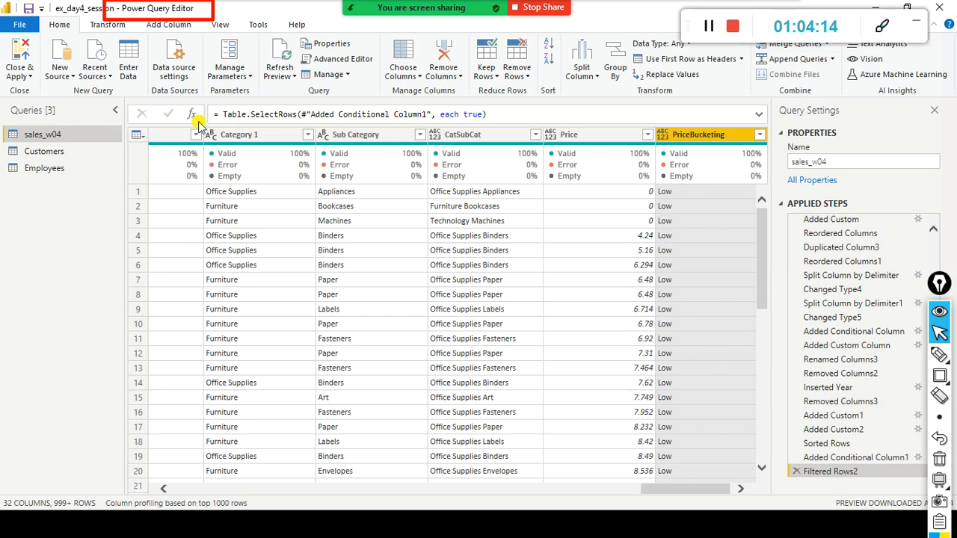
Start a new Text/CSV source and open expenses.xls from the dat1 folder on drive D.
click(75, 79)
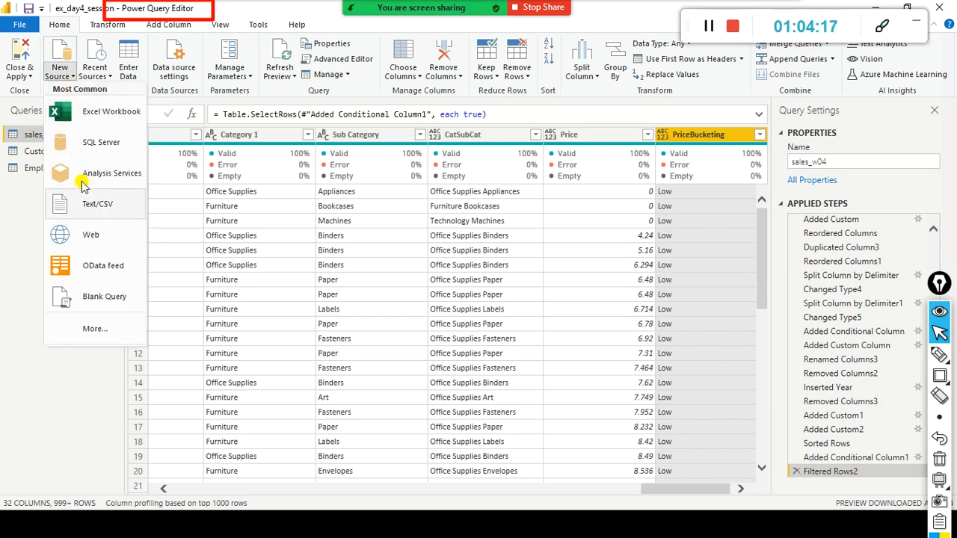
click(91, 209)
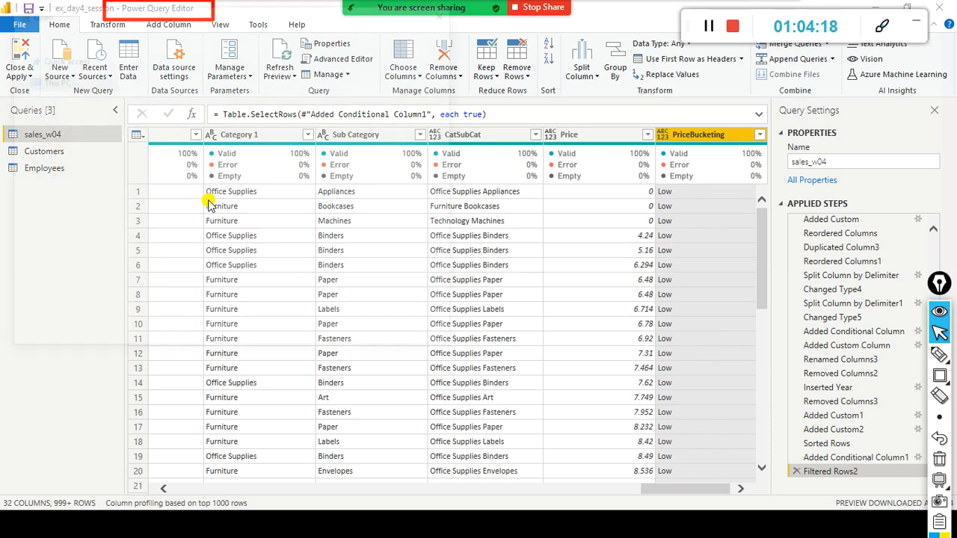
click(252, 155)
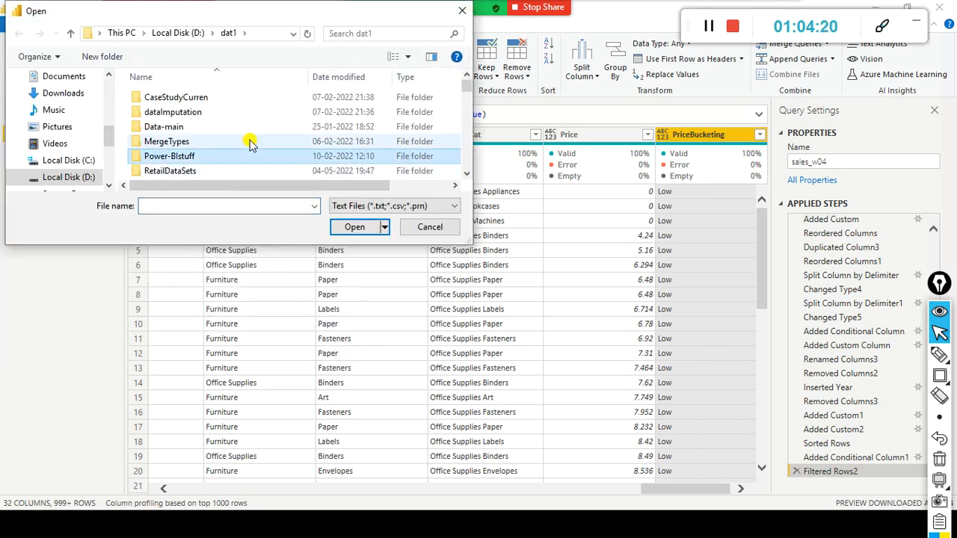
scroll(250, 142, down, 5)
click(250, 138)
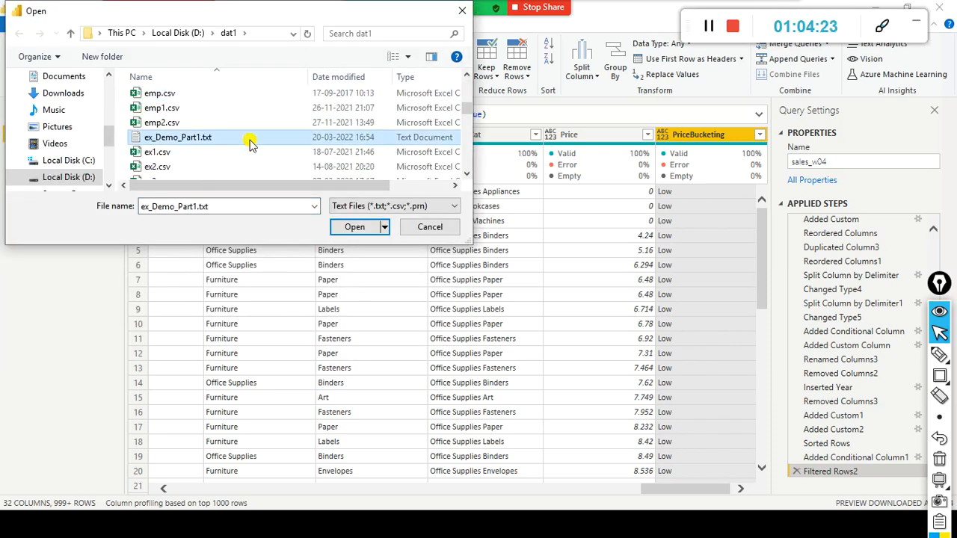
double_click(228, 207)
text(x)
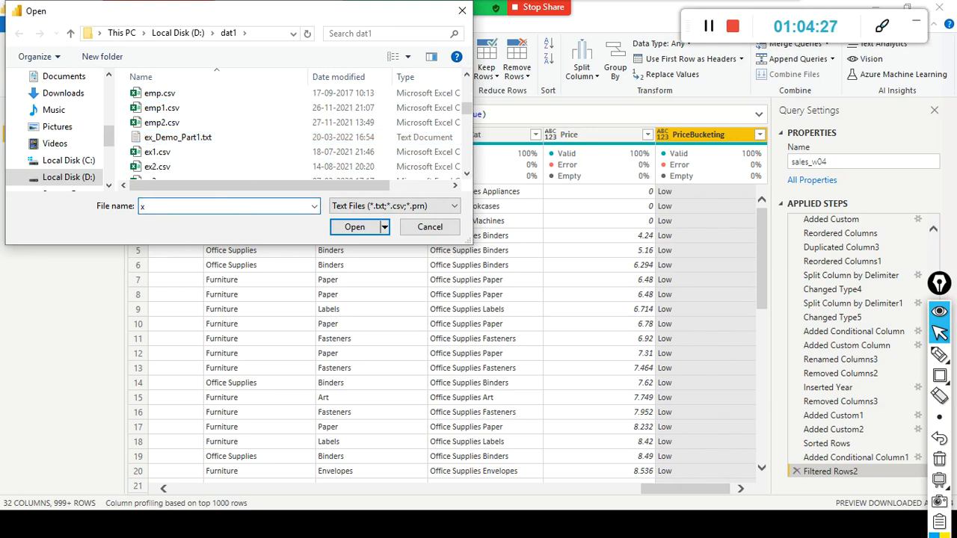
text(pens)
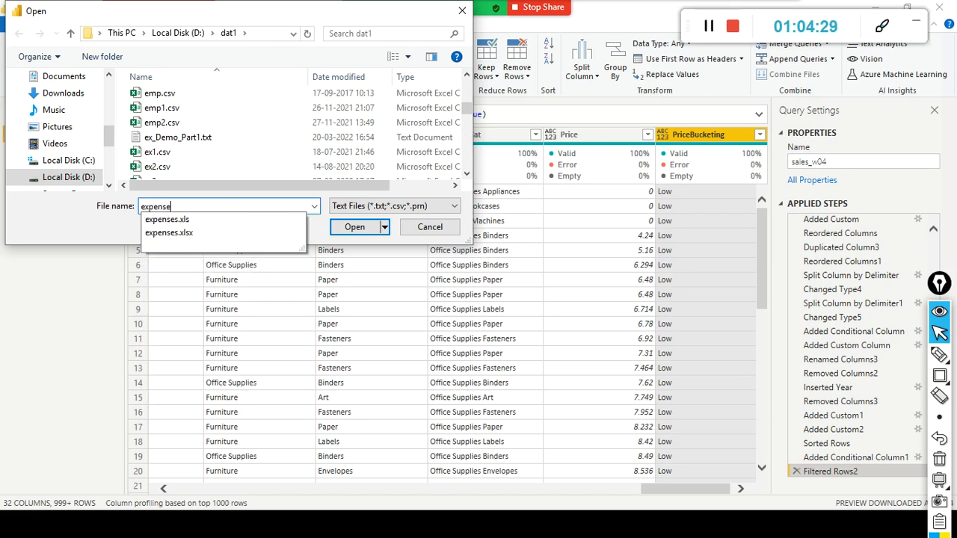
text(e)
key(Down)
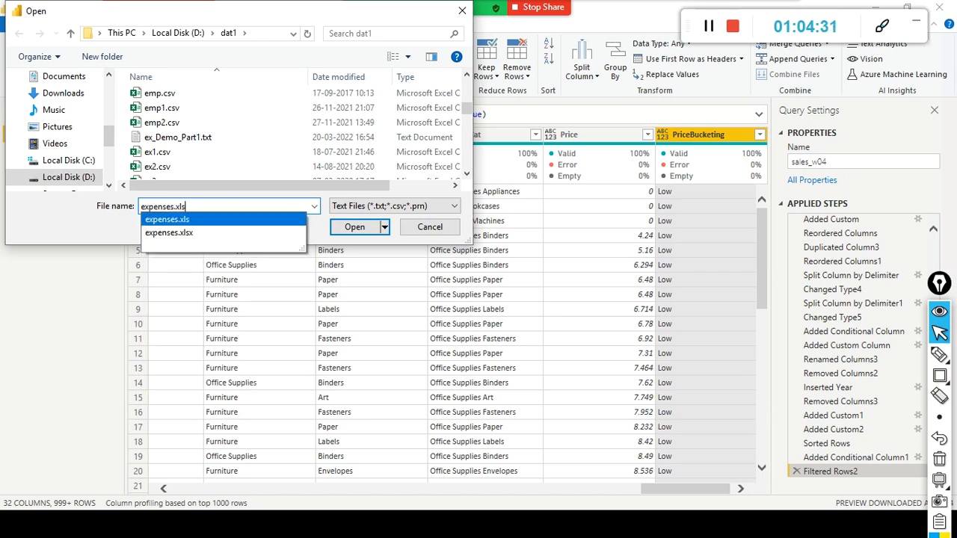
click(206, 219)
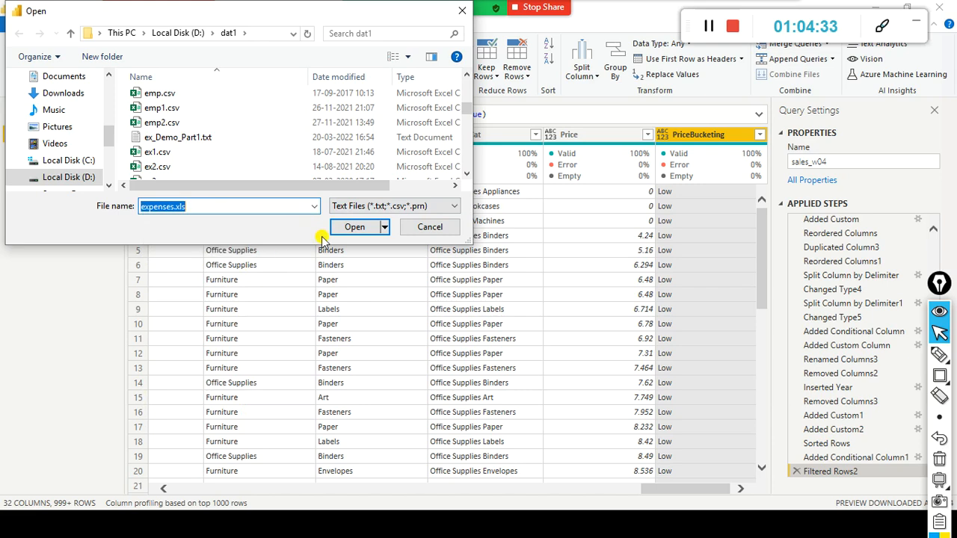
click(352, 228)
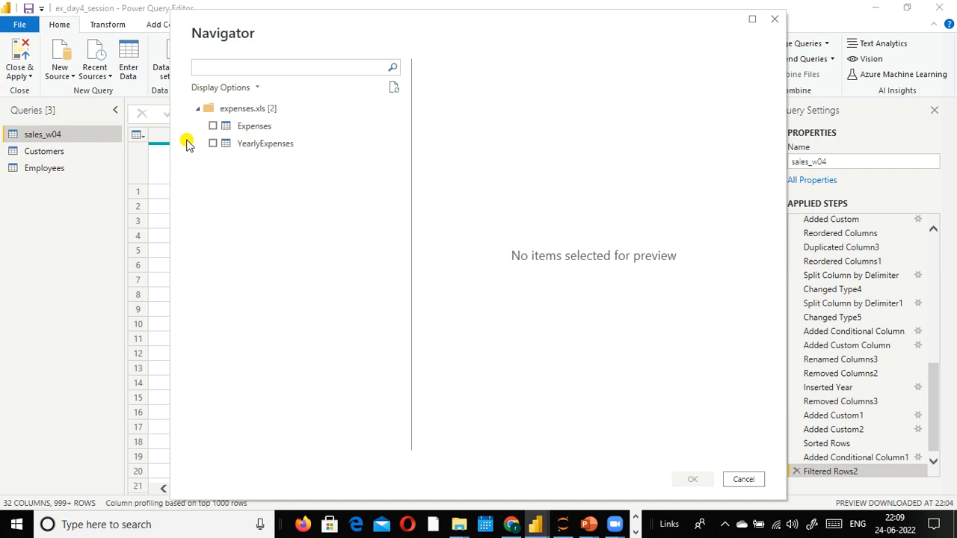
Import only the Expenses table from expenses.xls and return to the Power Query Editor to show its column transformation commands.
click(212, 127)
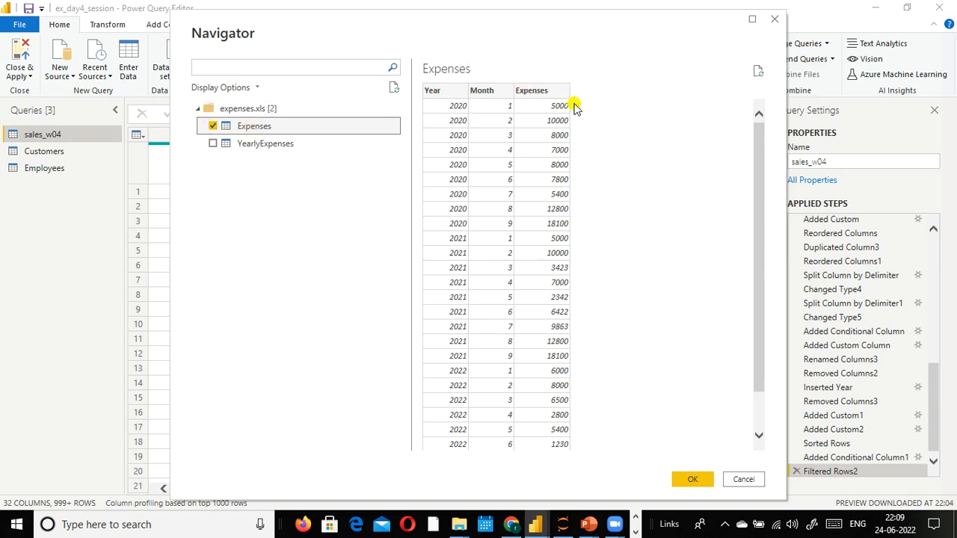
click(693, 481)
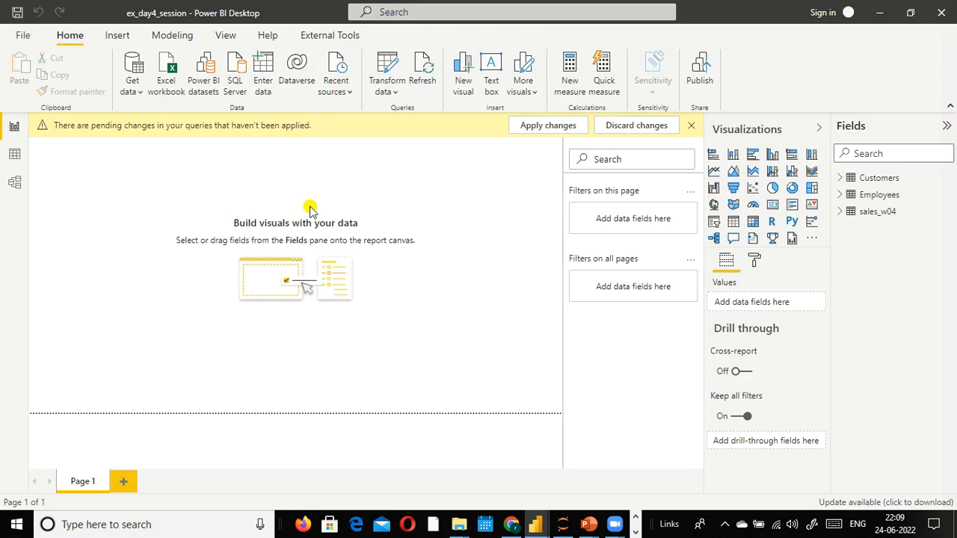
mouse_move(536, 522)
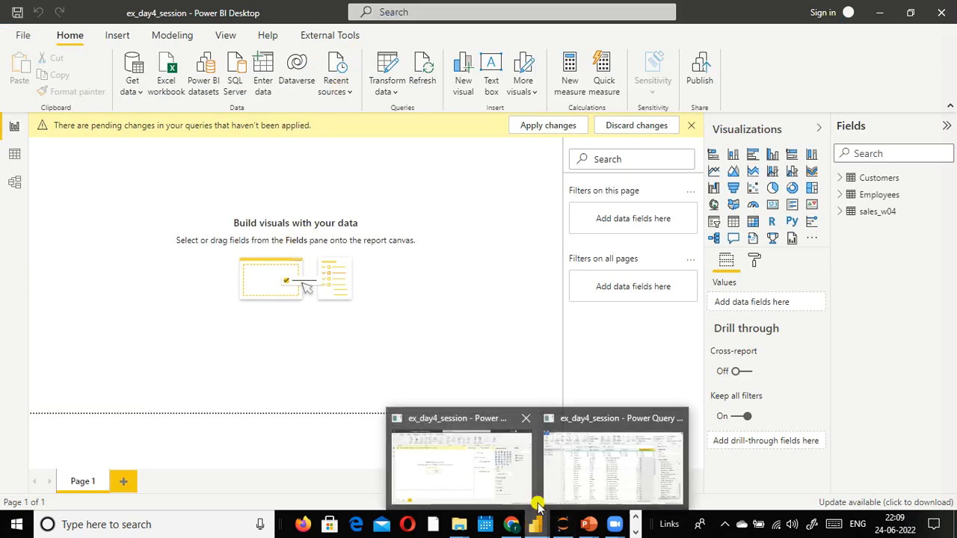
click(559, 486)
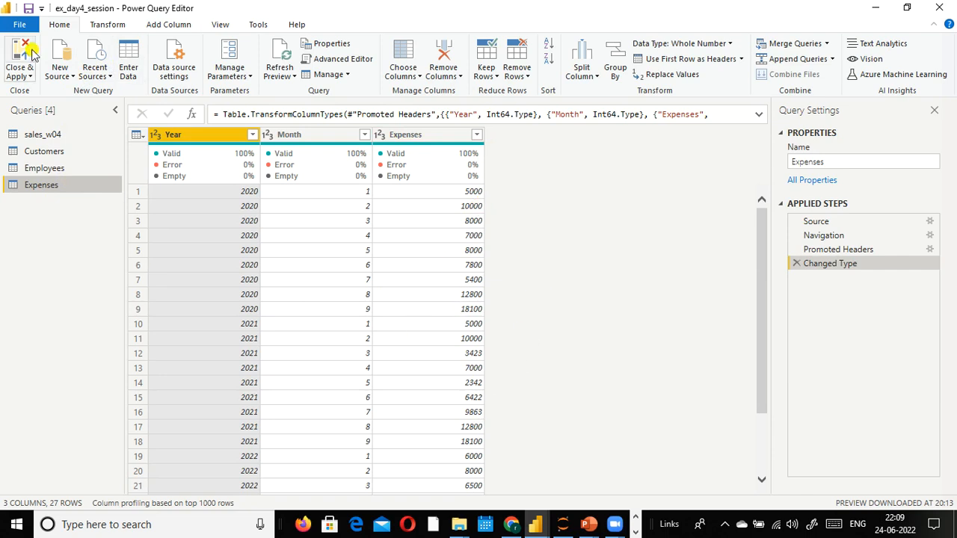
click(109, 27)
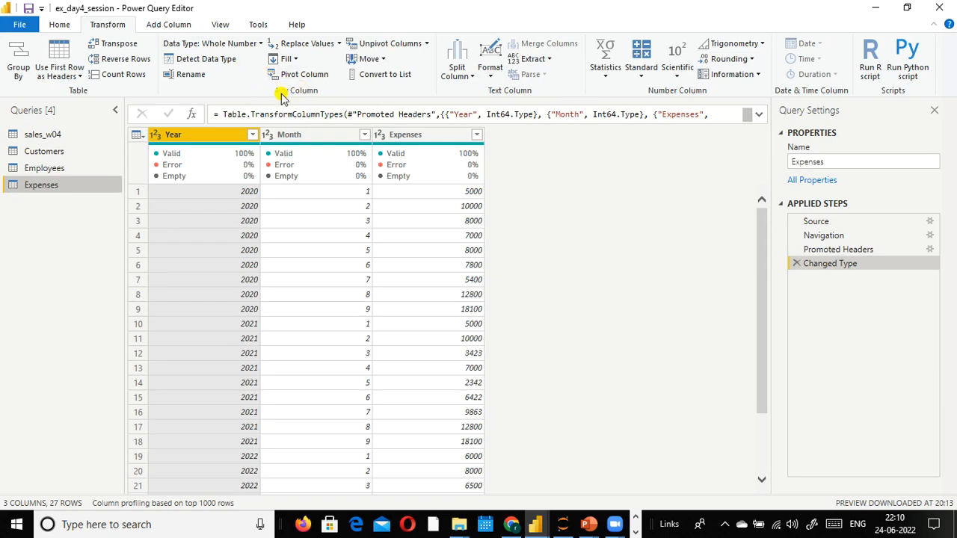
Bring up the Epic Pen annotation toolbar, choose its rectangle tool and move the toolbar clear of the Expenses data.
click(635, 531)
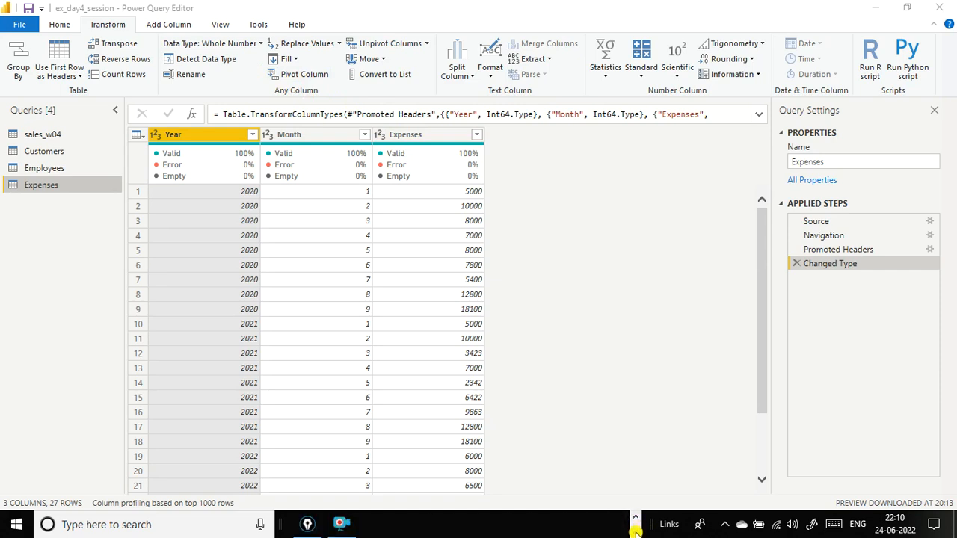
click(303, 526)
mouse_move(936, 281)
mouse_down()
mouse_move(820, 184)
mouse_move(803, 195)
mouse_up()
click(802, 286)
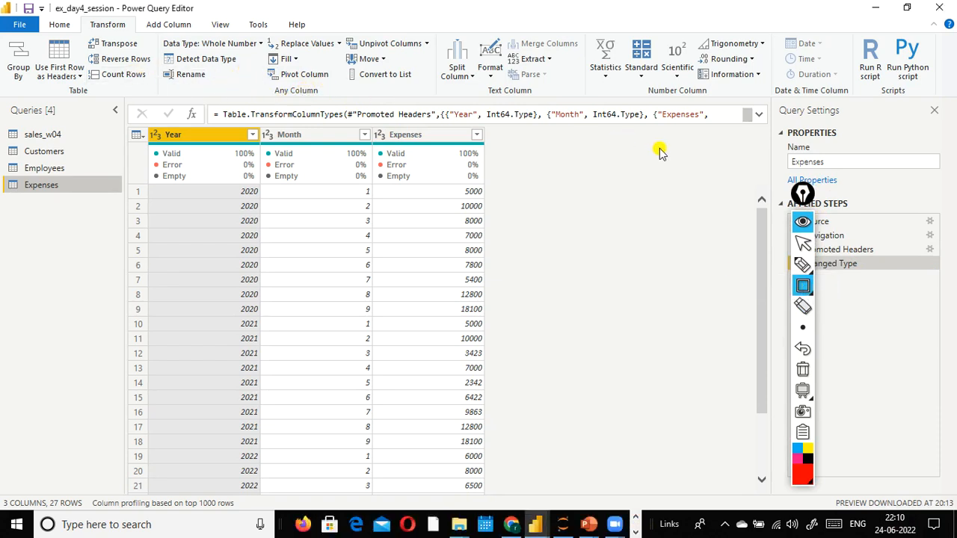
drag(802, 193, 882, 262)
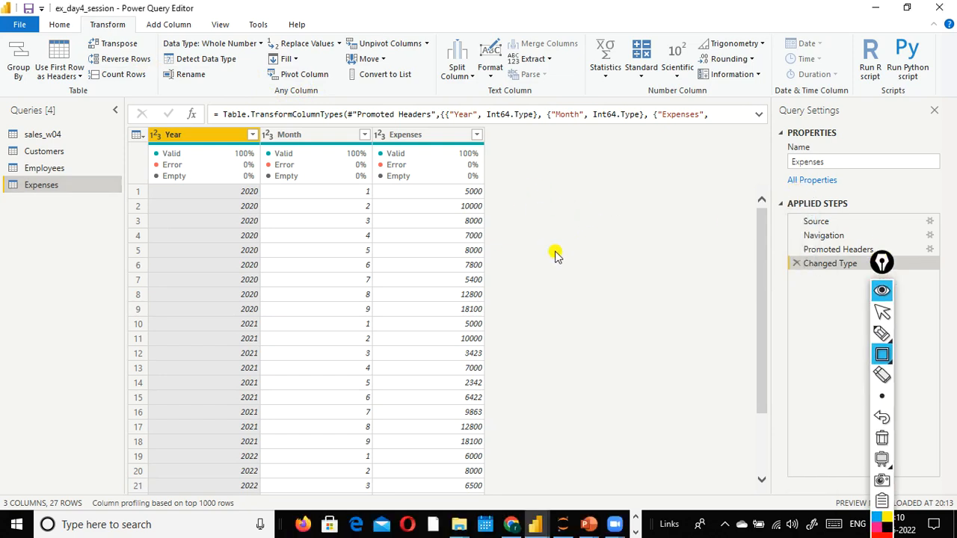
Switch to the PowerPoint slide show, reveal the Common Data Transformations items through Splitting, and return to Power BI Desktop.
key(alt+Tab)
key(alt+Tab)
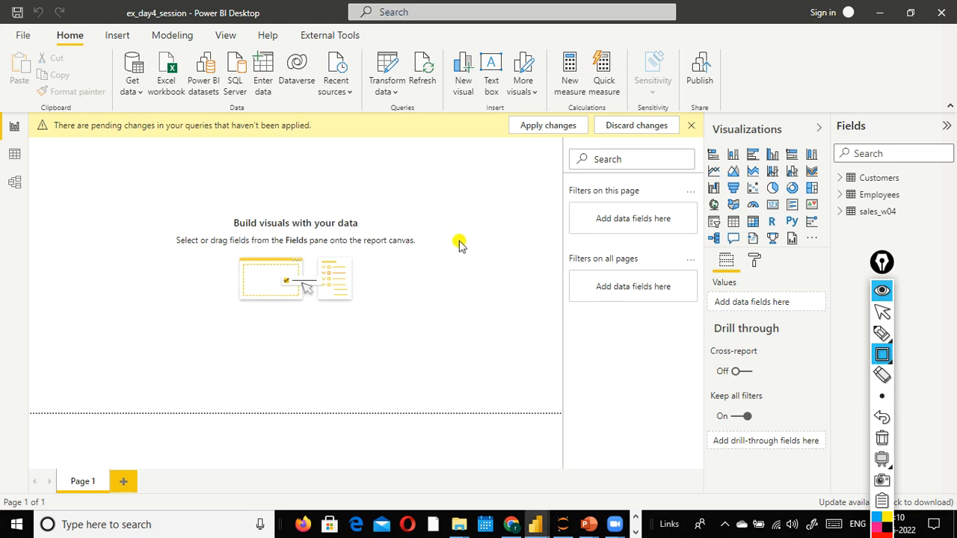
key(alt+Tab)
key(alt+Tab)
key(alt+Tab)
key(alt+Tab)
key(alt+Tab)
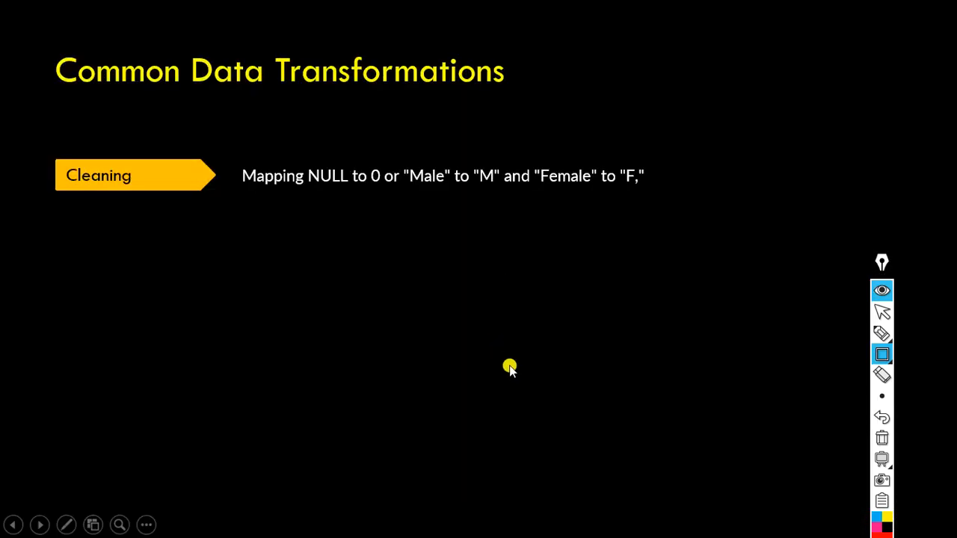
key(Right)
key(Right)
key(Right)
key(Right)
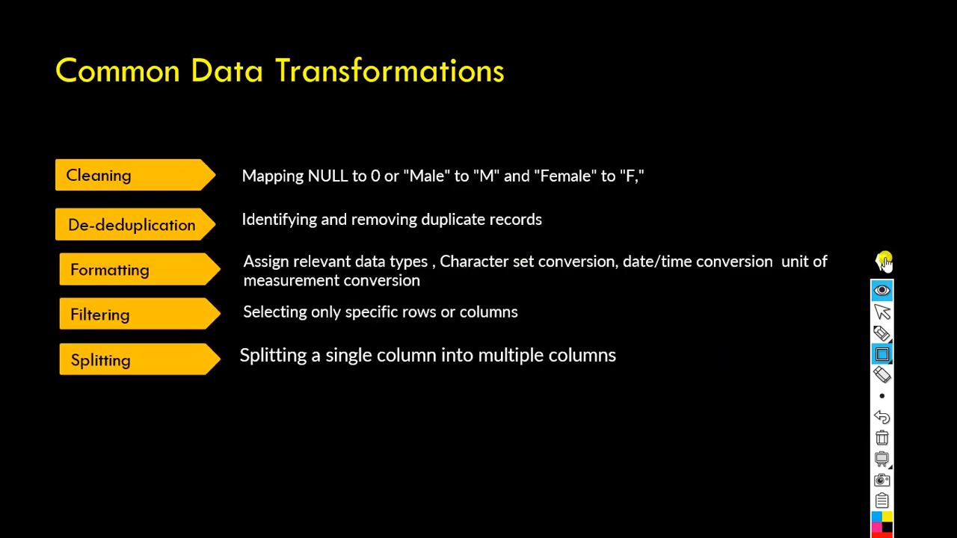
key(alt+Tab)
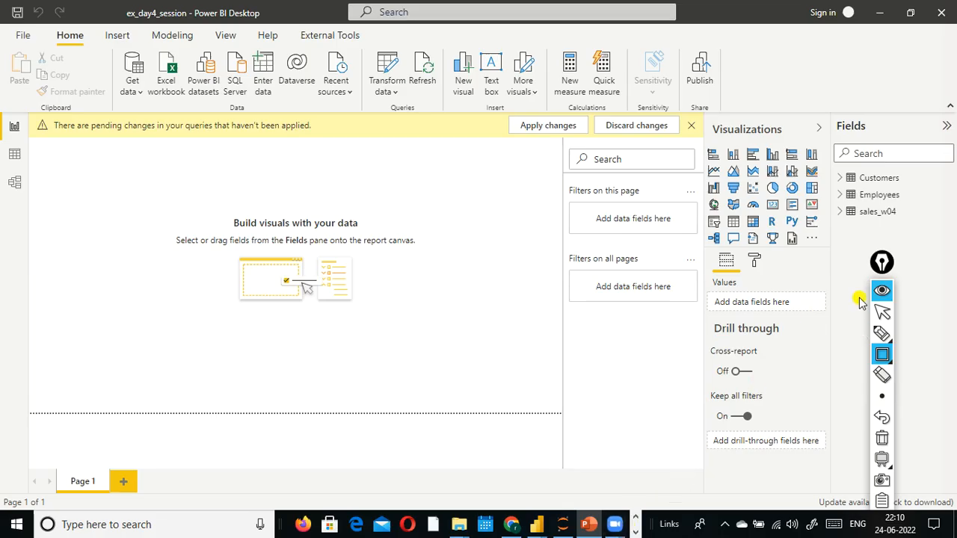
Move the Epic Pen toolbar and the Zoom sharing bar out of the way, and minimize the Power BI Desktop and Power Query Editor windows.
drag(865, 305, 580, 517)
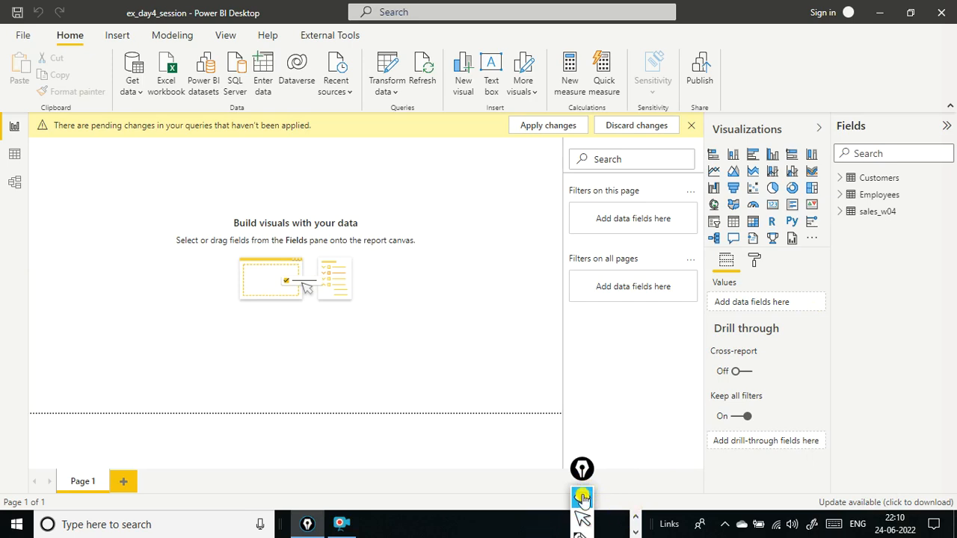
click(307, 526)
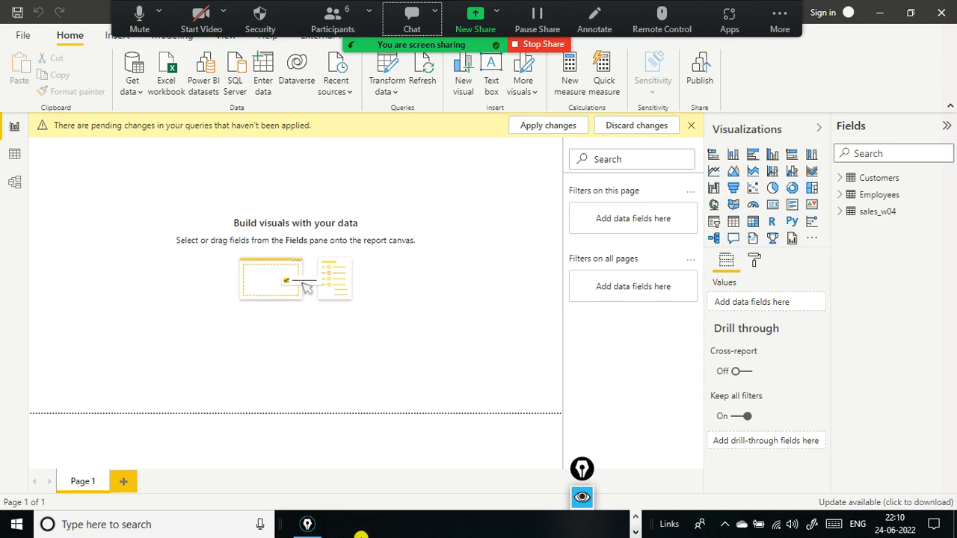
drag(114, 17, 39, 264)
click(880, 12)
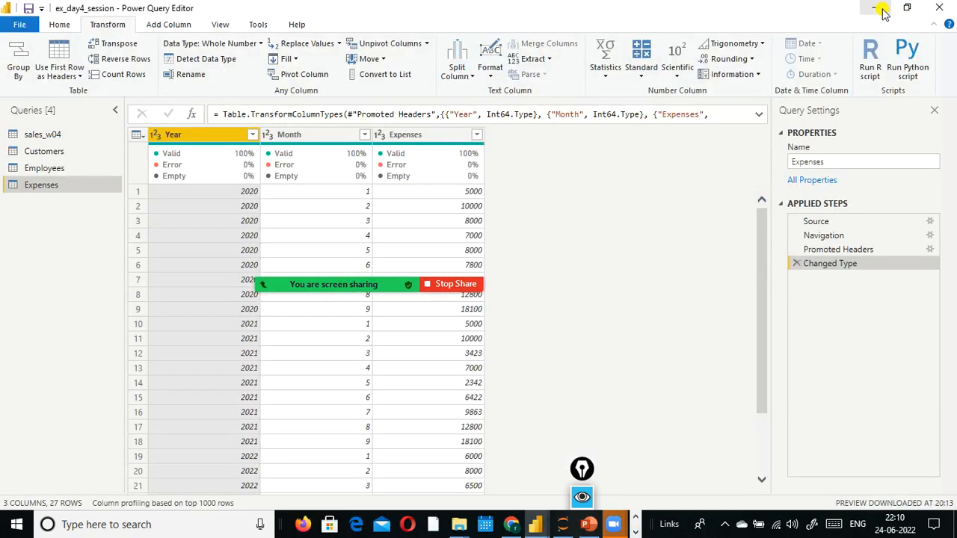
click(877, 9)
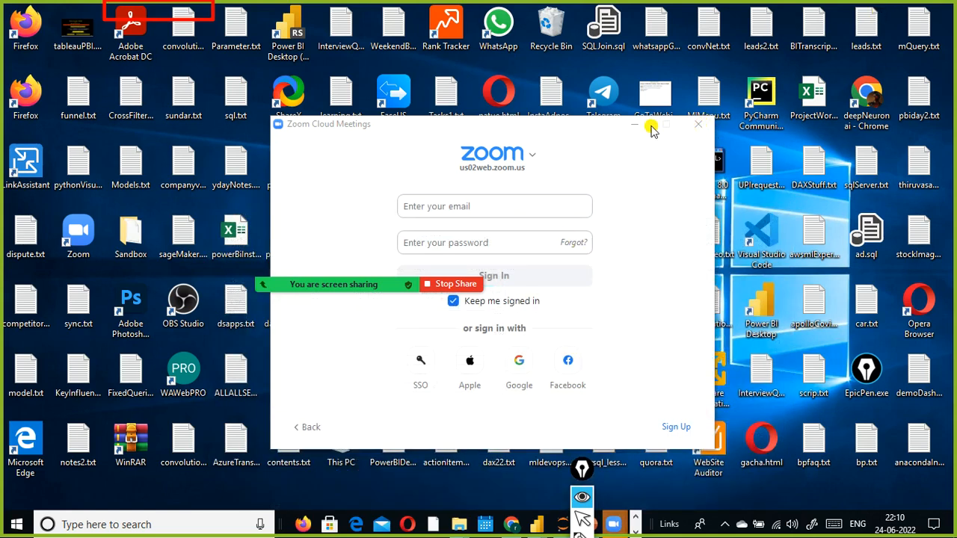
Clear the old red rectangle annotation from the screen with Epic Pen.
key(ctrl+shift+2)
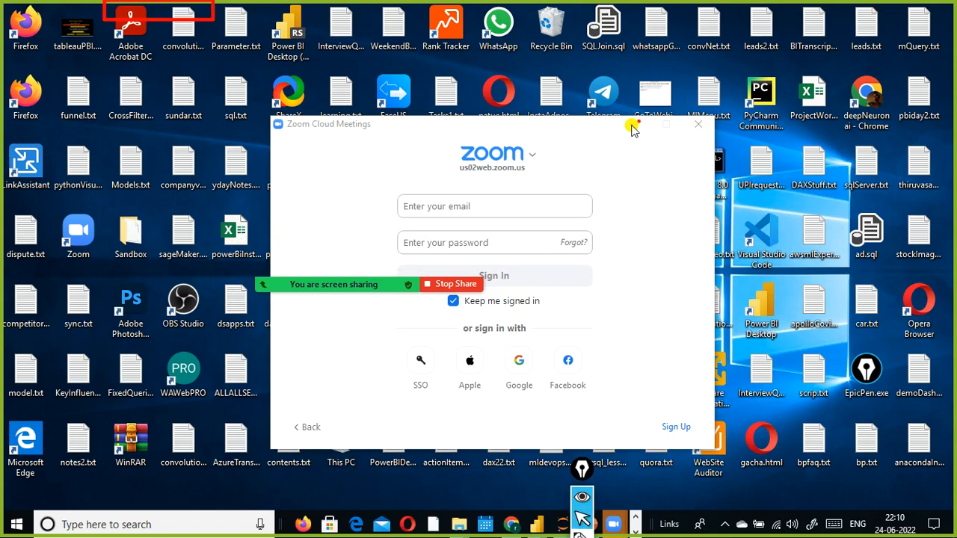
key(ctrl+shift+1)
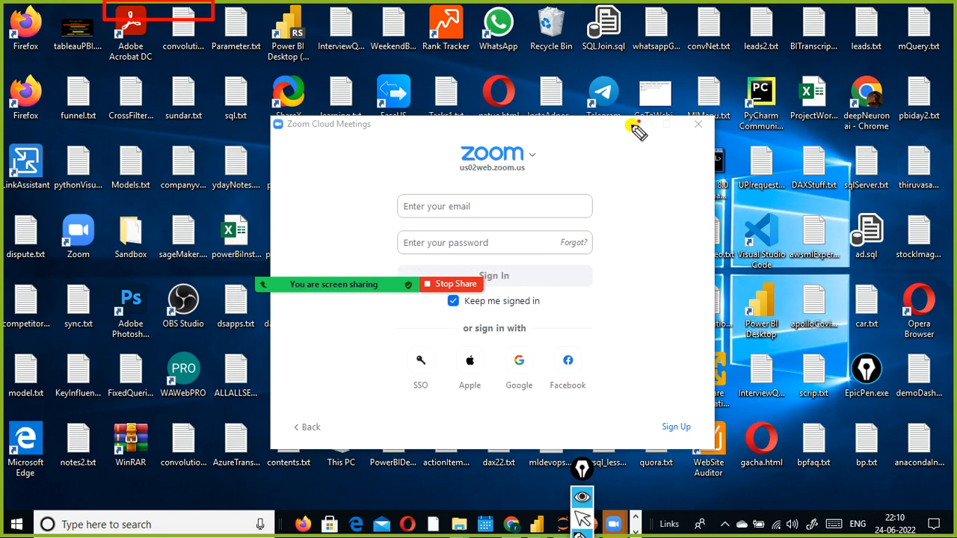
key(ctrl+shift+2)
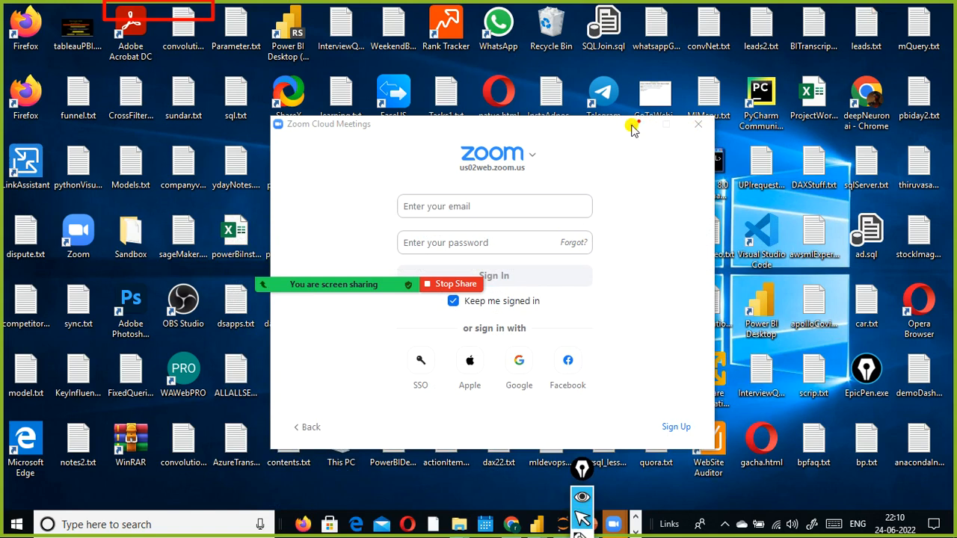
key(ctrl+shift+7)
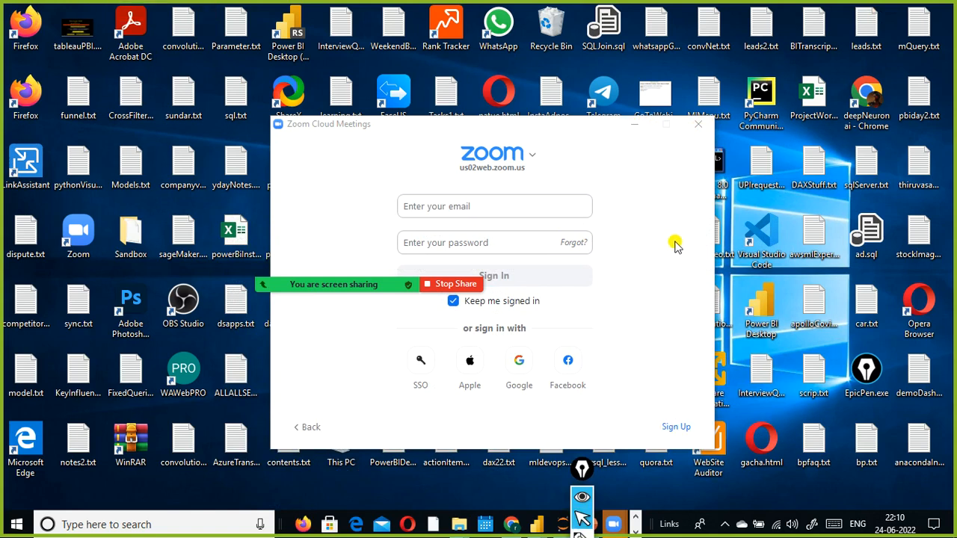
Show the screen recorder's control bar and switch back to the Power Query Editor window with the Expenses query.
key(alt+Tab)
key(alt+Tab)
key(alt+Tab)
key(alt+Tab)
key(alt+Tab)
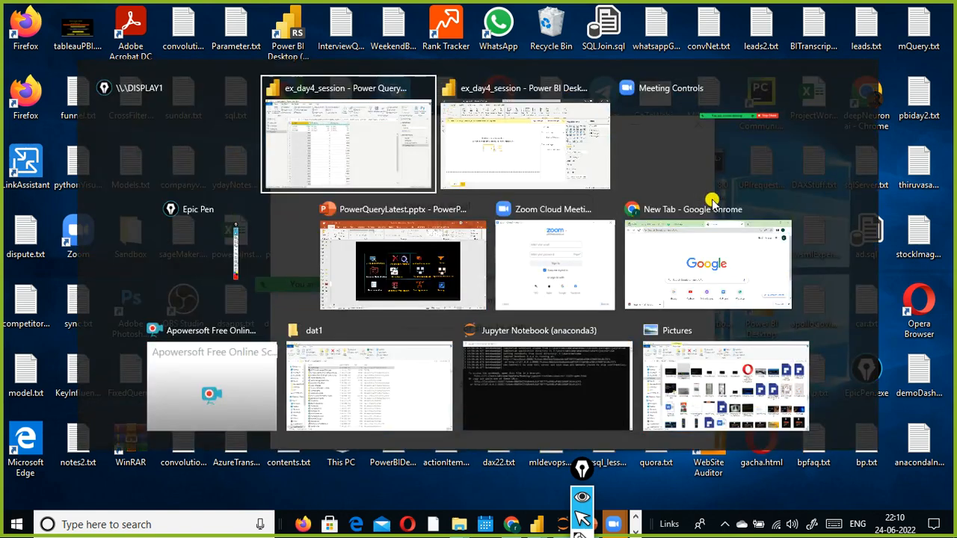
key(alt+Tab)
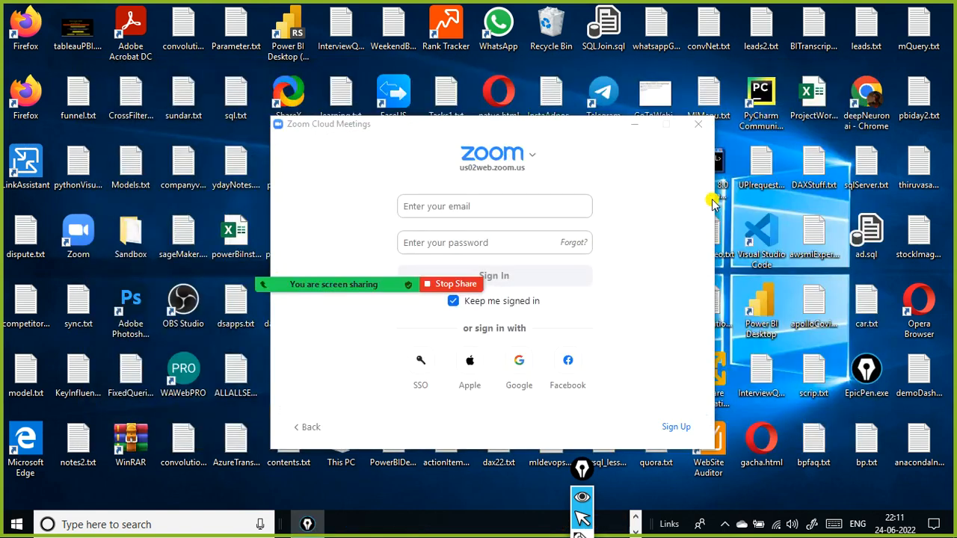
key(F9)
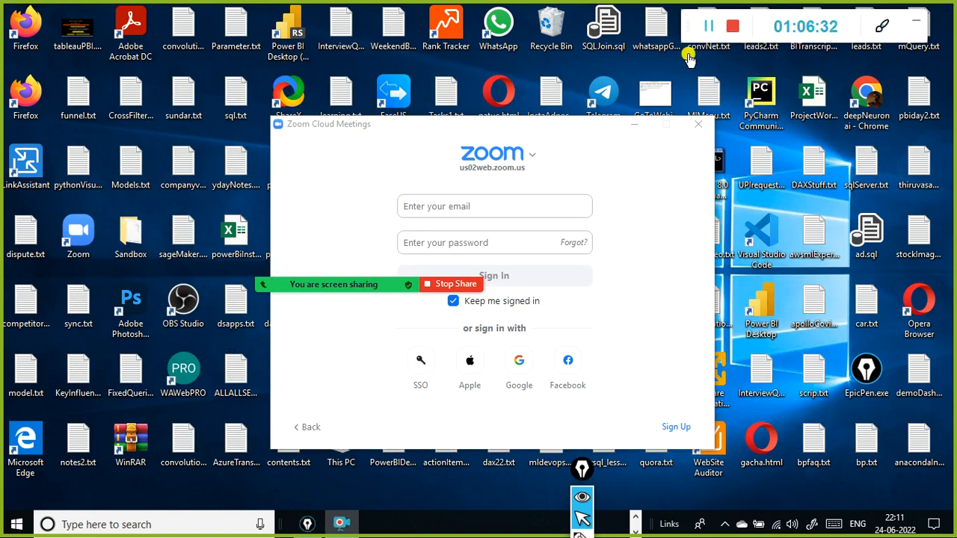
key(alt+Tab)
key(Tab)
key(Tab)
key(Tab)
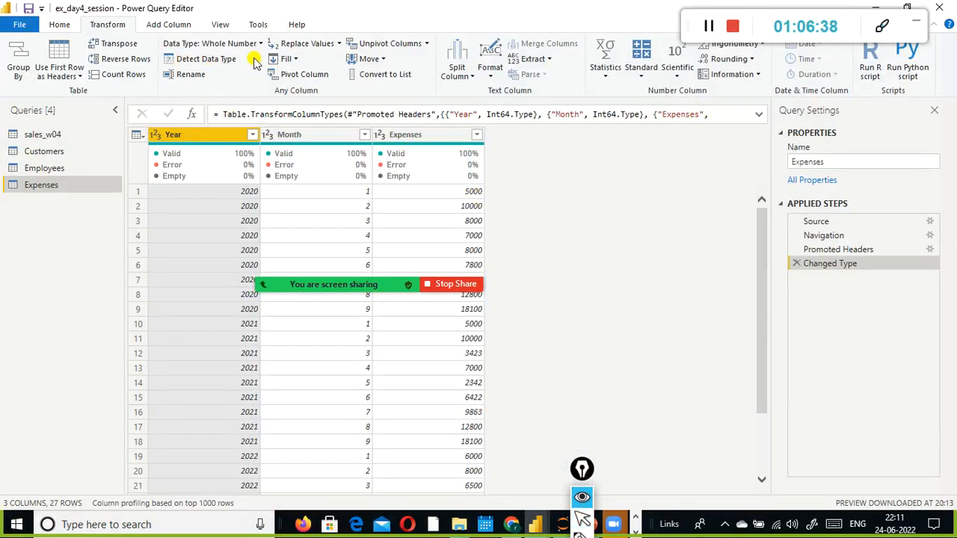
Draw a red rectangle around the Pivot Column command and add the text annotation "To convert rows into columns" beside the table.
drag(254, 66, 339, 87)
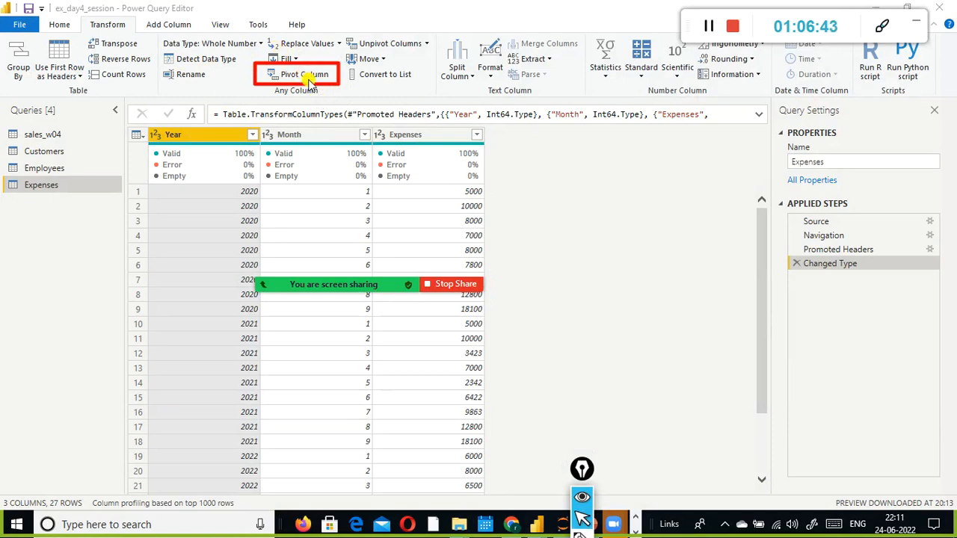
key(ctrl+shift+t)
click(528, 190)
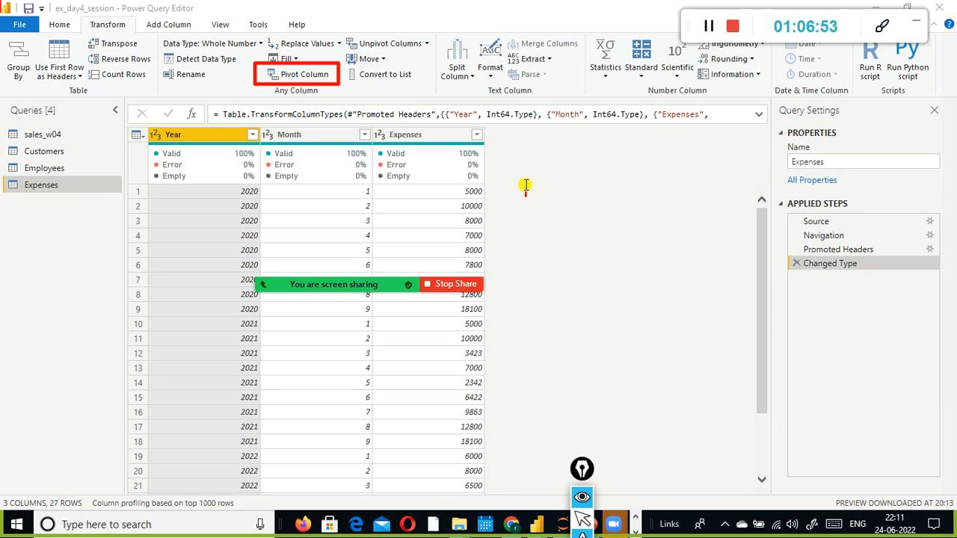
text(P)
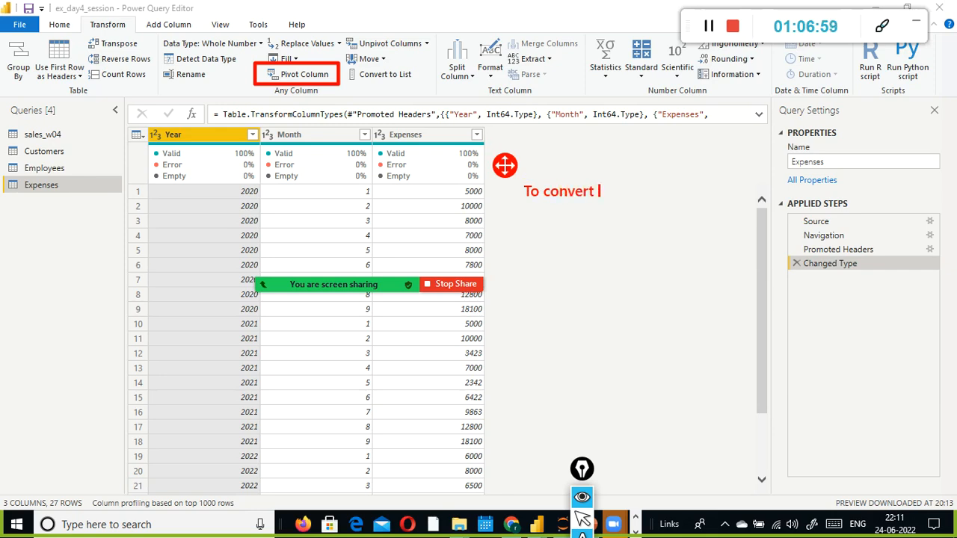
text(into columns)
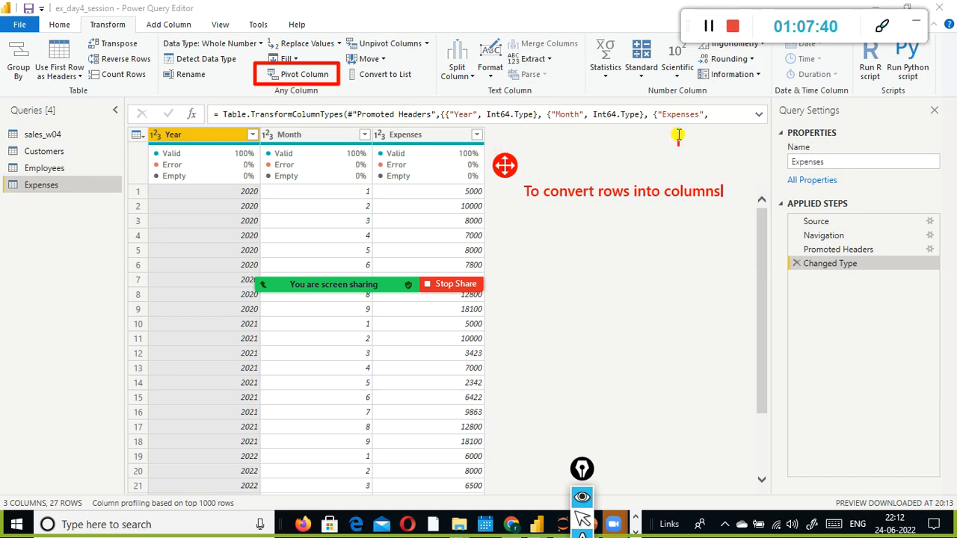
key(Escape)
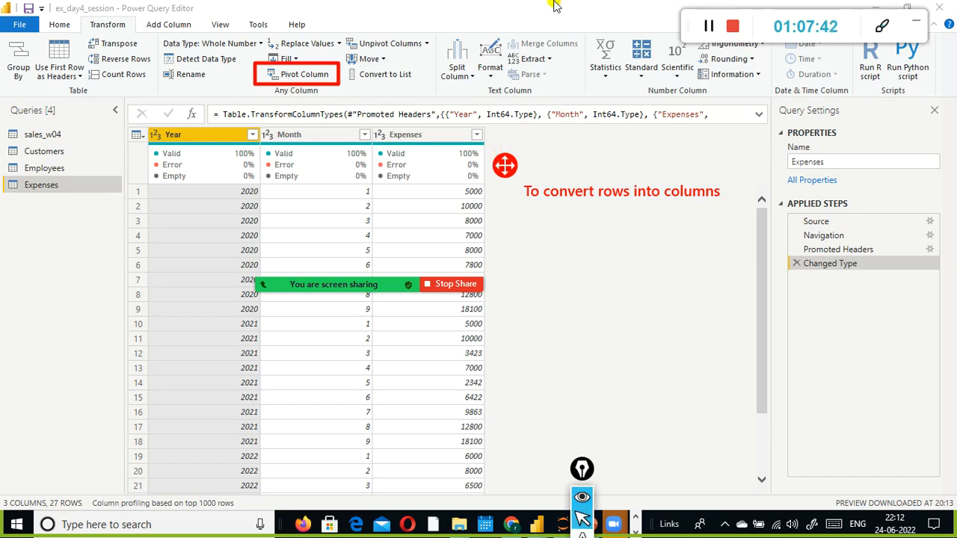
Check the distinct values of the Year column and apply its filter with all years selected.
click(252, 135)
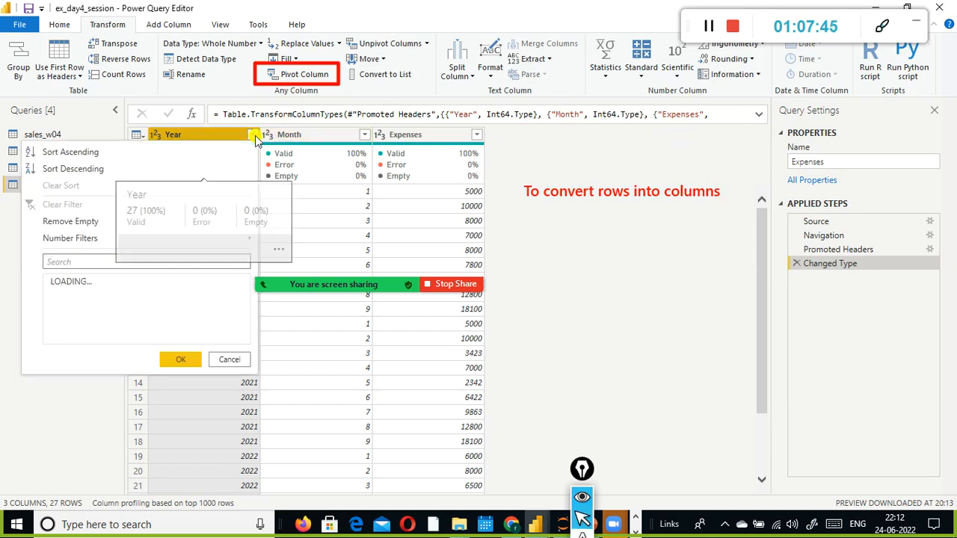
click(81, 311)
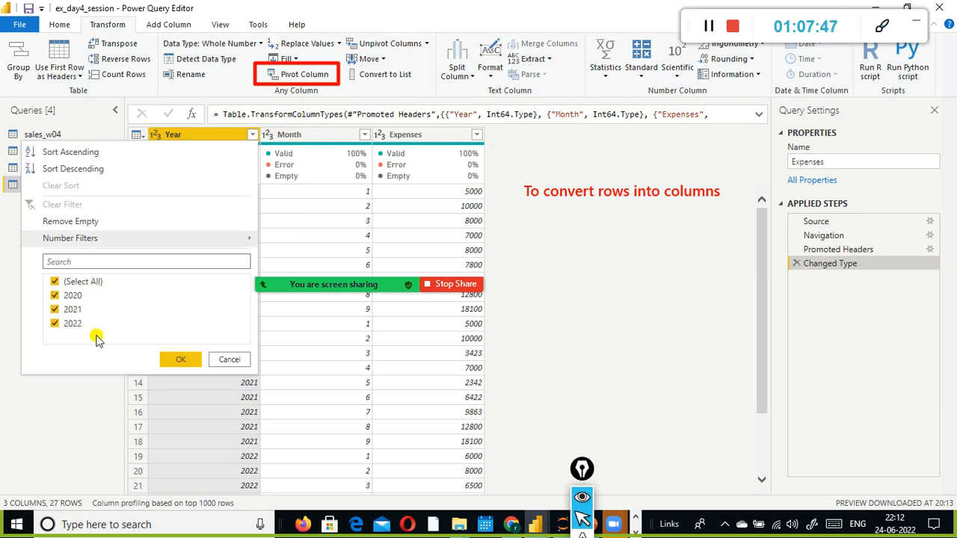
click(182, 360)
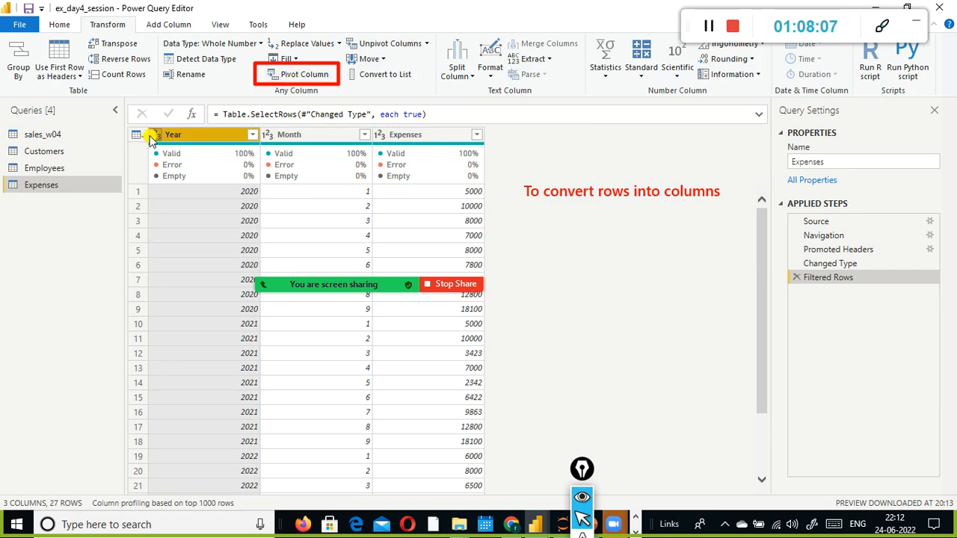
Pivot the Year column of the Expenses query, using Expenses as the values column.
click(322, 75)
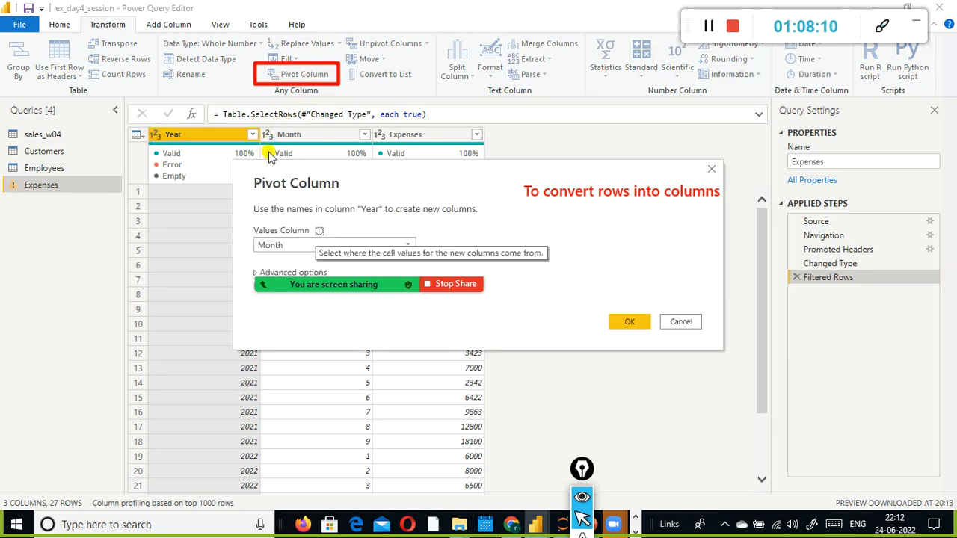
drag(434, 192, 447, 115)
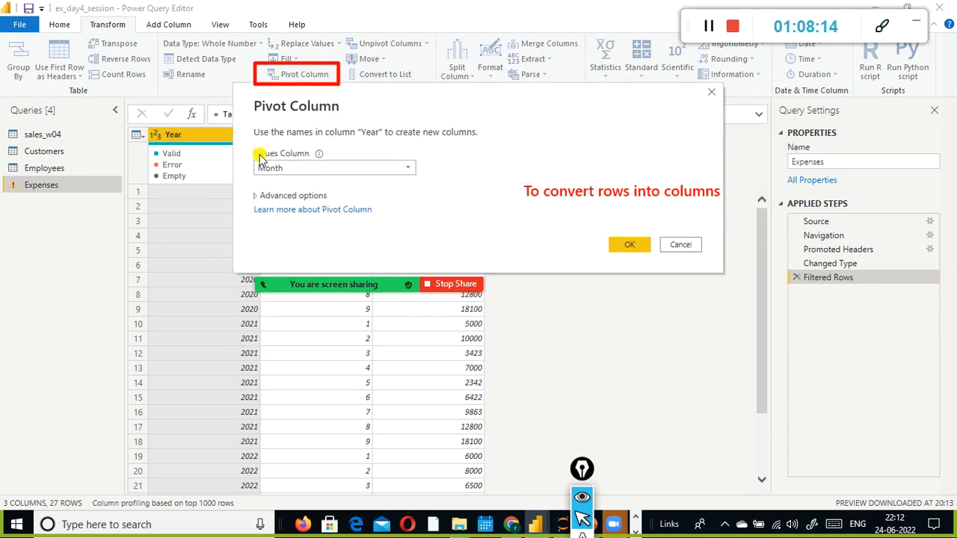
click(392, 167)
click(385, 194)
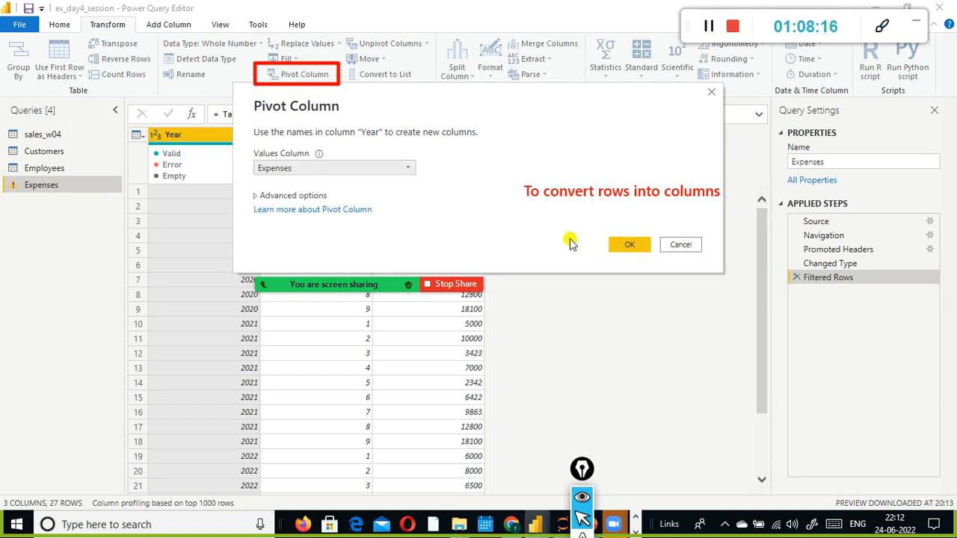
click(627, 244)
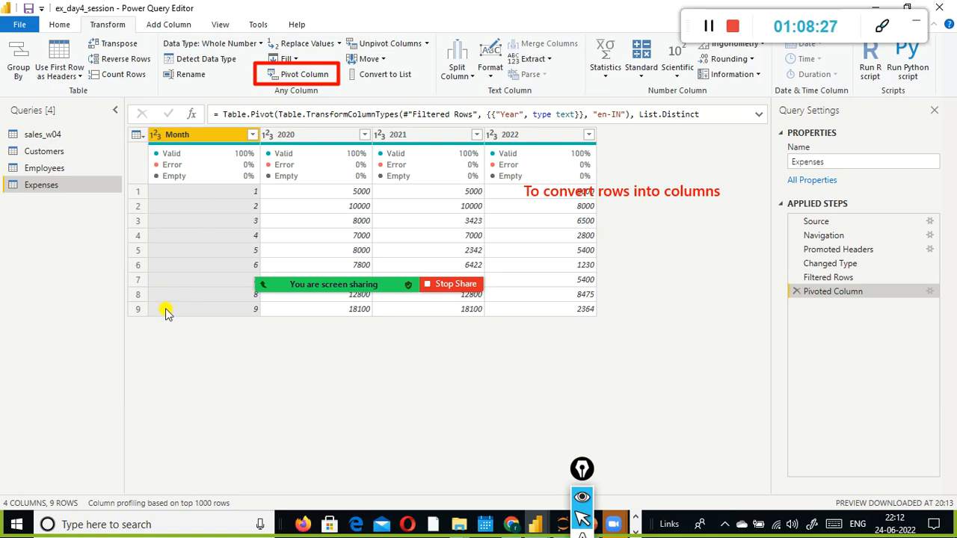
Compare the Expenses table before and after pivoting by viewing the Filtered Rows and Pivoted Column steps.
click(829, 279)
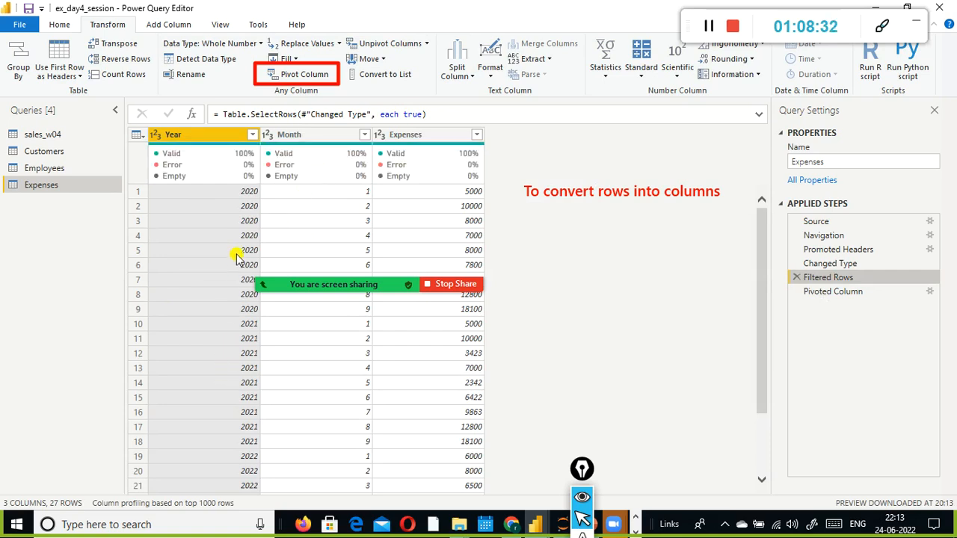
mouse_move(348, 266)
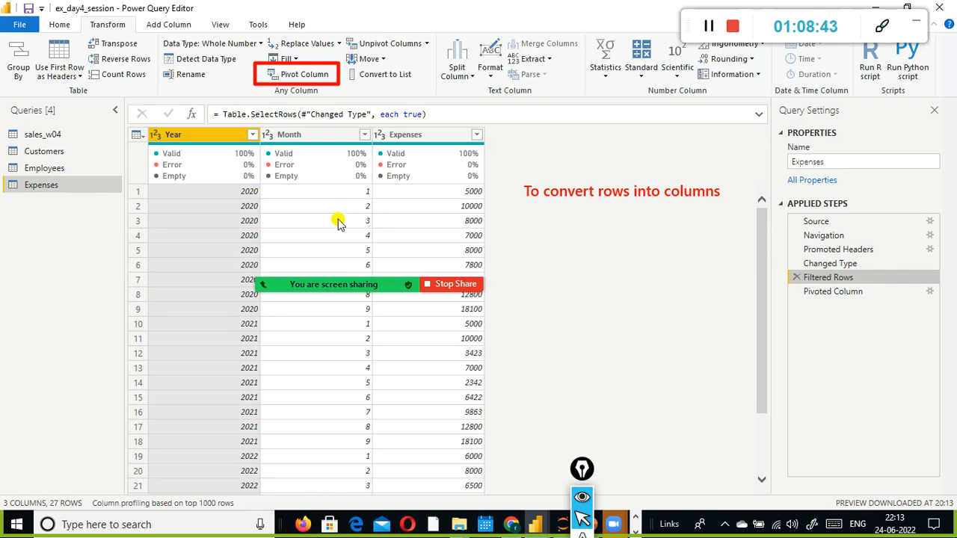
scroll(333, 359, down, 2)
scroll(306, 336, up, 2)
click(825, 292)
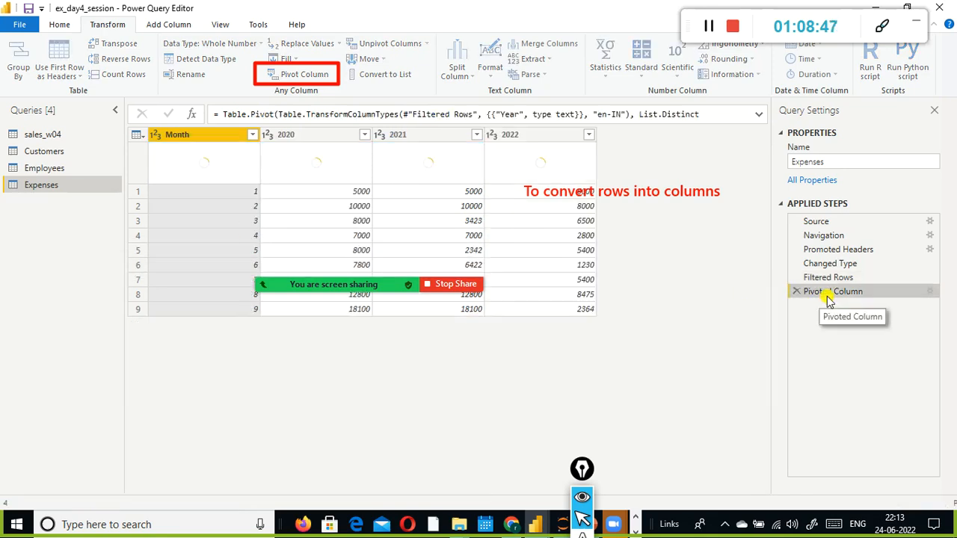
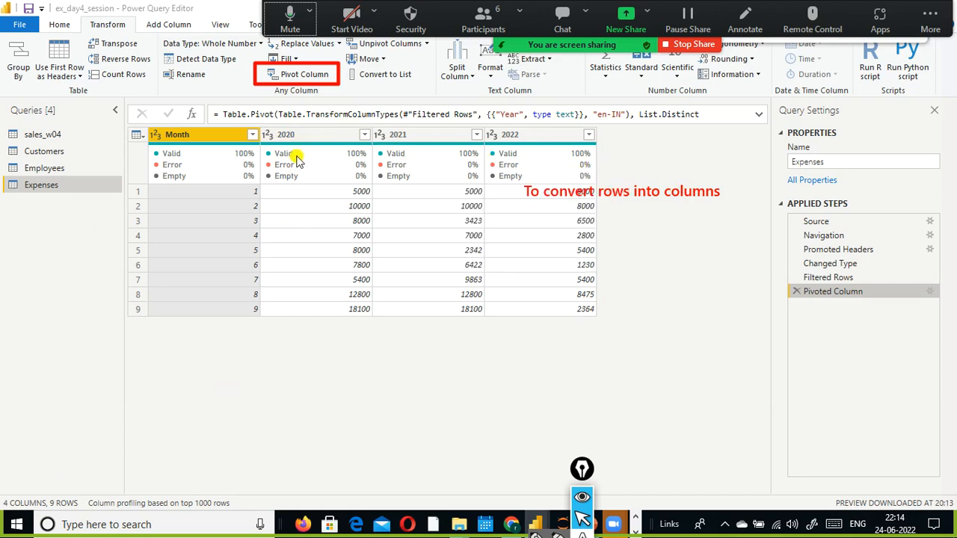
Try unpivoting the Month column and delete the resulting Unpivoted Columns step.
click(425, 45)
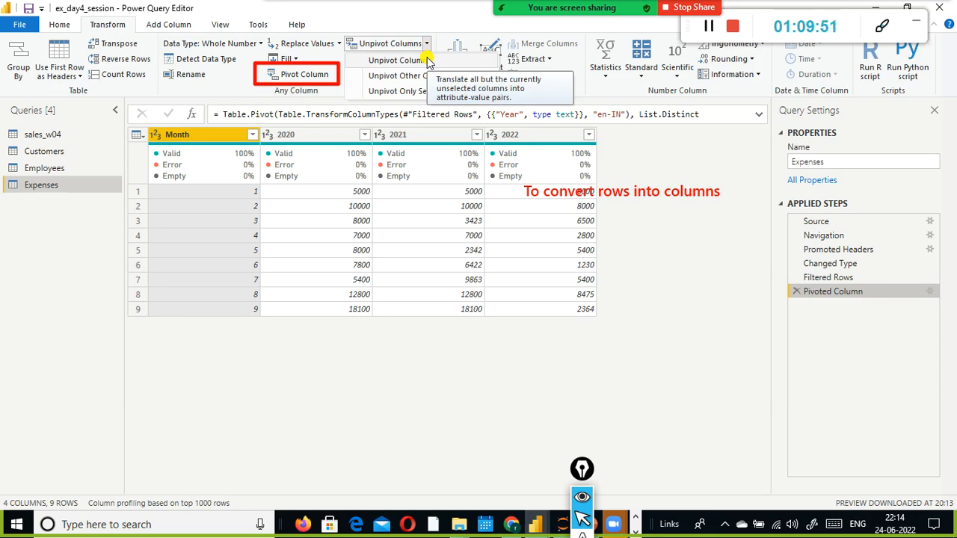
click(428, 62)
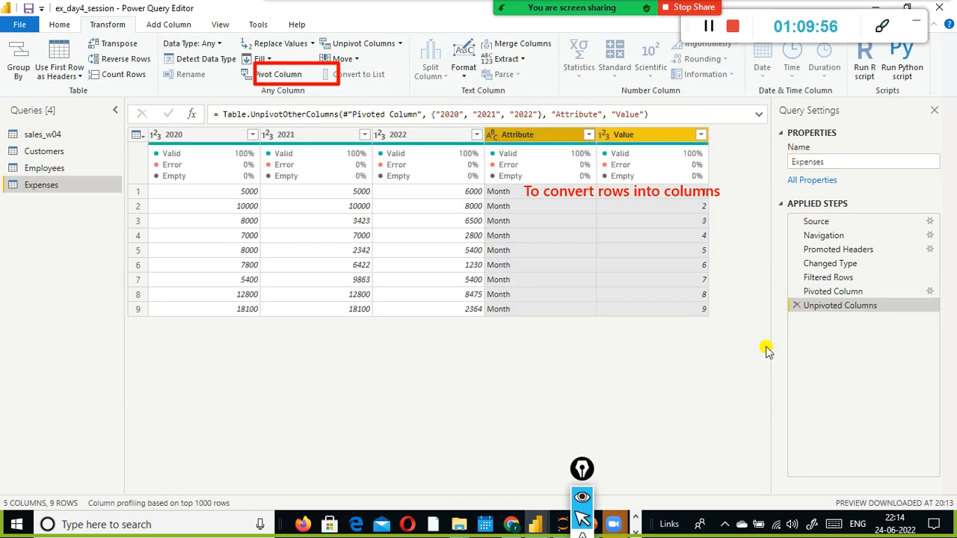
click(796, 305)
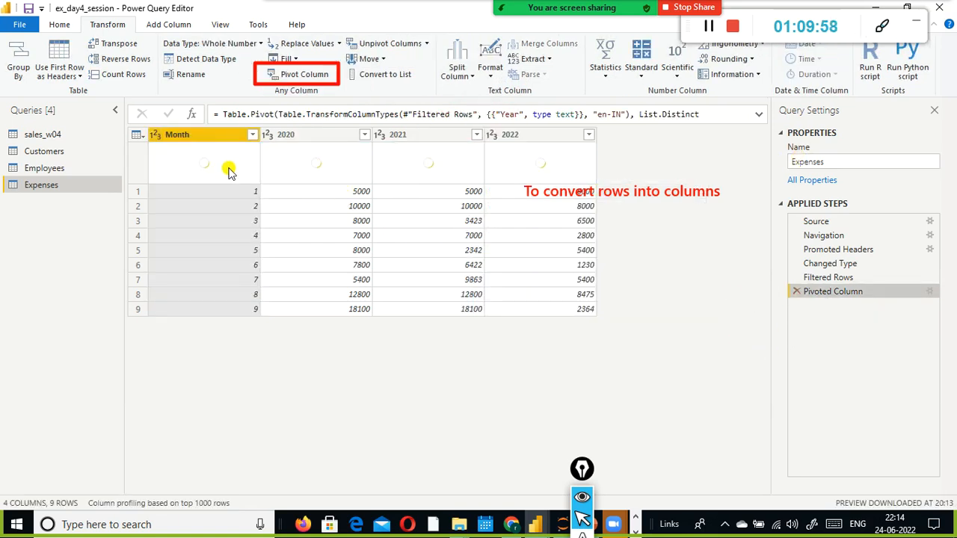
Unpivot the 2020, 2021 and 2022 columns into attribute-value rows.
click(314, 134)
ctrl+click(401, 130)
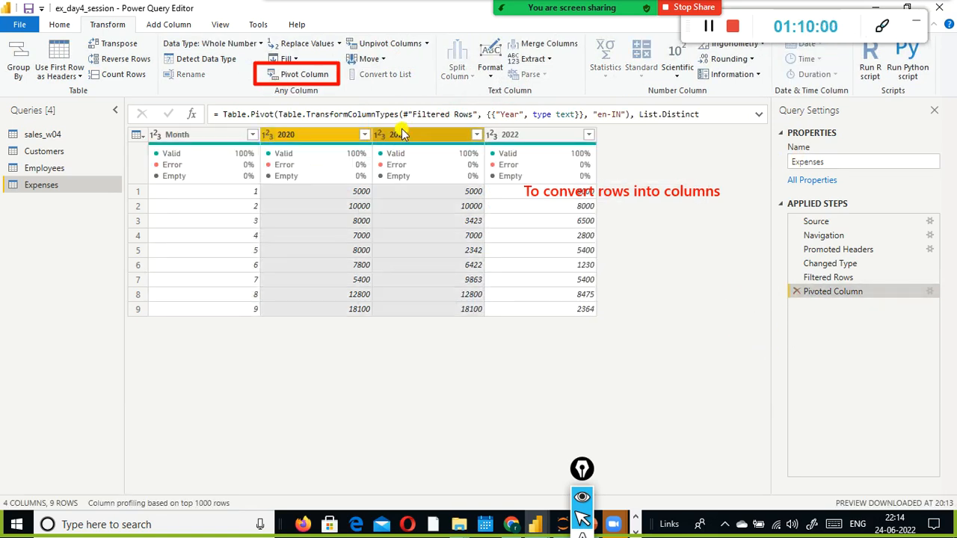
ctrl+click(526, 139)
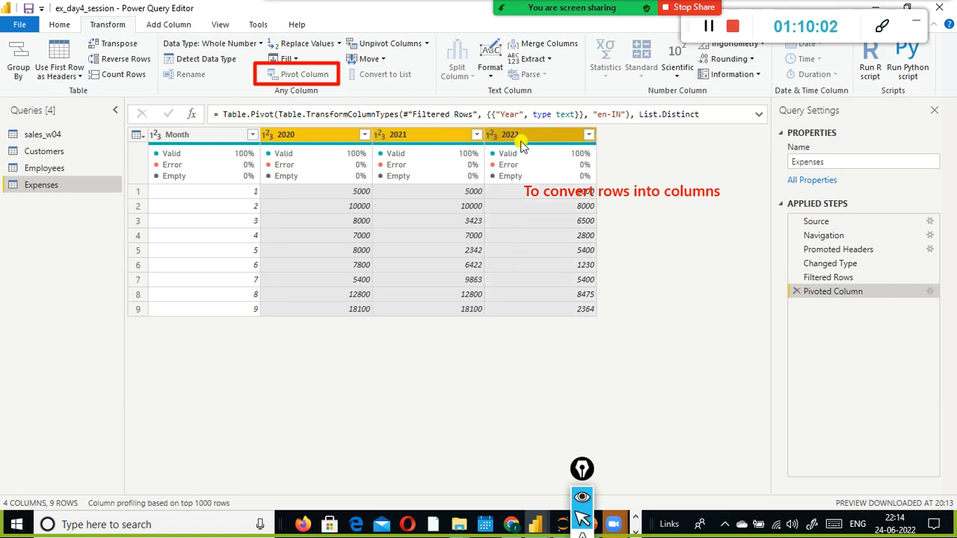
click(427, 43)
click(426, 61)
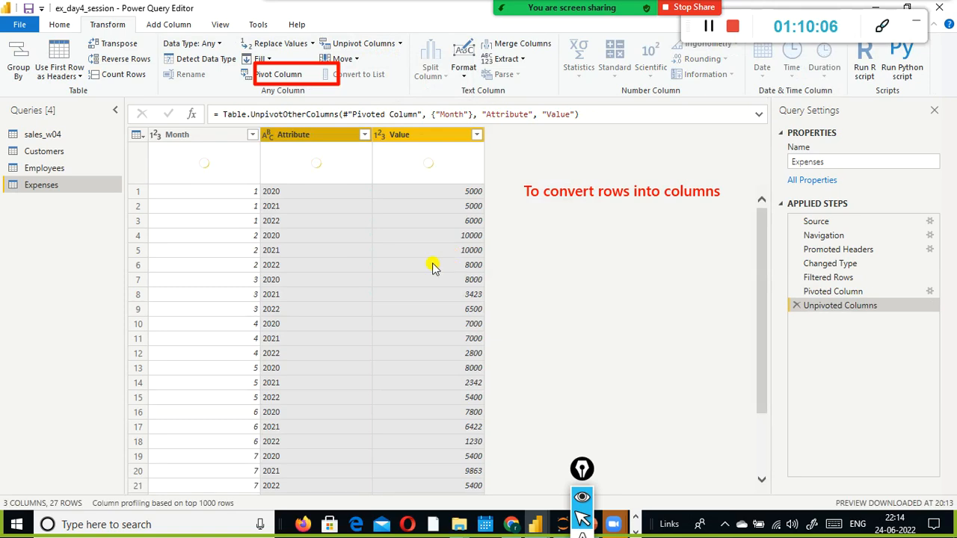
Rename the Attribute column to Year and the Value column to Expenses.
double_click(309, 132)
text(Year)
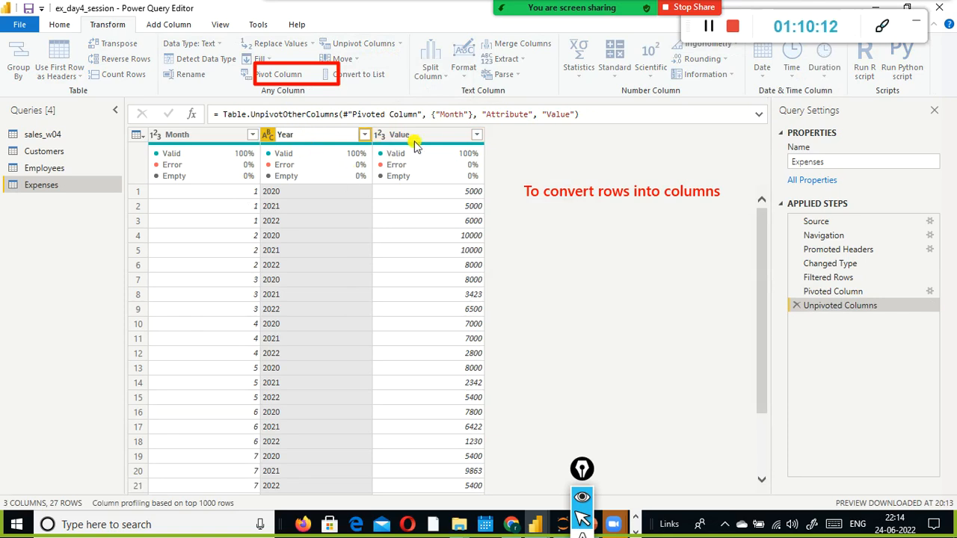
key(Return)
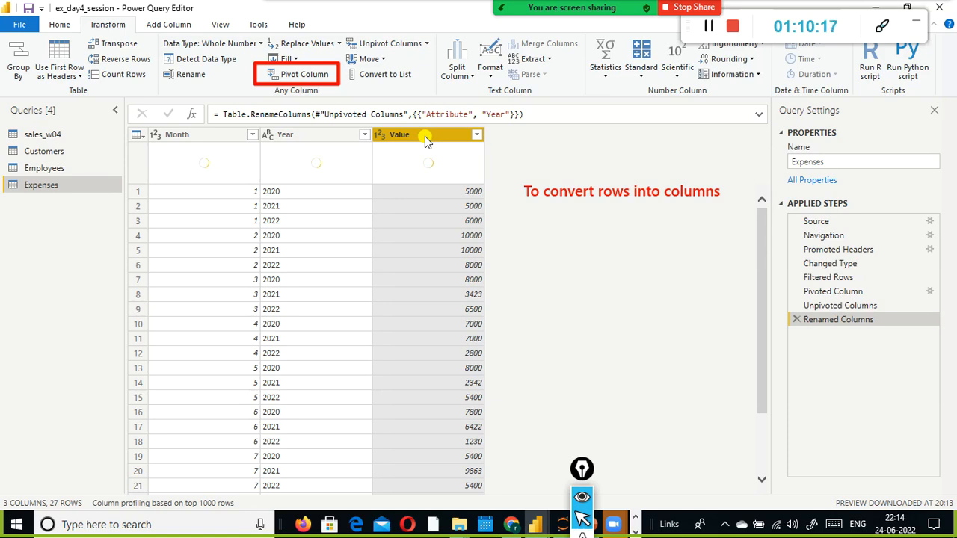
double_click(425, 136)
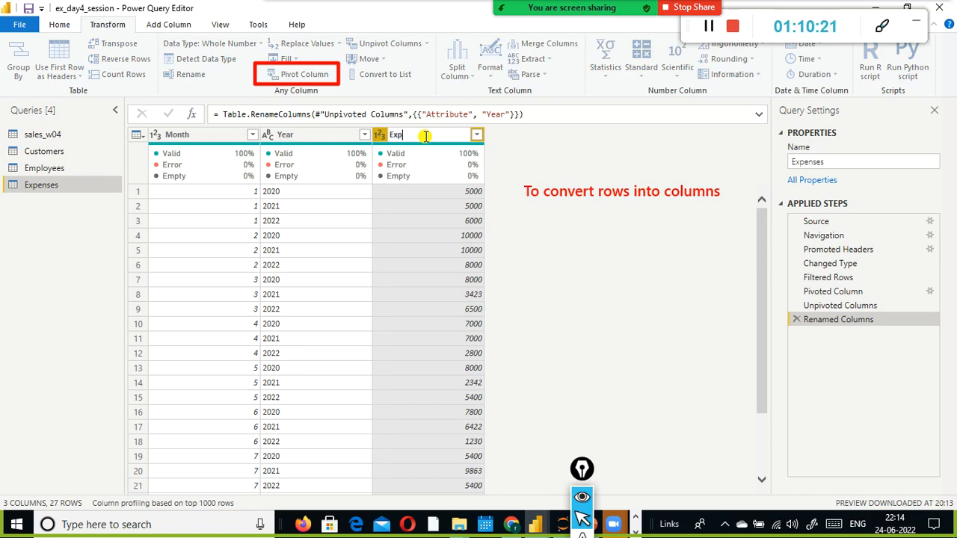
text(Expenses)
key(Return)
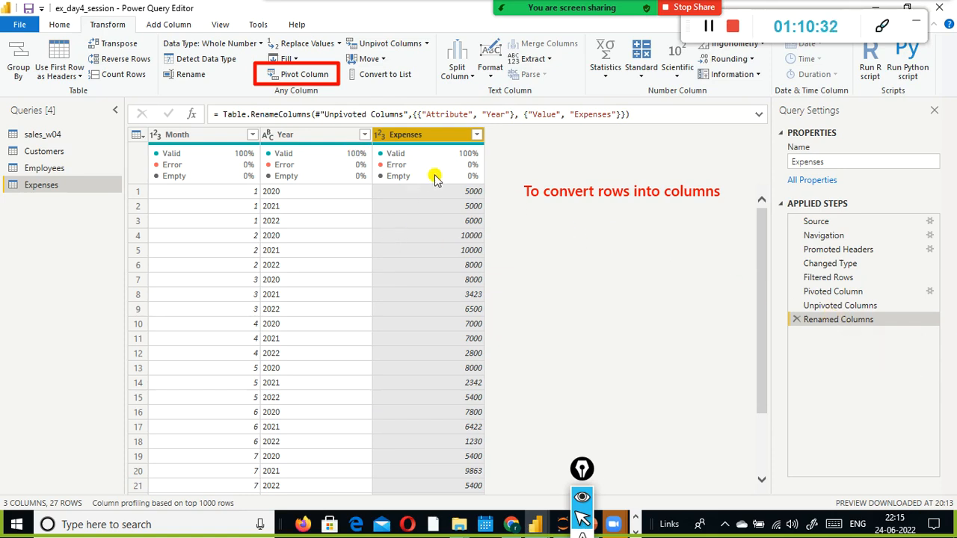
Look over the unpivot options, and delete the Renamed Columns and Unpivoted Columns steps from the Expenses query.
click(427, 43)
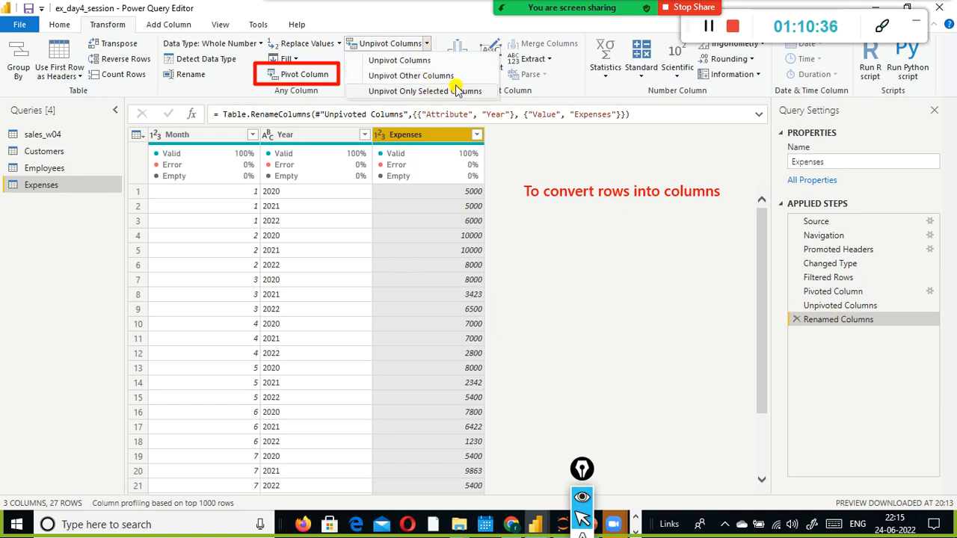
click(686, 307)
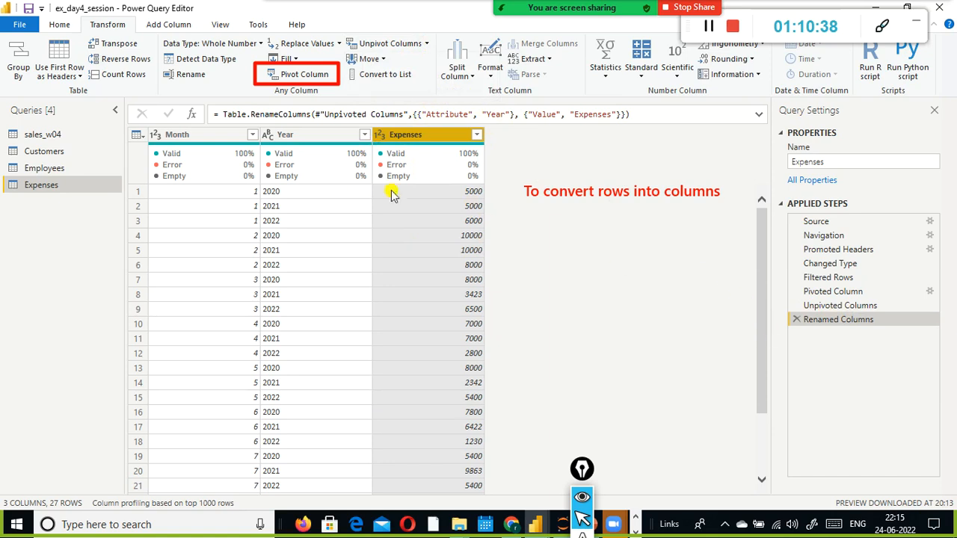
click(794, 320)
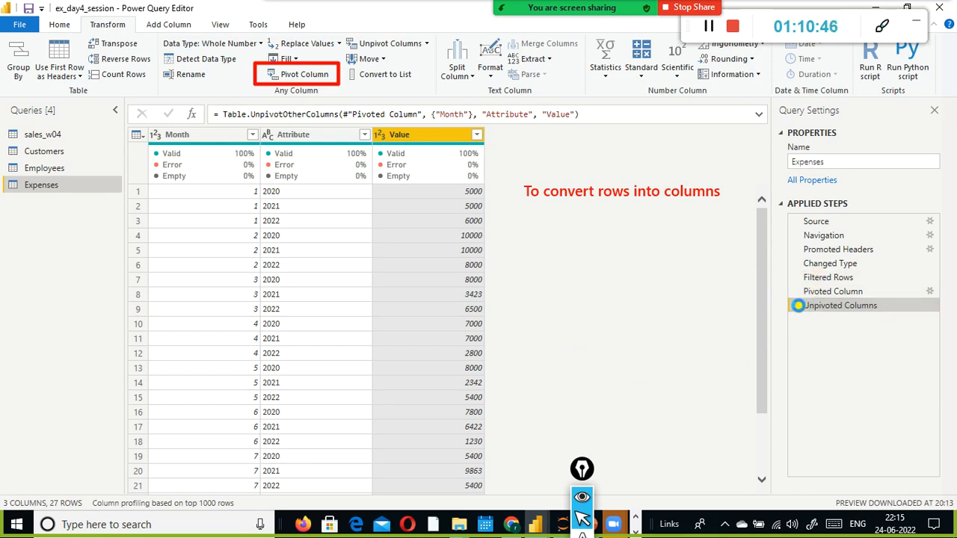
click(797, 305)
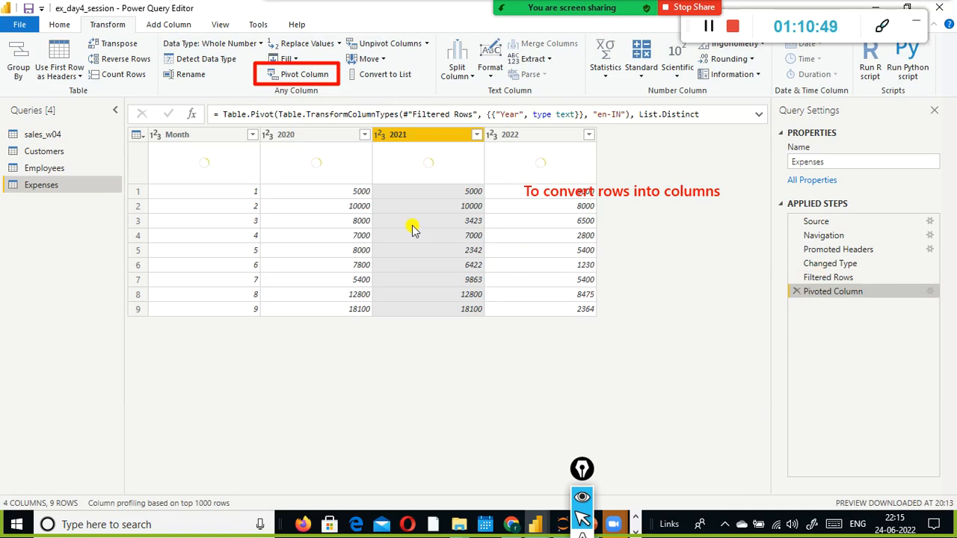
Try unpivoting the 2020, 2021 and 2022 columns together, and delete the resulting Unpivoted Columns step.
click(429, 45)
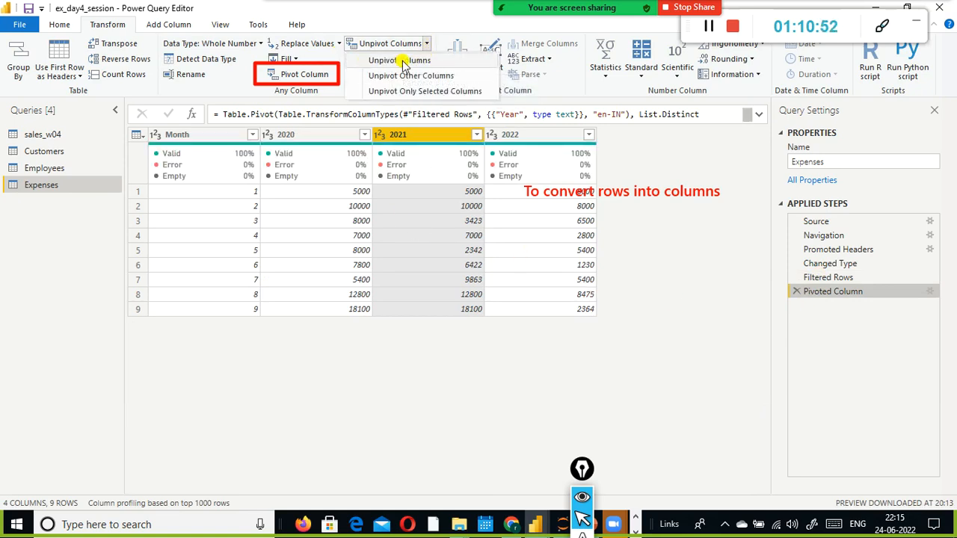
click(308, 135)
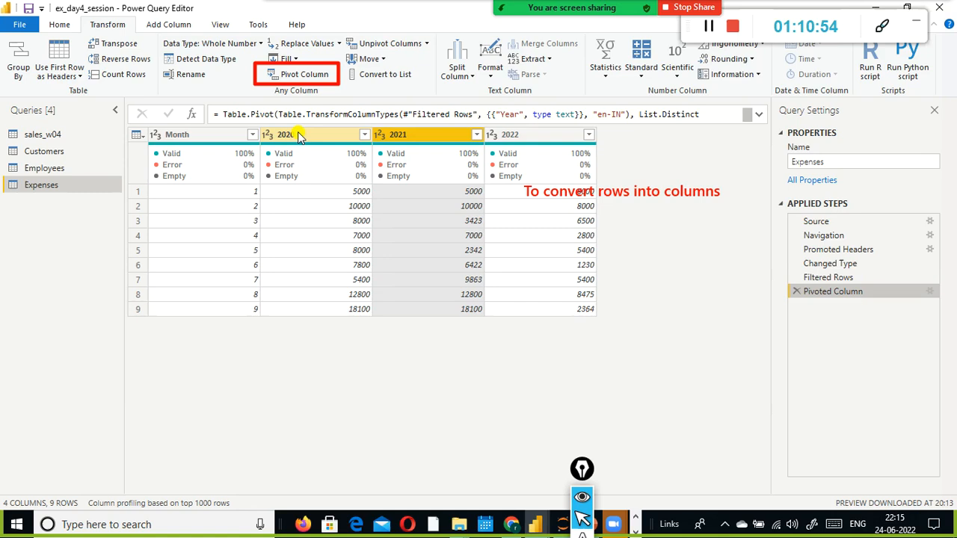
ctrl+click(323, 135)
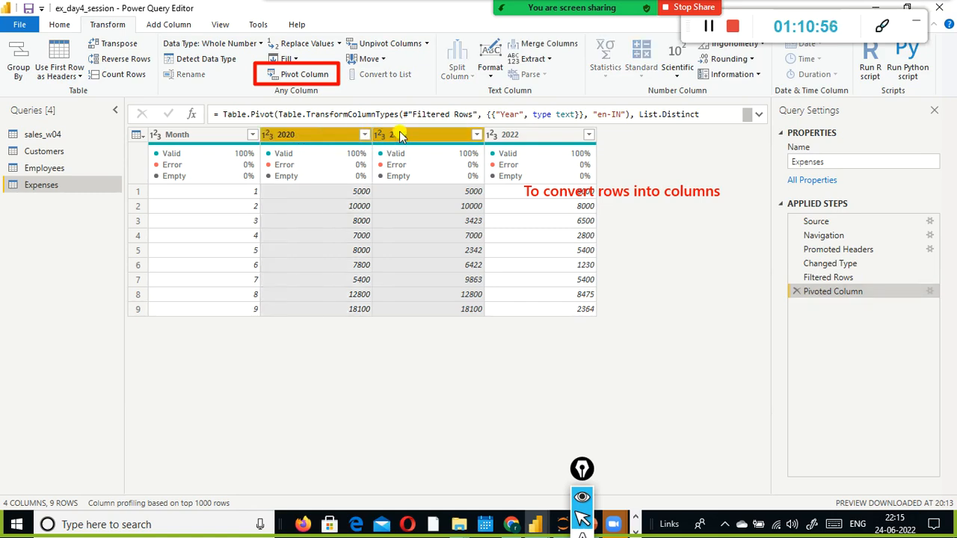
ctrl+click(392, 135)
ctrl+click(539, 138)
ctrl+click(441, 138)
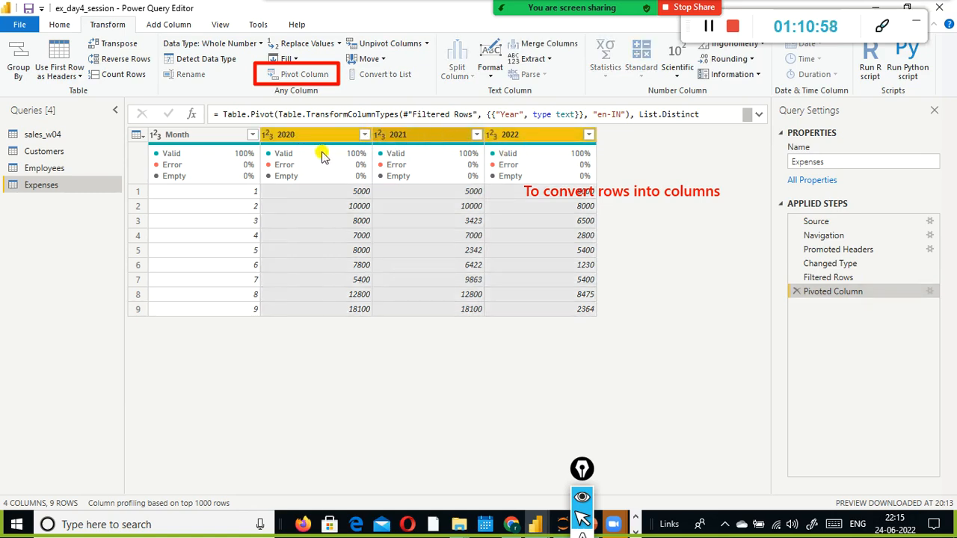
click(428, 44)
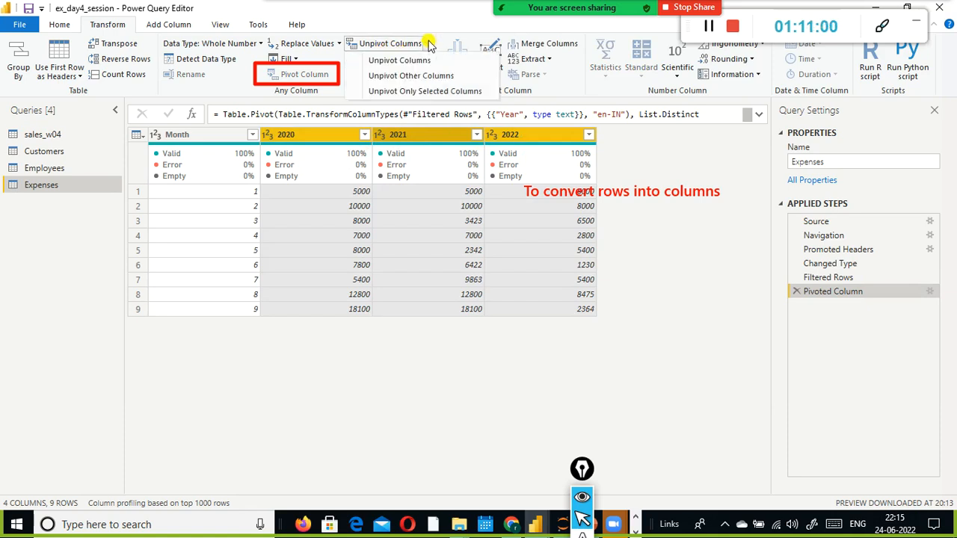
click(418, 60)
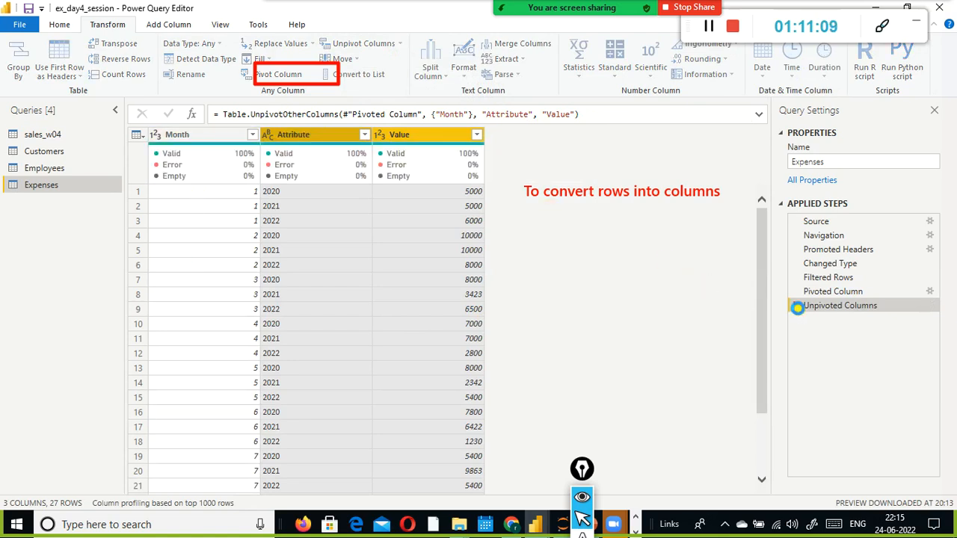
click(796, 305)
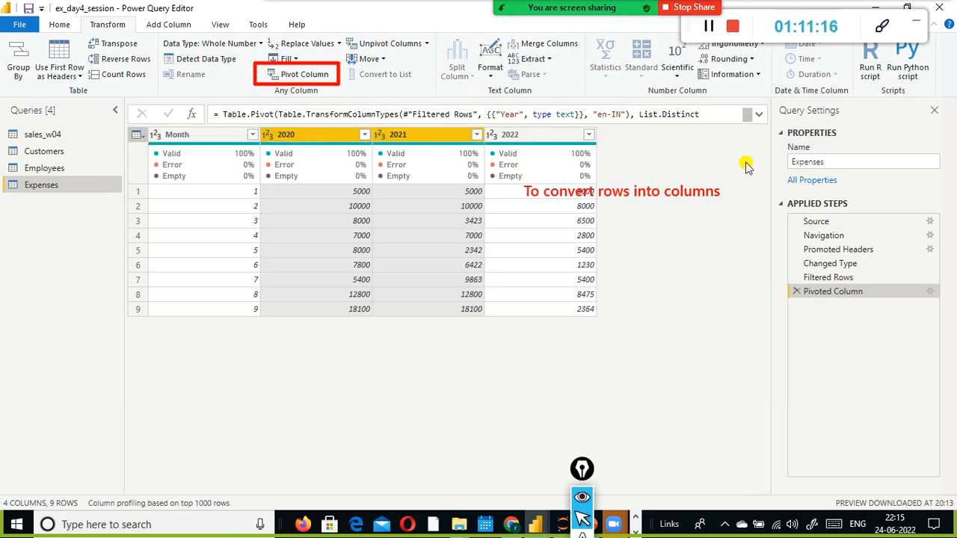
Select the 2020, 2021 and 2022 columns again and look over the available unpivot options.
click(418, 139)
click(282, 136)
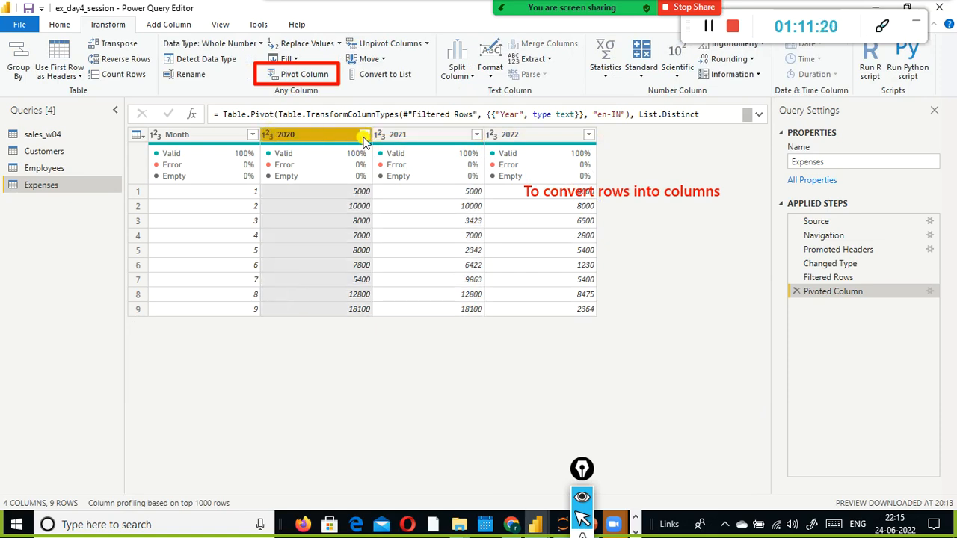
ctrl+click(554, 137)
ctrl+click(447, 135)
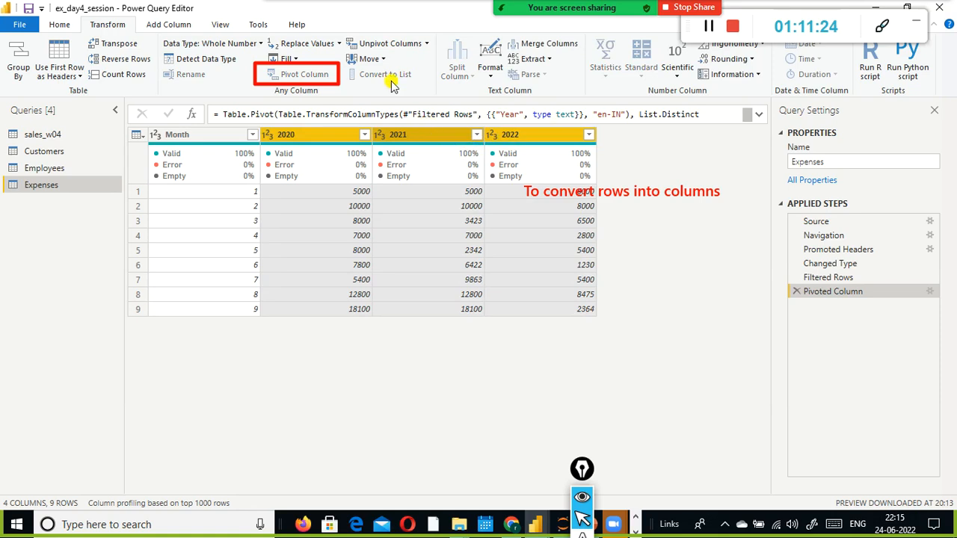
click(426, 43)
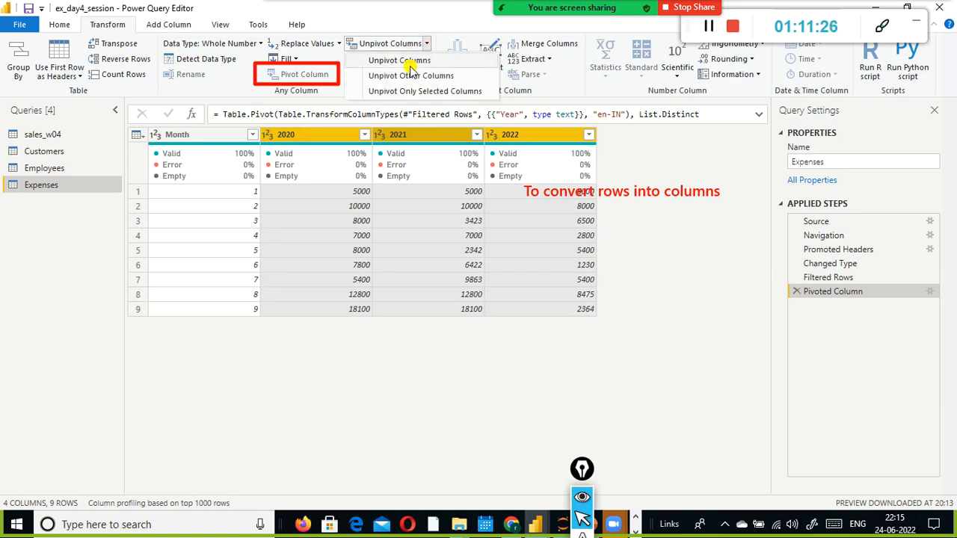
click(611, 155)
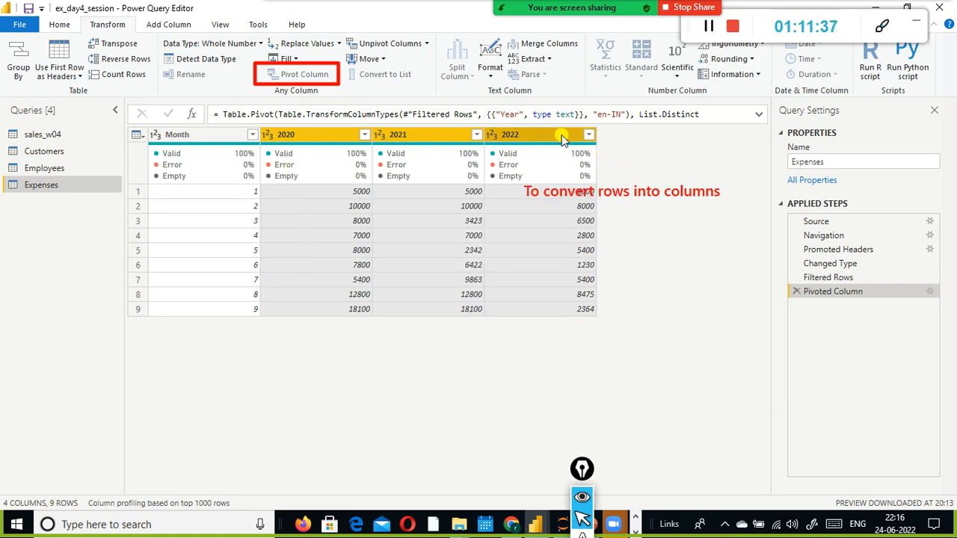
click(426, 43)
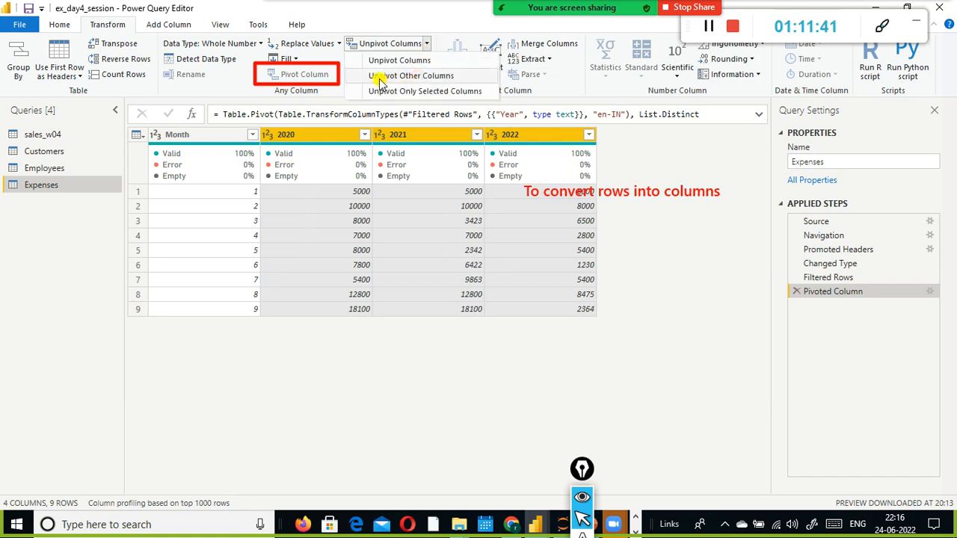
Try Unpivot Other Columns based on the Month column, and delete the resulting Unpivoted Other Columns step.
click(166, 142)
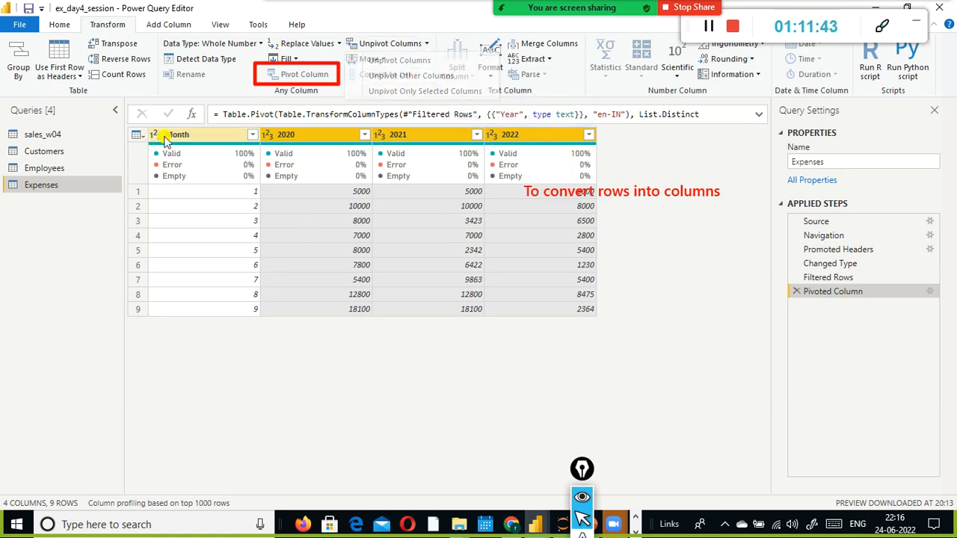
click(212, 138)
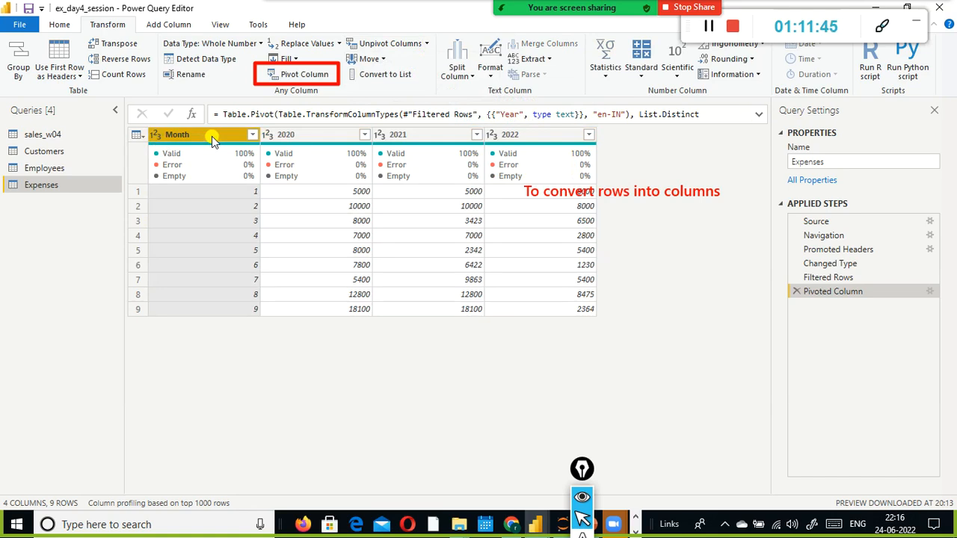
click(426, 43)
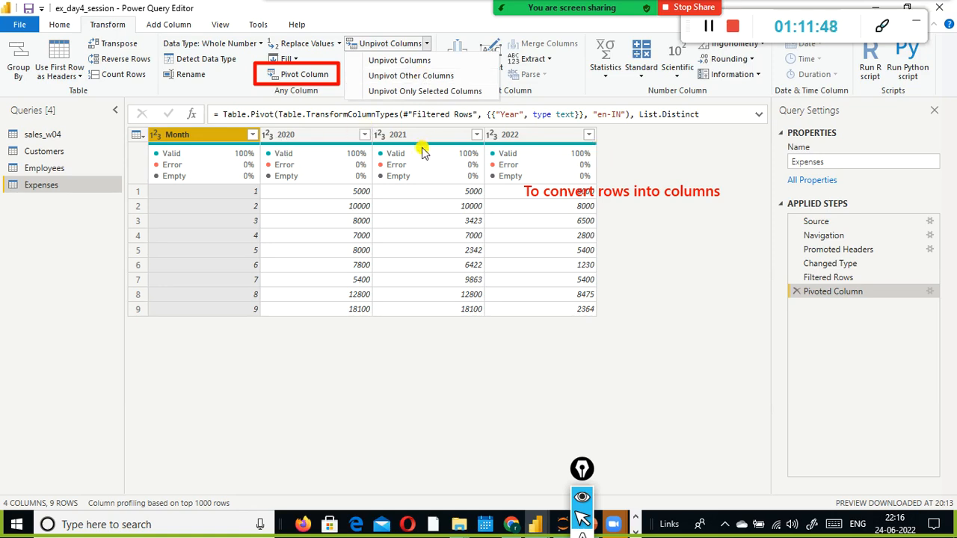
key(Escape)
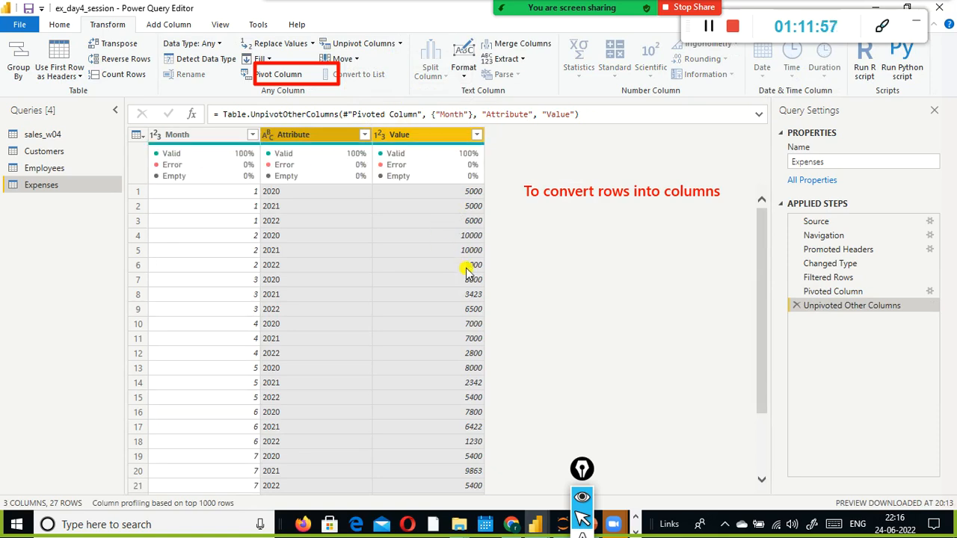
click(796, 305)
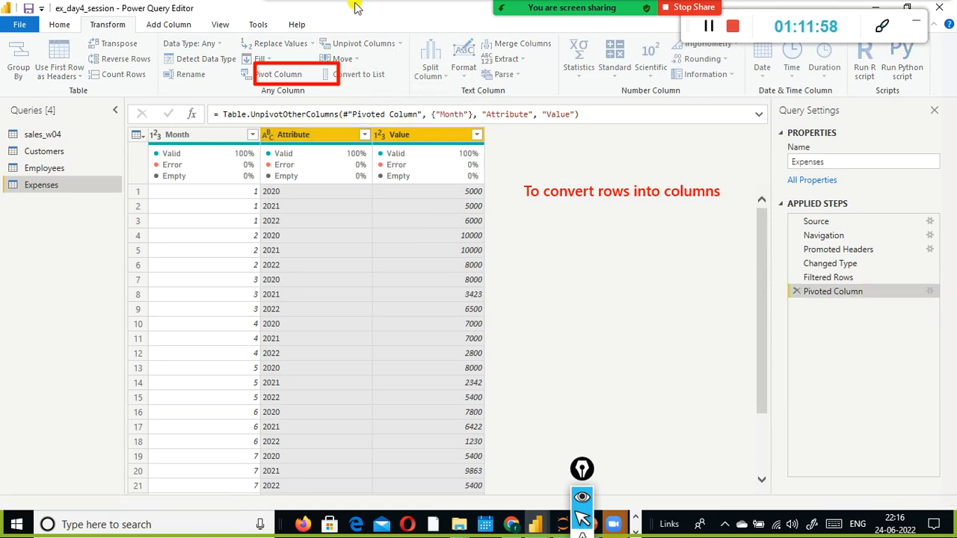
Try Unpivot Only Selected Columns on the Month column, and delete the step it adds to the query.
click(427, 45)
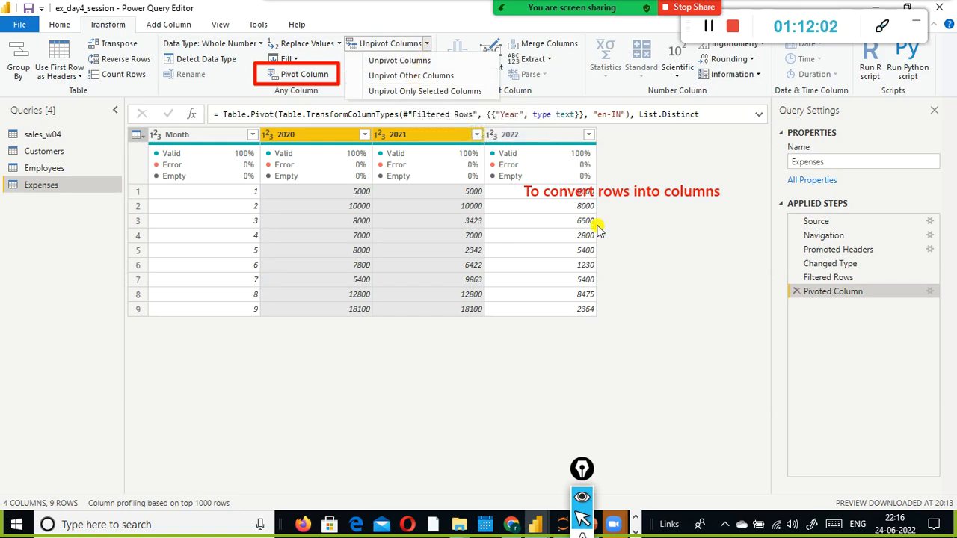
click(616, 249)
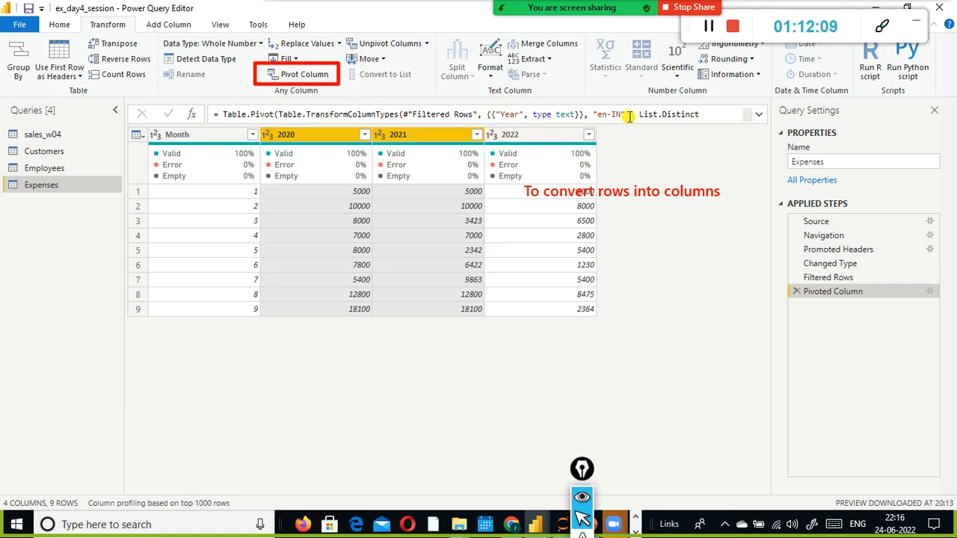
click(190, 142)
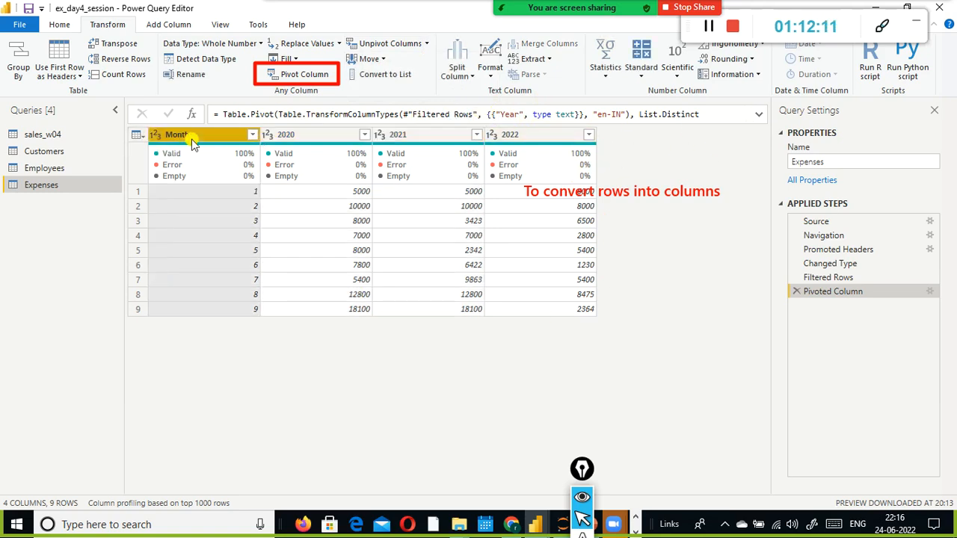
click(426, 44)
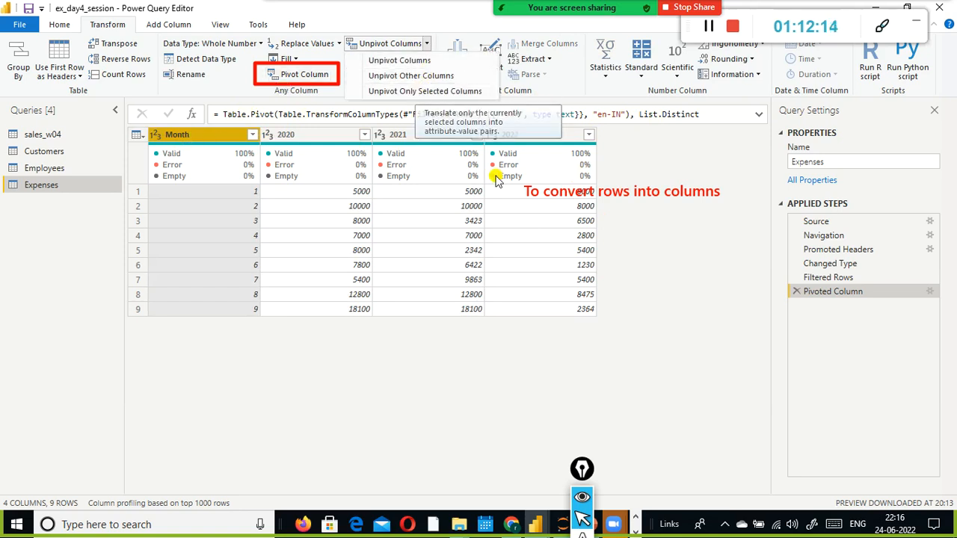
click(458, 91)
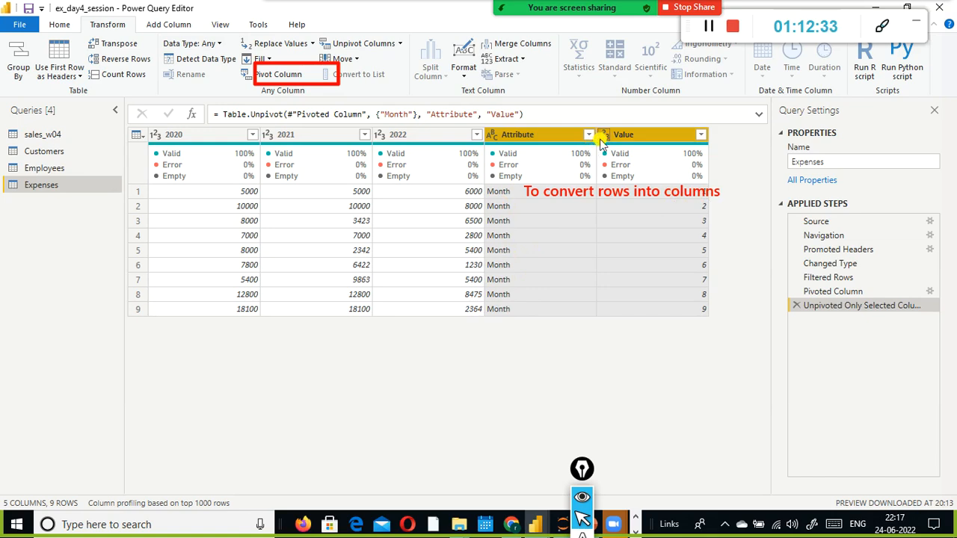
click(796, 306)
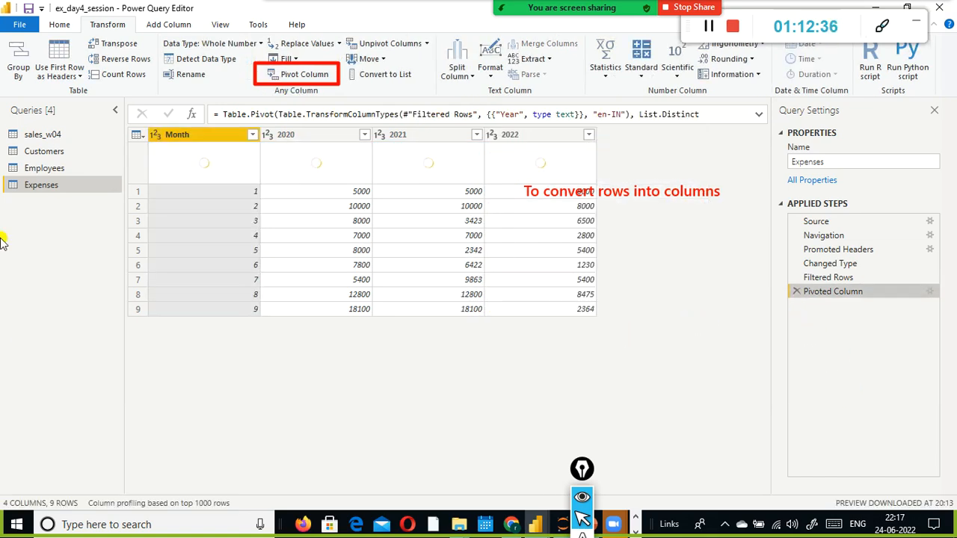
Review the unpivot options once more and select all four columns of the pivoted Expenses table.
click(428, 45)
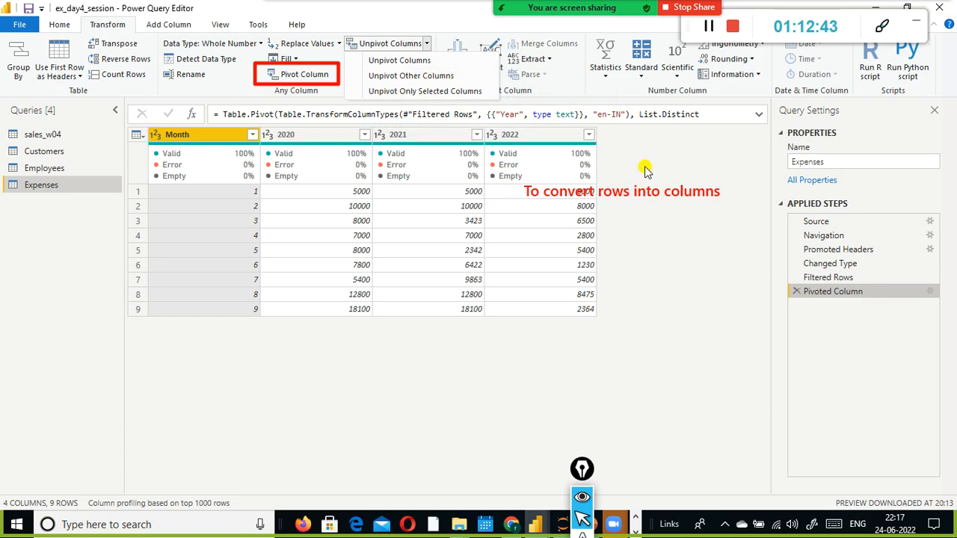
click(685, 327)
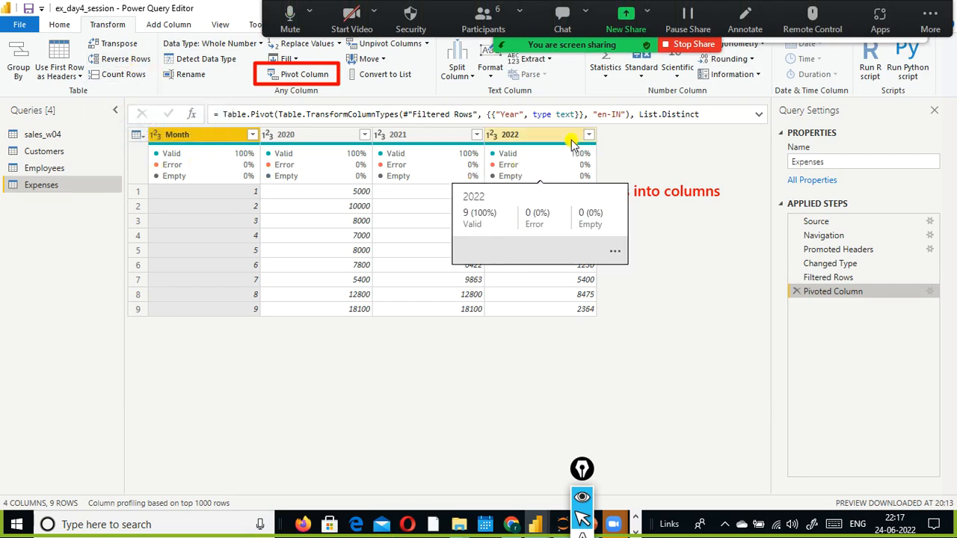
ctrl+click(286, 135)
click(379, 136)
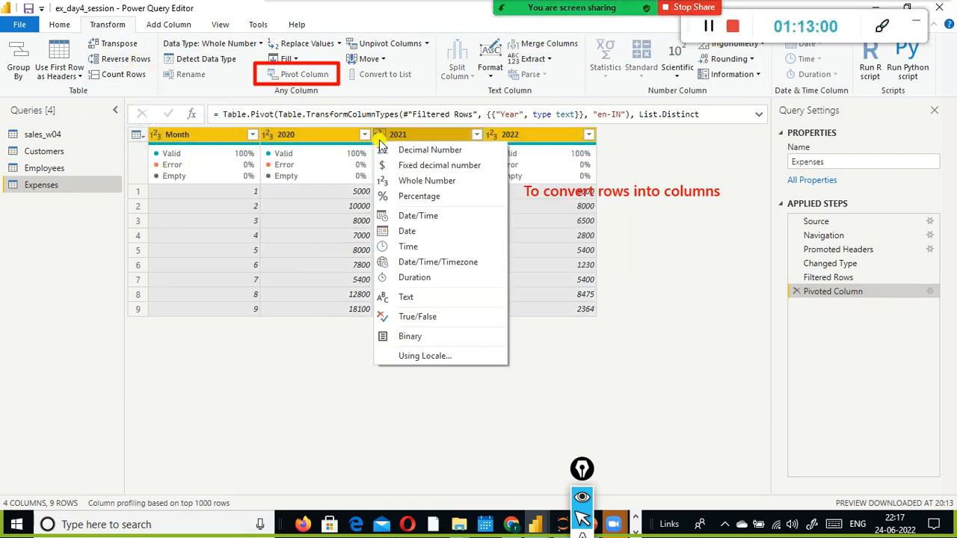
click(672, 409)
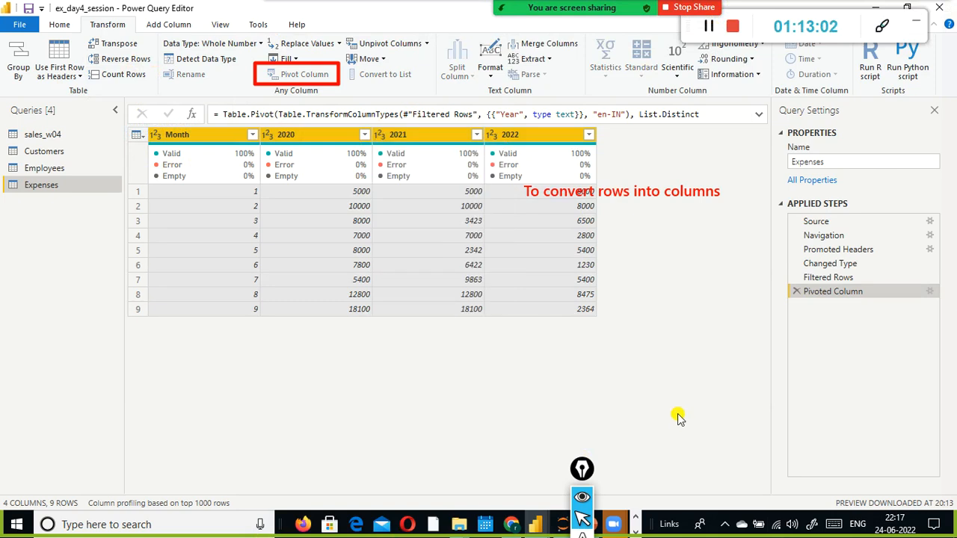
Try Reverse Rows and Transpose in turn on the pivoted Expenses table, deleting the step each one adds.
click(131, 65)
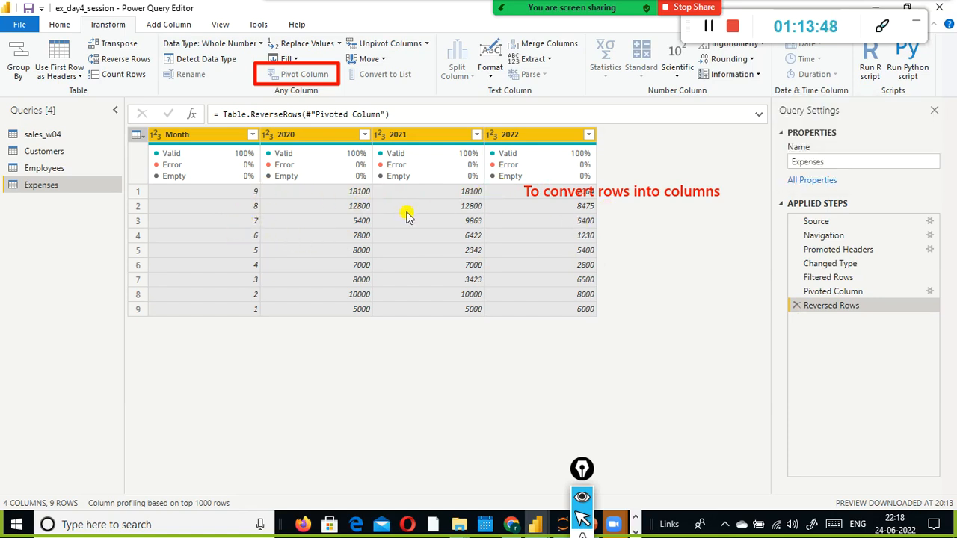
click(794, 306)
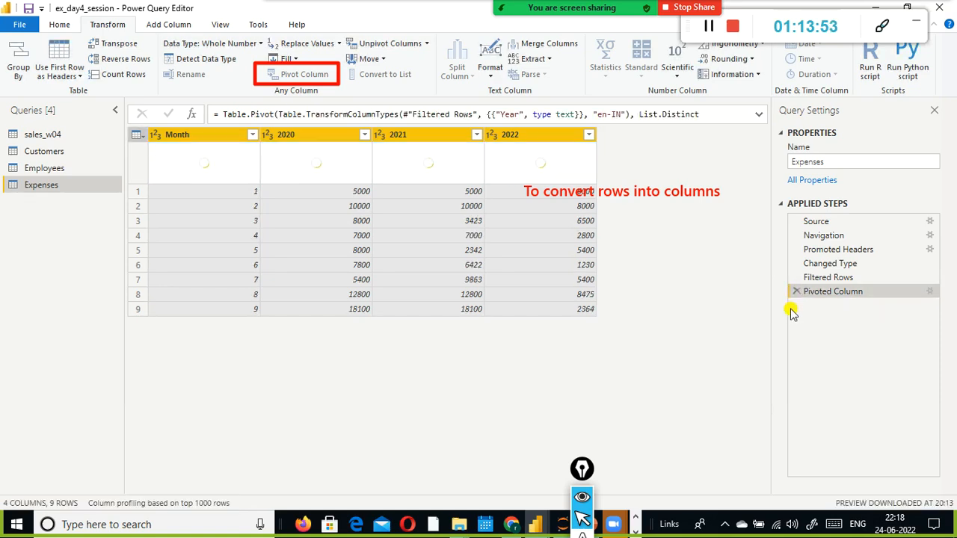
click(107, 46)
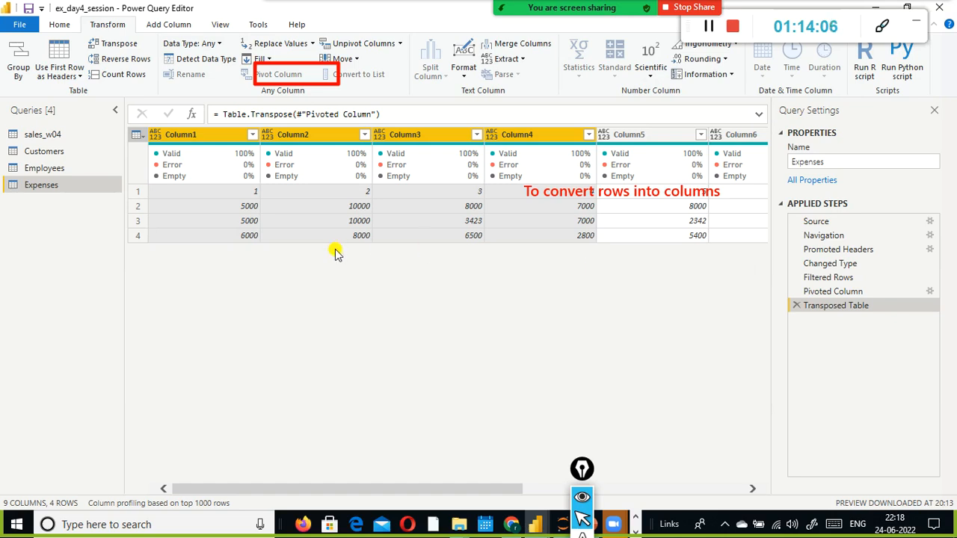
drag(255, 482, 3, 411)
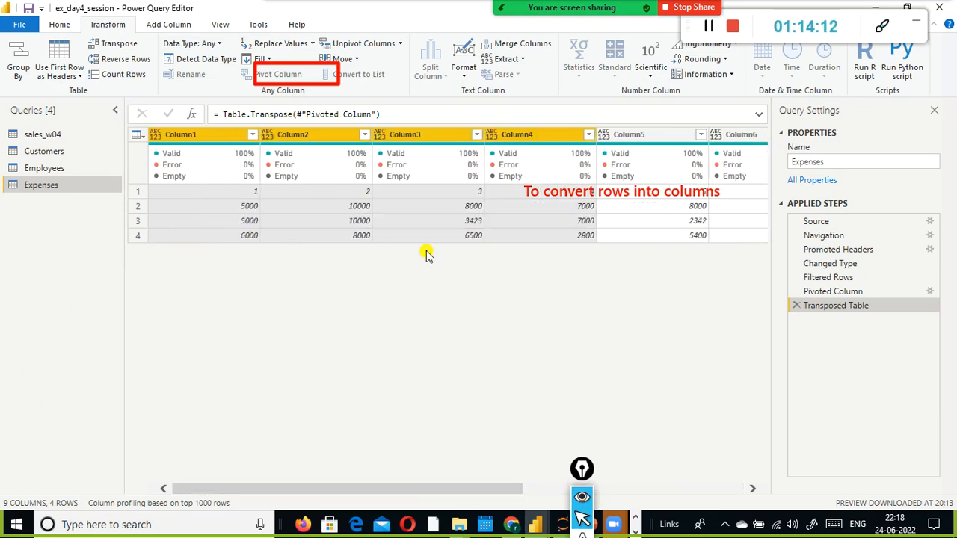
click(795, 305)
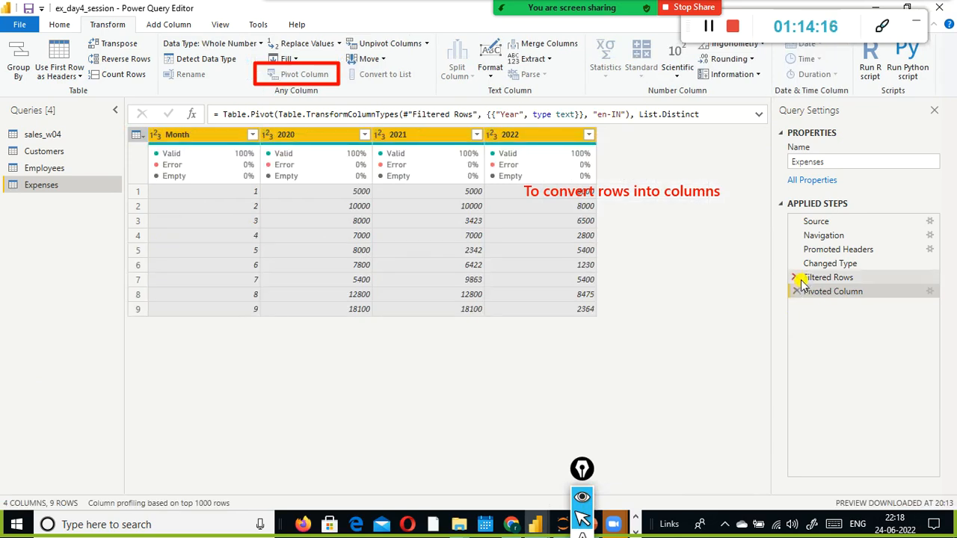
Delete the Pivoted Column step and transpose the Year, Month and Expenses table.
click(797, 281)
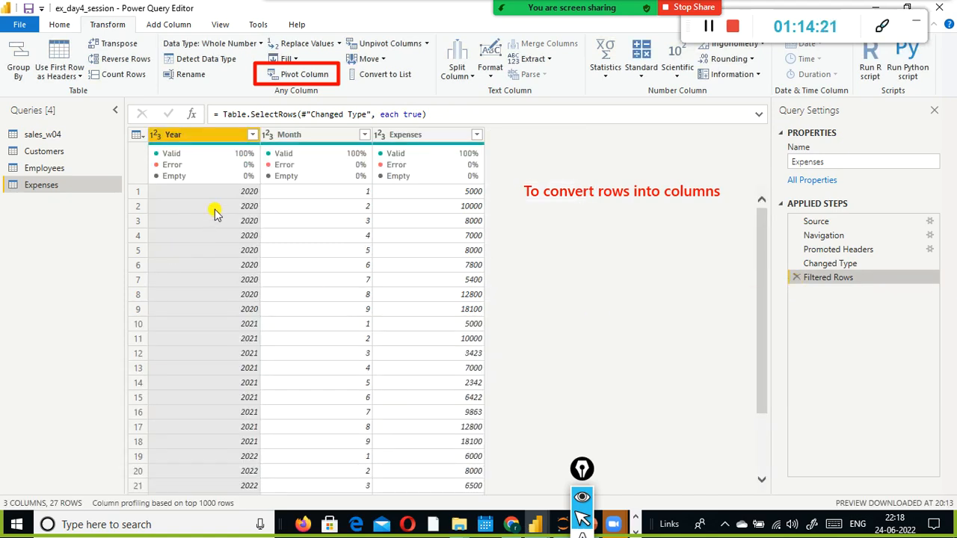
click(111, 46)
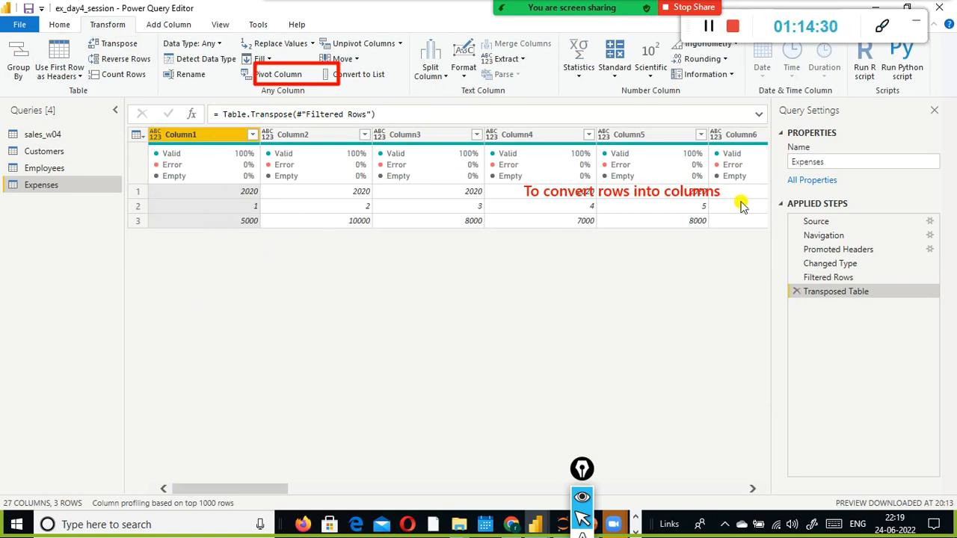
drag(251, 487, 764, 481)
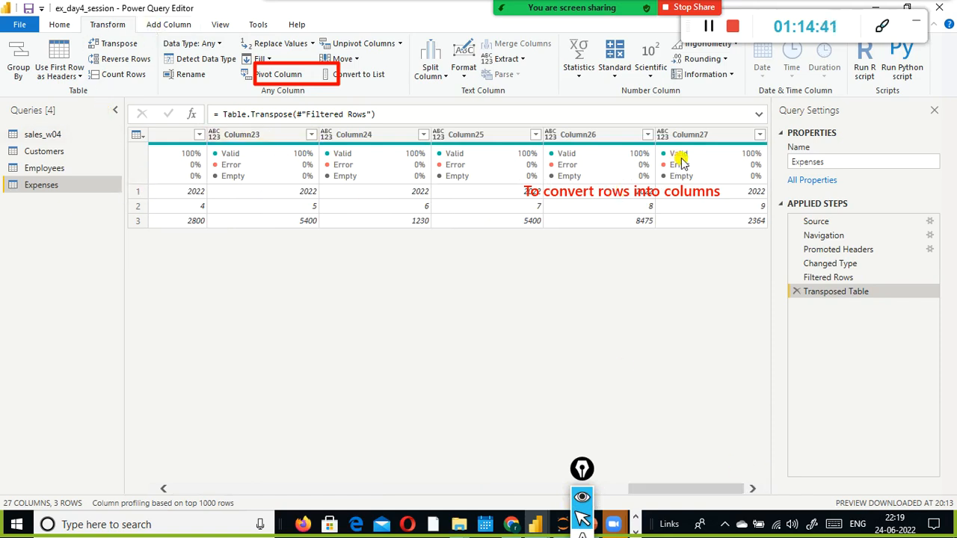
Try Count Rows on the transposed Expenses table, mark the result and its step, and delete the step it adds.
drag(677, 492, 151, 481)
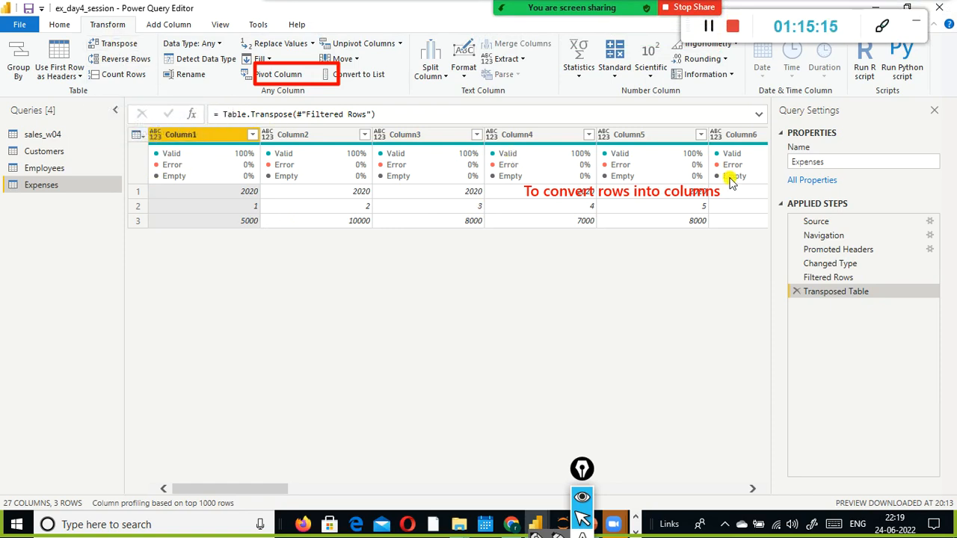
mouse_move(732, 182)
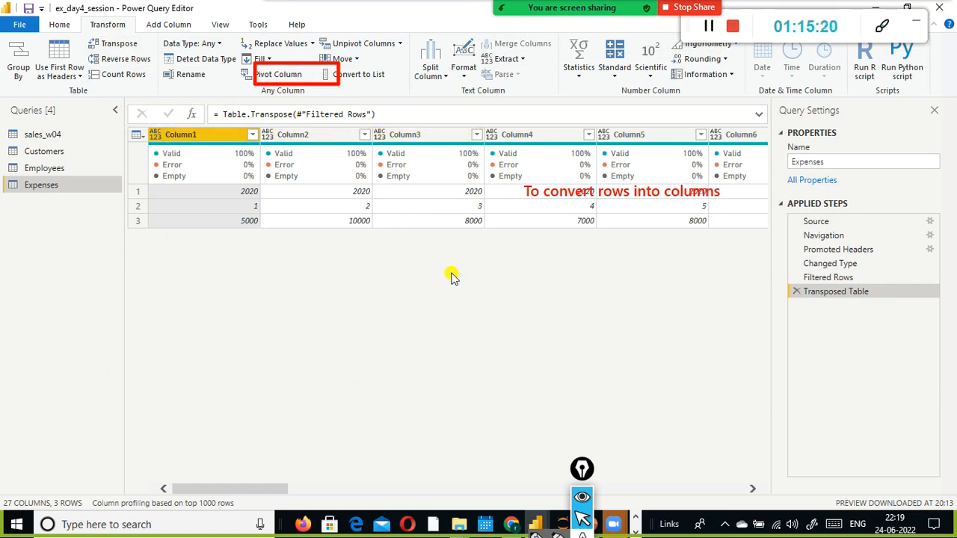
click(116, 75)
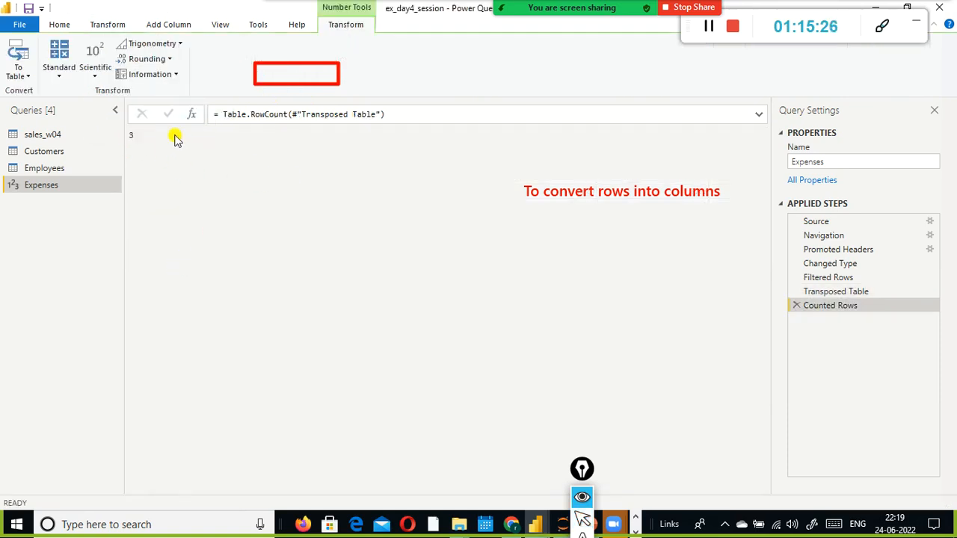
drag(166, 125, 112, 158)
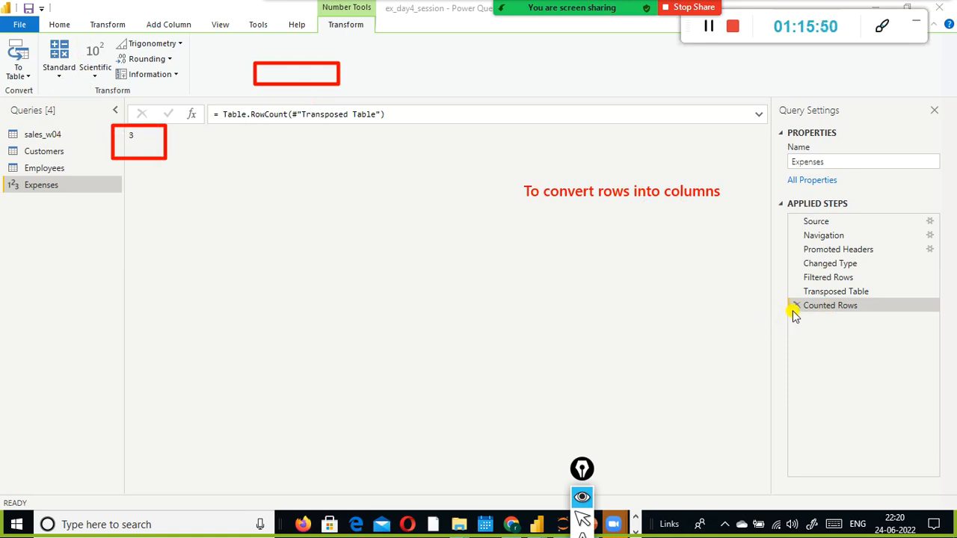
drag(773, 299, 864, 322)
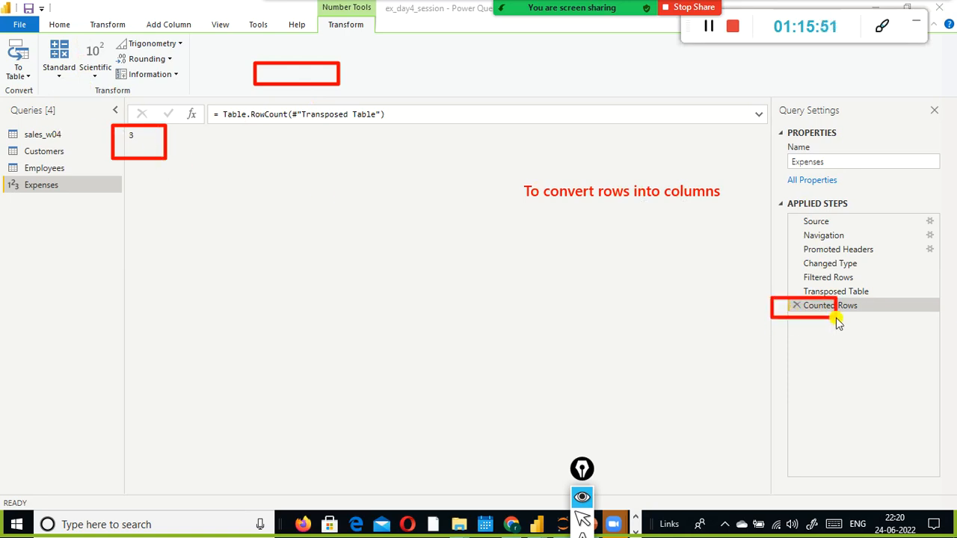
click(795, 305)
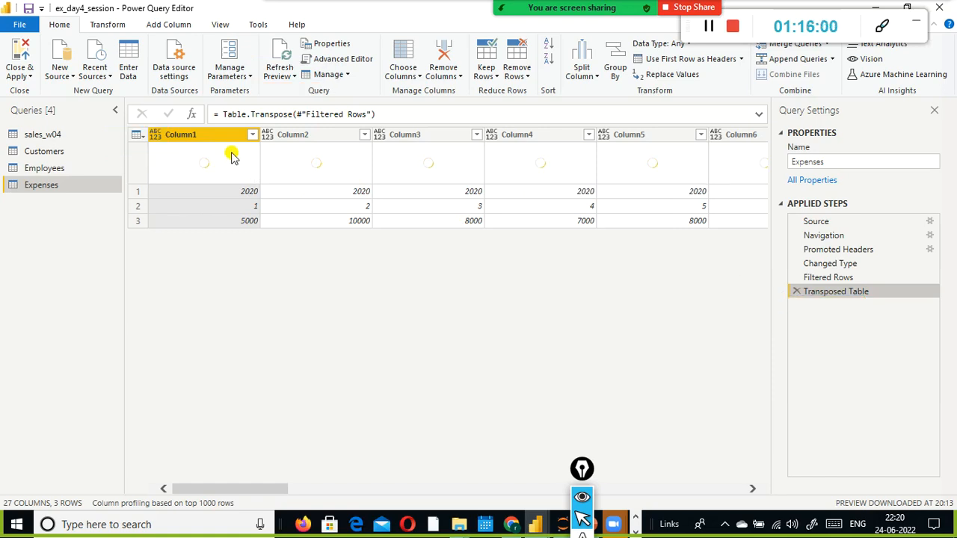
Try the Sum statistic on Column1 of the transposed table, and delete both the sum step and the Transposed Table step.
click(108, 25)
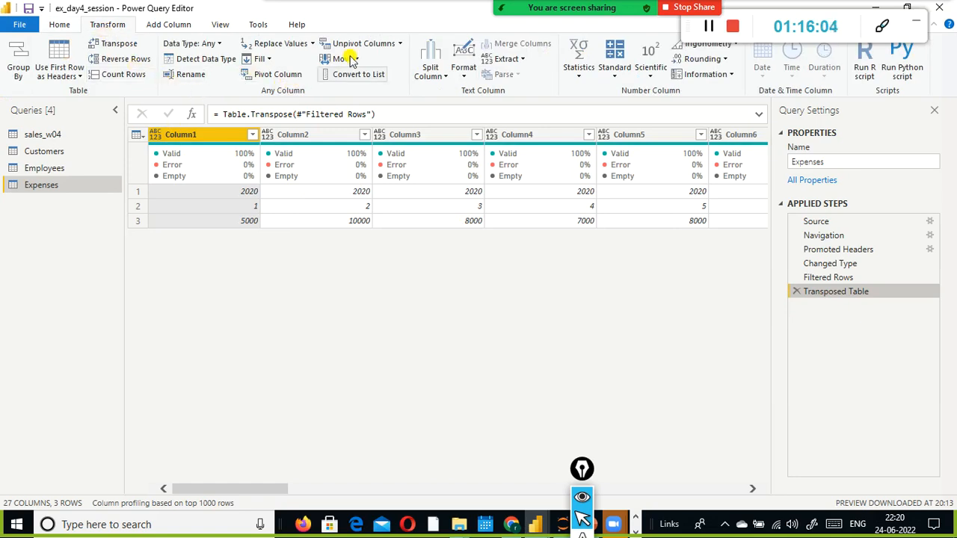
click(400, 43)
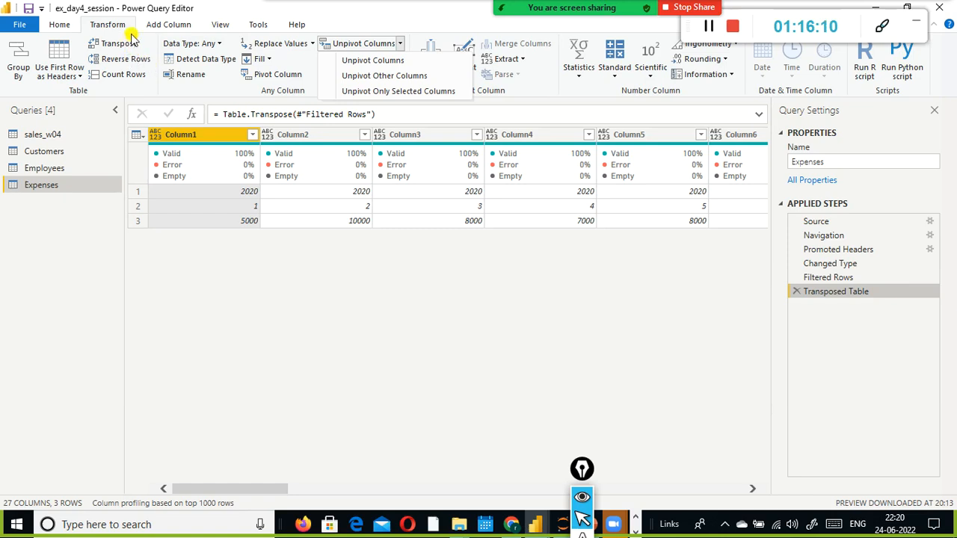
click(128, 89)
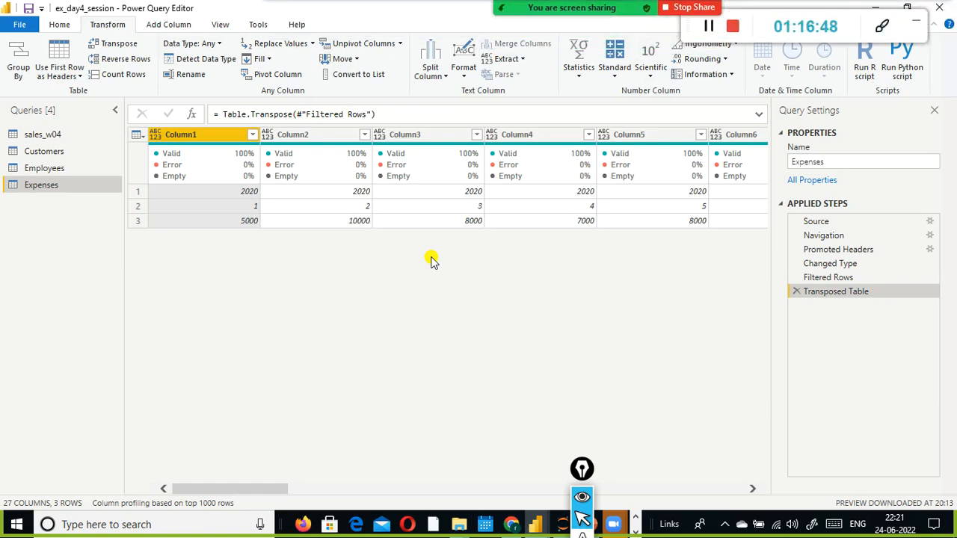
click(578, 69)
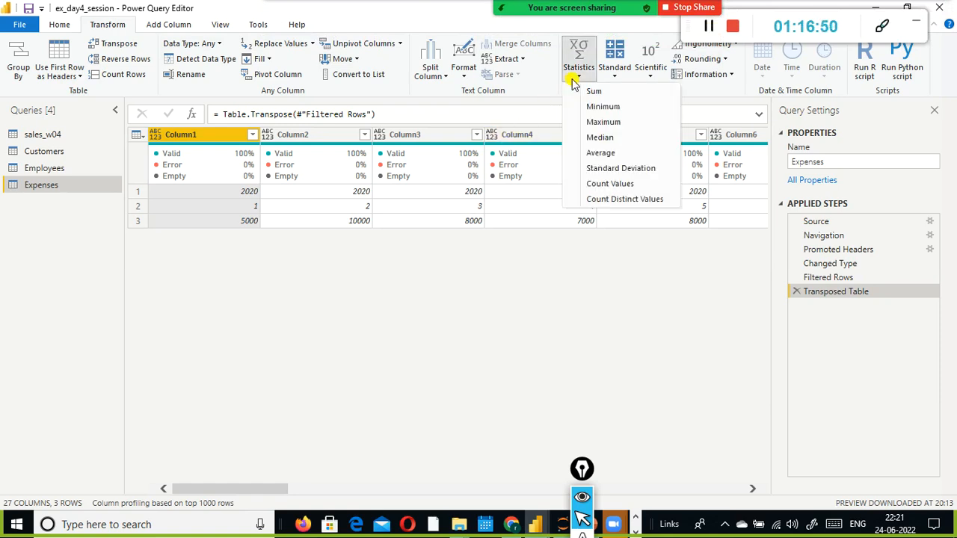
click(584, 94)
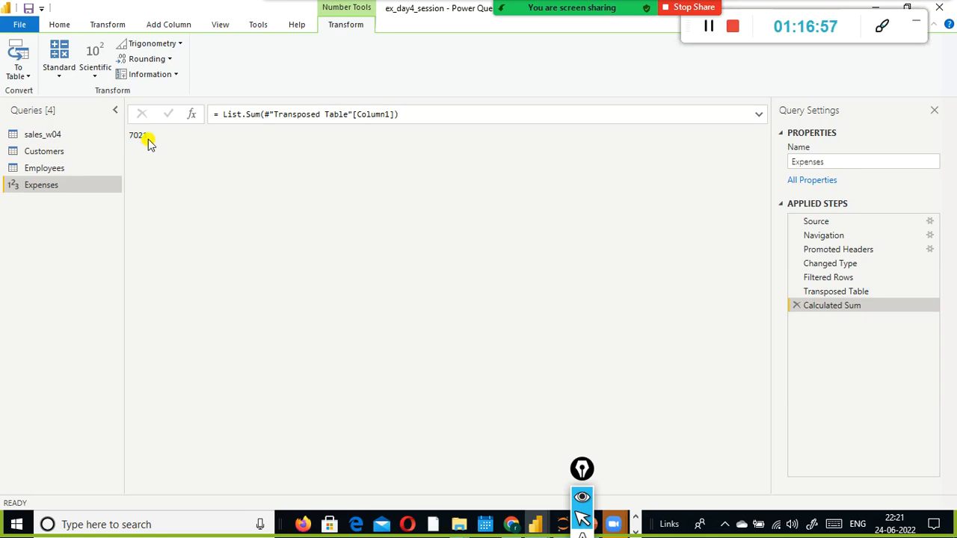
click(795, 306)
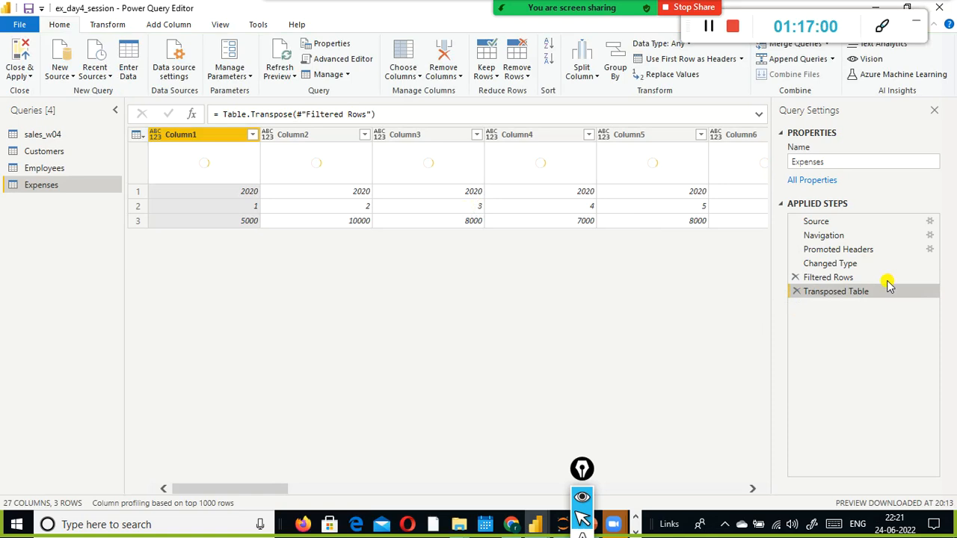
click(795, 292)
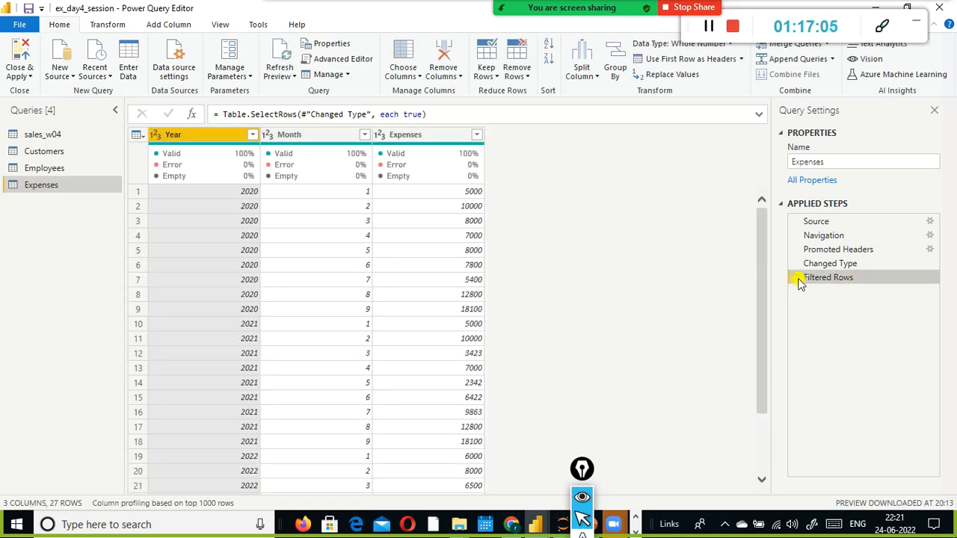
Try the Sum statistic on the Expenses column of the untransposed table, and delete the step it adds.
click(445, 136)
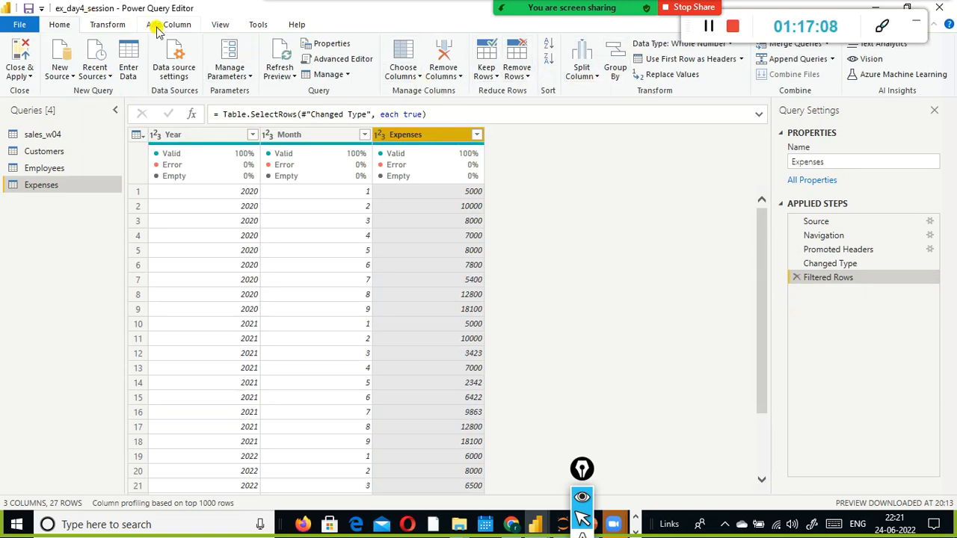
click(209, 24)
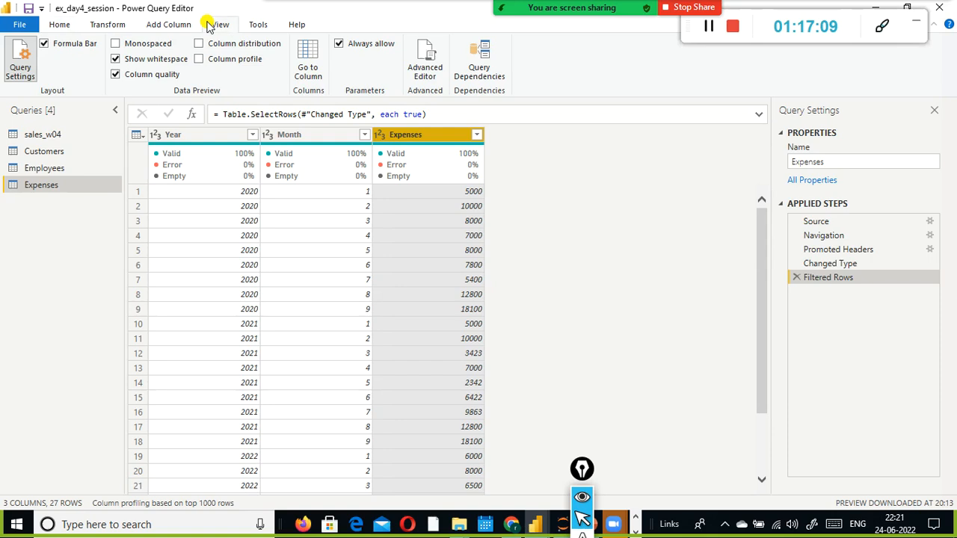
click(92, 25)
click(598, 78)
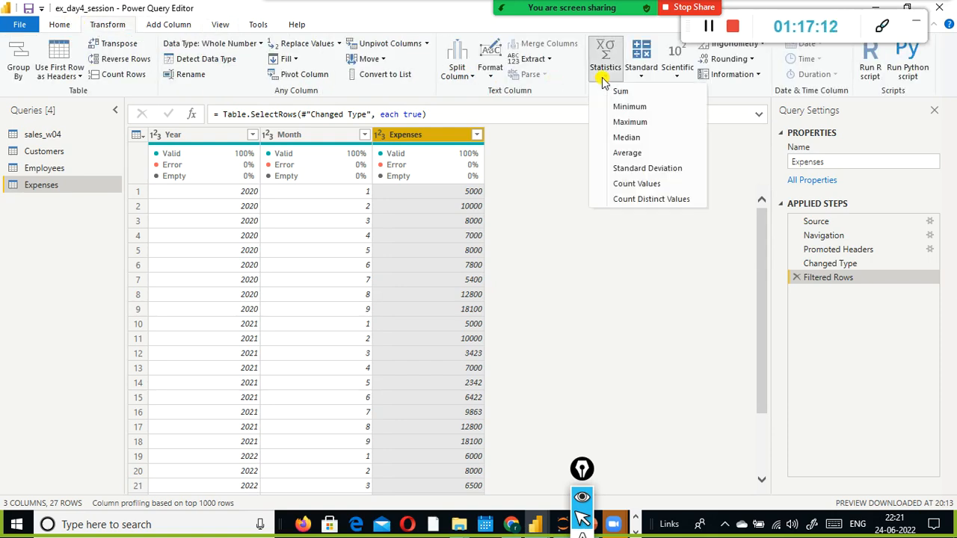
key(Escape)
click(605, 73)
click(607, 100)
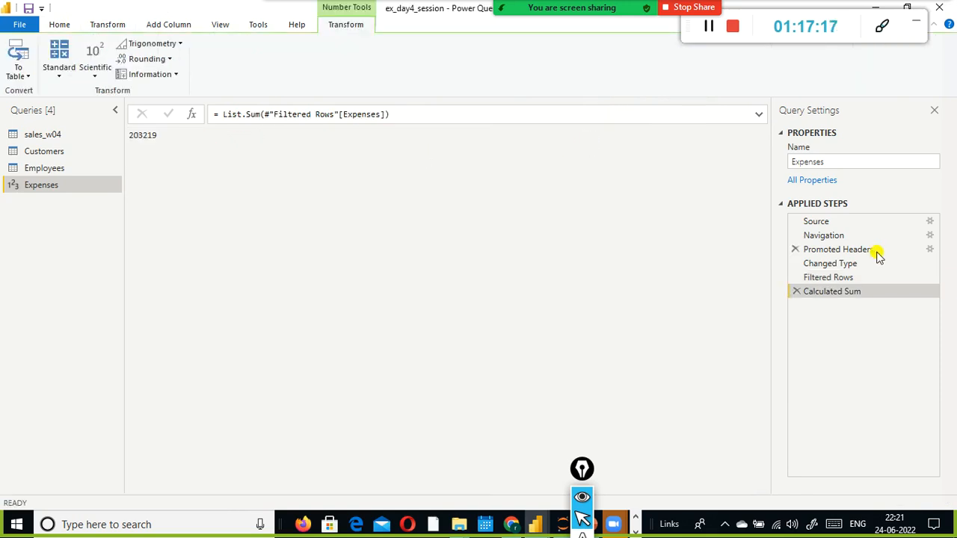
click(796, 290)
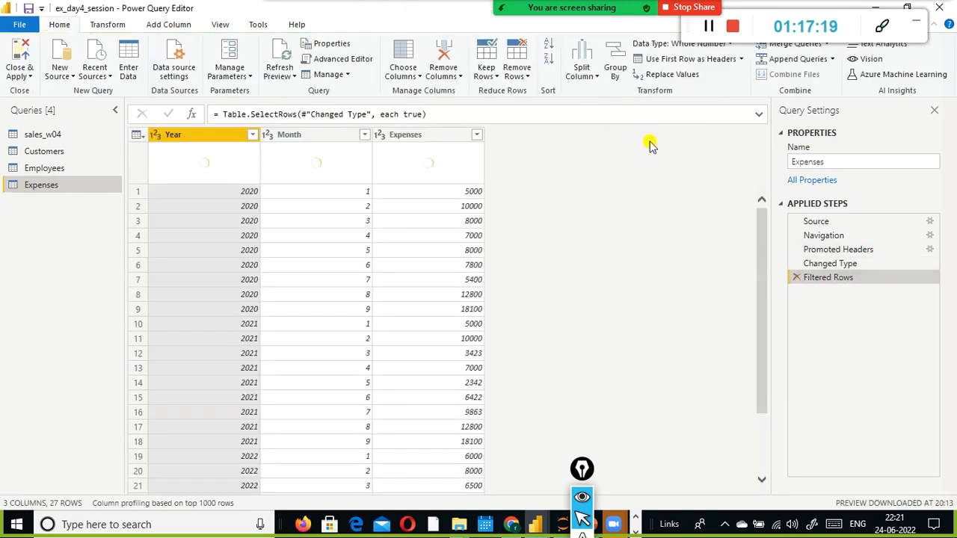
Try the Standard Deviation statistic on the Expenses column, check the meeting participants, and delete the step it adds.
click(454, 137)
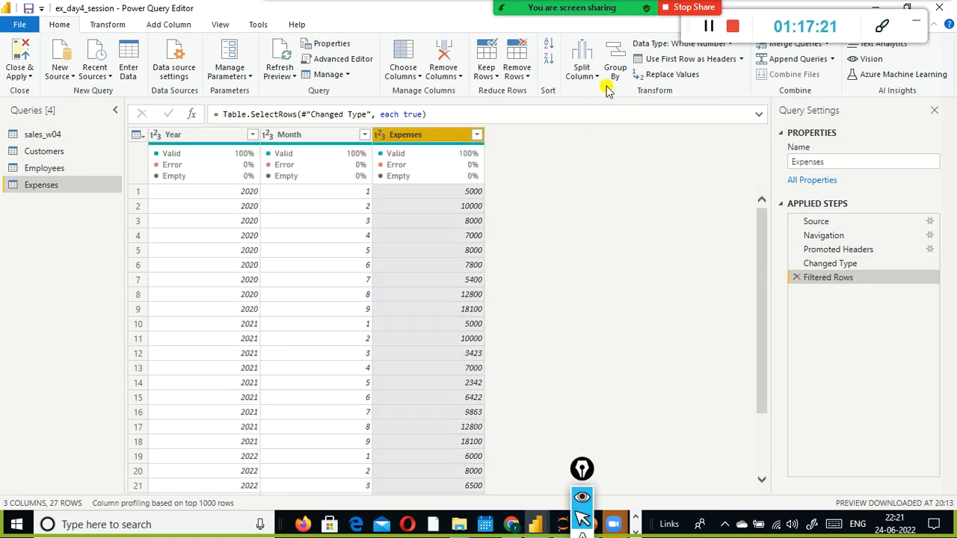
click(105, 25)
click(609, 76)
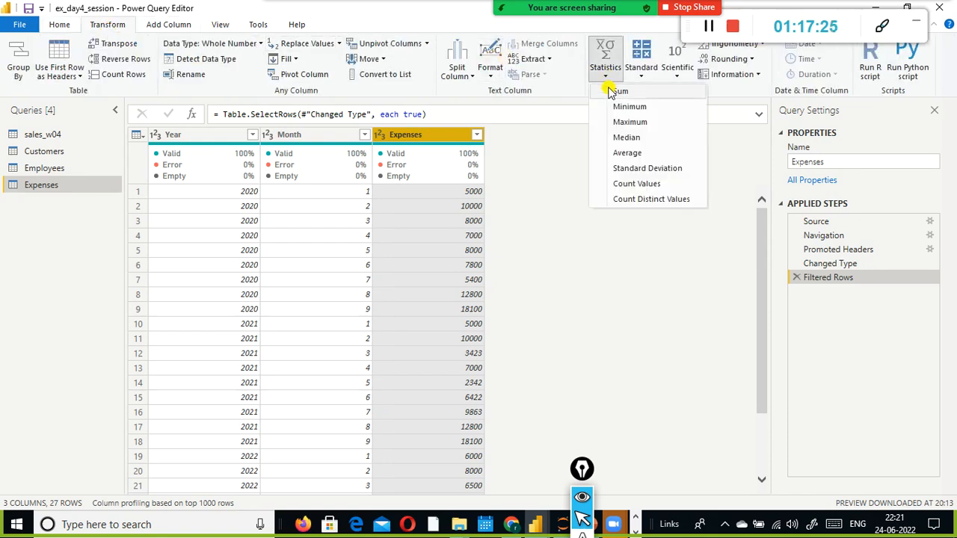
click(668, 169)
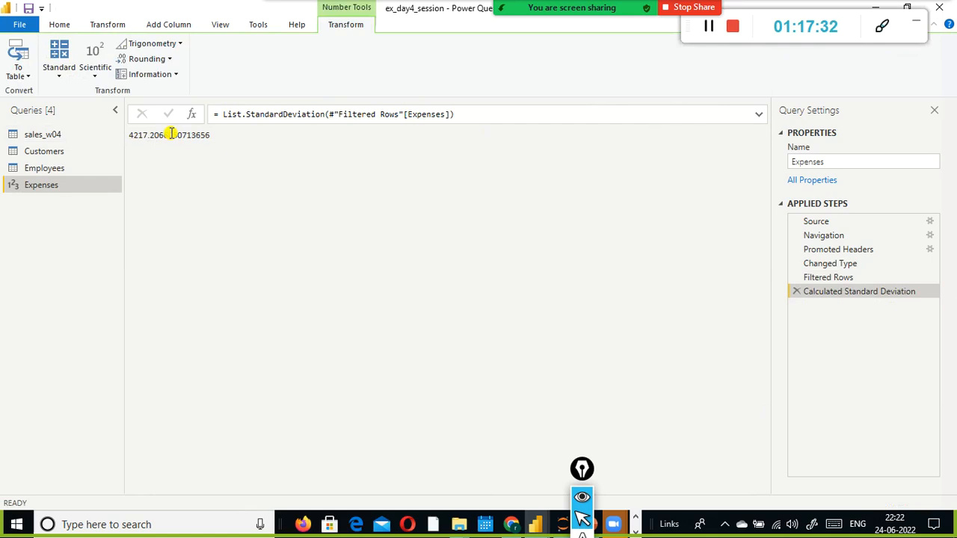
mouse_move(351, 11)
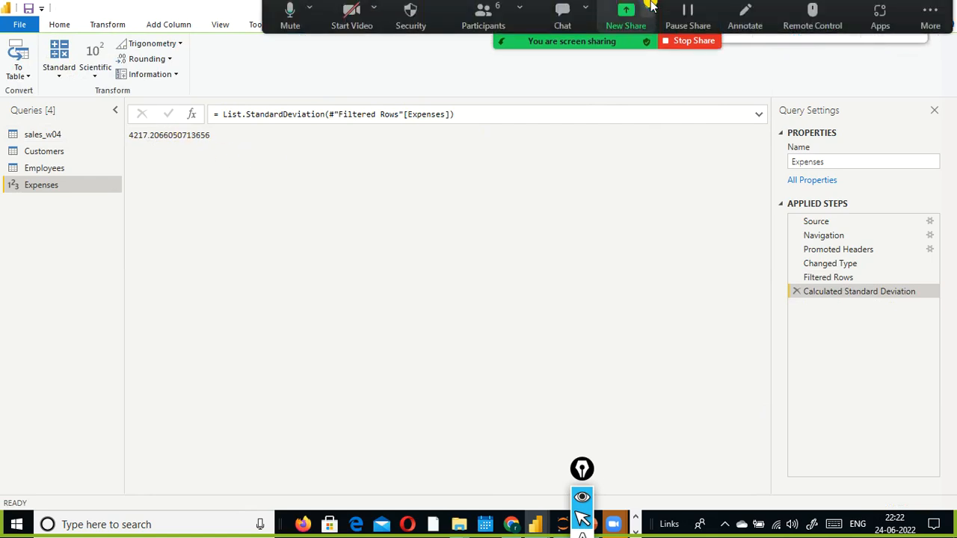
click(508, 13)
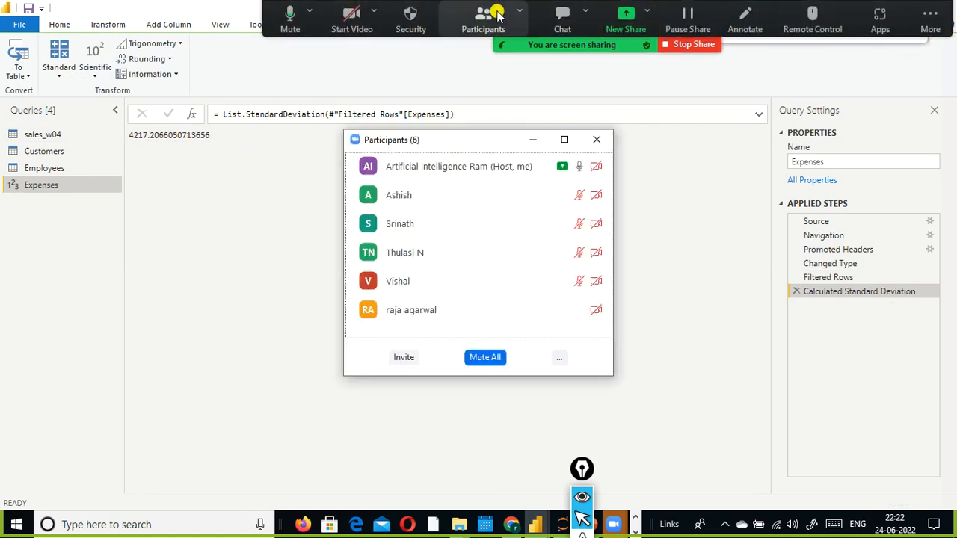
click(610, 140)
click(796, 291)
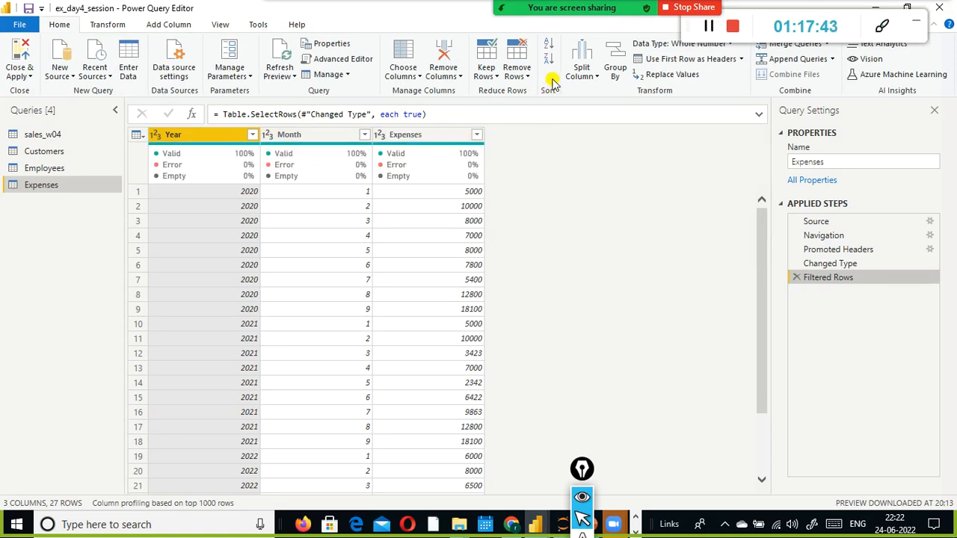
Look through the Statistics, Standard, Rounding and Fill options available for the Year column.
click(100, 26)
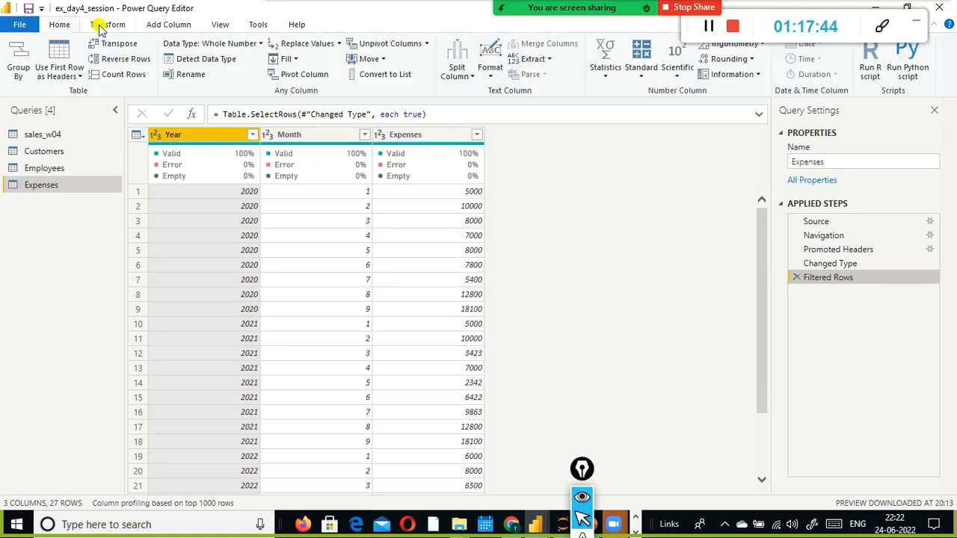
click(611, 78)
click(640, 74)
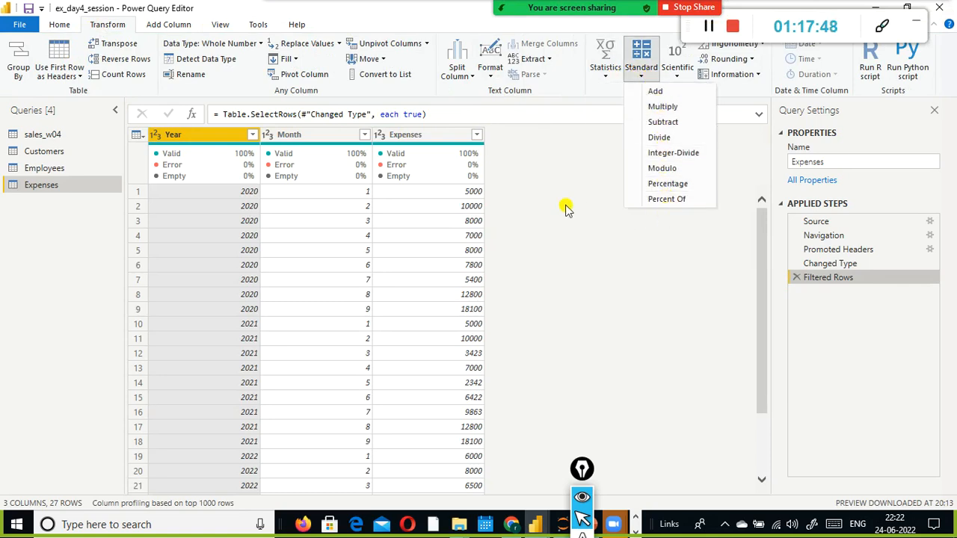
click(598, 79)
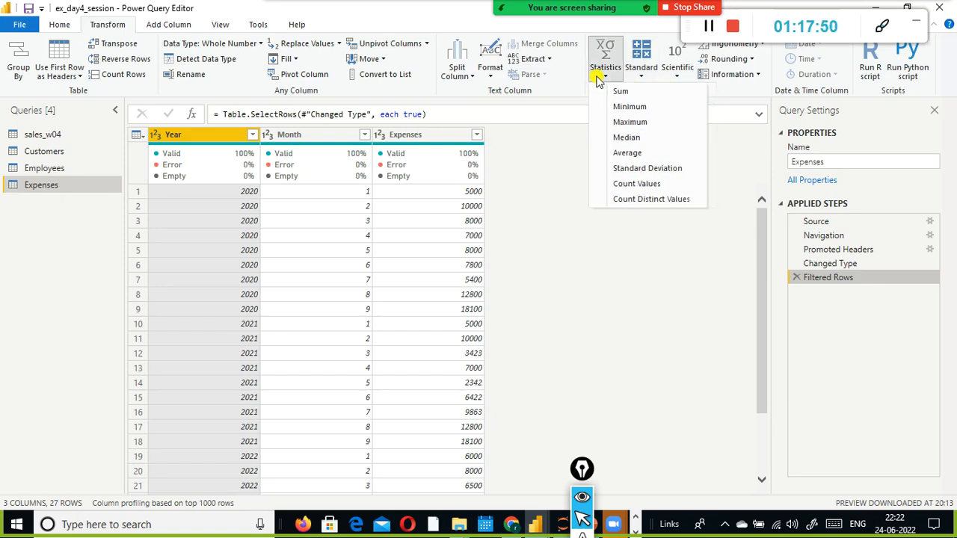
click(753, 62)
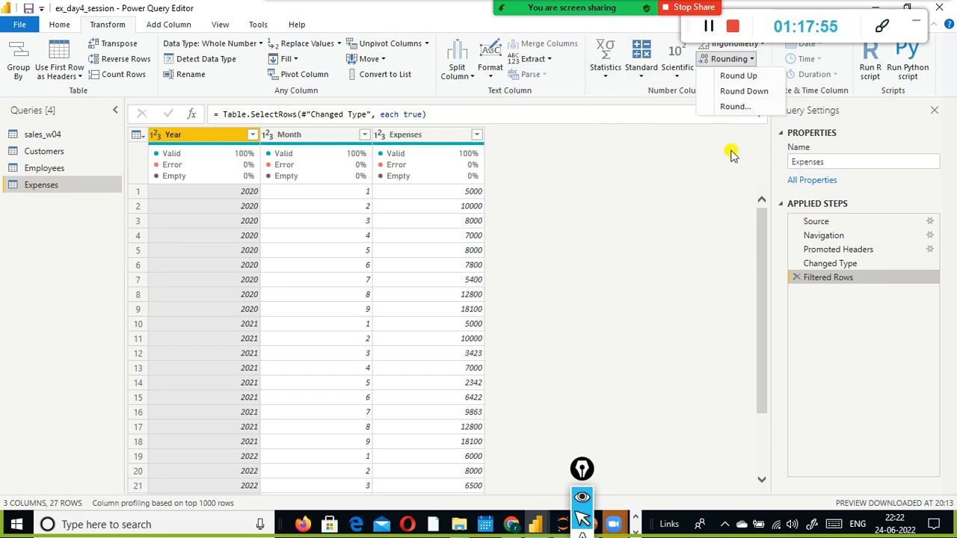
click(588, 154)
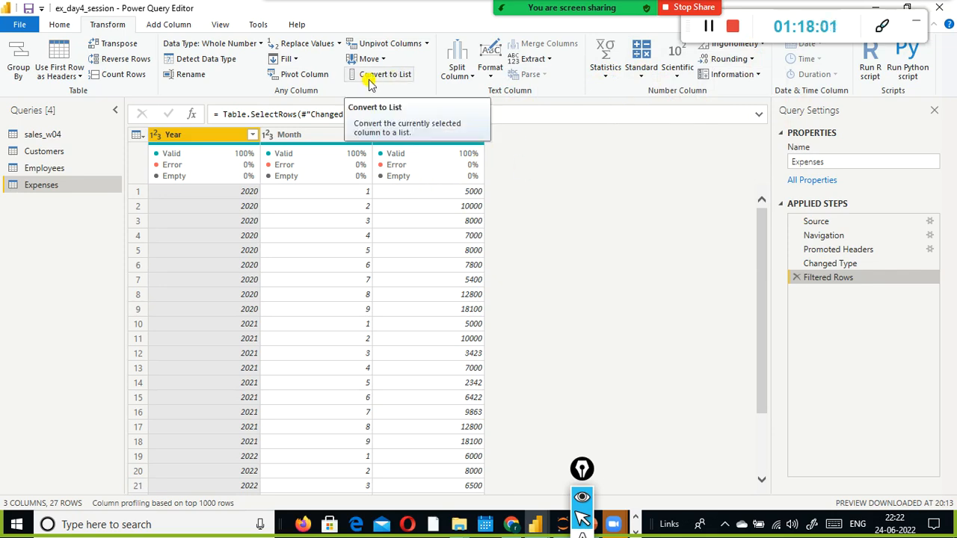
click(296, 59)
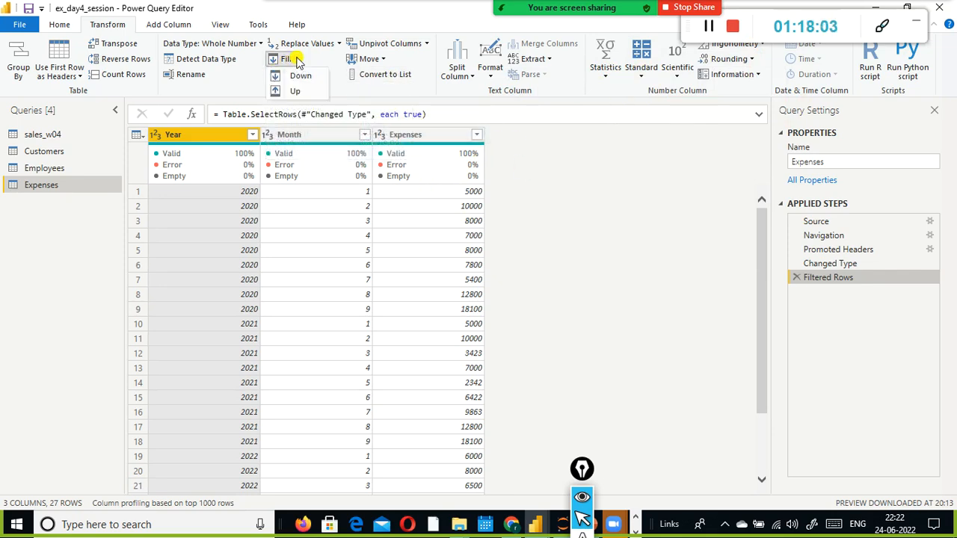
click(692, 219)
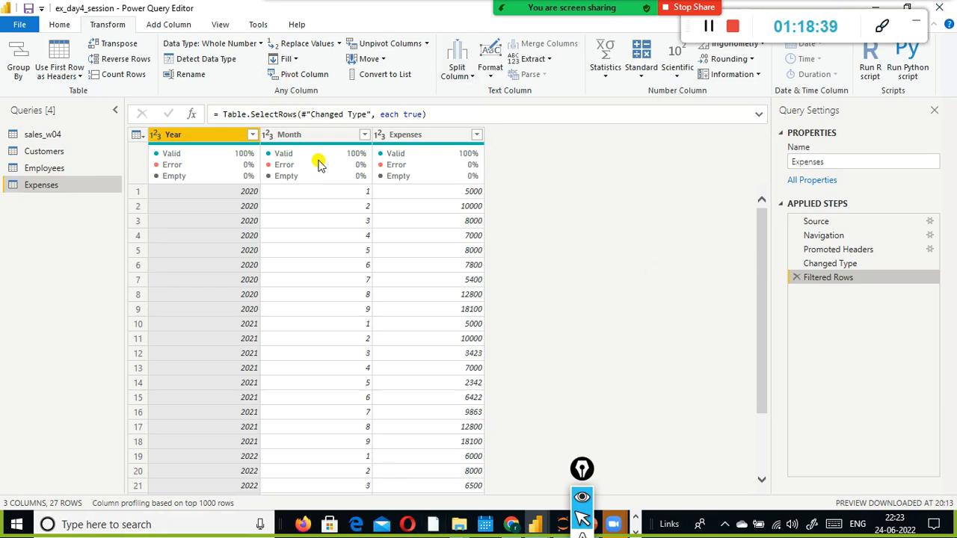
Try Remove Other Columns with the Year and Expenses columns selected, and delete the step it adds.
ctrl+click(428, 134)
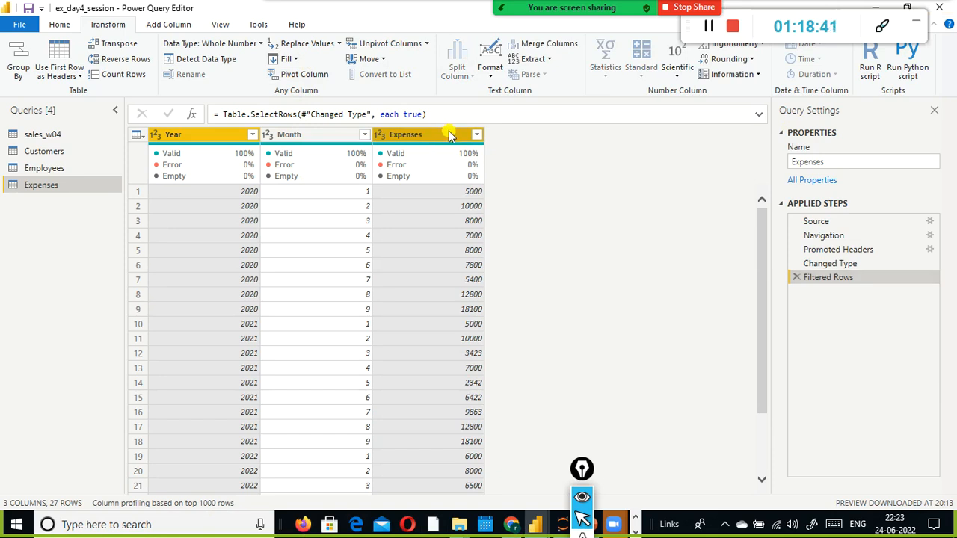
right_click(448, 135)
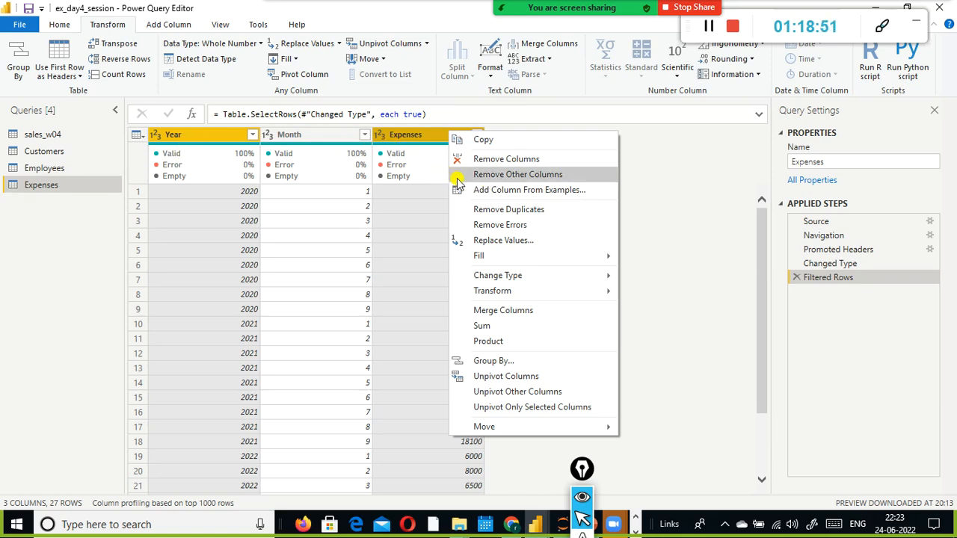
click(527, 175)
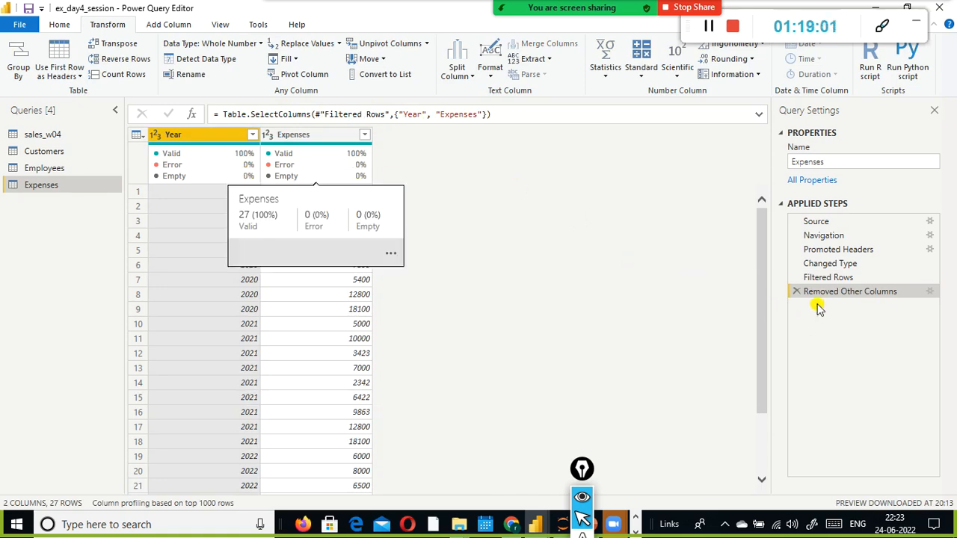
click(796, 291)
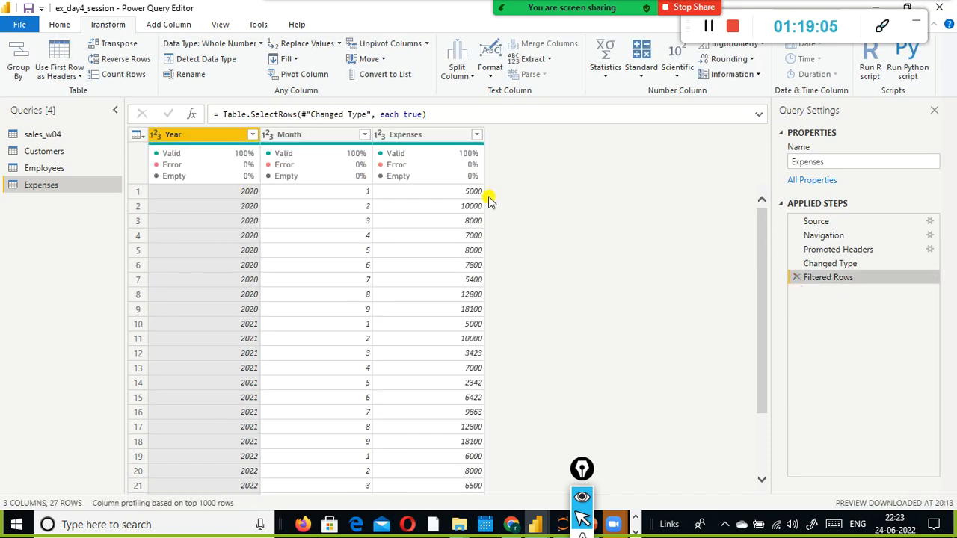
Try merging the Year and Month columns without a separator into a column named Merged, and delete the step it adds.
ctrl+click(335, 137)
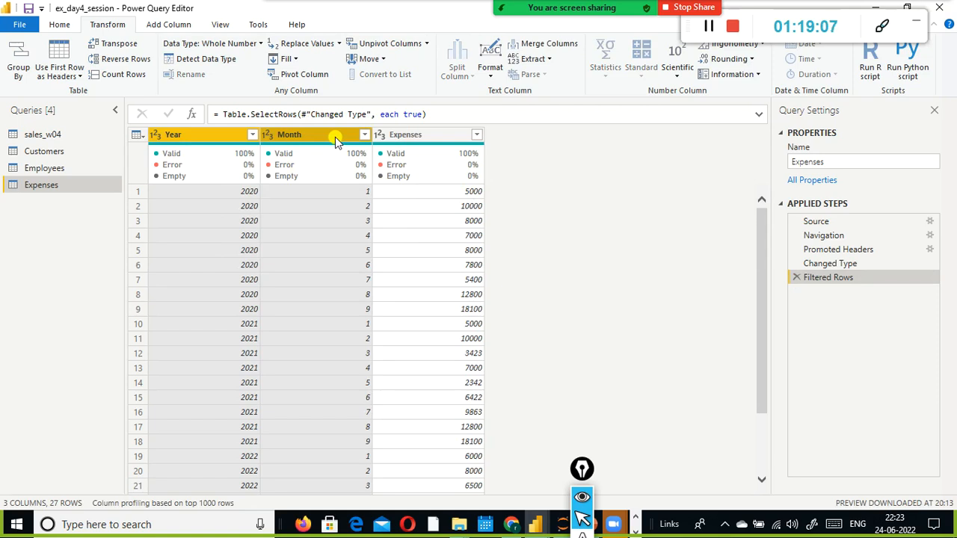
right_click(335, 137)
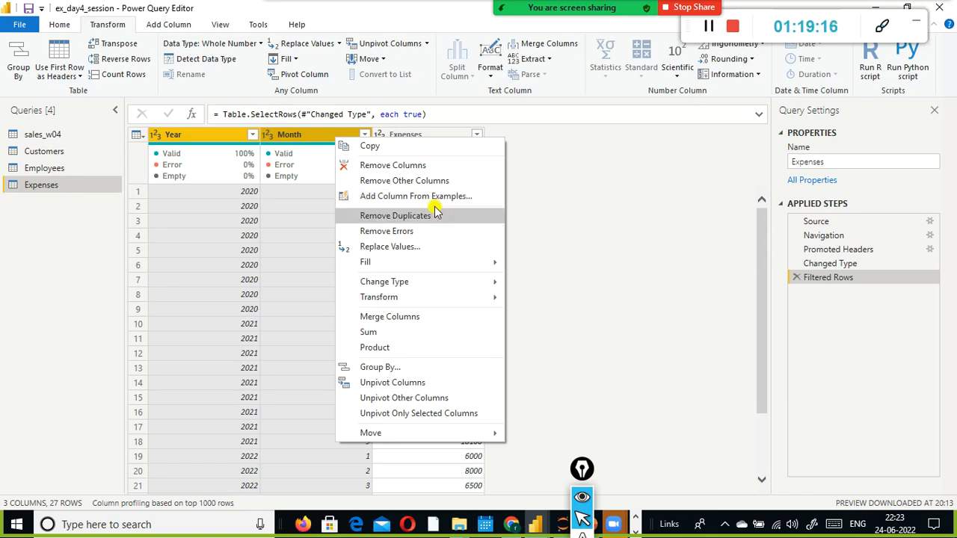
click(438, 318)
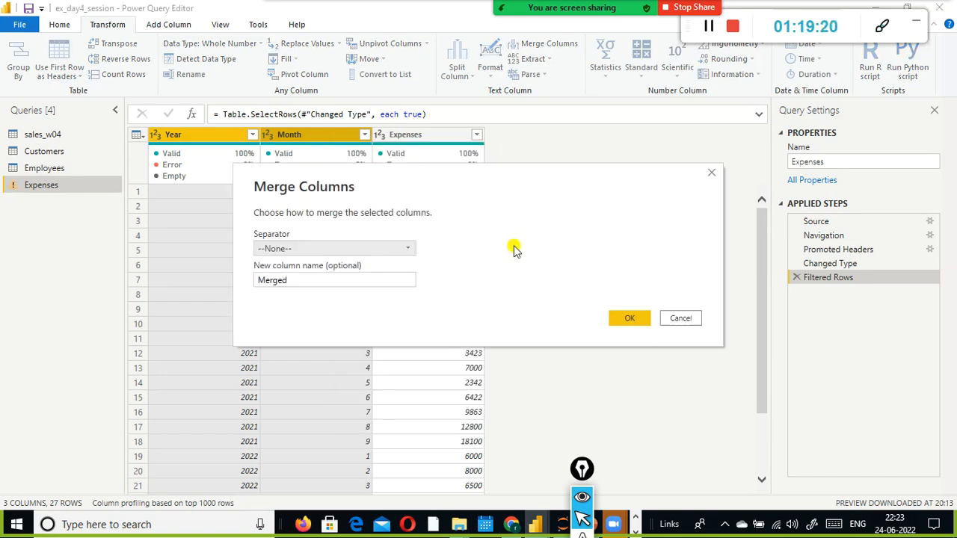
click(410, 249)
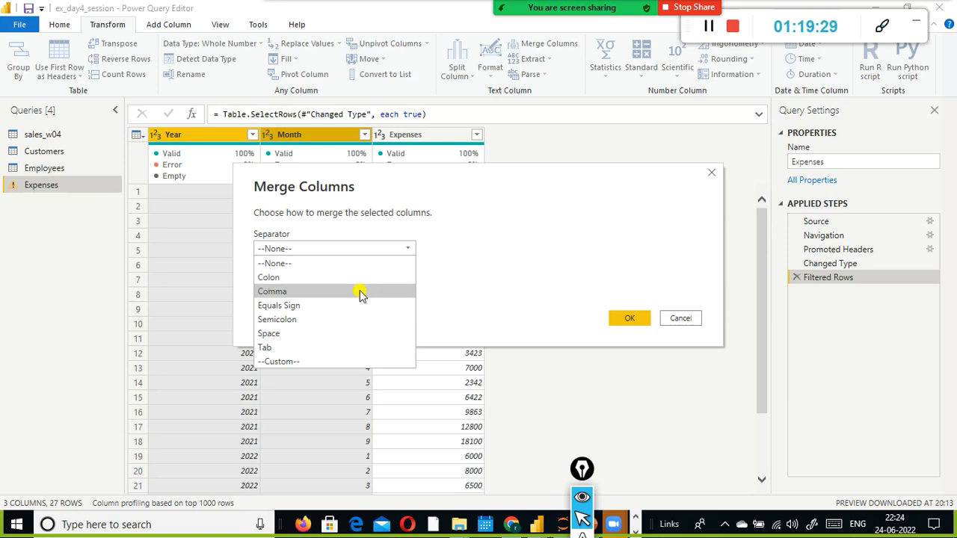
click(378, 263)
click(367, 283)
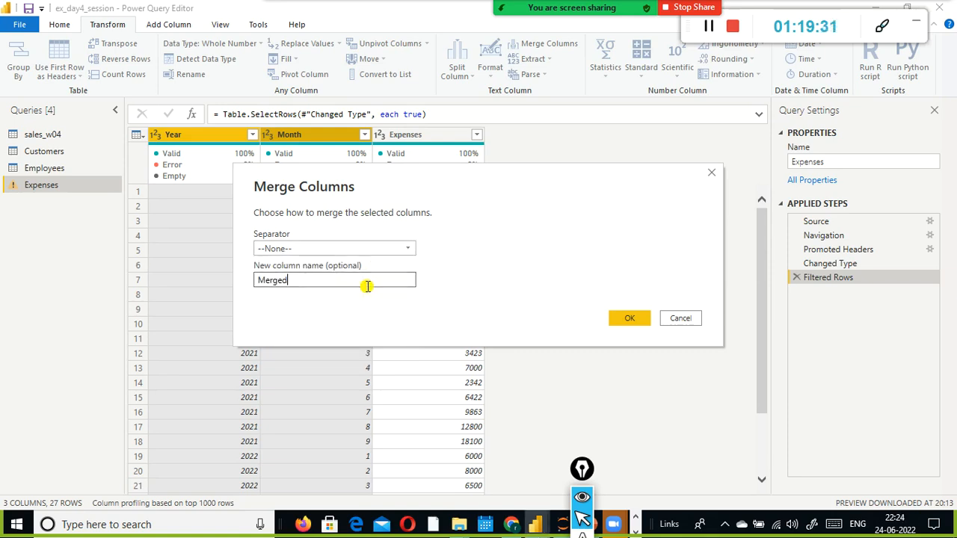
click(626, 315)
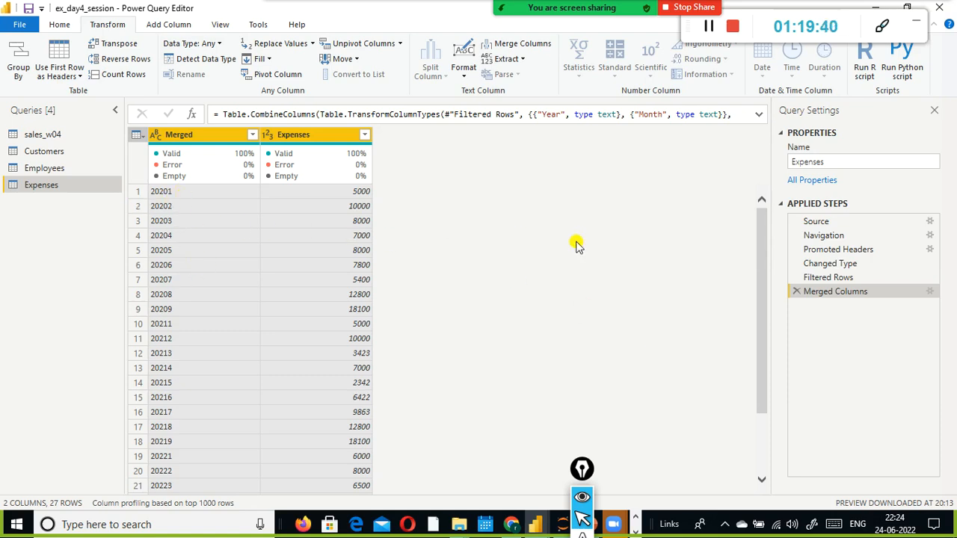
click(796, 292)
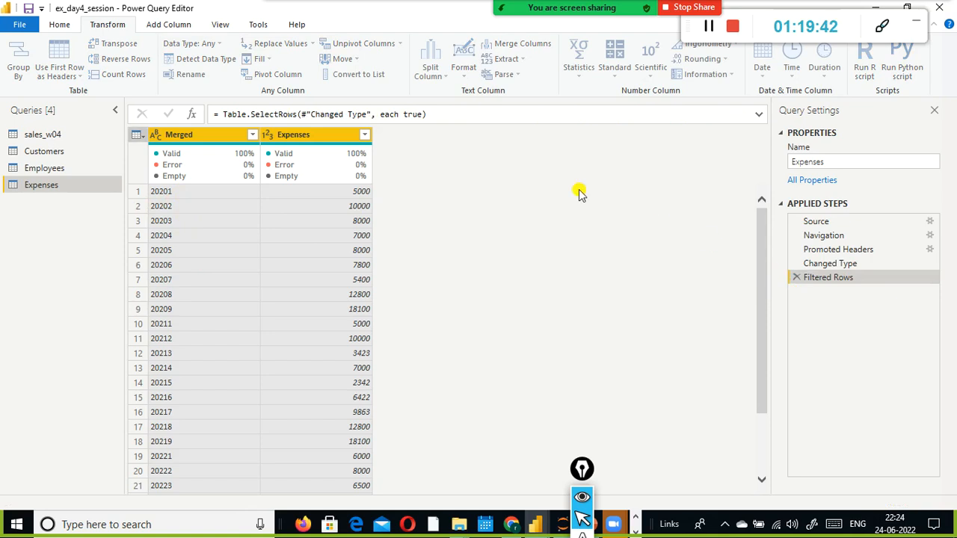
Try merging the Year and Month columns with a Space separator, and delete the step it adds.
right_click(319, 136)
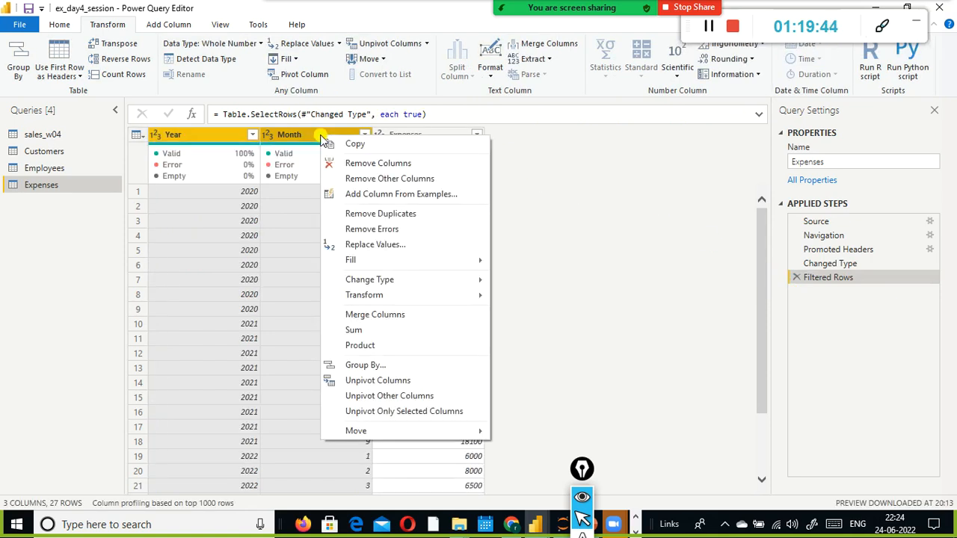
click(395, 314)
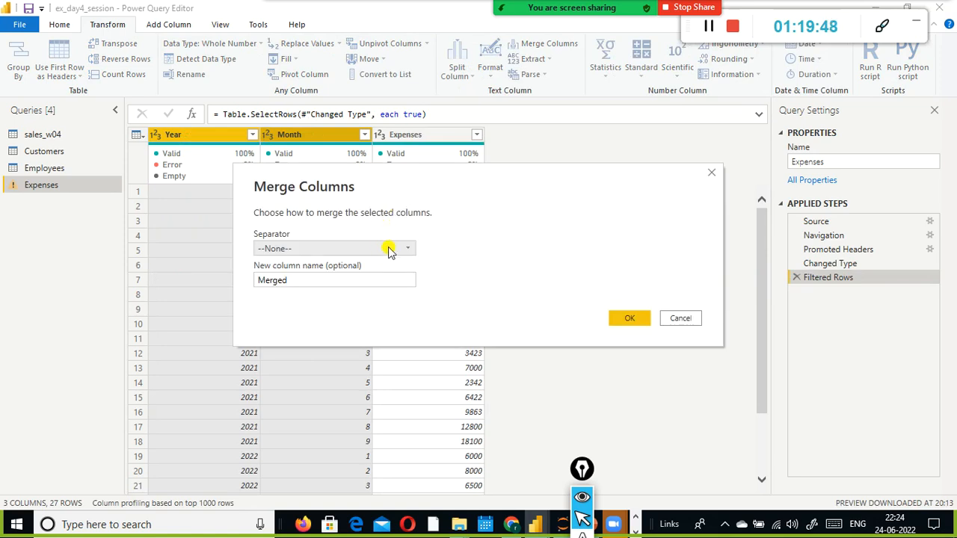
click(389, 251)
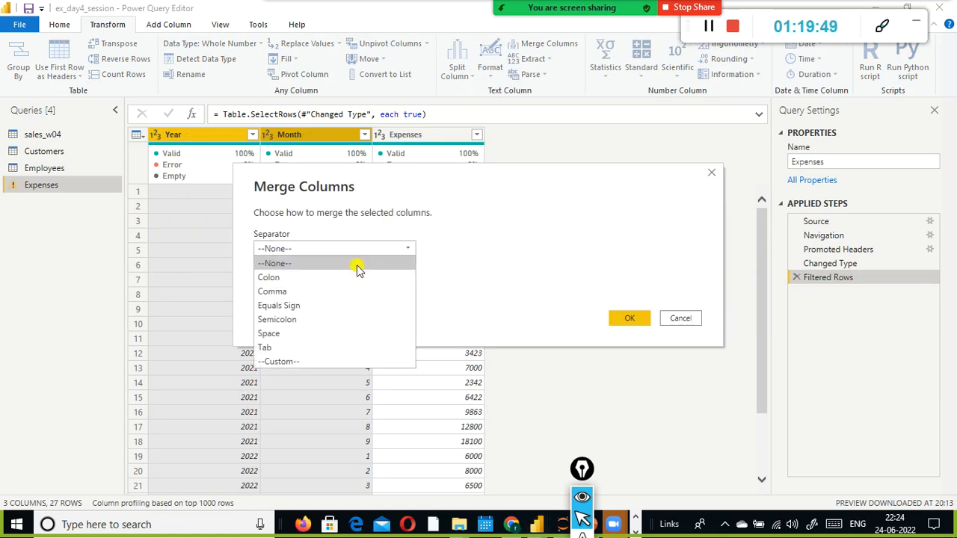
click(301, 335)
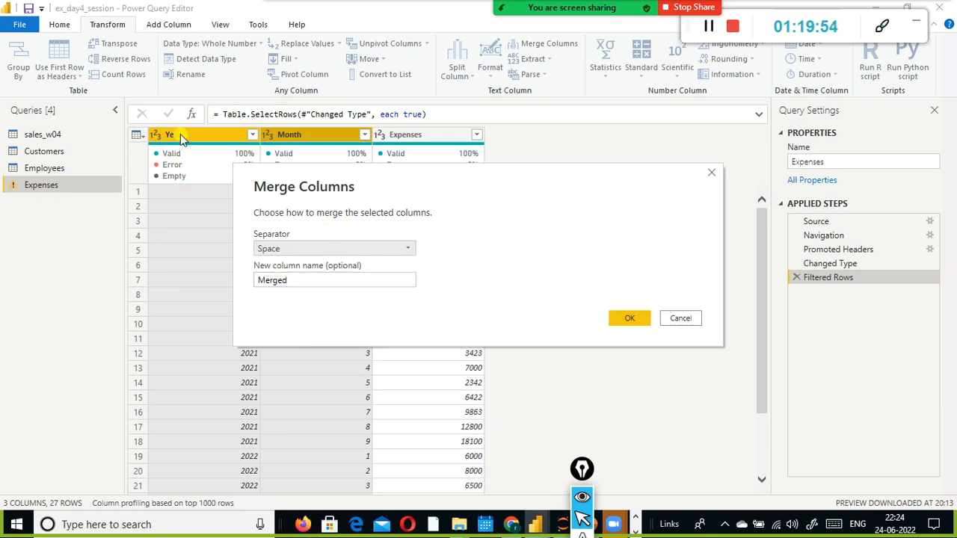
click(624, 320)
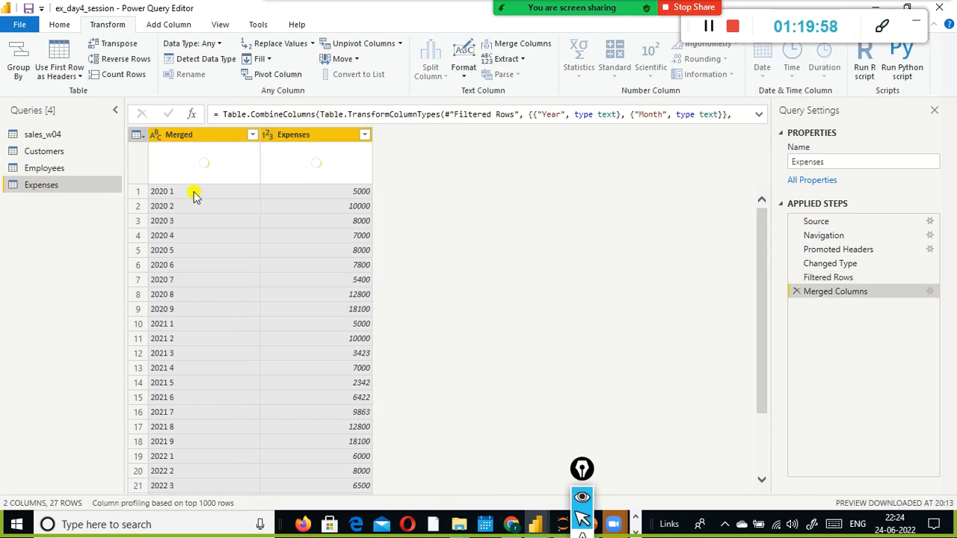
click(796, 291)
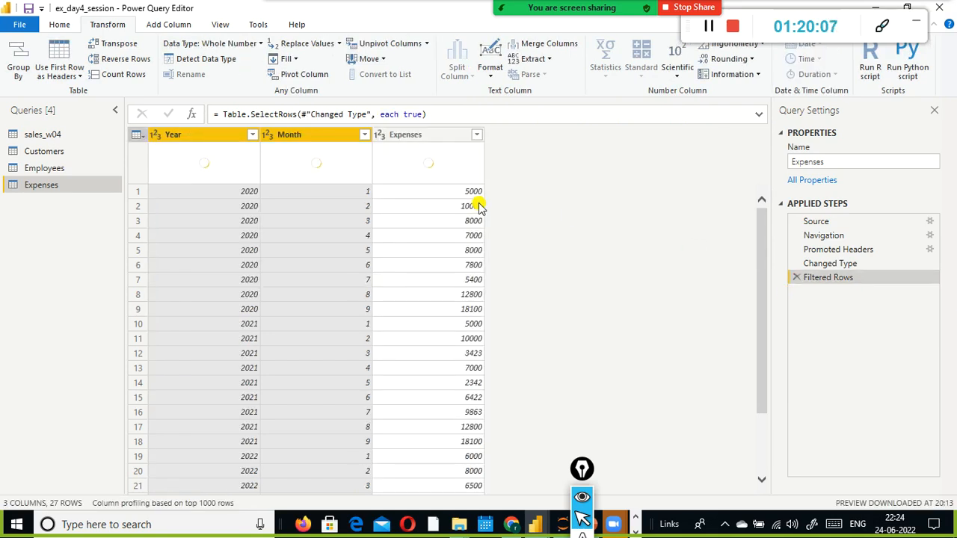
Detect the data types of the Year and Month columns, and examine the full formula of the original Changed Type step.
click(222, 60)
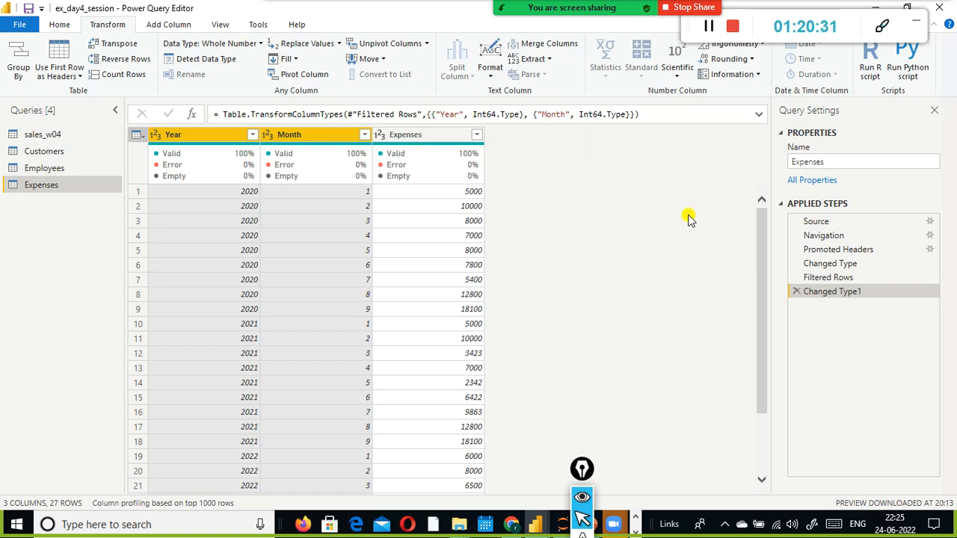
click(827, 263)
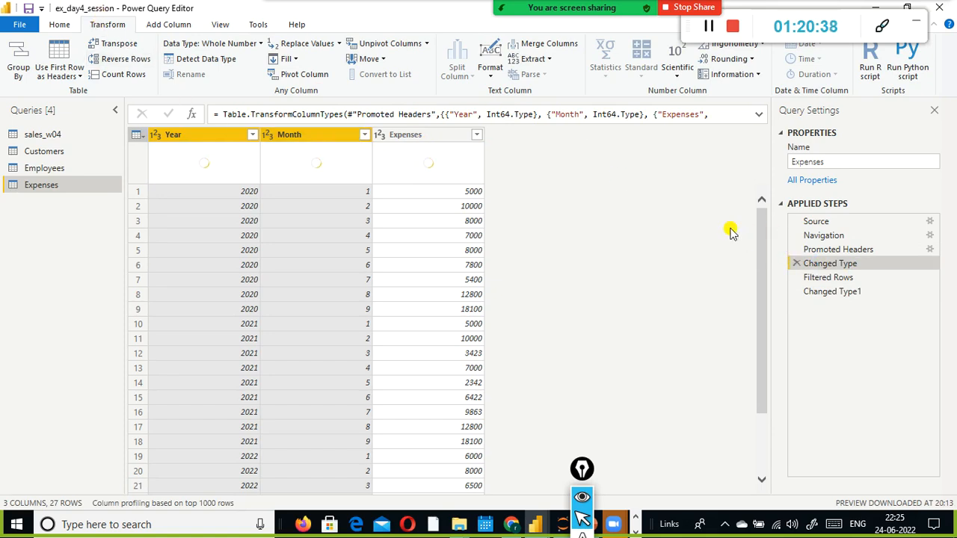
click(516, 115)
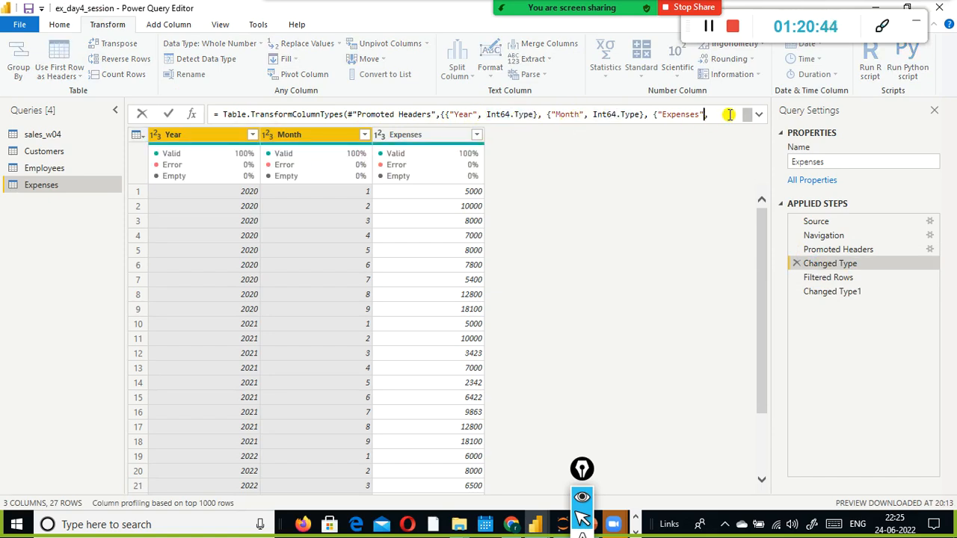
click(762, 116)
click(759, 116)
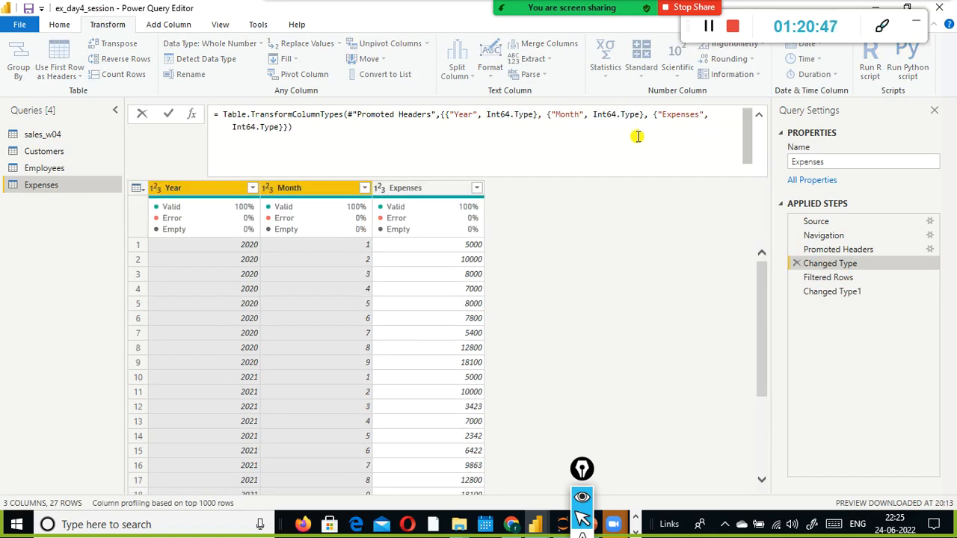
click(280, 128)
key(Up)
key(End)
key(ctrl+a)
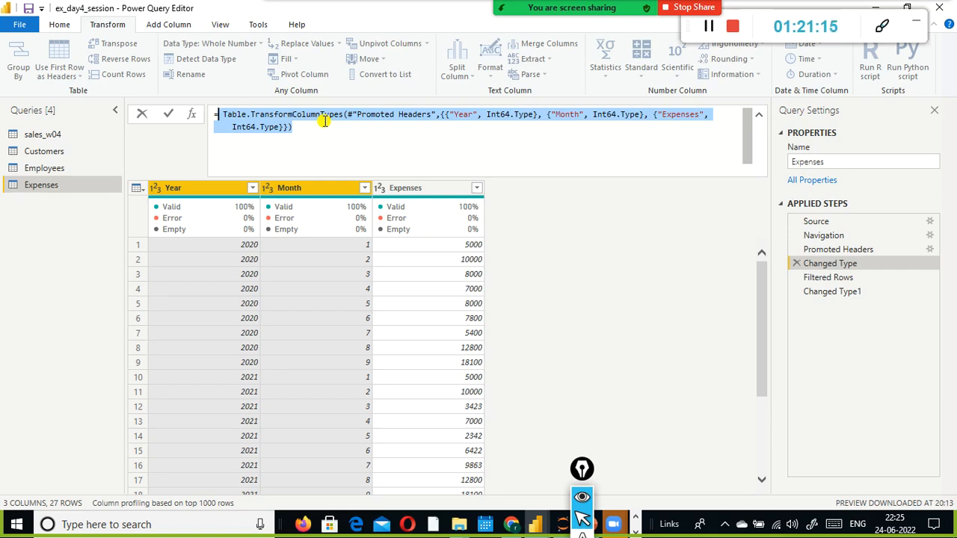
click(624, 237)
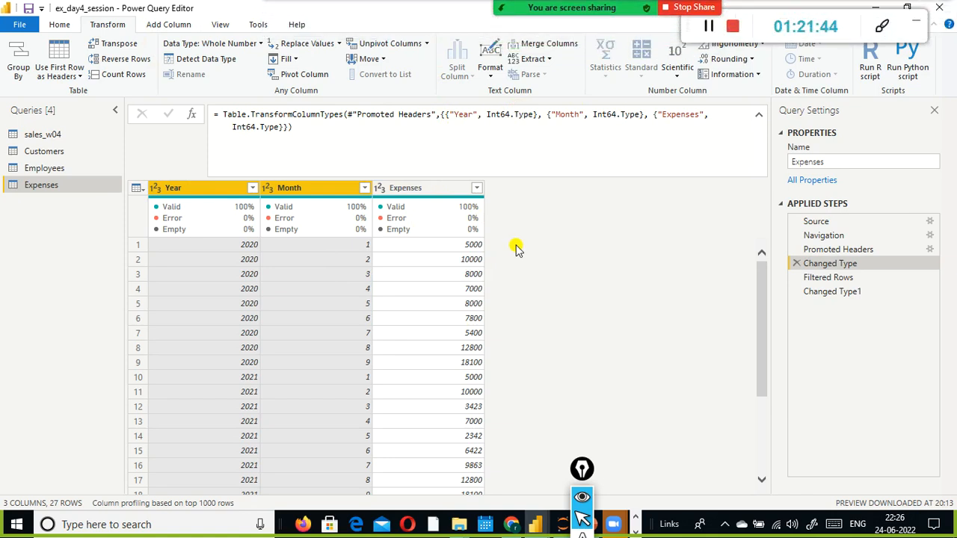
Check the June 2022 calendar, and move the floating pen toolbar clear of the data preview.
click(587, 477)
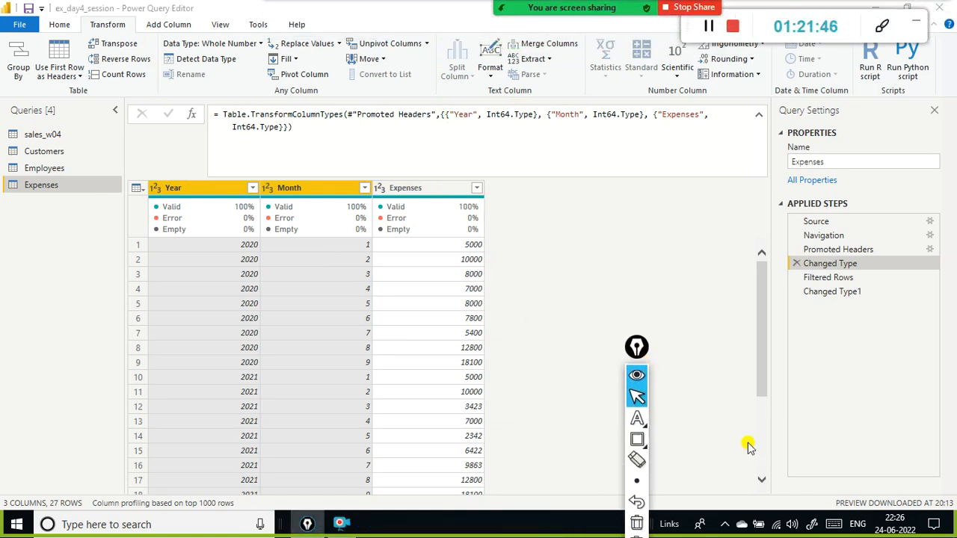
click(885, 521)
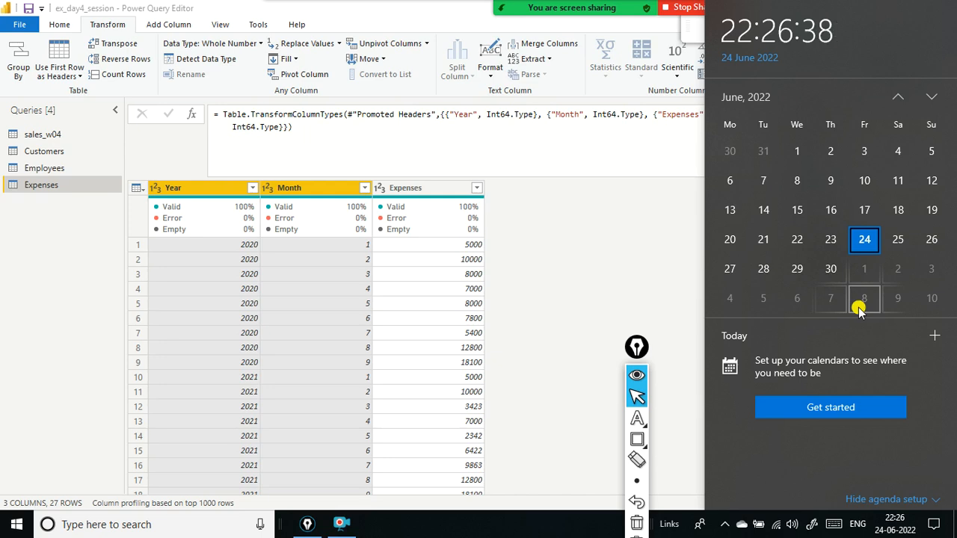
click(676, 294)
mouse_move(504, 42)
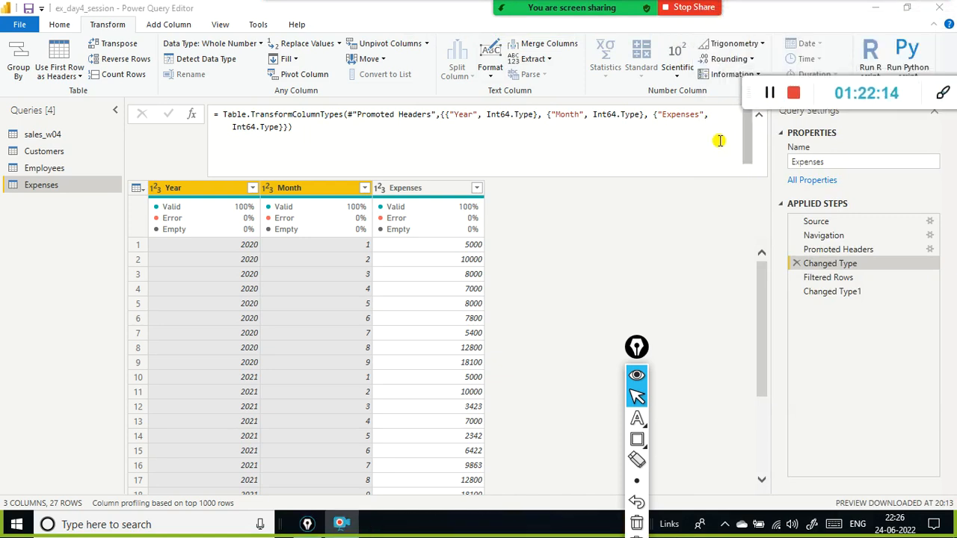
drag(636, 347, 902, 338)
mouse_move(415, 8)
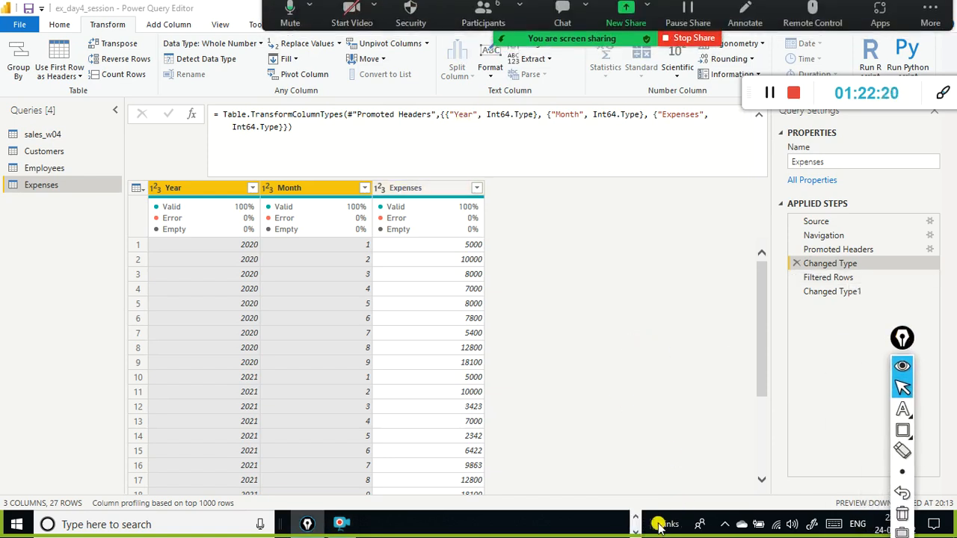
click(636, 517)
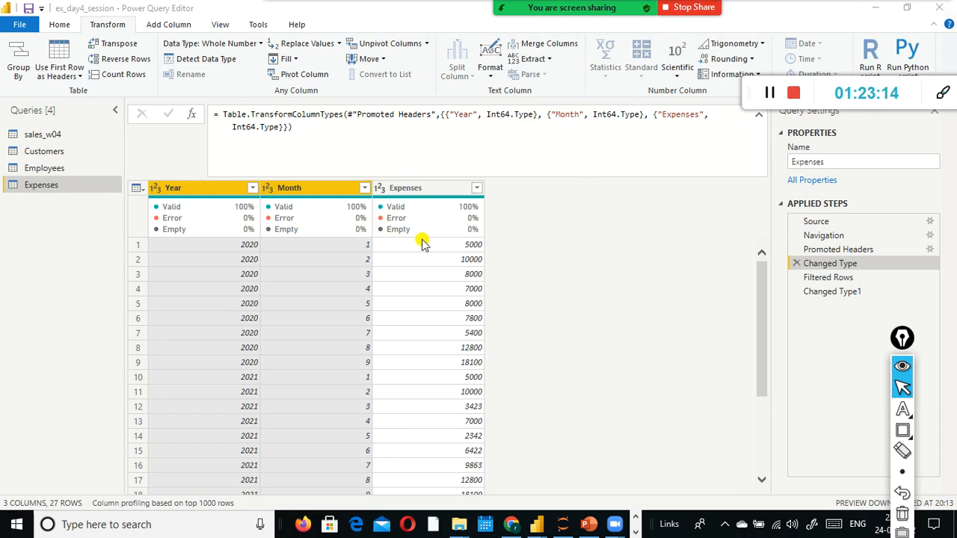
Switch to Chrome and show the Power-BI repository on GitHub in a maximized window.
key(alt+Tab)
key(alt+Tab)
key(alt+Tab)
key(alt+Tab)
key(alt+Tab)
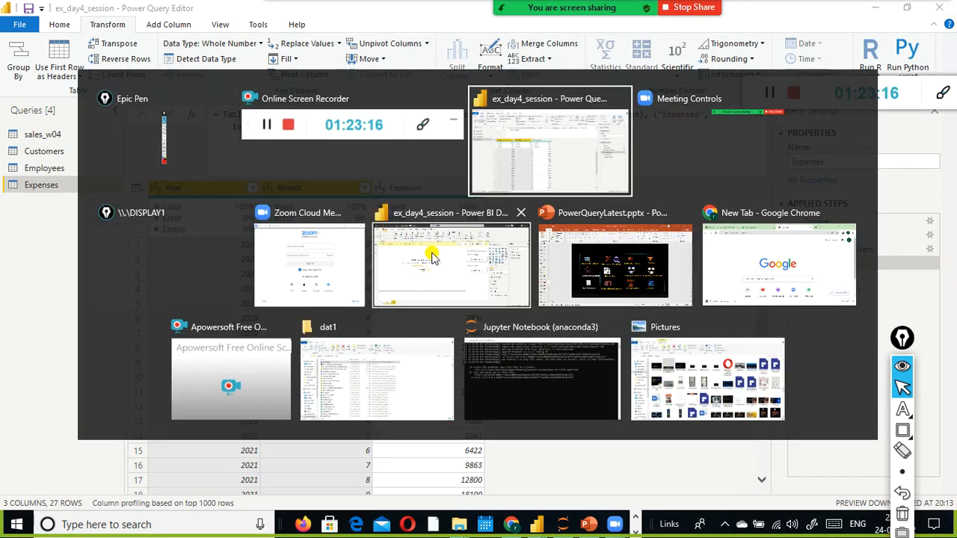
key(alt+Tab)
key(alt+Tab)
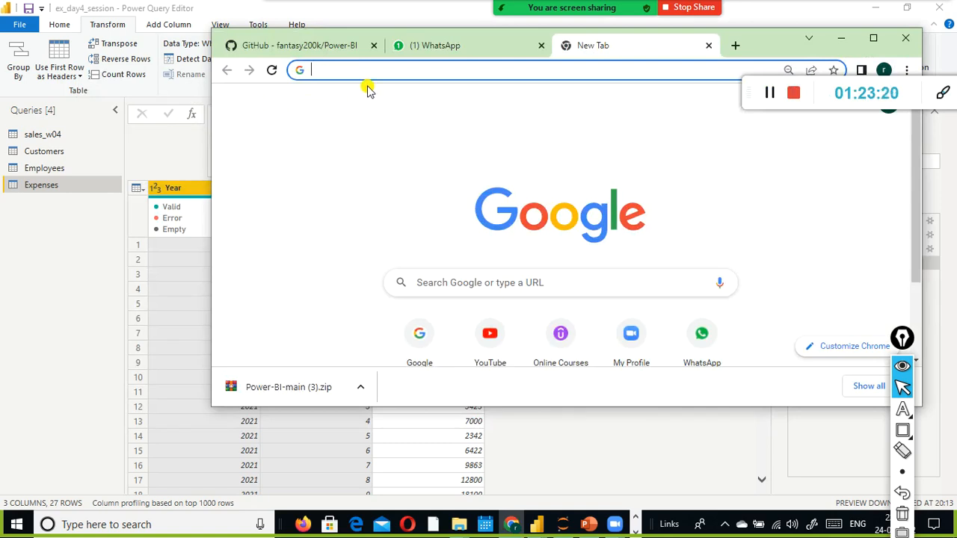
click(323, 46)
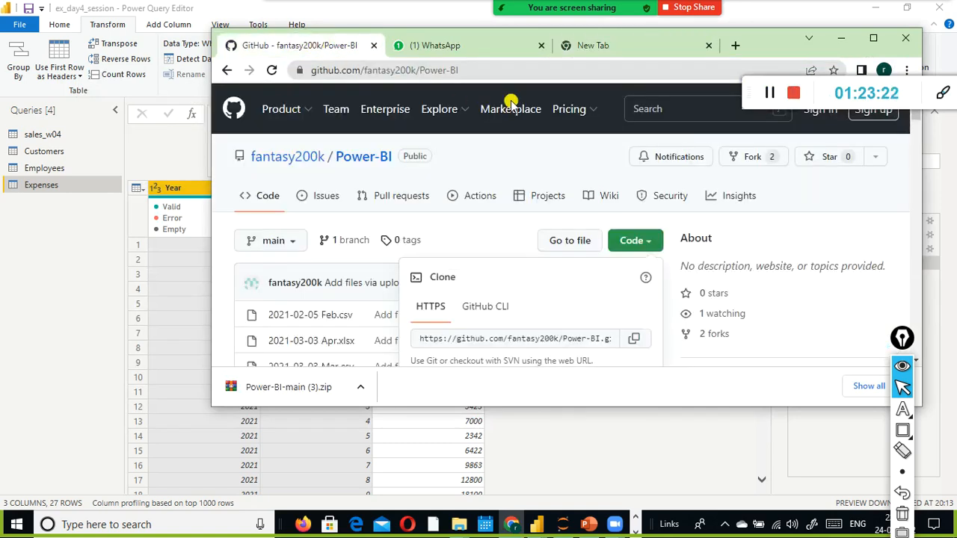
click(474, 75)
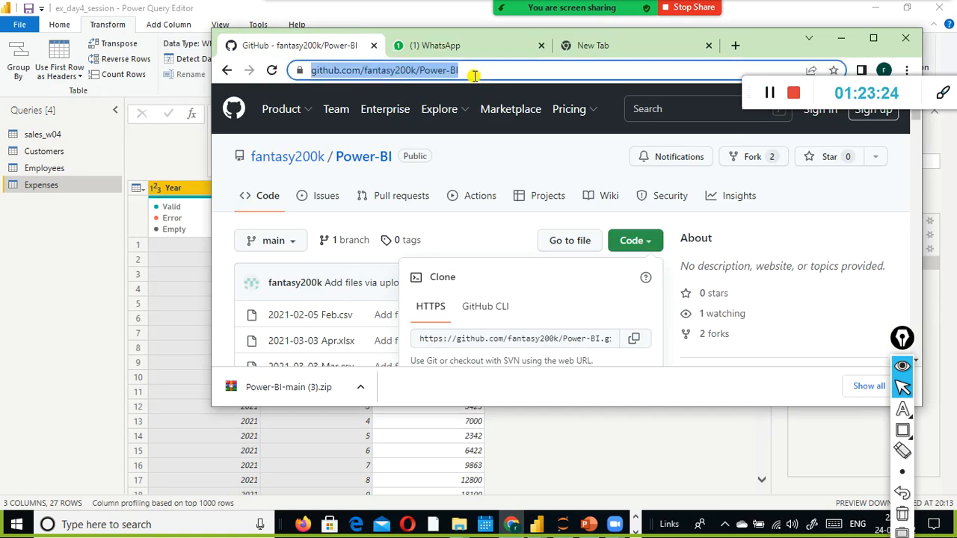
click(646, 243)
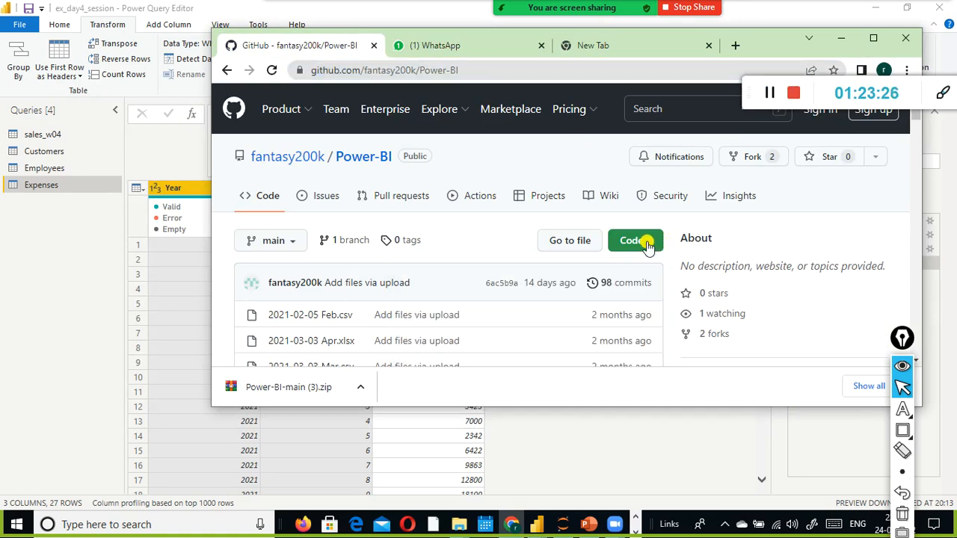
click(871, 37)
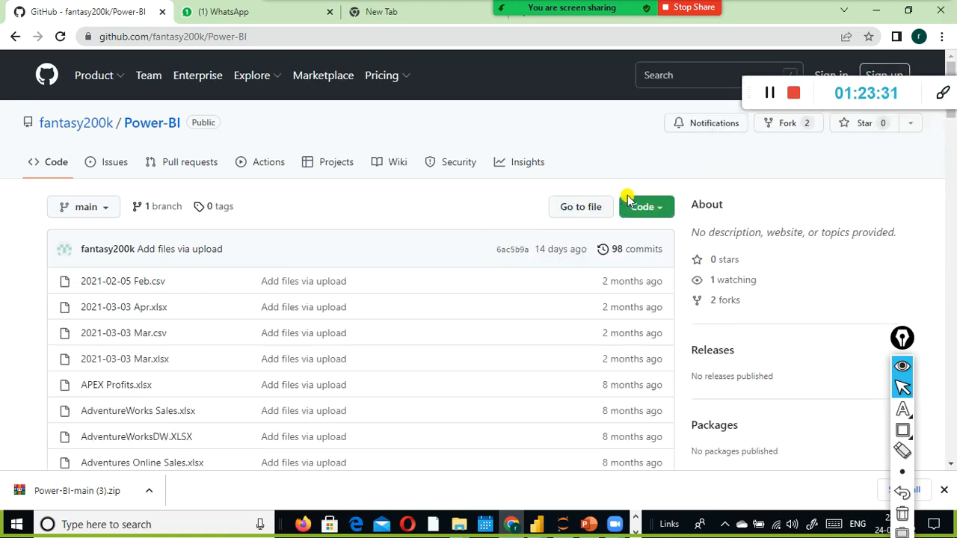
Look through the Power-BI repository's download options and file list, and switch back to the Power Query Editor.
click(656, 206)
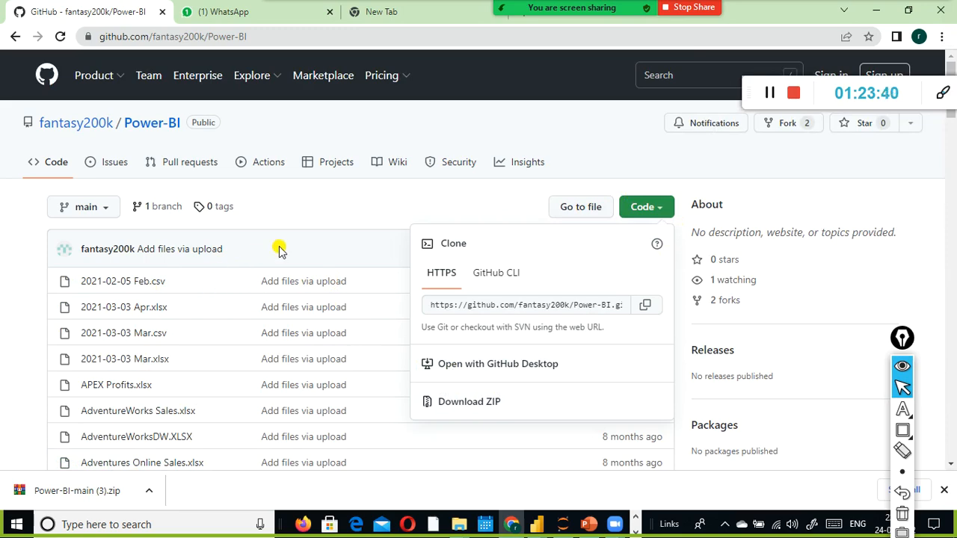
click(321, 196)
scroll(367, 321, down, 20)
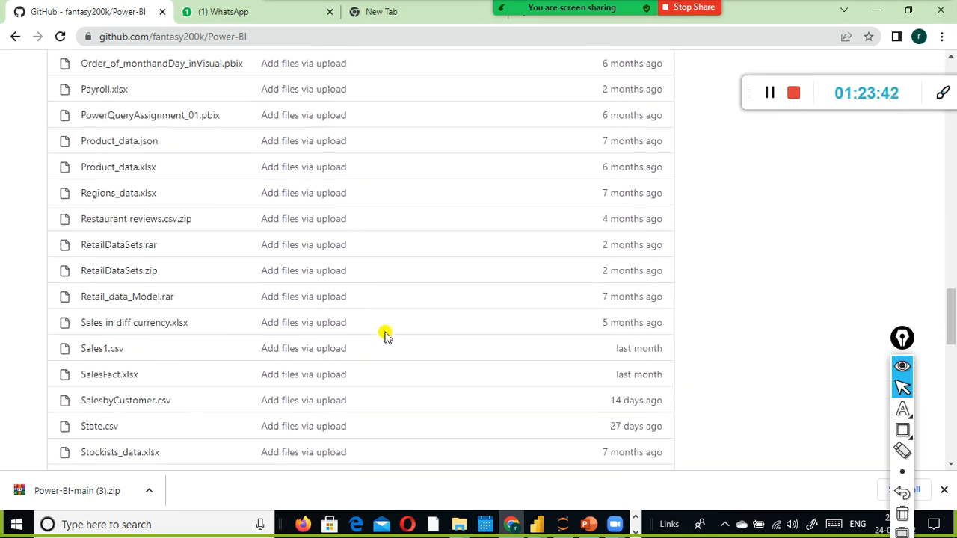
scroll(385, 334, down, 5)
scroll(389, 329, up, 15)
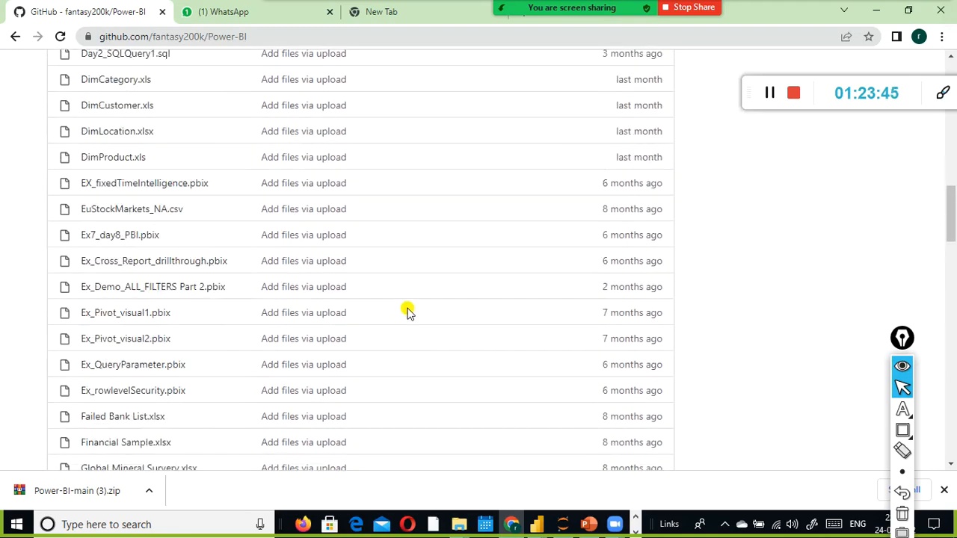
scroll(408, 313, up, 15)
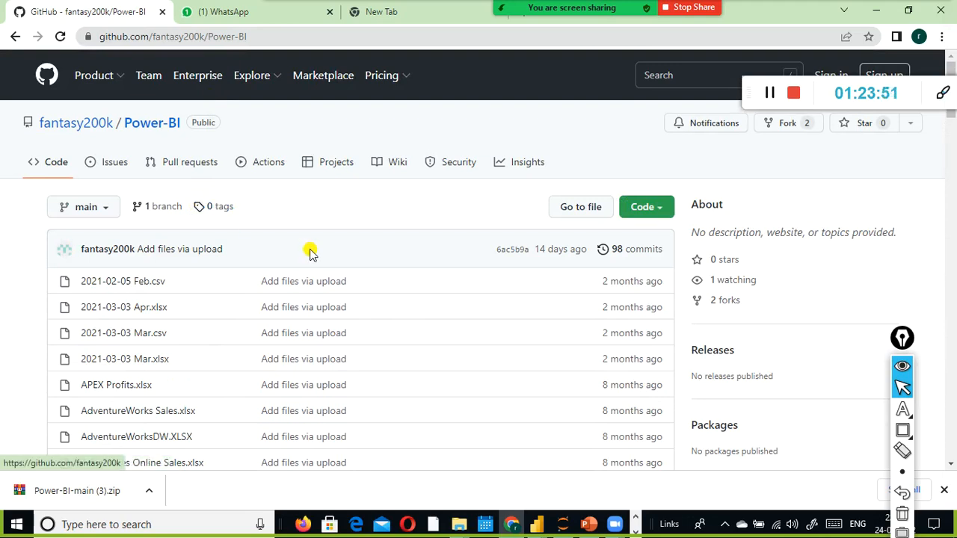
key(alt+Tab)
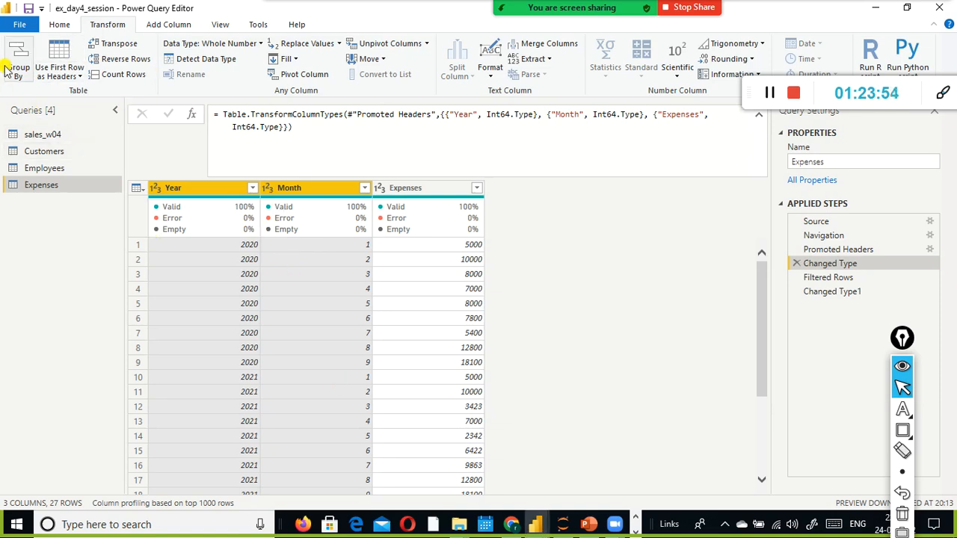
Look at the Power Query Editor's file commands, and restore its maximized window to a smaller floating size.
click(19, 24)
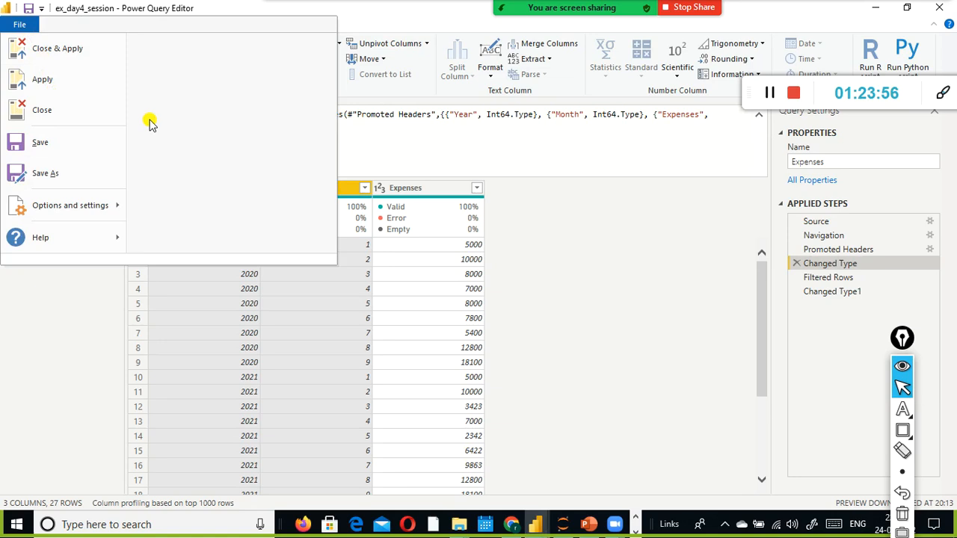
key(Escape)
double_click(256, 9)
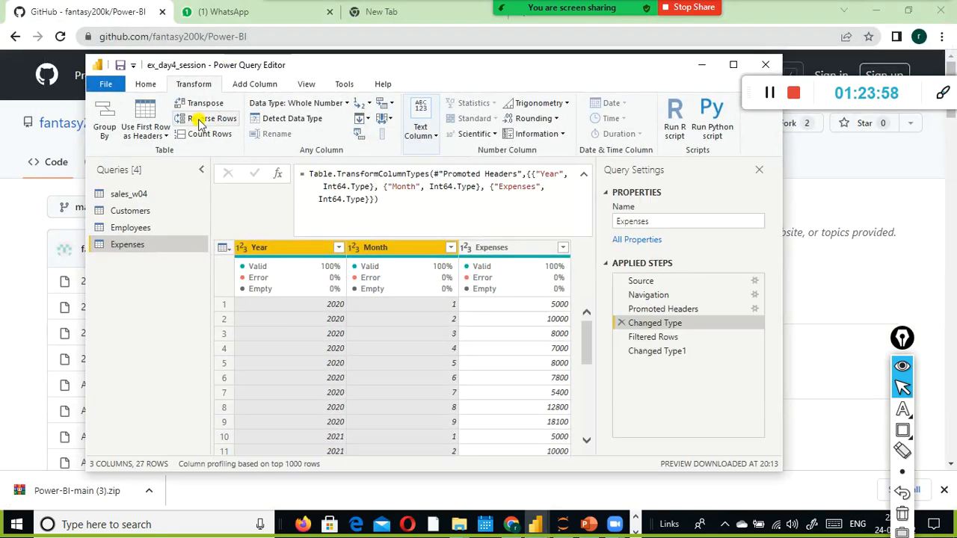
Switch to the Power BI Desktop window, check its recent reports and Transform data options, and return to the Power Query Editor.
click(536, 524)
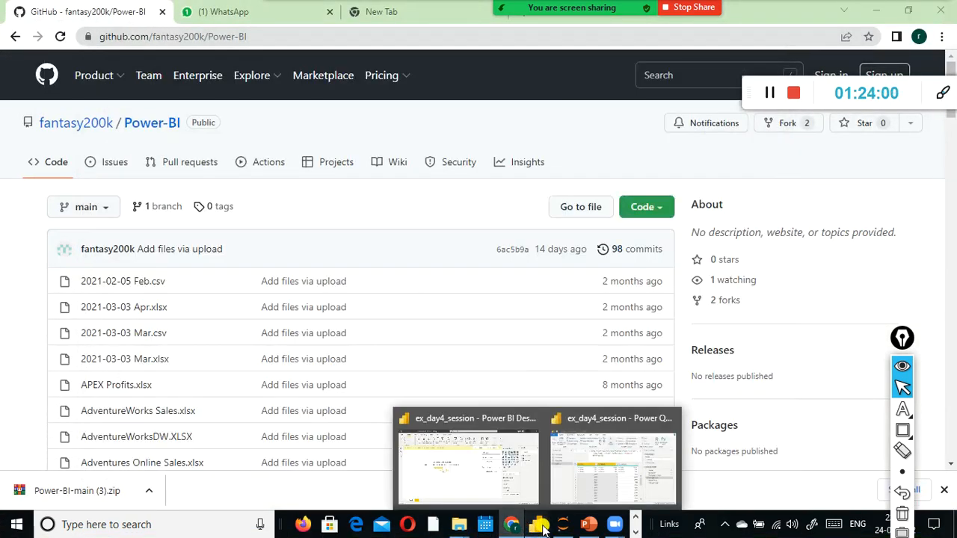
click(496, 488)
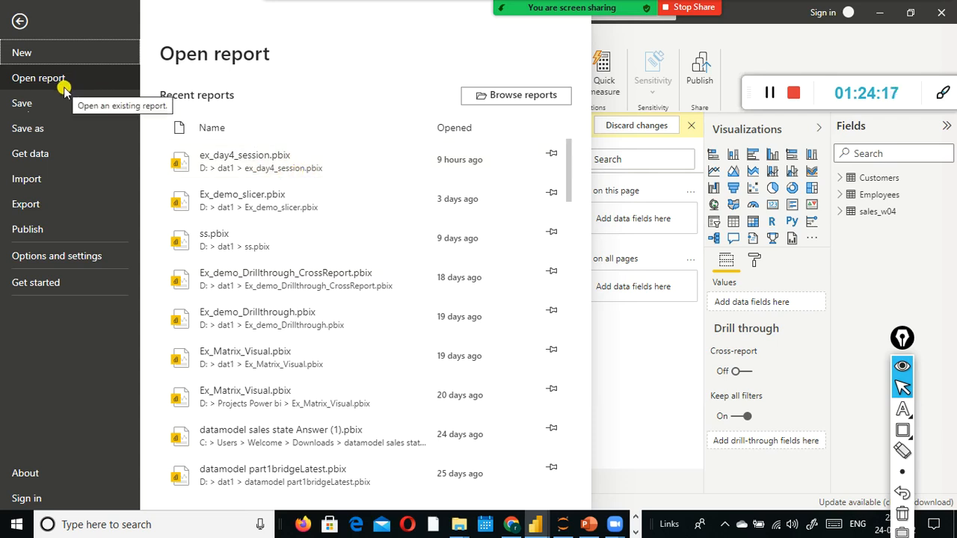
click(634, 340)
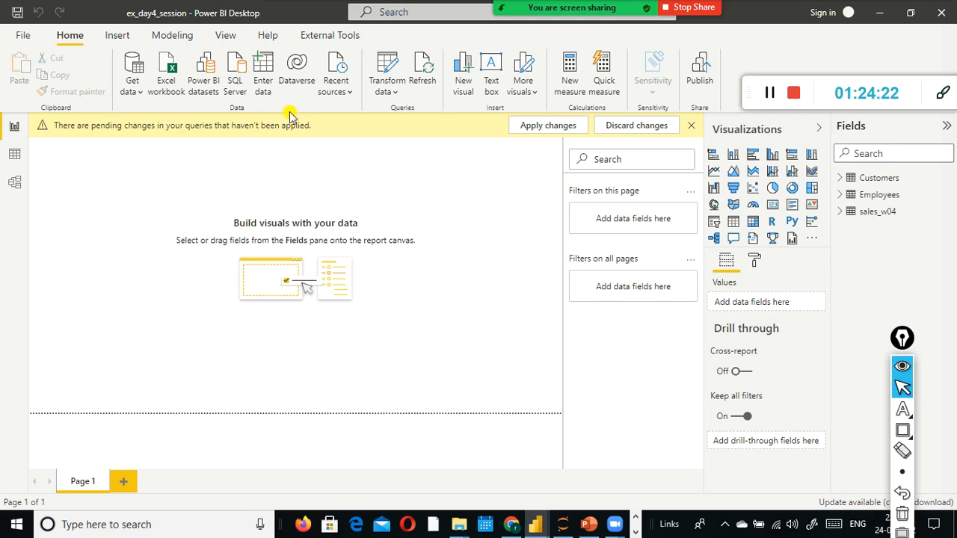
click(381, 96)
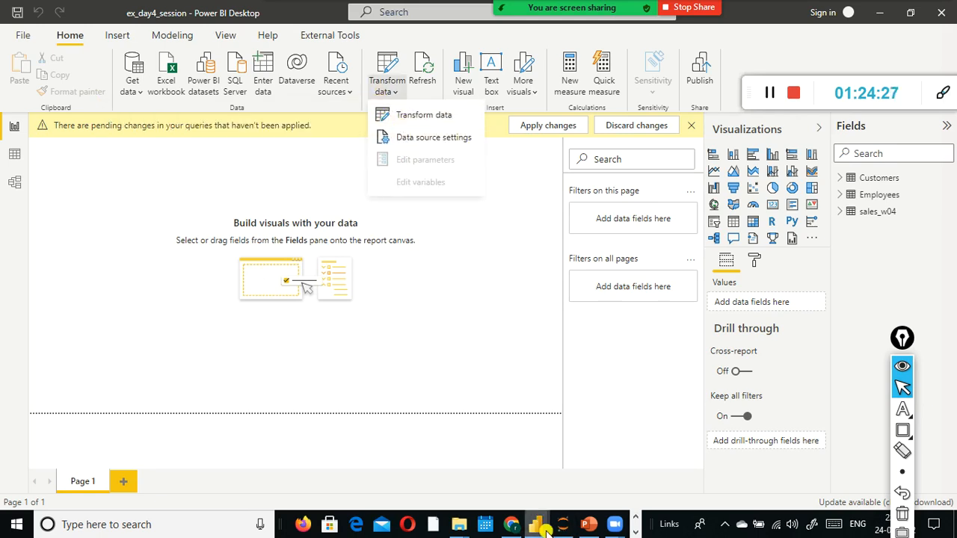
mouse_move(535, 526)
click(603, 471)
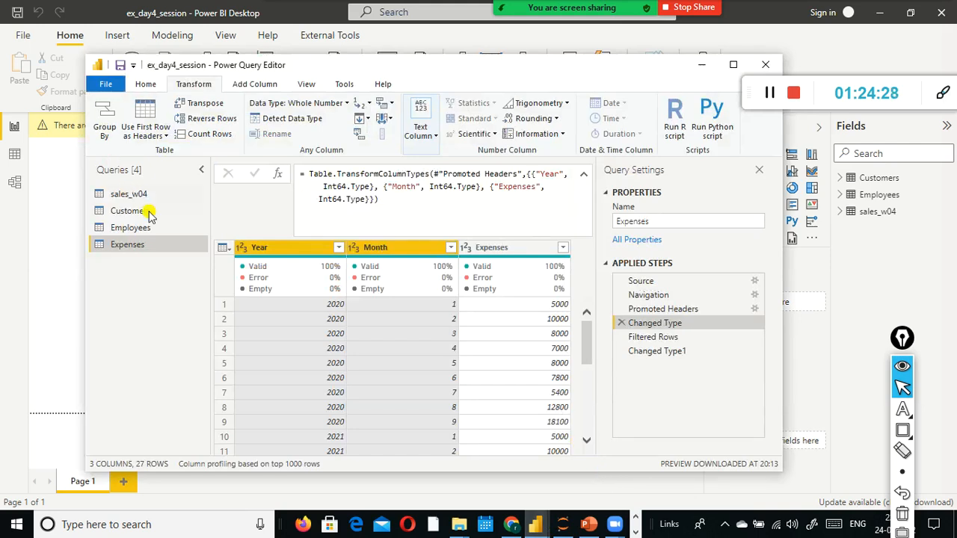
Open the Advanced Editor for the Expenses query and close it without changing the code.
click(301, 86)
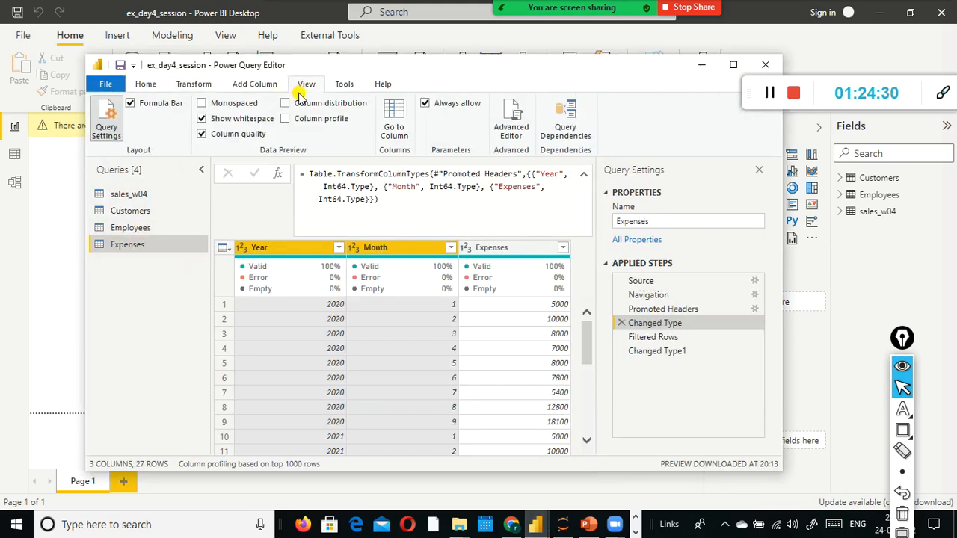
click(505, 128)
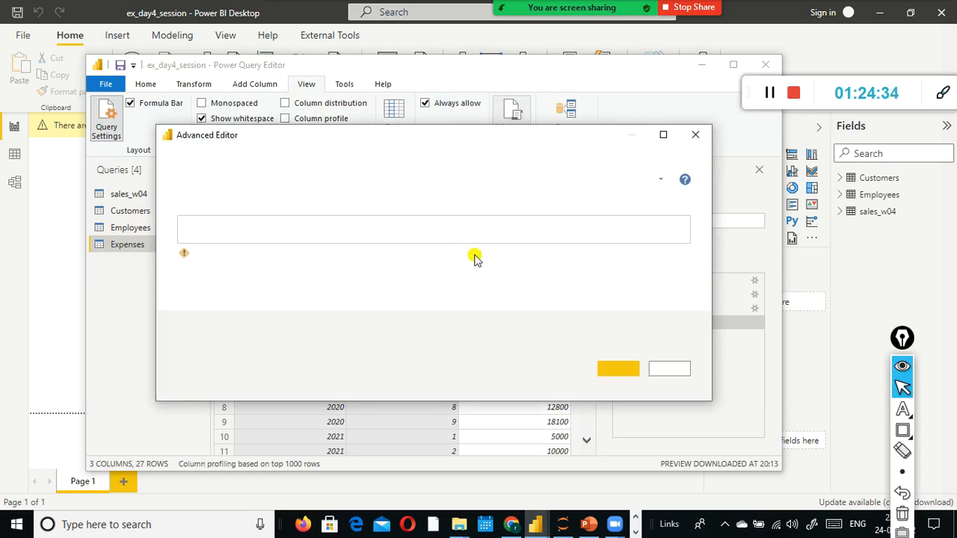
click(669, 372)
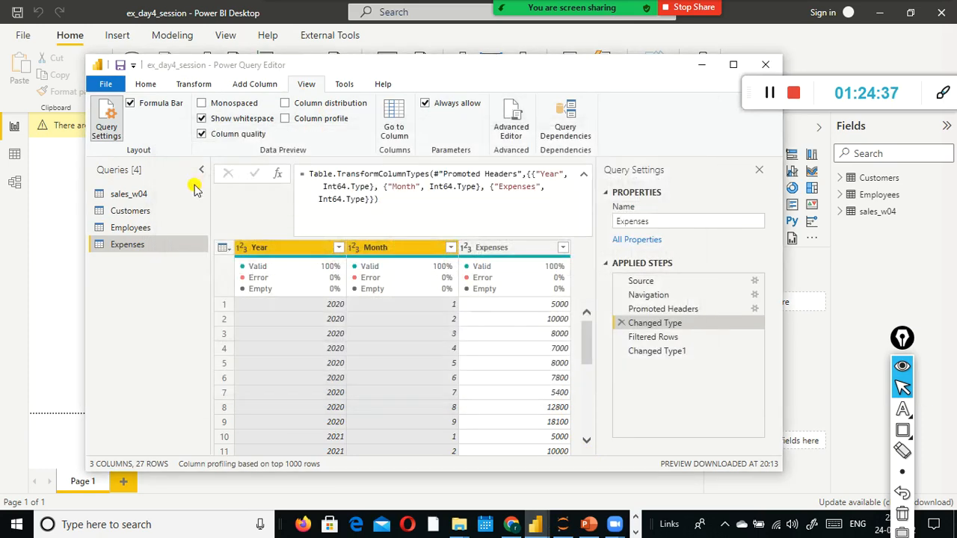
Examine the sales_w04 query's full M code in the Advanced Editor down to its last line, and close it without changes.
click(139, 196)
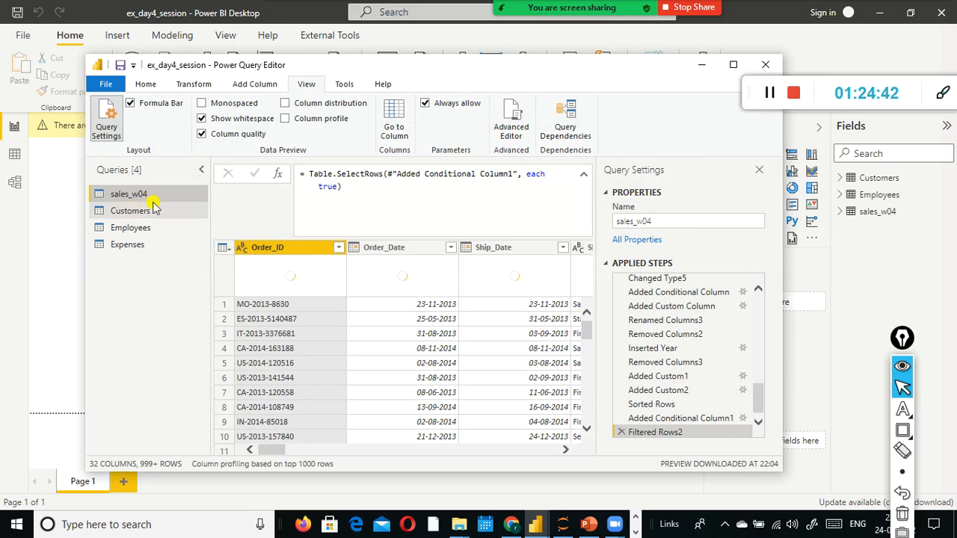
click(508, 129)
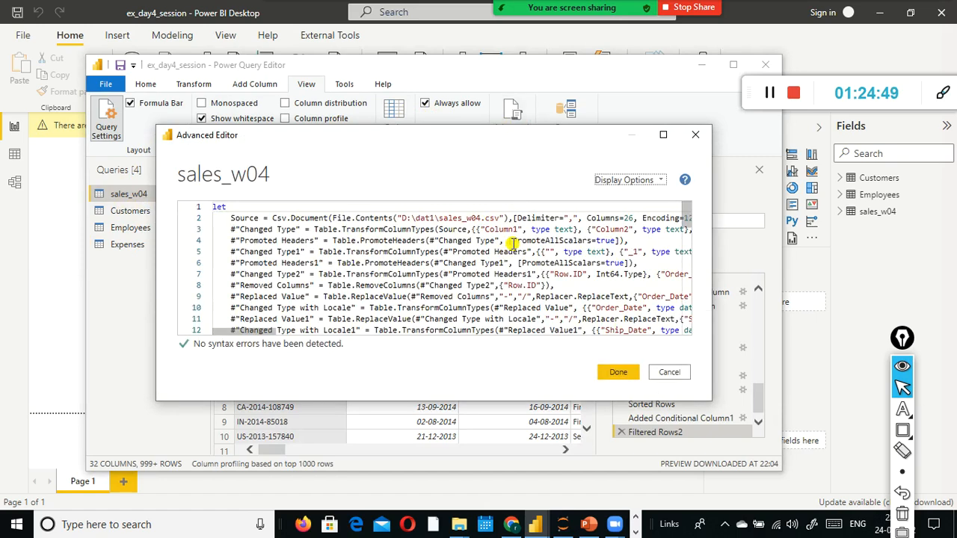
scroll(514, 243, down, 13)
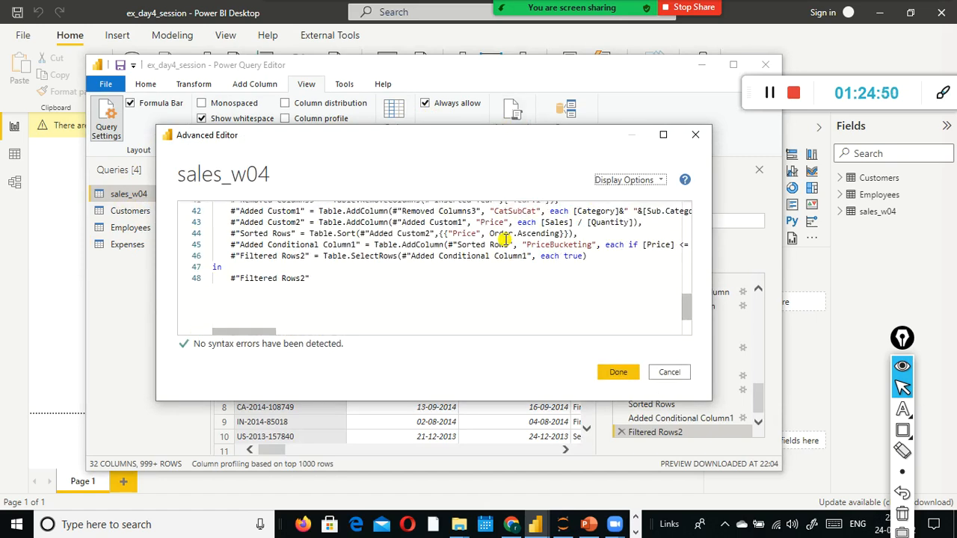
scroll(504, 239, up, 1)
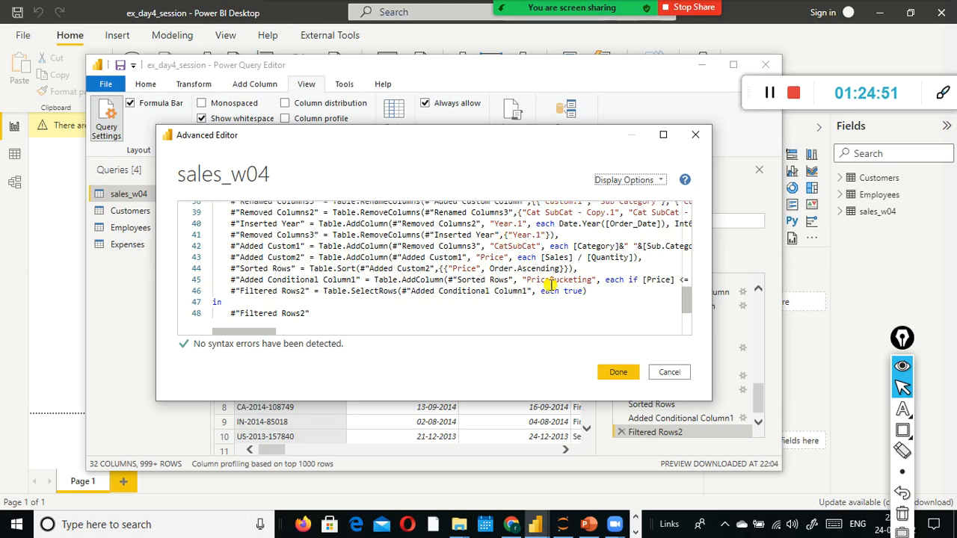
click(667, 372)
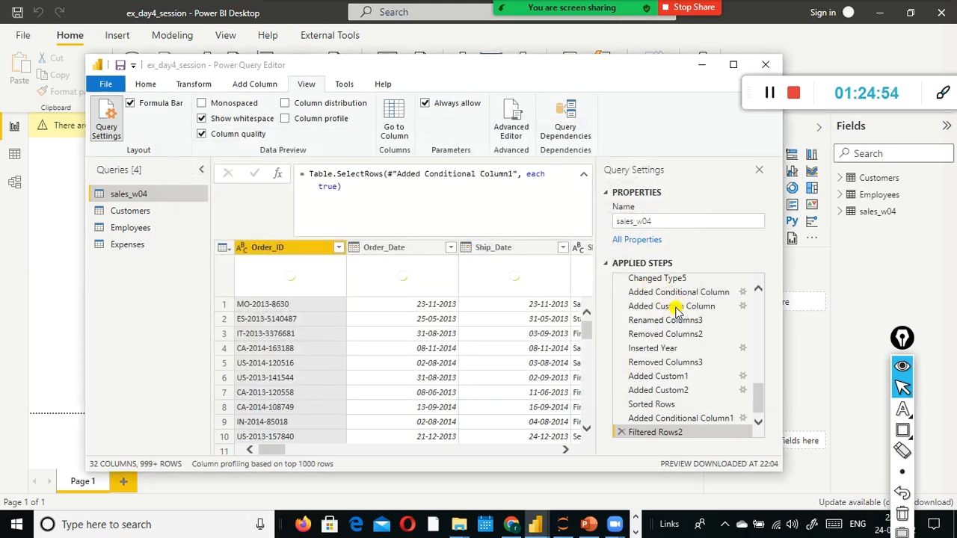
Review the applied steps of the sales_w04 query from the Source step onward.
scroll(756, 298, up, 10)
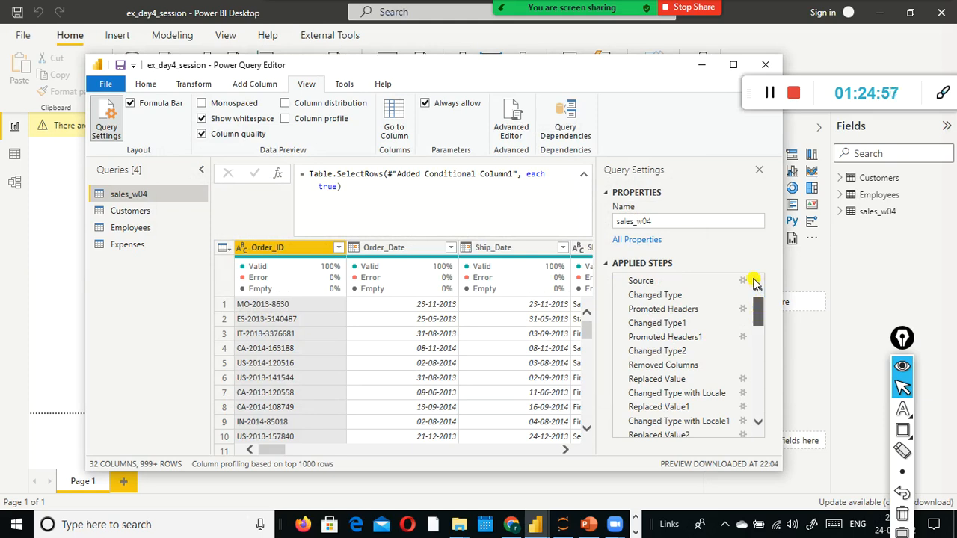
scroll(761, 389, down, 5)
scroll(756, 277, up, 5)
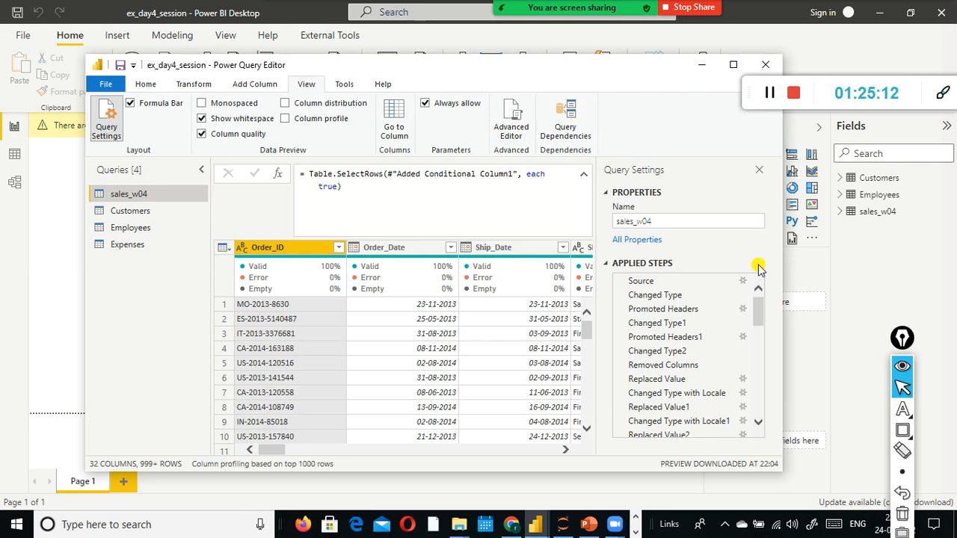
click(770, 98)
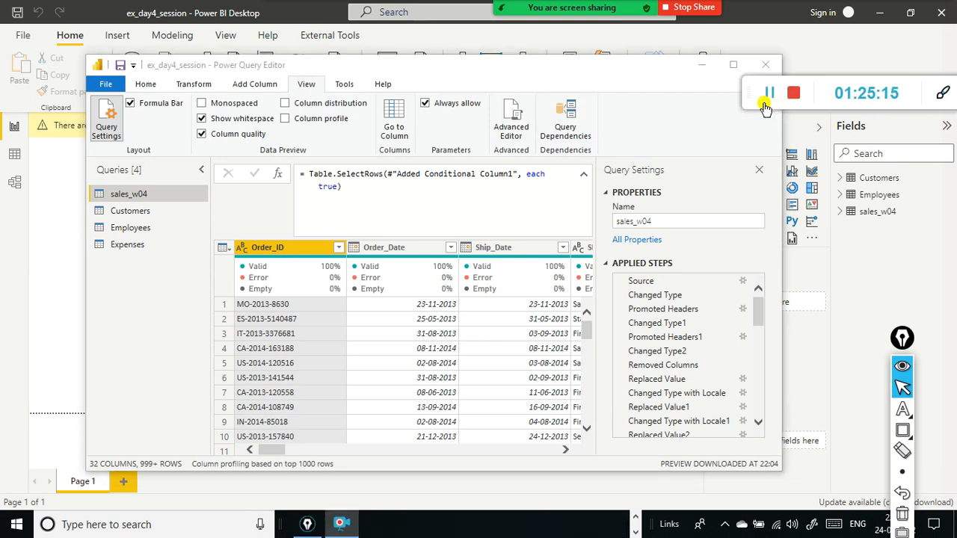